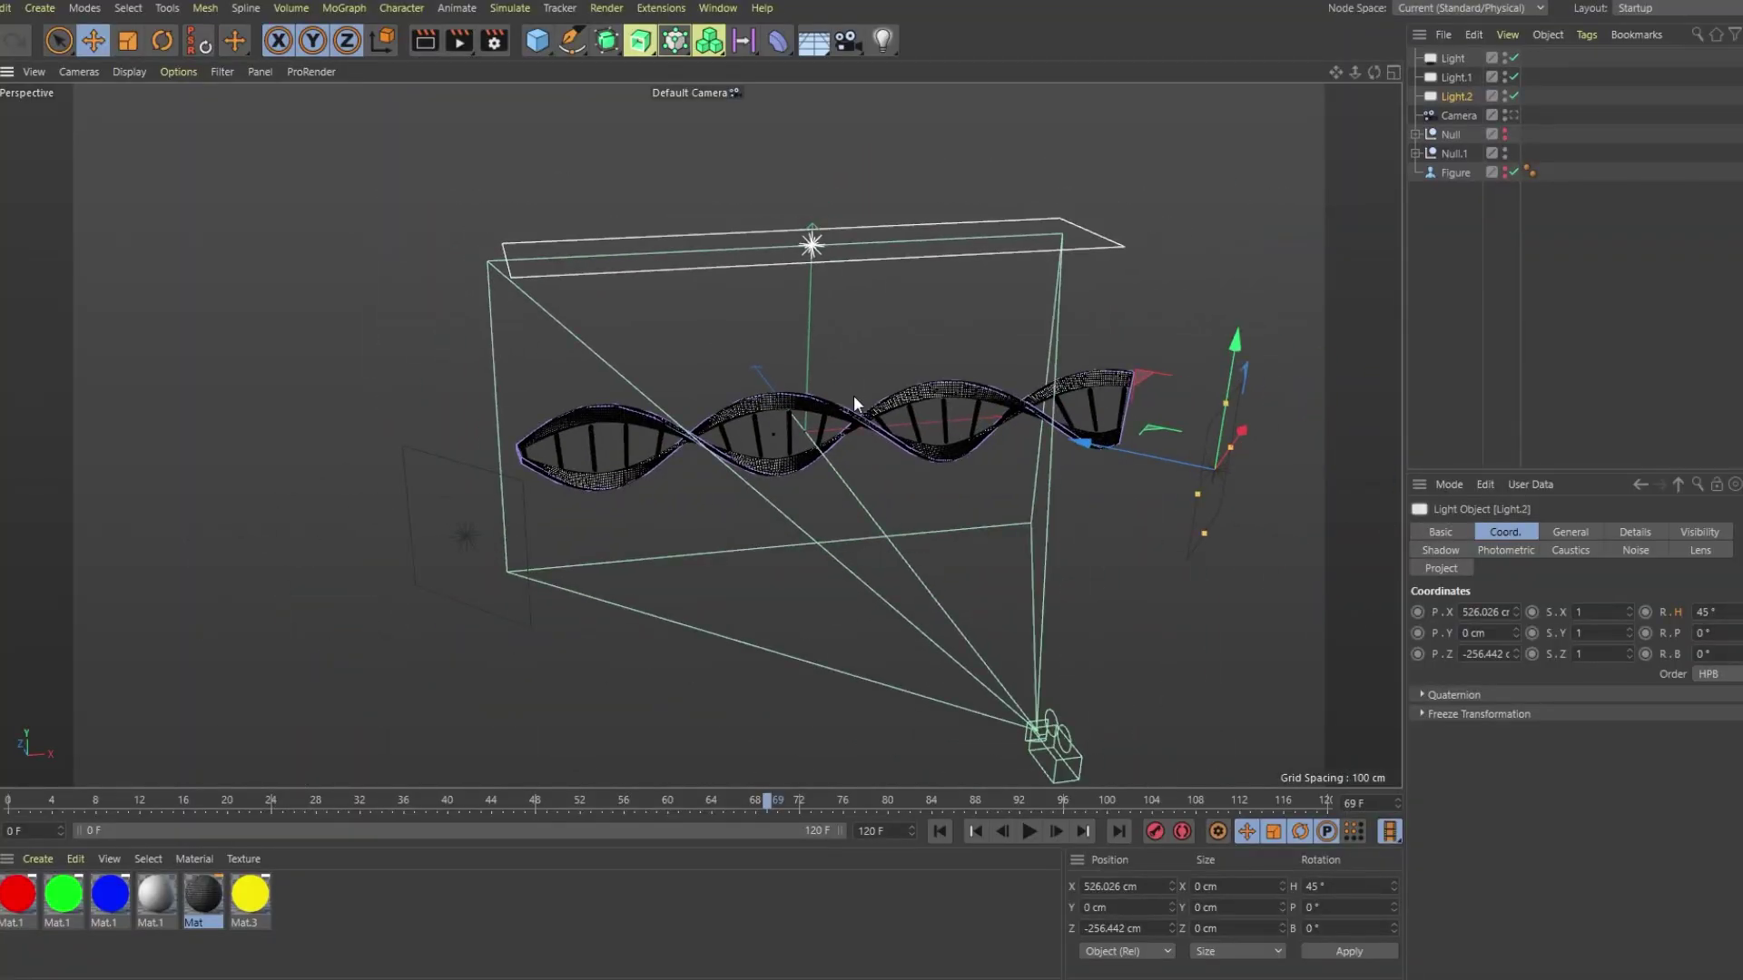
Step: Orbit around the Cinema 4D DNA helix scene and scrub through its animation frames
drag(855, 395, 690, 548)
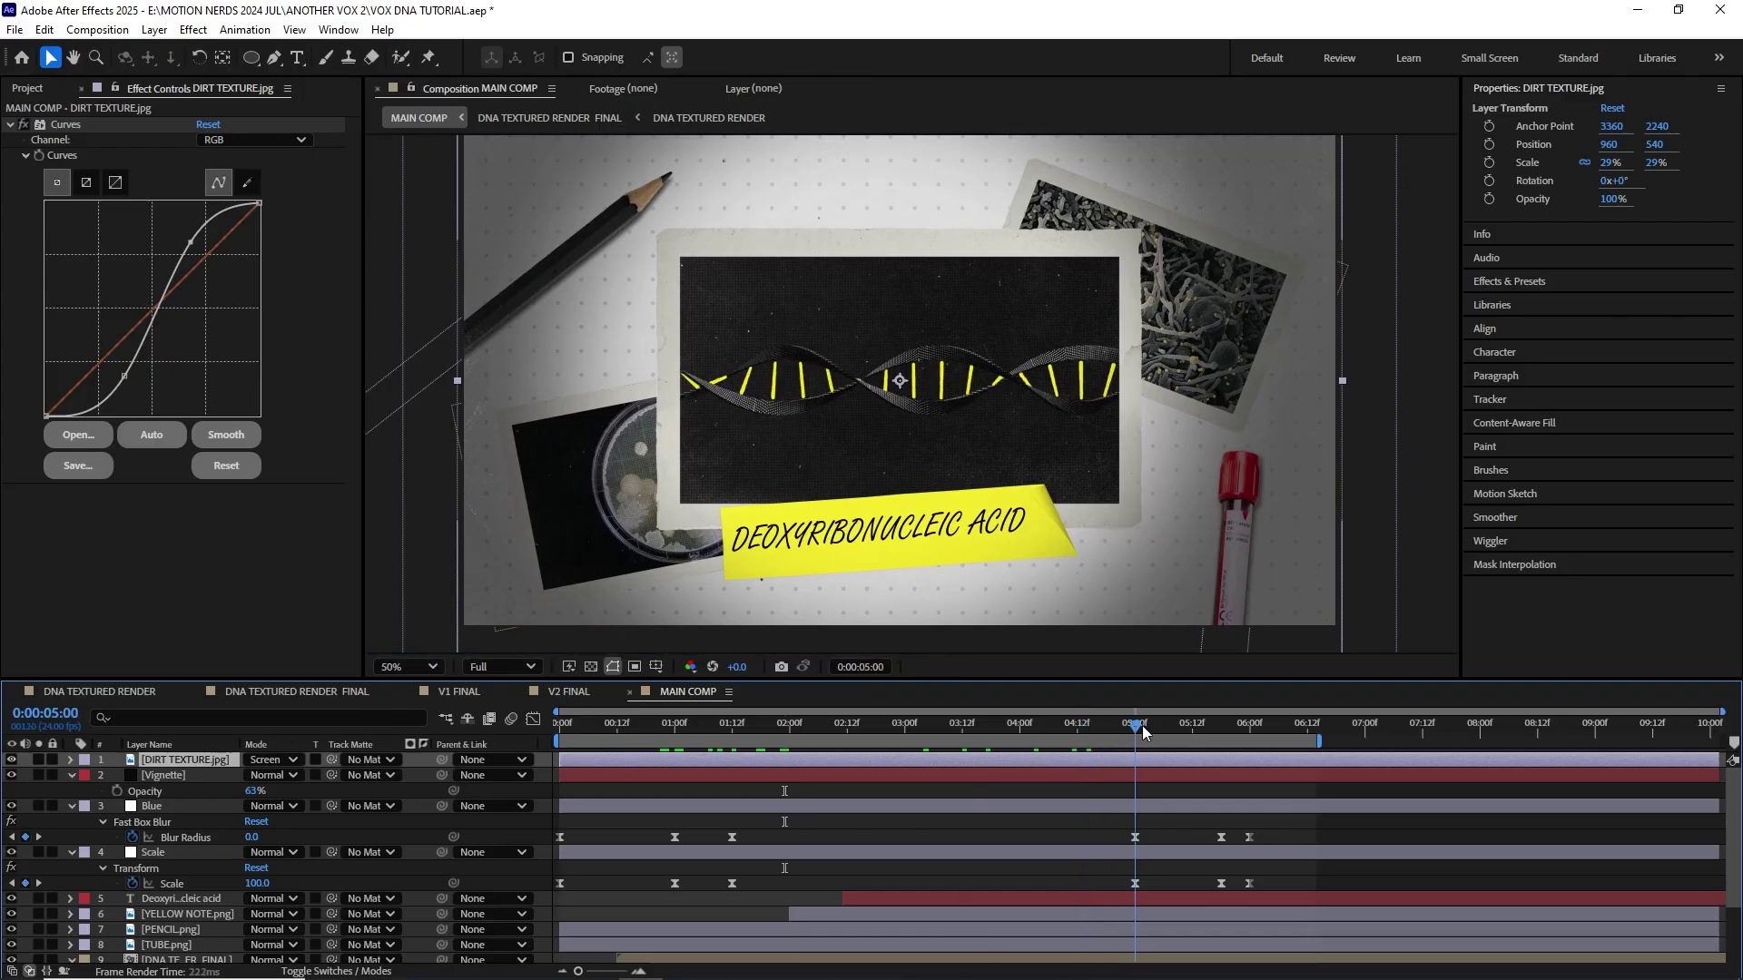
mouse_move(1137, 723)
mouse_down()
mouse_move(1241, 720)
mouse_move(747, 724)
mouse_up()
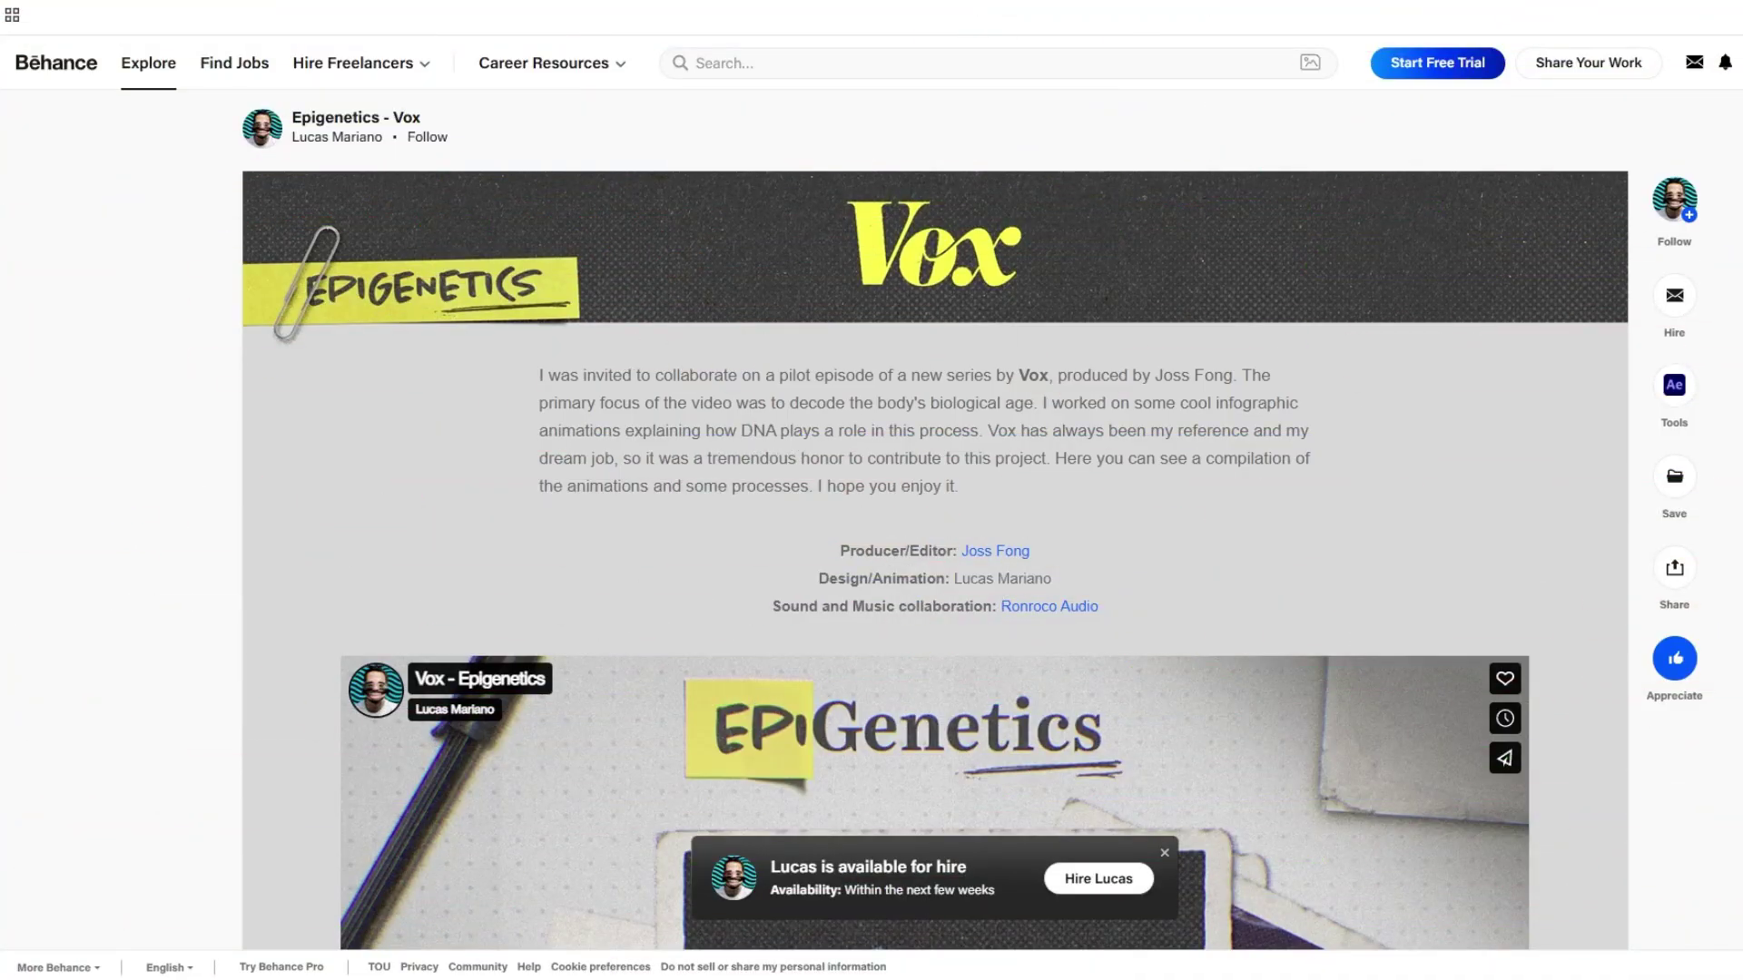
scroll(935, 545, down, 2)
scroll(935, 544, down, 2)
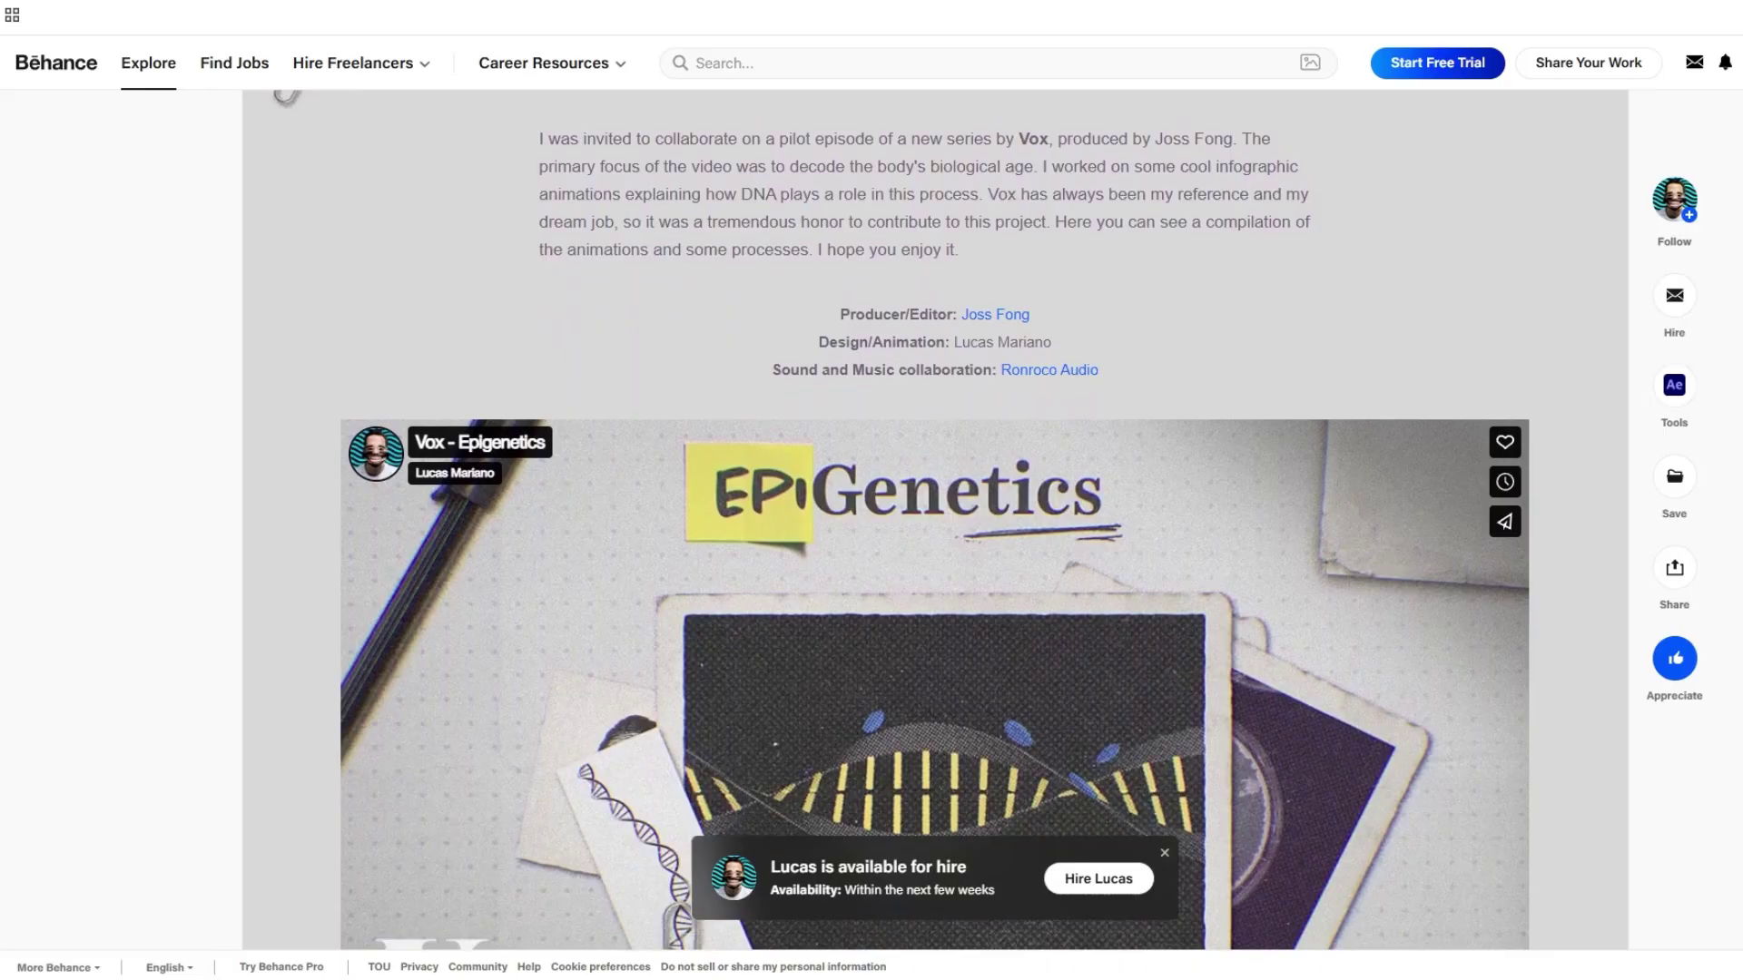
scroll(935, 545, down, 2)
scroll(934, 545, down, 2)
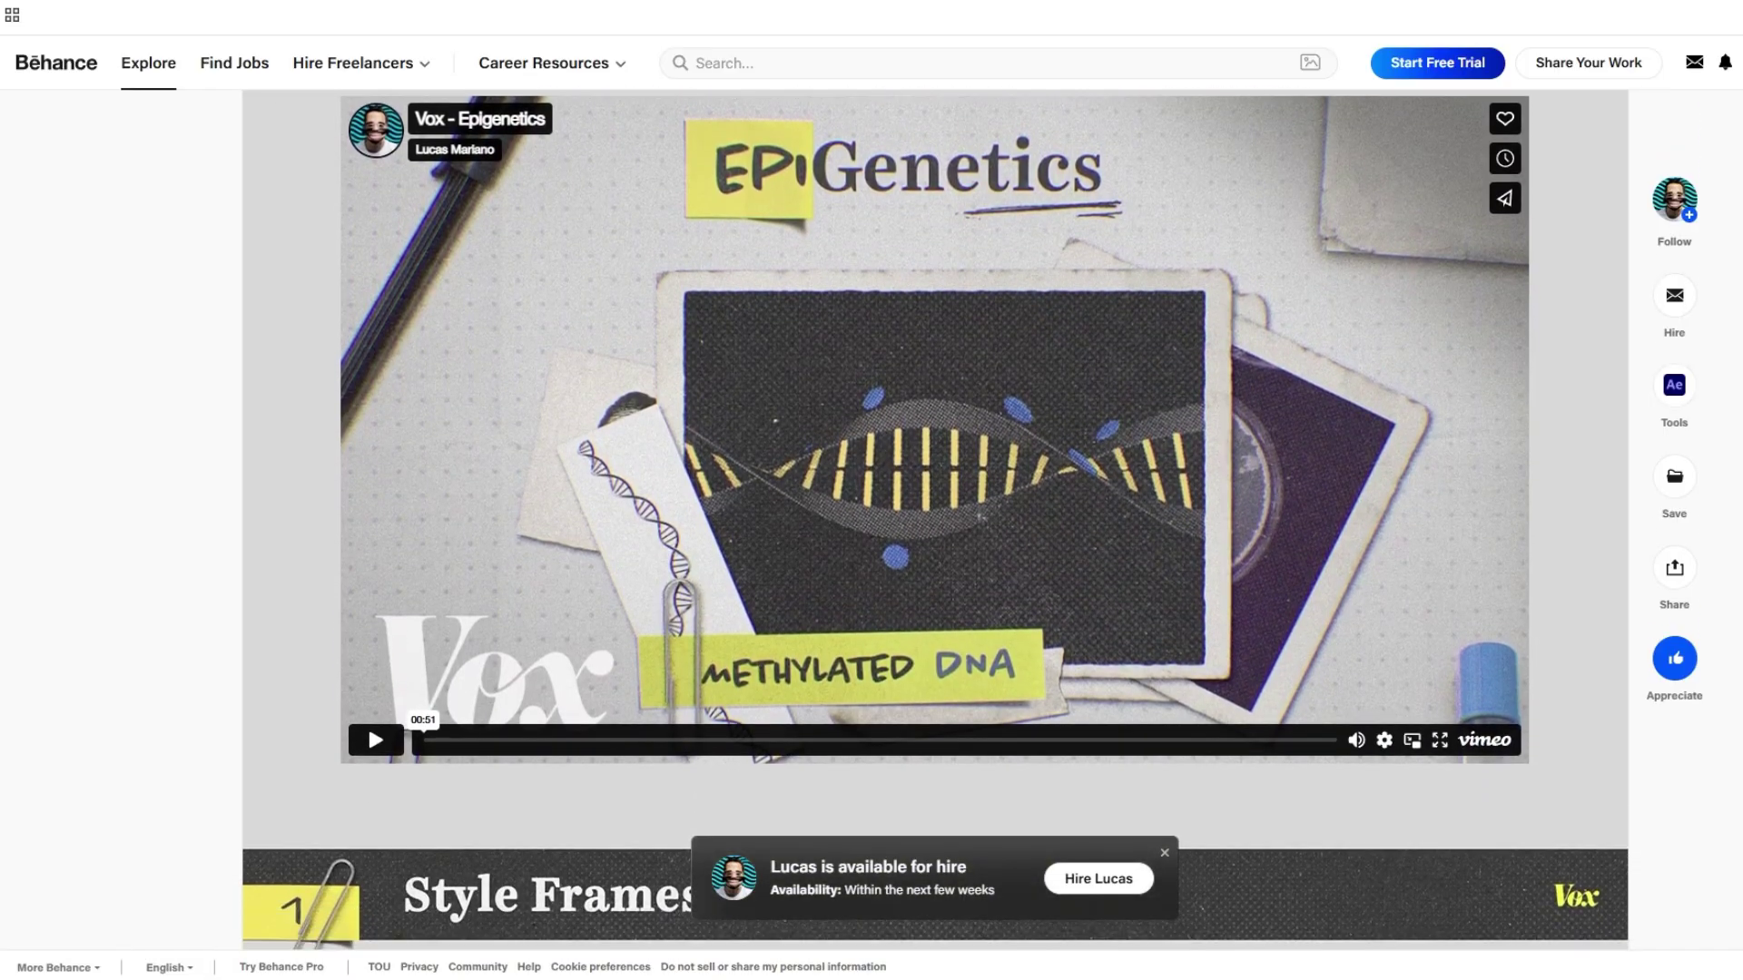
scroll(934, 544, down, 2)
scroll(934, 545, down, 2)
scroll(934, 545, down, 2)
scroll(935, 544, down, 2)
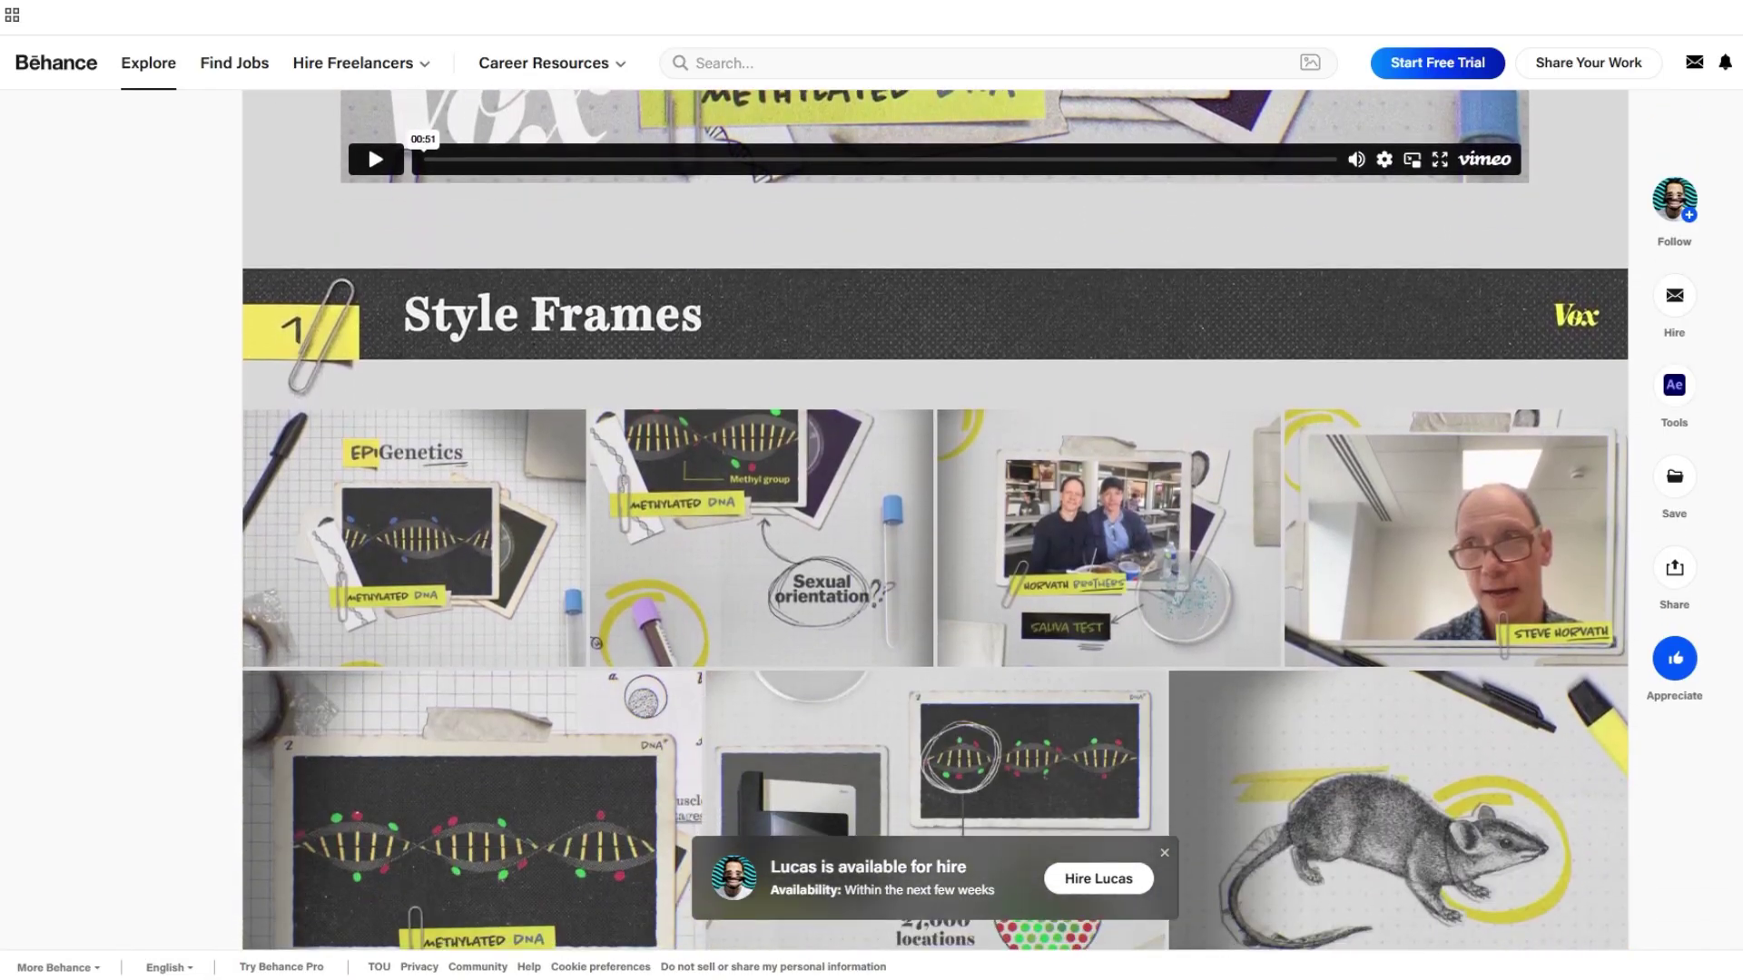
scroll(934, 545, down, 2)
scroll(934, 546, down, 2)
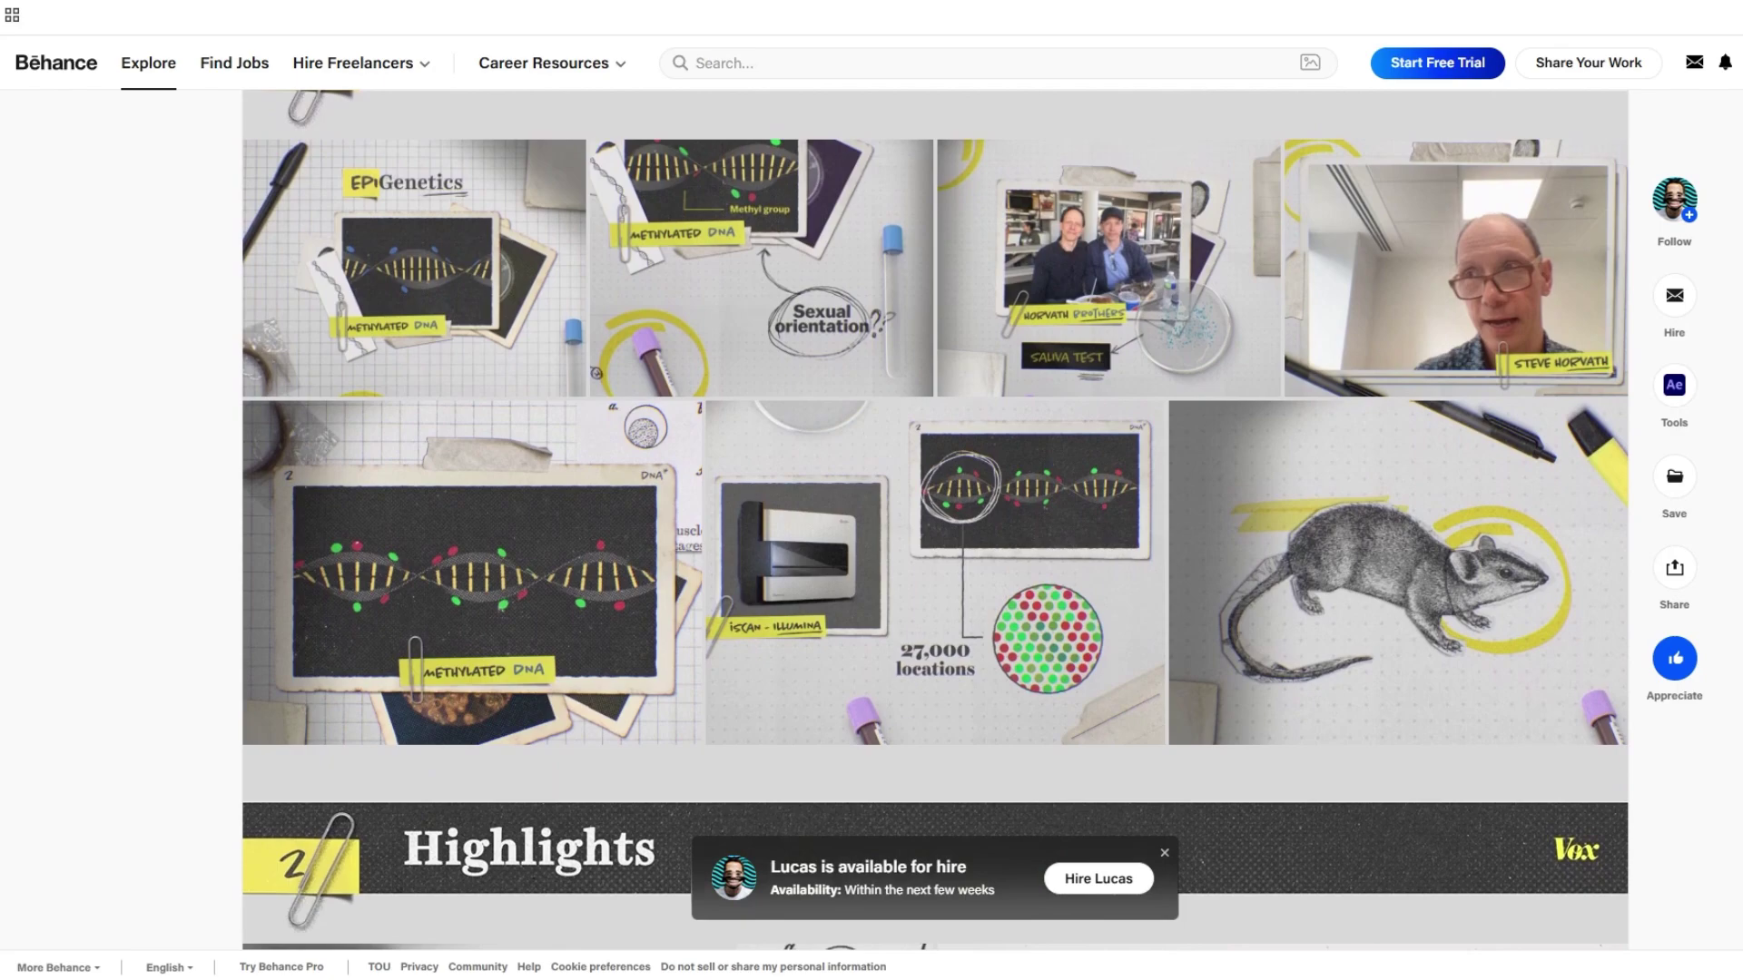
scroll(934, 545, down, 2)
scroll(934, 545, down, 2)
scroll(934, 544, down, 2)
scroll(934, 545, down, 1)
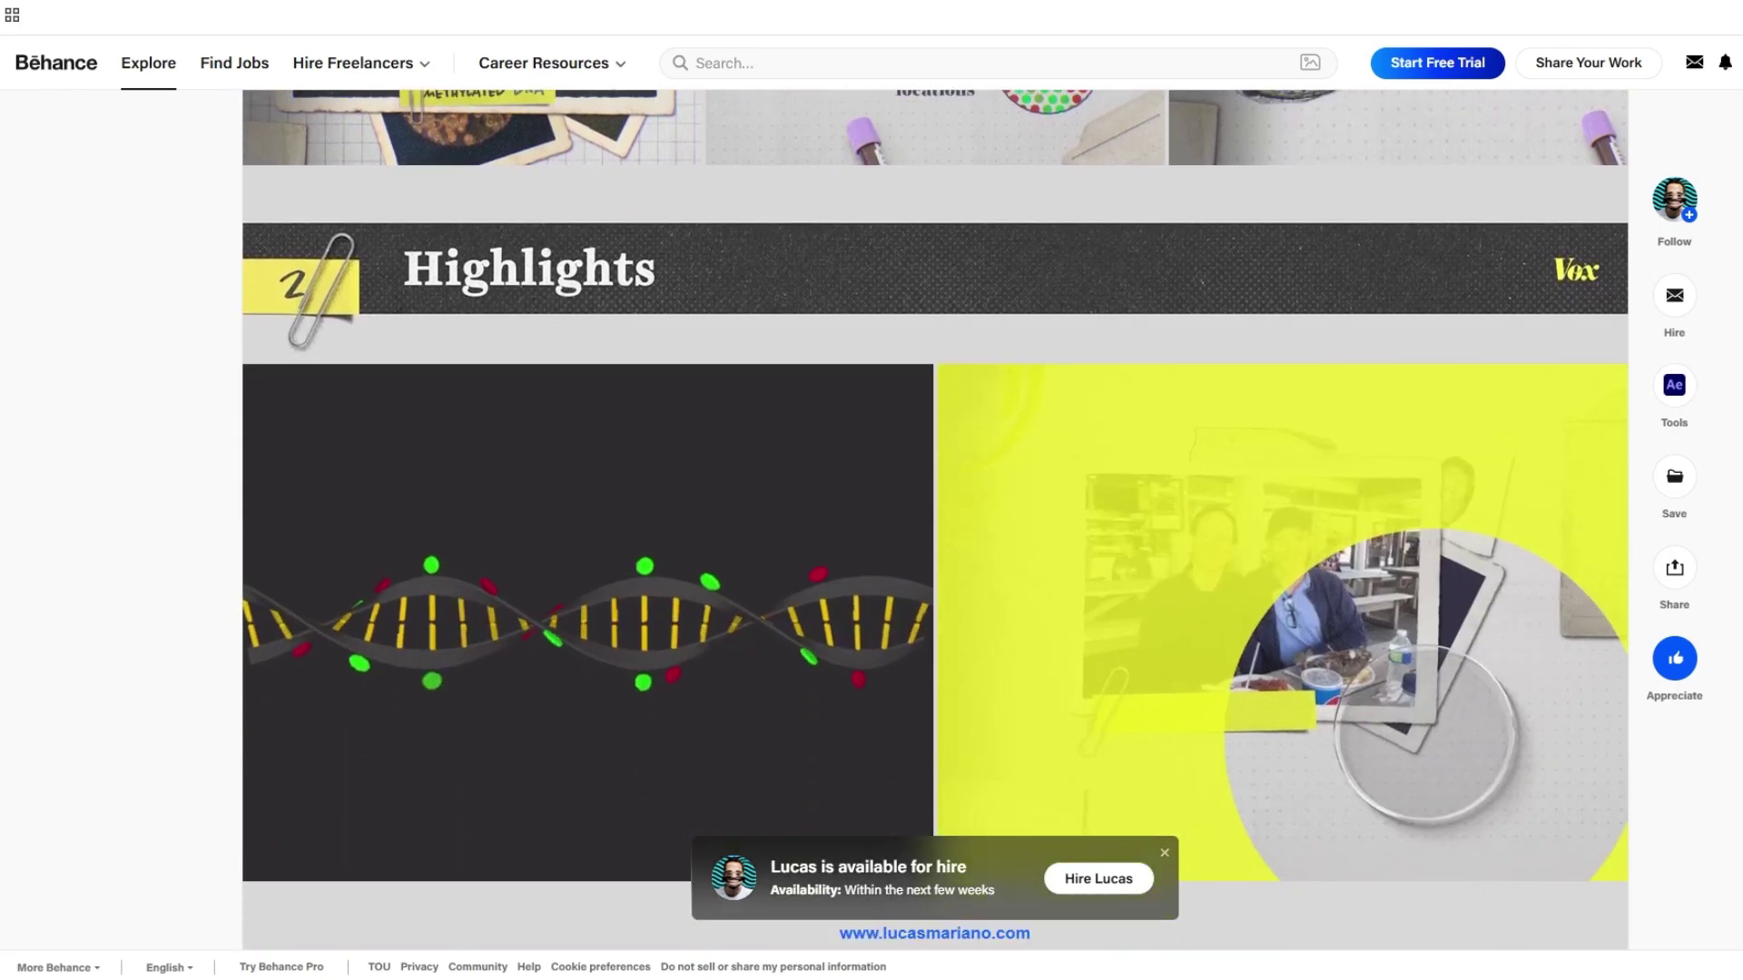
scroll(935, 545, down, 1)
scroll(934, 545, down, 1)
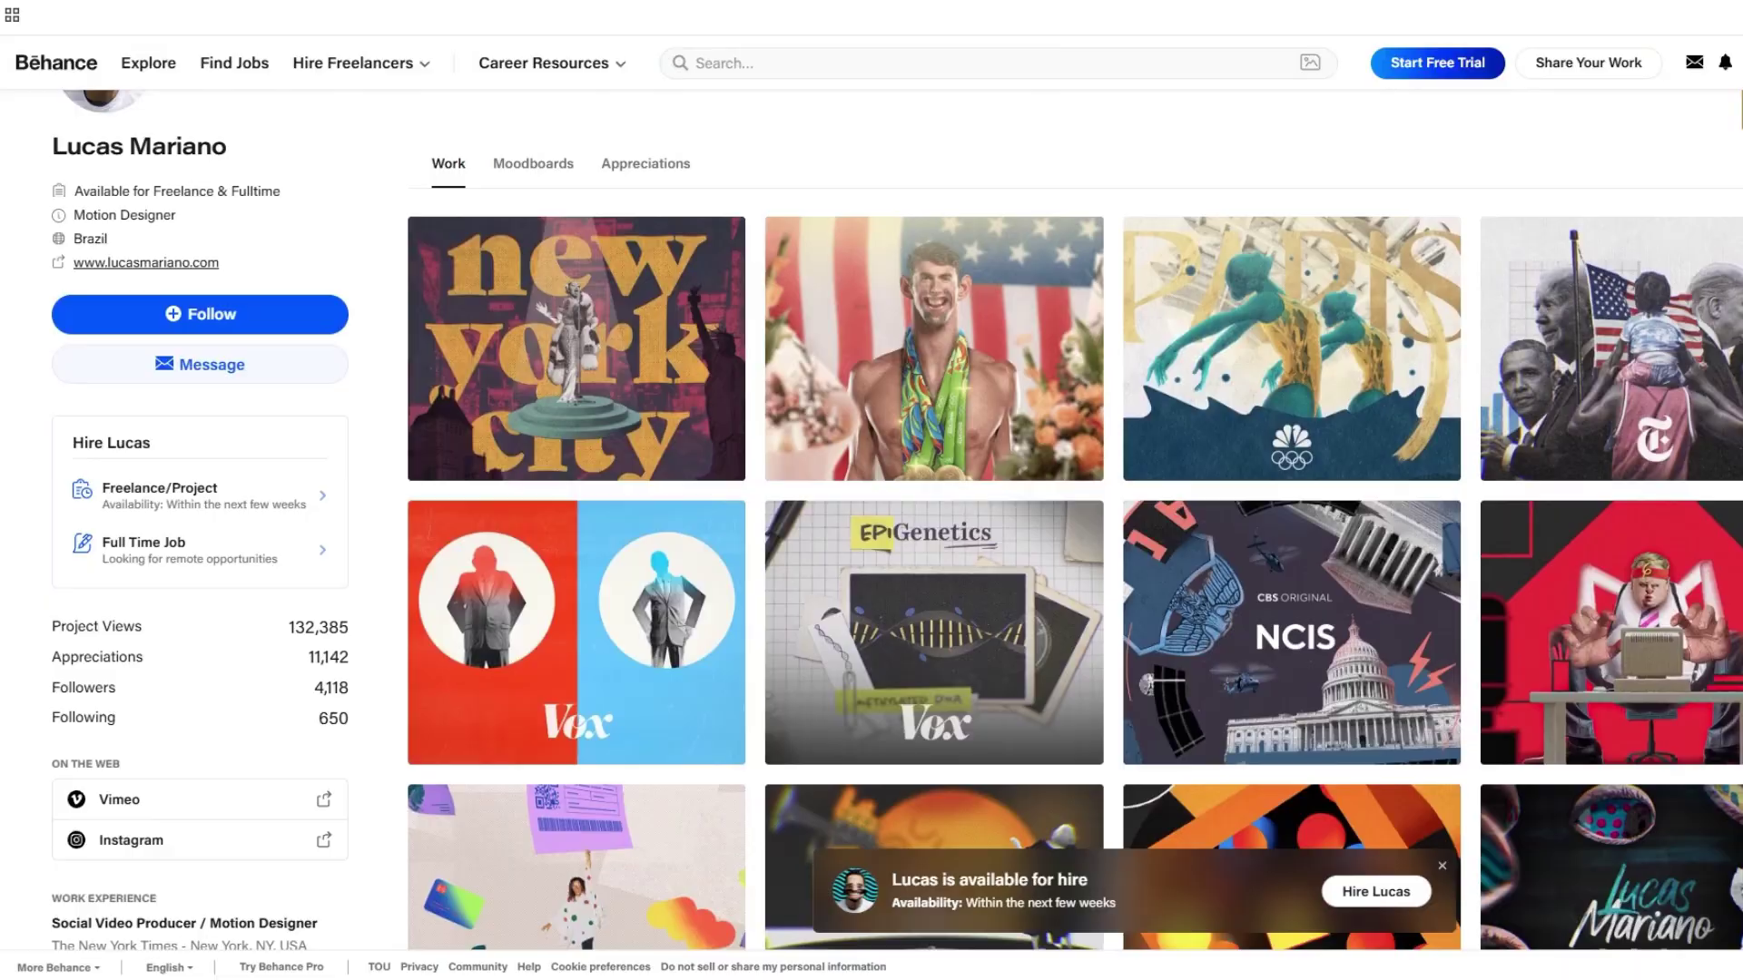
scroll(934, 545, down, 1)
scroll(935, 544, down, 1)
scroll(934, 546, down, 1)
scroll(934, 545, down, 1)
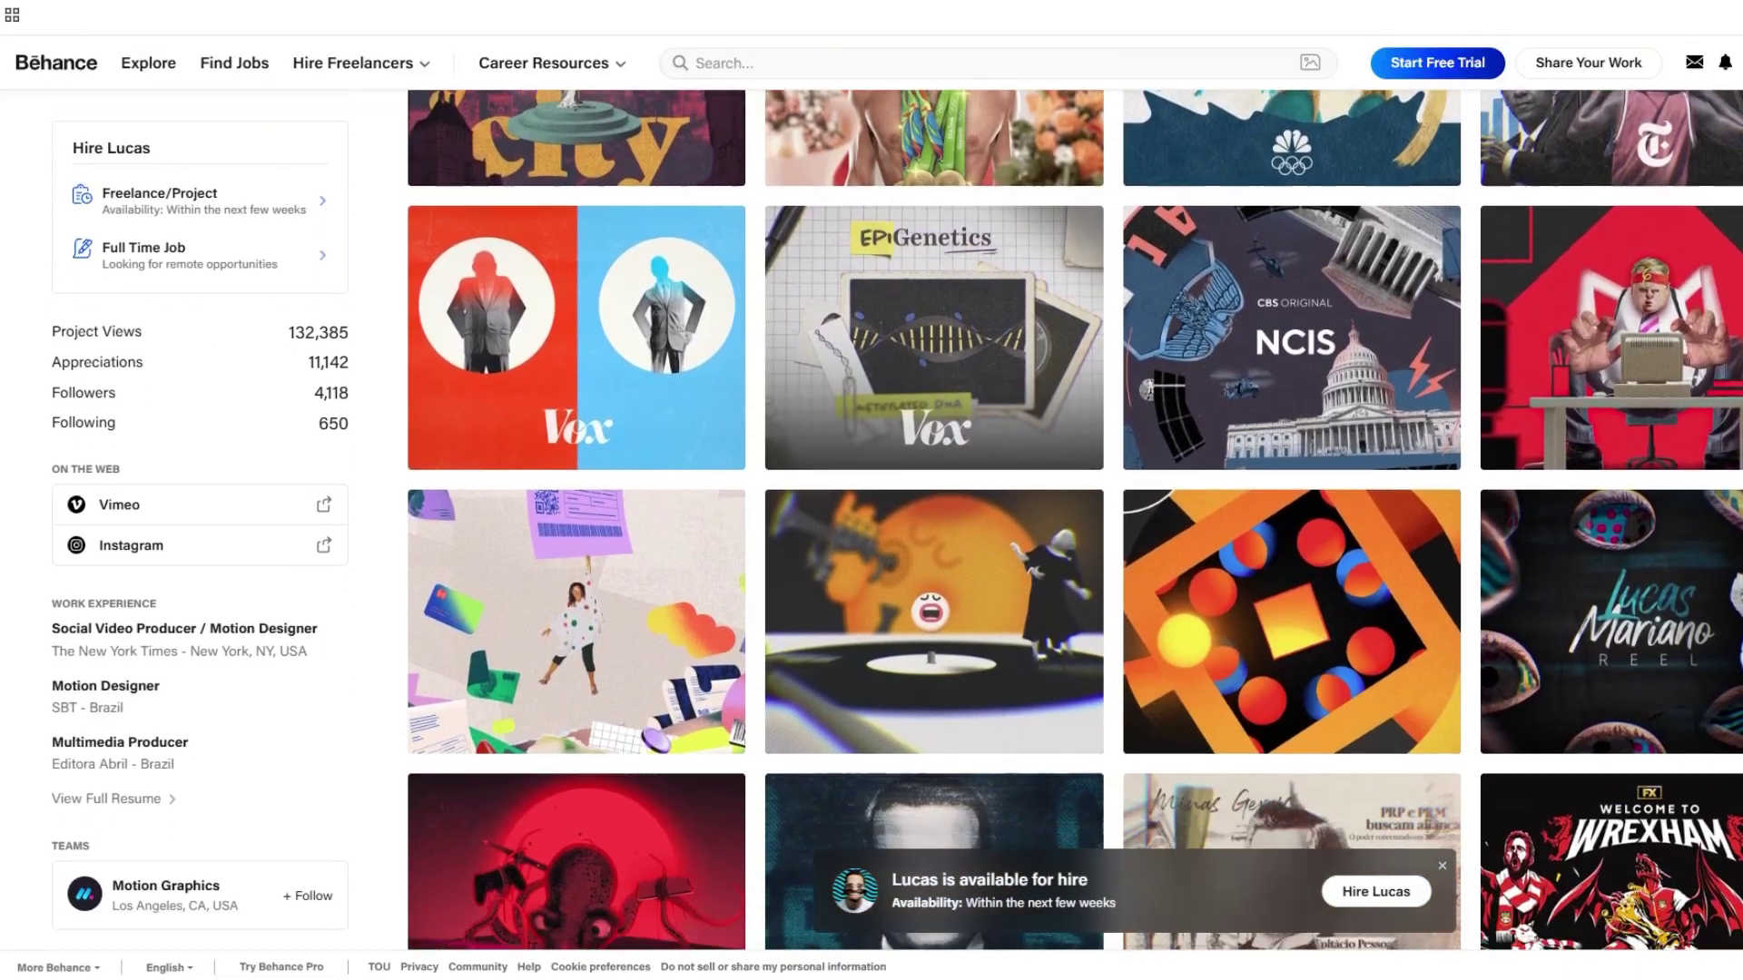
scroll(934, 544, down, 1)
scroll(935, 545, down, 1)
scroll(934, 545, down, 1)
scroll(934, 544, down, 1)
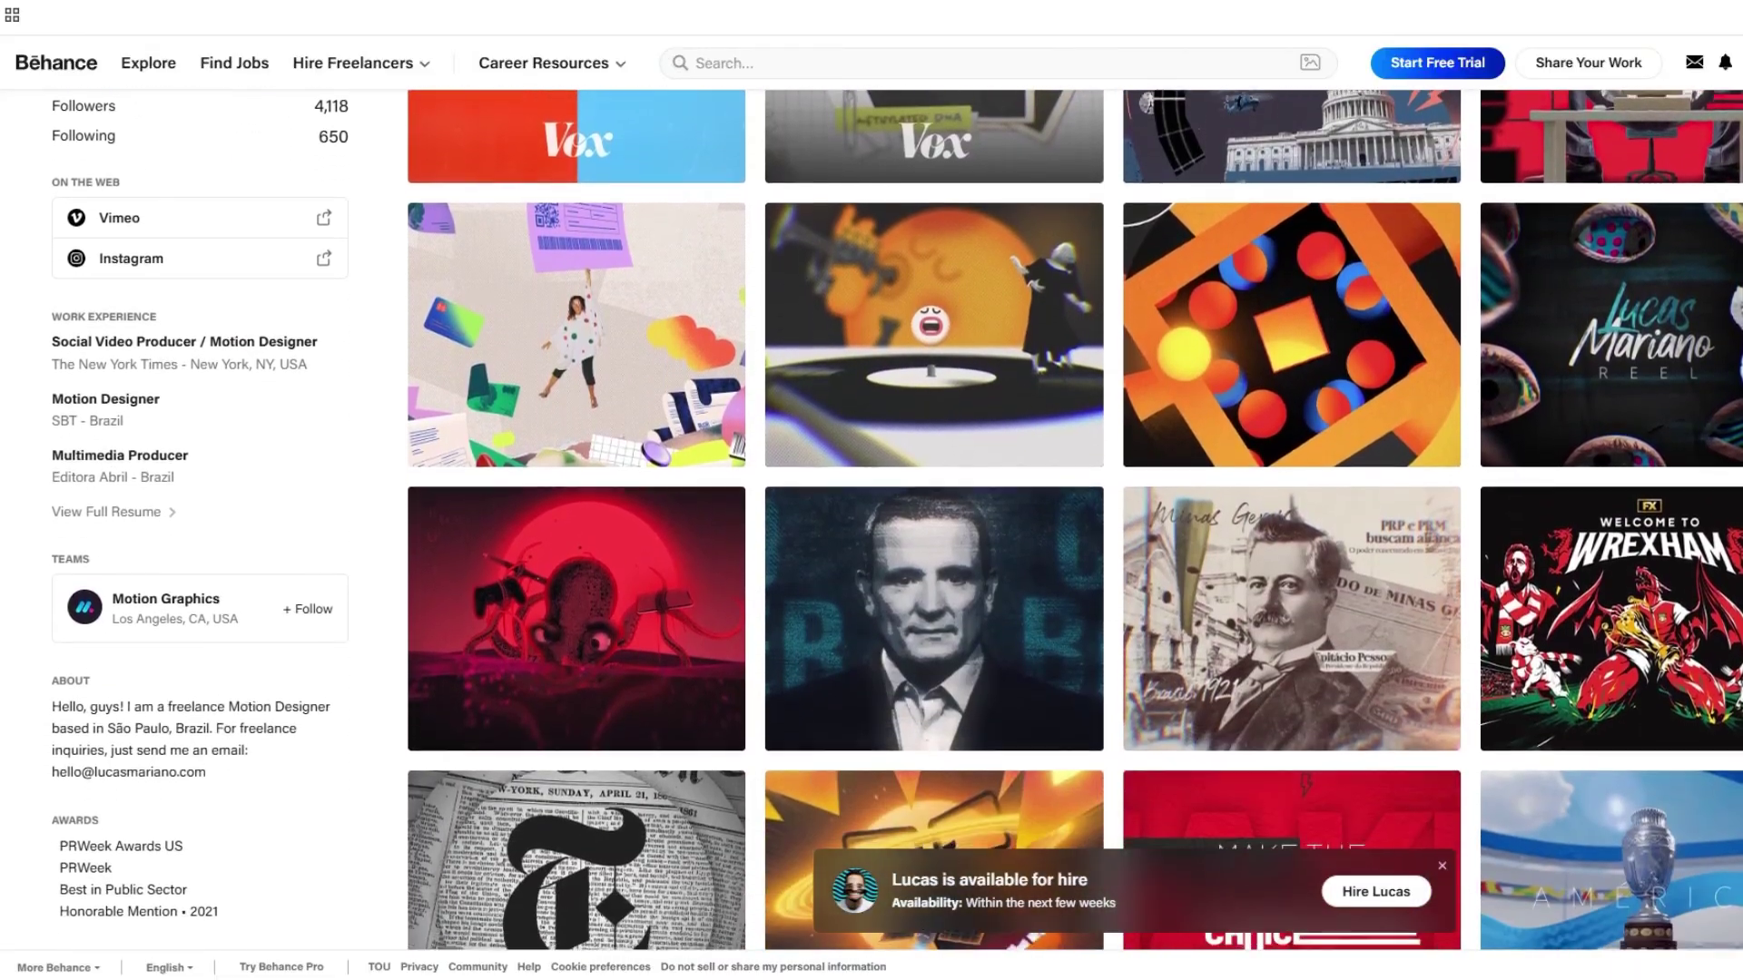
scroll(934, 545, down, 1)
scroll(934, 545, down, 1)
scroll(934, 545, down, 1)
scroll(934, 545, down, 1)
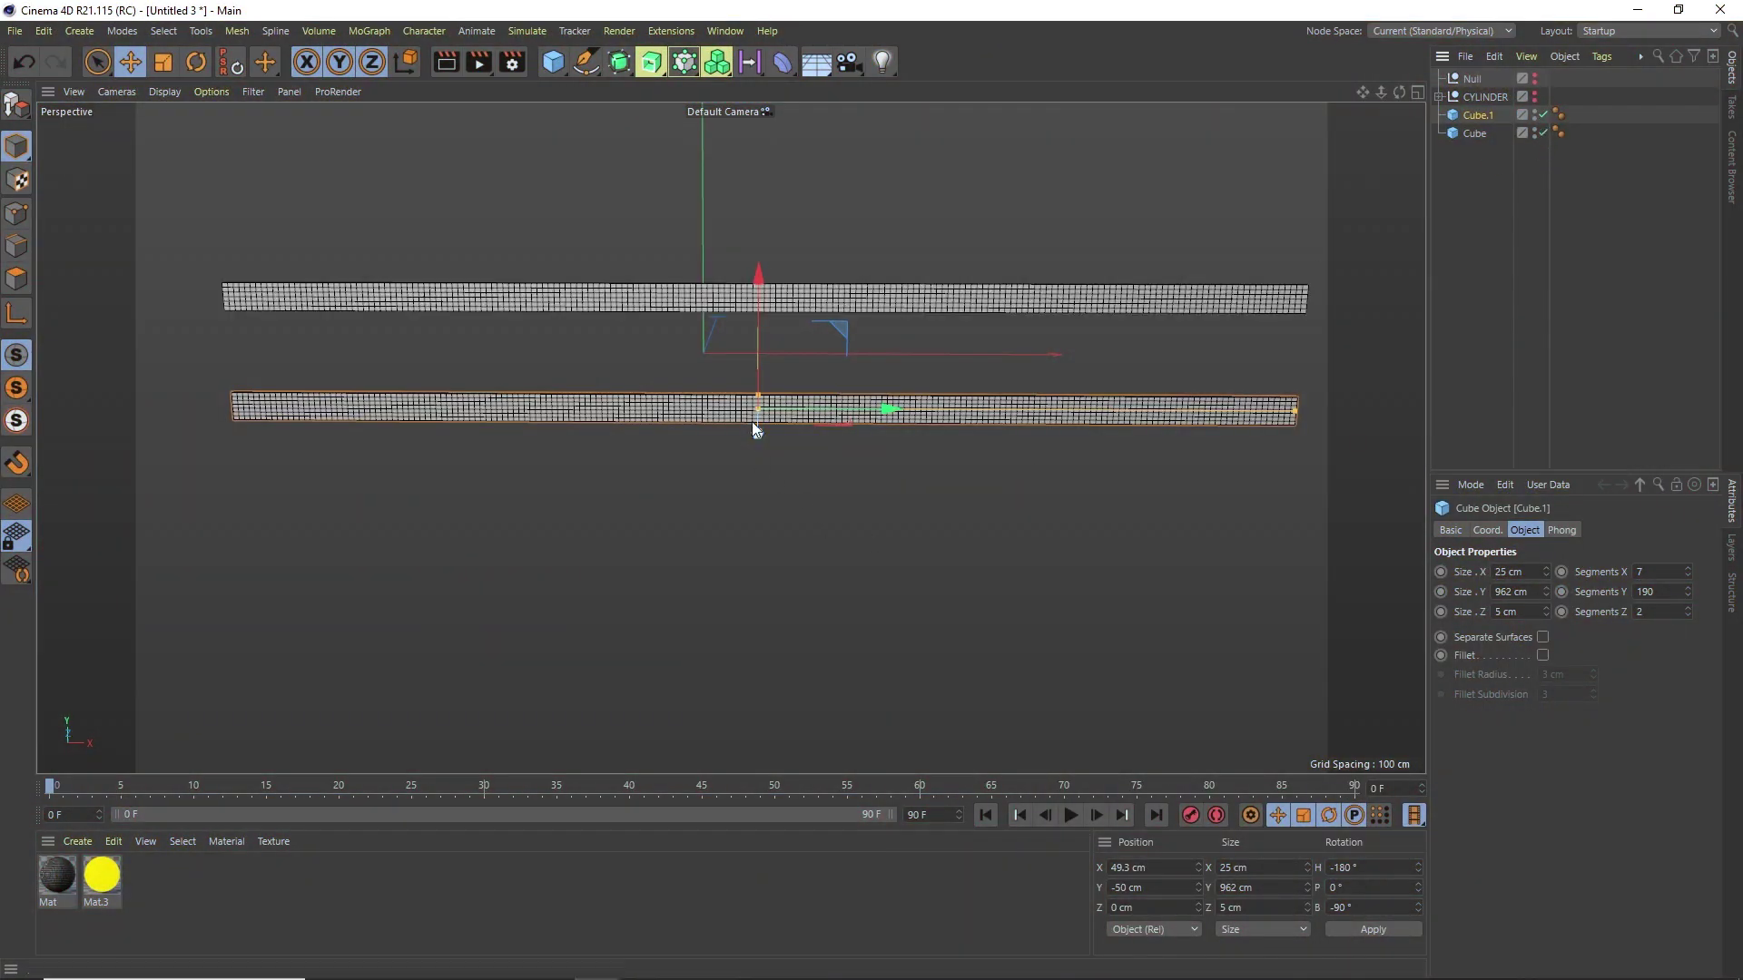
scroll(840, 291, down, 3)
Step: Unhide the CYLINDER bars between the slabs, expand the group and select the second cylinder
mouse_move(785, 364)
alt+mouse_down()
mouse_move(833, 408)
mouse_move(705, 440)
mouse_move(821, 396)
mouse_move(1001, 440)
mouse_move(1060, 356)
mouse_move(907, 422)
mouse_move(808, 437)
mouse_move(998, 388)
mouse_move(858, 458)
alt+mouse_up()
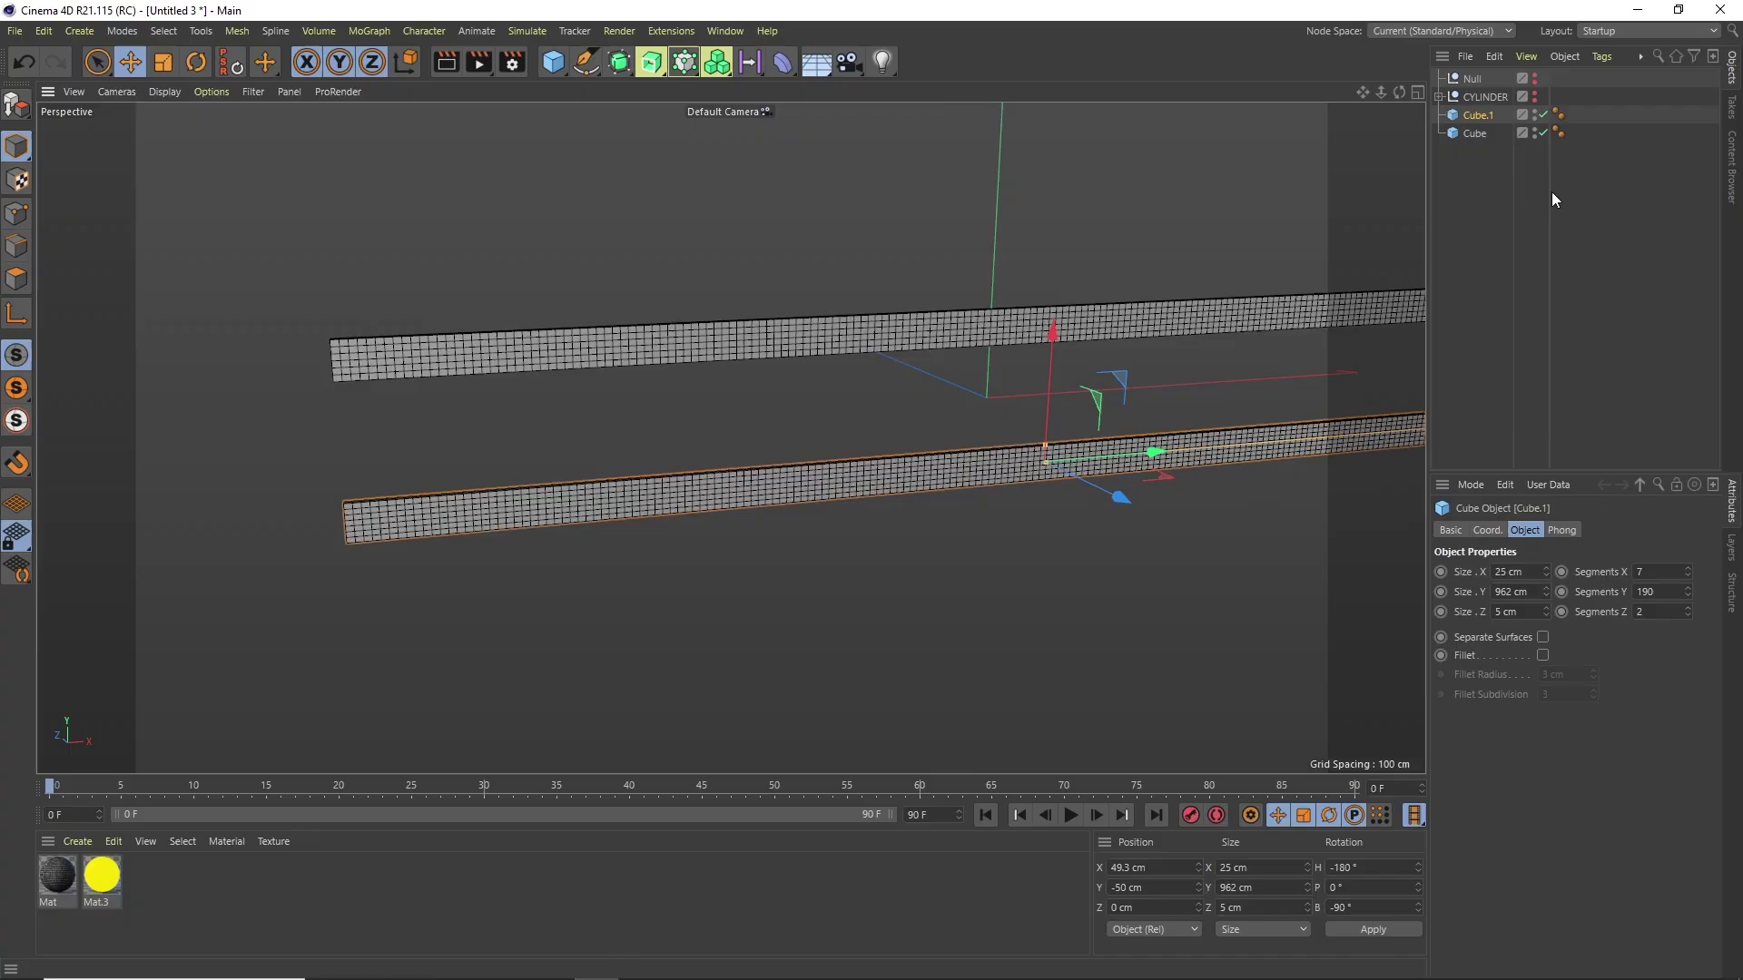
click(1540, 97)
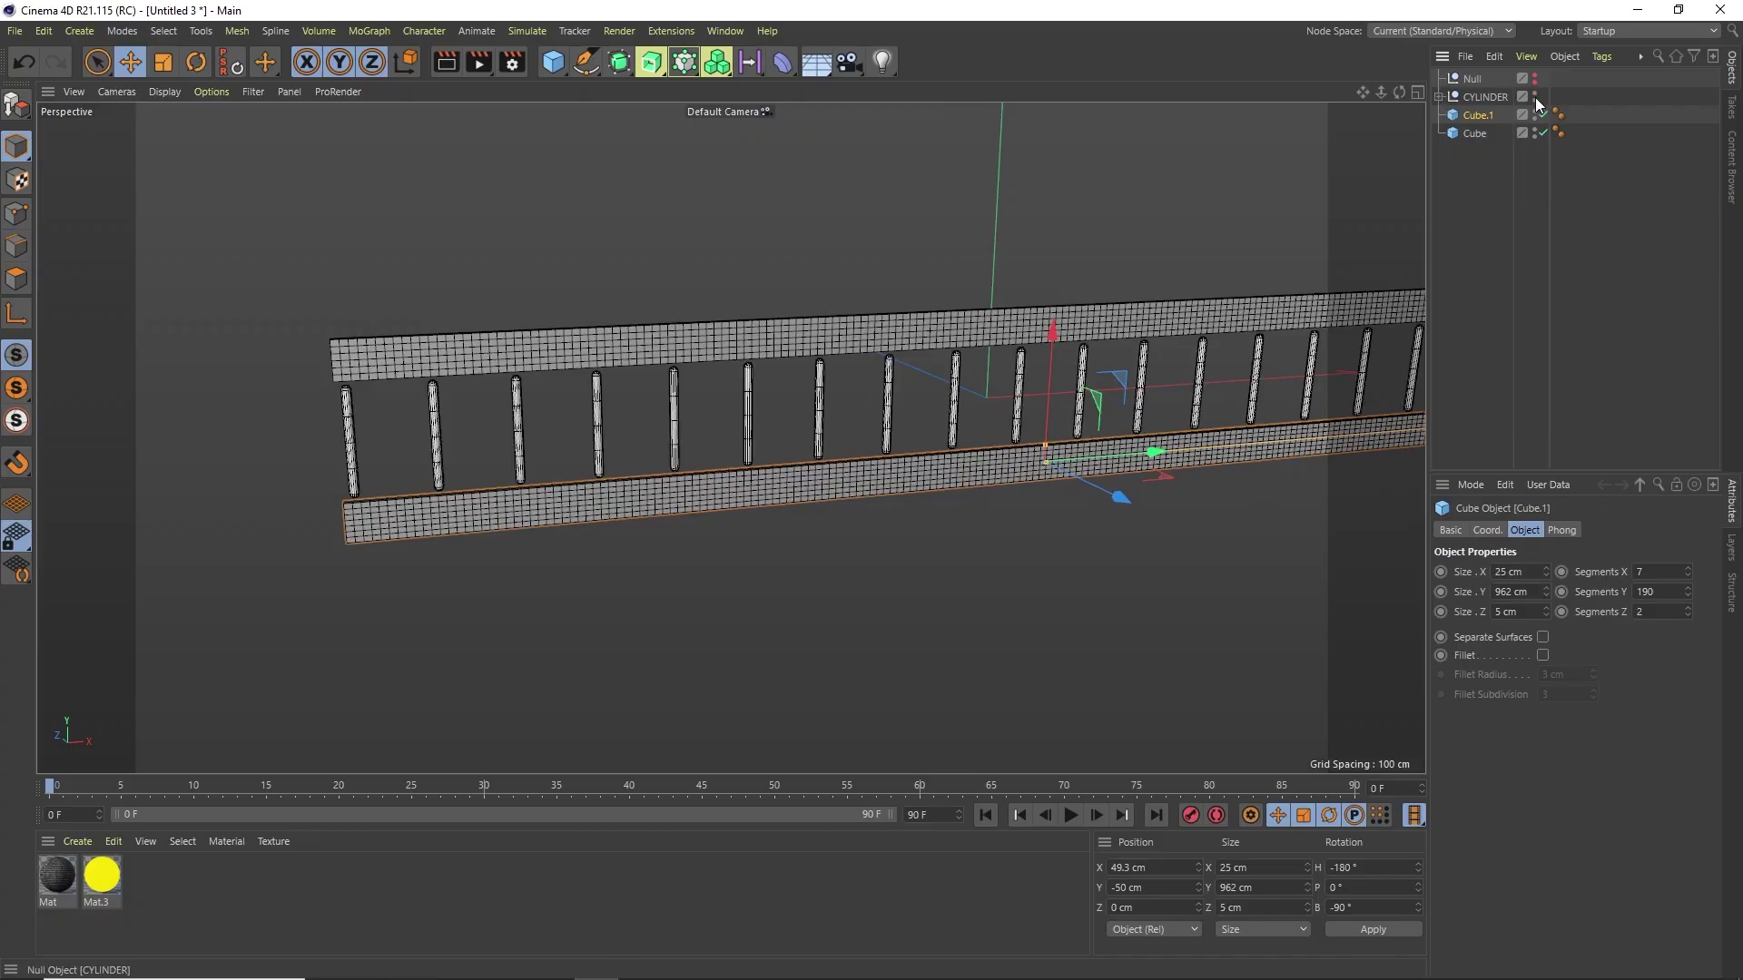
click(1440, 109)
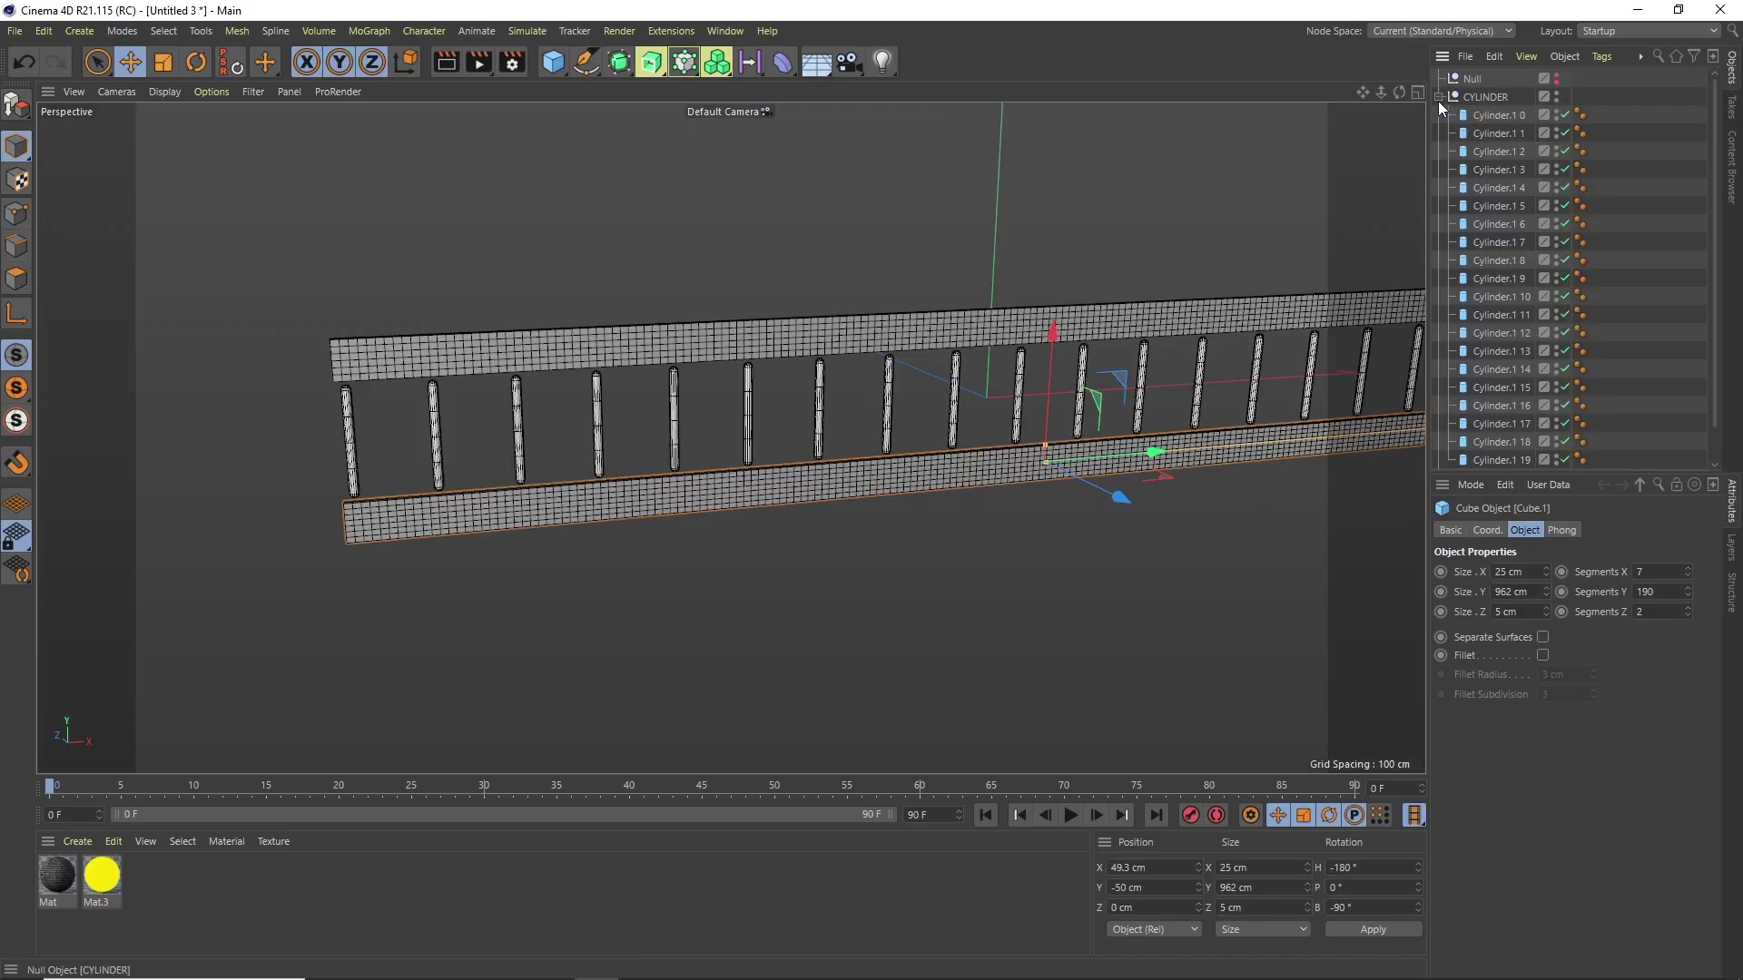
click(1481, 132)
scroll(384, 427, up, 5)
scroll(384, 427, up, 5)
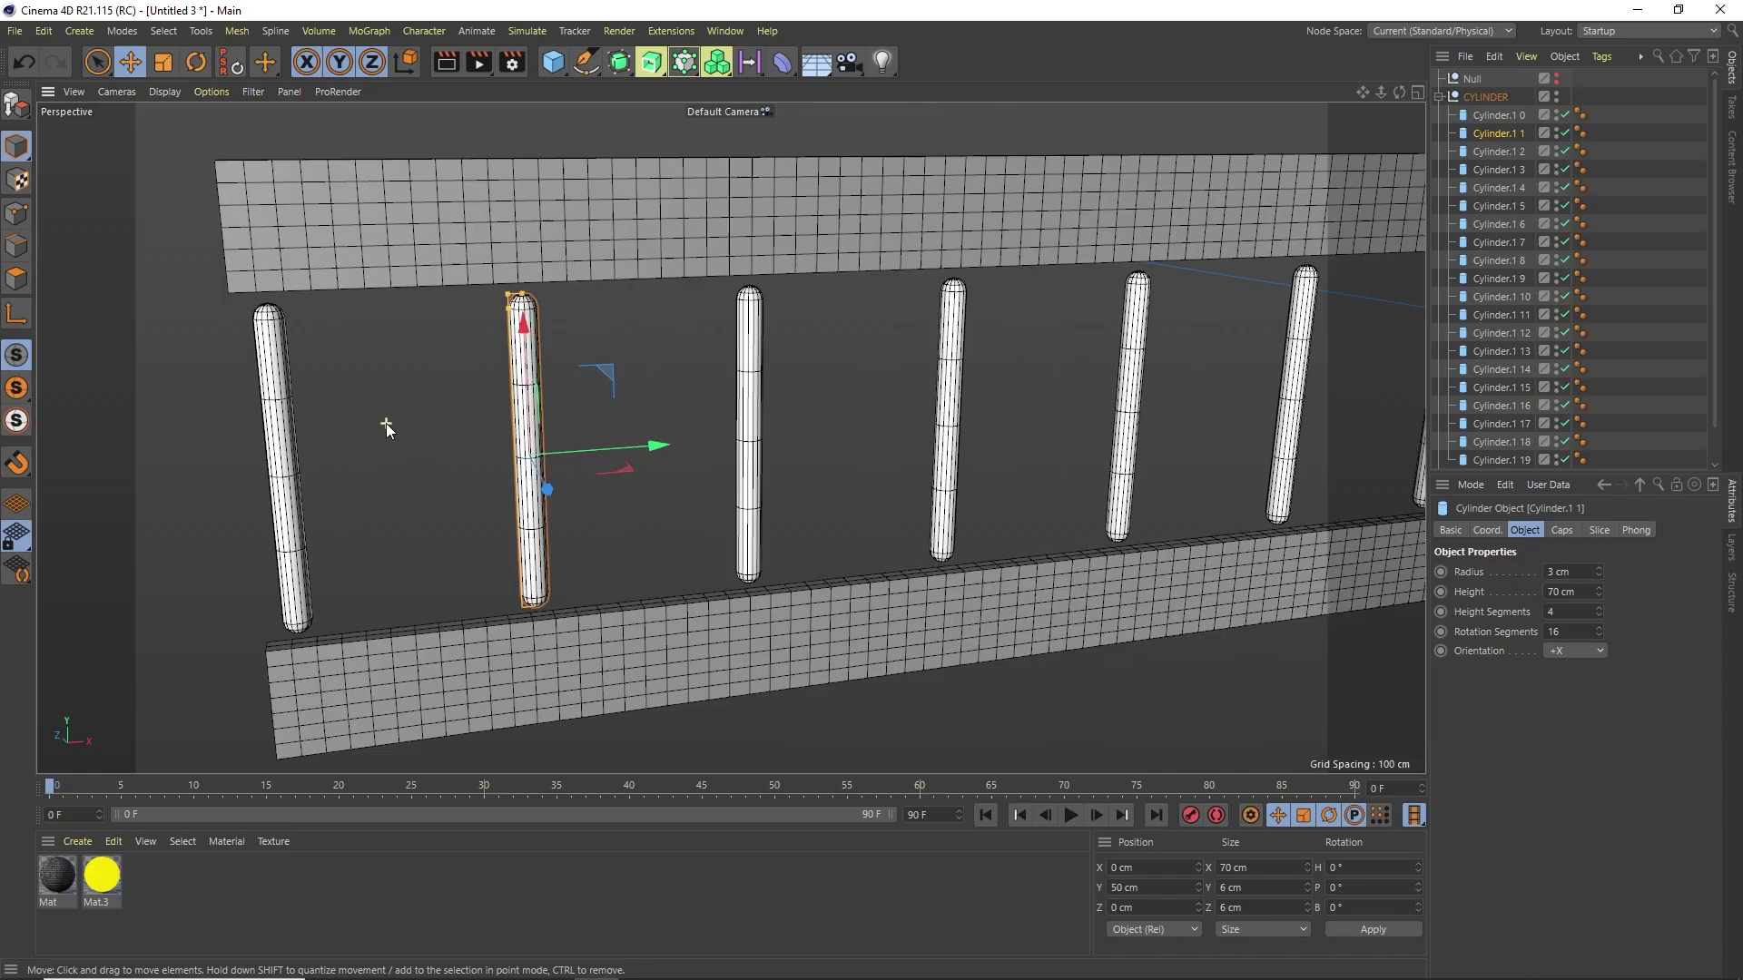
scroll(385, 424, up, 5)
Step: Apply the dotted Mat to Cube.1 with Cubic projection, Seamless tiling and Length V 50%
click(1478, 115)
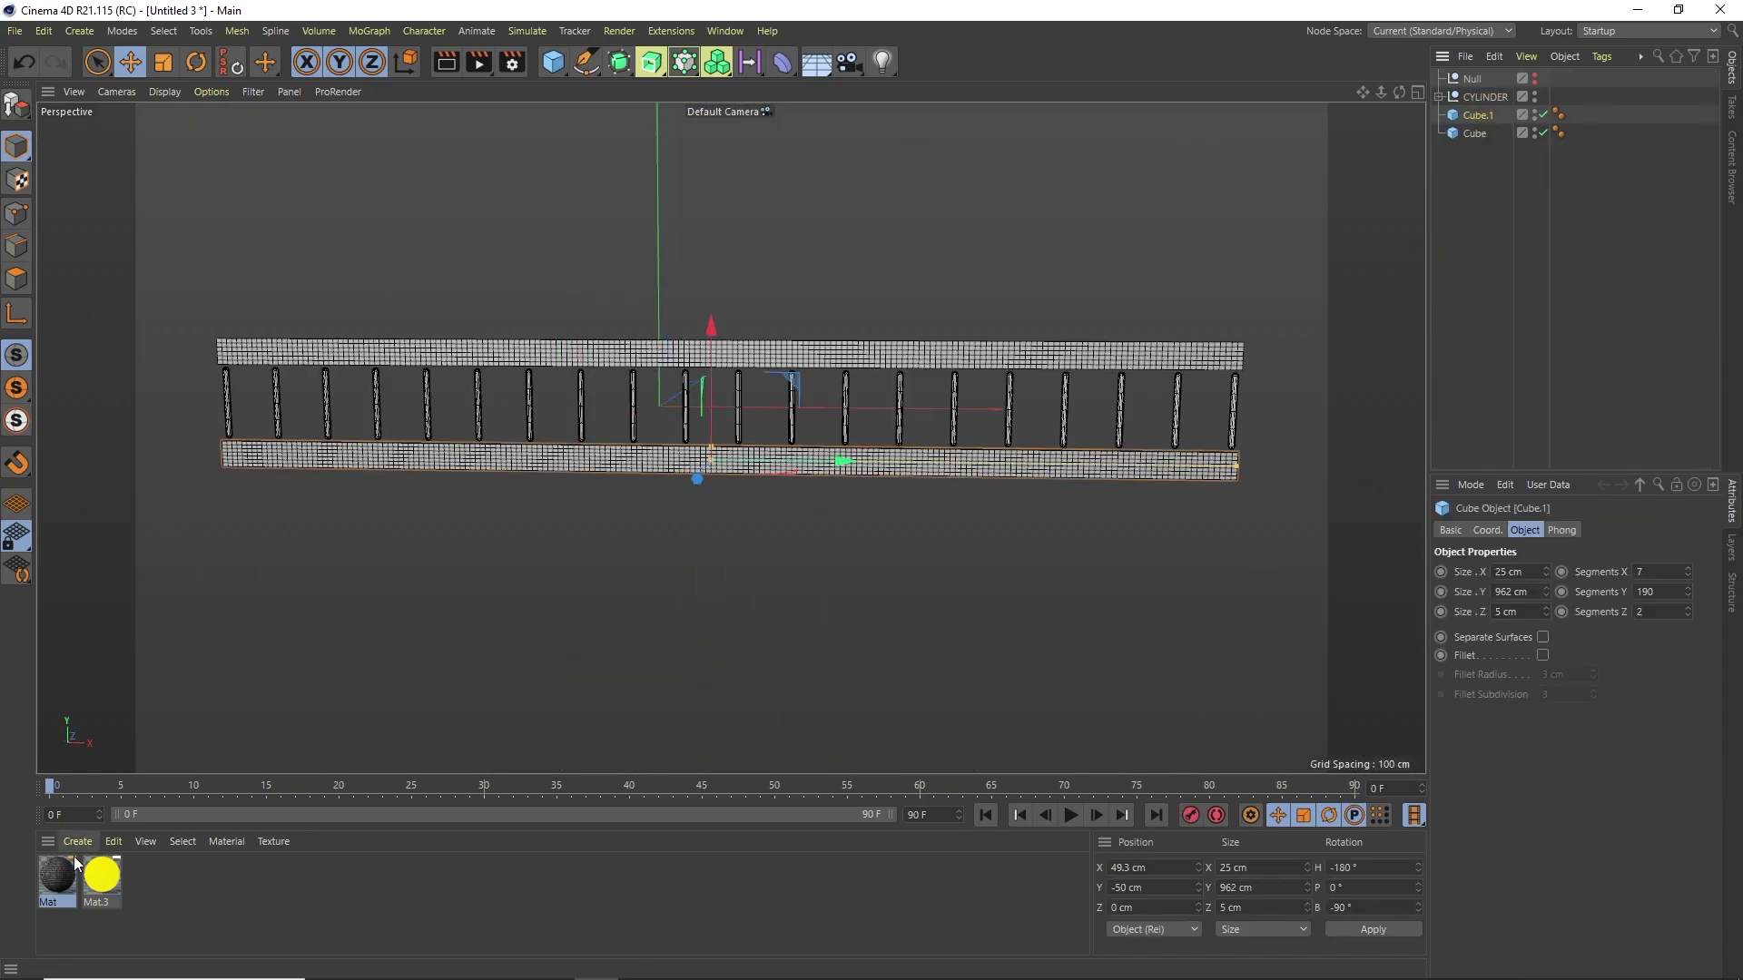
drag(1483, 127, 1482, 126)
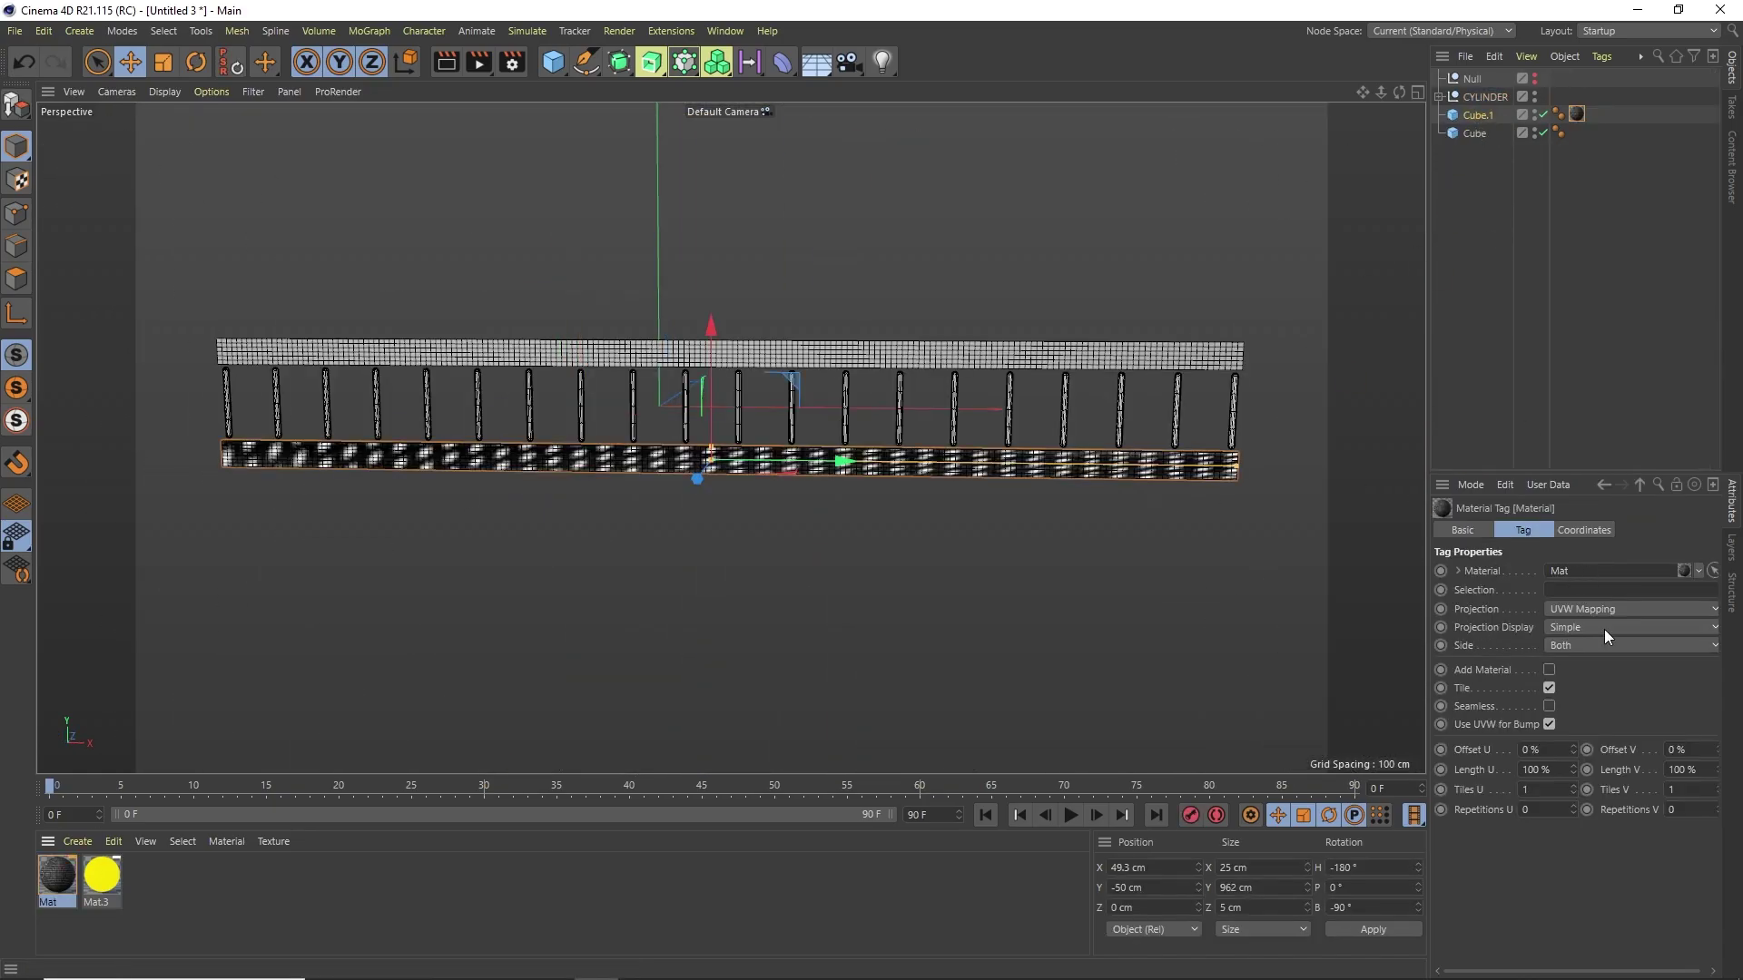
click(1580, 688)
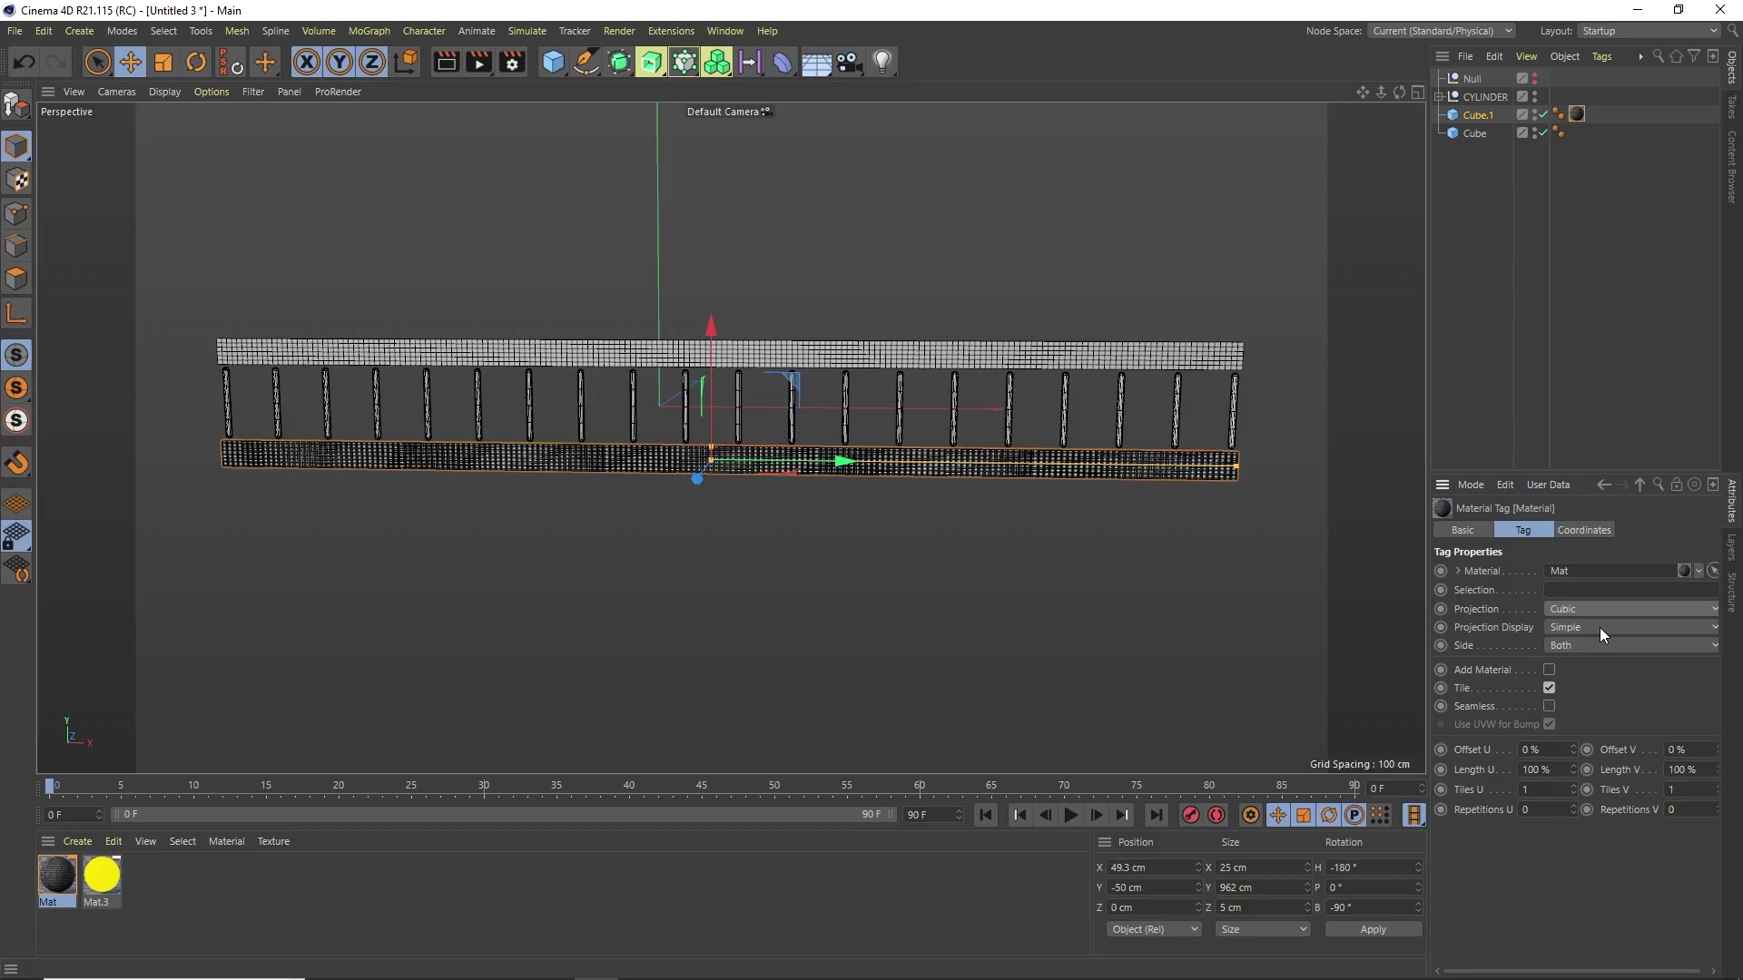
click(1549, 705)
scroll(908, 562, up, 2)
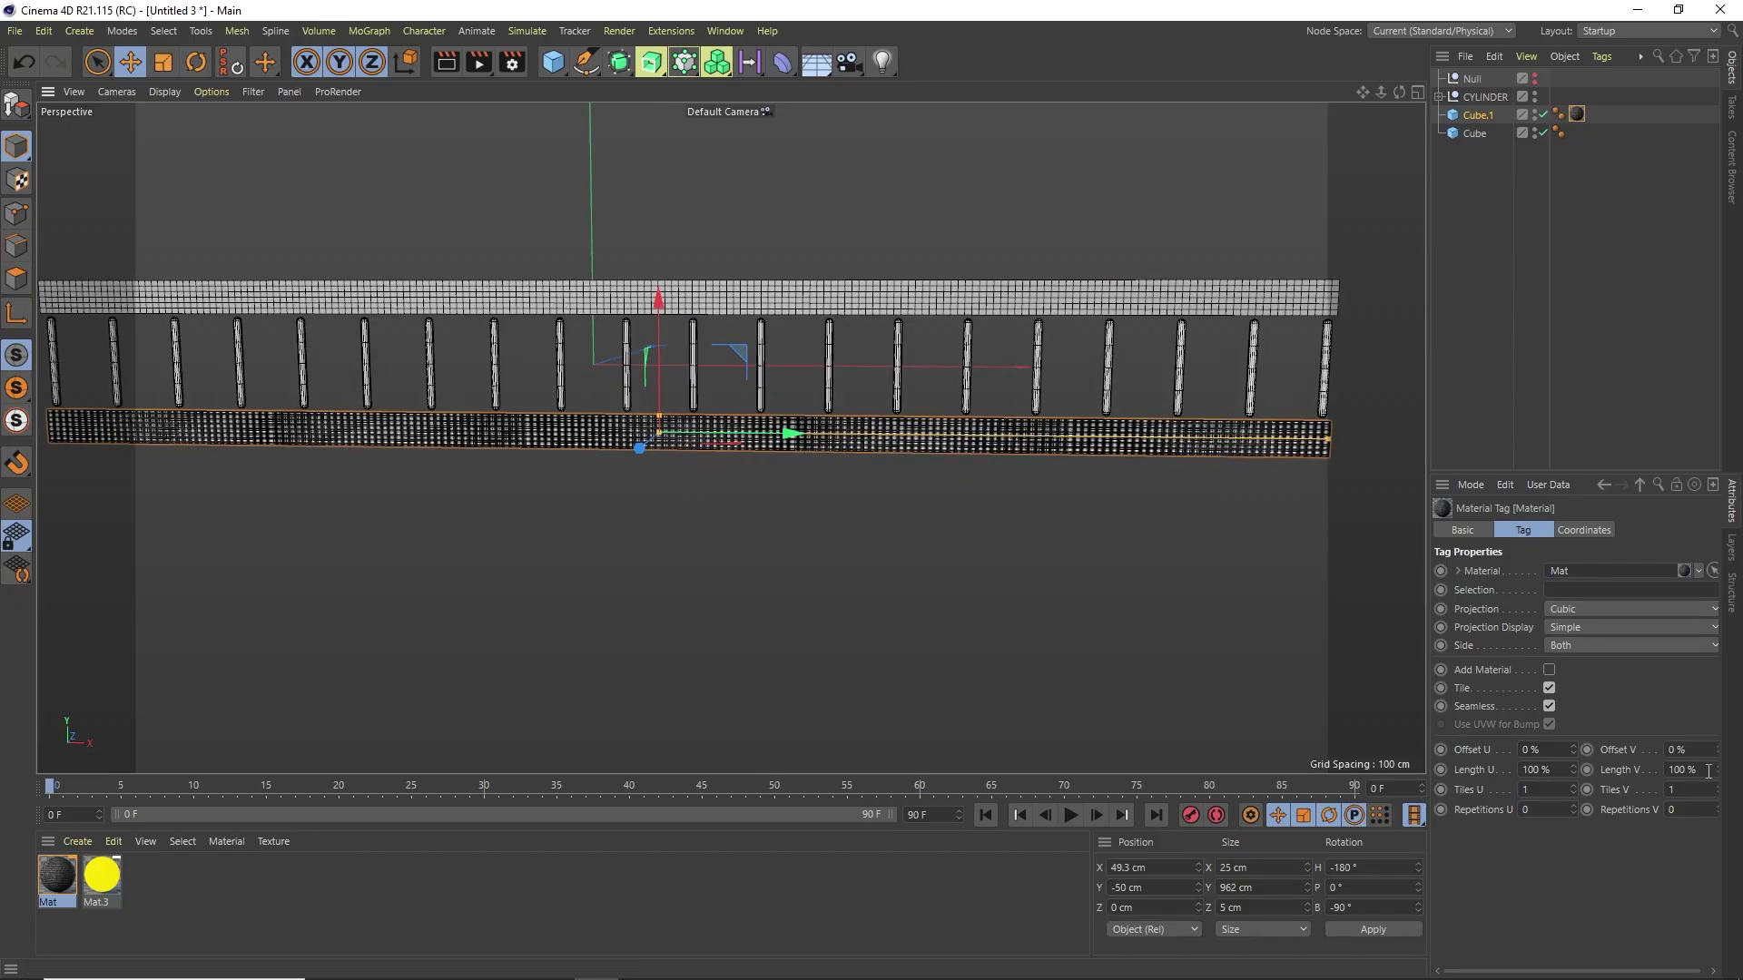
text(50)
text(%)
key(Return)
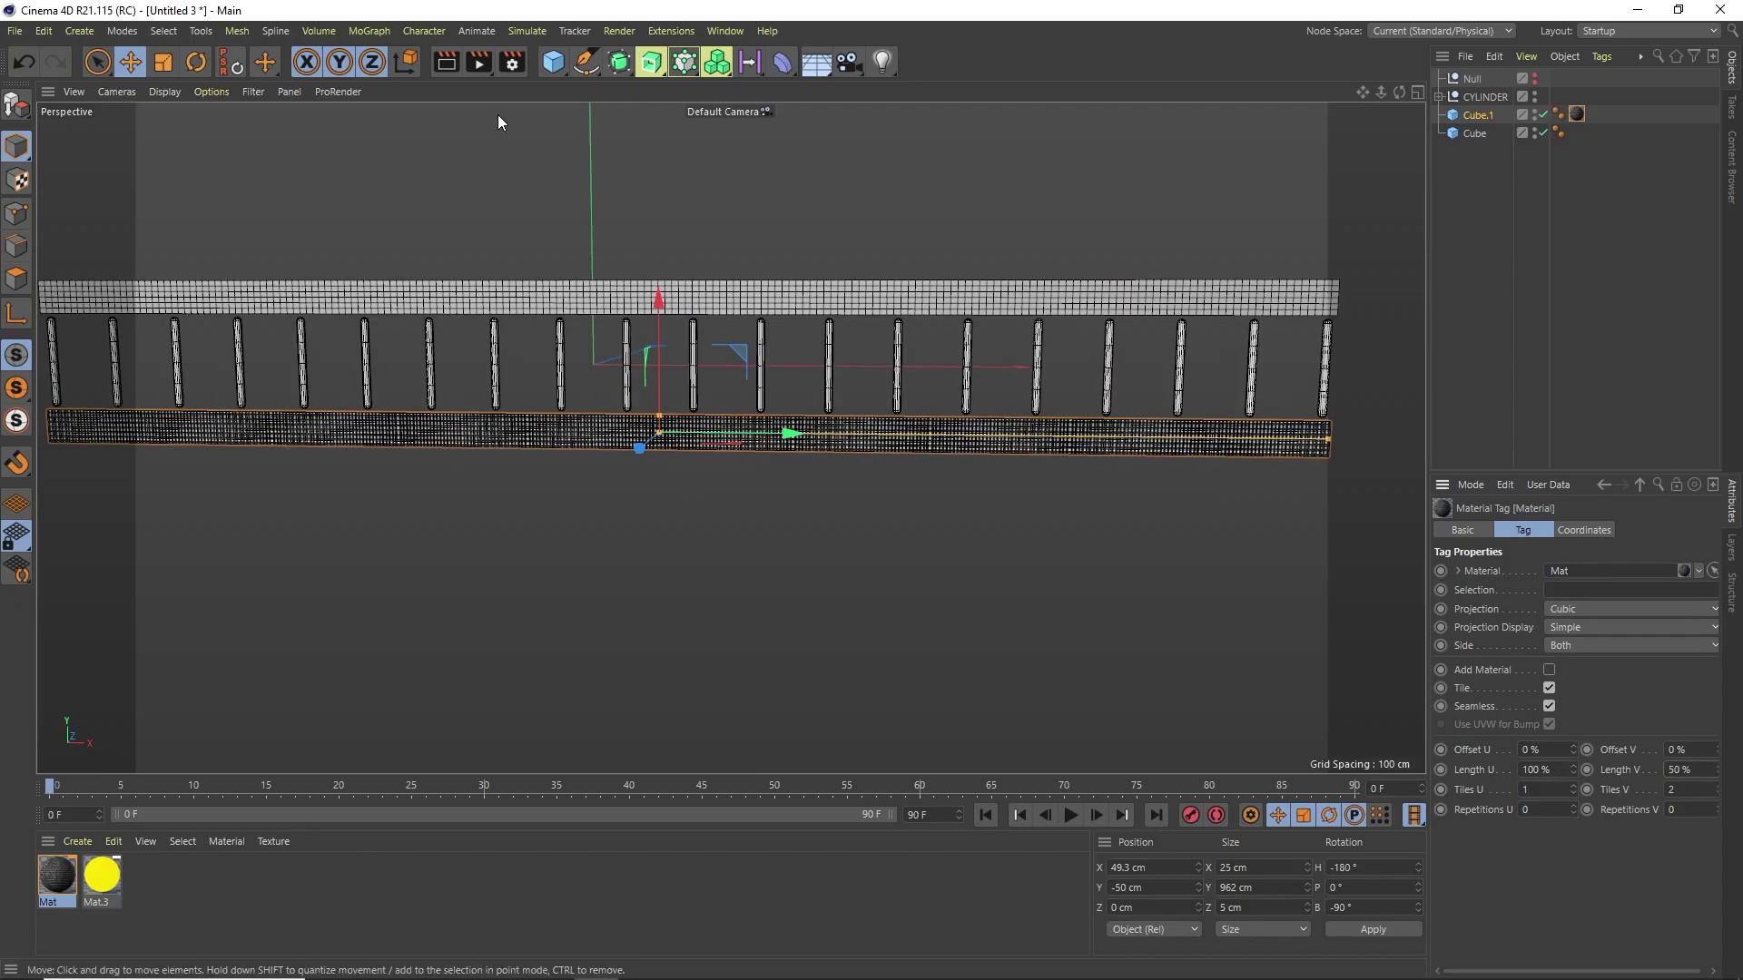
Step: Render the view to check the dot texture, then select Cube.1's material tag
click(447, 61)
click(510, 401)
scroll(511, 402, up, 3)
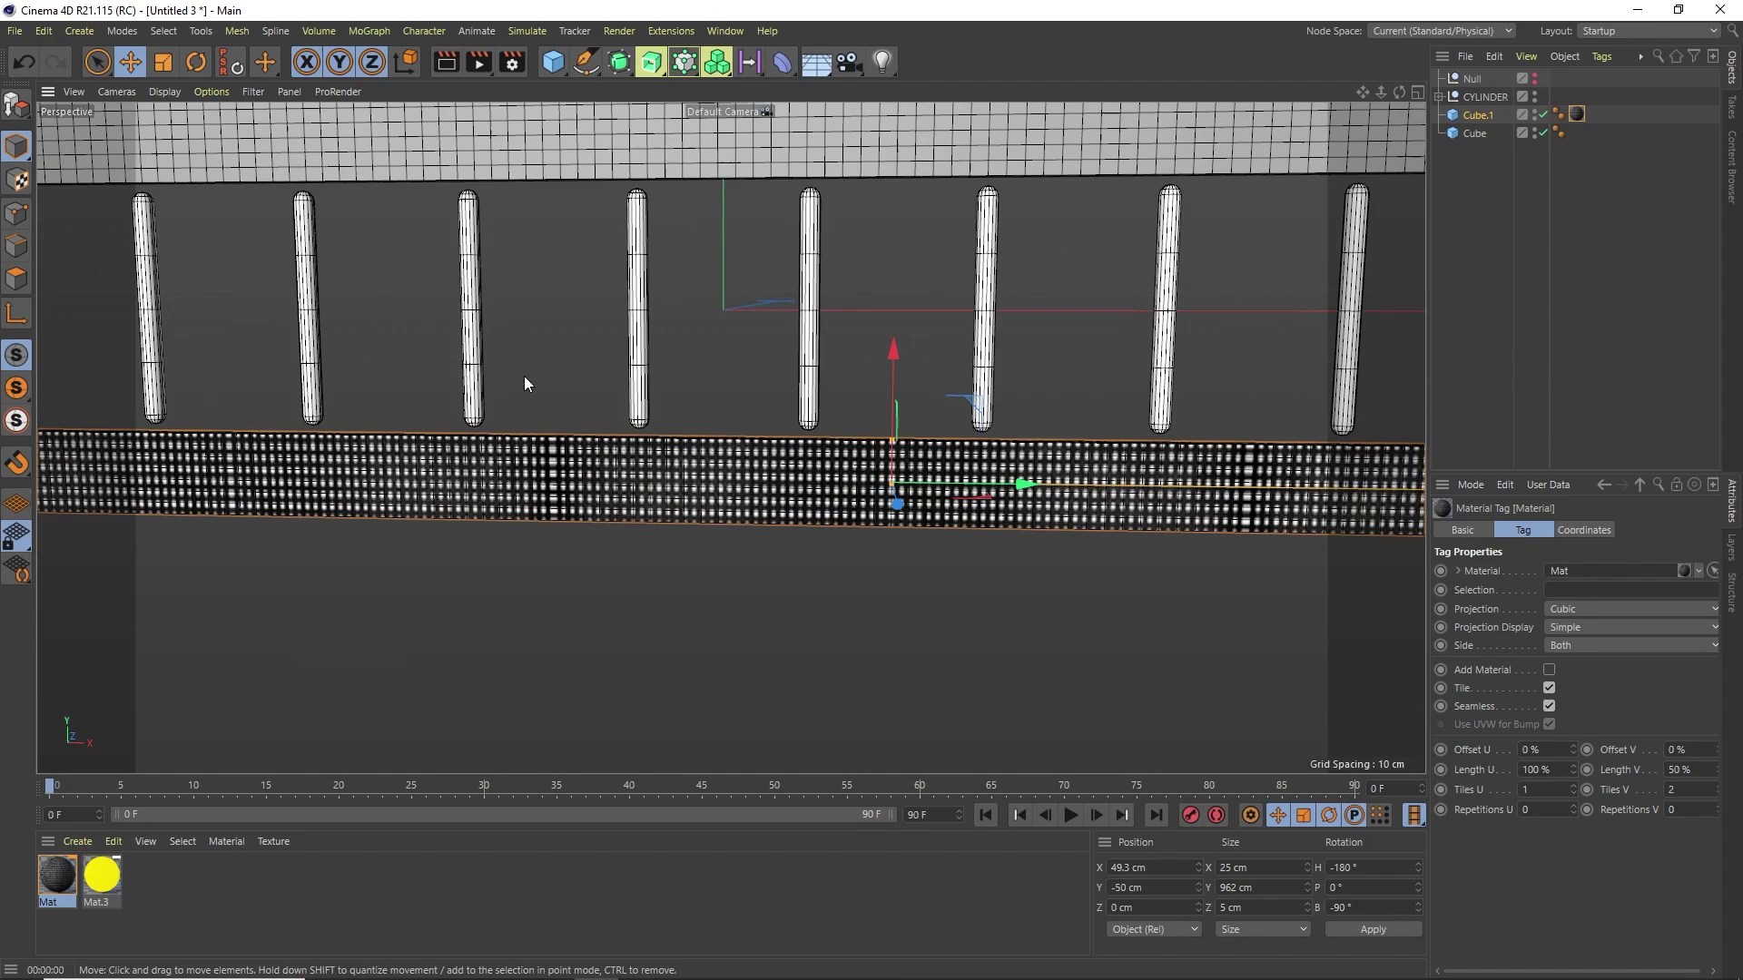
click(446, 61)
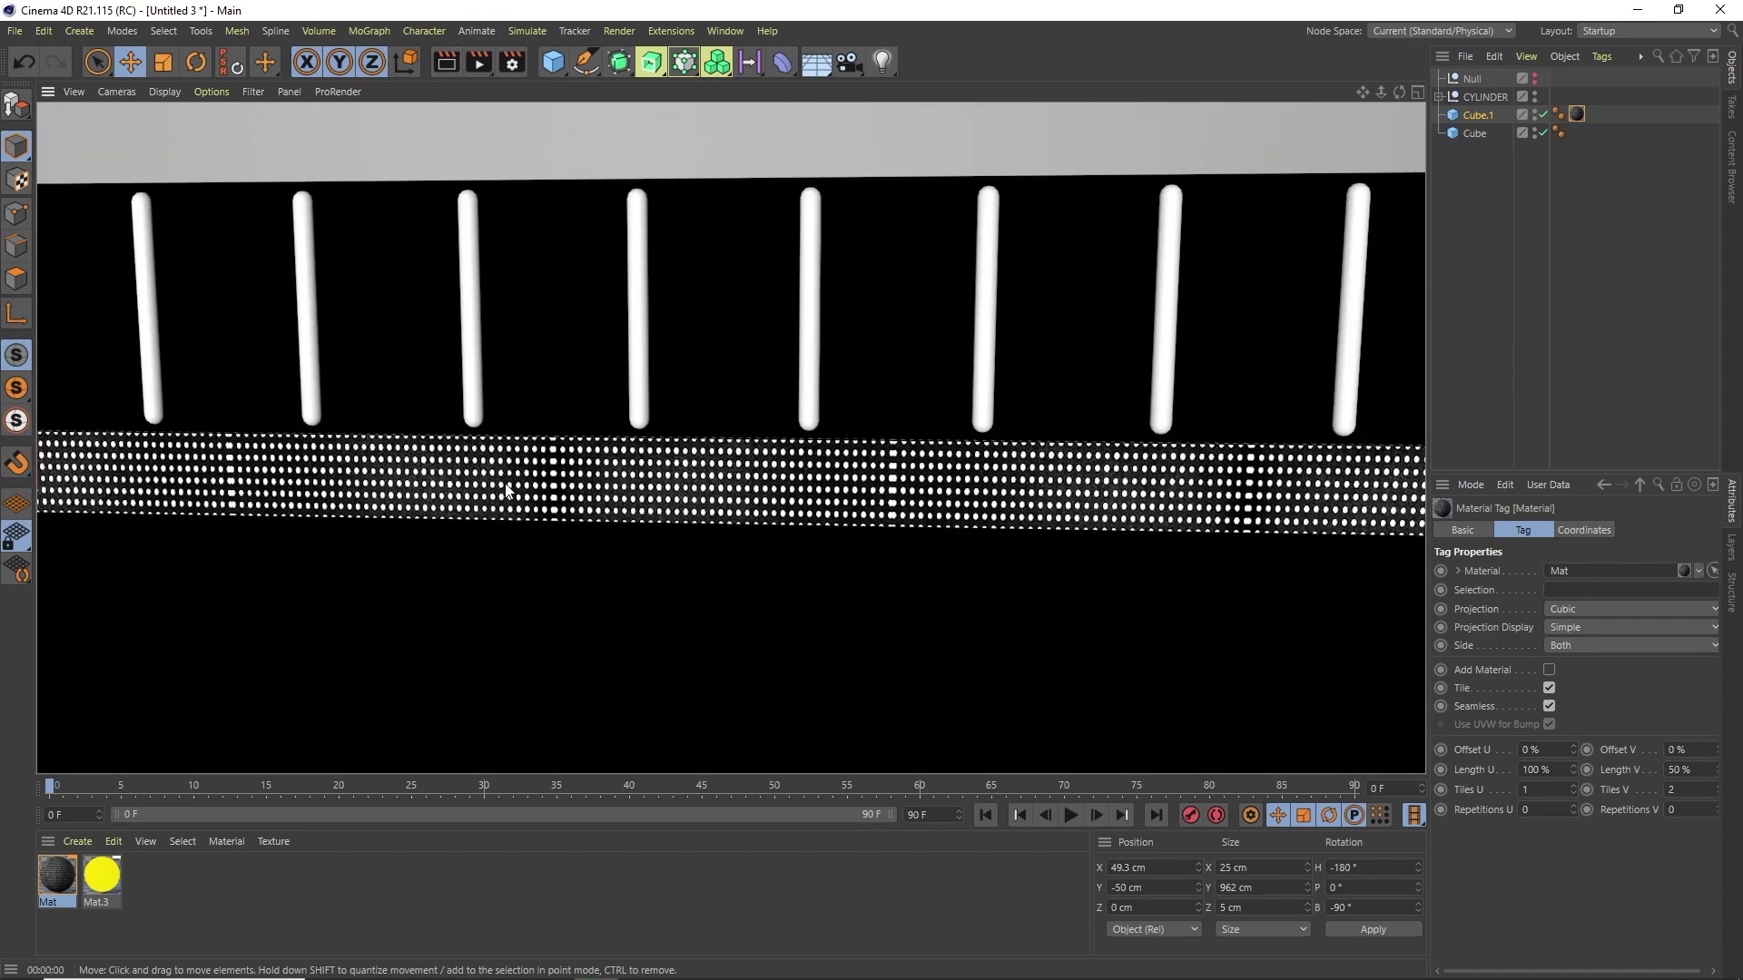
click(506, 490)
scroll(524, 511, down, 3)
click(58, 876)
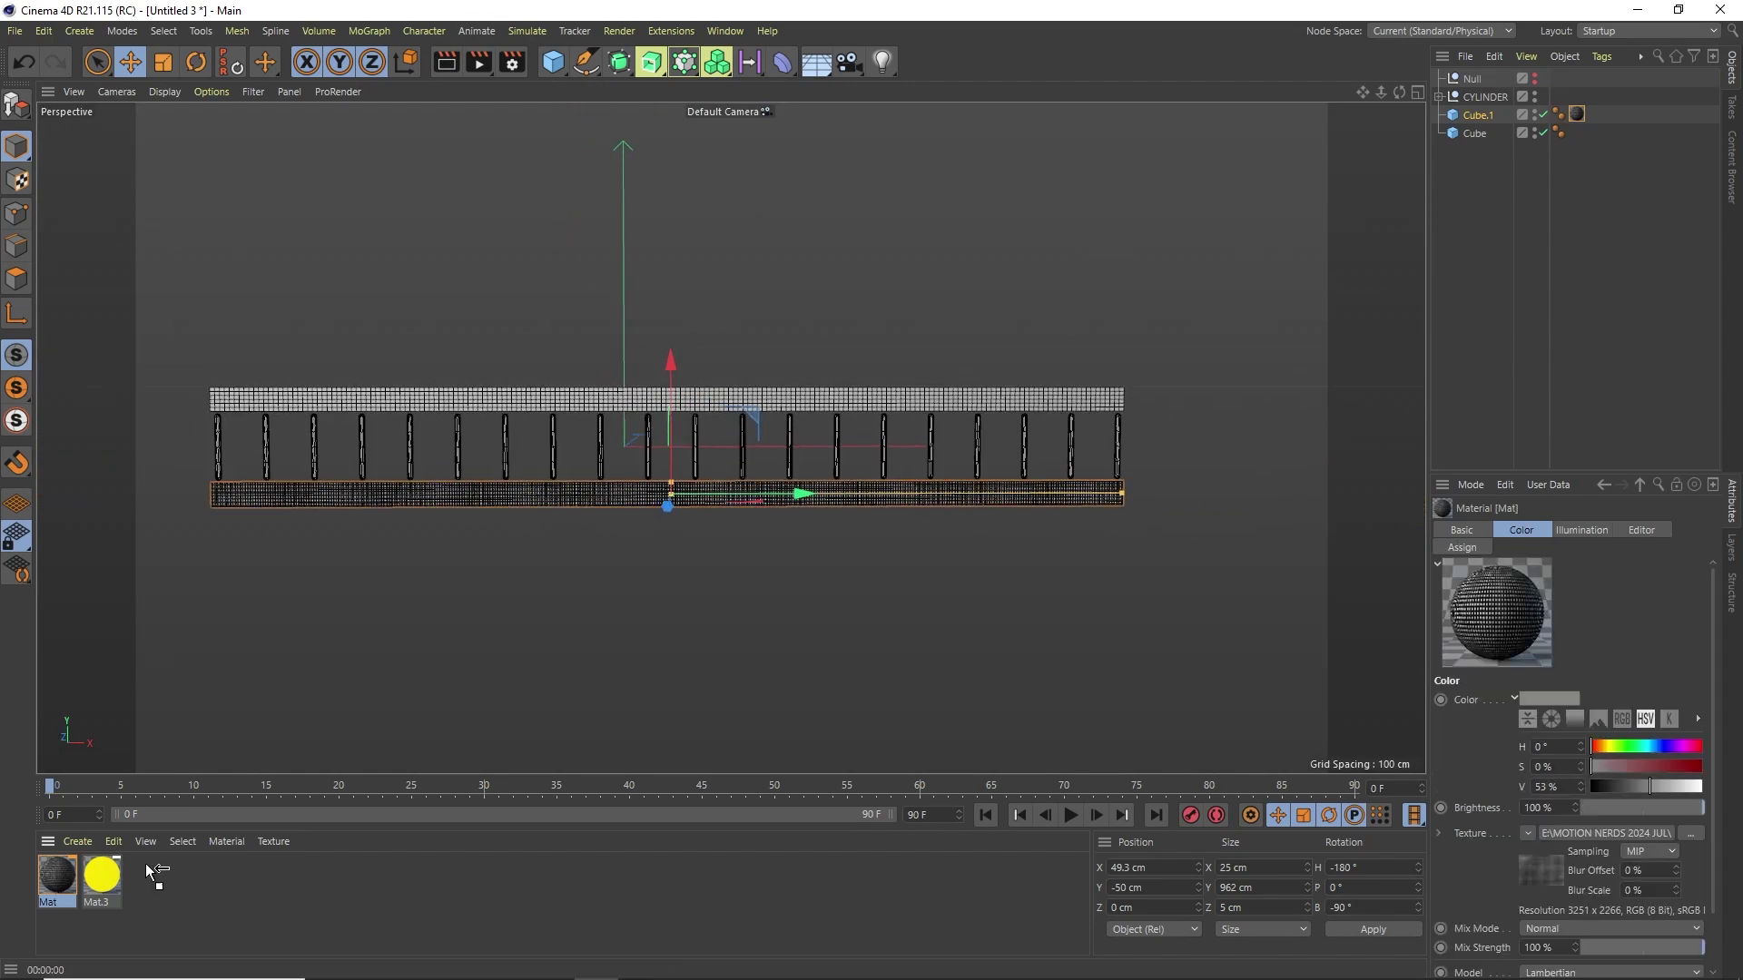
click(1577, 114)
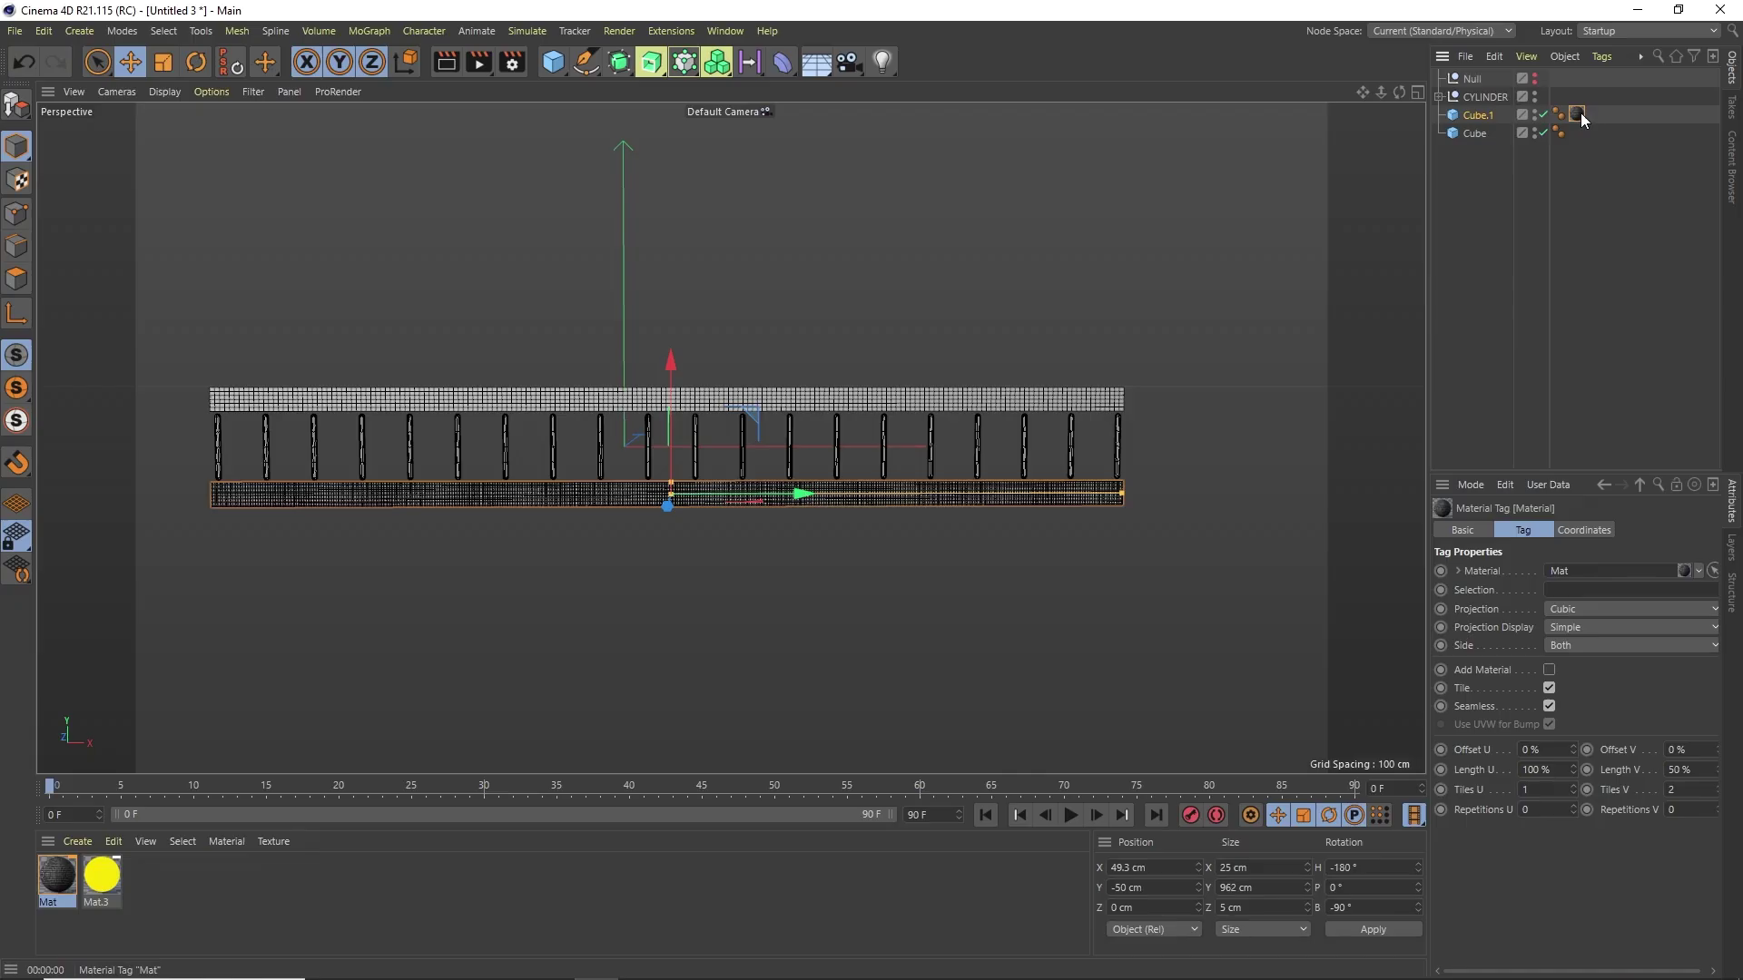
scroll(729, 369, up, 3)
scroll(728, 370, down, 2)
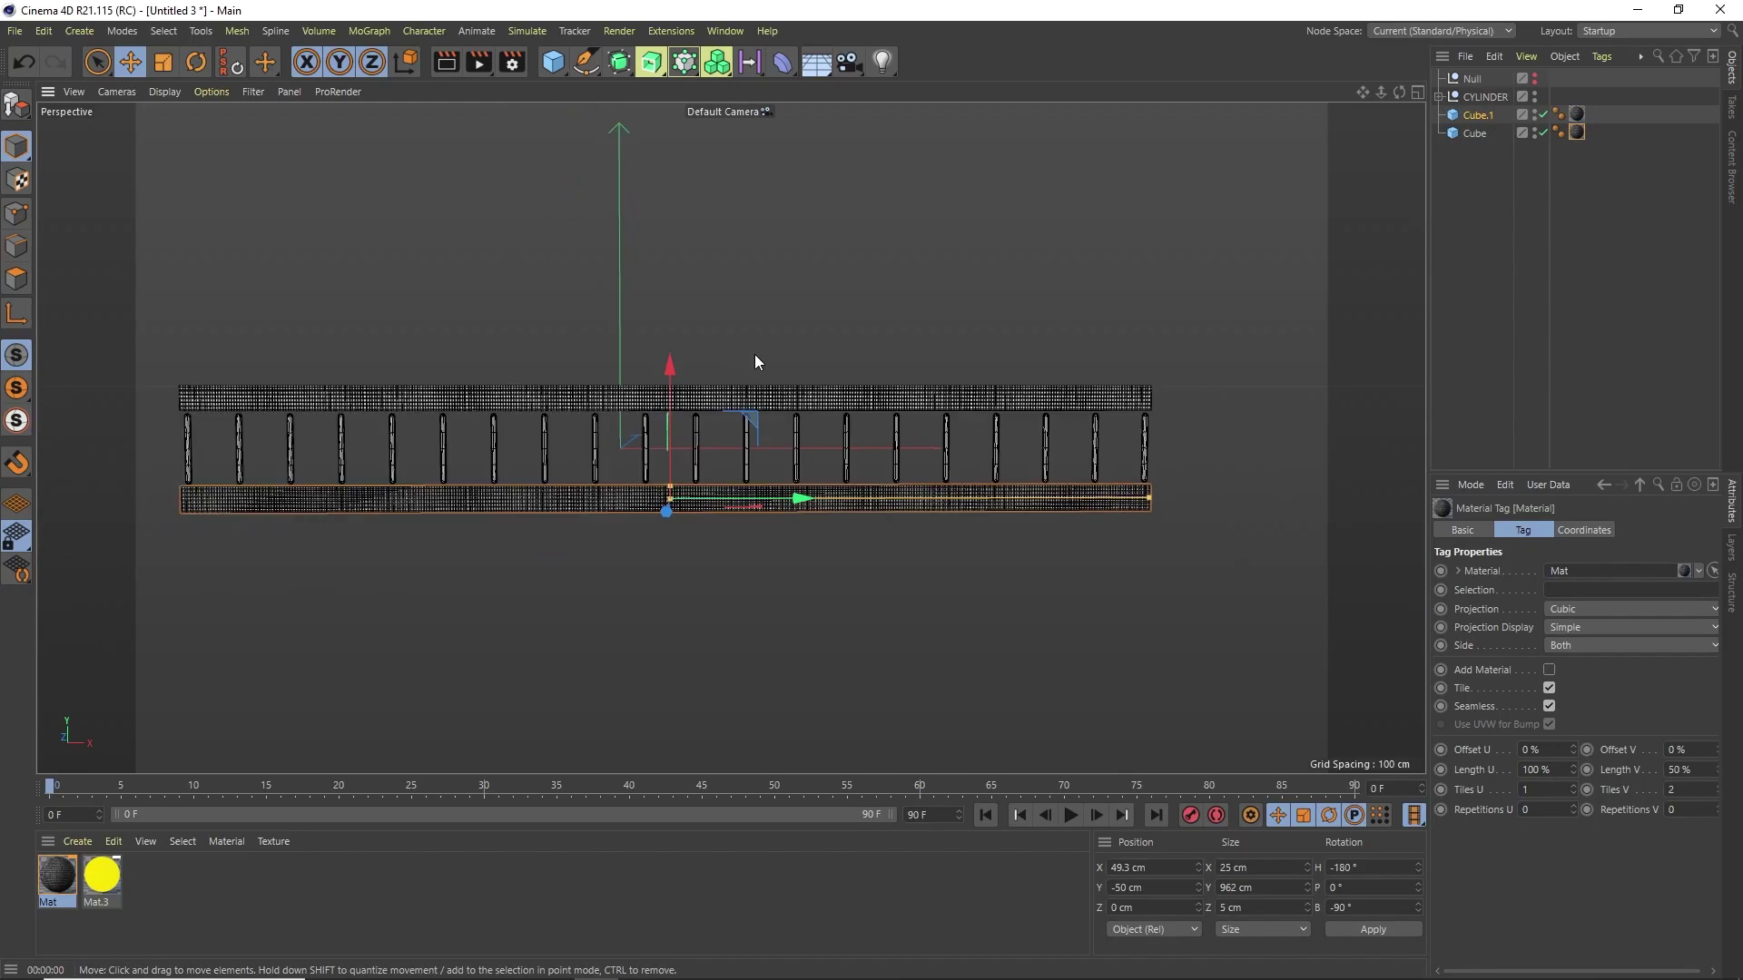
Step: Give the CYLINDER group the glowing yellow Mat.3 luminance material and preview the render
click(1486, 97)
double_click(103, 878)
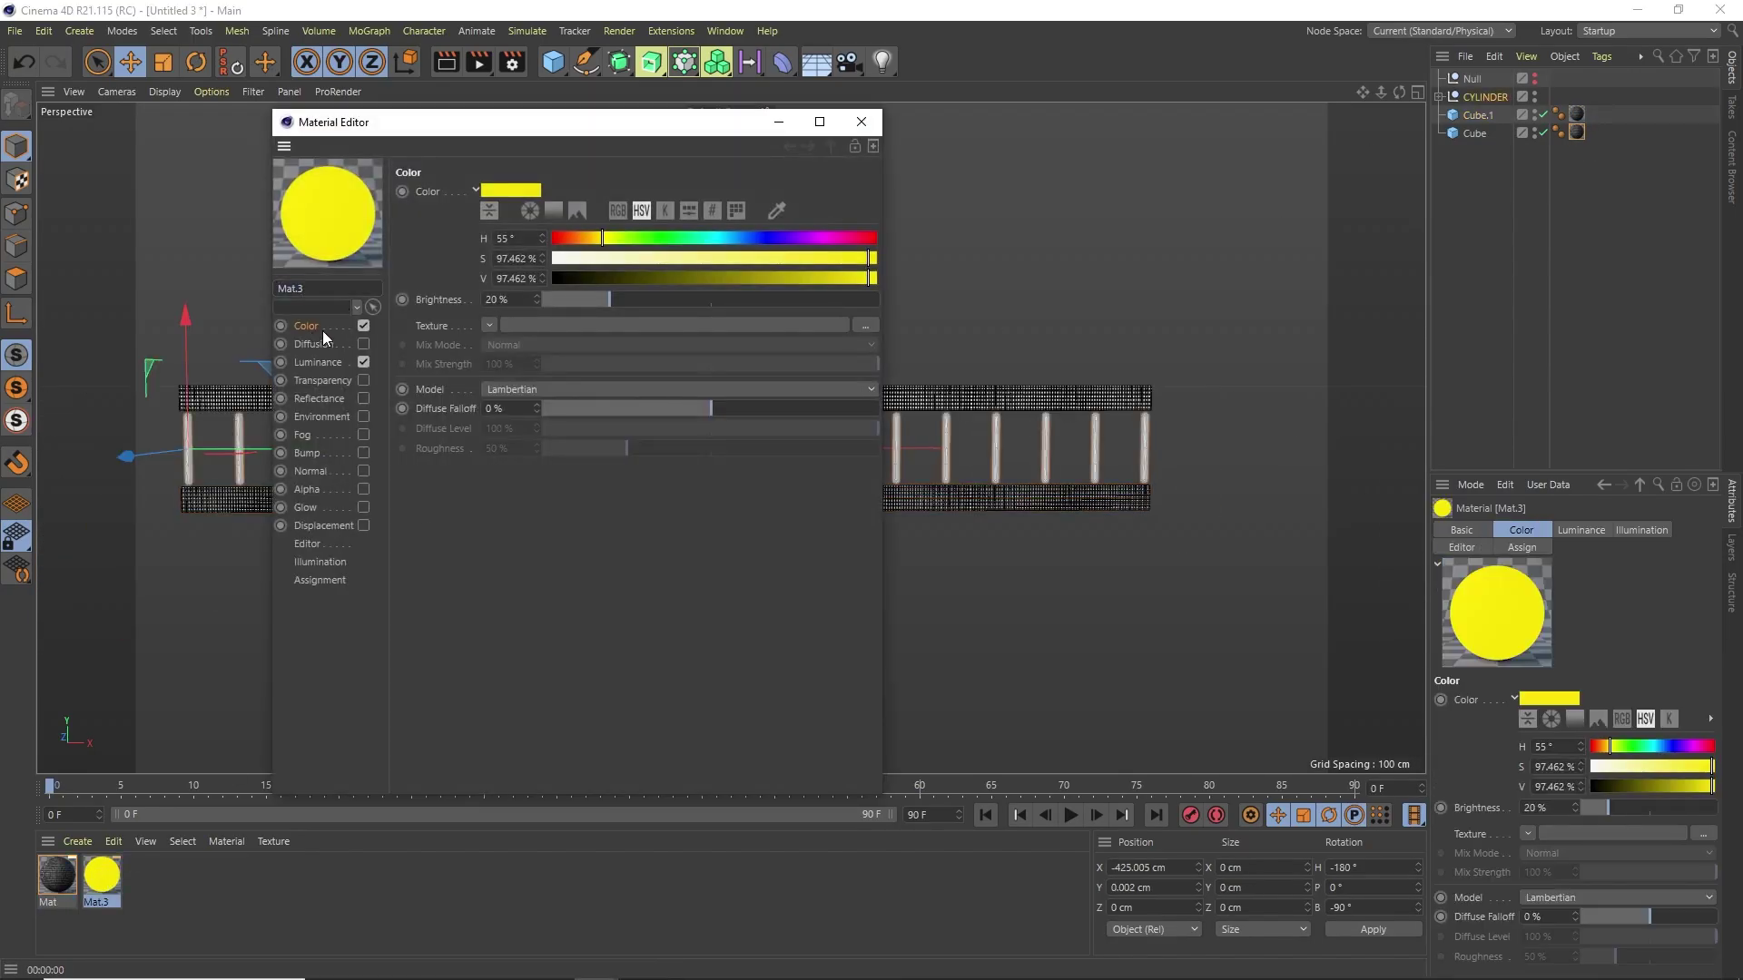
click(318, 361)
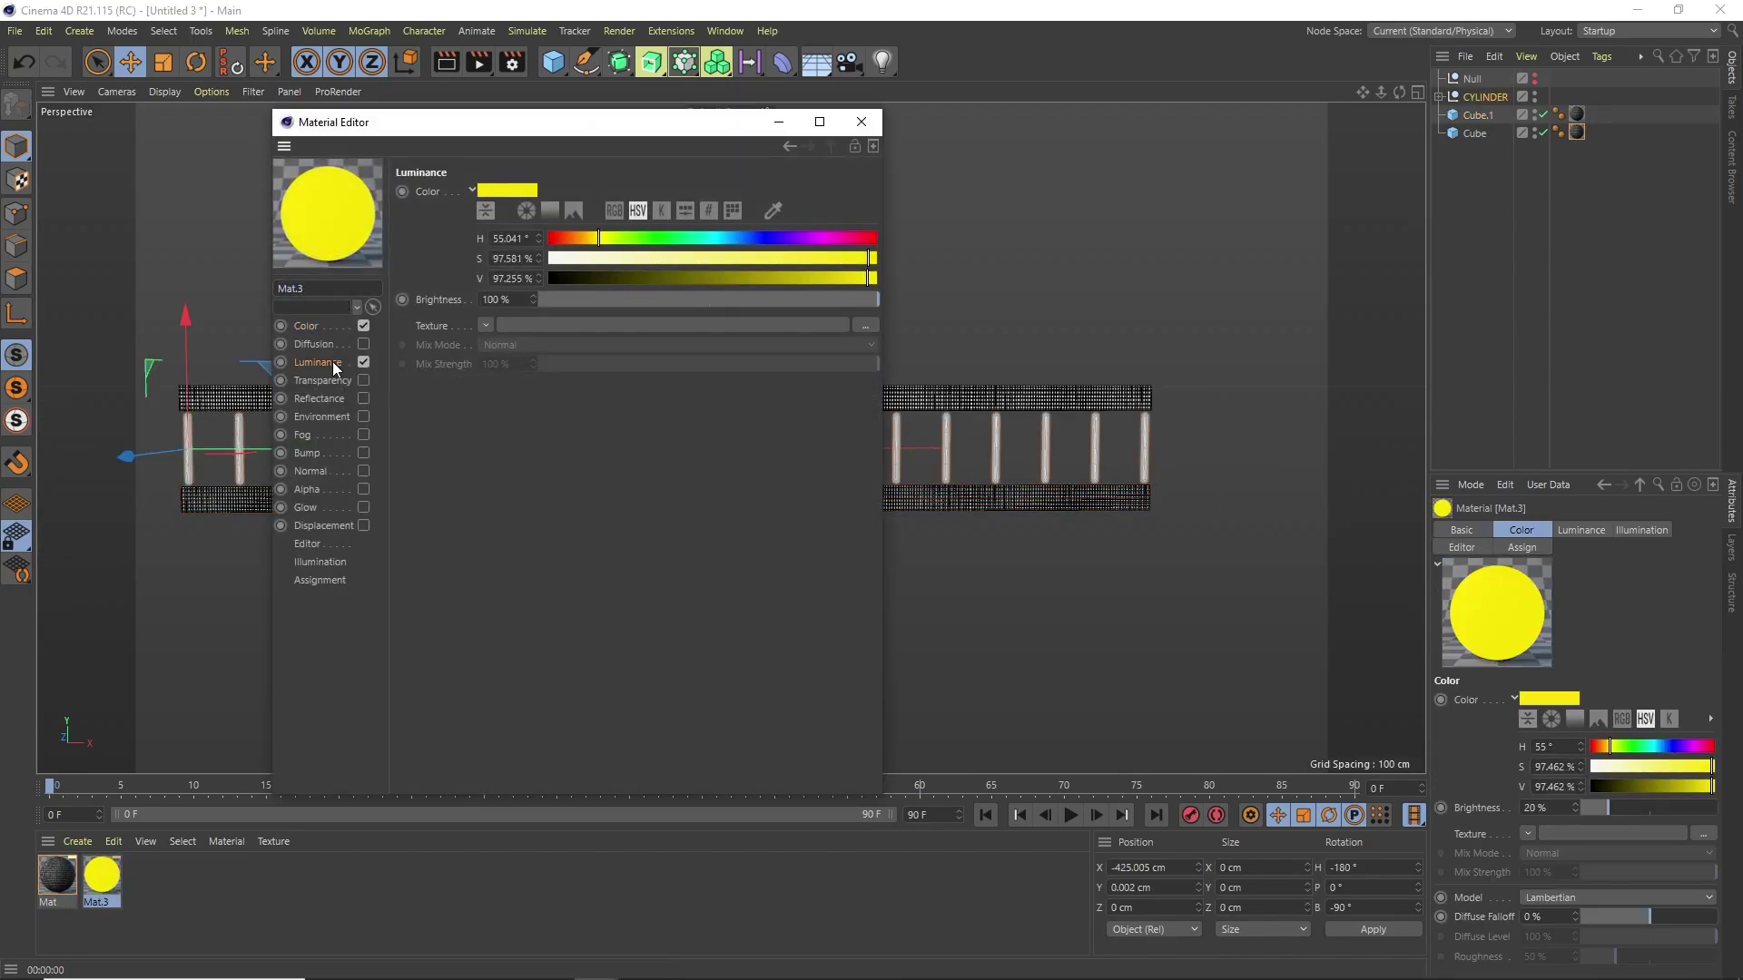
click(872, 124)
drag(1540, 82, 1540, 79)
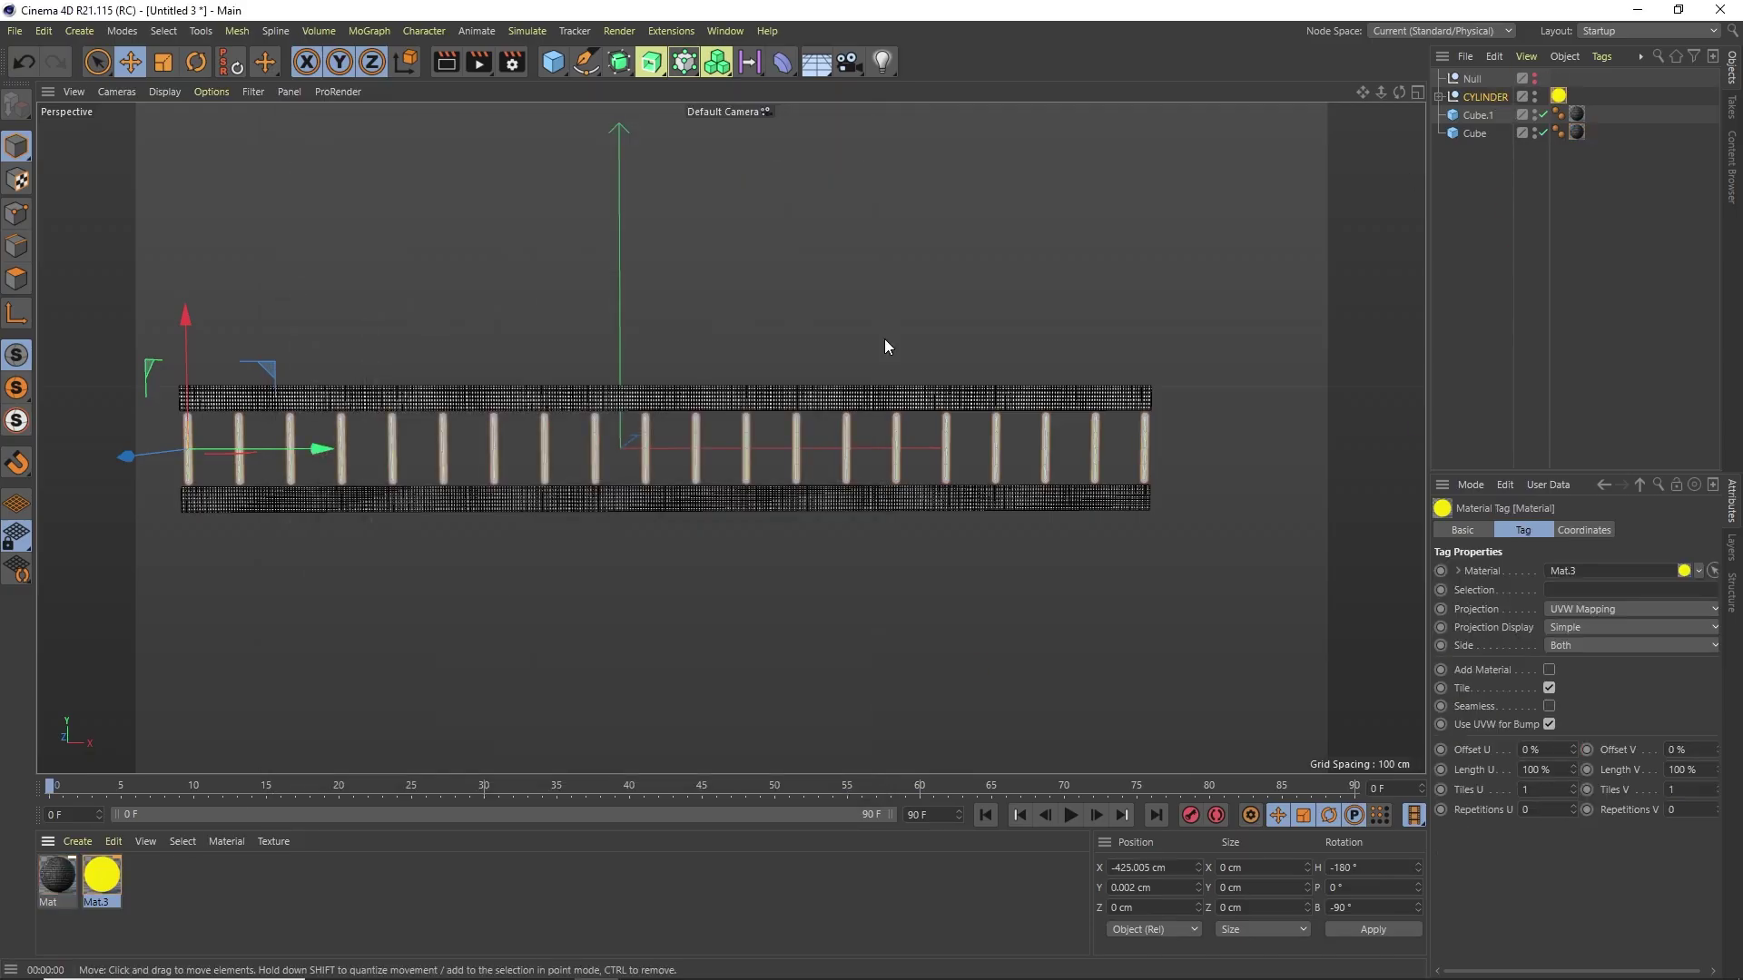
click(723, 329)
scroll(469, 593, up, 3)
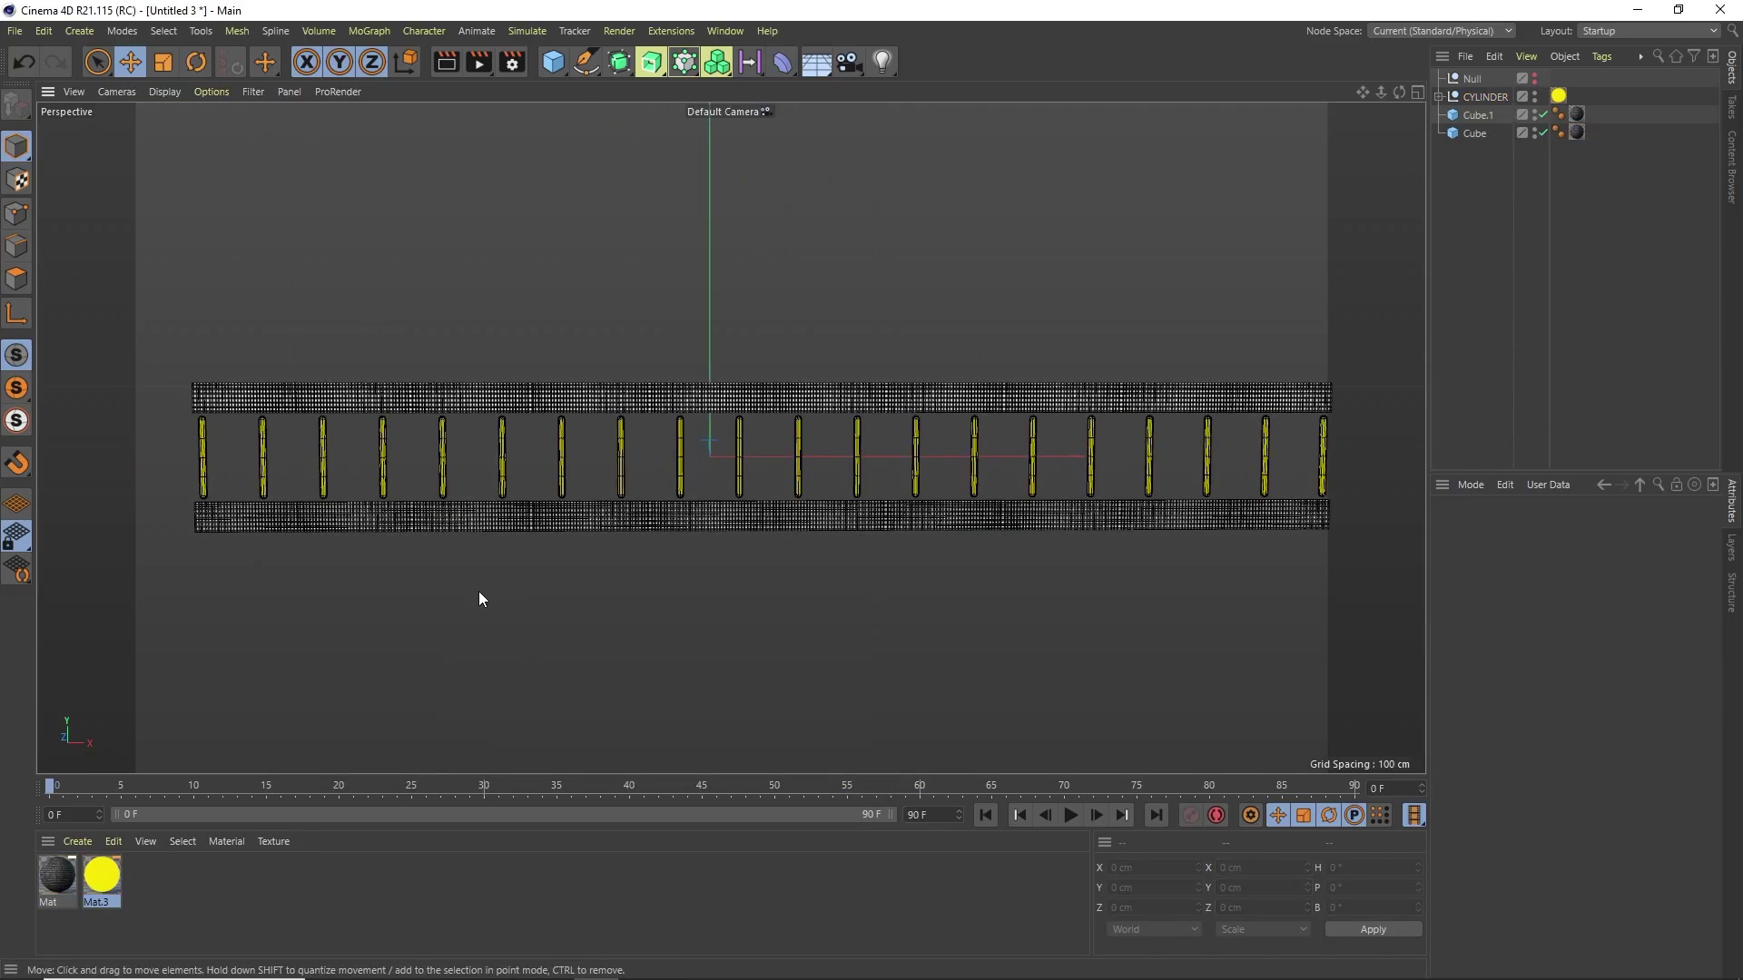
click(449, 62)
Step: Parent CYLINDER, Cube.1 and Cube under the Null and collapse it
click(1473, 96)
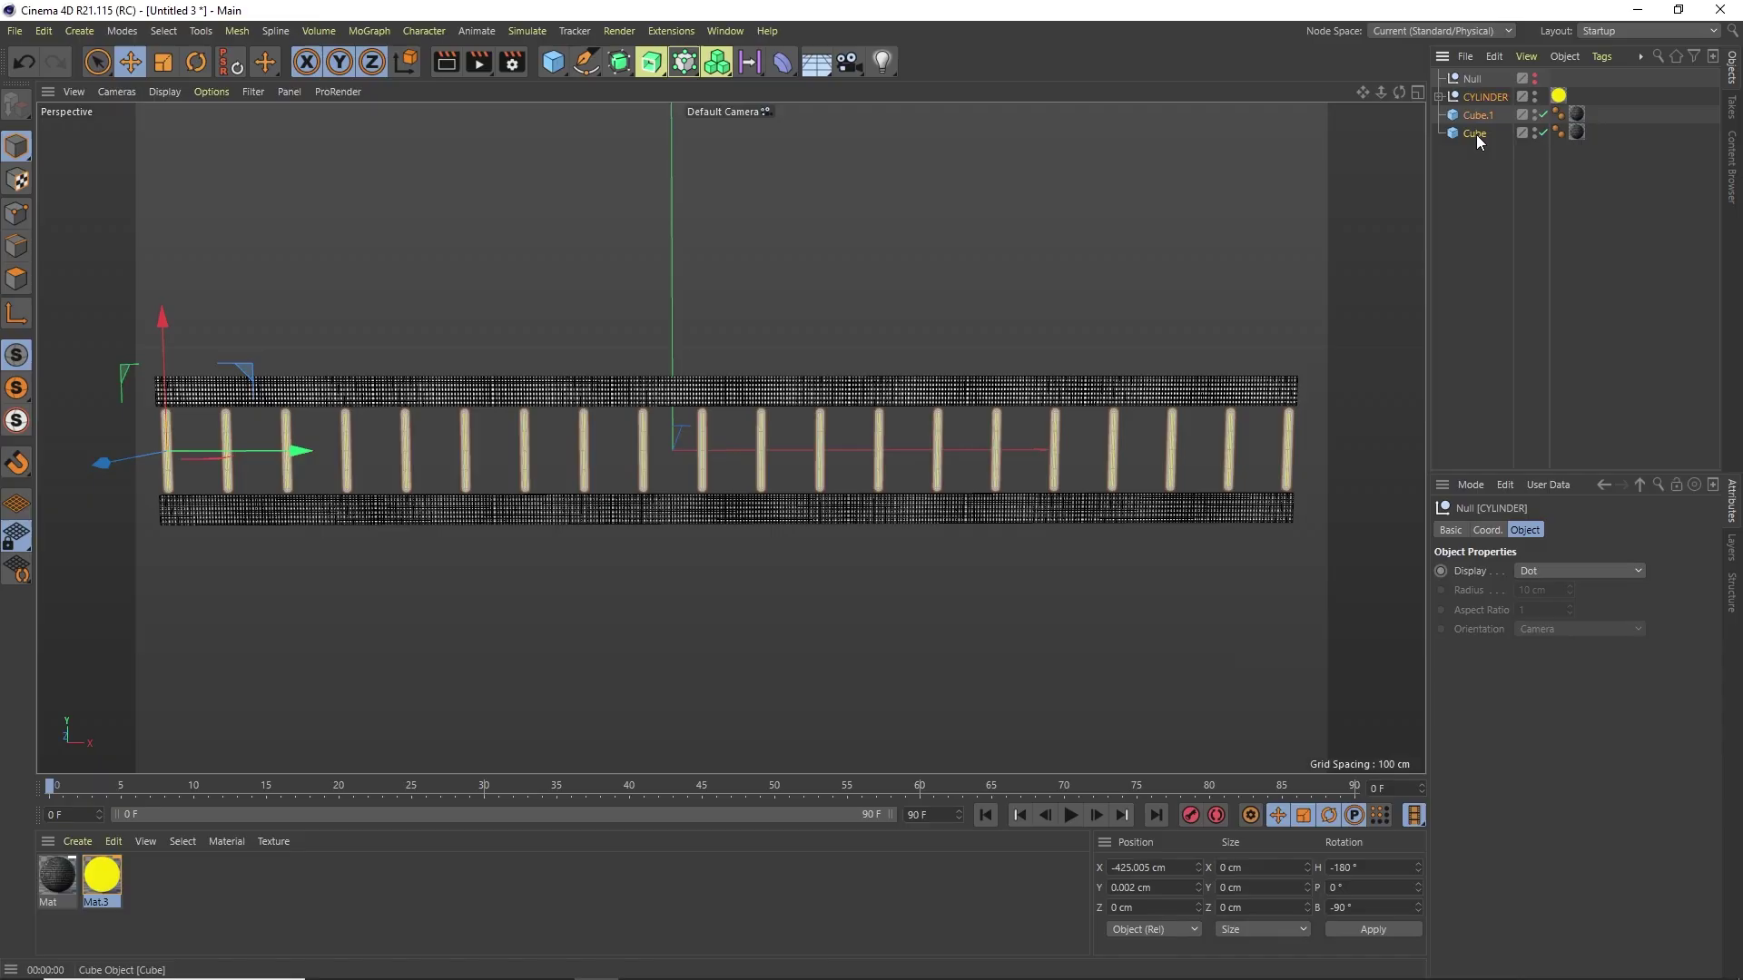
shift+click(1475, 132)
drag(1475, 115, 1472, 78)
click(1453, 77)
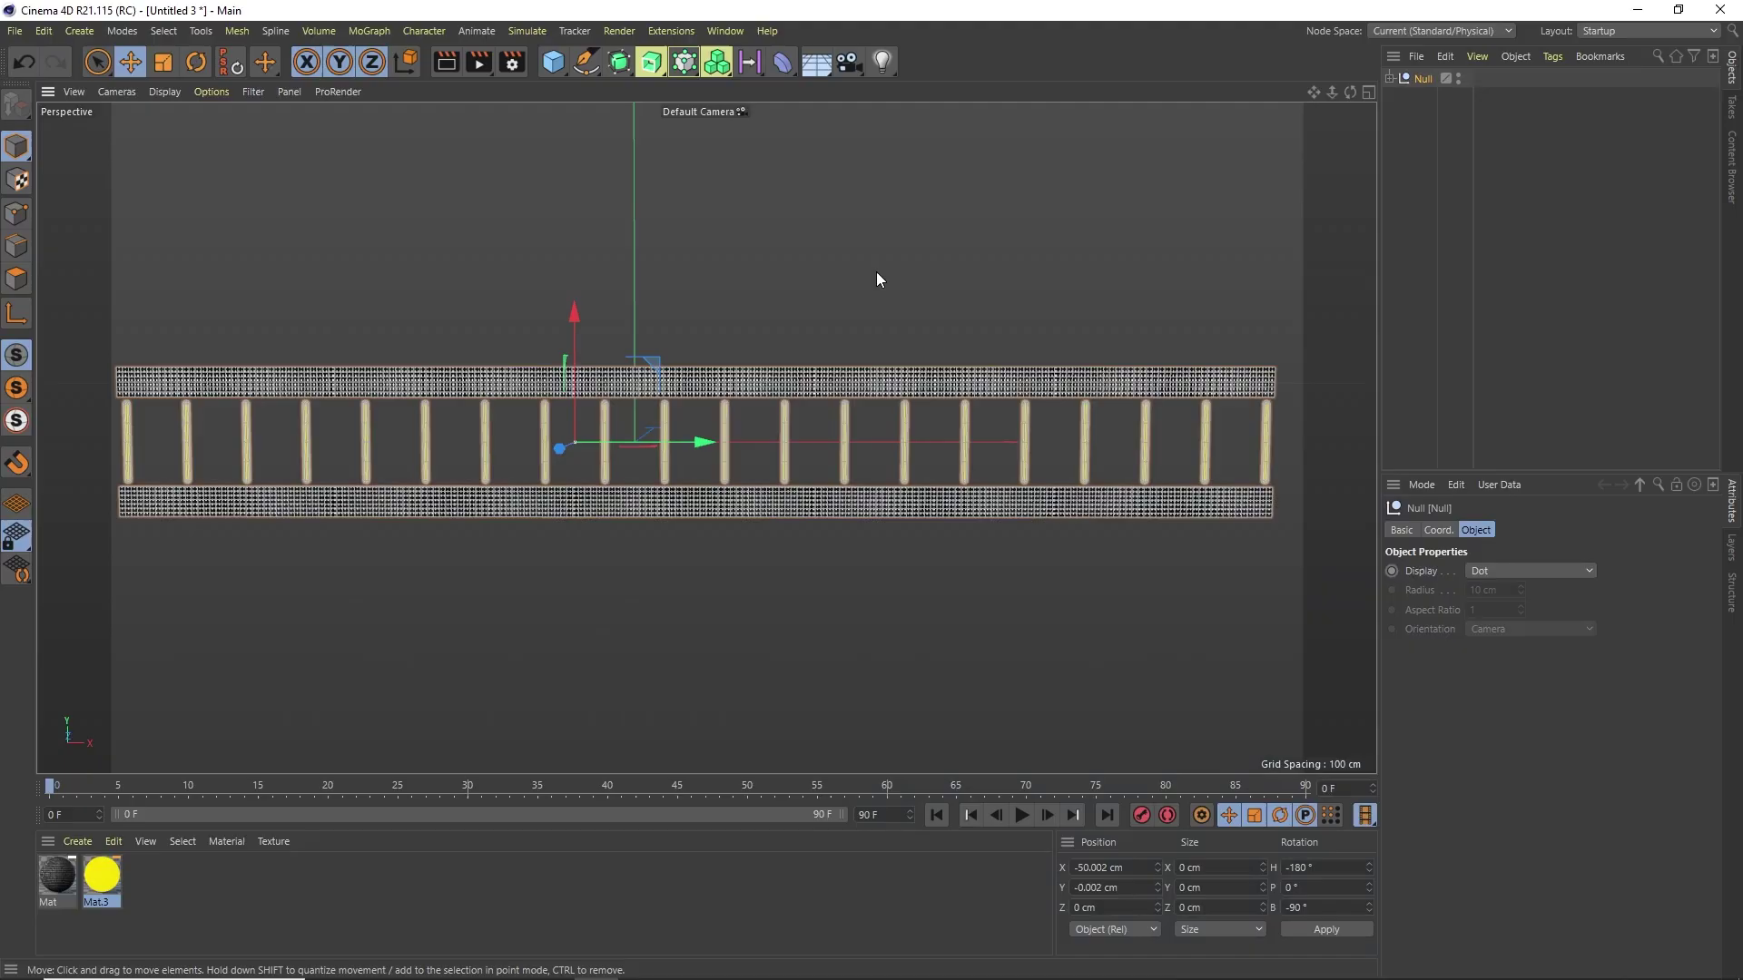
Step: Add a Twist deformer, rotated and stretched to span the fence
click(782, 66)
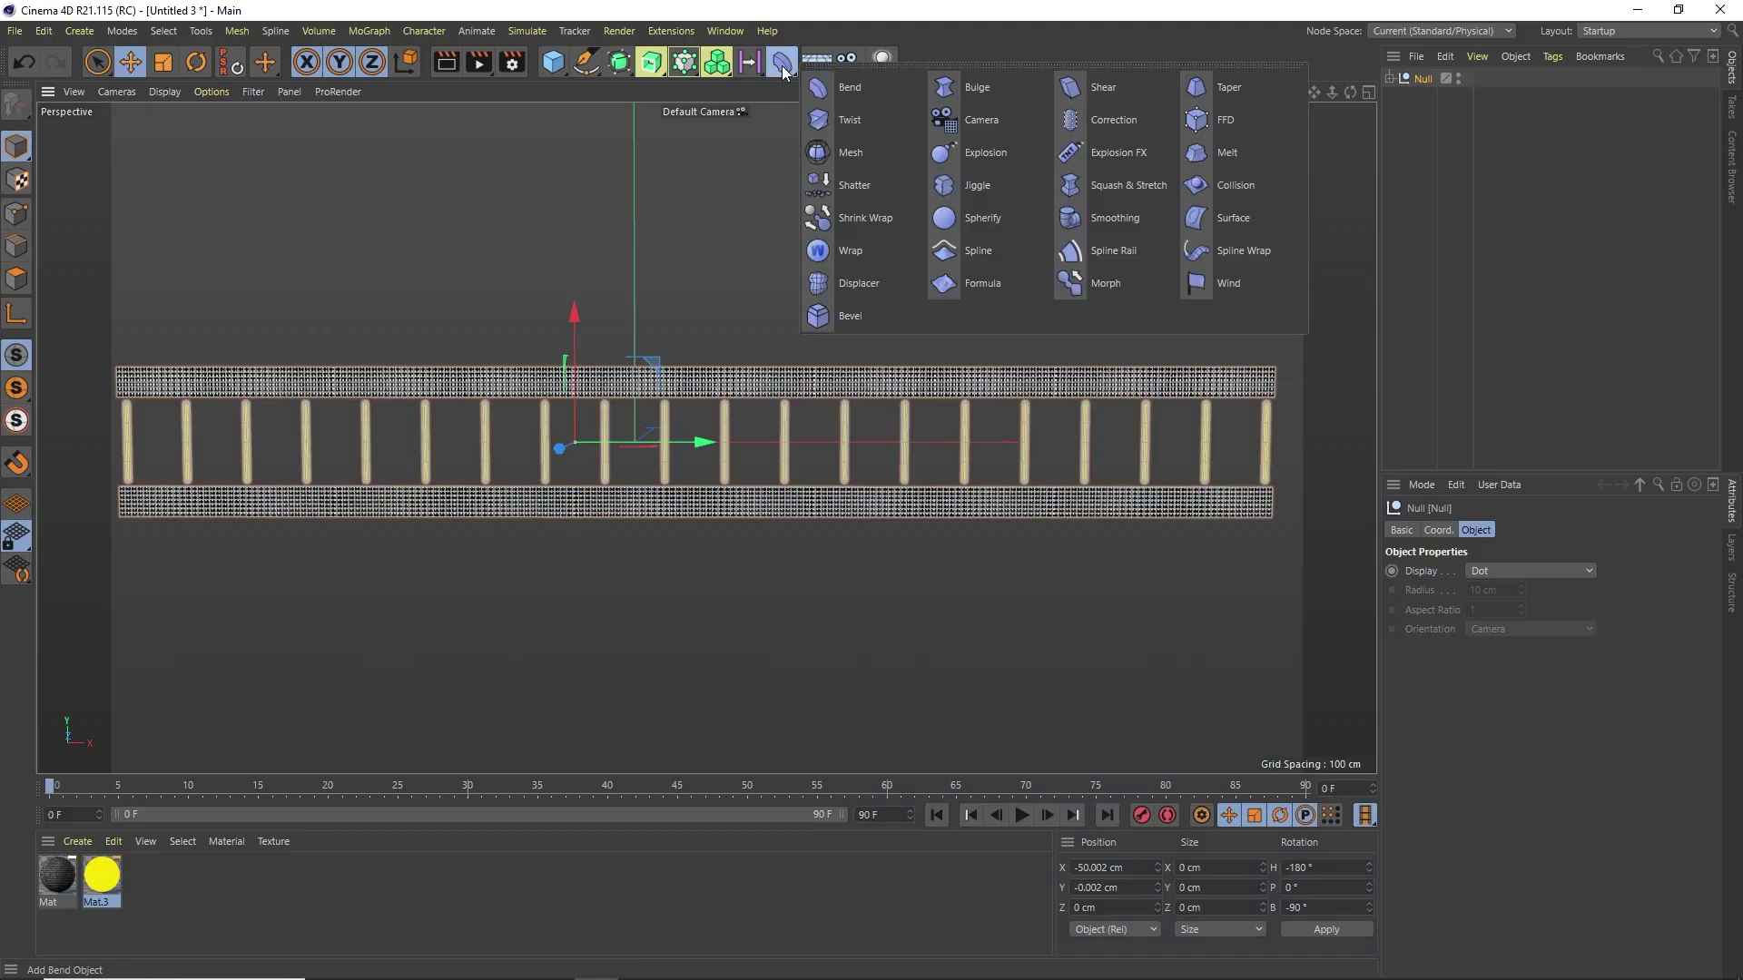
click(850, 119)
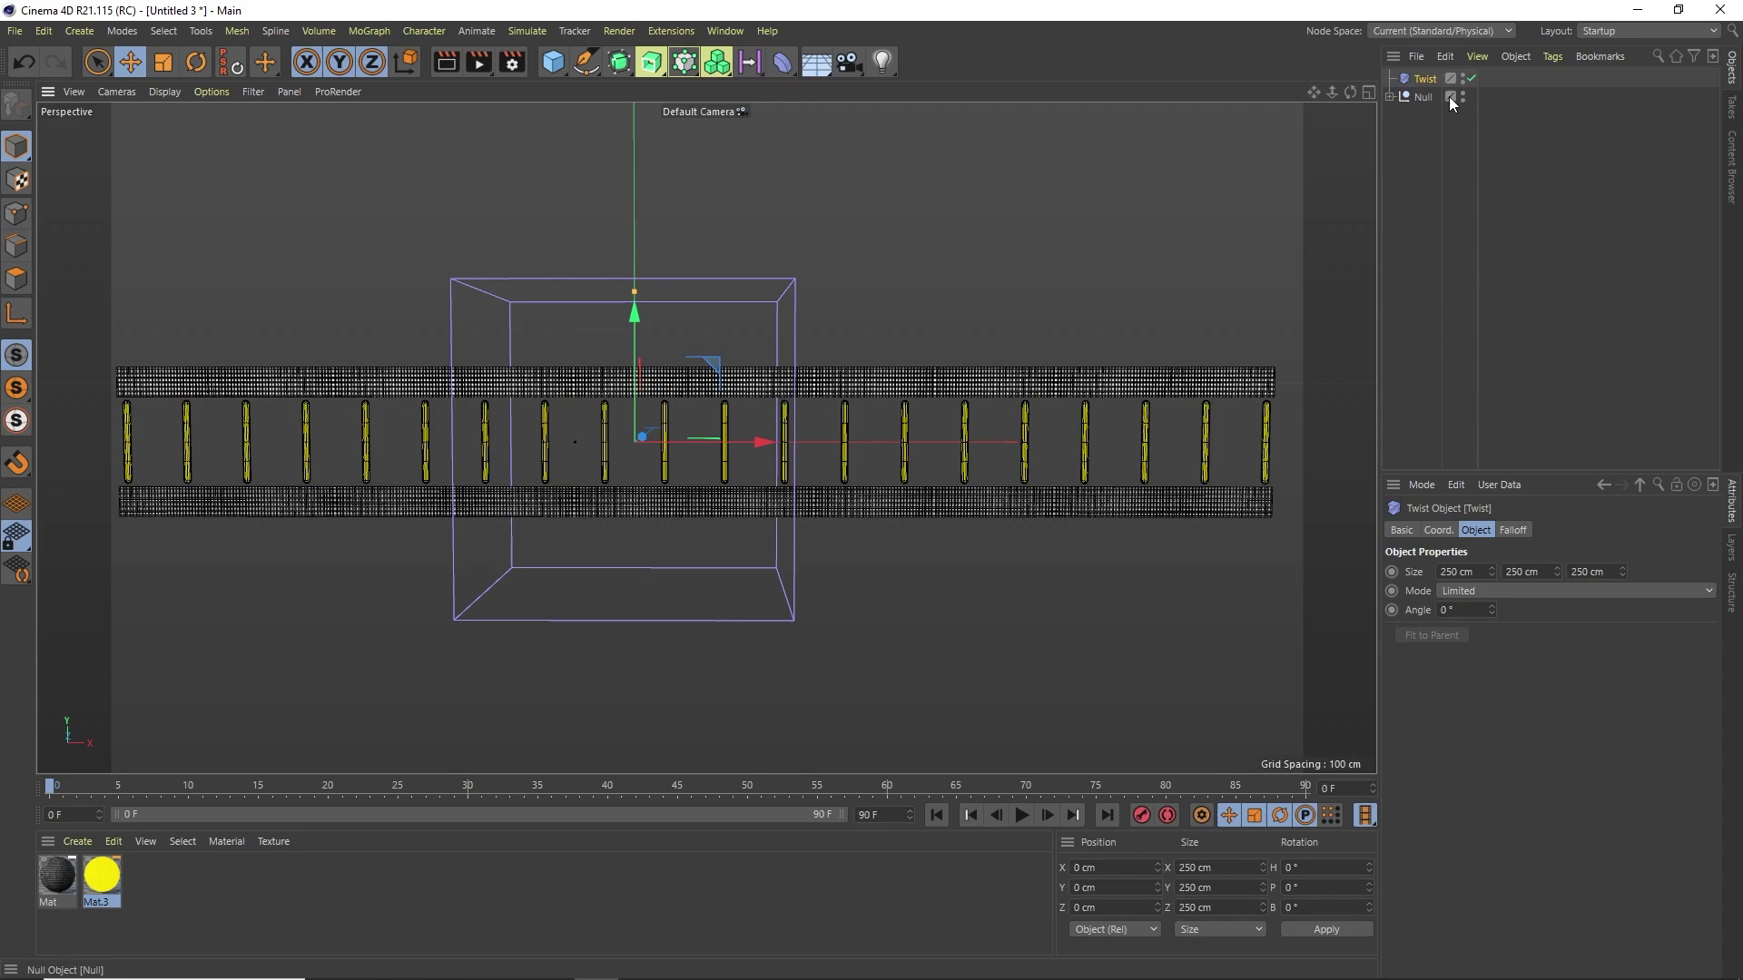
key(r)
middle_click(1071, 307)
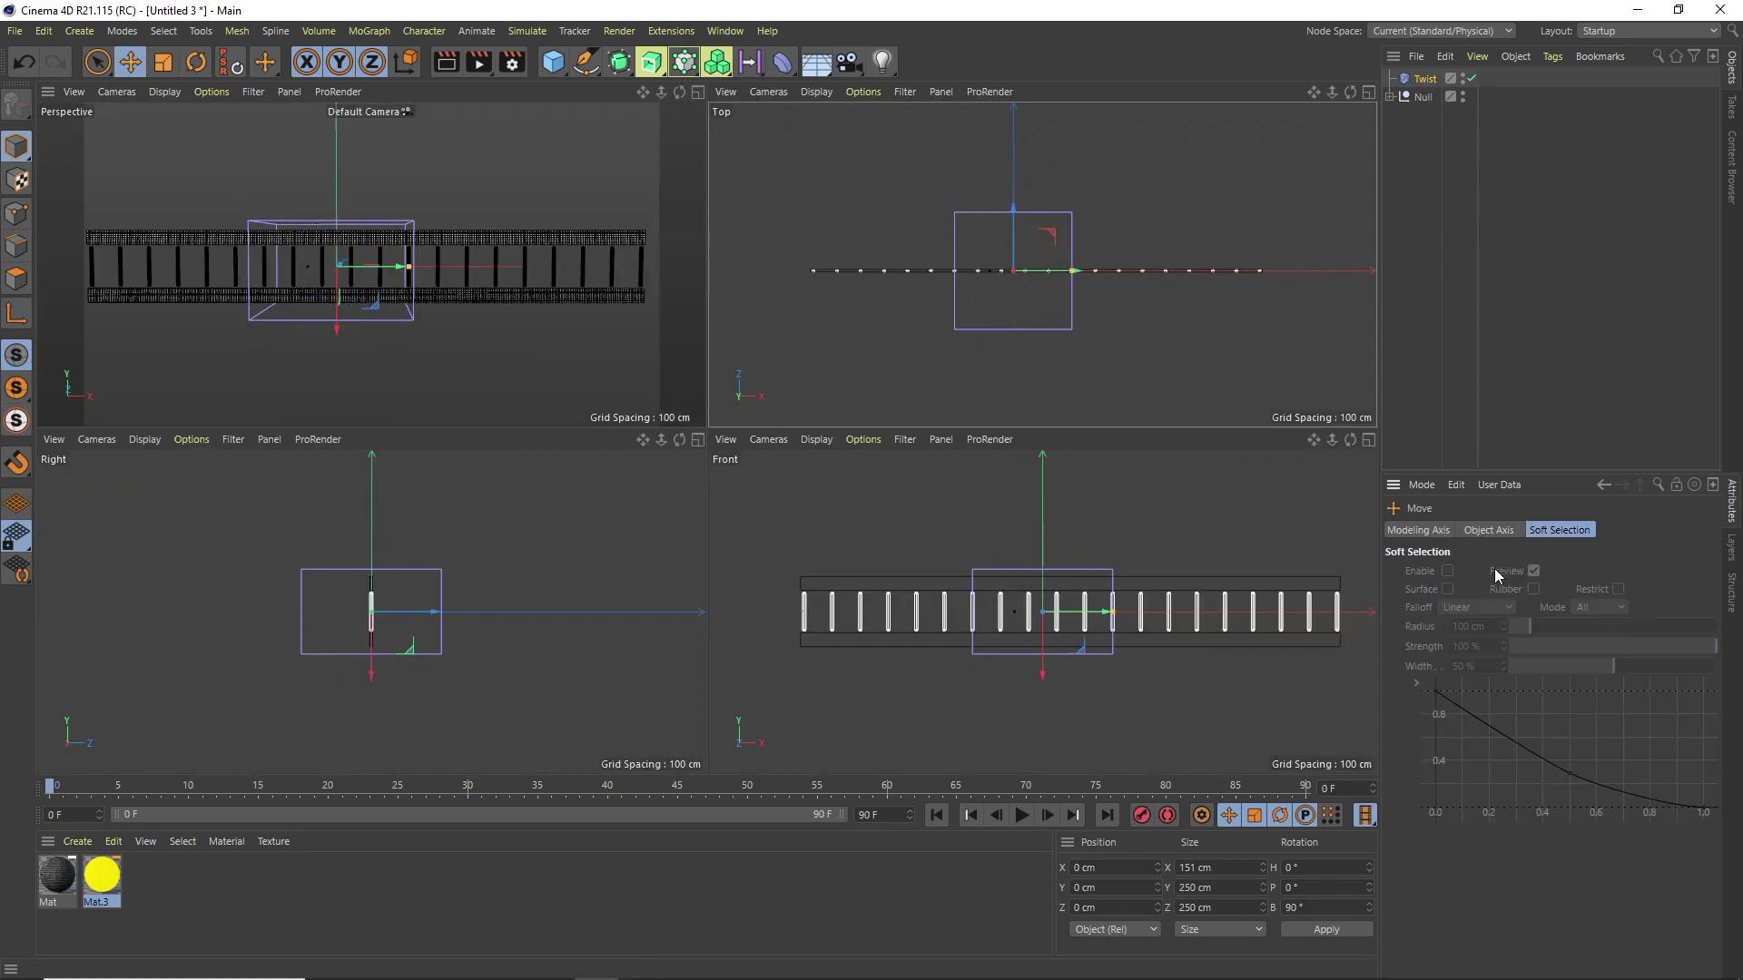
key(ctrl+z)
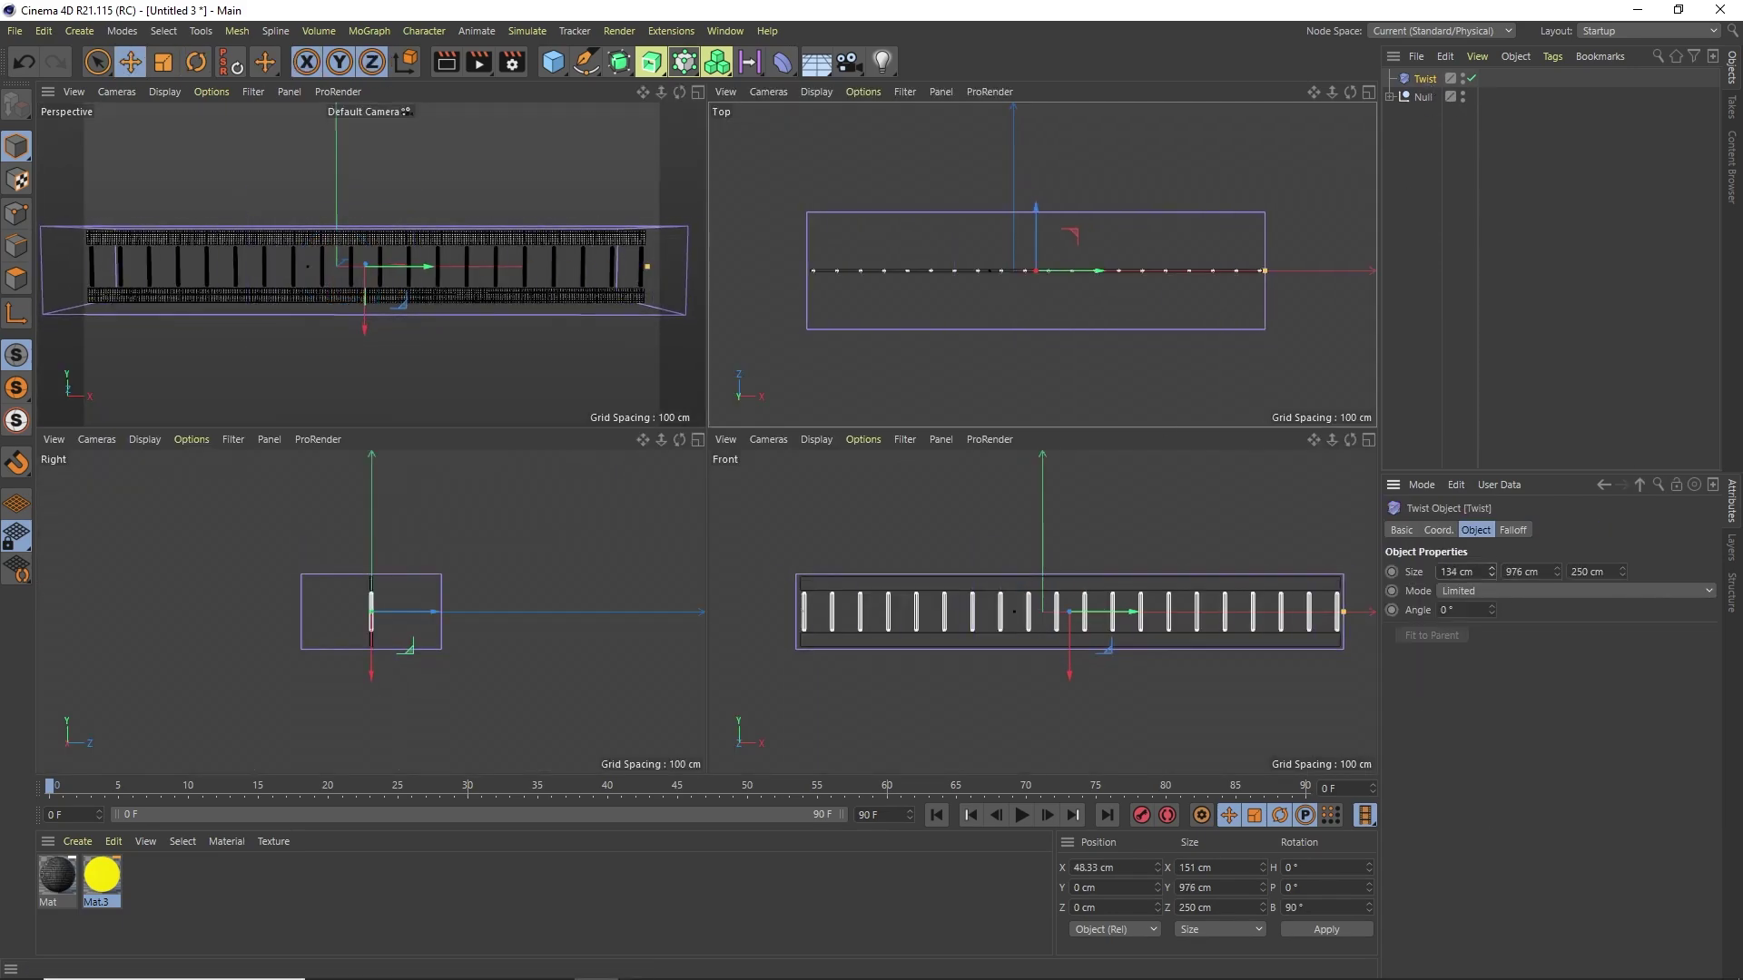
middle_click(368, 259)
click(1429, 170)
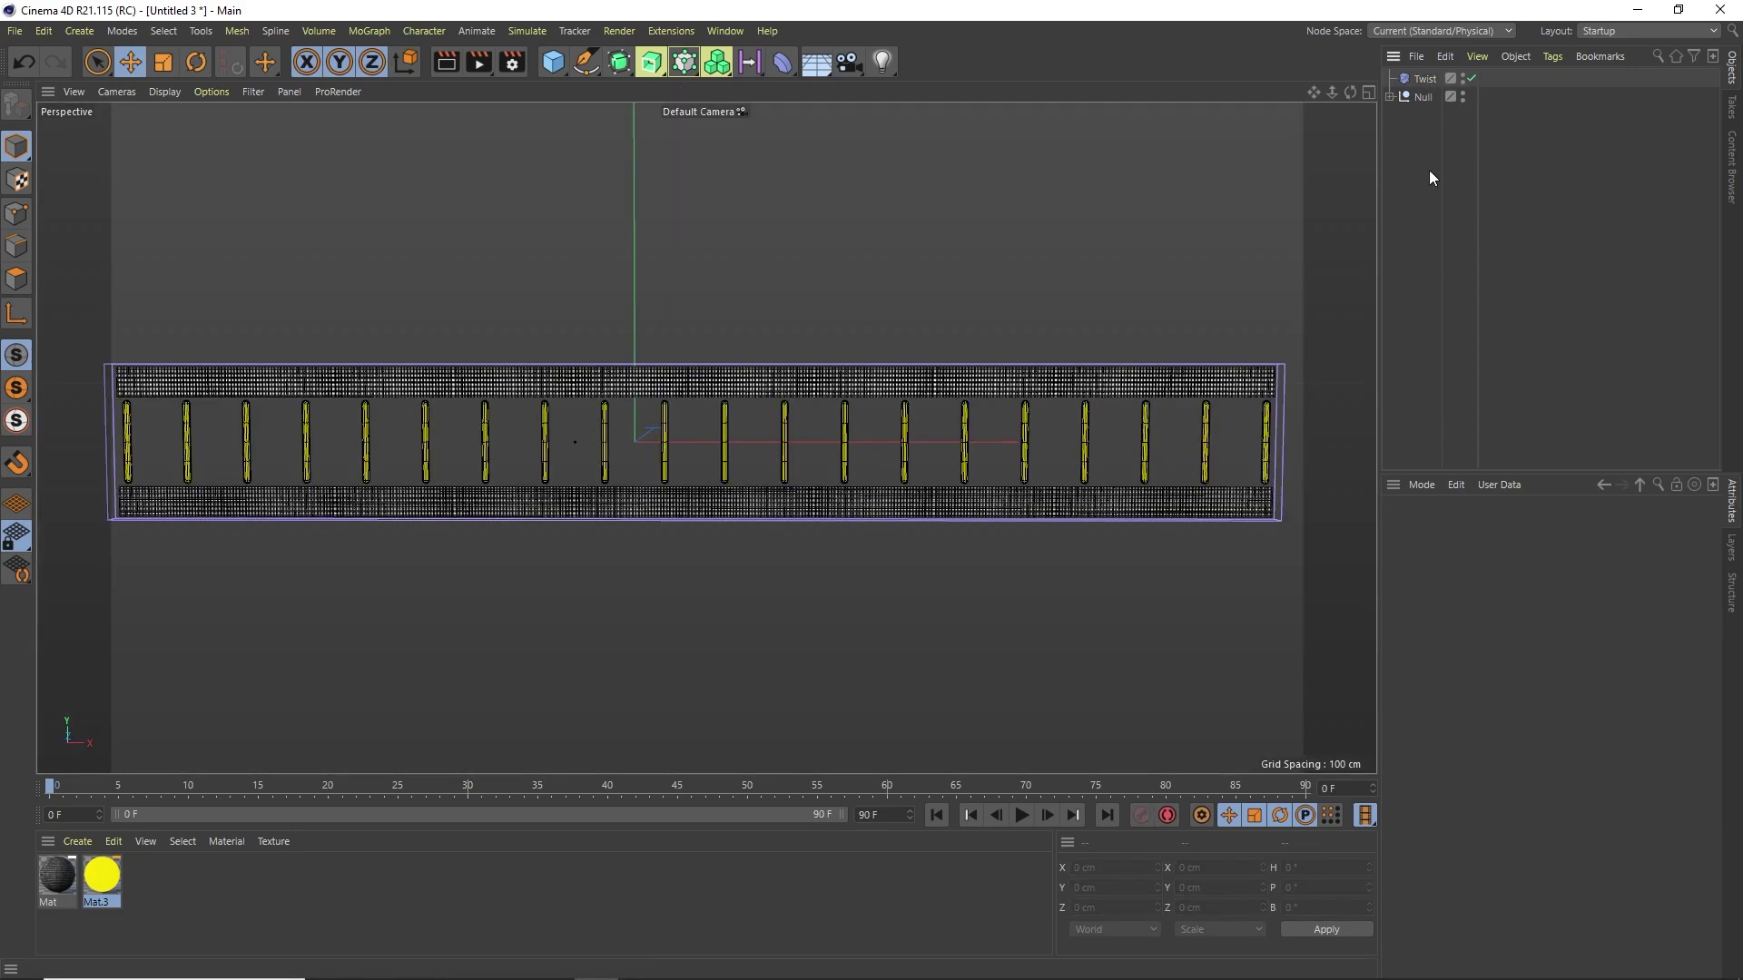
Step: Group the Twist deformer and fence Null under a new parent Null with Alt+G
click(1426, 79)
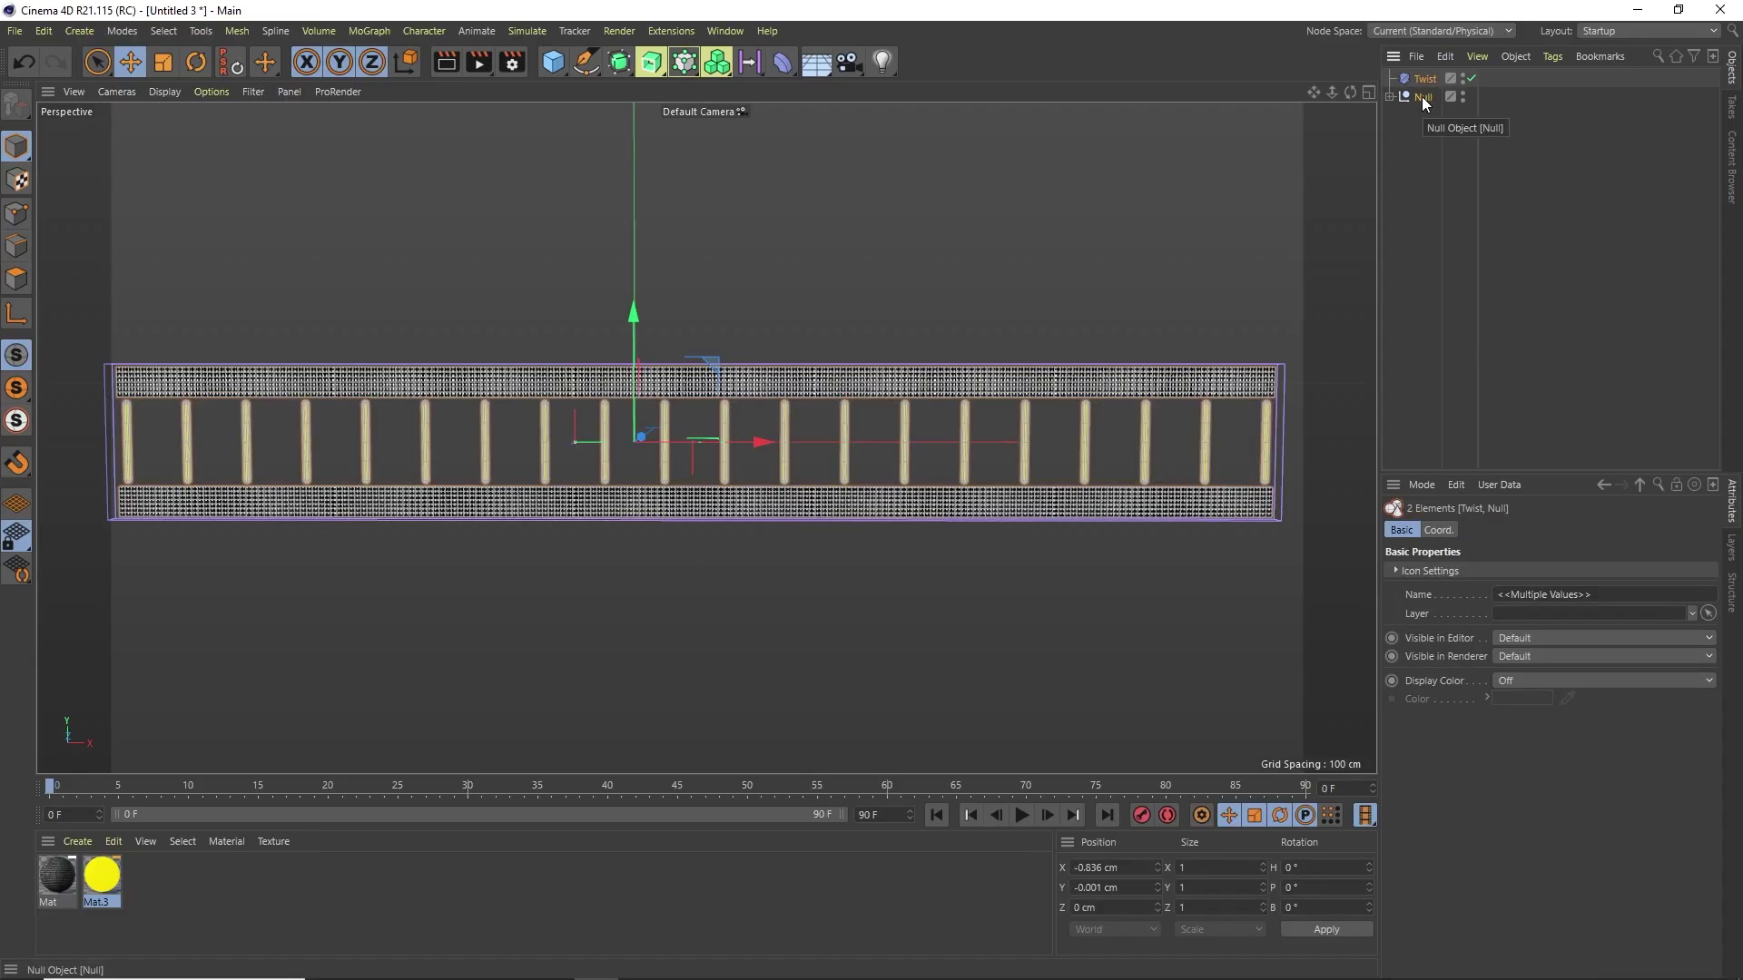
key(alt+g)
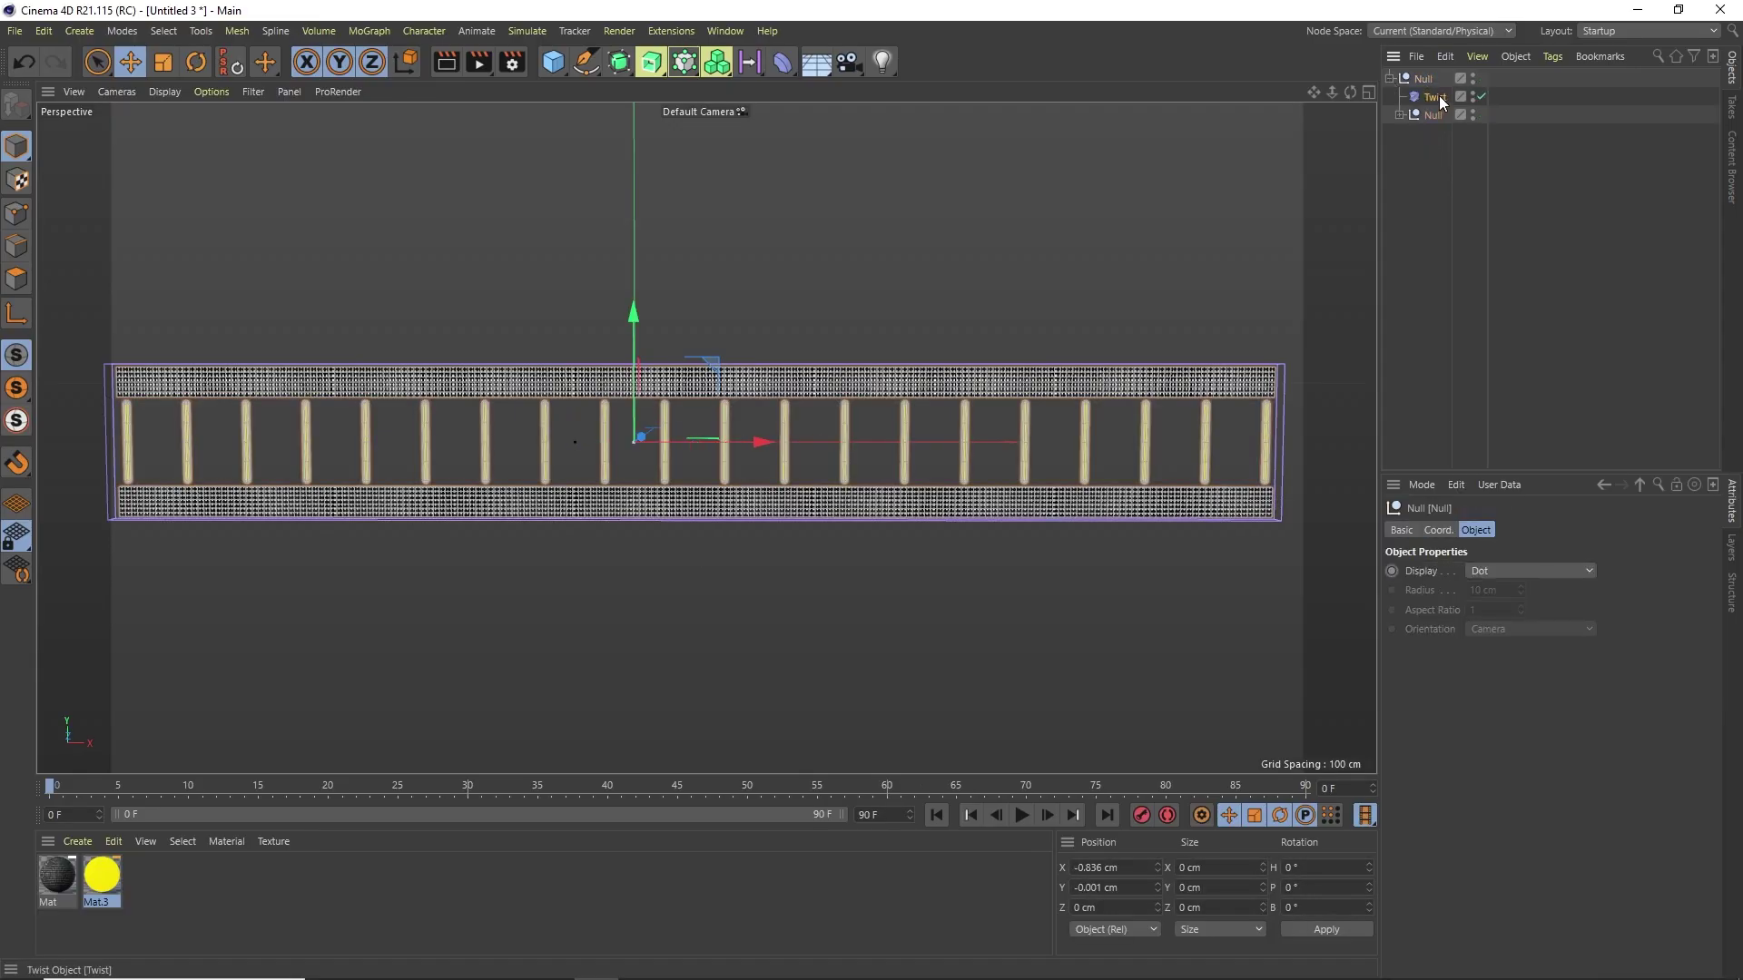
click(1434, 97)
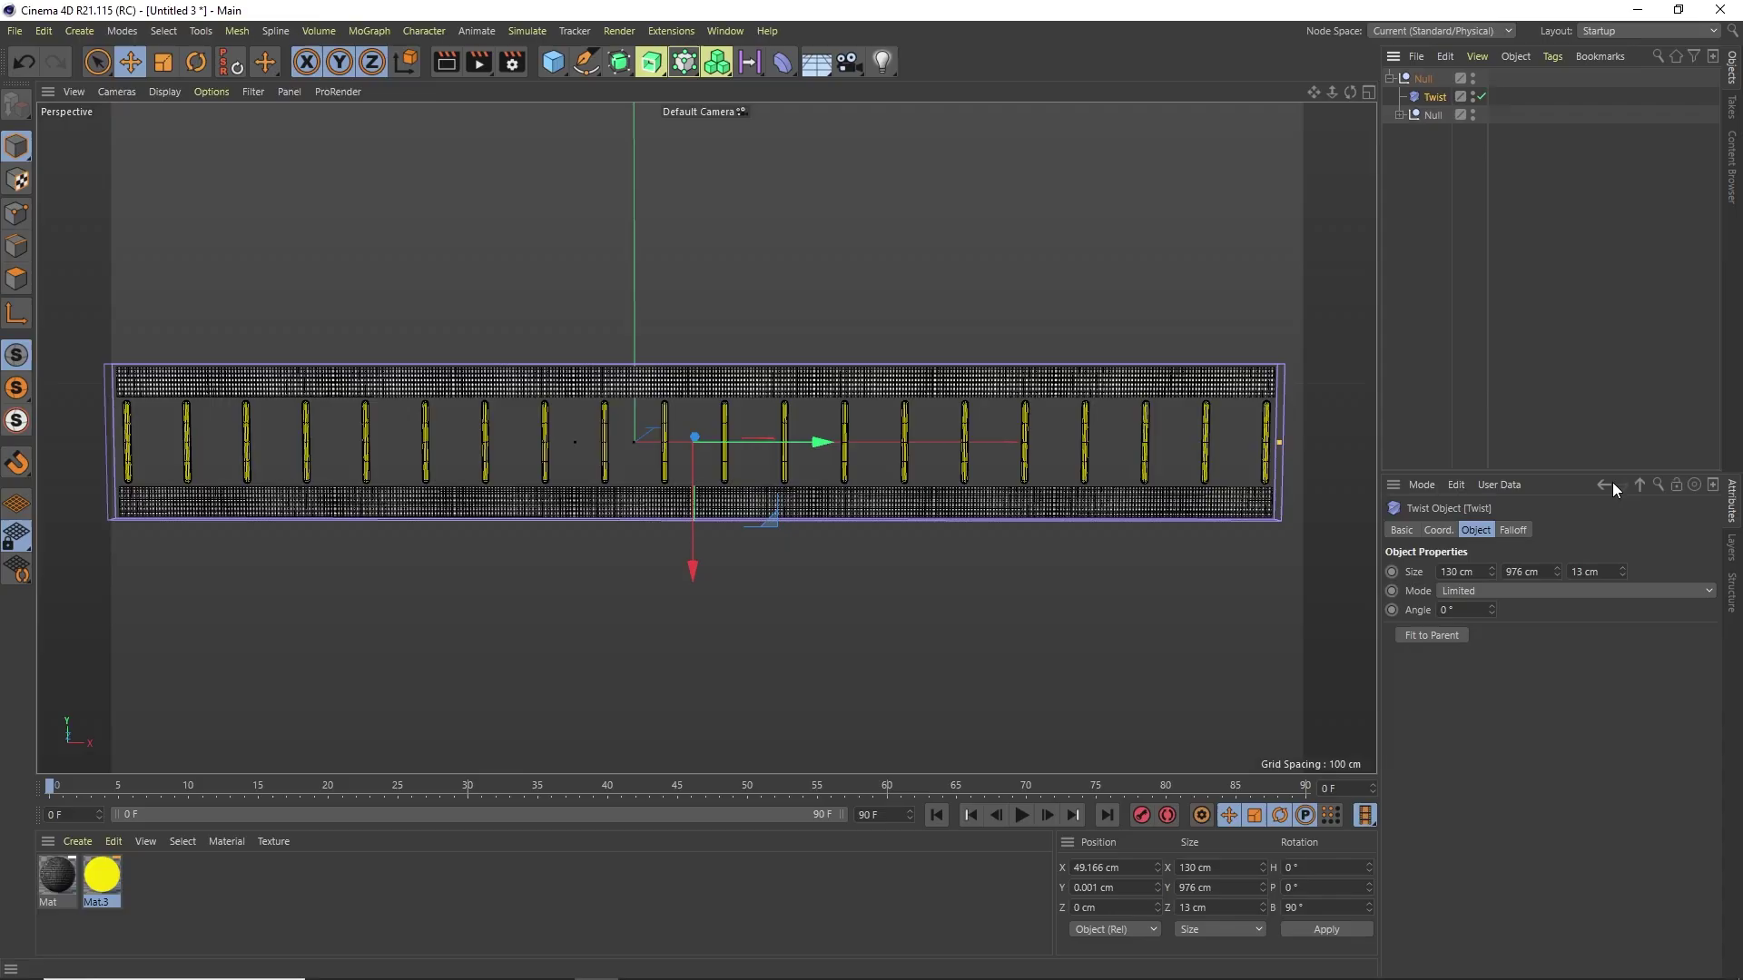
Step: Raise the Twist angle to about 380° to form a double helix
drag(1491, 614, 1492, 410)
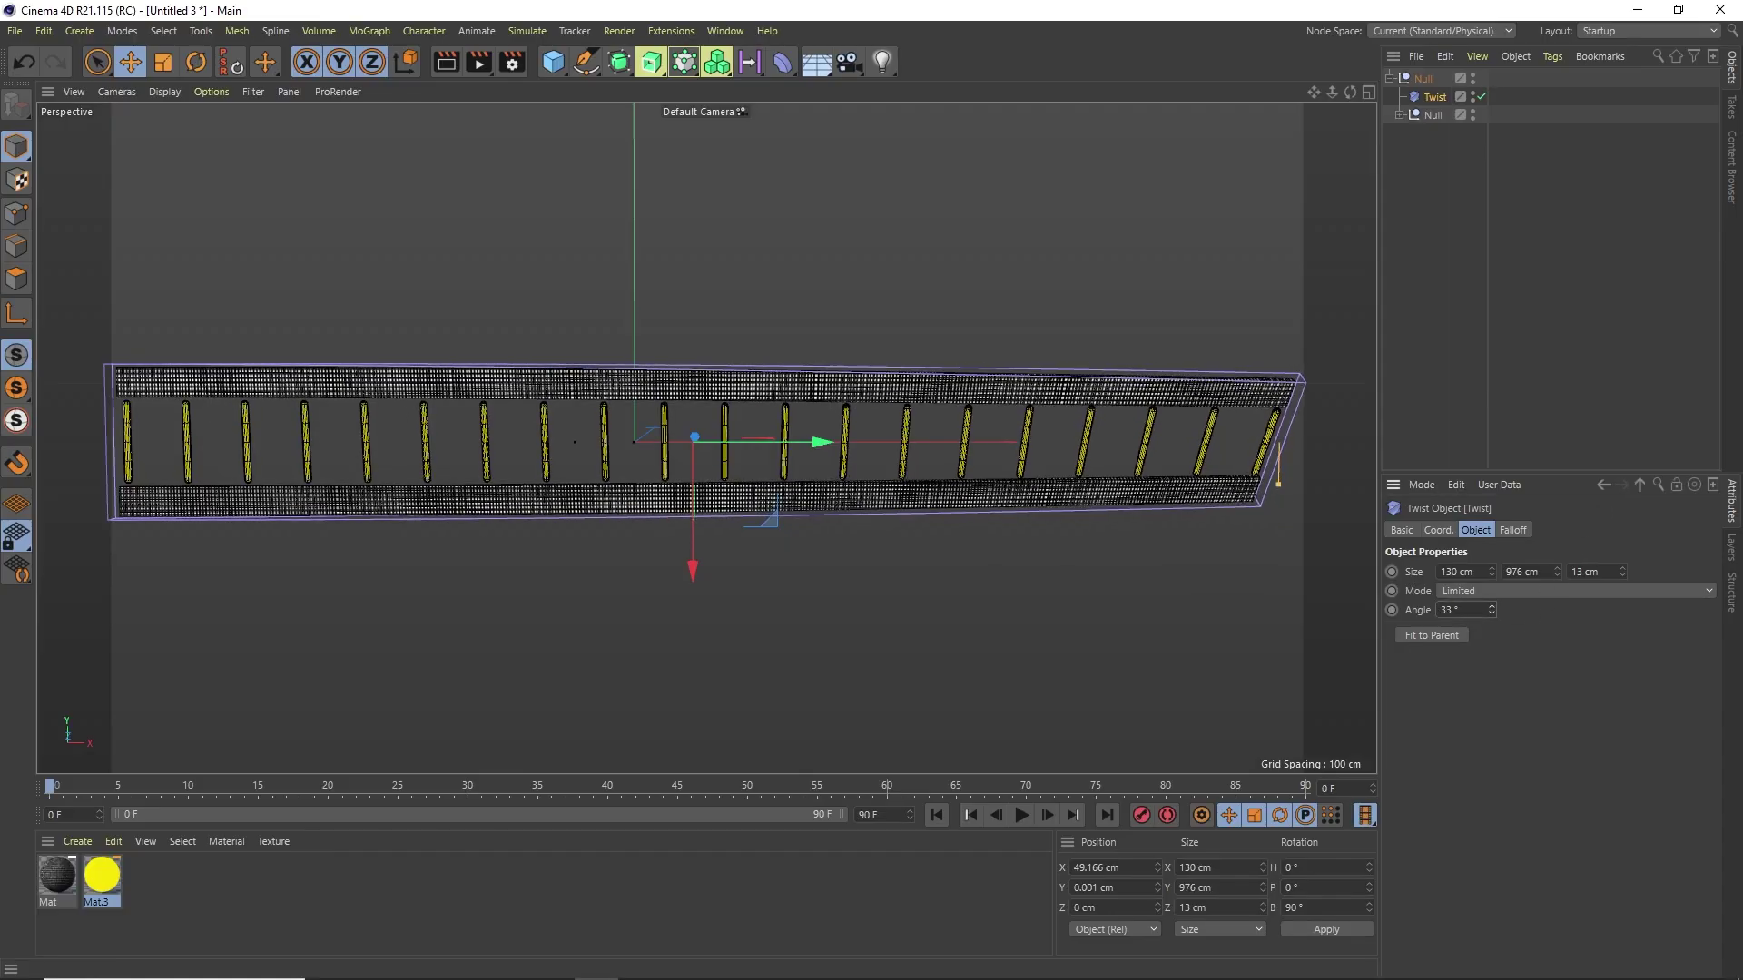
drag(1492, 611, 1491, 409)
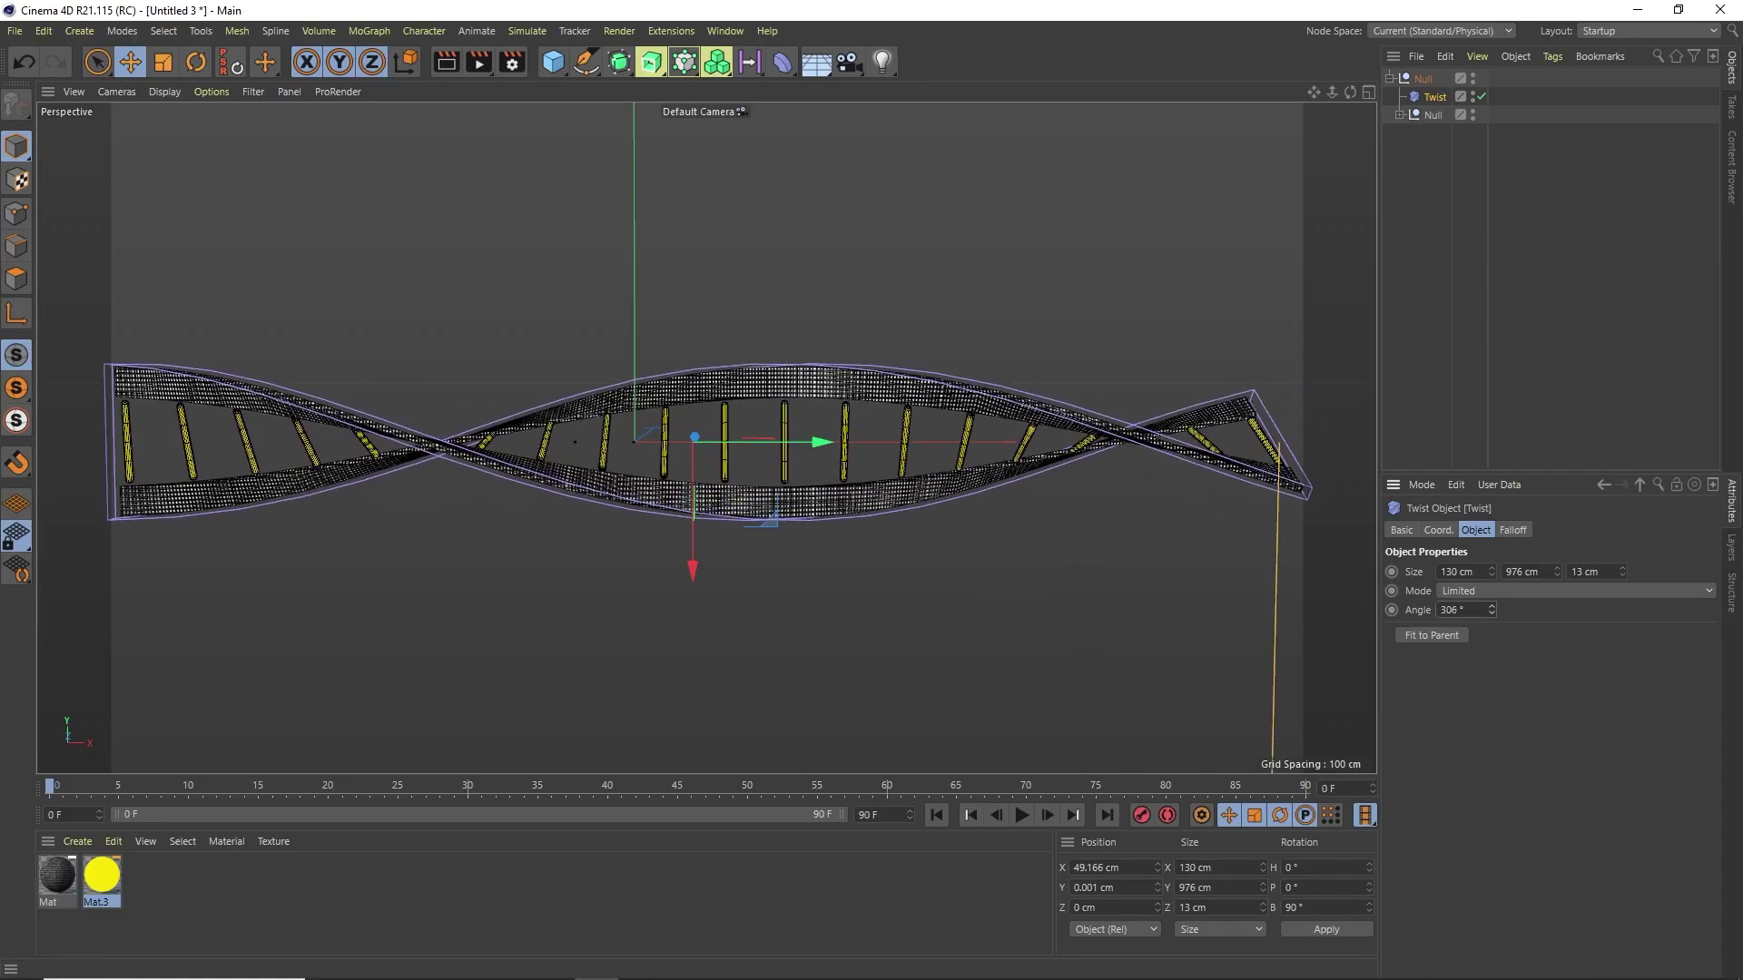
drag(1491, 610, 1490, 627)
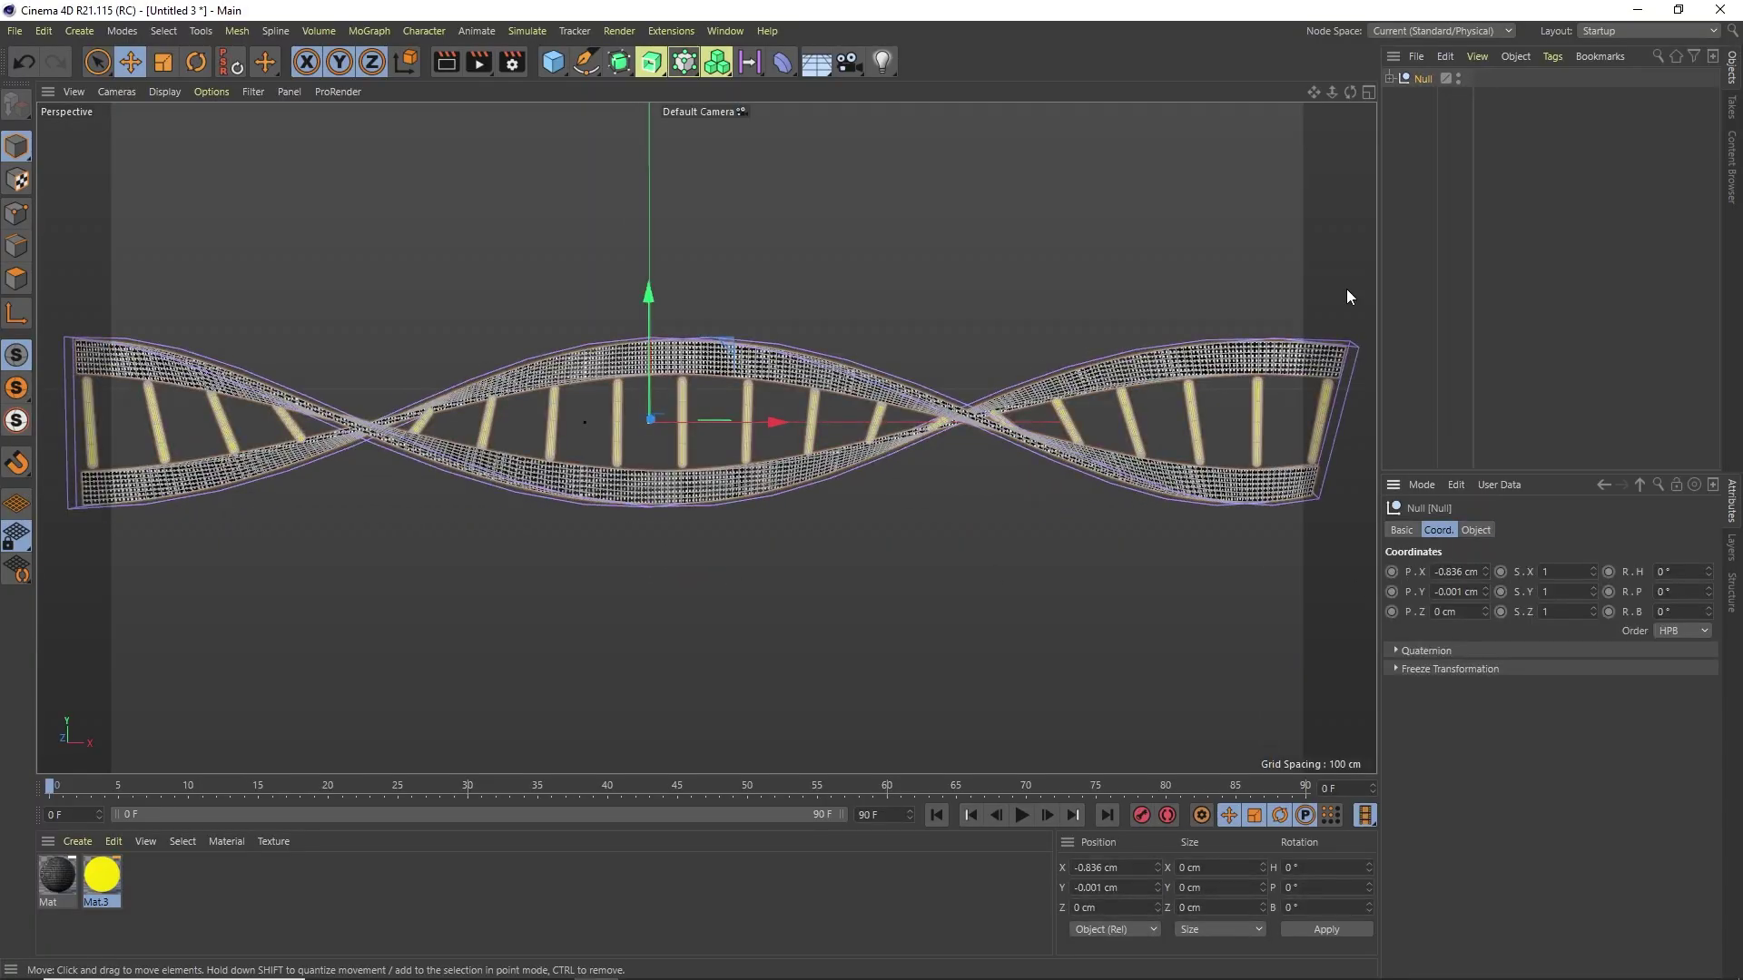
Step: Inspect the finished DNA scene's left and right lights, then rewind and play the animation
key(shift+f)
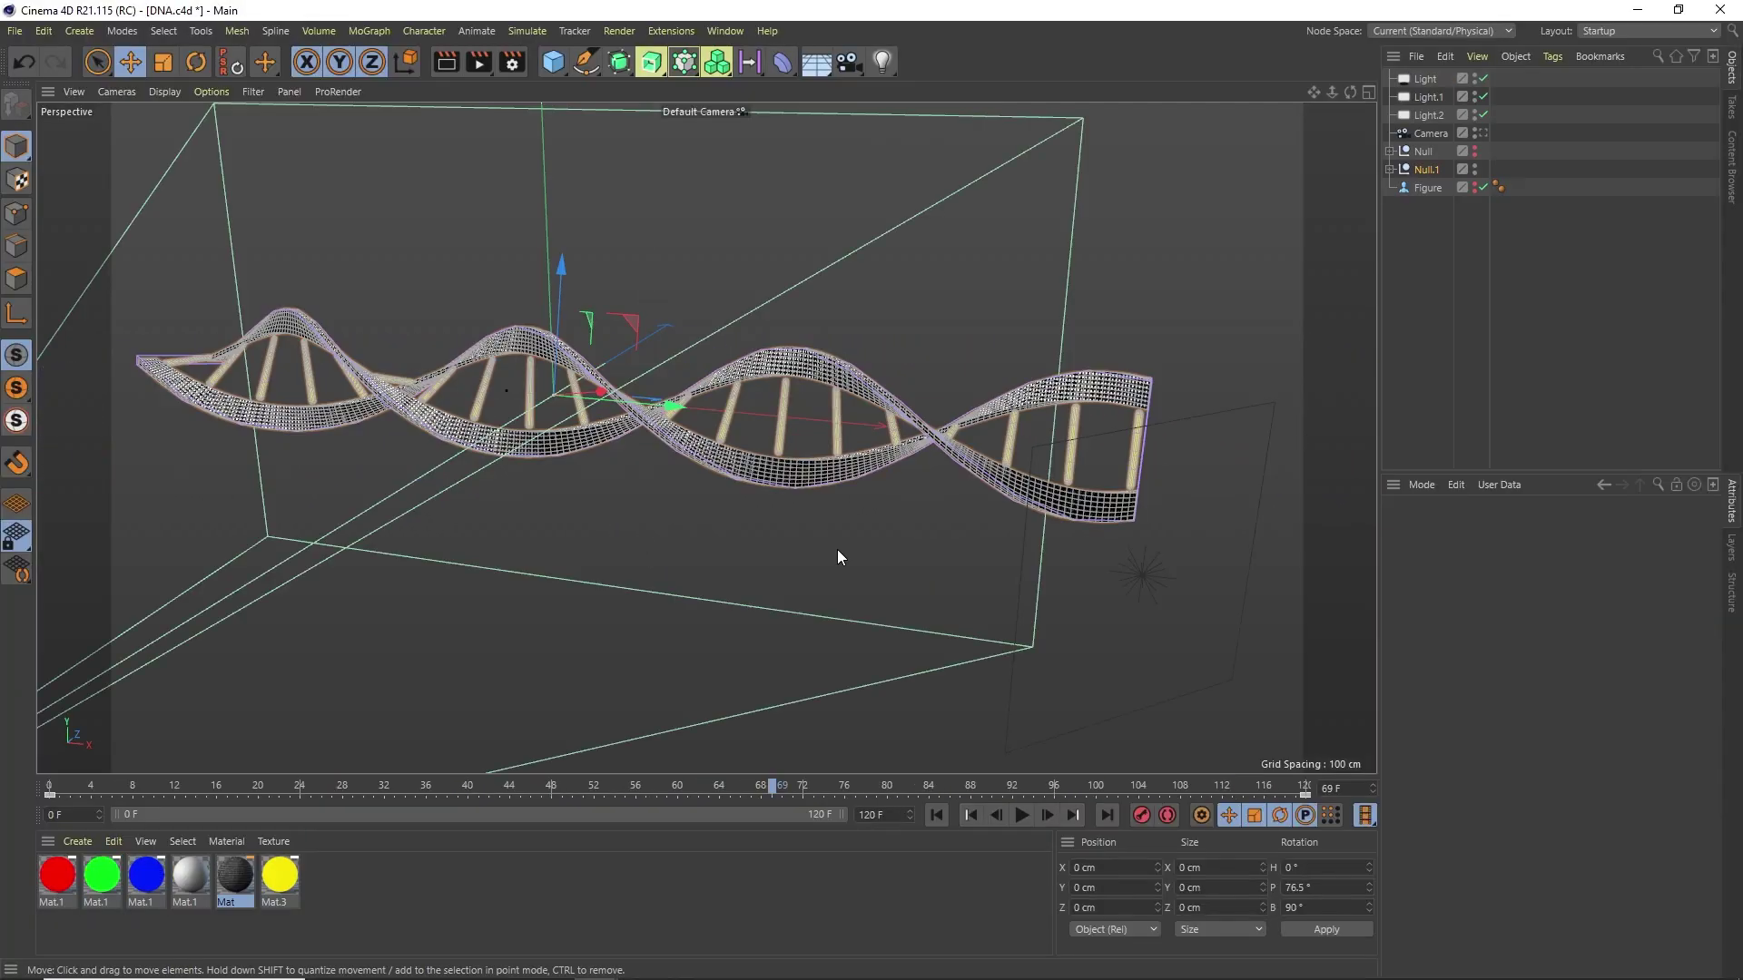
drag(832, 518, 539, 508)
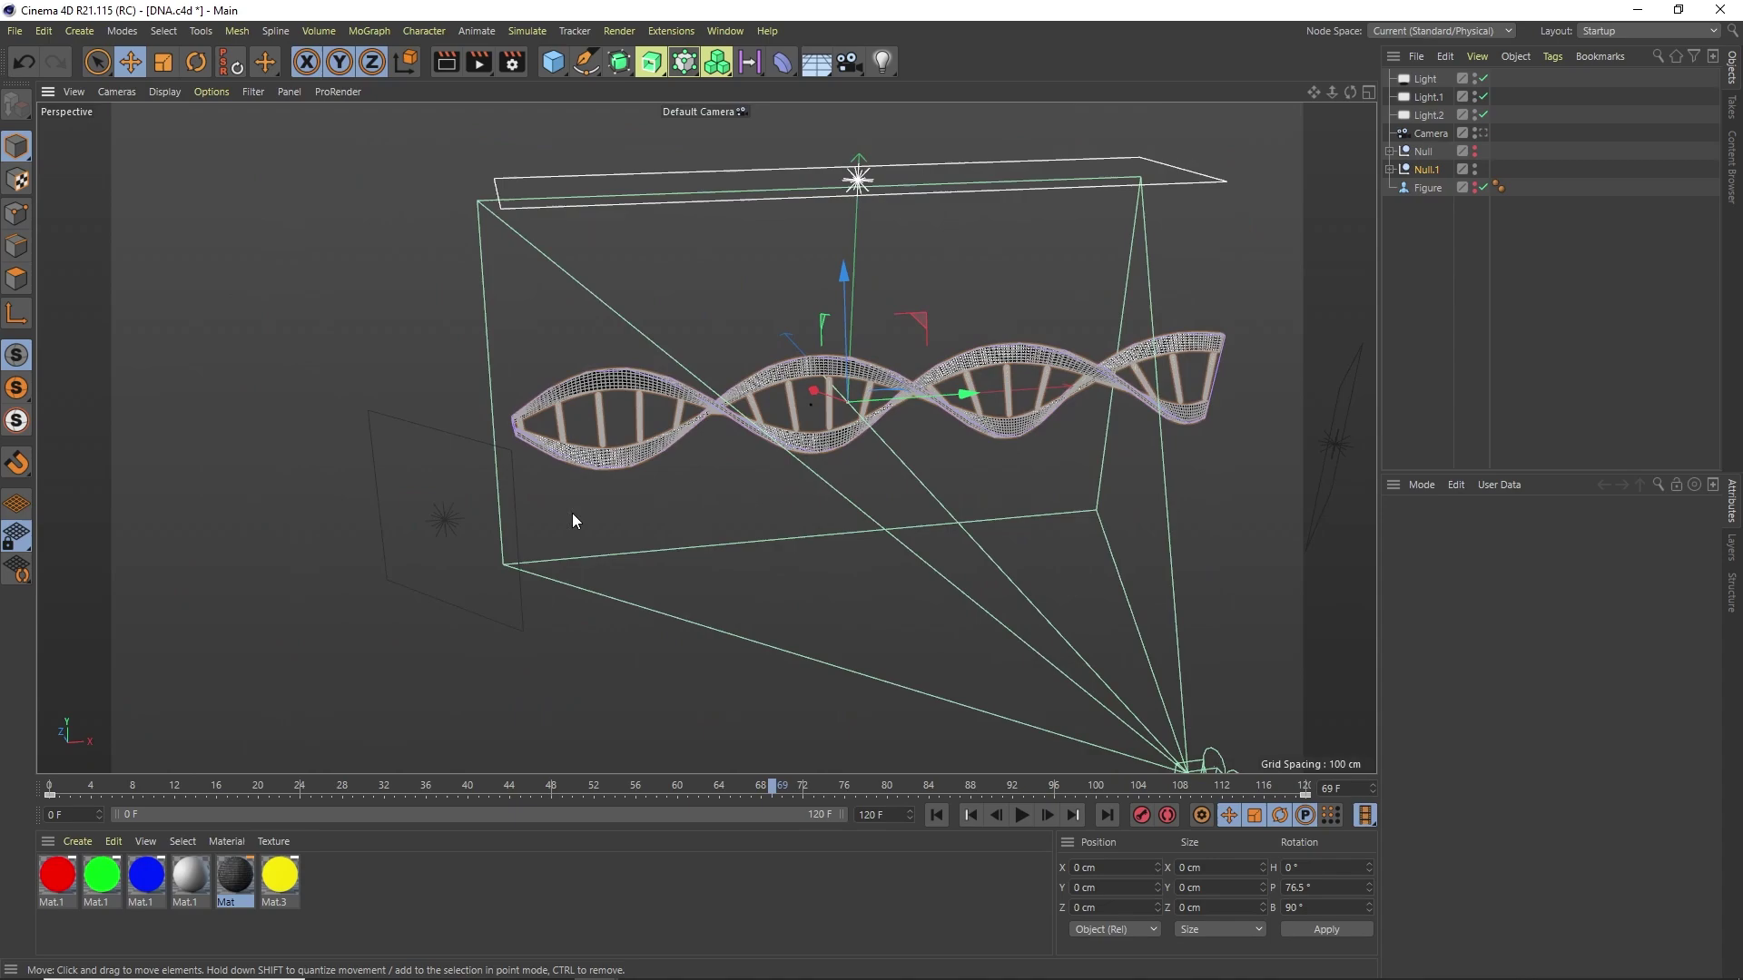
click(456, 431)
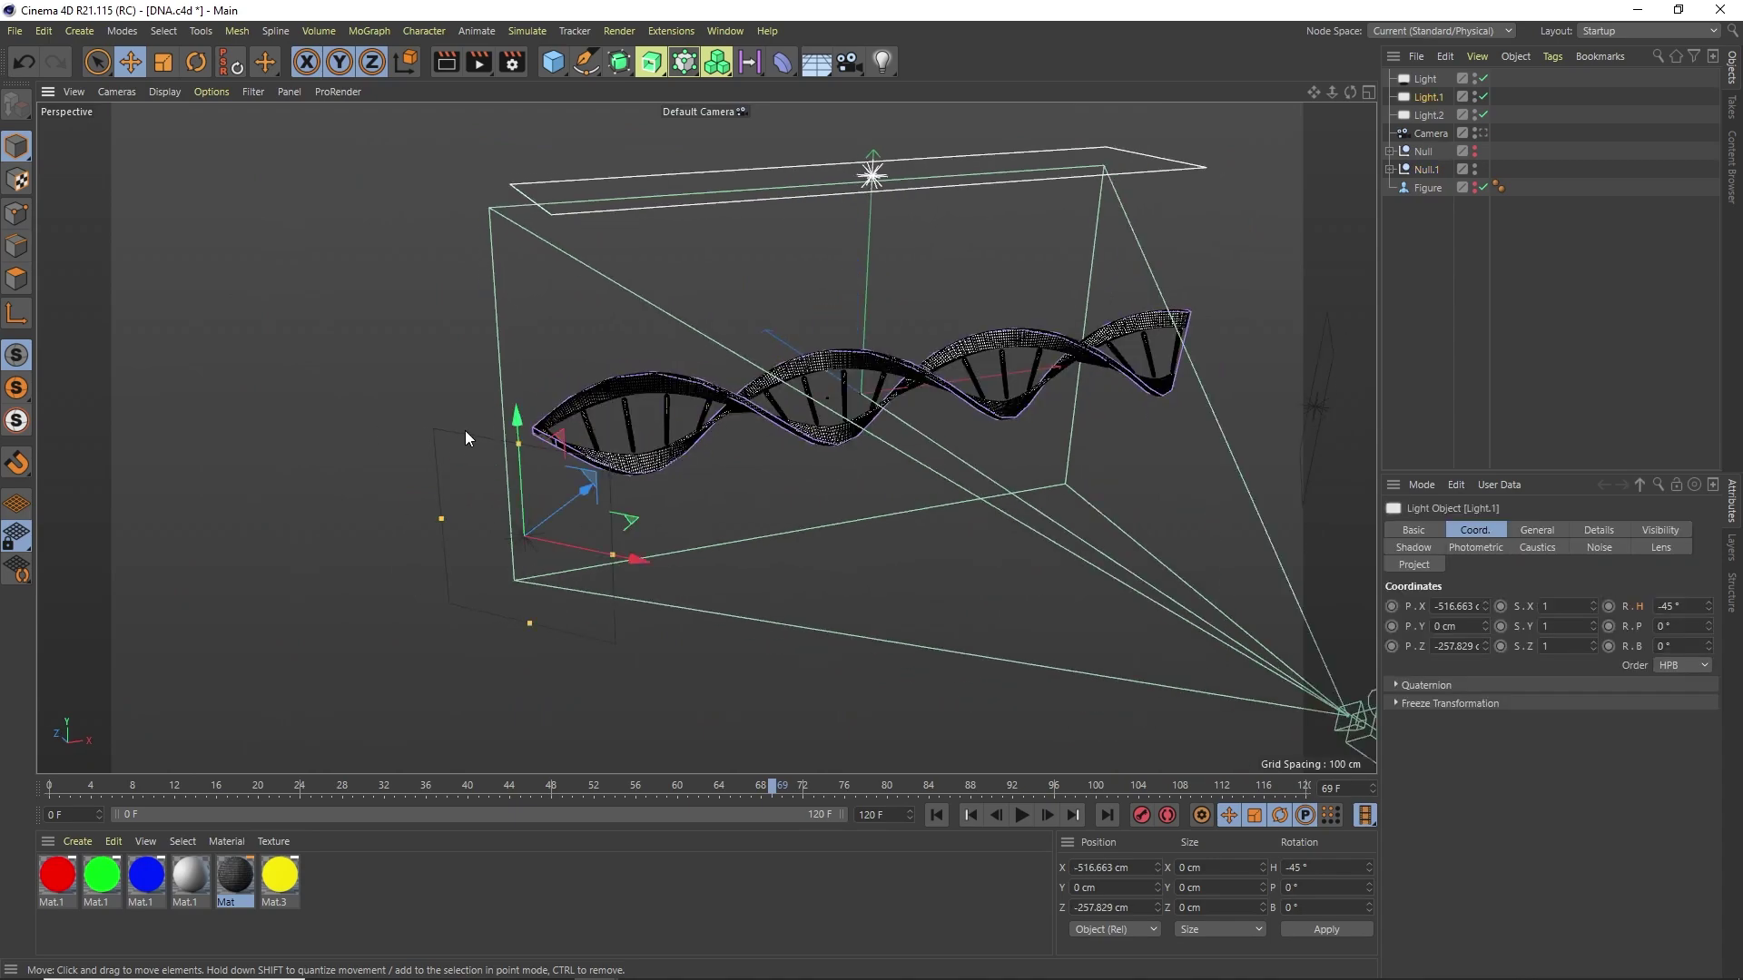
scroll(654, 445, up, 3)
drag(715, 441, 728, 383)
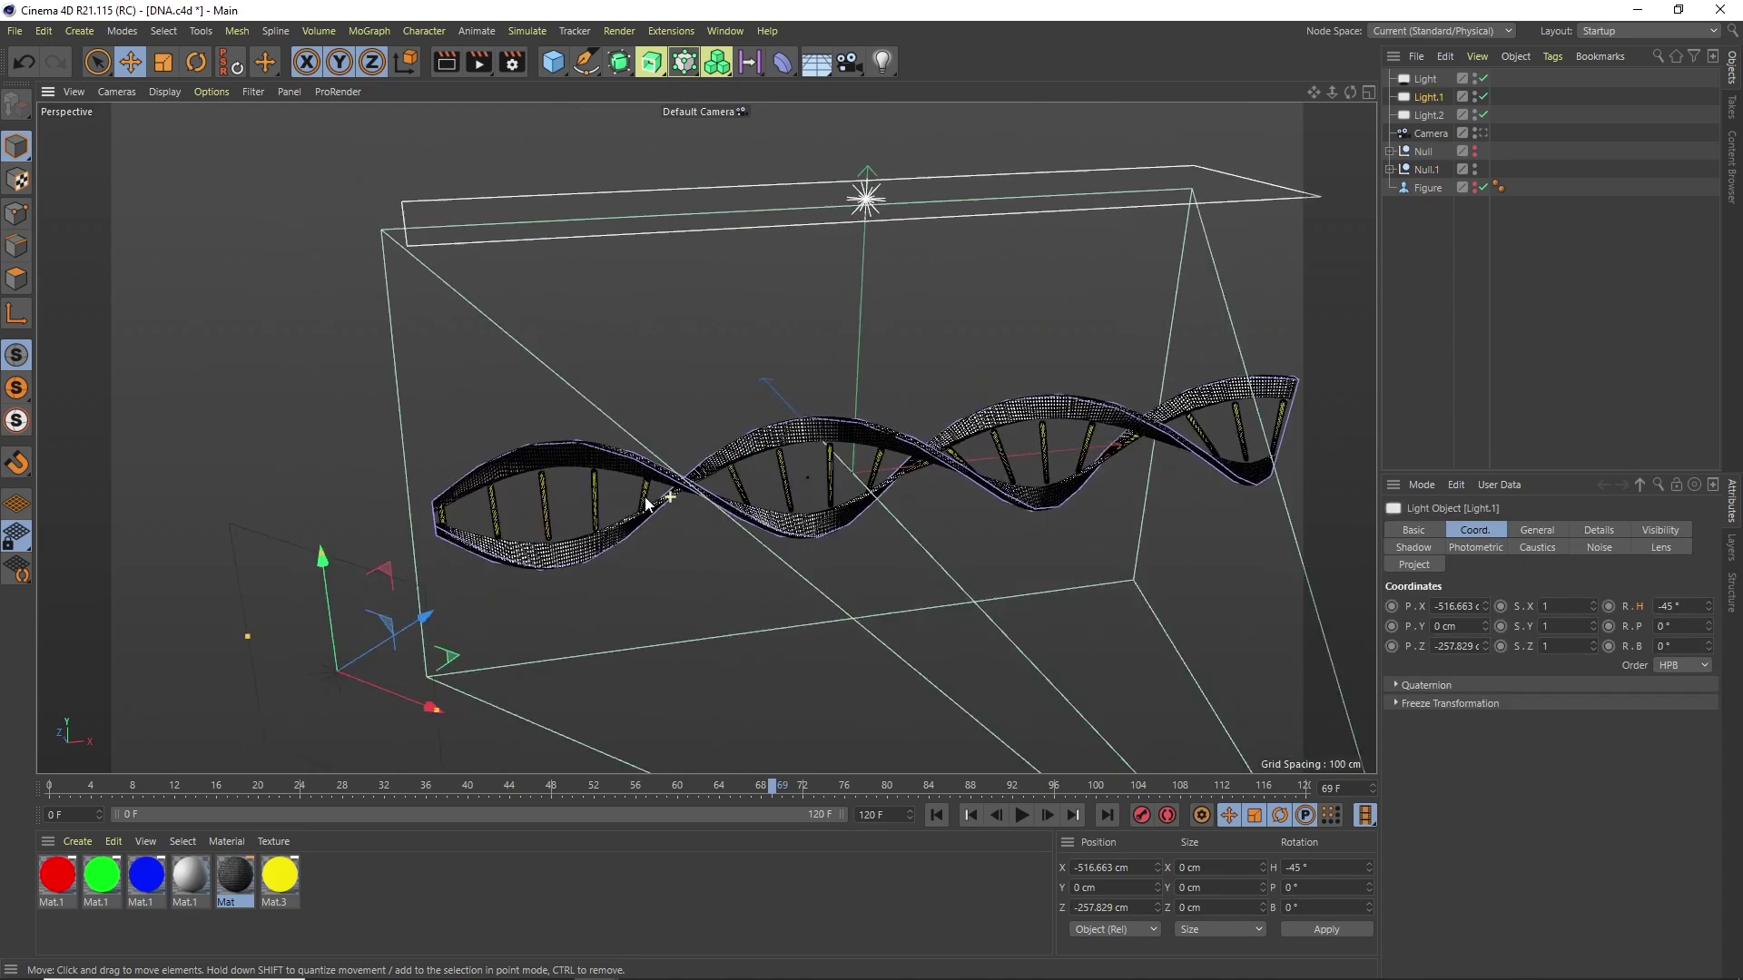
click(570, 239)
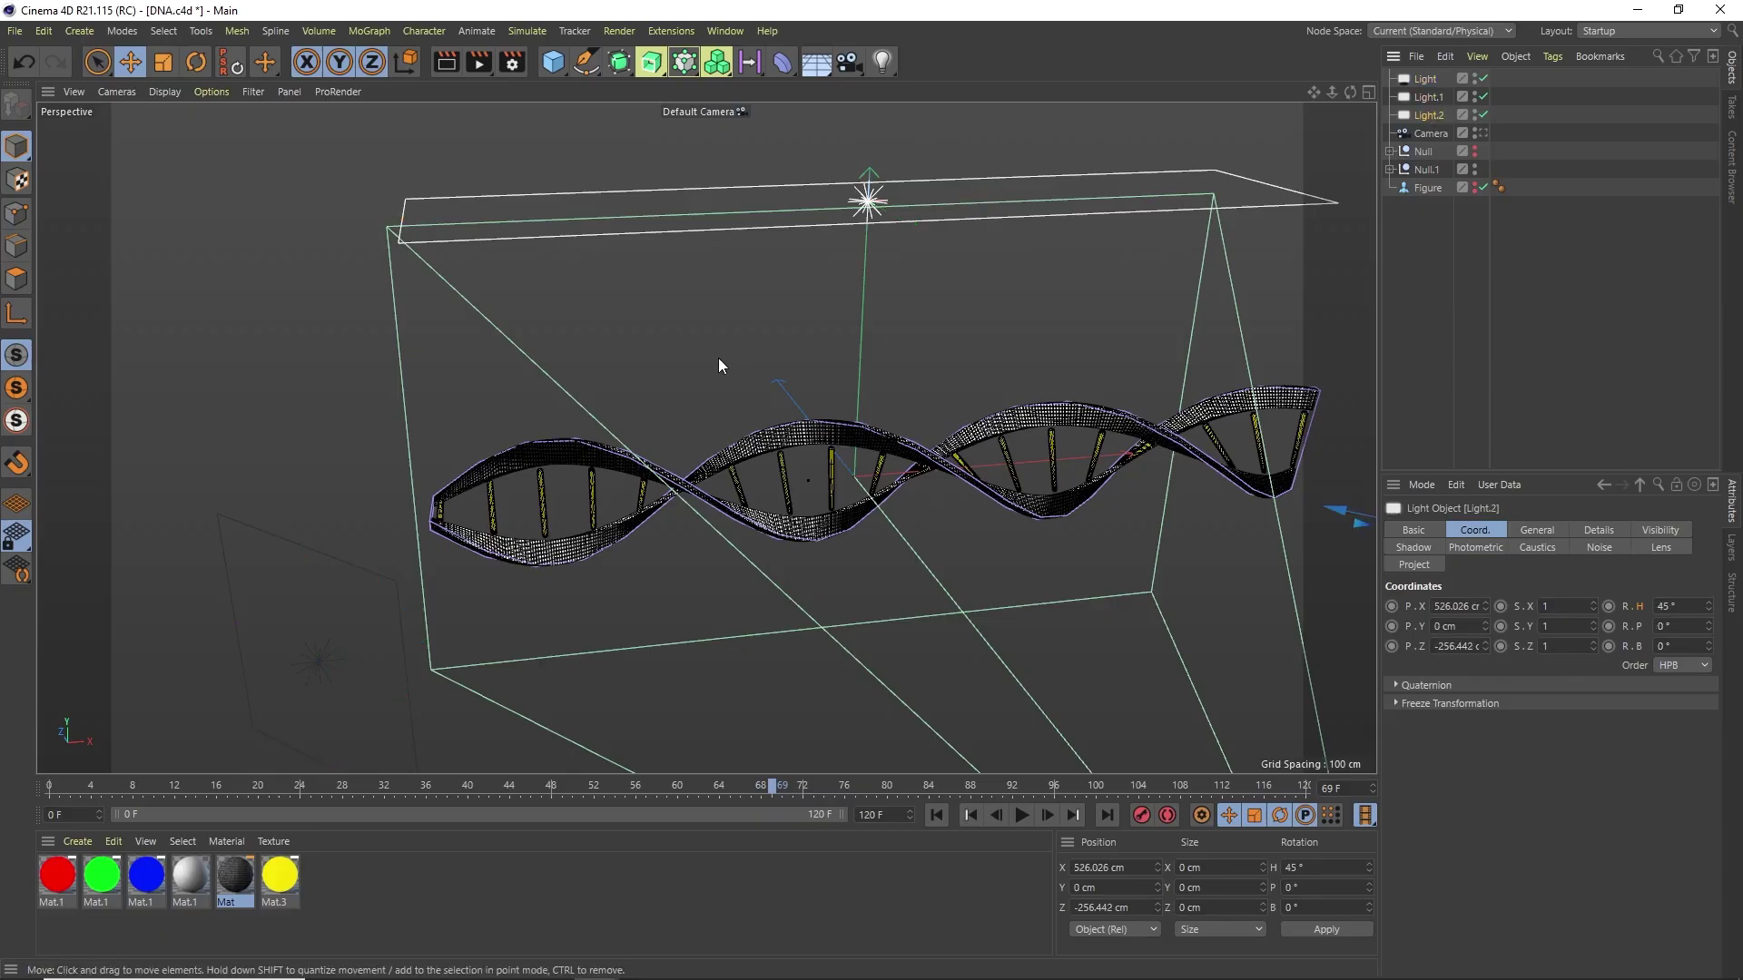
mouse_move(721, 365)
mouse_down()
mouse_move(554, 407)
mouse_move(532, 456)
mouse_up()
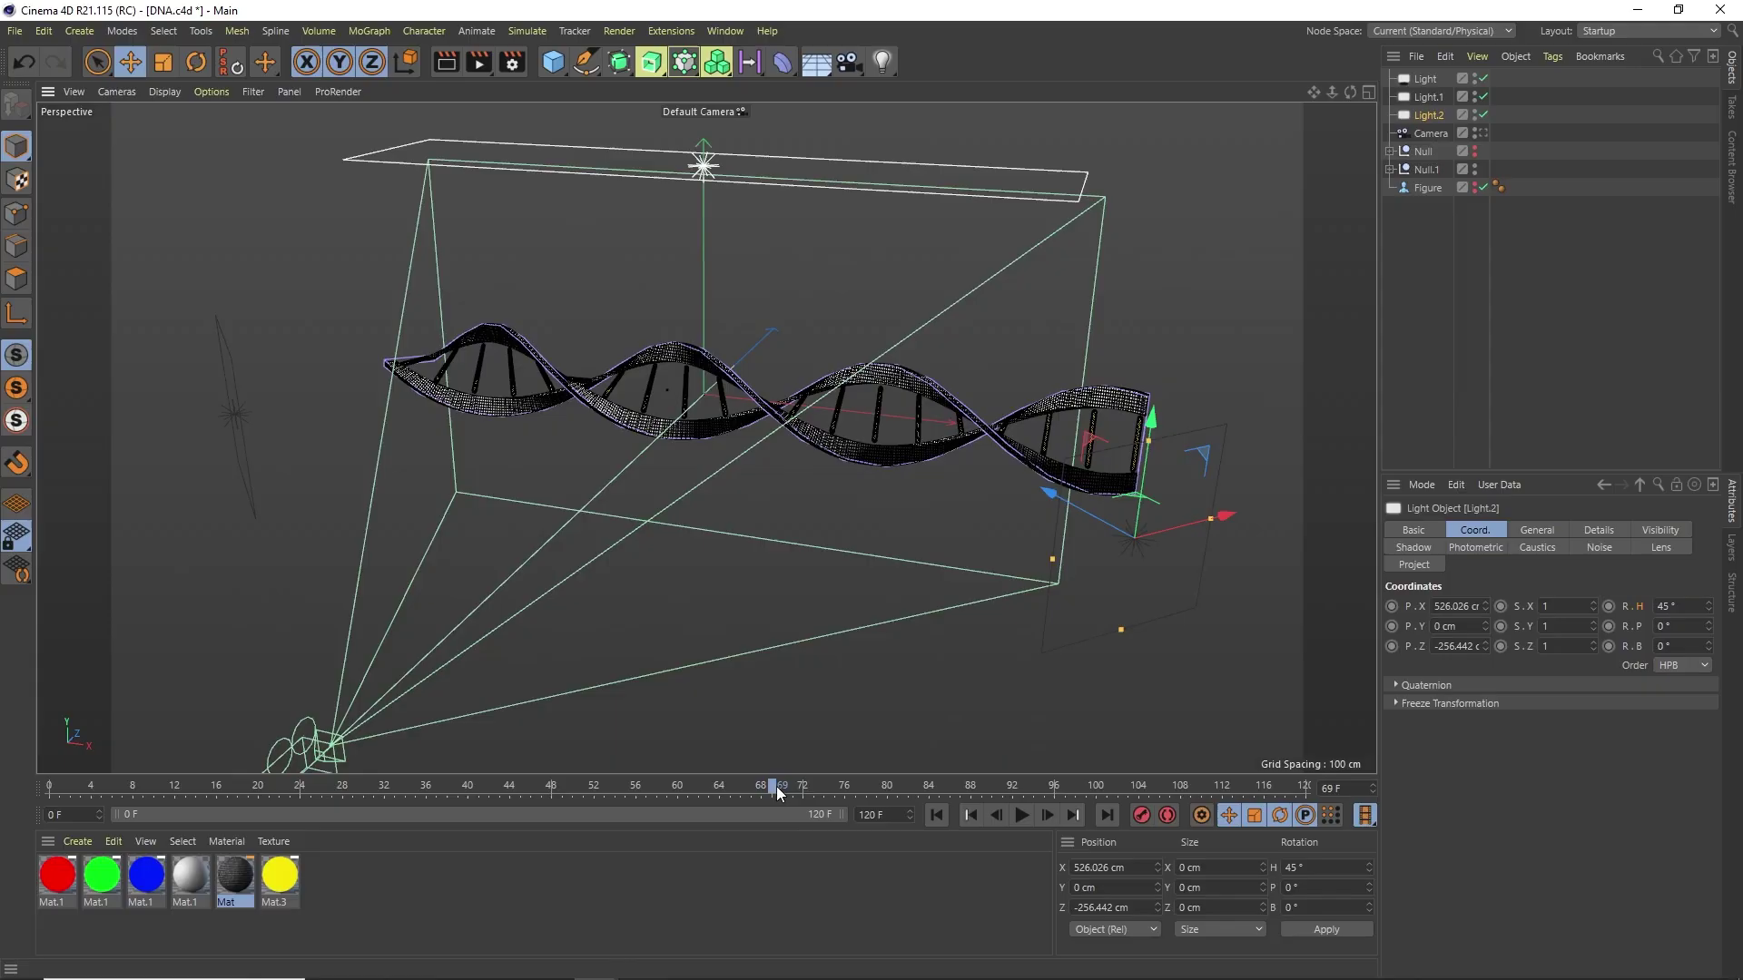
drag(776, 788, 49, 789)
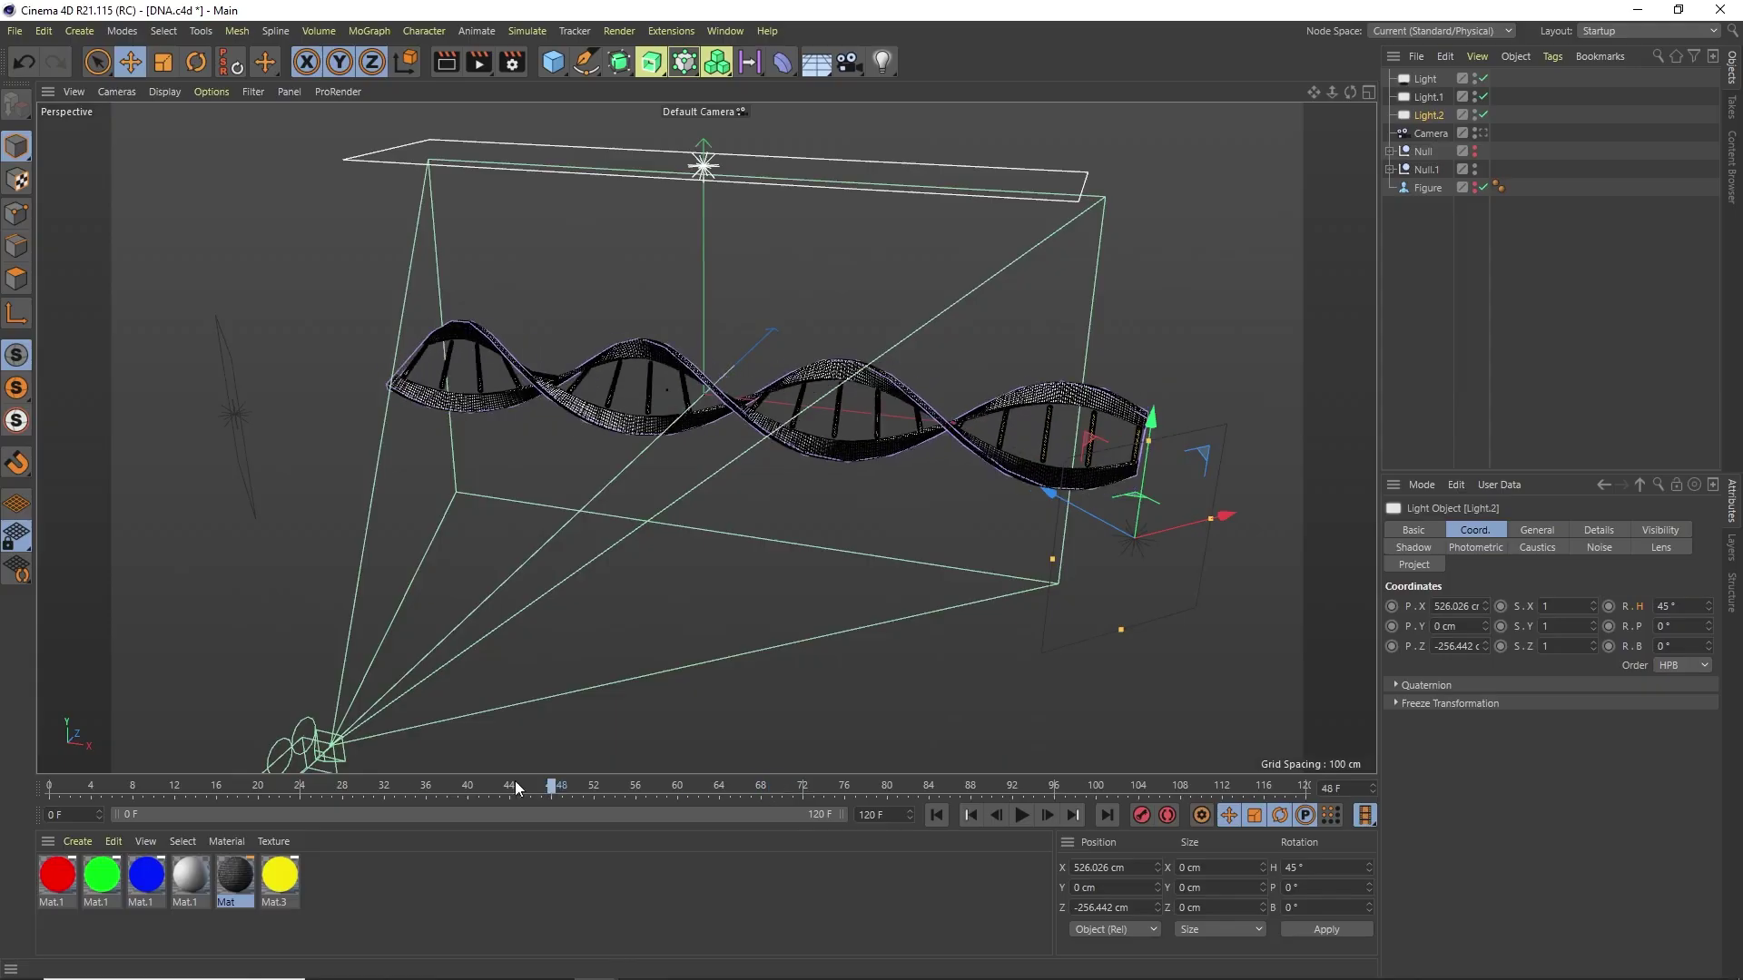
click(1023, 814)
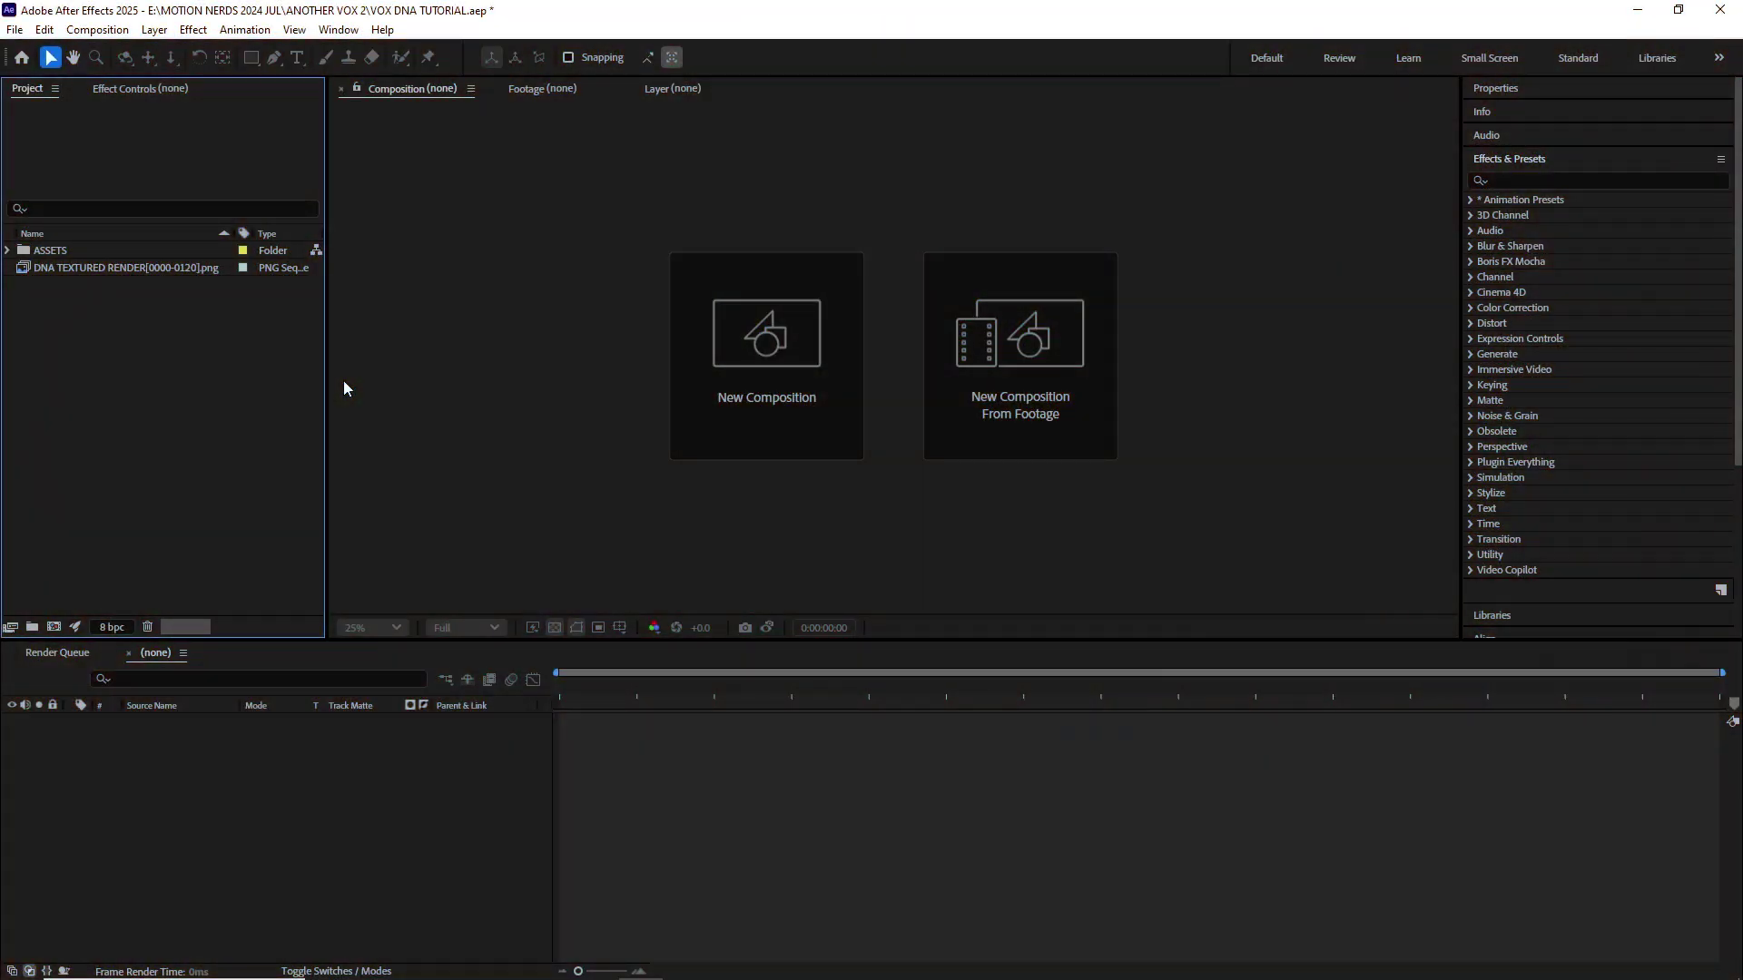
Step: Interpret the DNA TEXTURED RENDER sequence at 24 fps with 2 loops
click(157, 270)
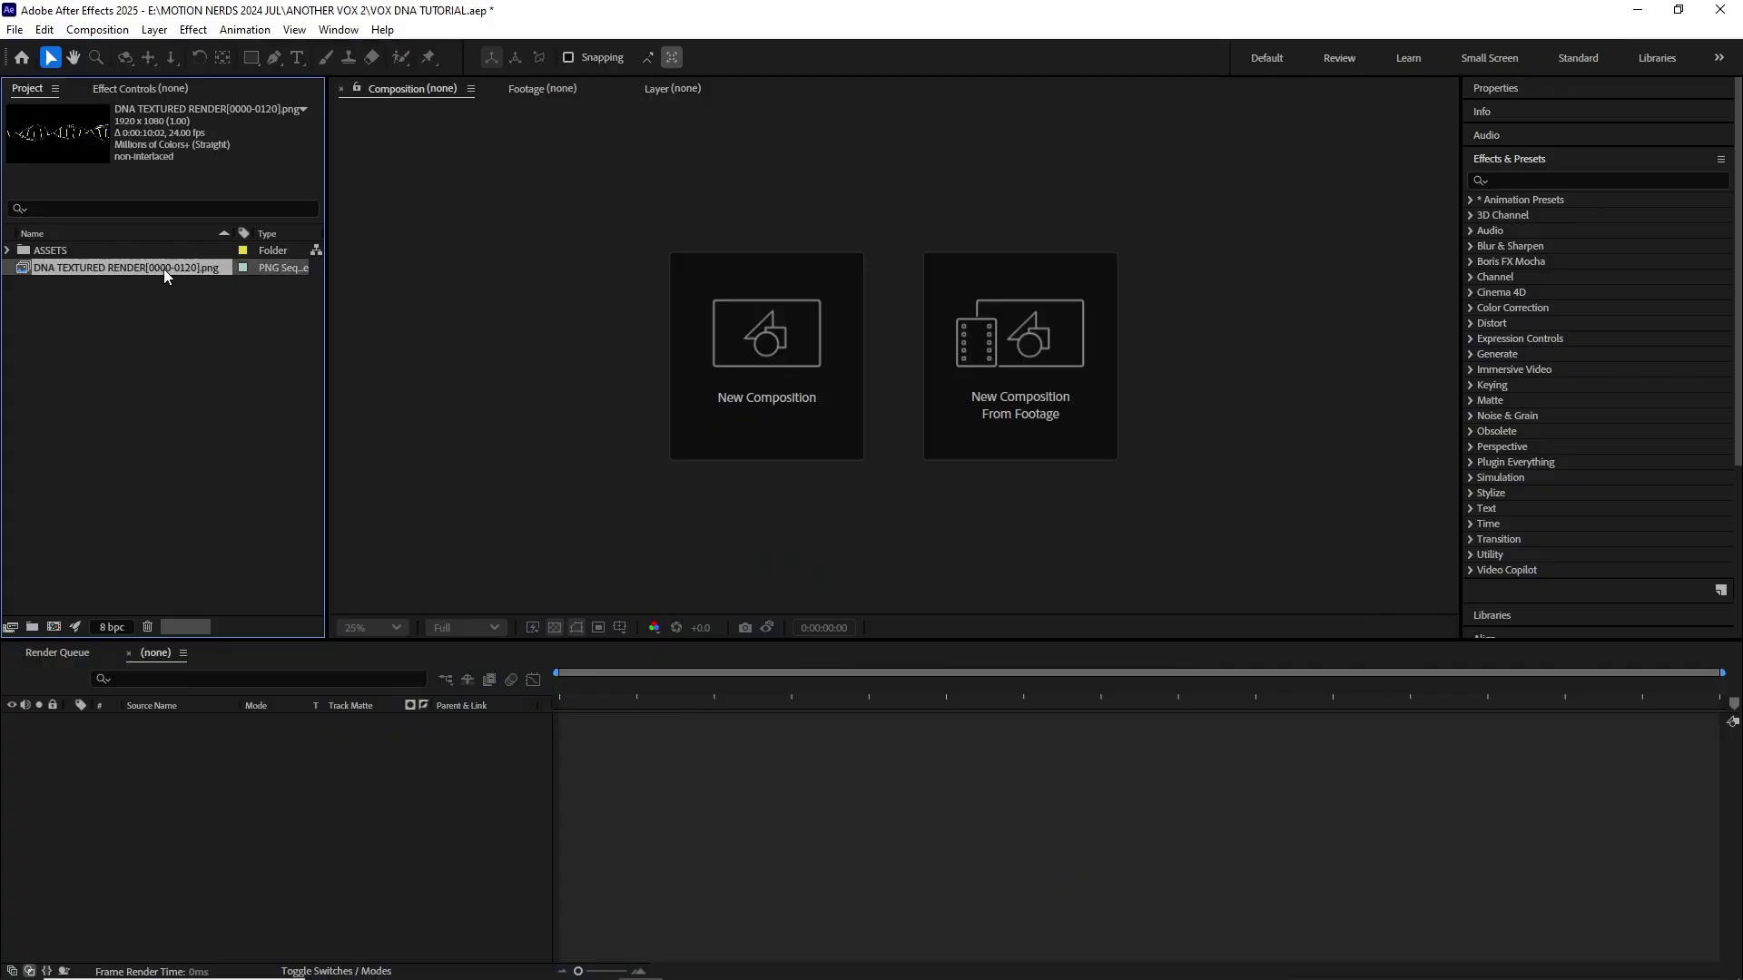
right_click(164, 267)
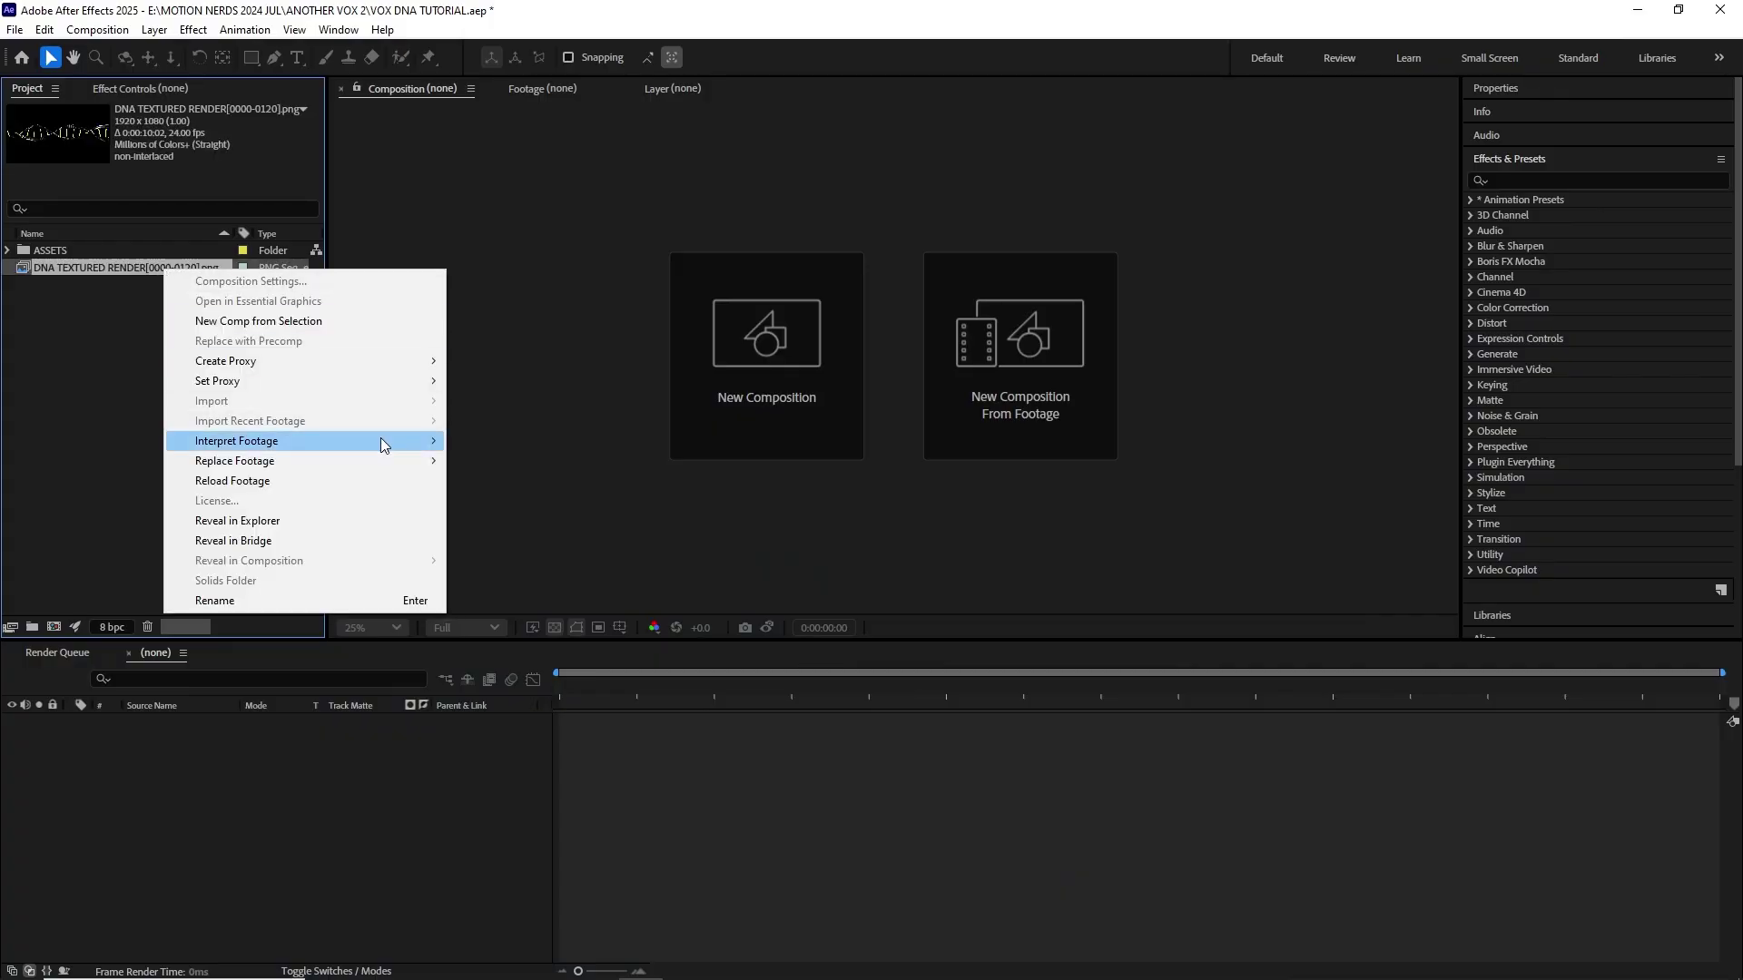
mouse_move(273, 441)
click(483, 444)
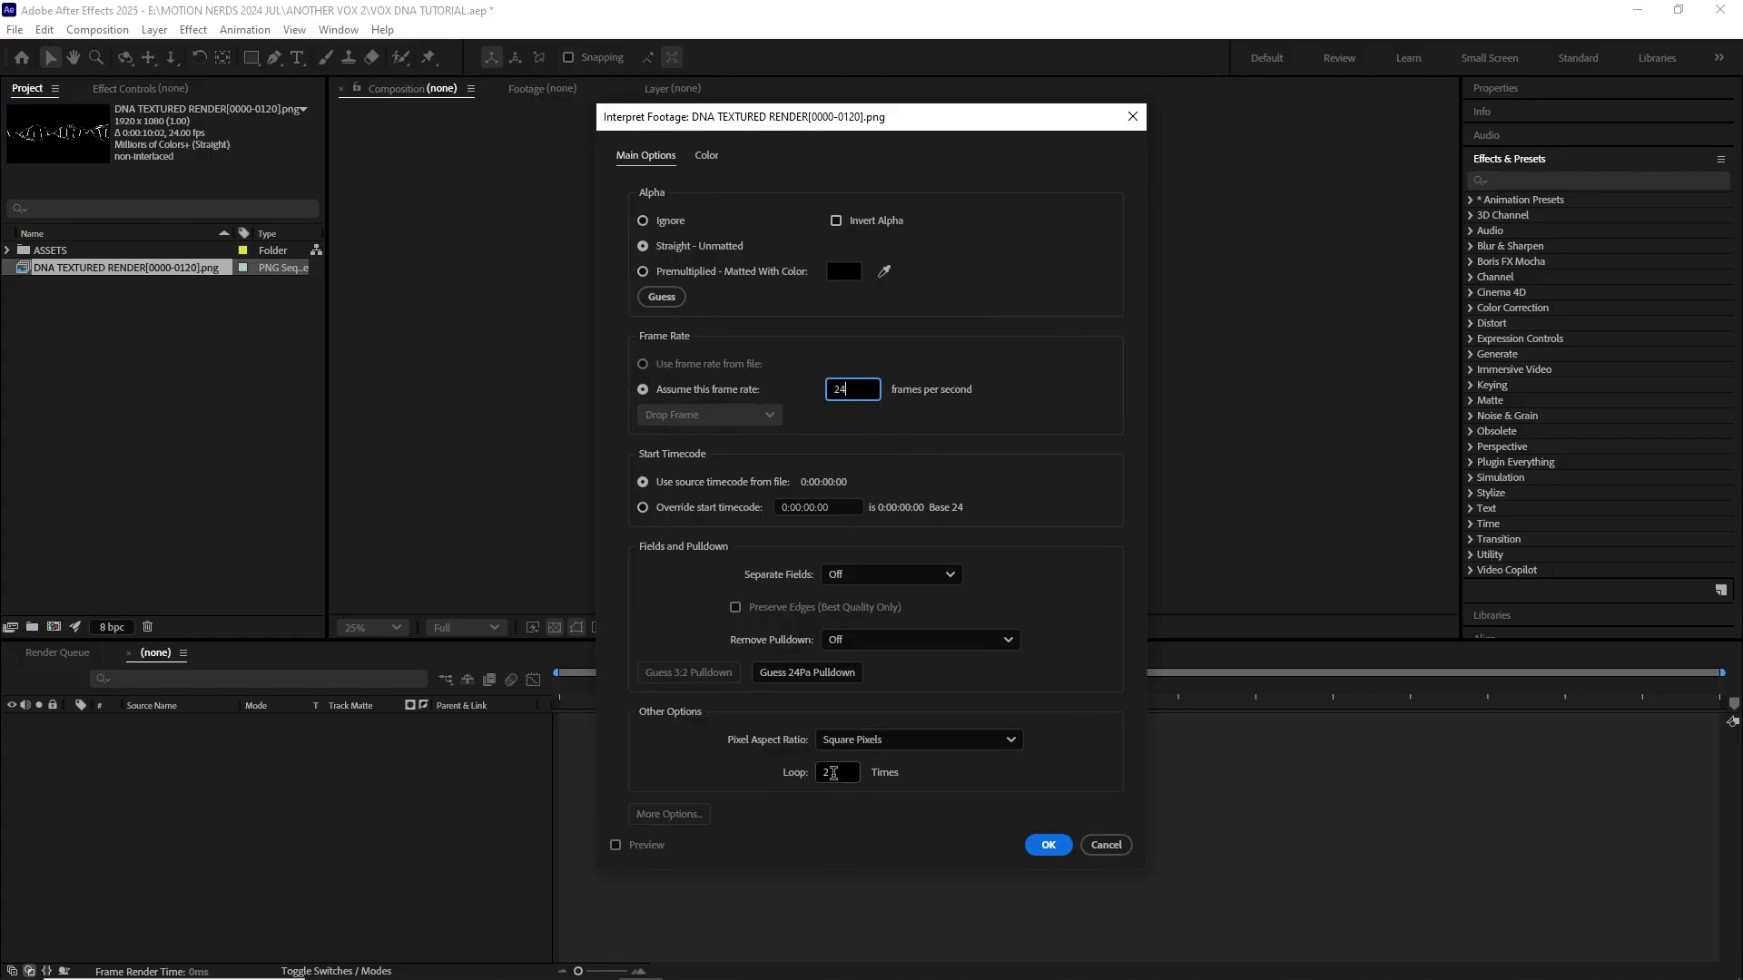
click(1044, 847)
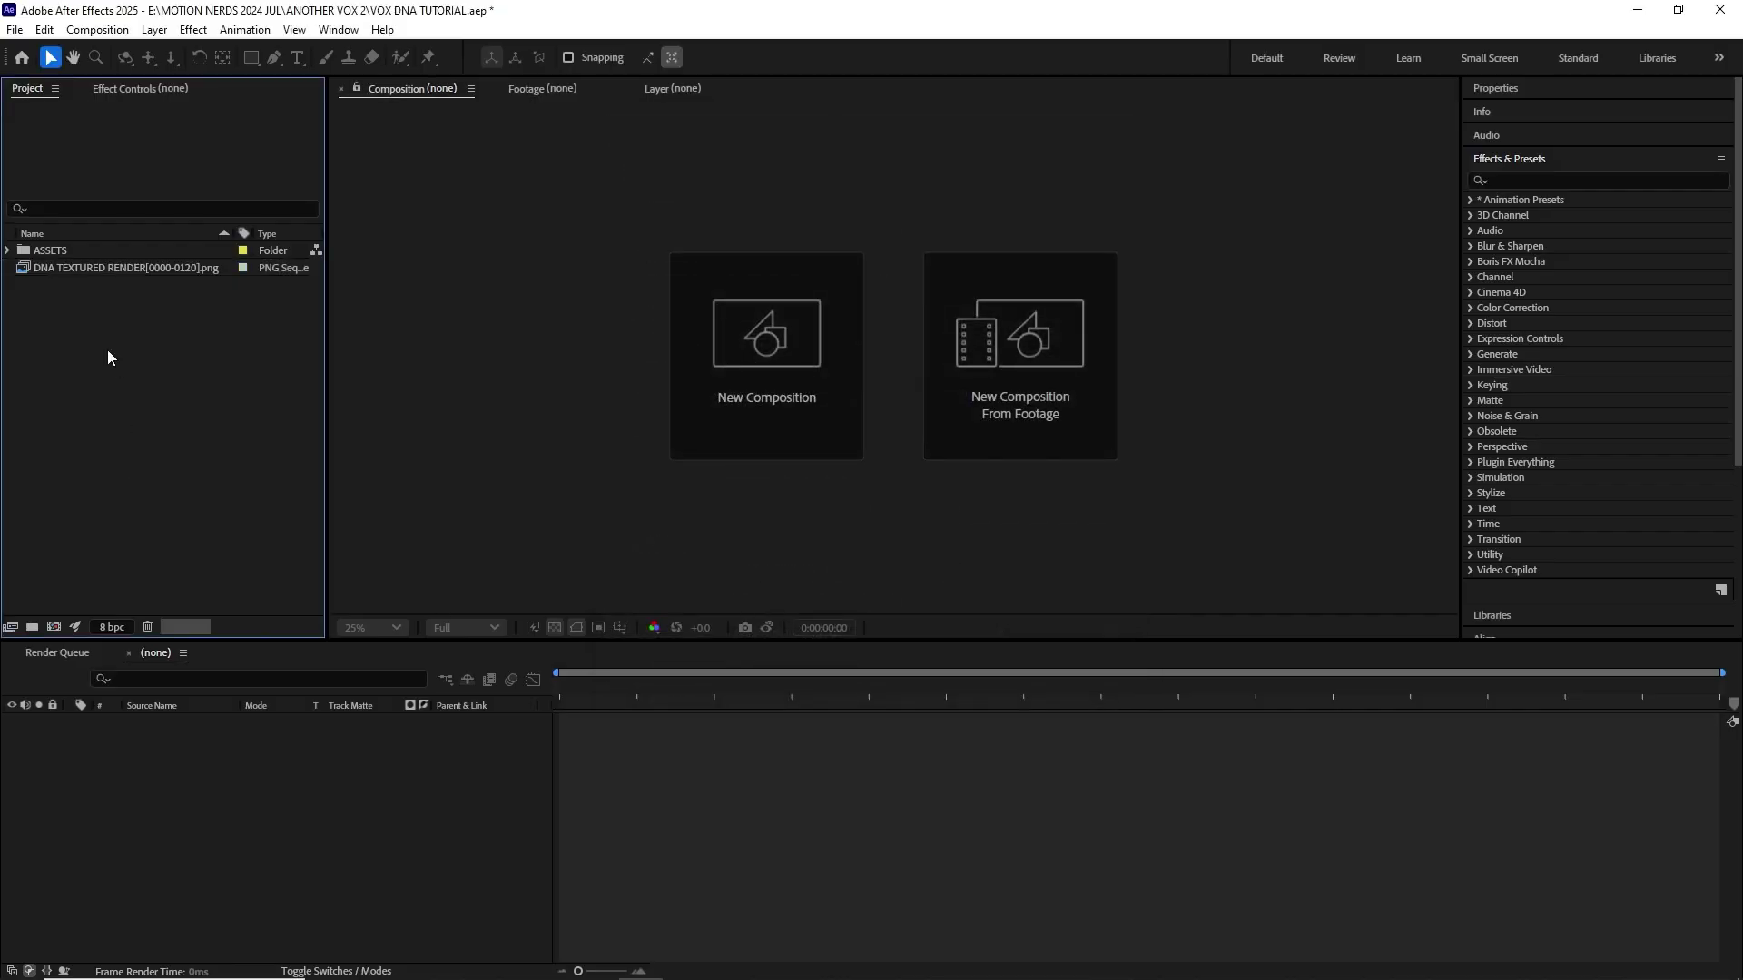
Step: Create a new composition from the DNA TEXTURED RENDER sequence
click(87, 271)
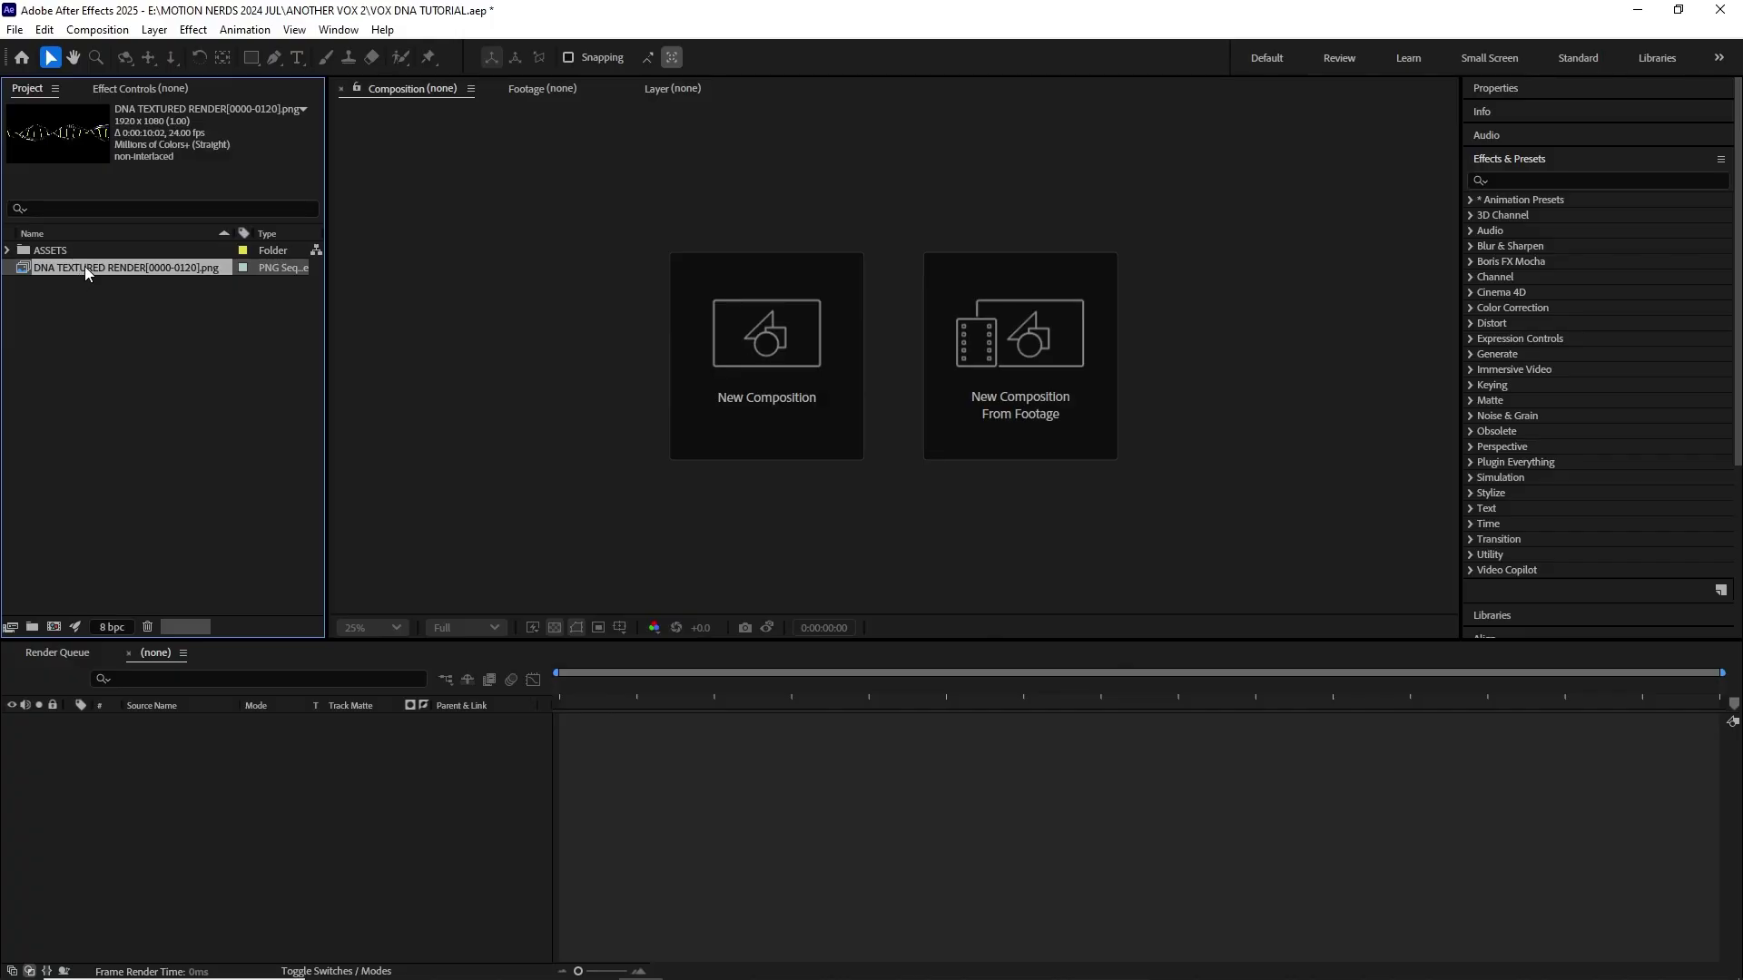
drag(83, 268, 60, 568)
drag(54, 626, 54, 625)
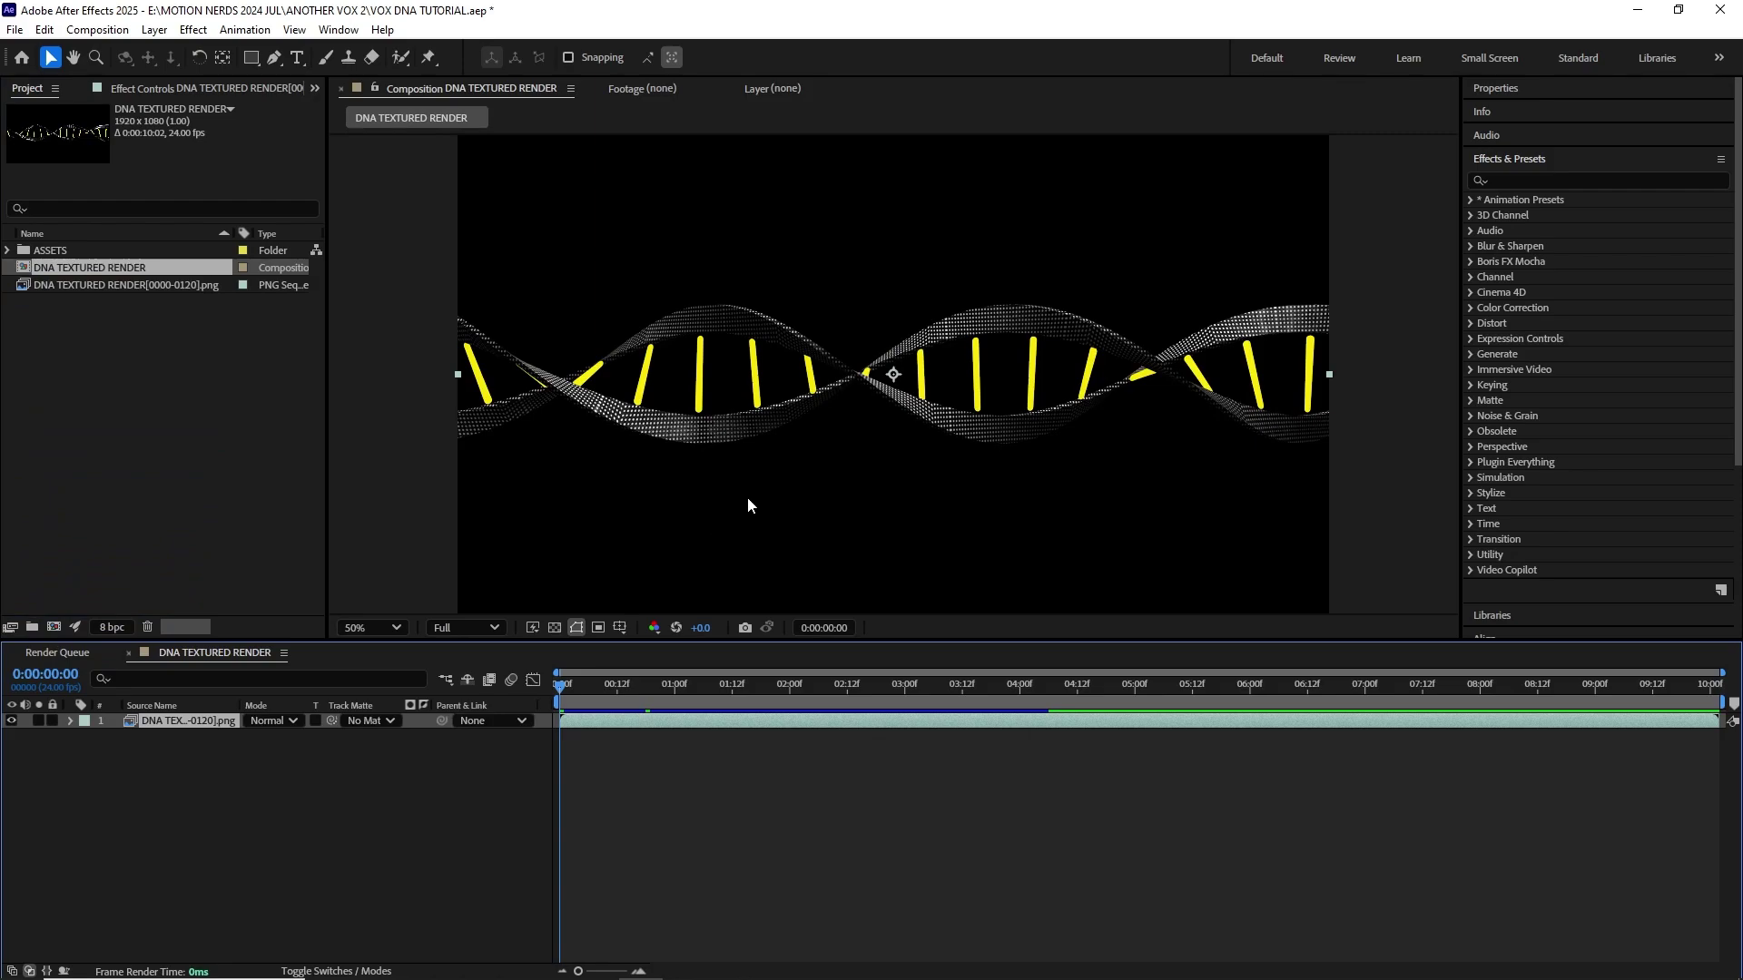
Step: Preview the DNA animation and place BLKBG.jpg from ASSETS beneath the DNA layer
key(space)
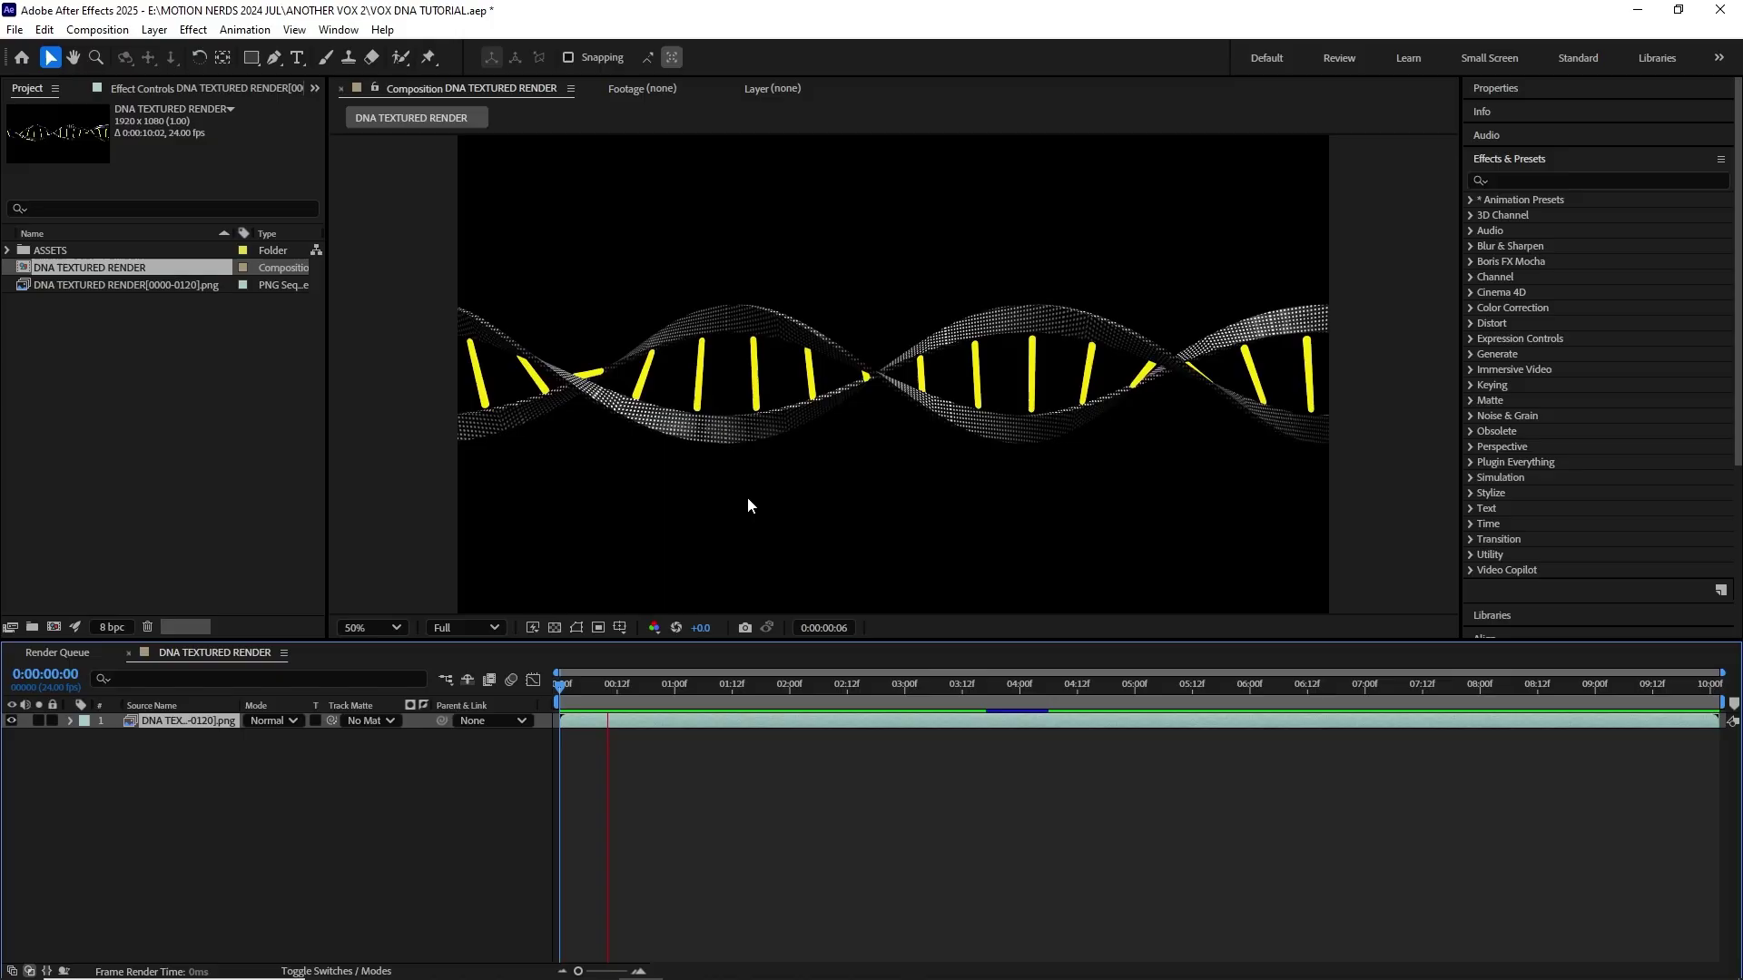
click(61, 248)
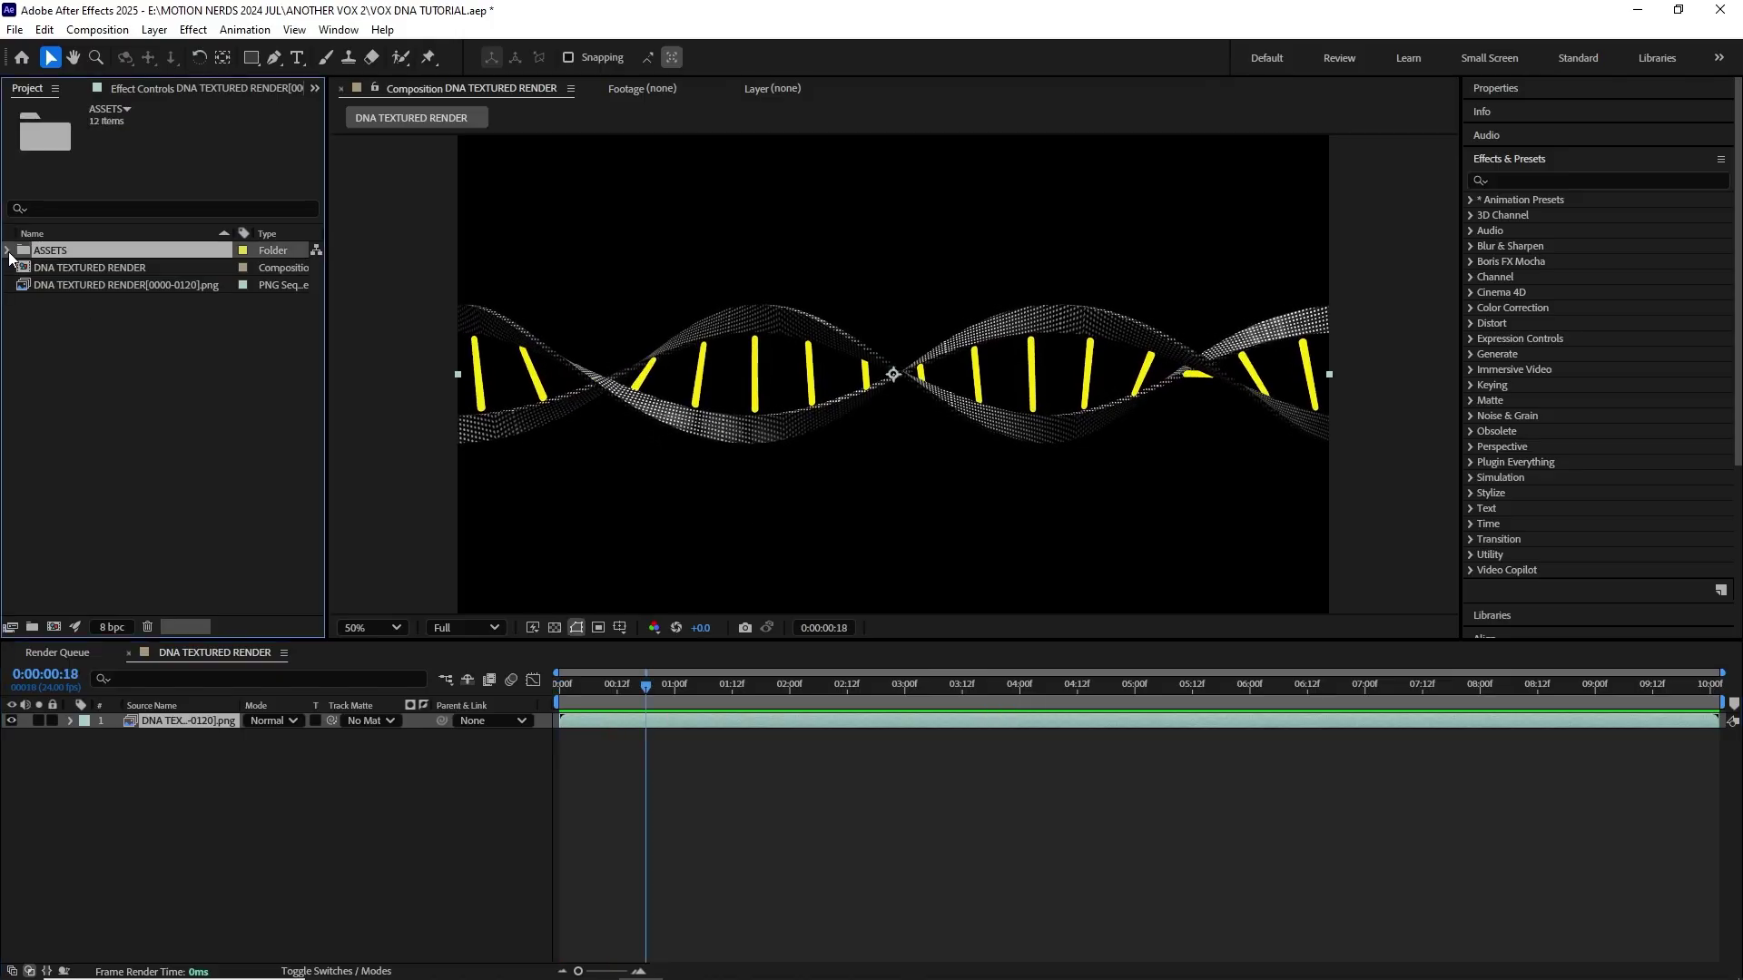
click(73, 286)
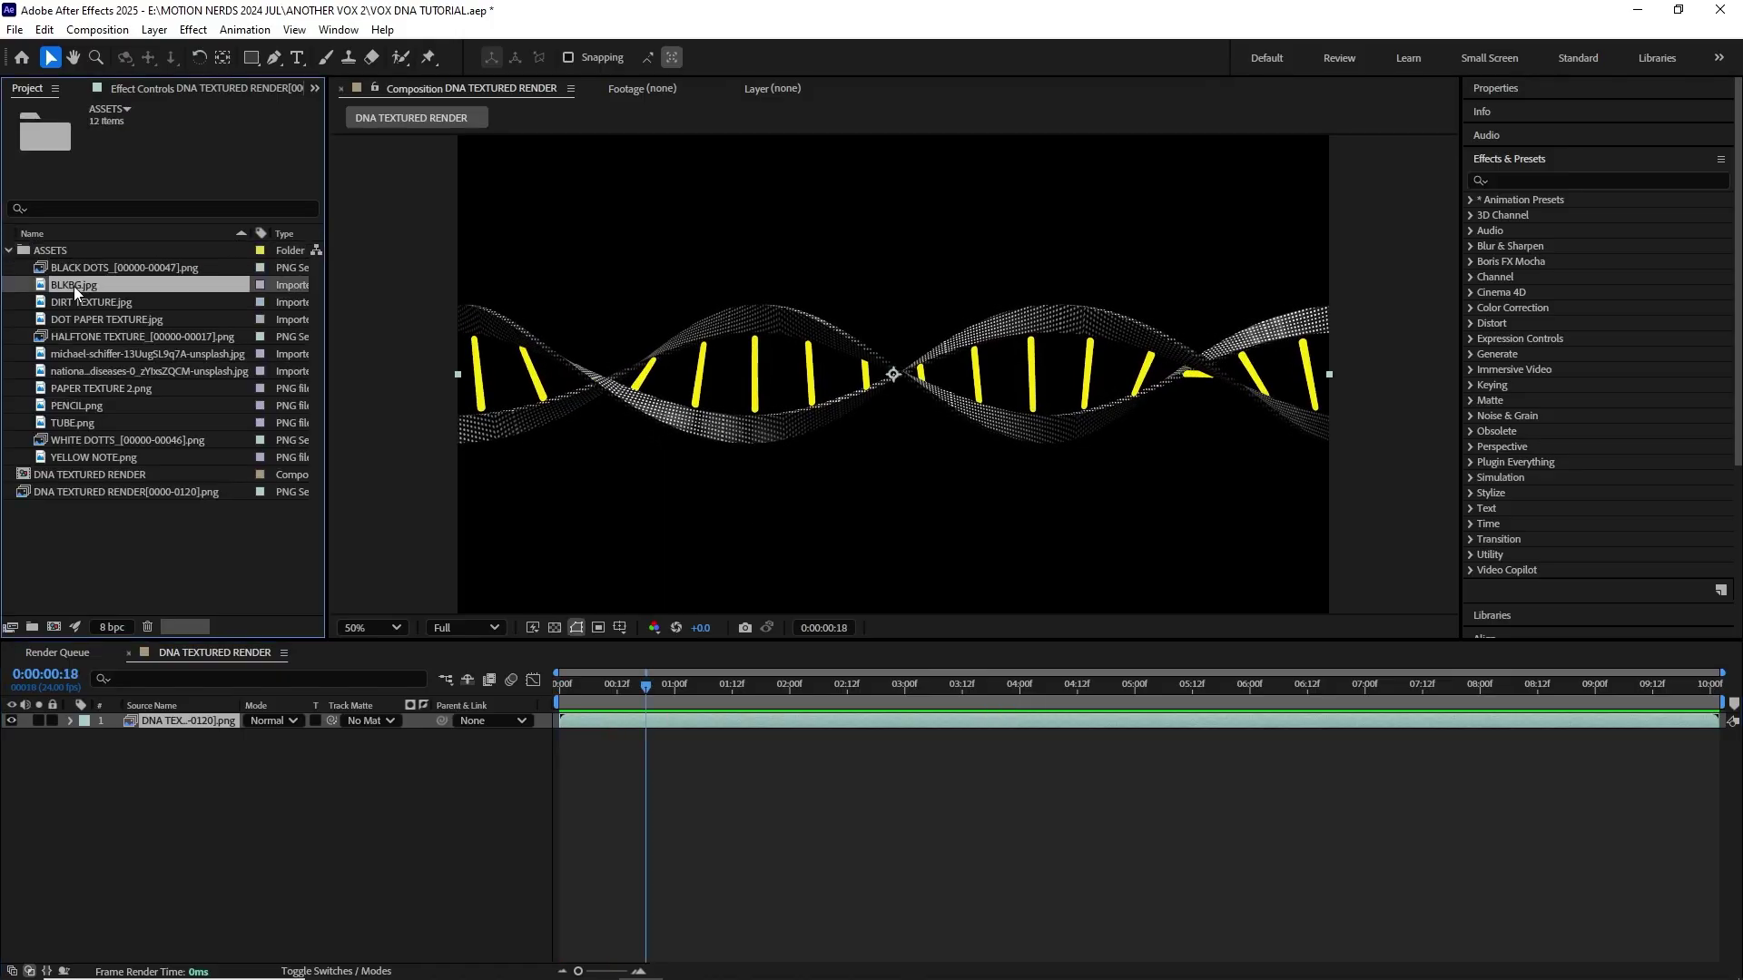
drag(75, 286, 209, 793)
scroll(719, 449, down, 2)
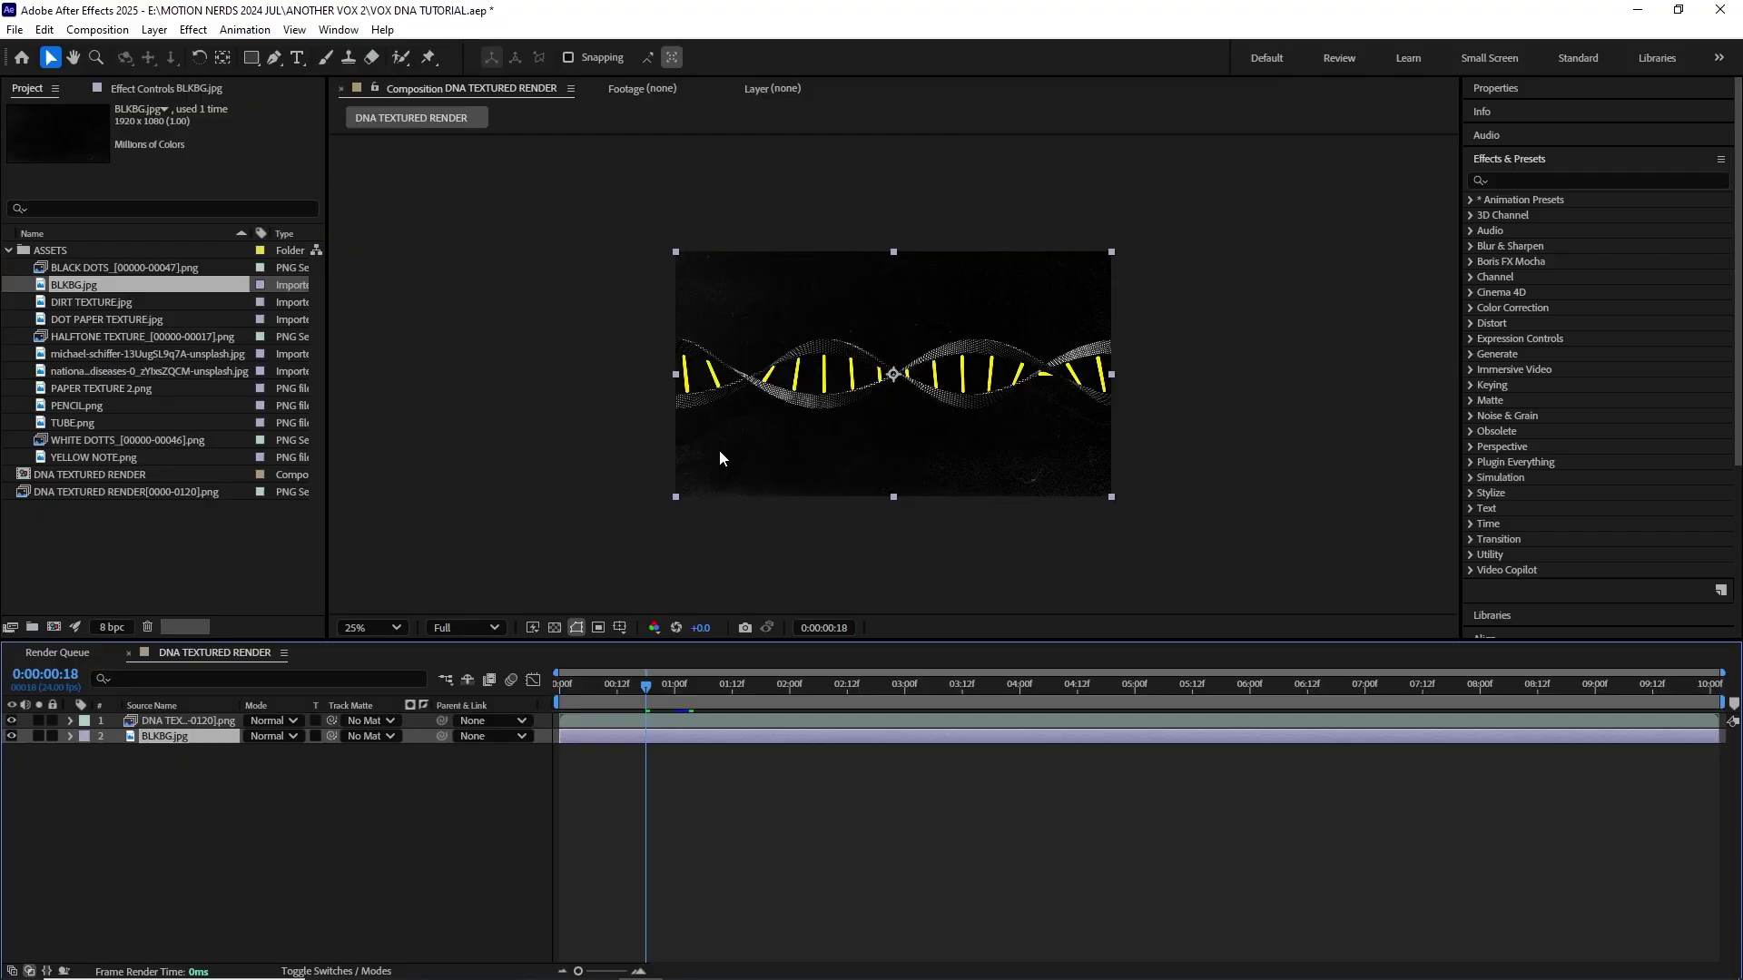
scroll(722, 437, up, 3)
Step: Lighten the BLKBG background slightly with a Curves effect
key(h)
drag(741, 422, 719, 413)
key(v)
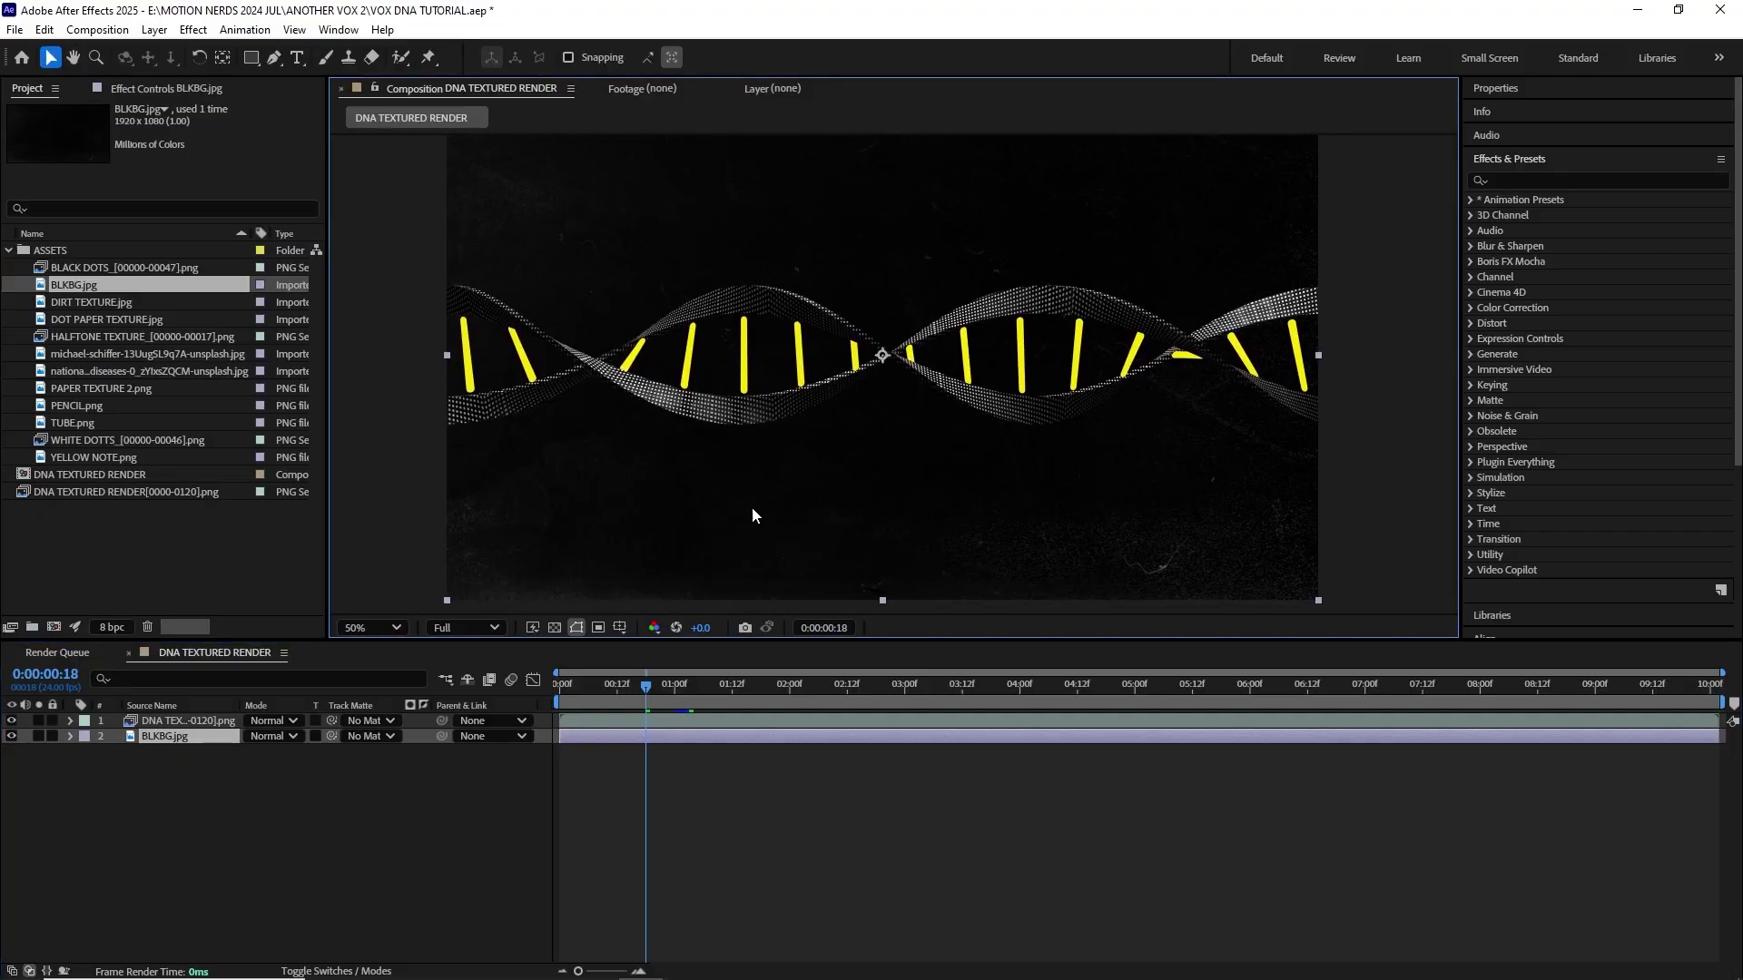
key(ctrl+alt+shift+e)
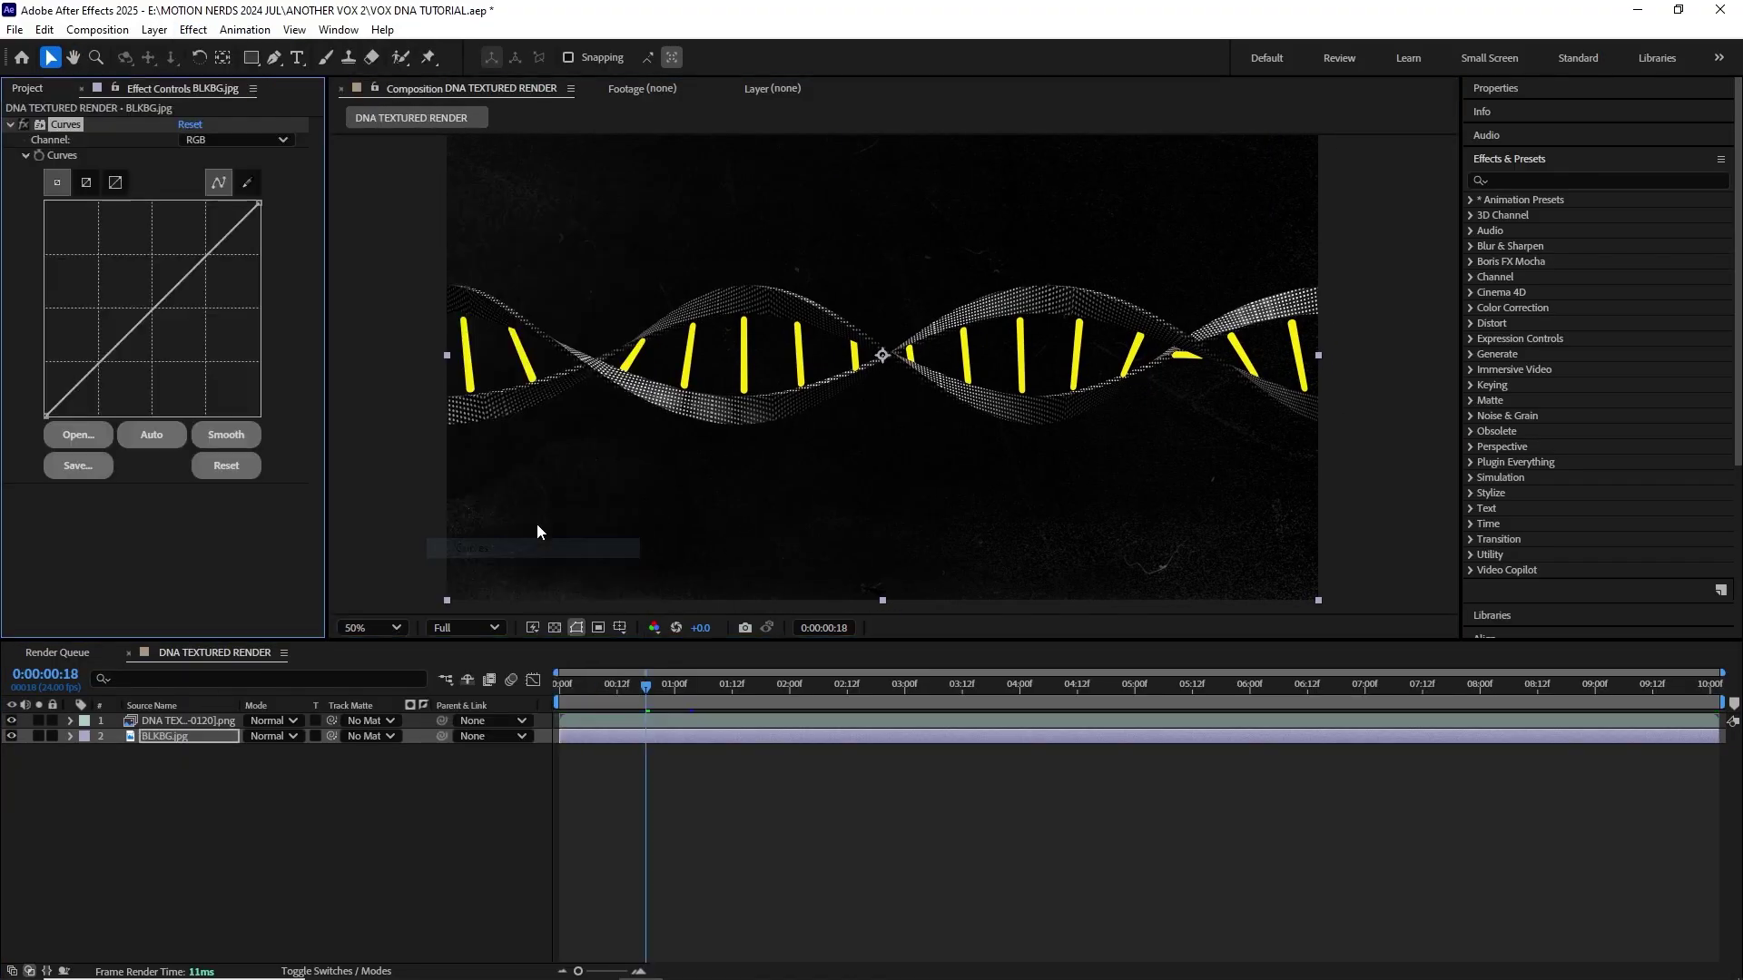
drag(48, 413, 47, 411)
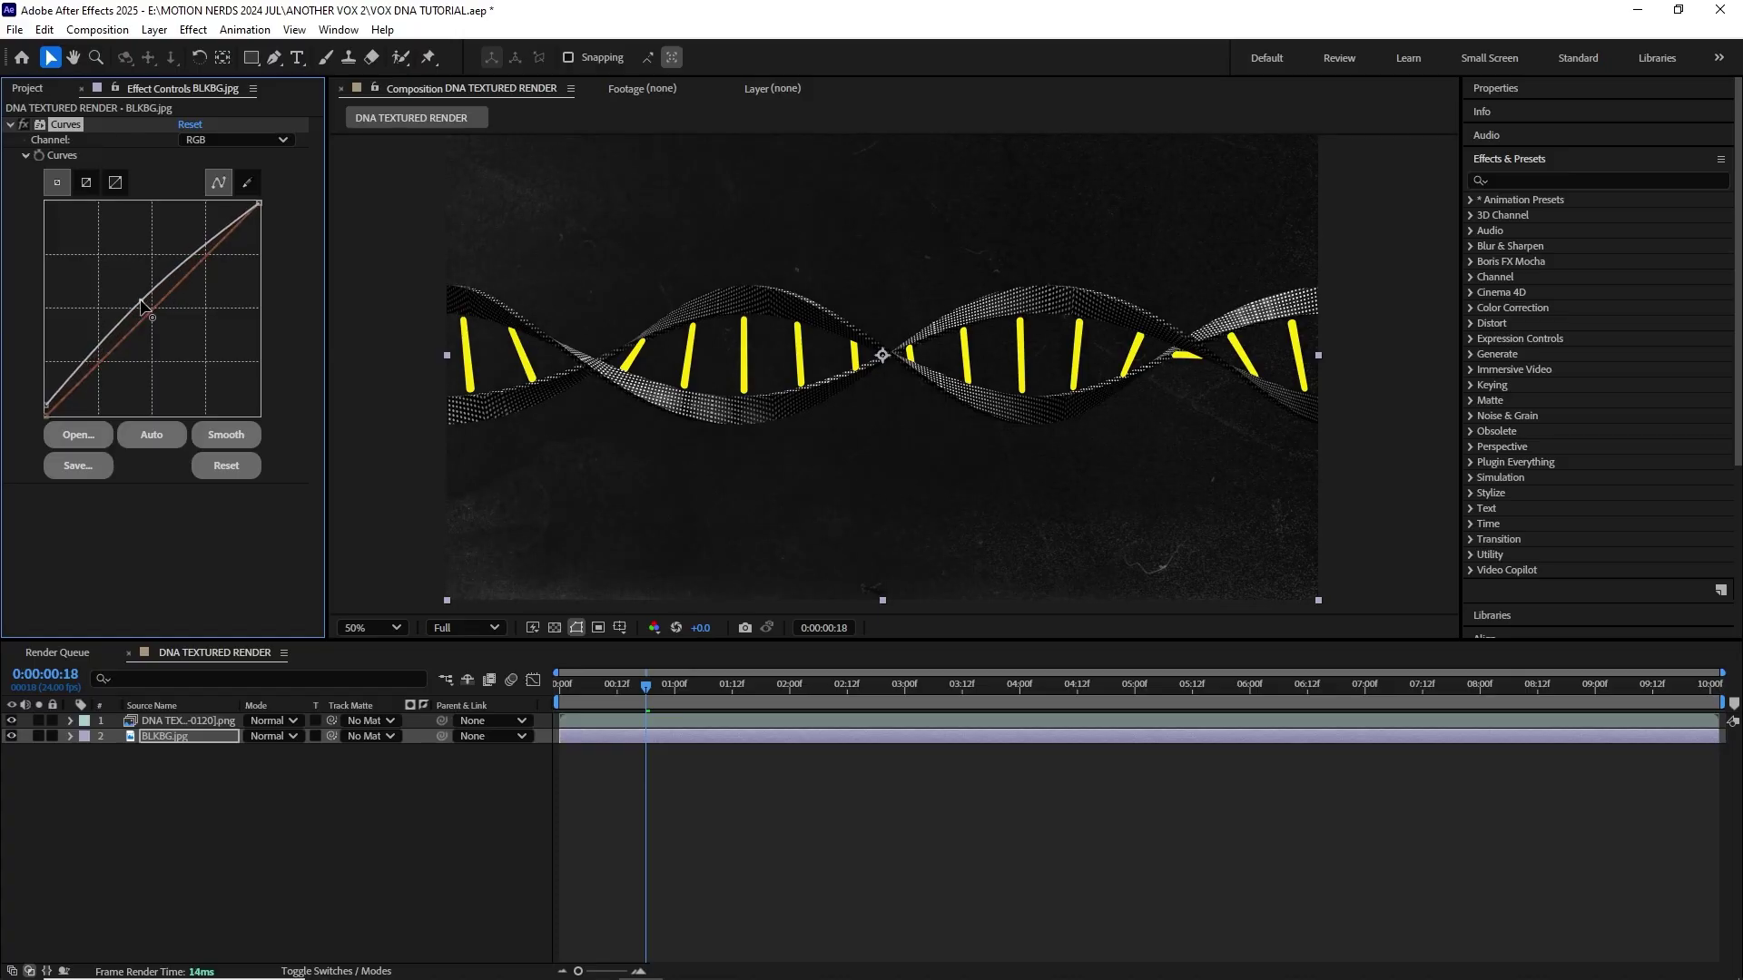
click(28, 88)
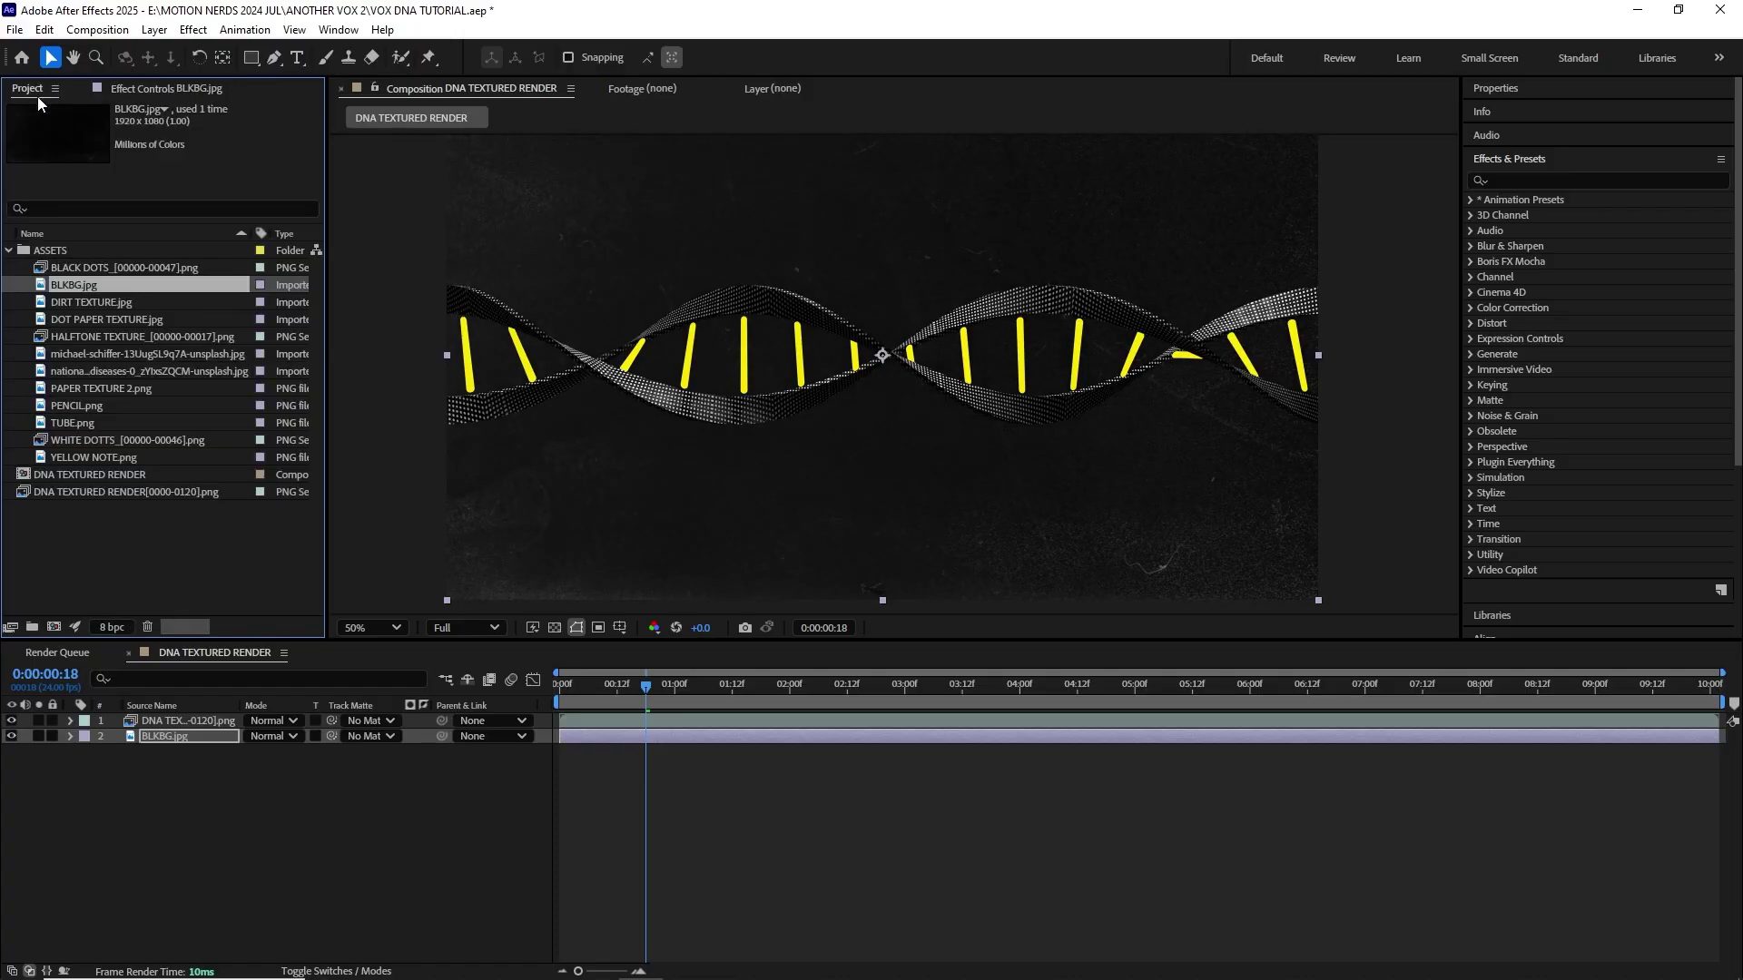
Step: Add the HALFTONE TEXTURE sequence above BLKBG.jpg and preview from the start
click(96, 337)
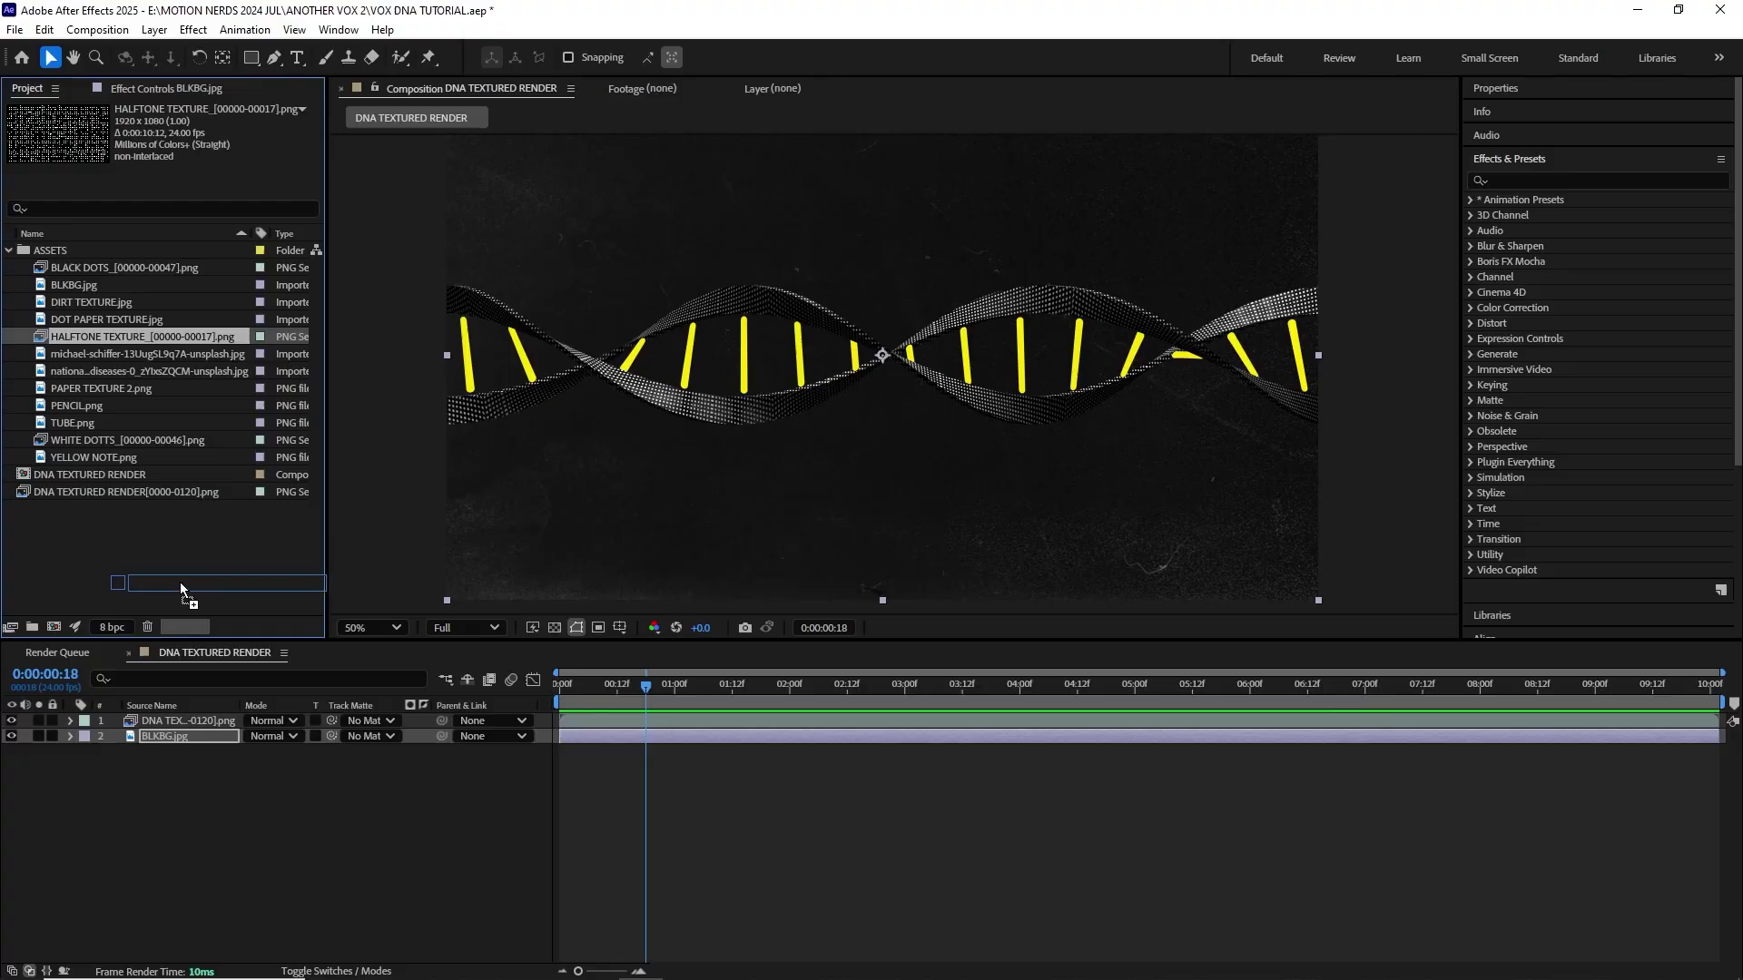
drag(180, 582, 180, 728)
click(563, 683)
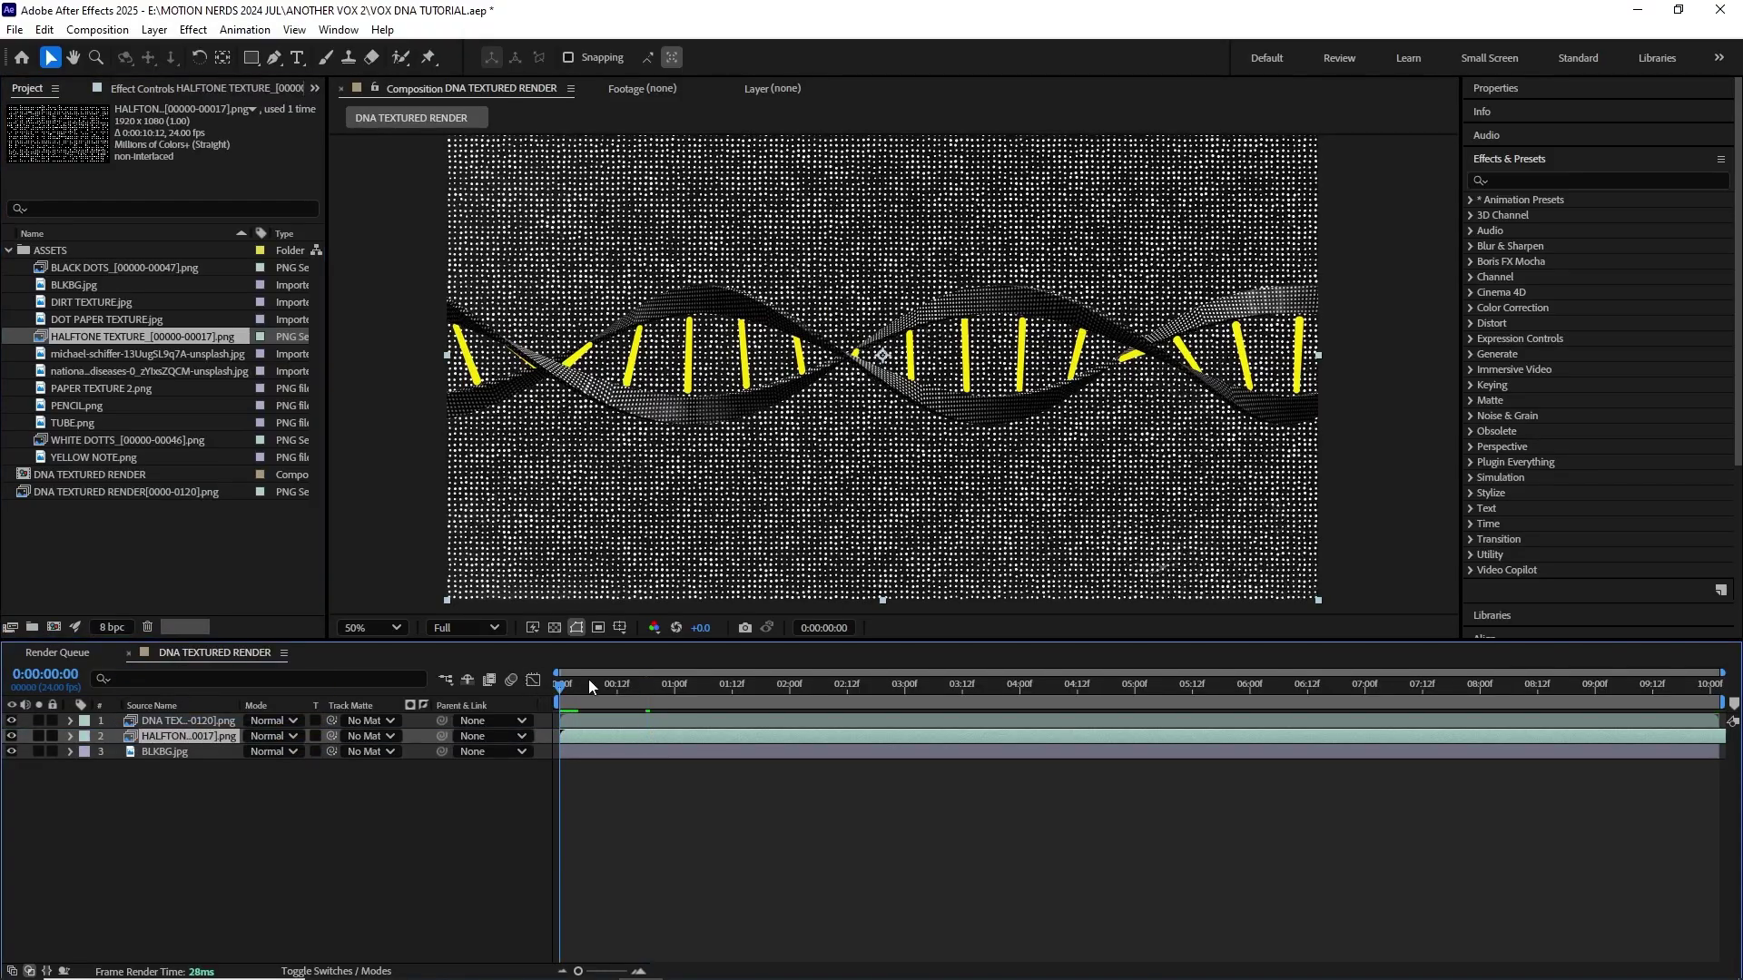
key(space)
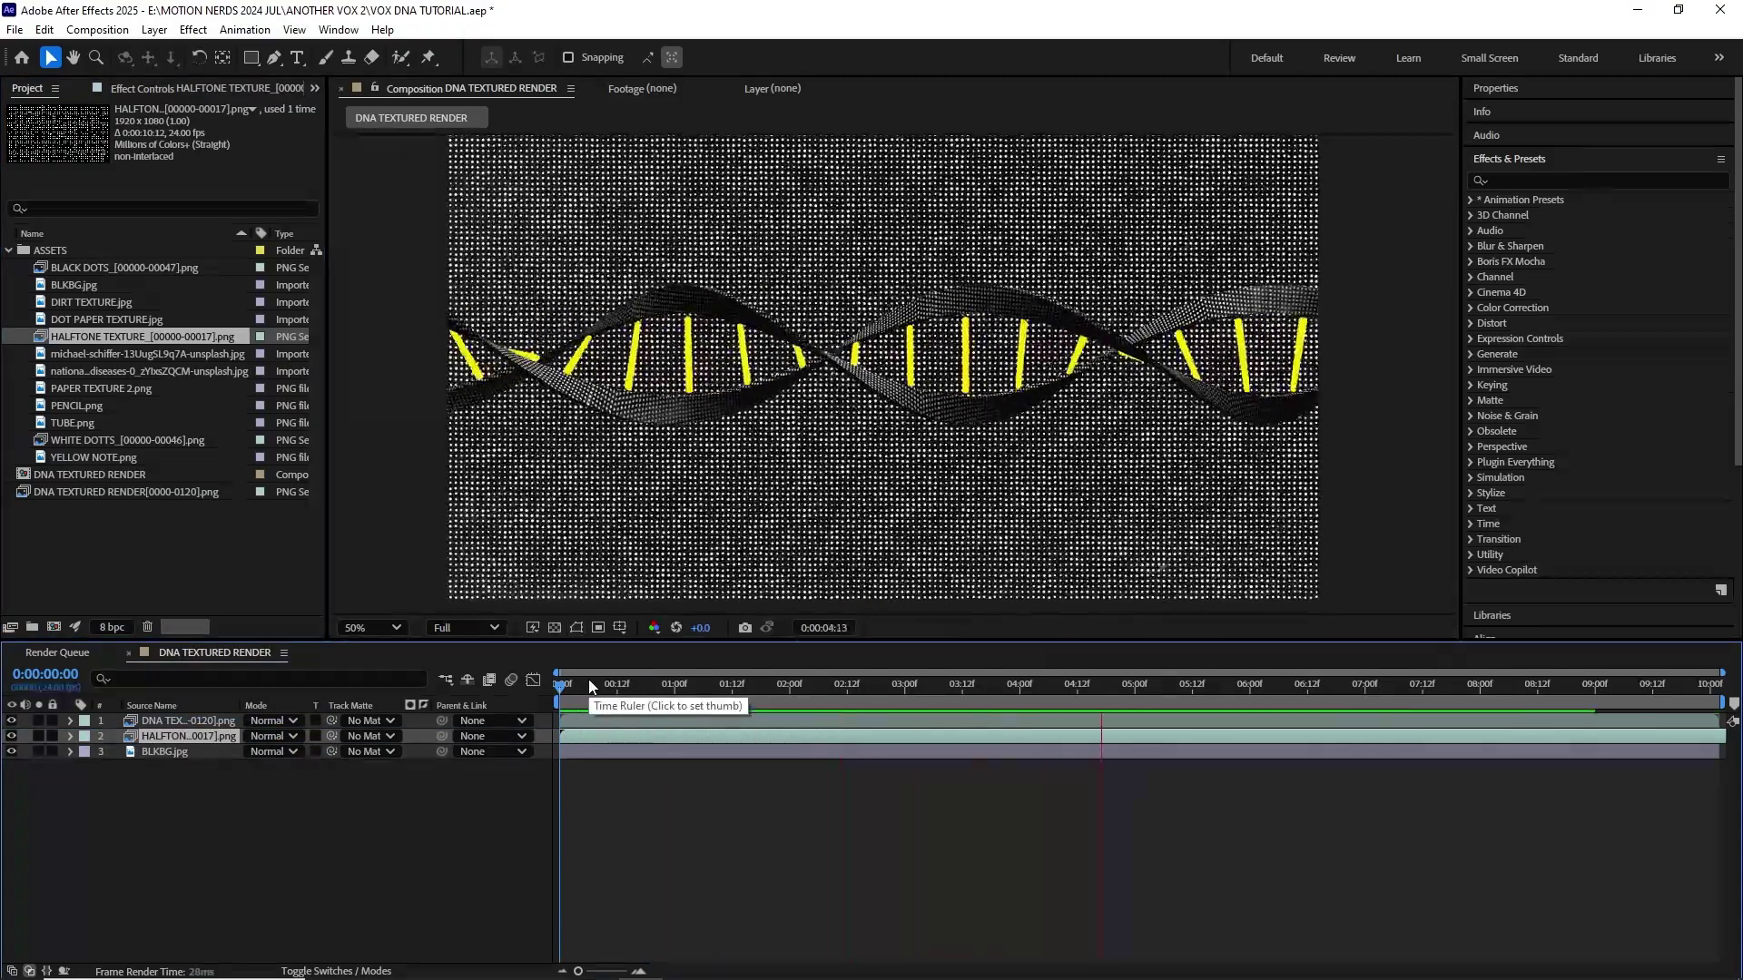
Step: Set the halftone layer's blend mode to Overlay and preview the result
click(277, 734)
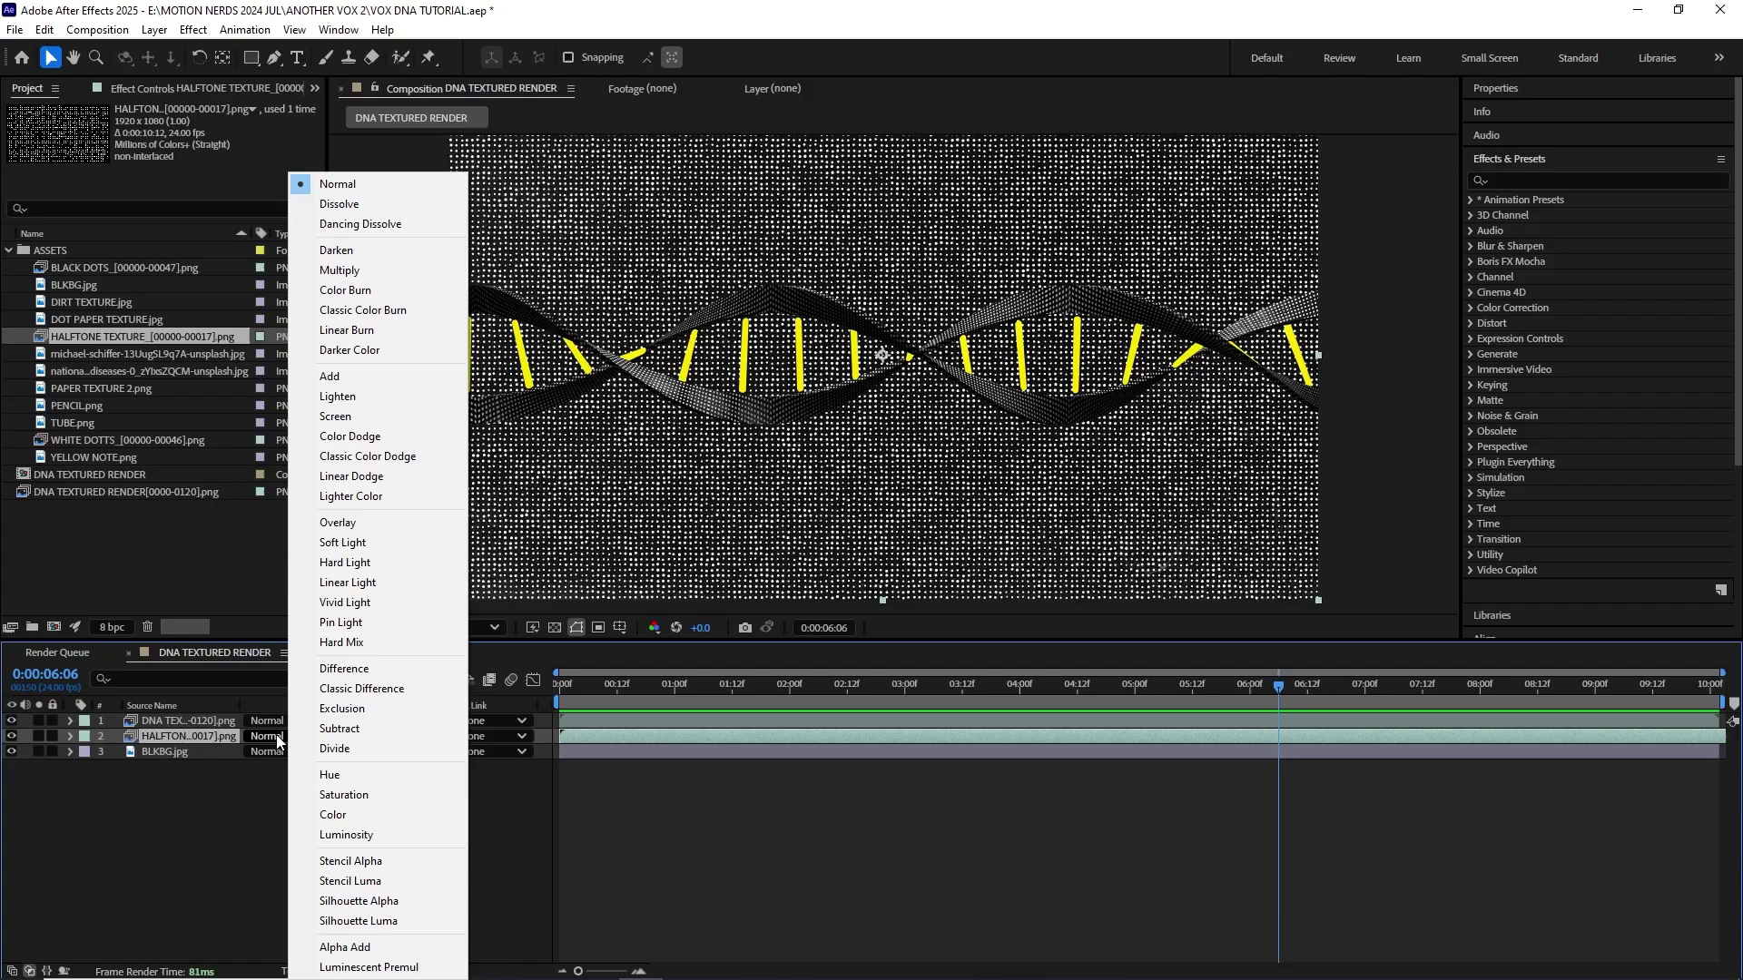
click(380, 521)
key(h)
drag(788, 380, 737, 416)
key(v)
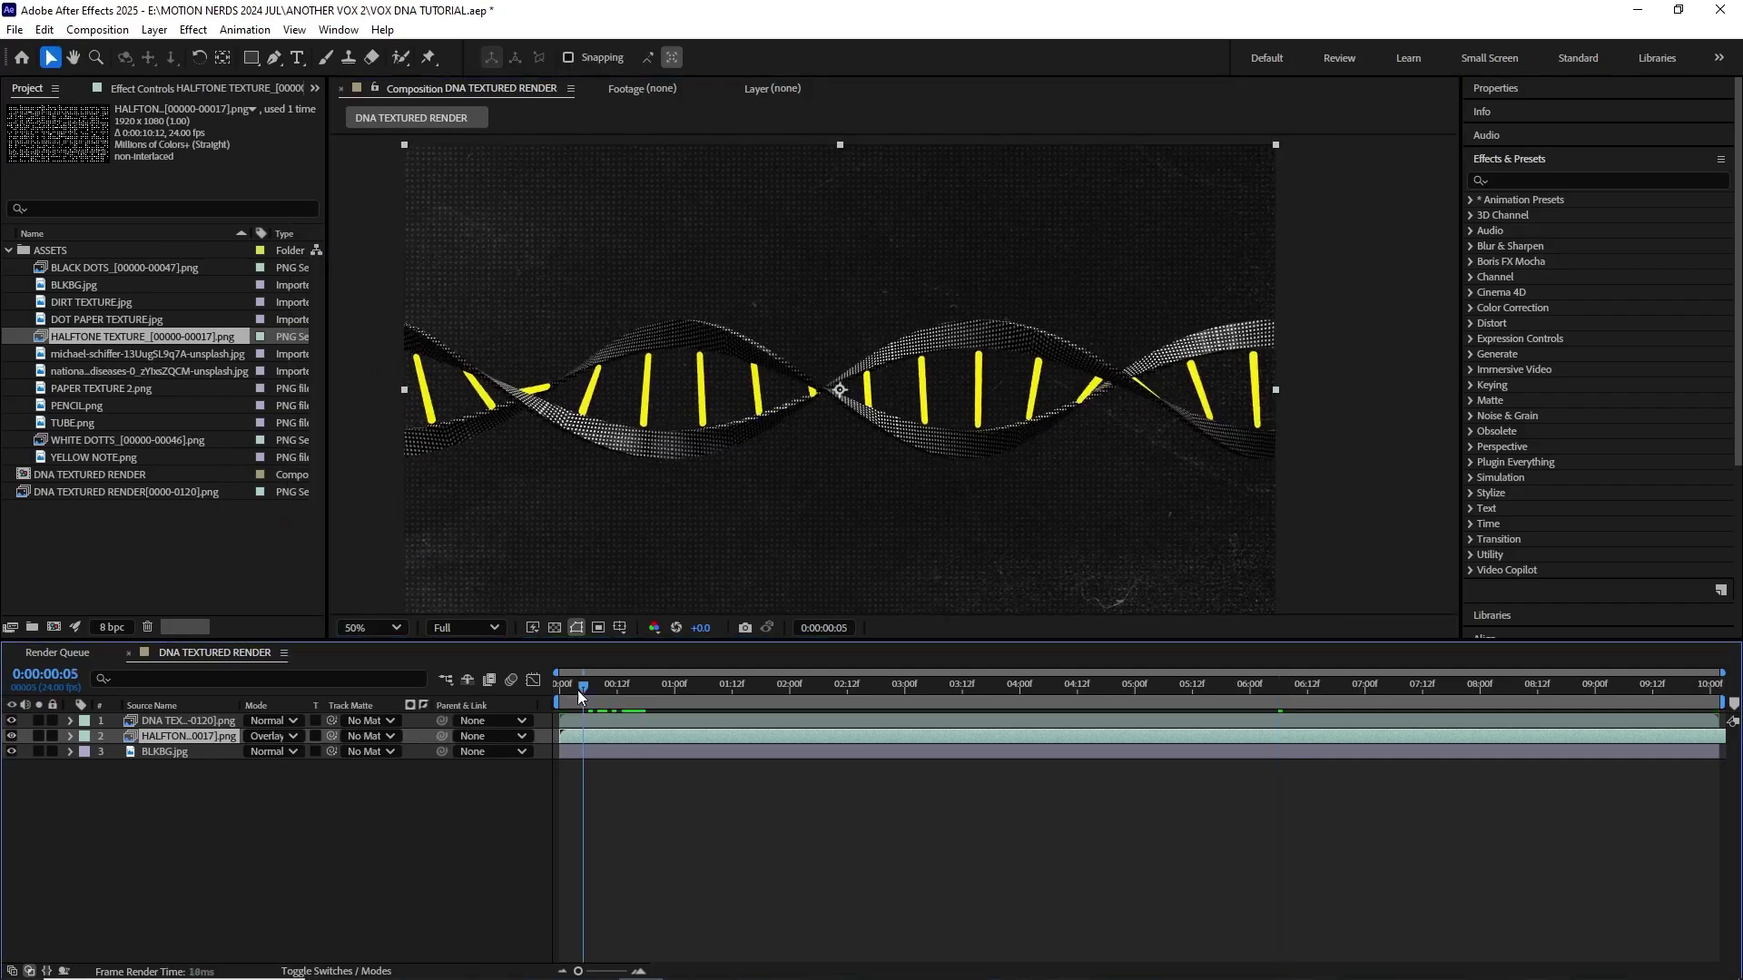
click(559, 685)
key(space)
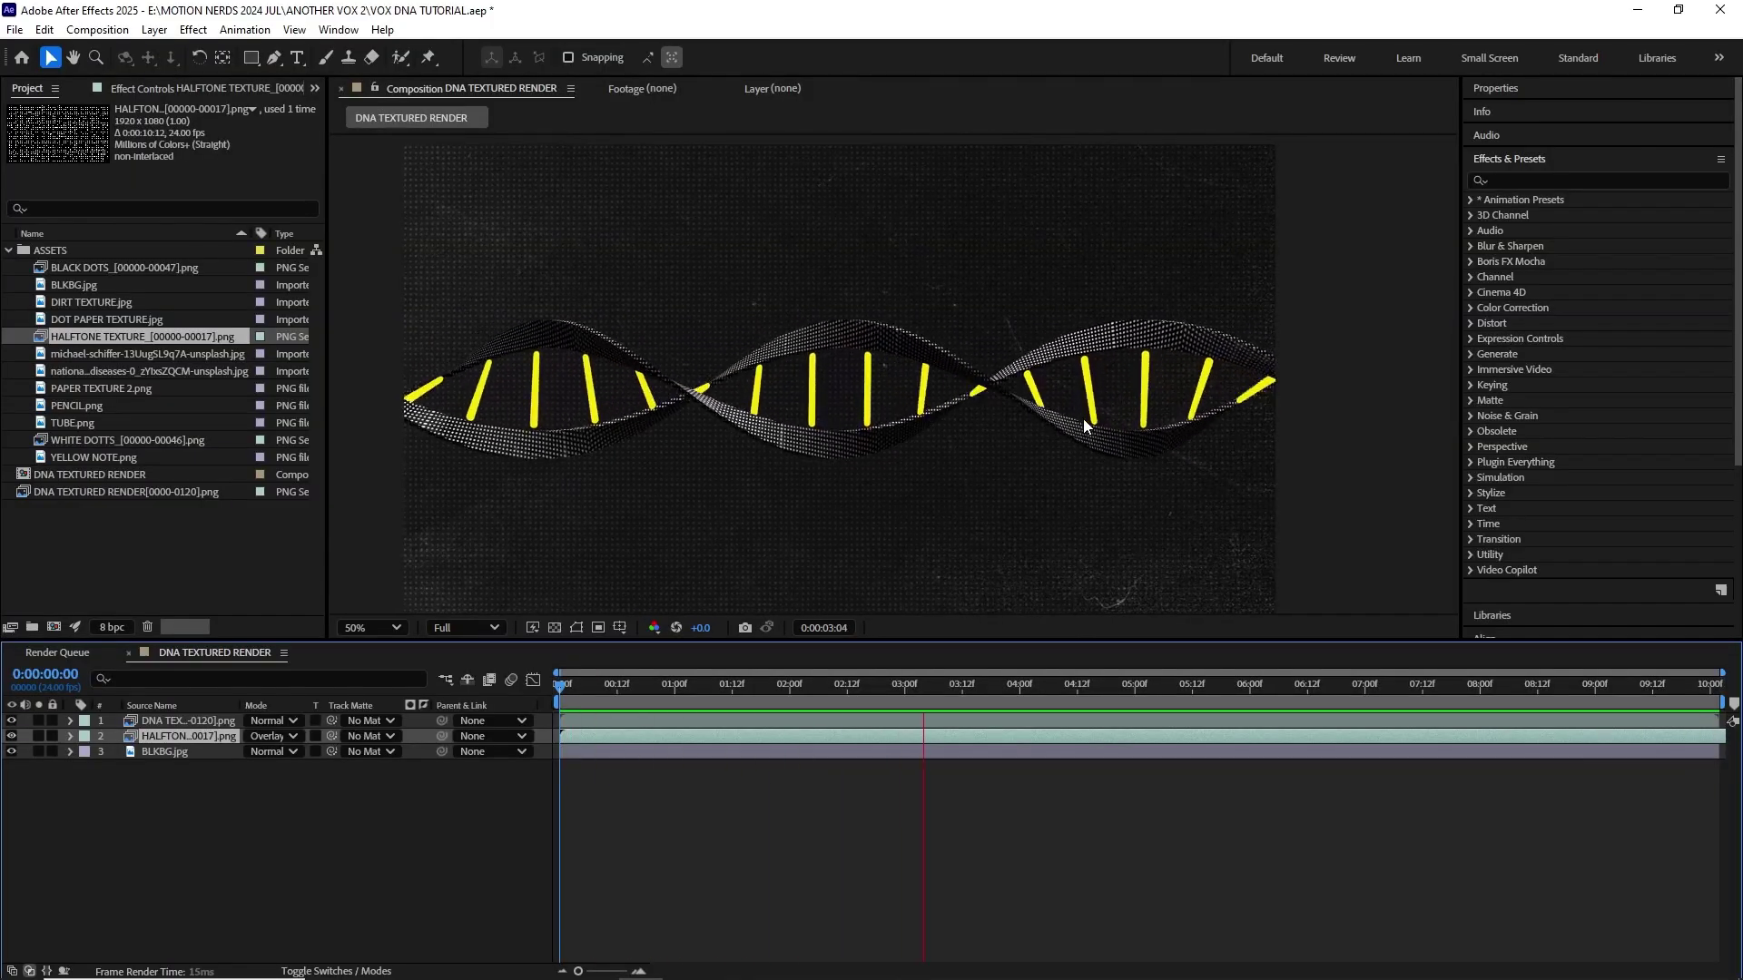
key(space)
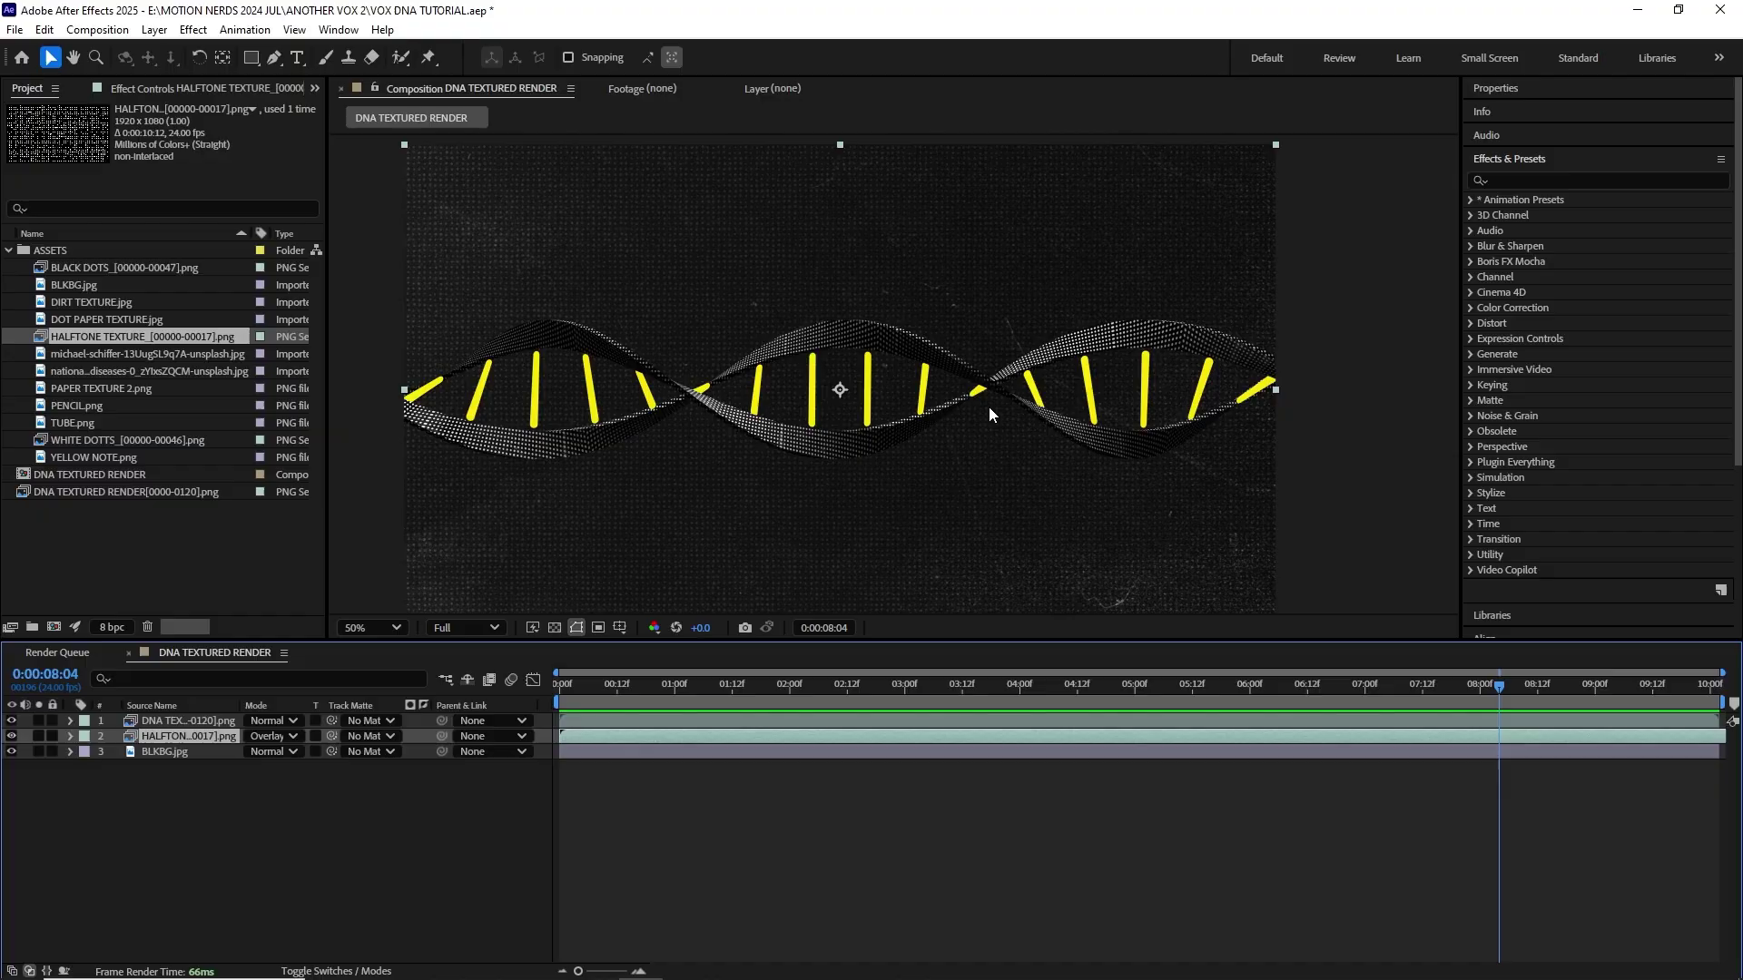
scroll(989, 408, up, 2)
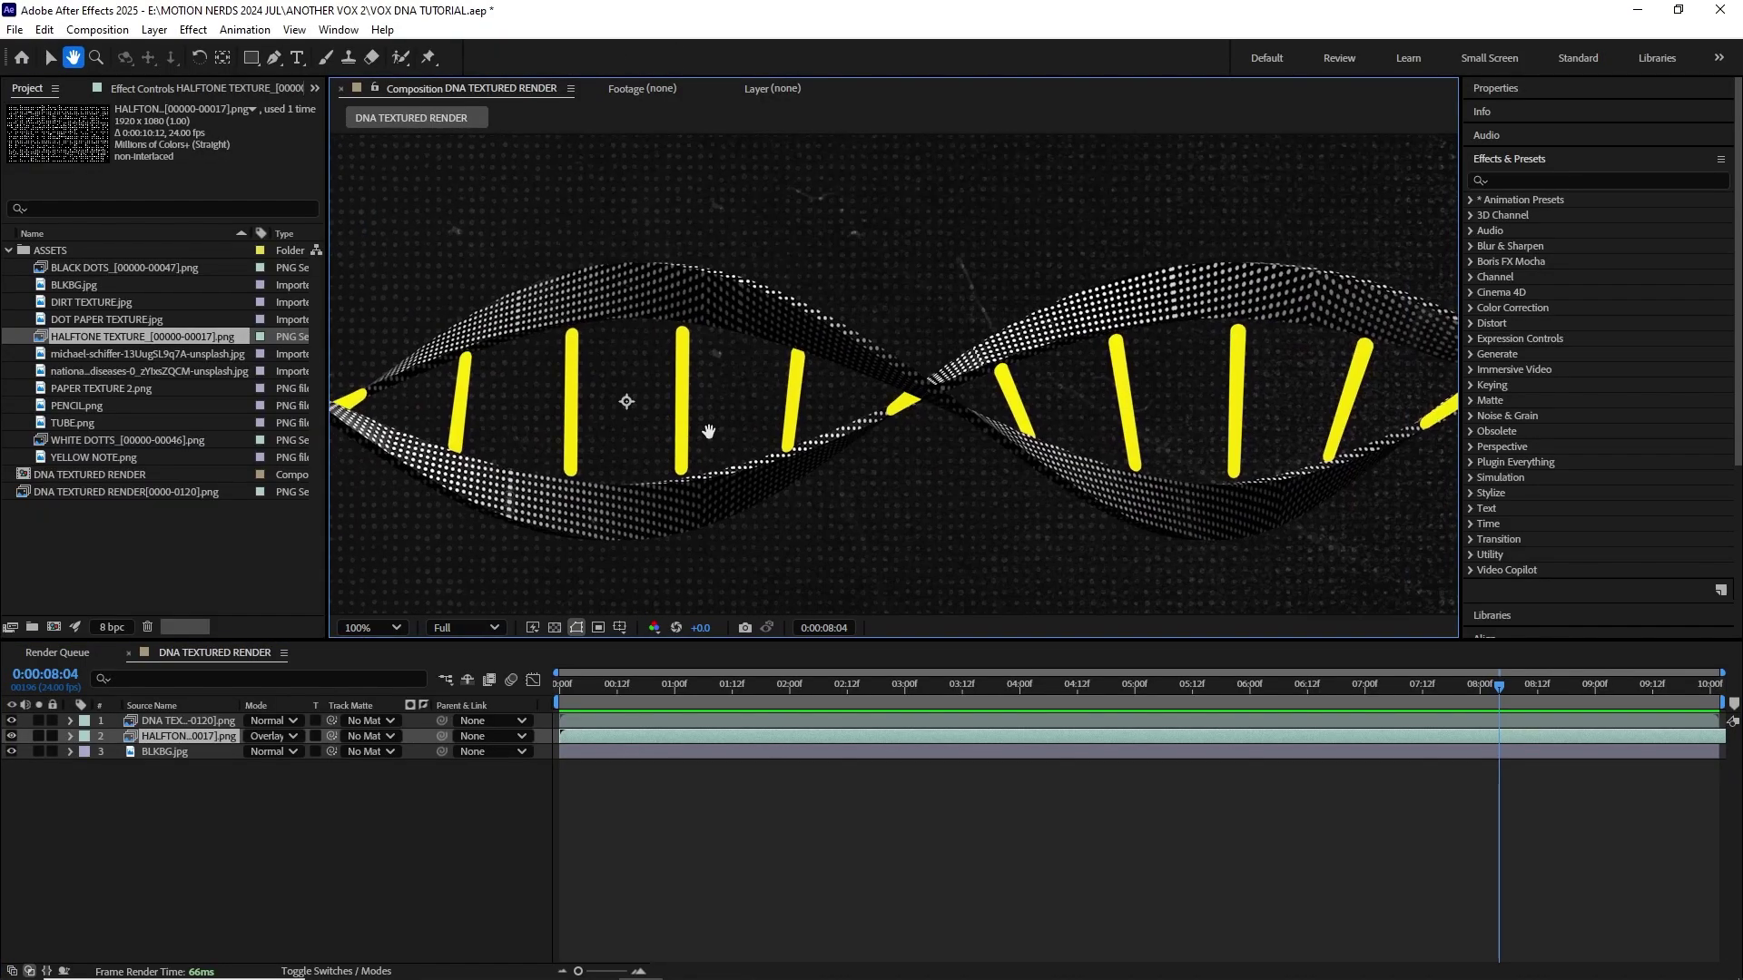
scroll(927, 470, down, 2)
Step: Apply Stylize > Roughen Edges to the DNA render layer with Border set to 2
drag(768, 417, 805, 399)
key(v)
click(186, 721)
click(194, 29)
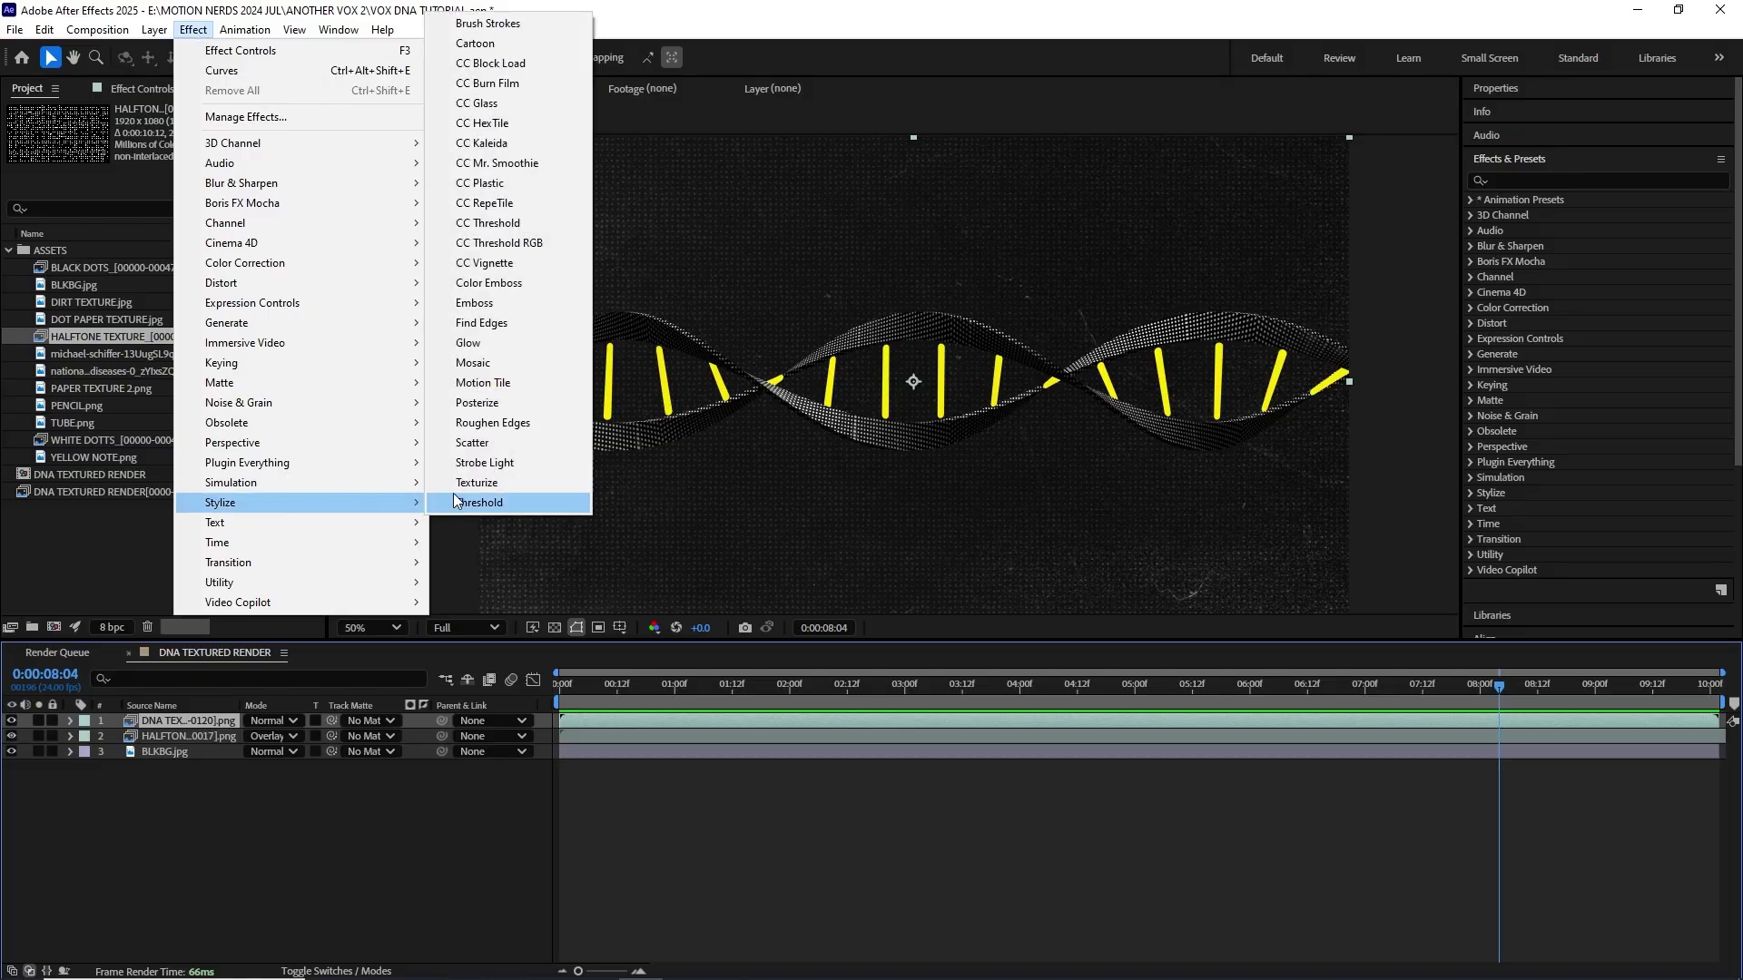
click(491, 422)
scroll(808, 433, up, 2)
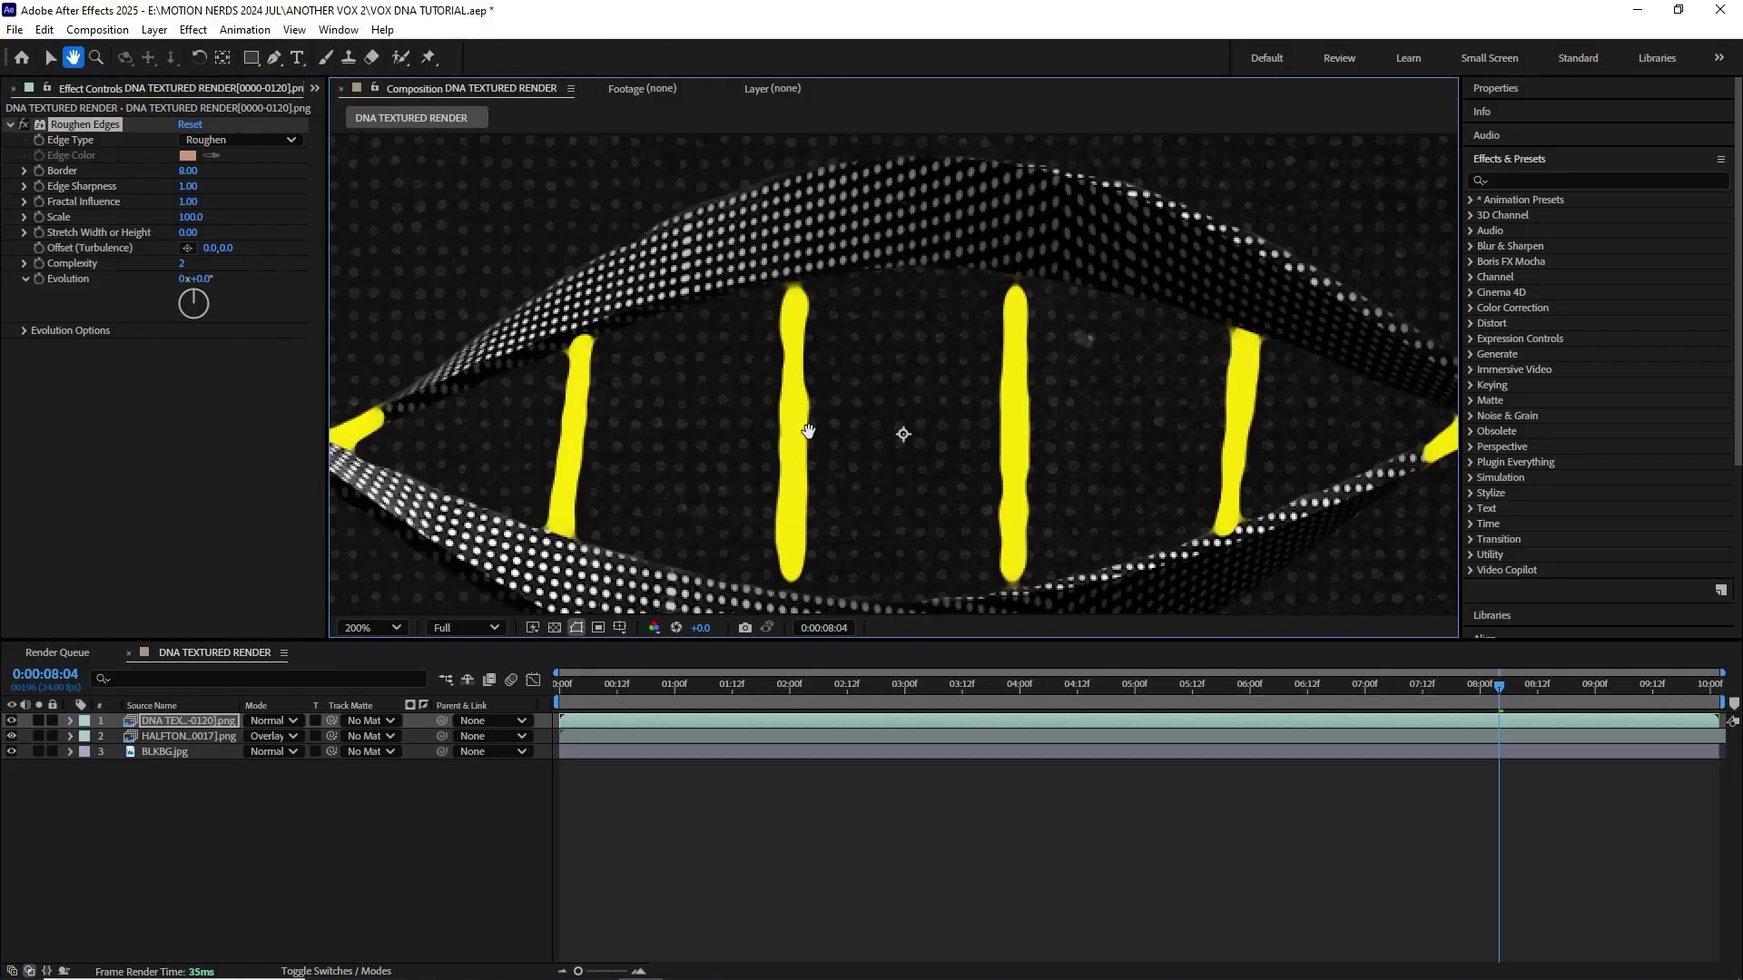
key(v)
click(188, 170)
text(2)
key(Return)
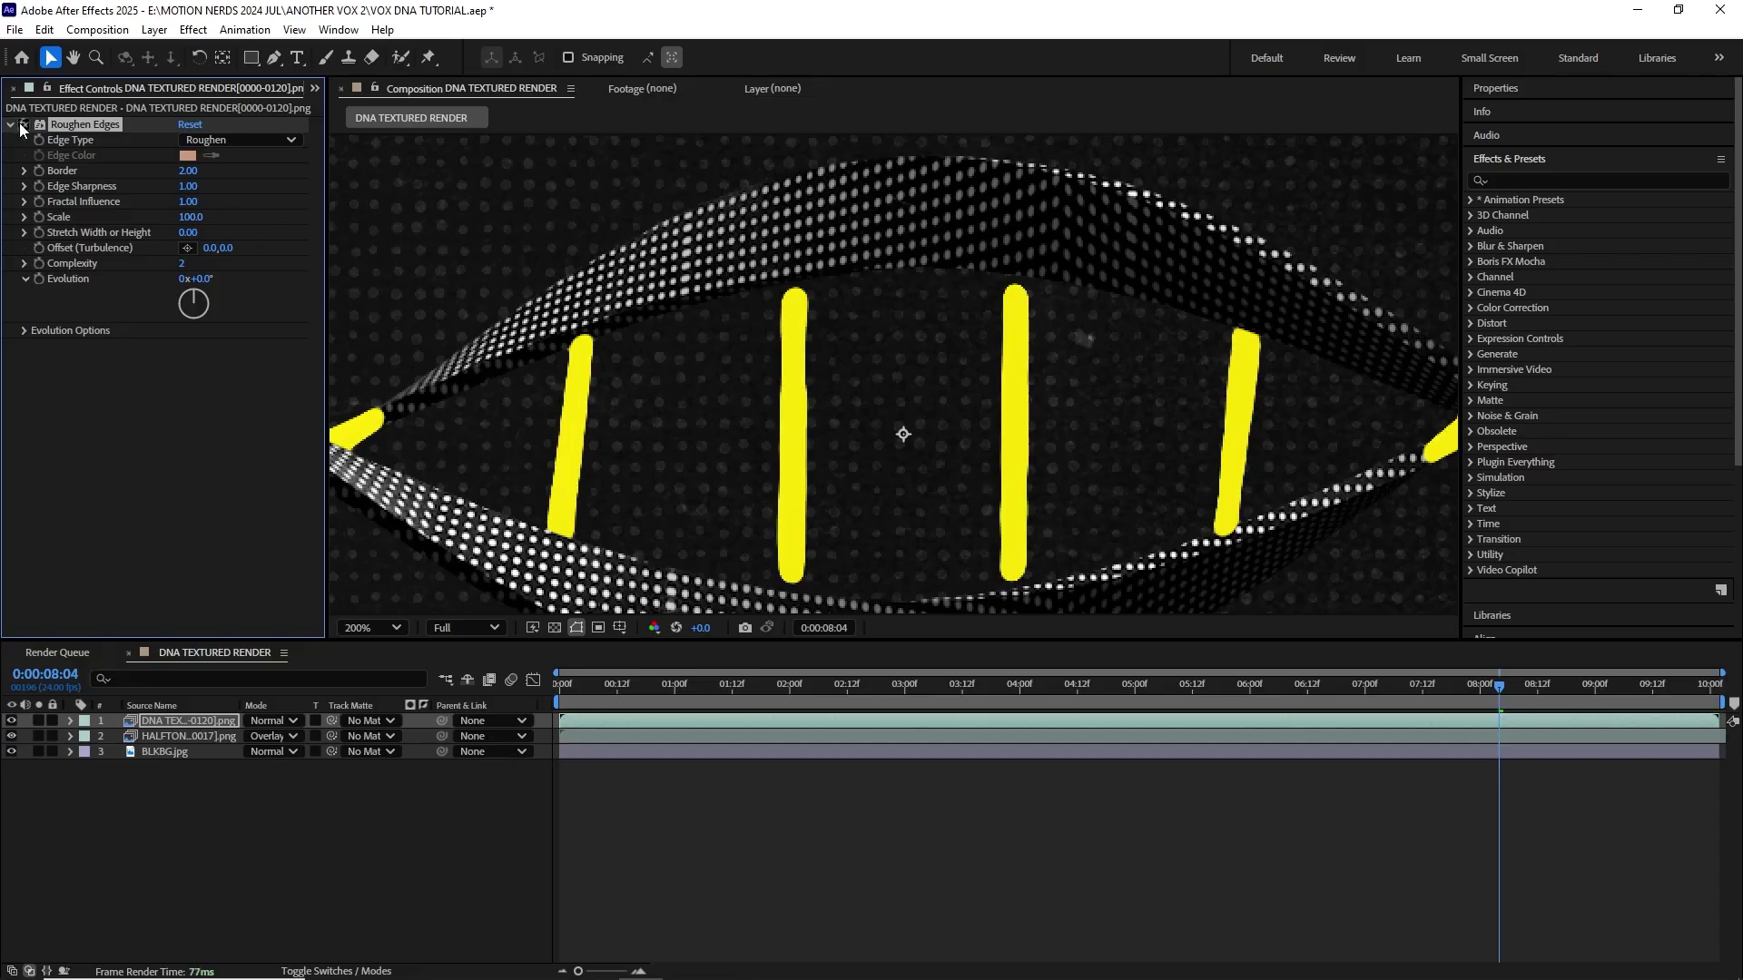
scroll(722, 403, down, 2)
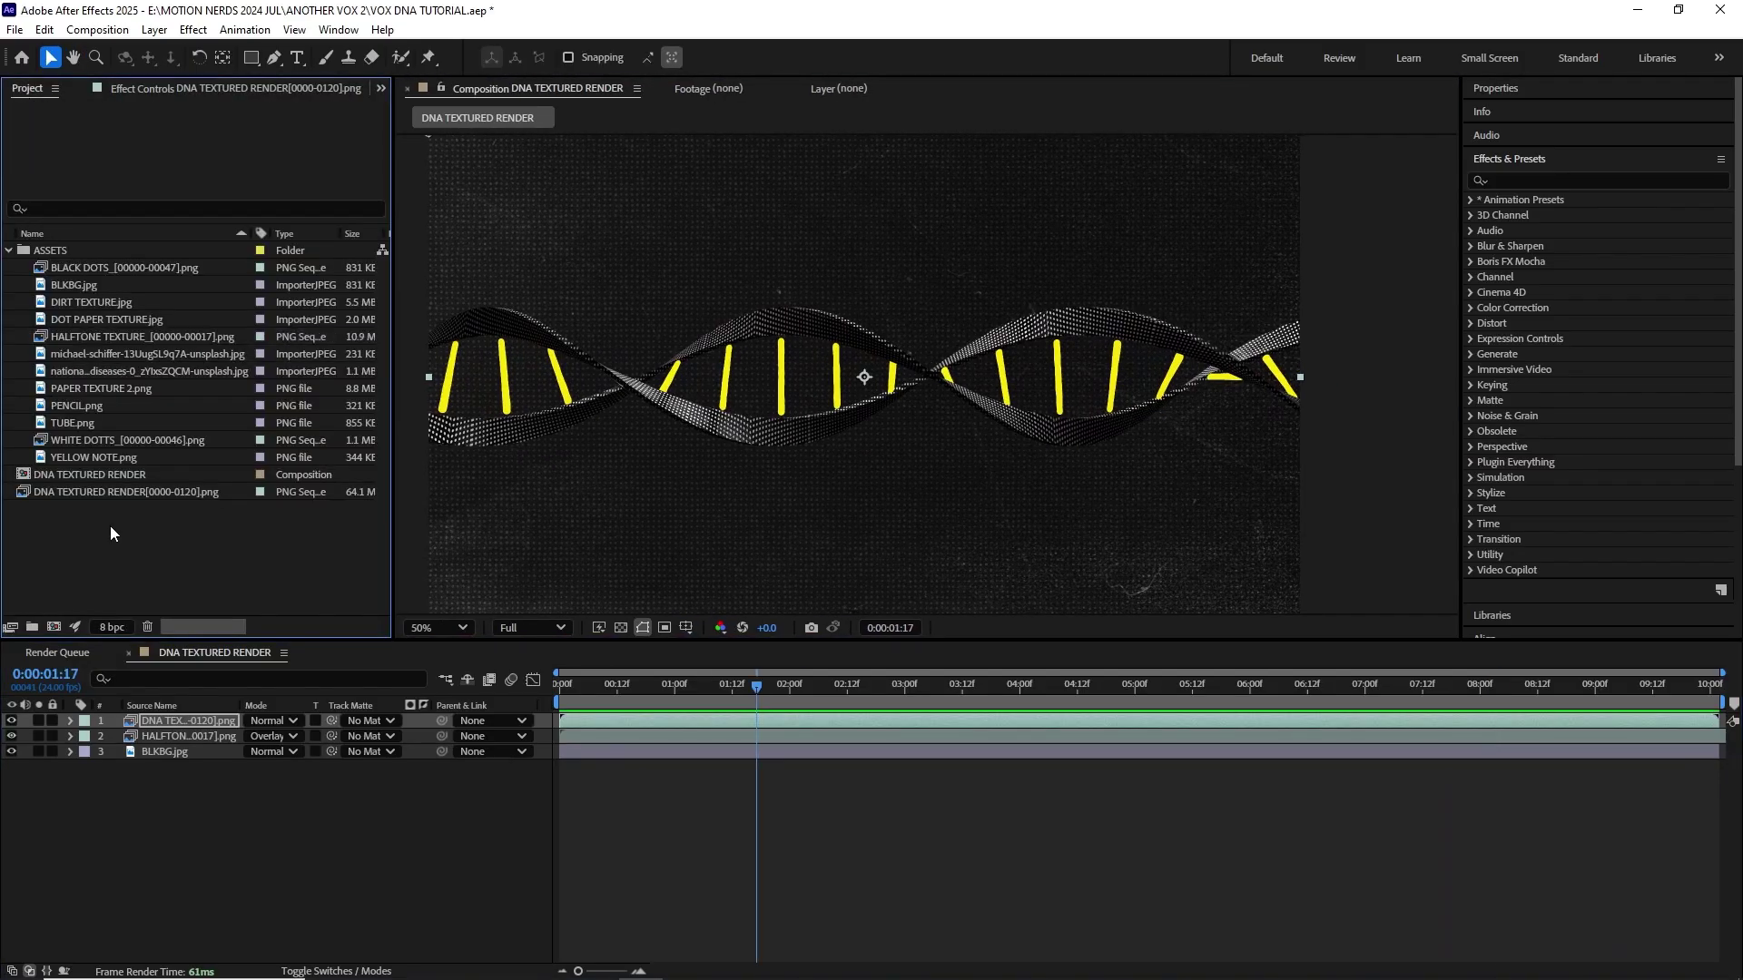
Step: Add DIRT TEXTURE.jpg as the top layer, blended in Screen mode
click(99, 303)
drag(83, 304, 273, 713)
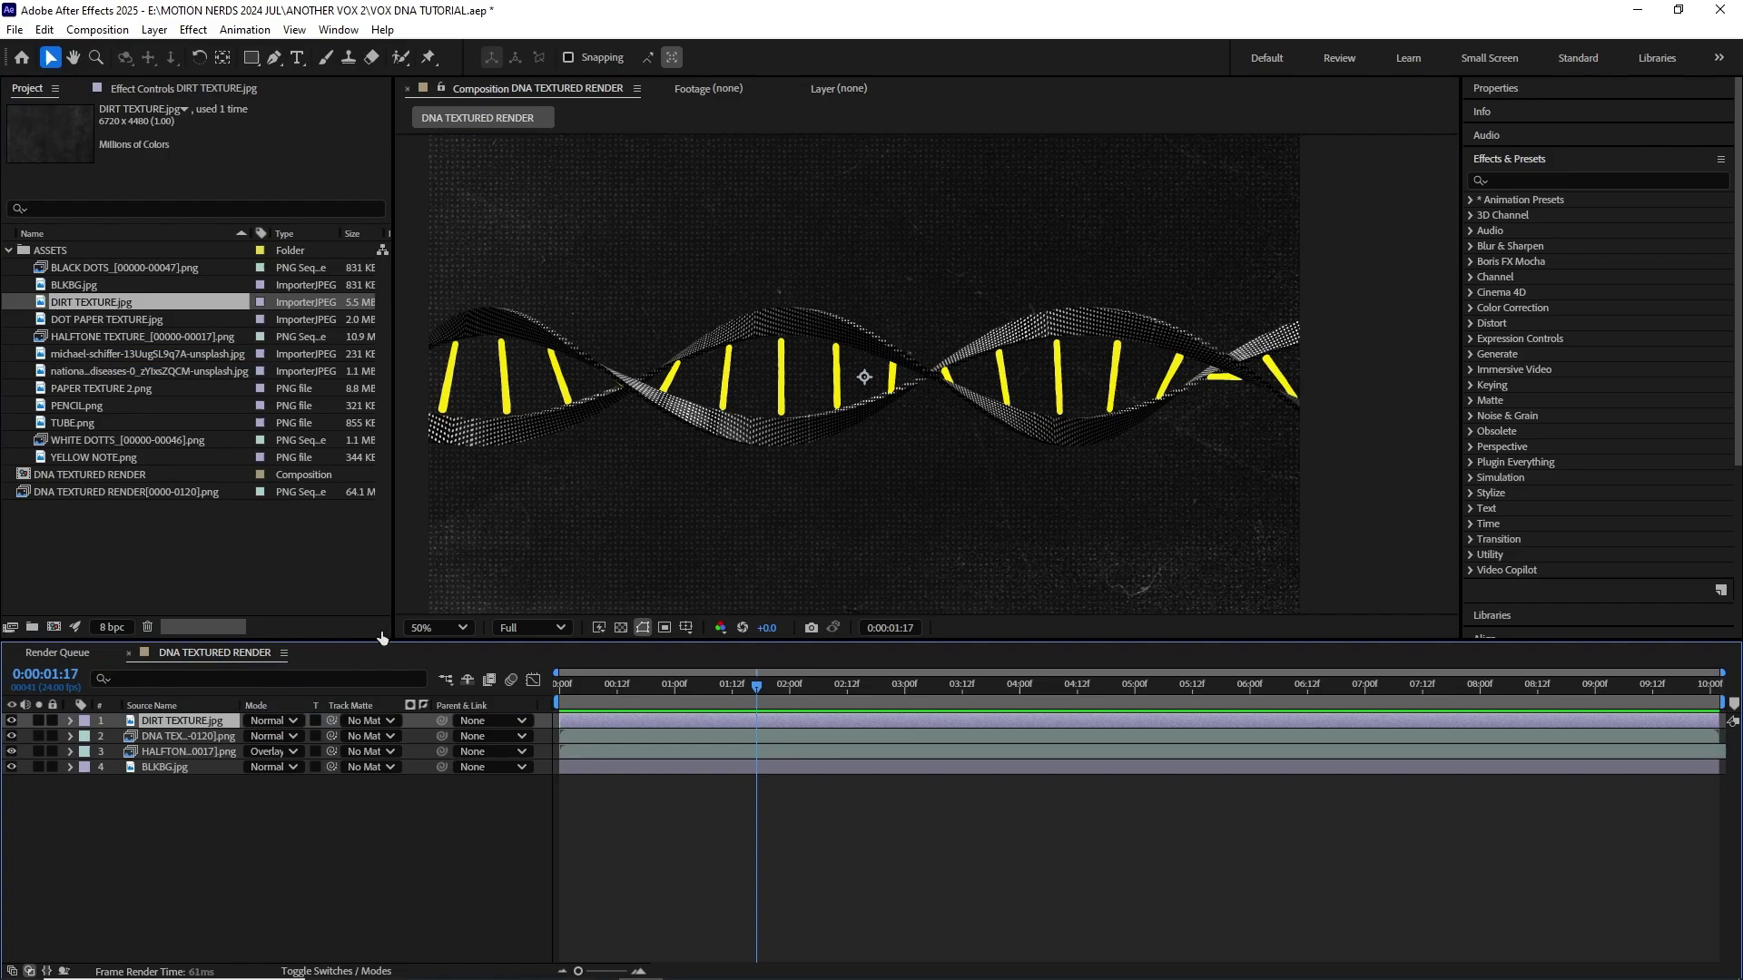
key(s)
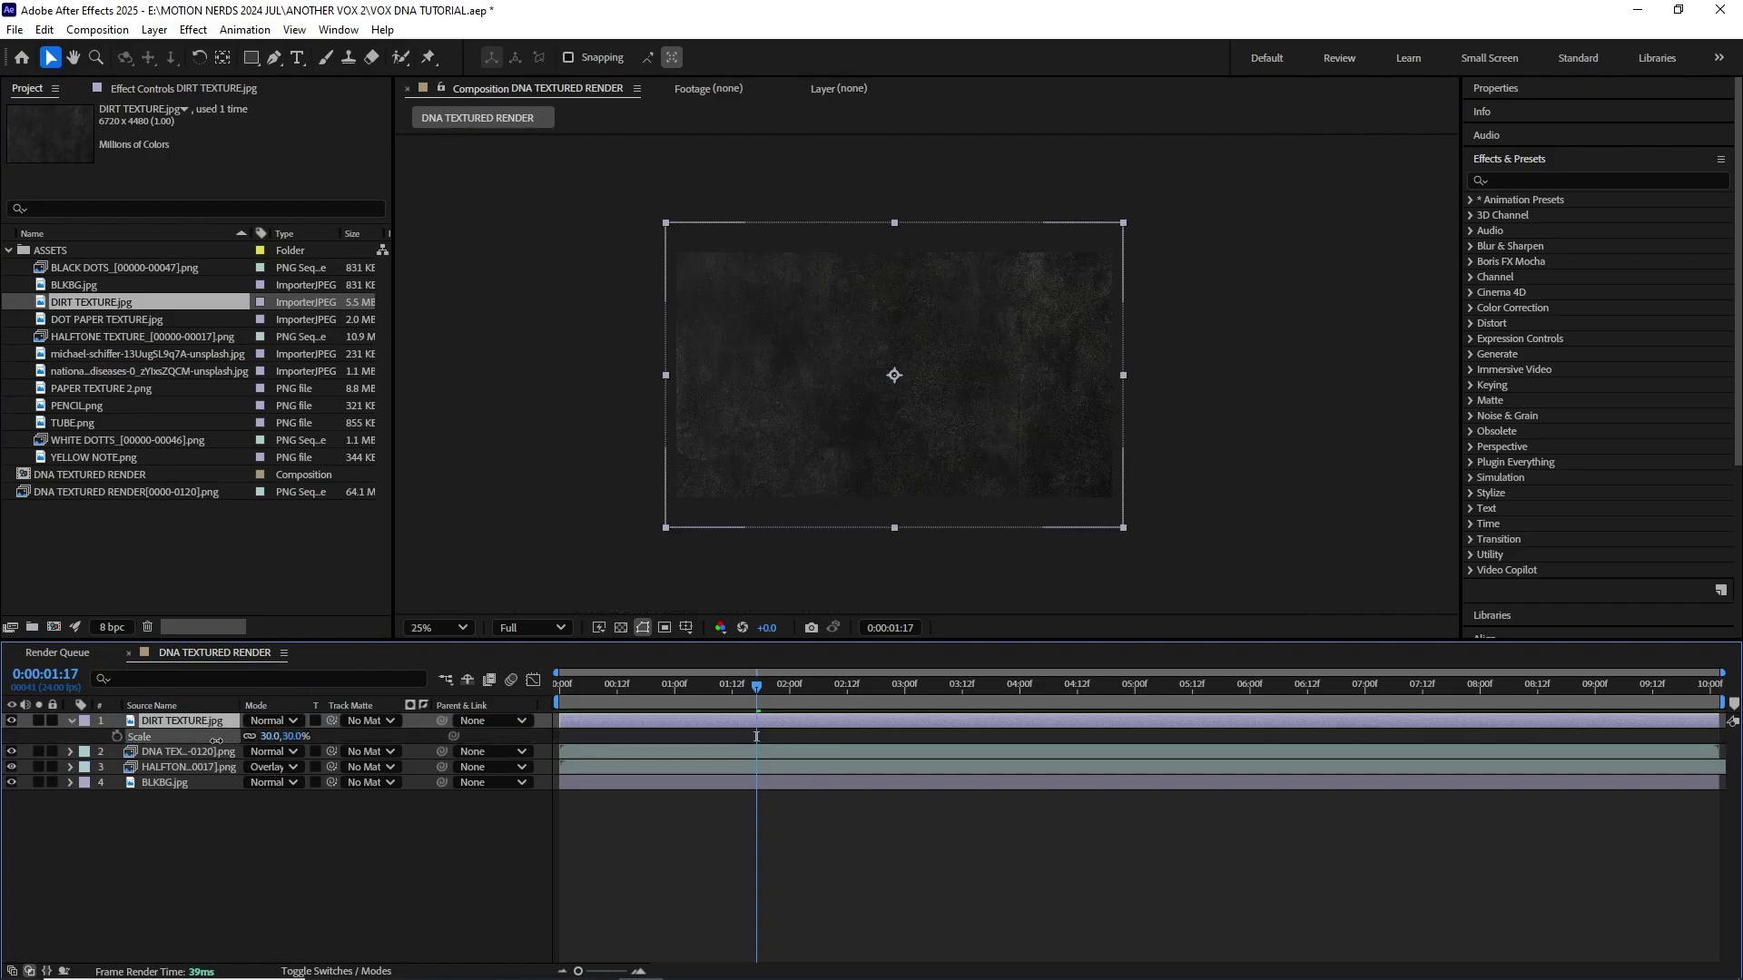
scroll(824, 495, up, 1)
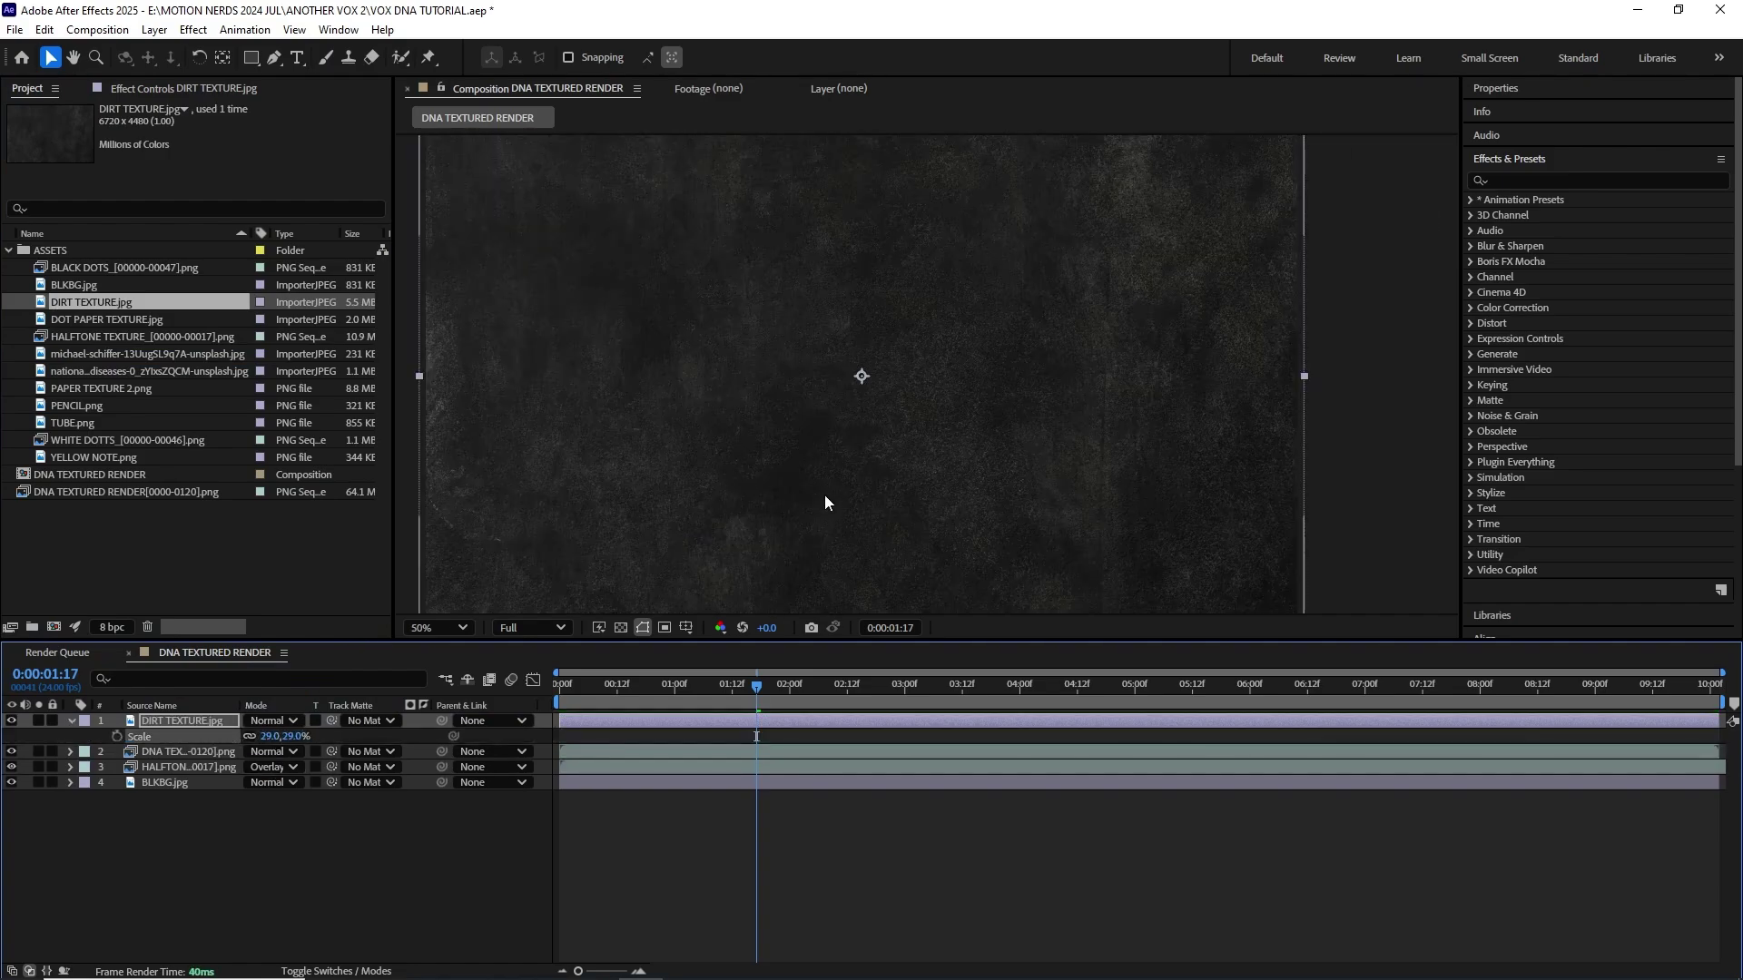
click(272, 721)
click(358, 506)
Step: Darken the dirt texture with an S-shaped Curves effect and compare it on and off
click(194, 28)
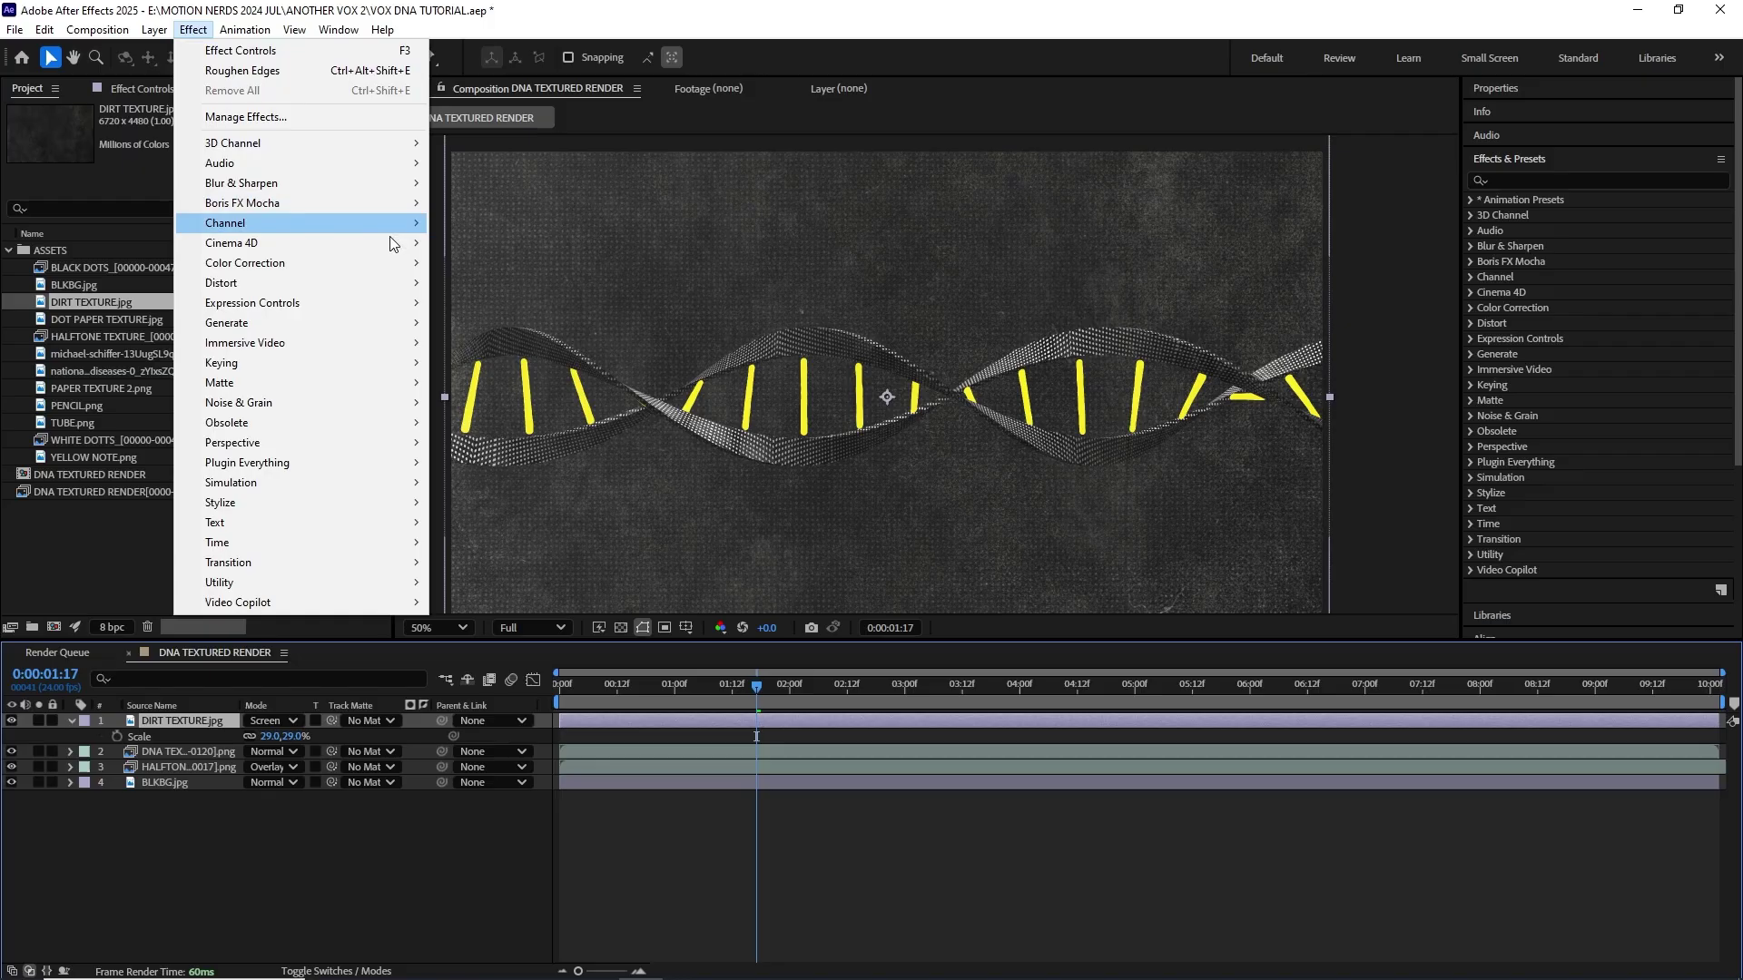
click(539, 548)
drag(205, 258, 202, 242)
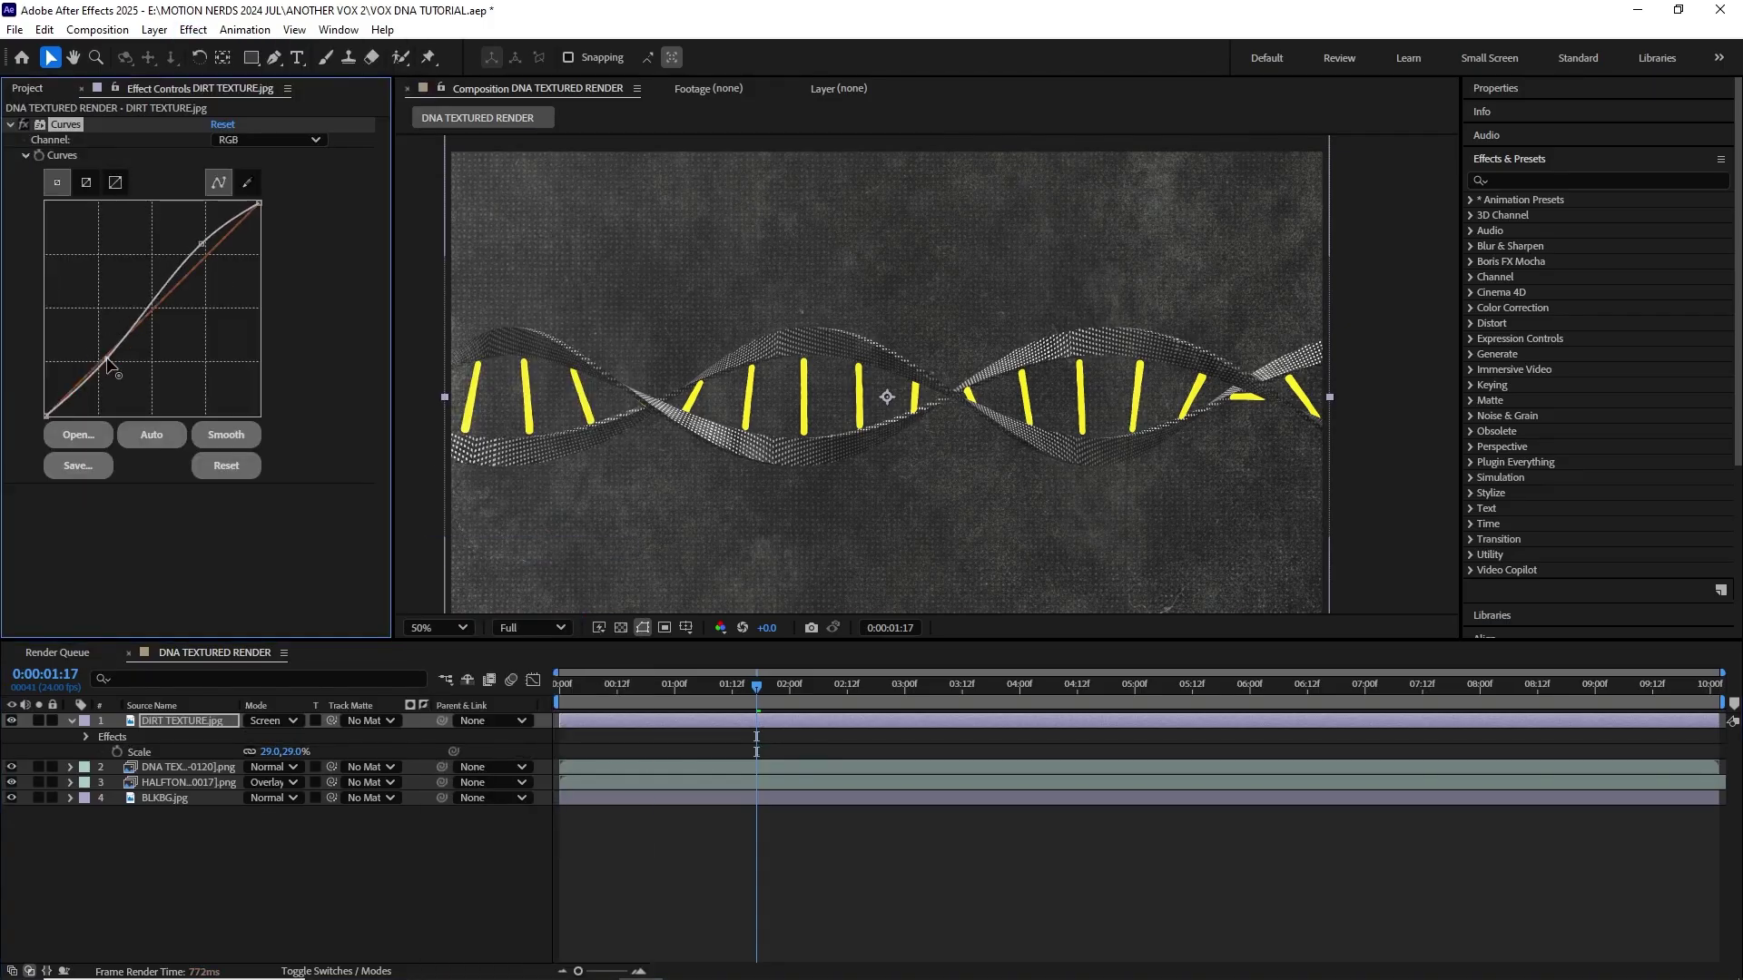
drag(109, 354, 125, 388)
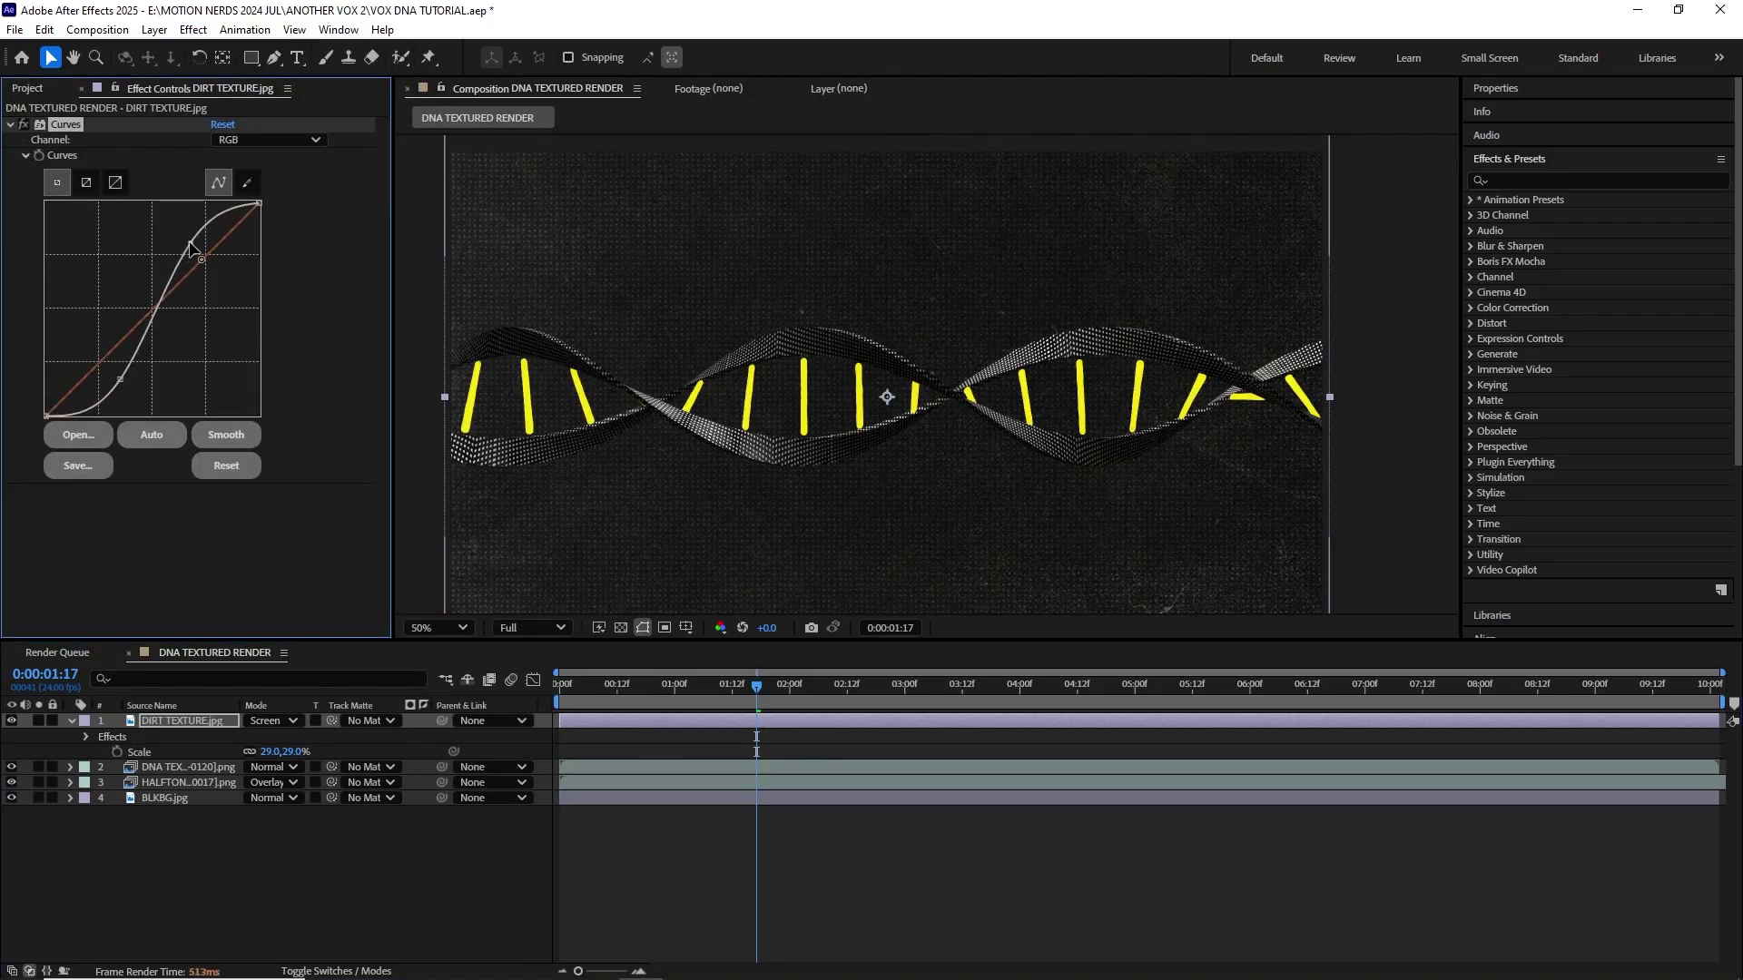
drag(577, 451, 492, 492)
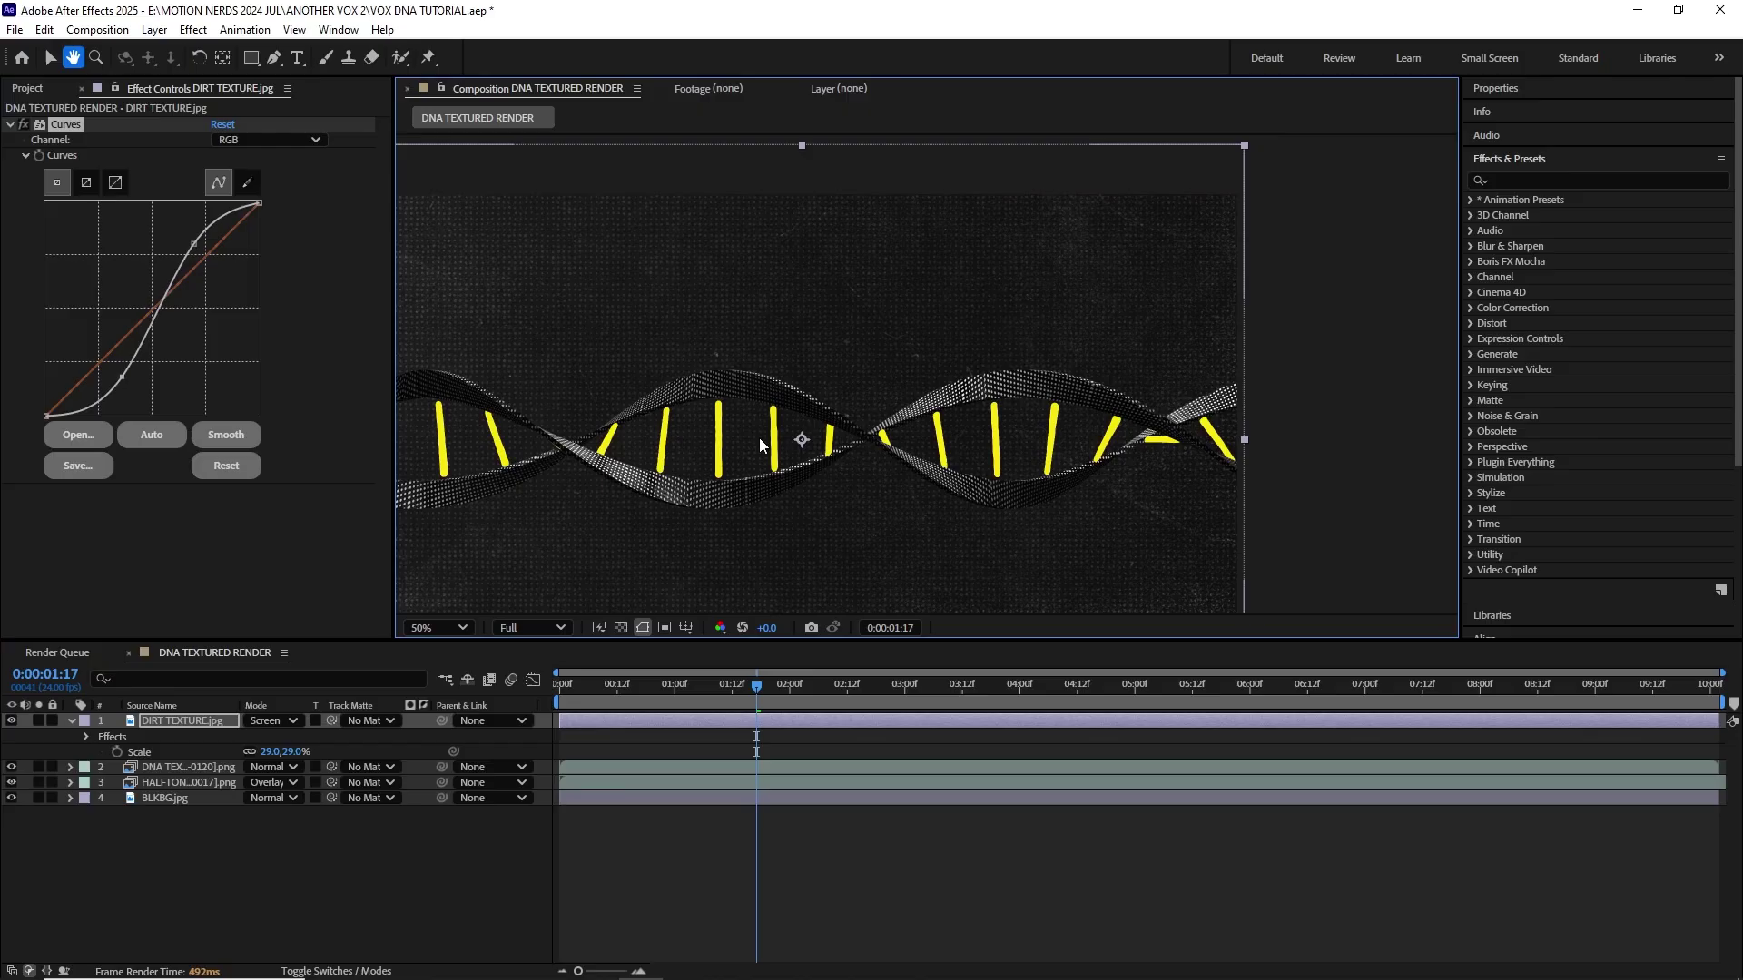
click(12, 721)
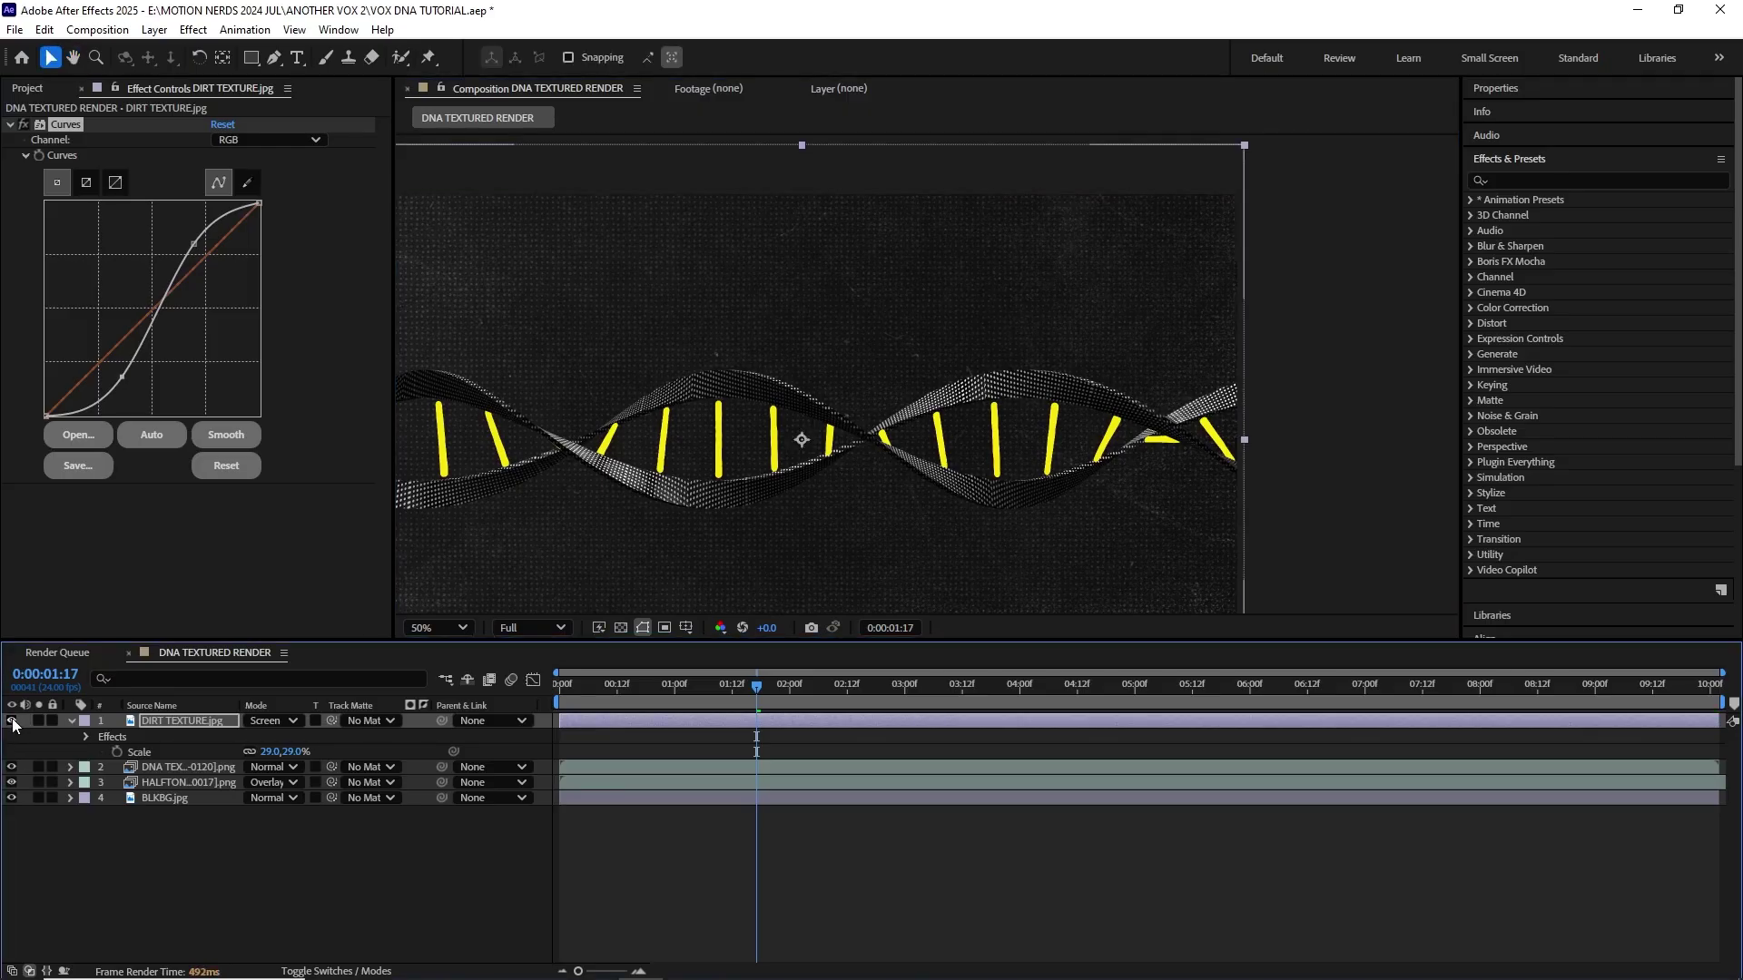
click(12, 717)
click(12, 718)
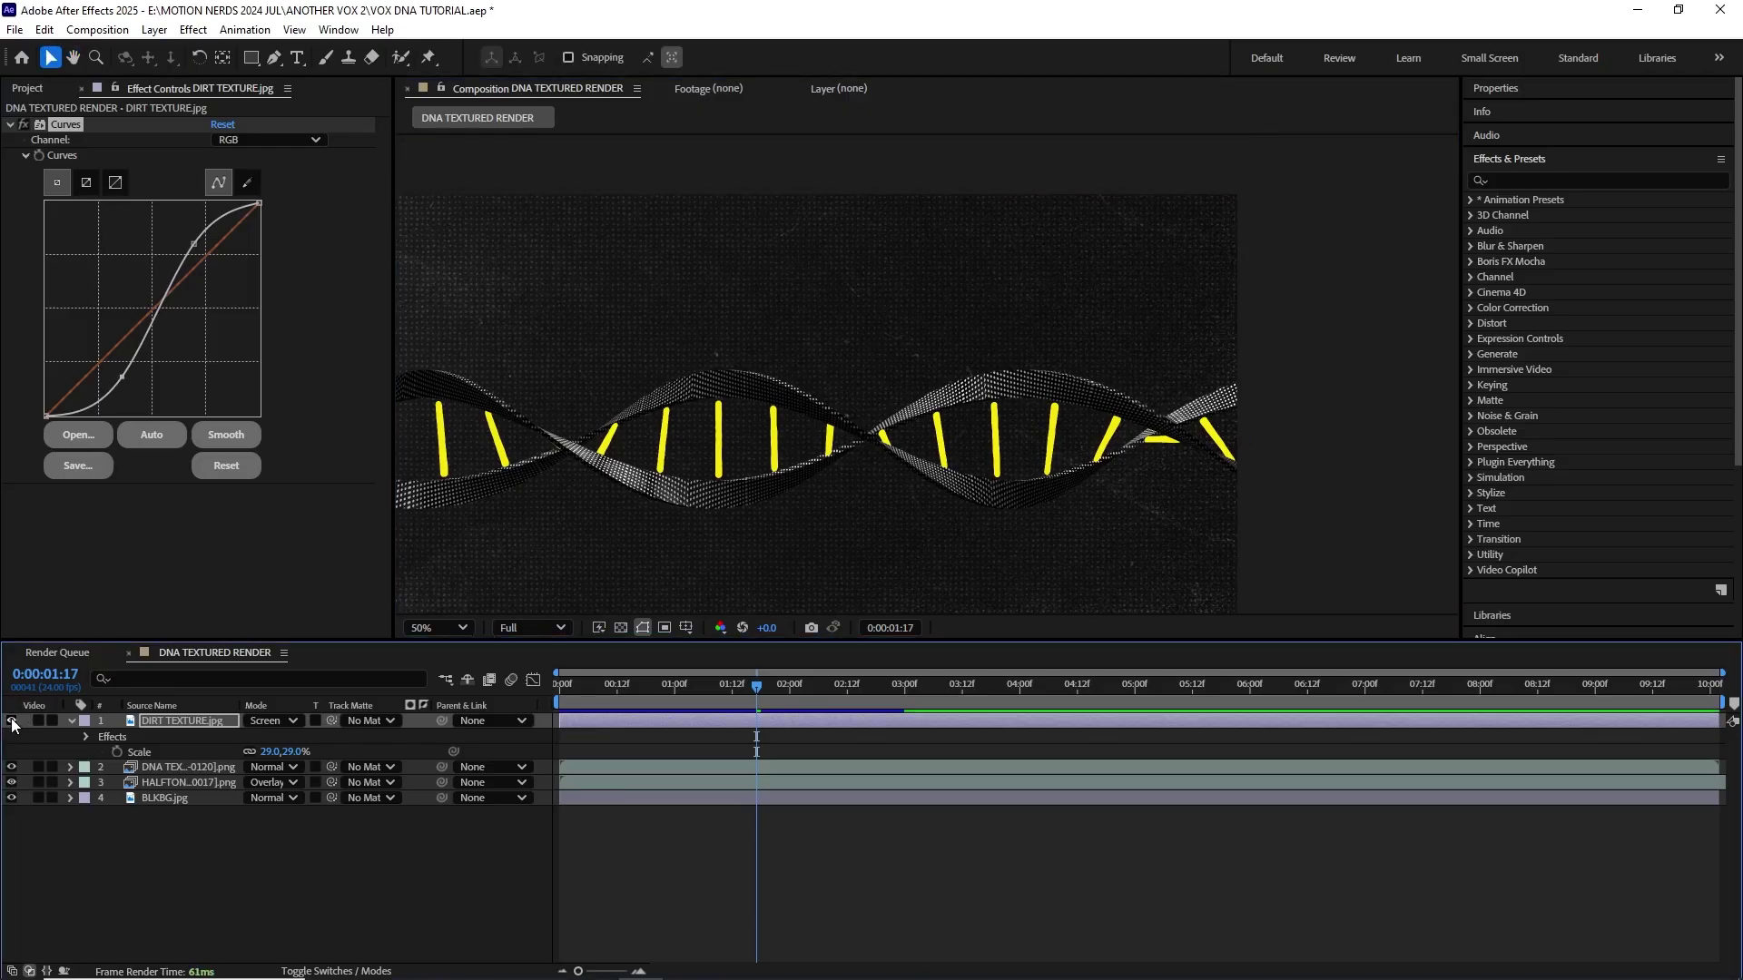
click(12, 718)
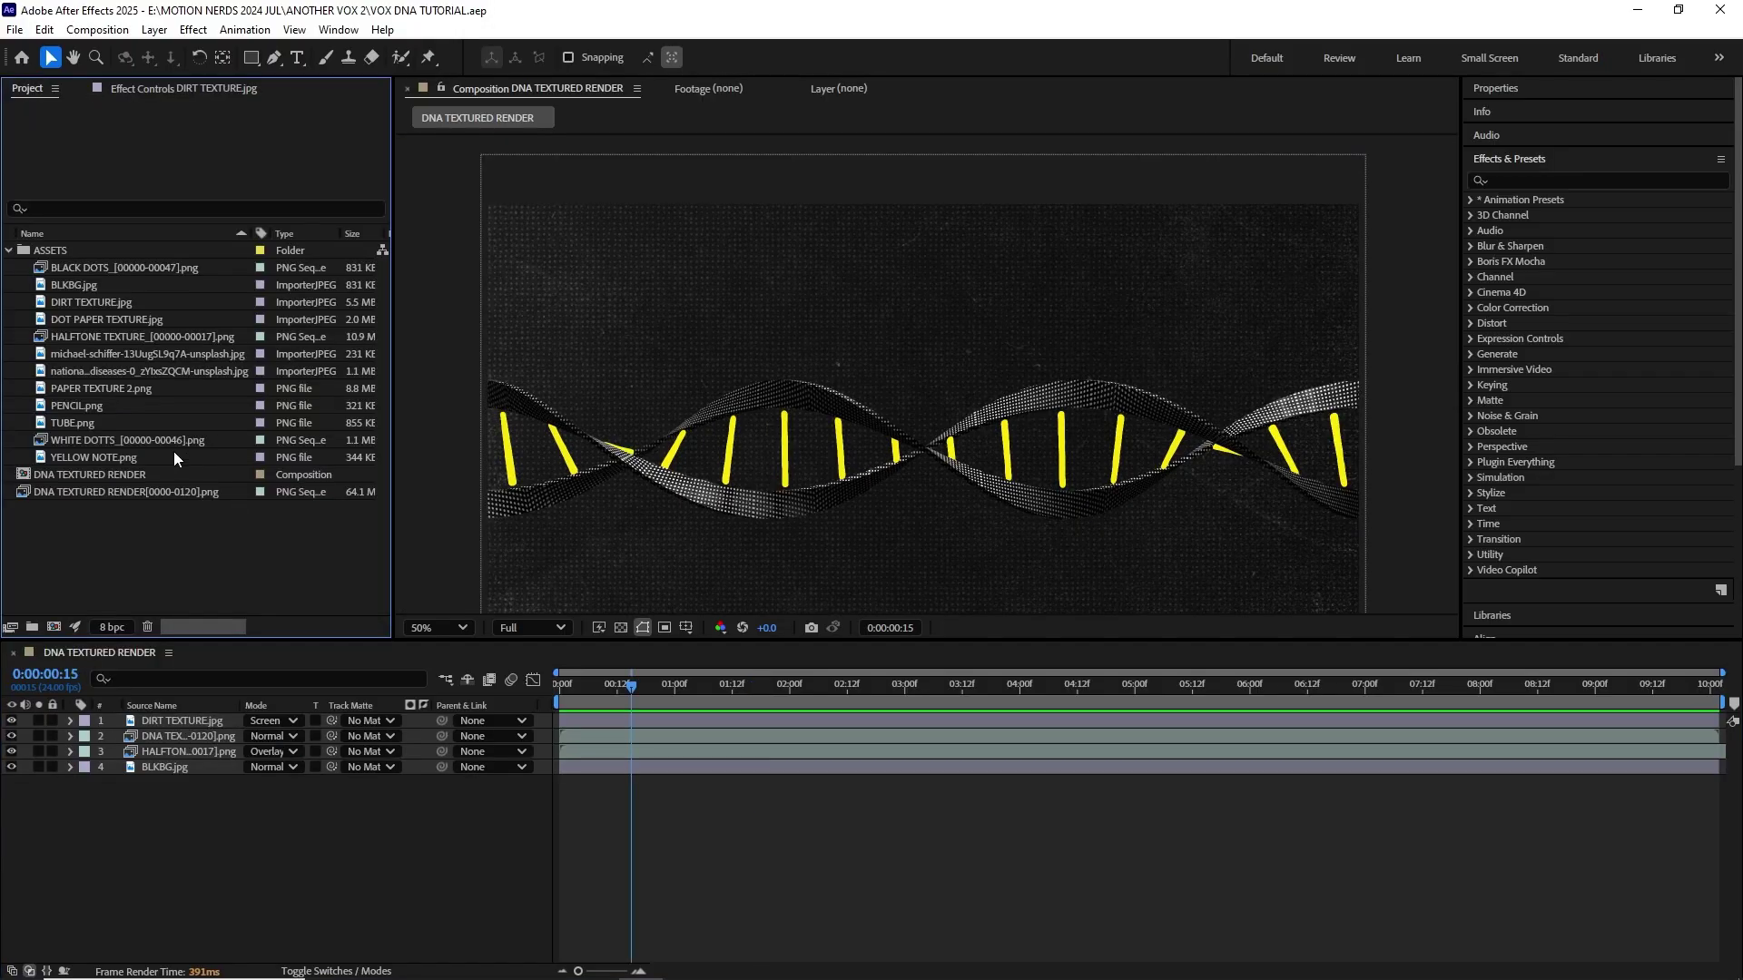
Step: Add the WHITE DOTTS footage as a layer and preview the comp from the start
click(176, 440)
drag(165, 438, 187, 725)
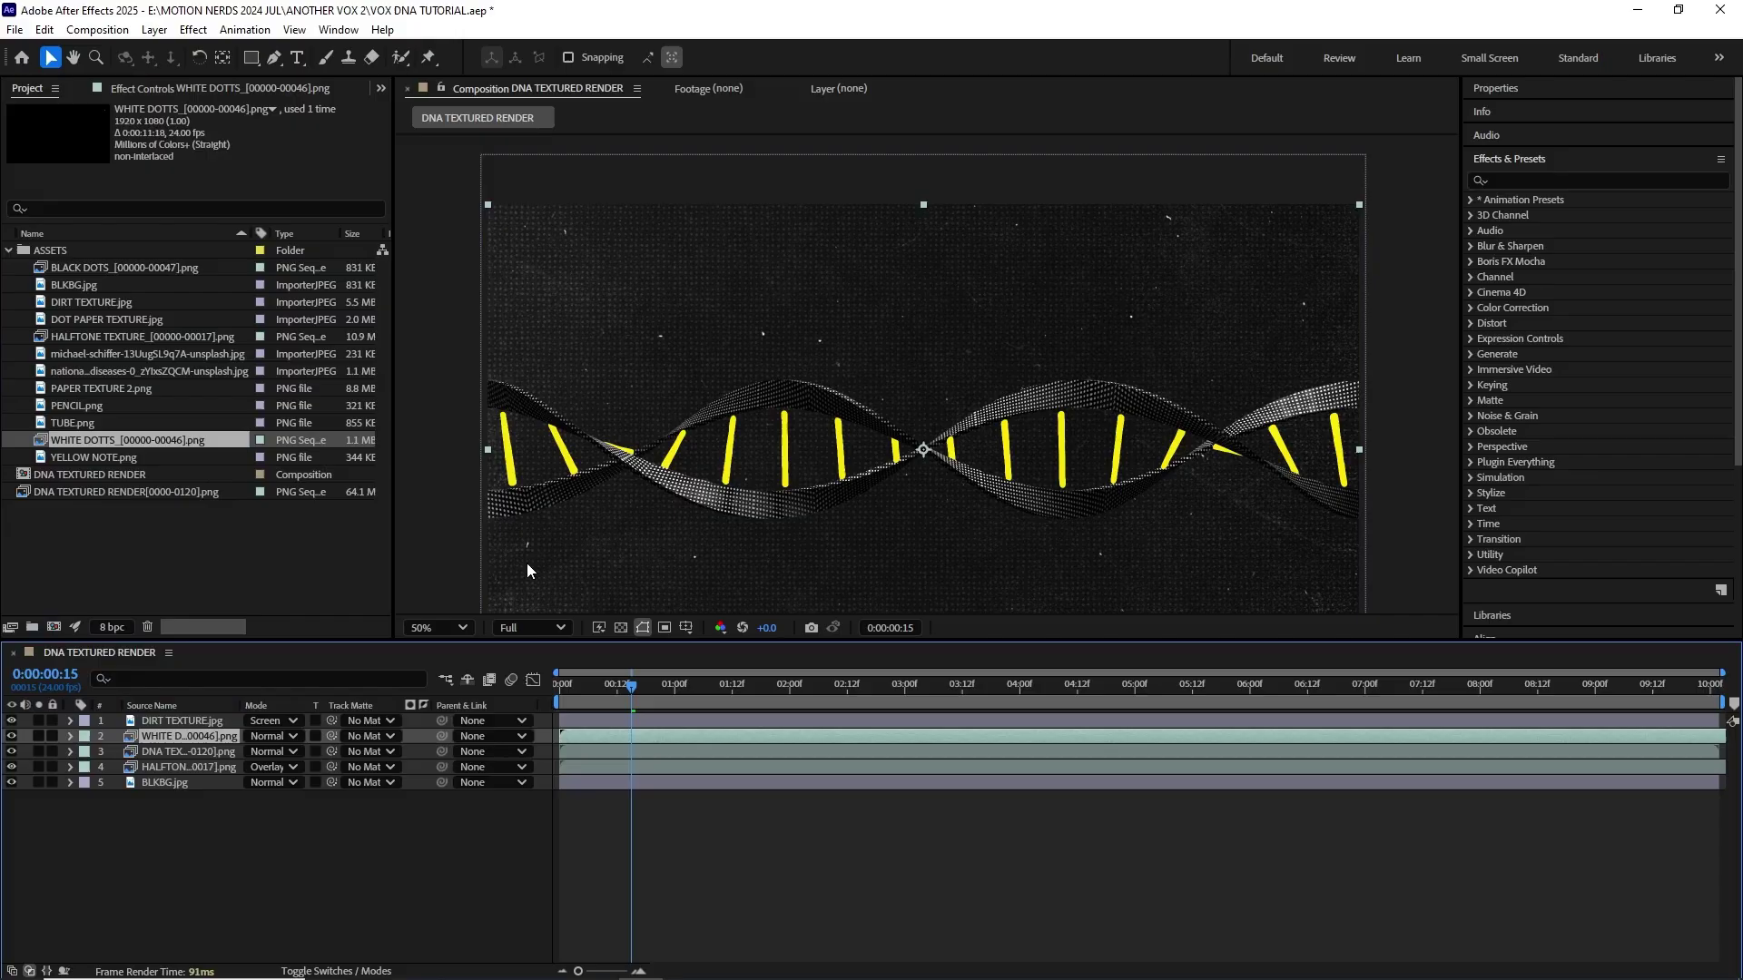
drag(629, 683, 561, 683)
key(space)
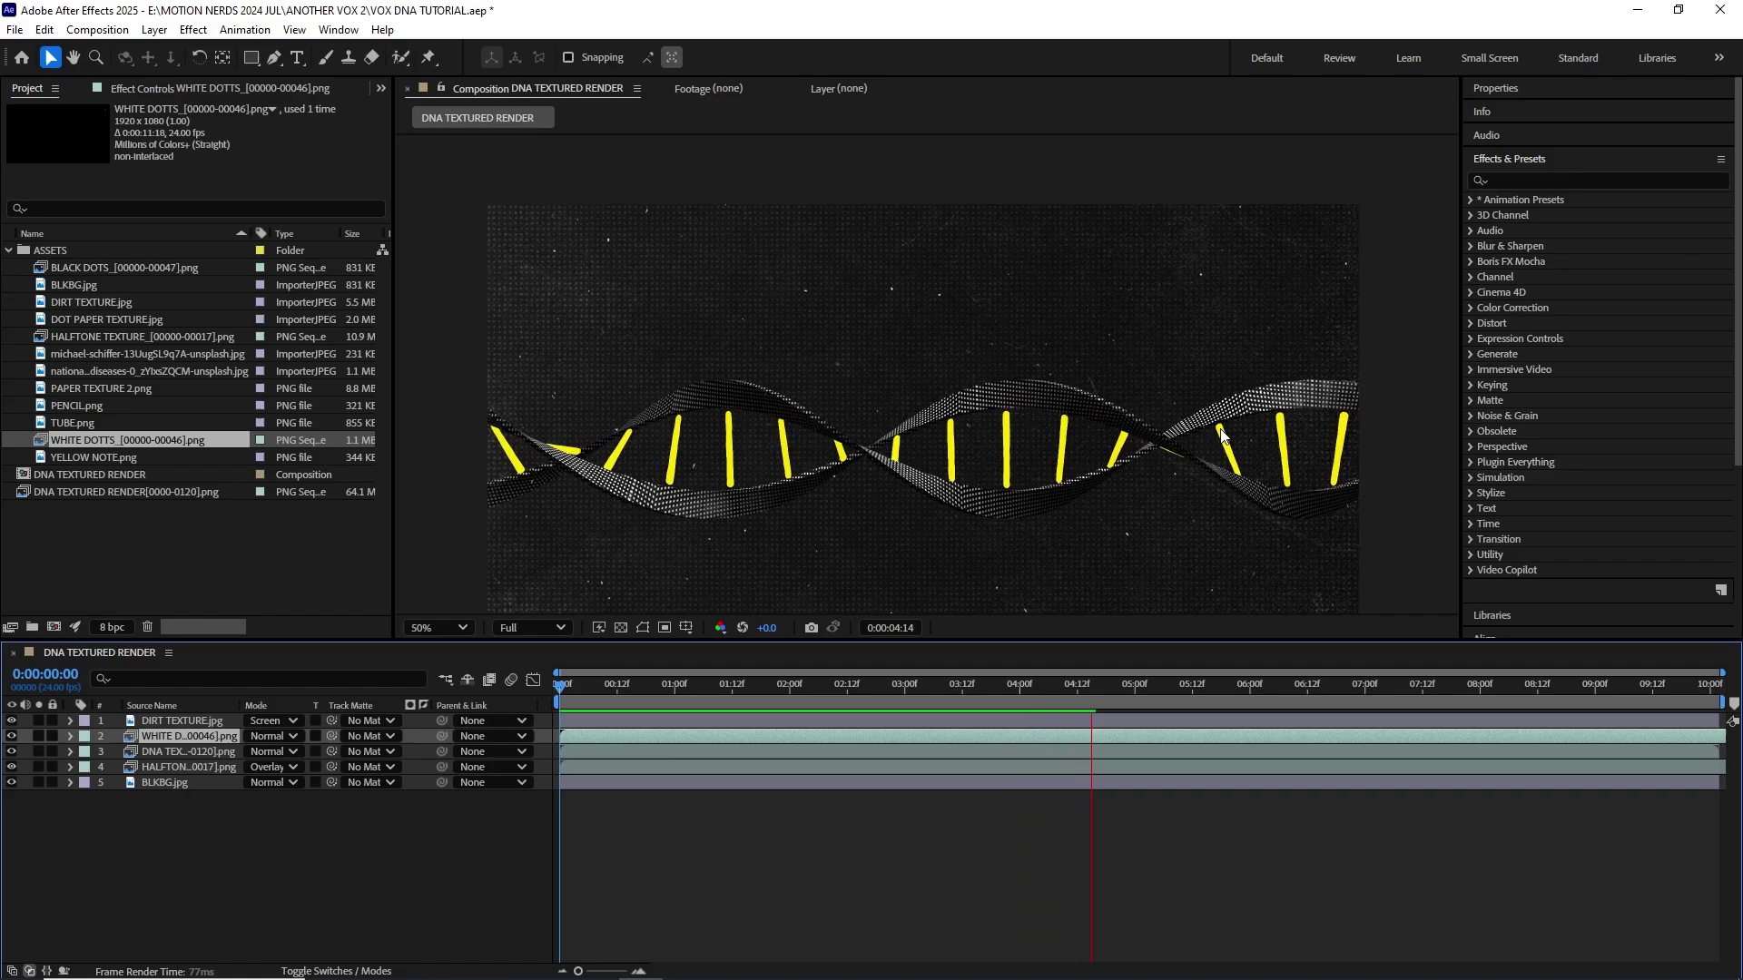
click(1075, 681)
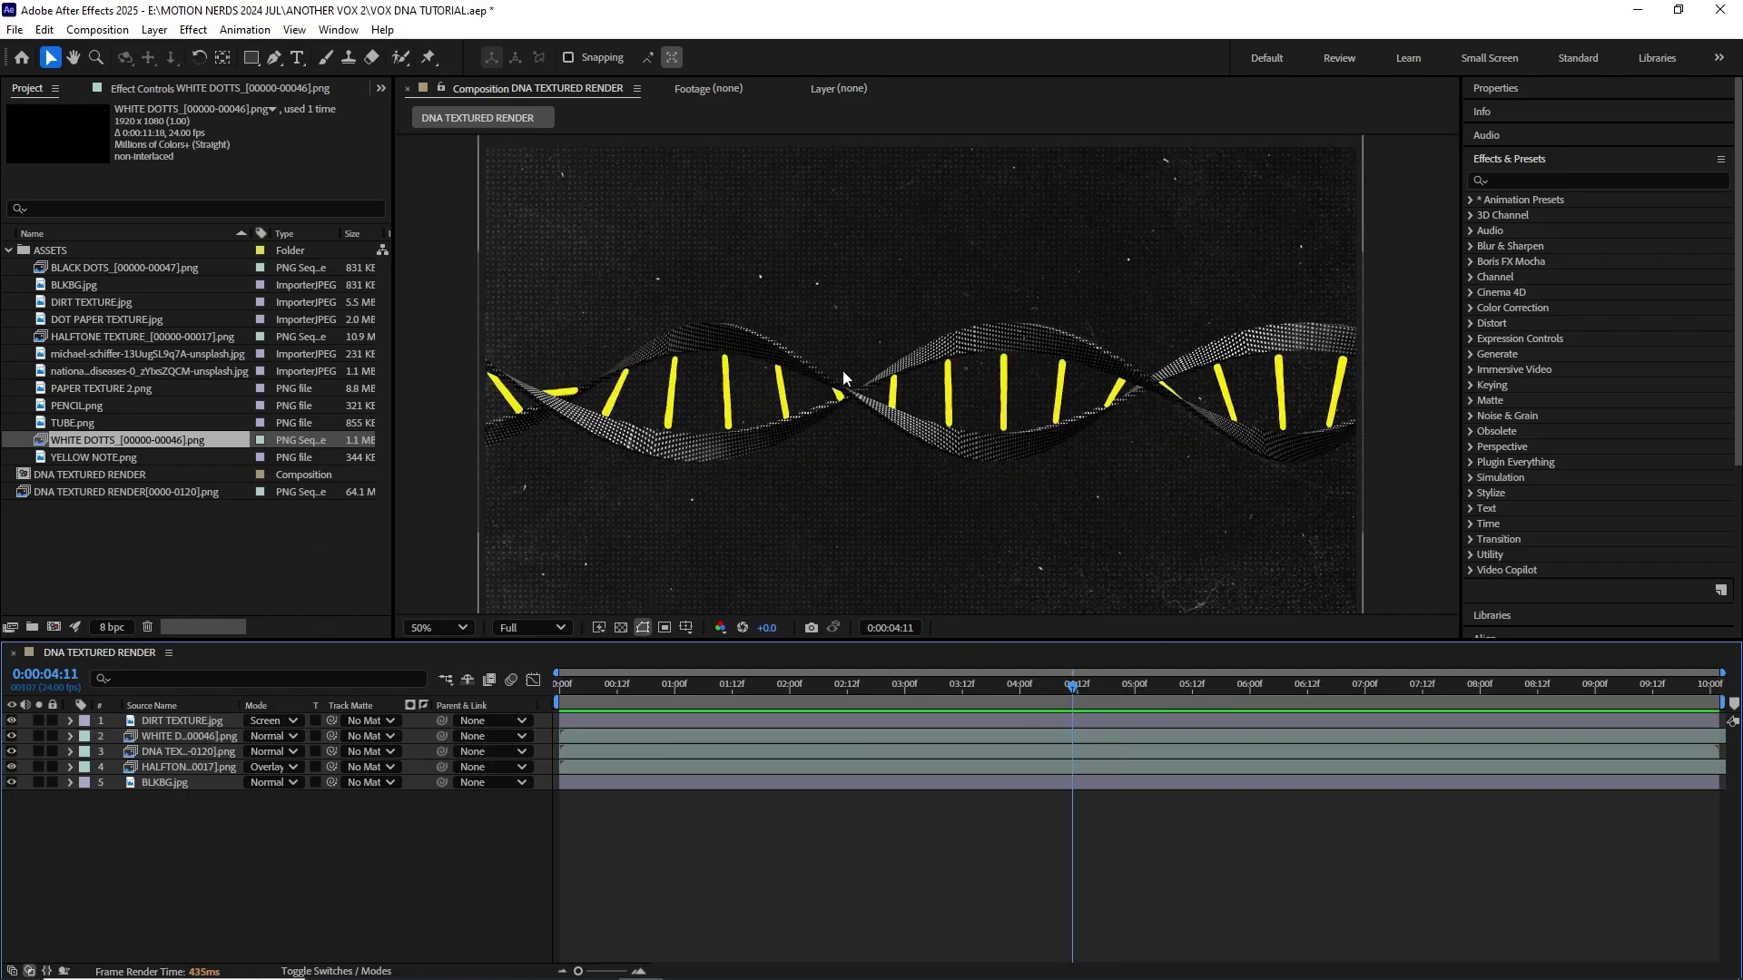
click(148, 549)
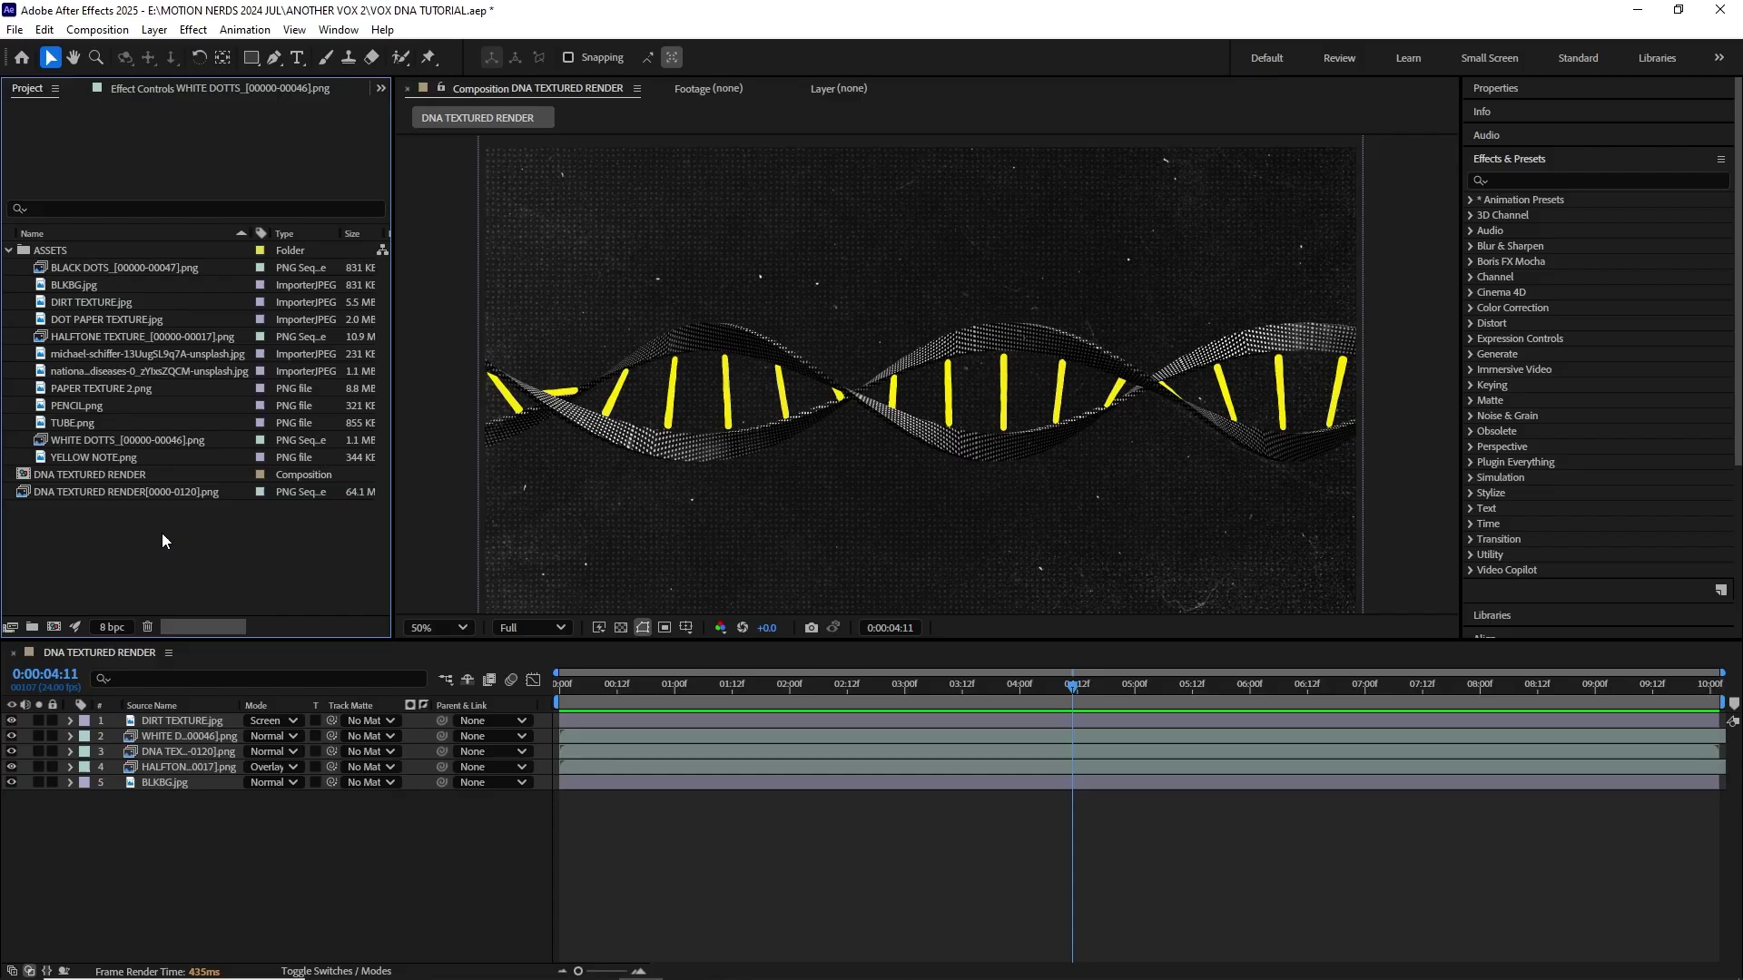
Step: Nest DNA TEXTURED RENDER in a new comp named DNA TEXTURED RENDER FINAL
click(11, 251)
click(75, 268)
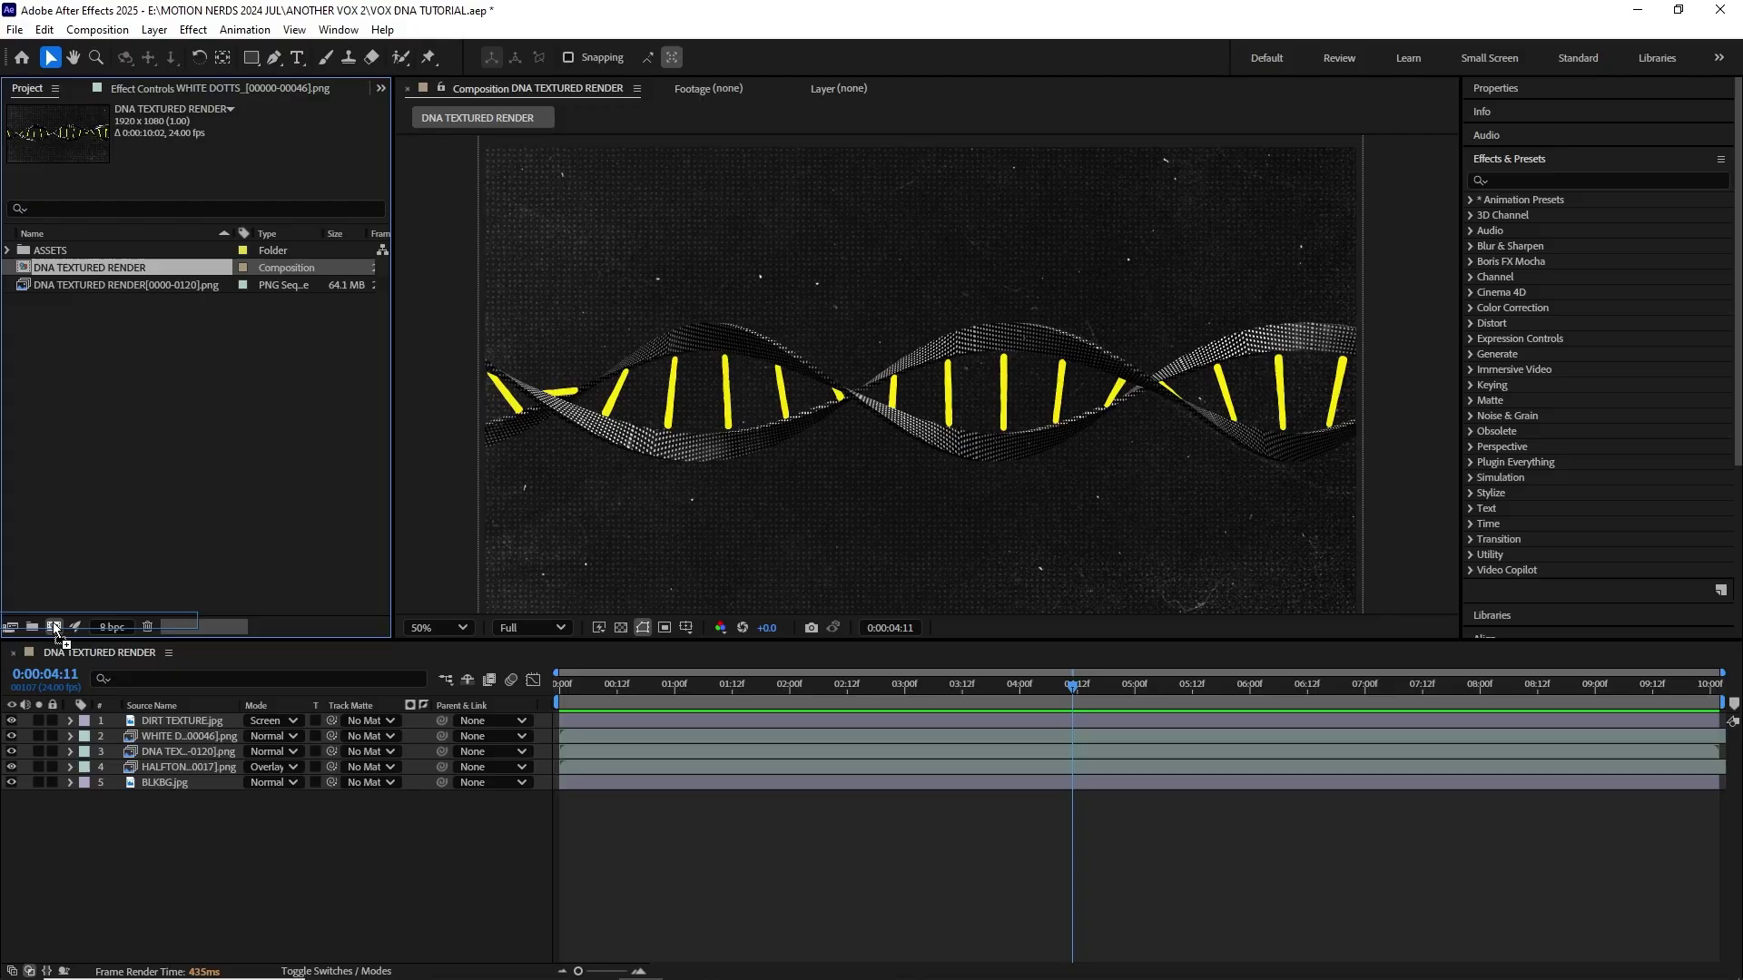
drag(52, 621, 54, 624)
key(ctrl+k)
text(DNA TEXTURED RENDER  FINAL)
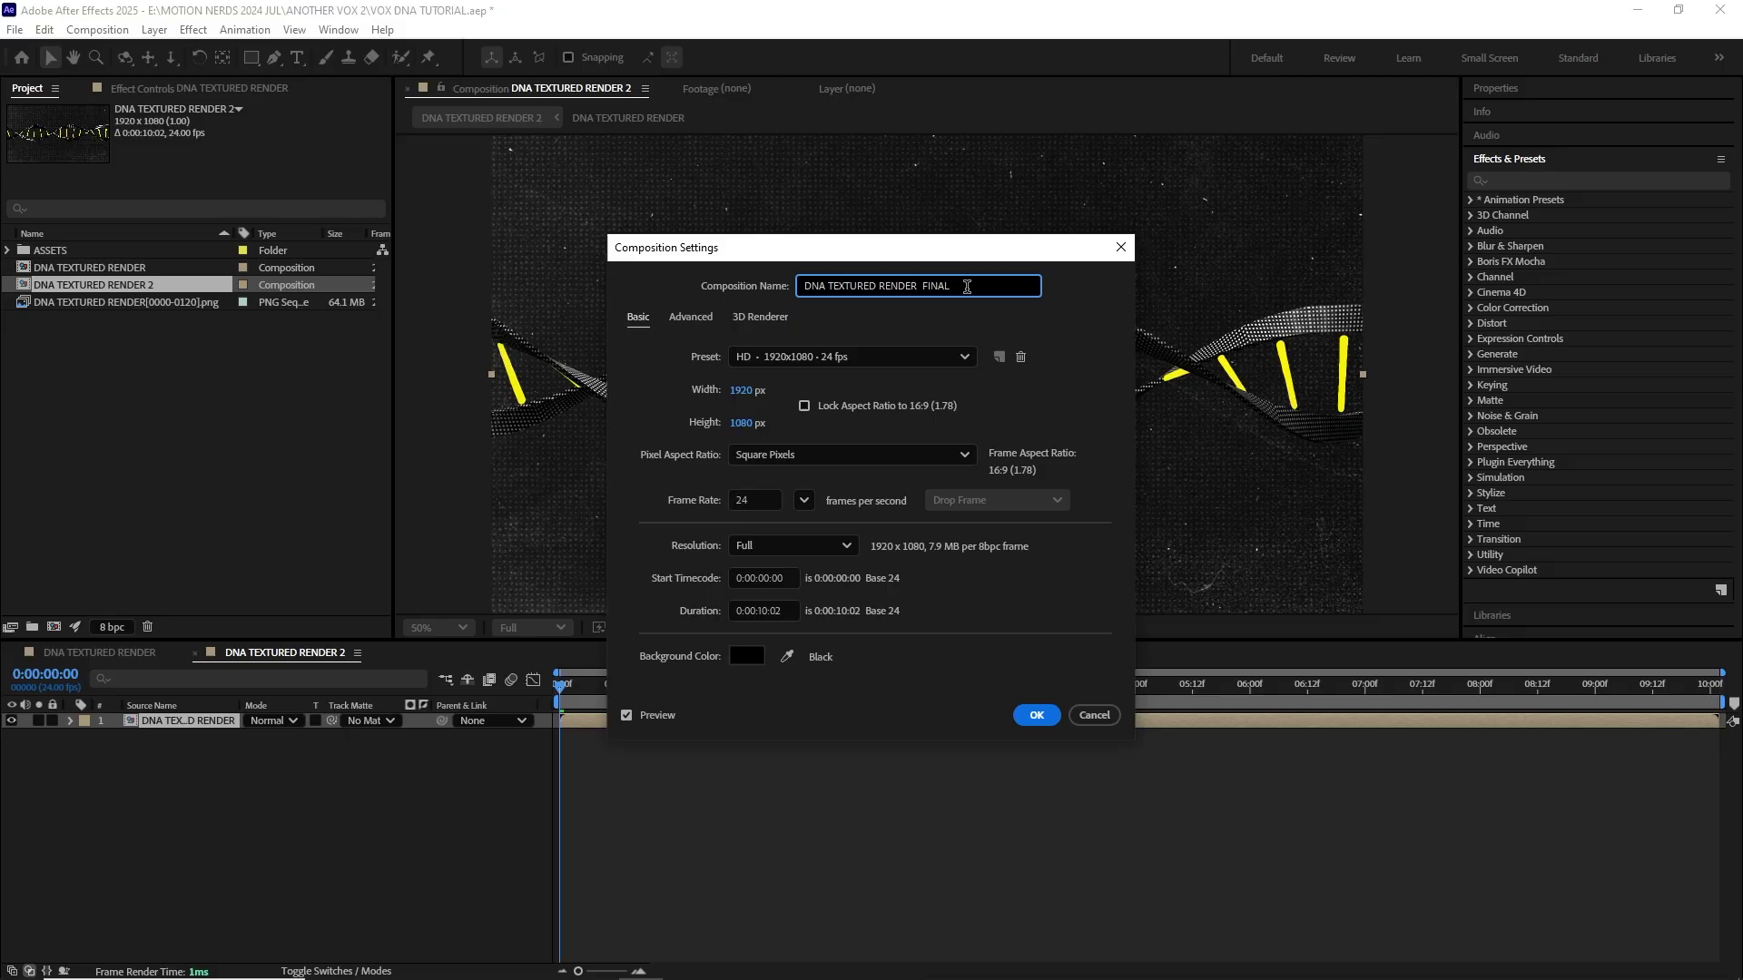
click(1036, 715)
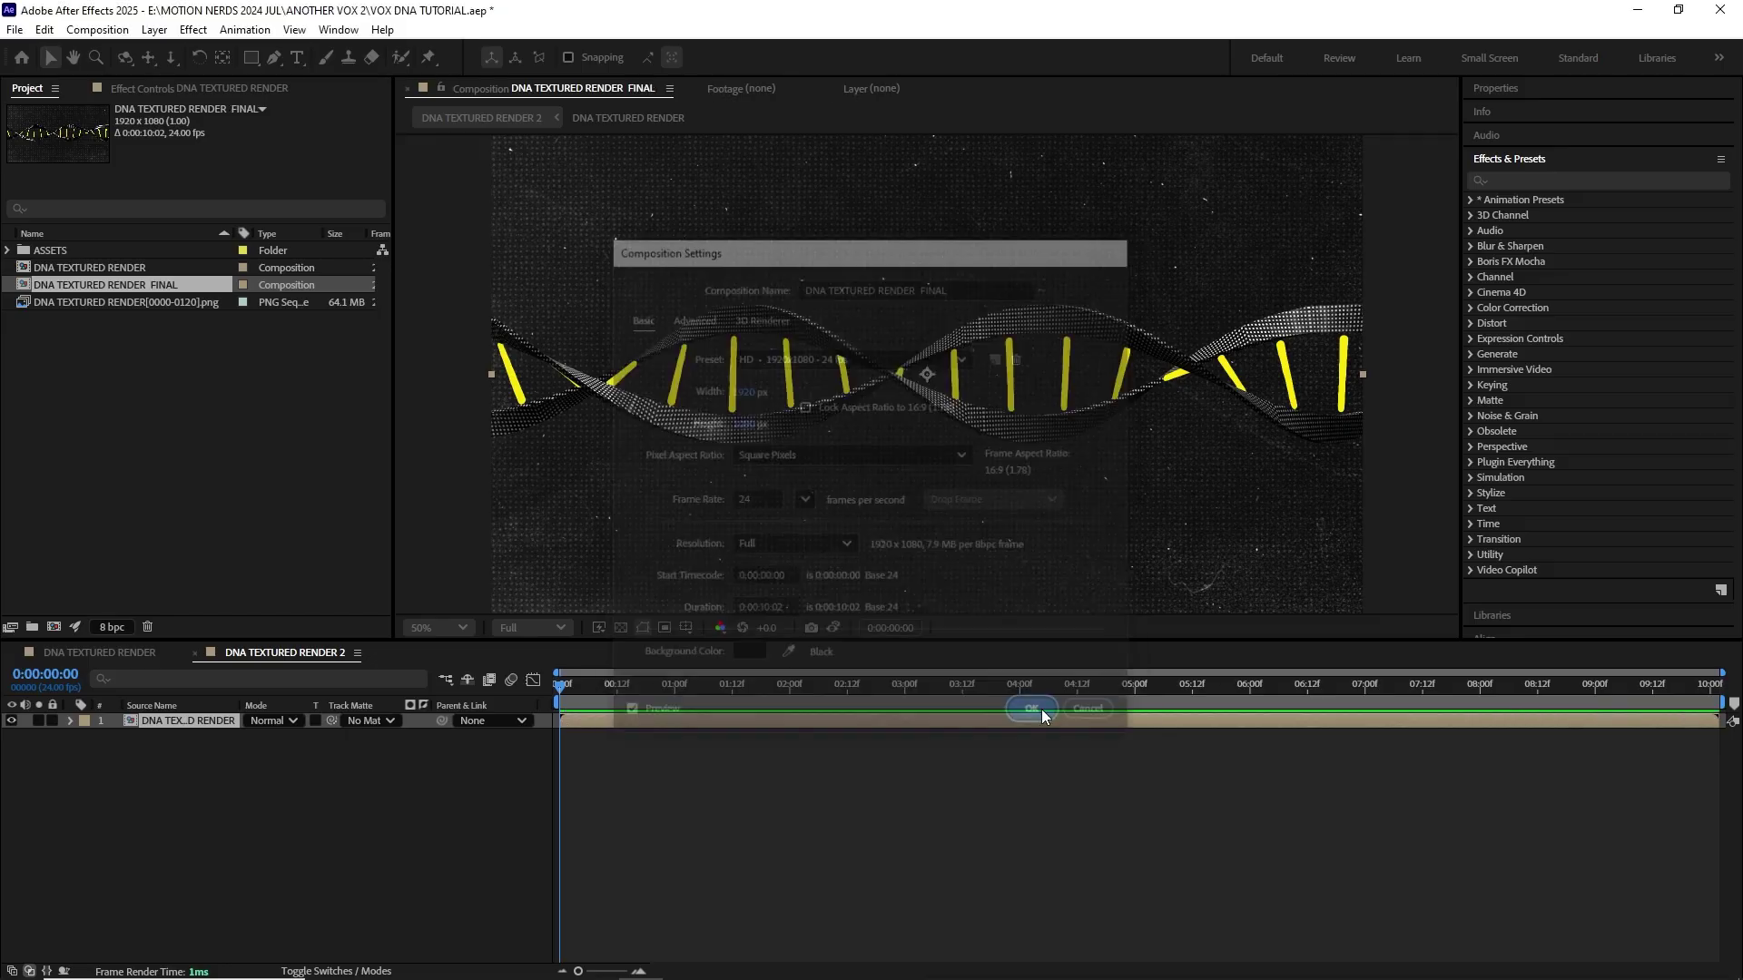
Step: Place PAPER TEXTURE 2 under the DNA render, scale paper to 40% and DNA to 72%, and preview
click(9, 251)
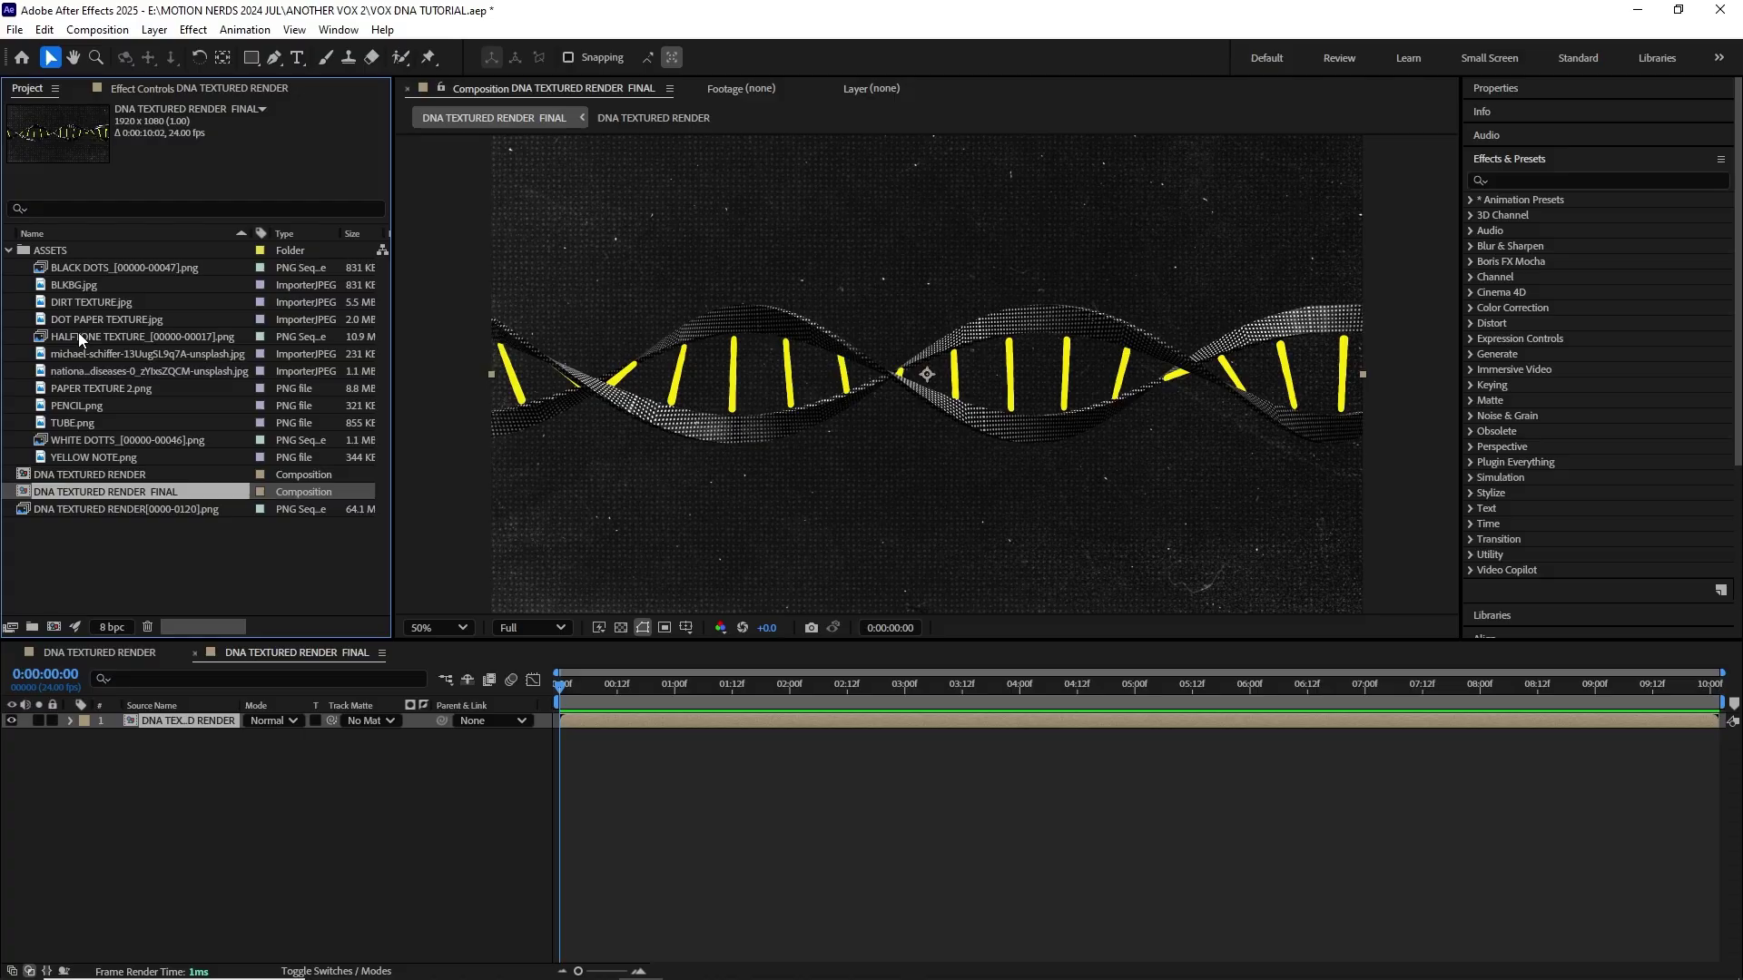
click(100, 393)
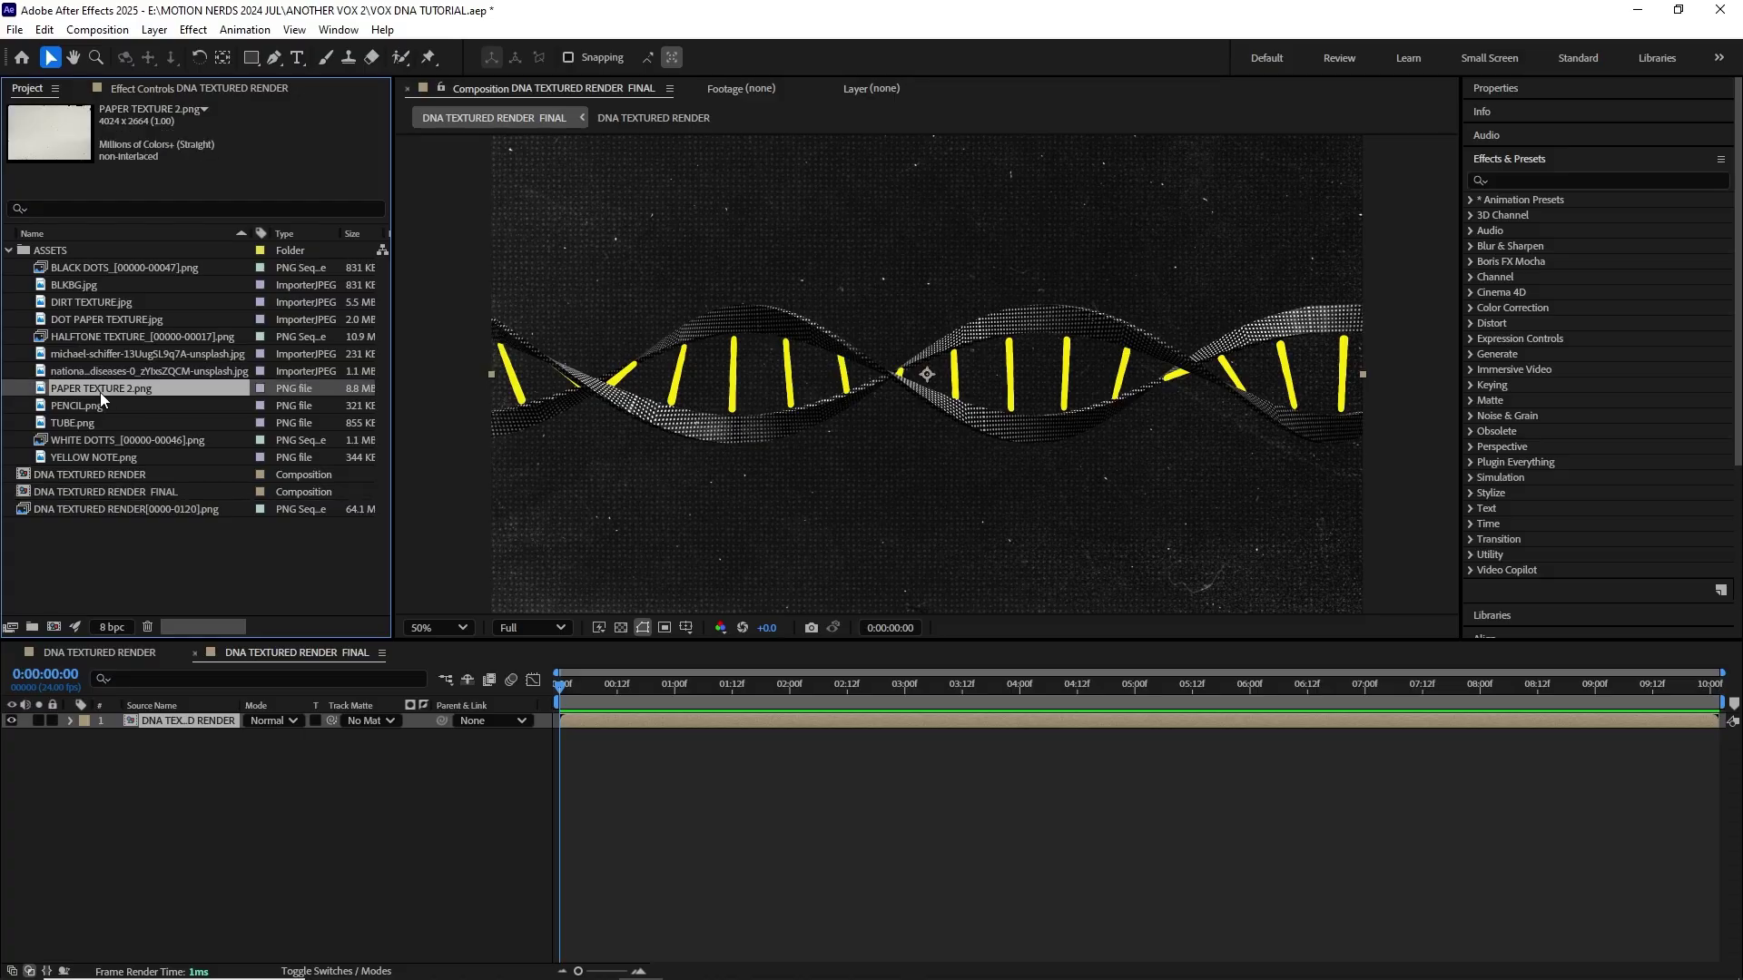
mouse_move(100, 392)
mouse_down()
mouse_move(152, 506)
mouse_move(213, 761)
mouse_up()
scroll(927, 381, down, 2)
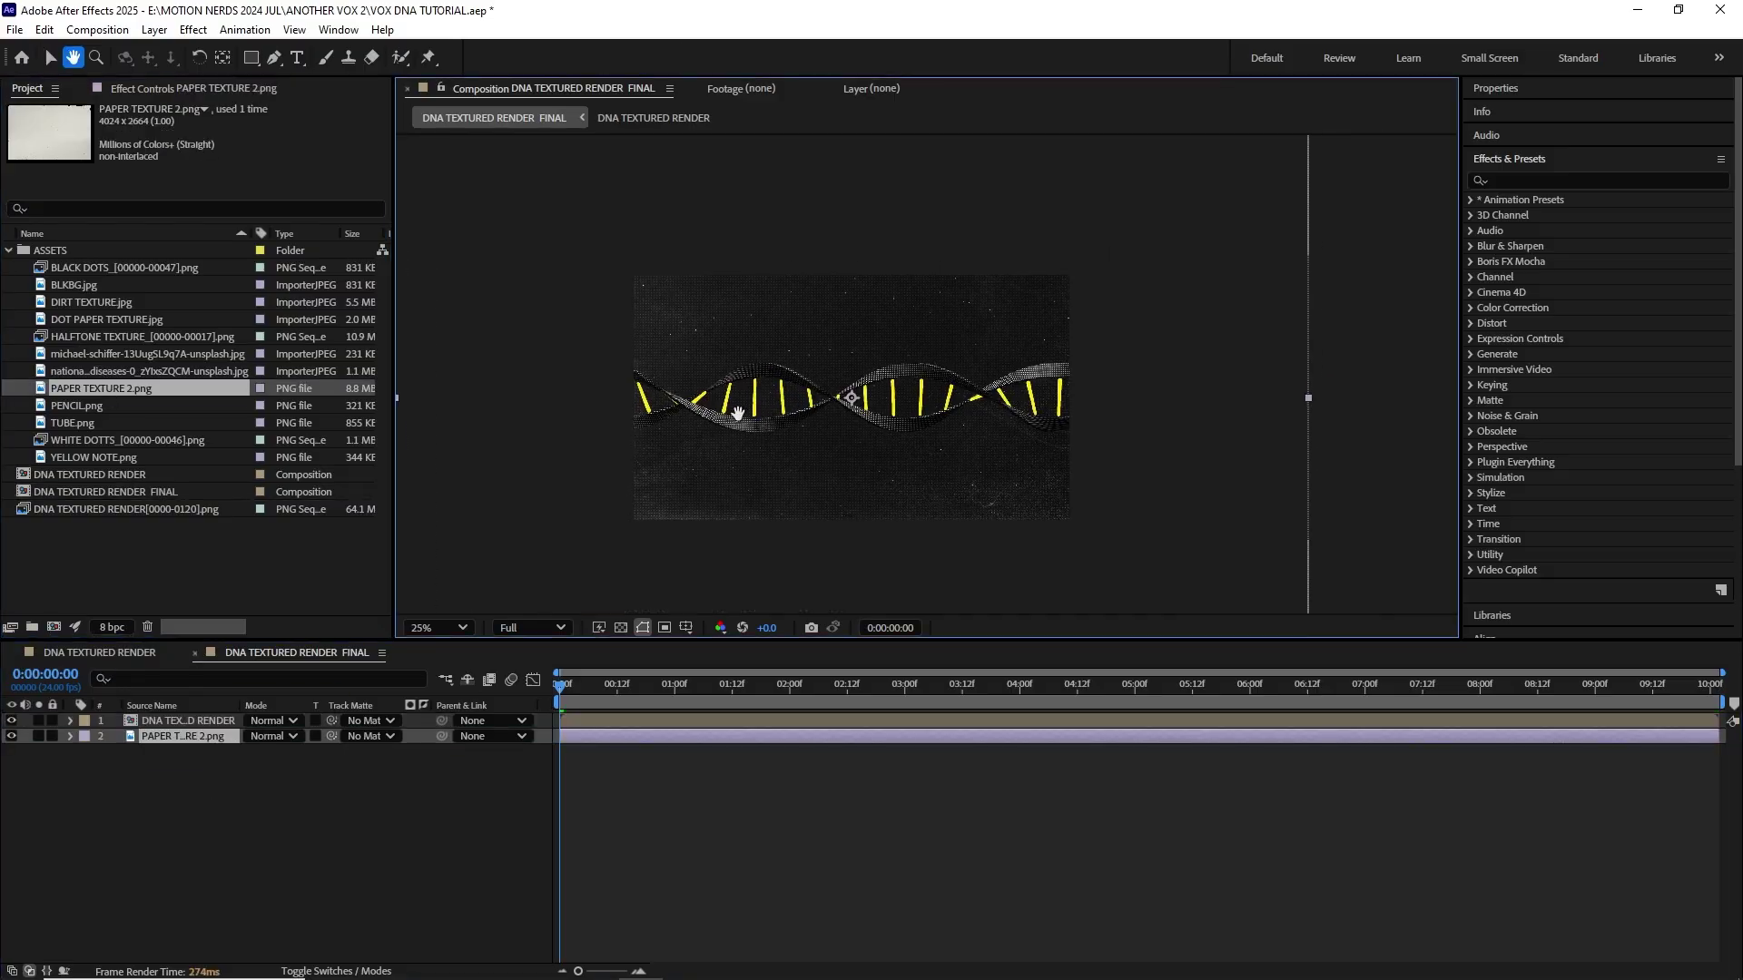
key(s)
scroll(844, 381, up, 1)
key(s)
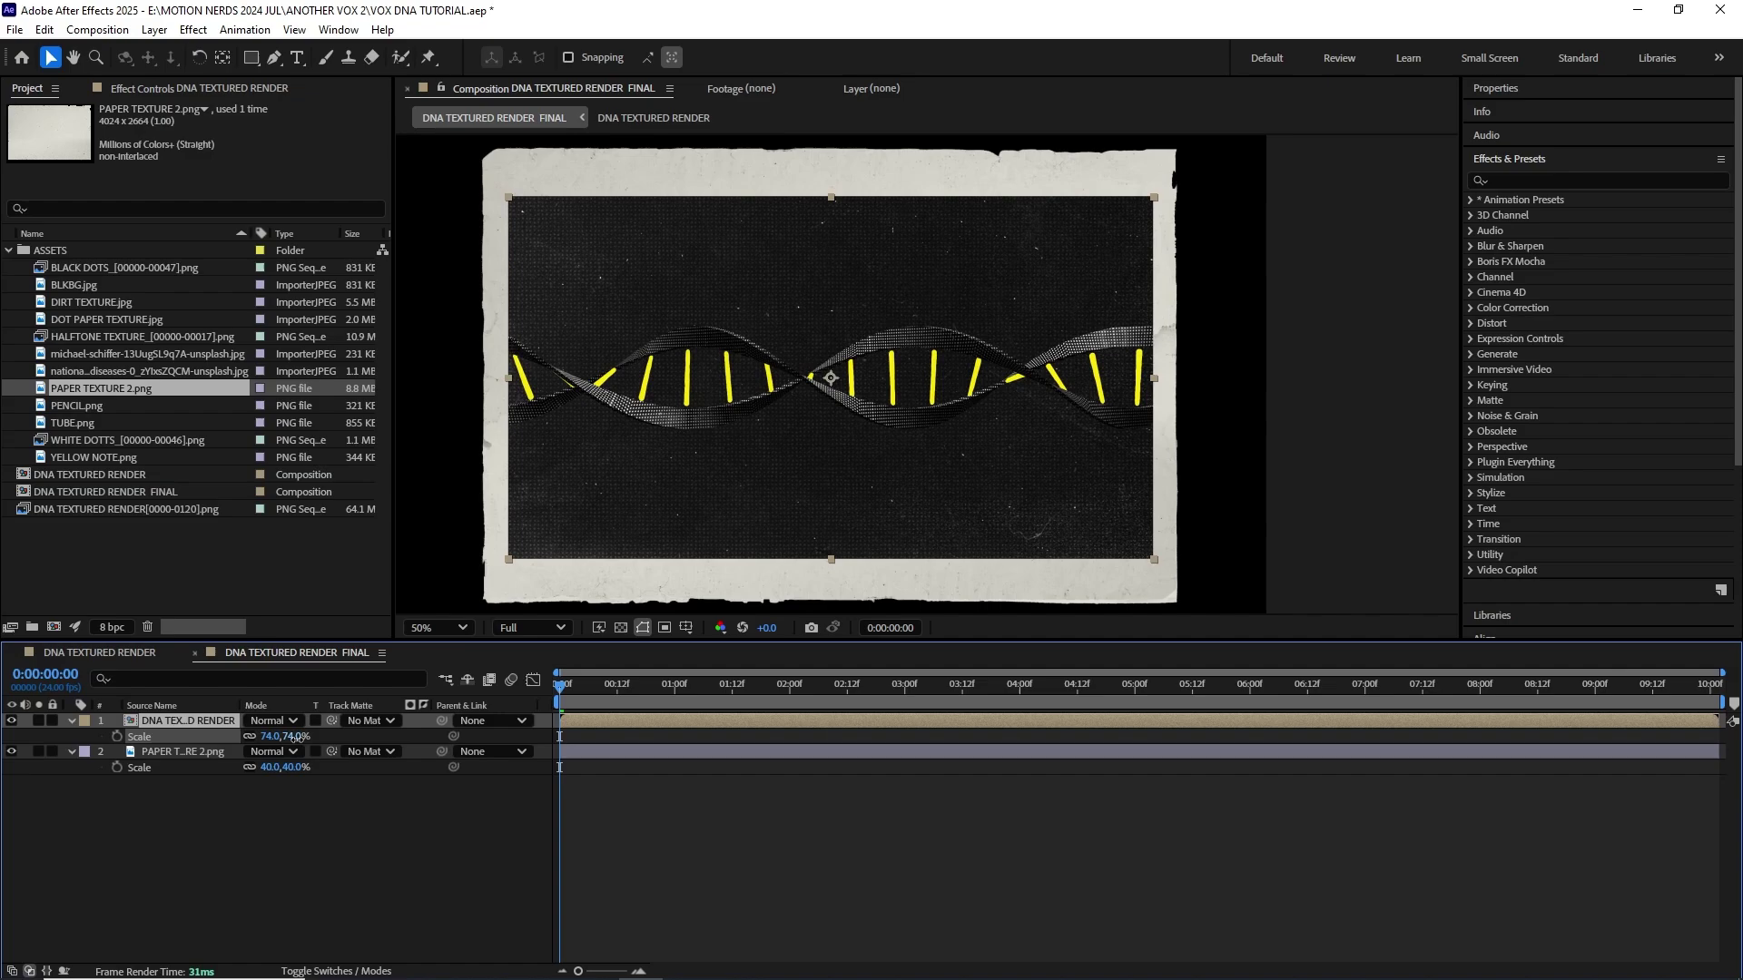
click(177, 752)
drag(274, 767, 294, 770)
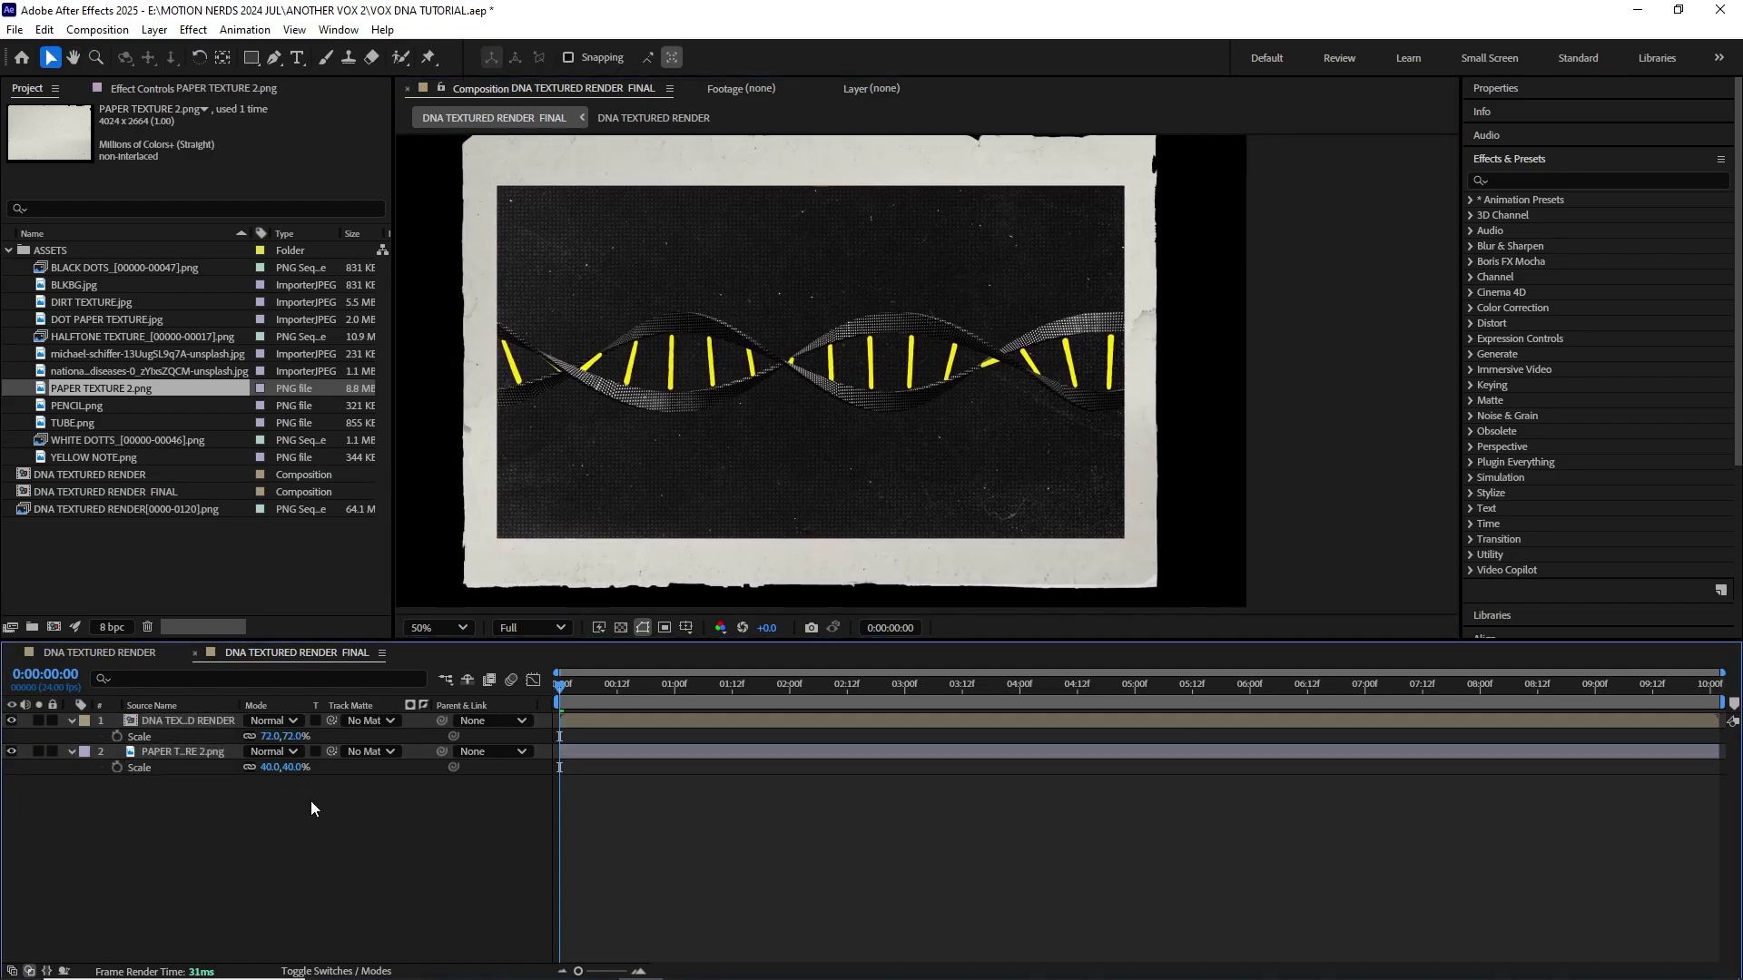
key(space)
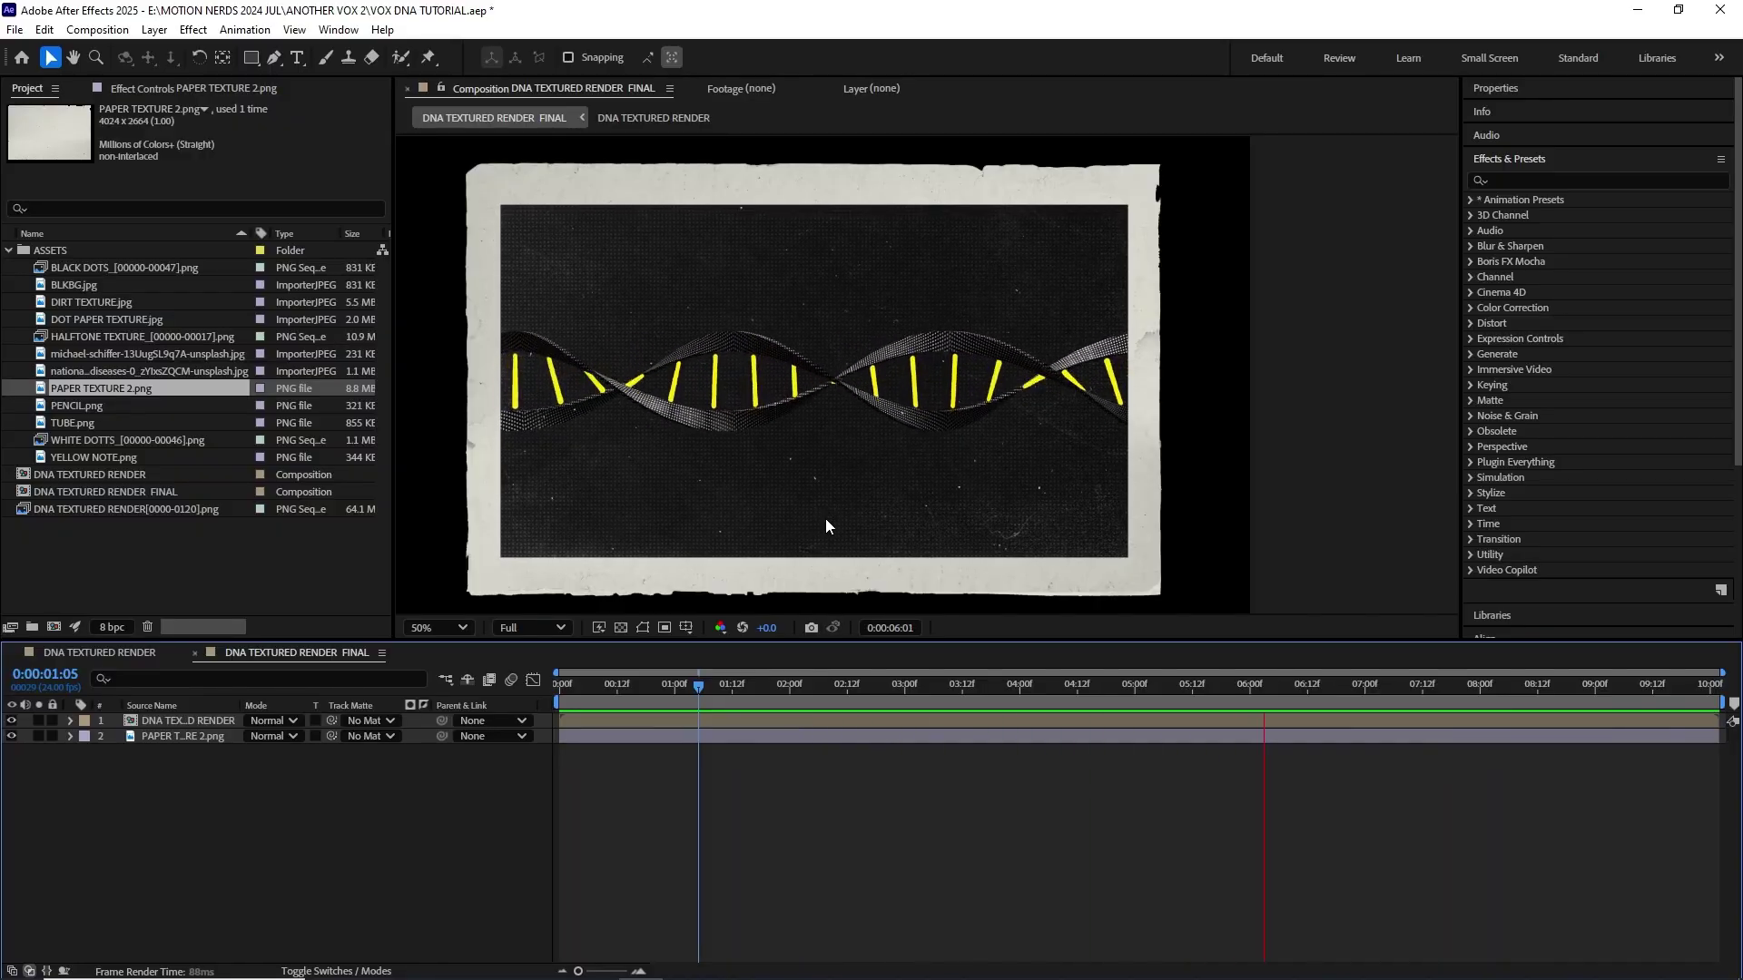
Step: Duplicate the DNA TEXTURED RENDER comp and rename the copy V1
key(space)
click(10, 251)
click(94, 267)
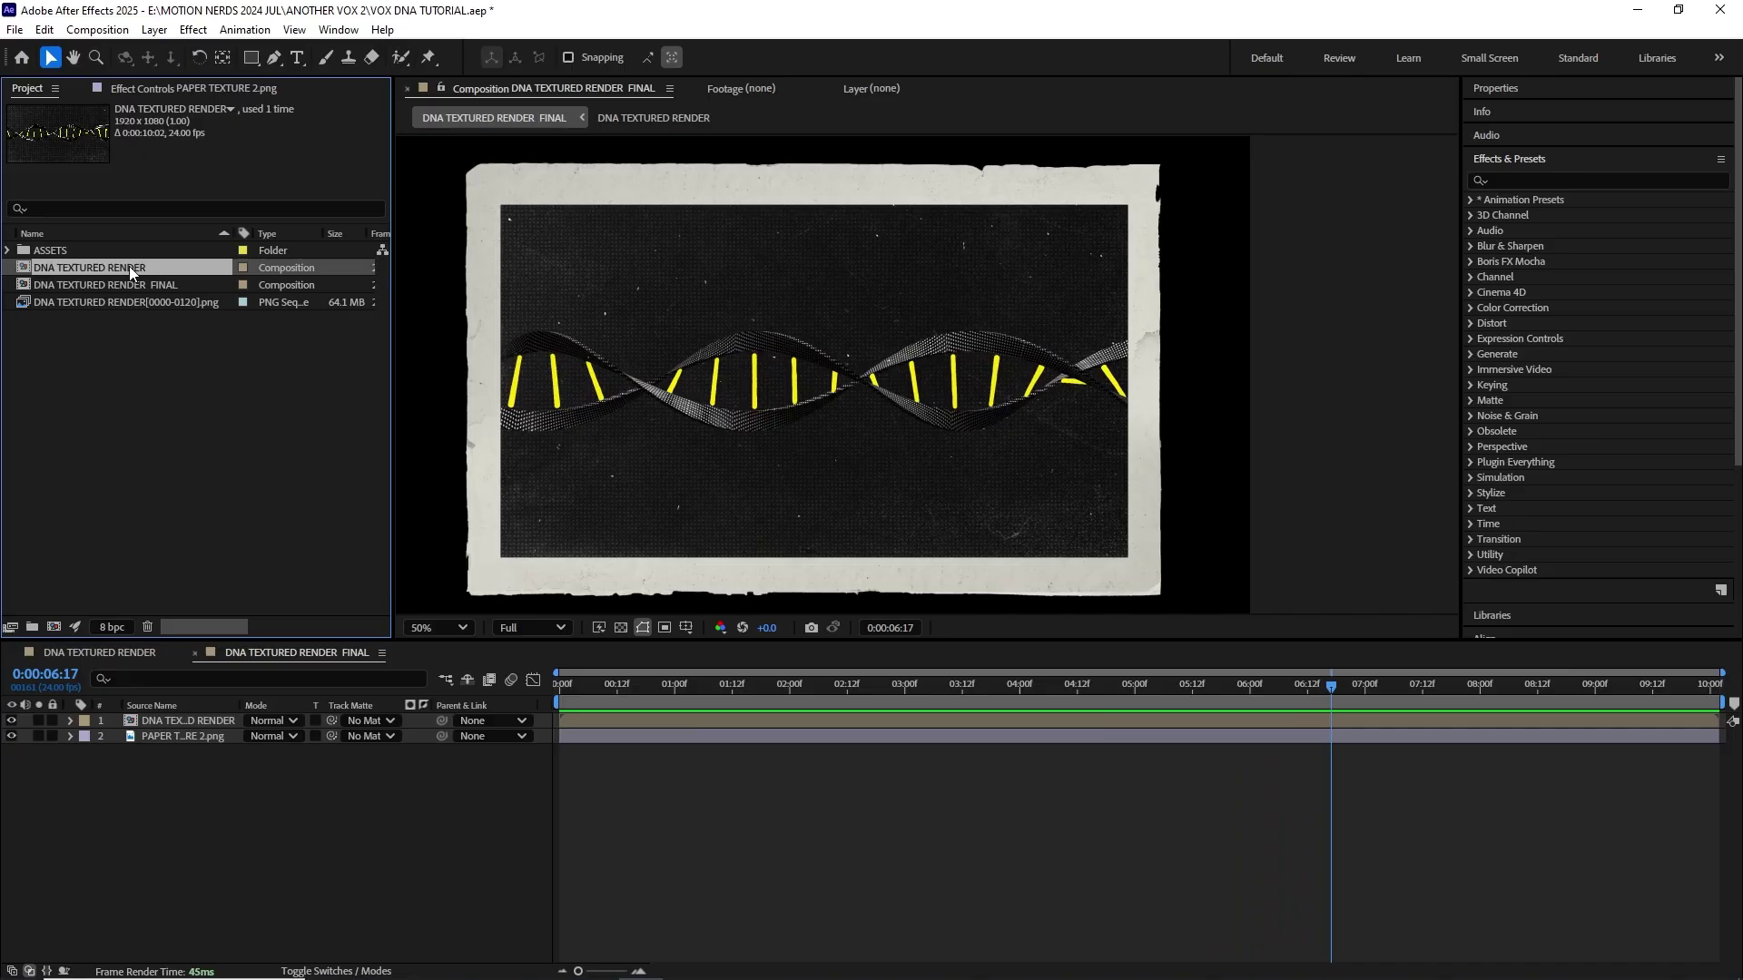
key(ctrl+d)
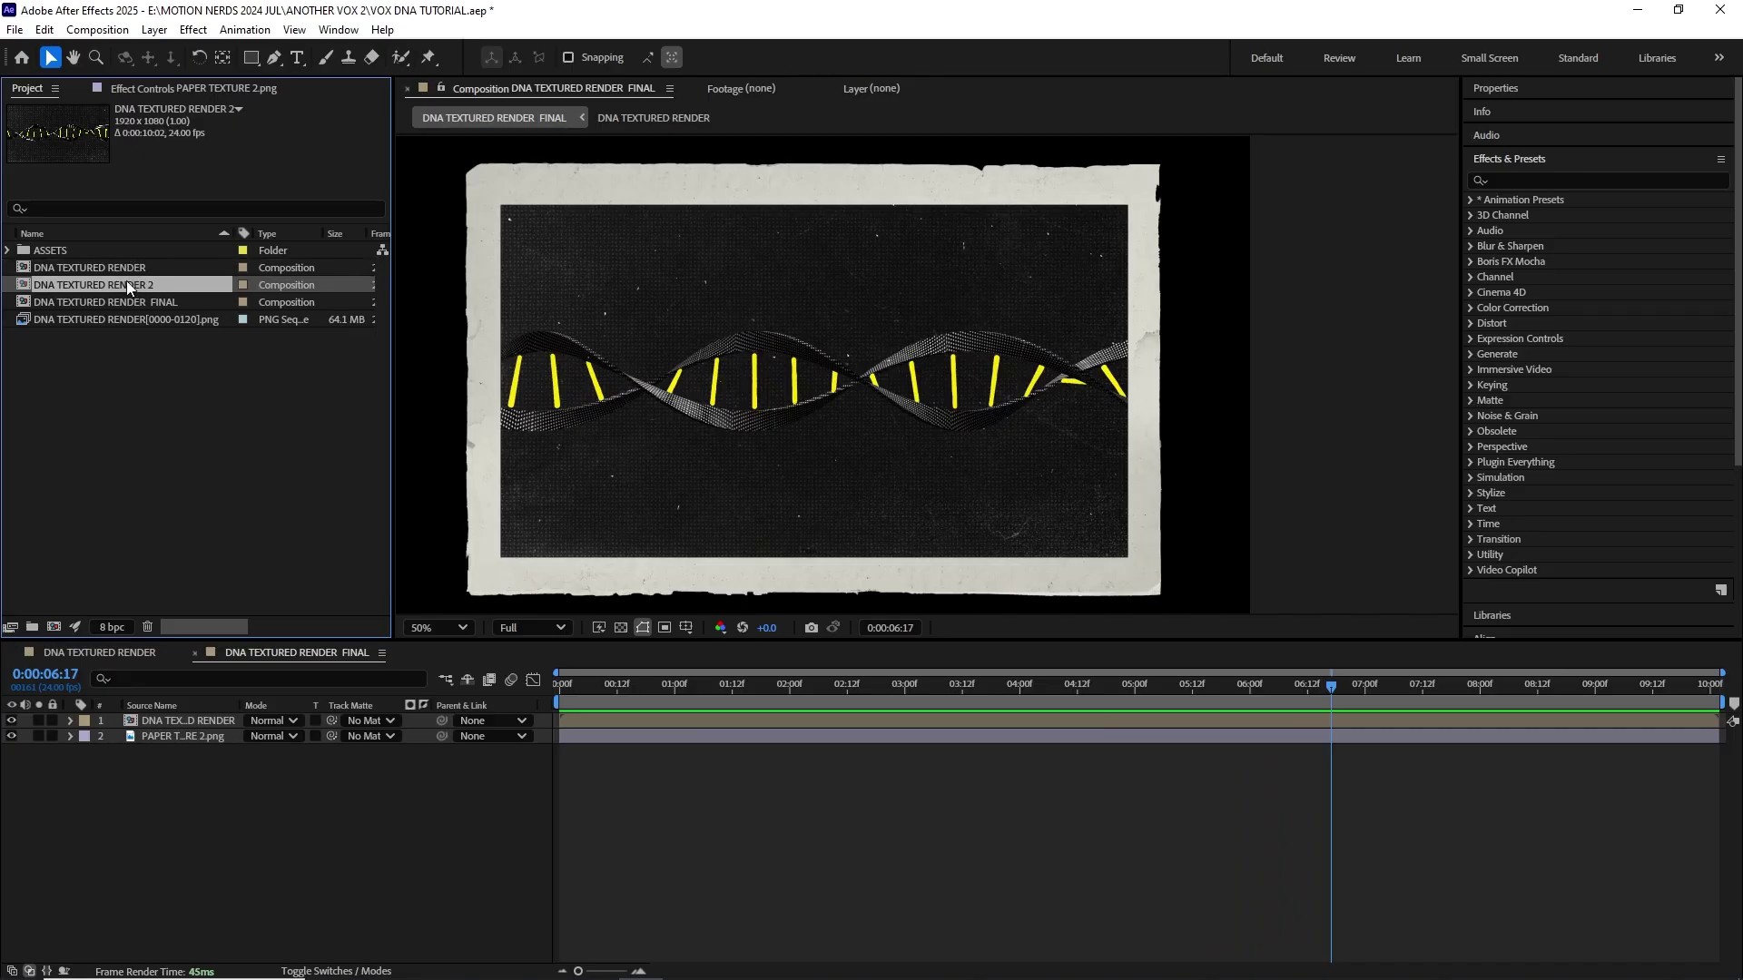
double_click(127, 283)
key(ctrl+k)
text(V)
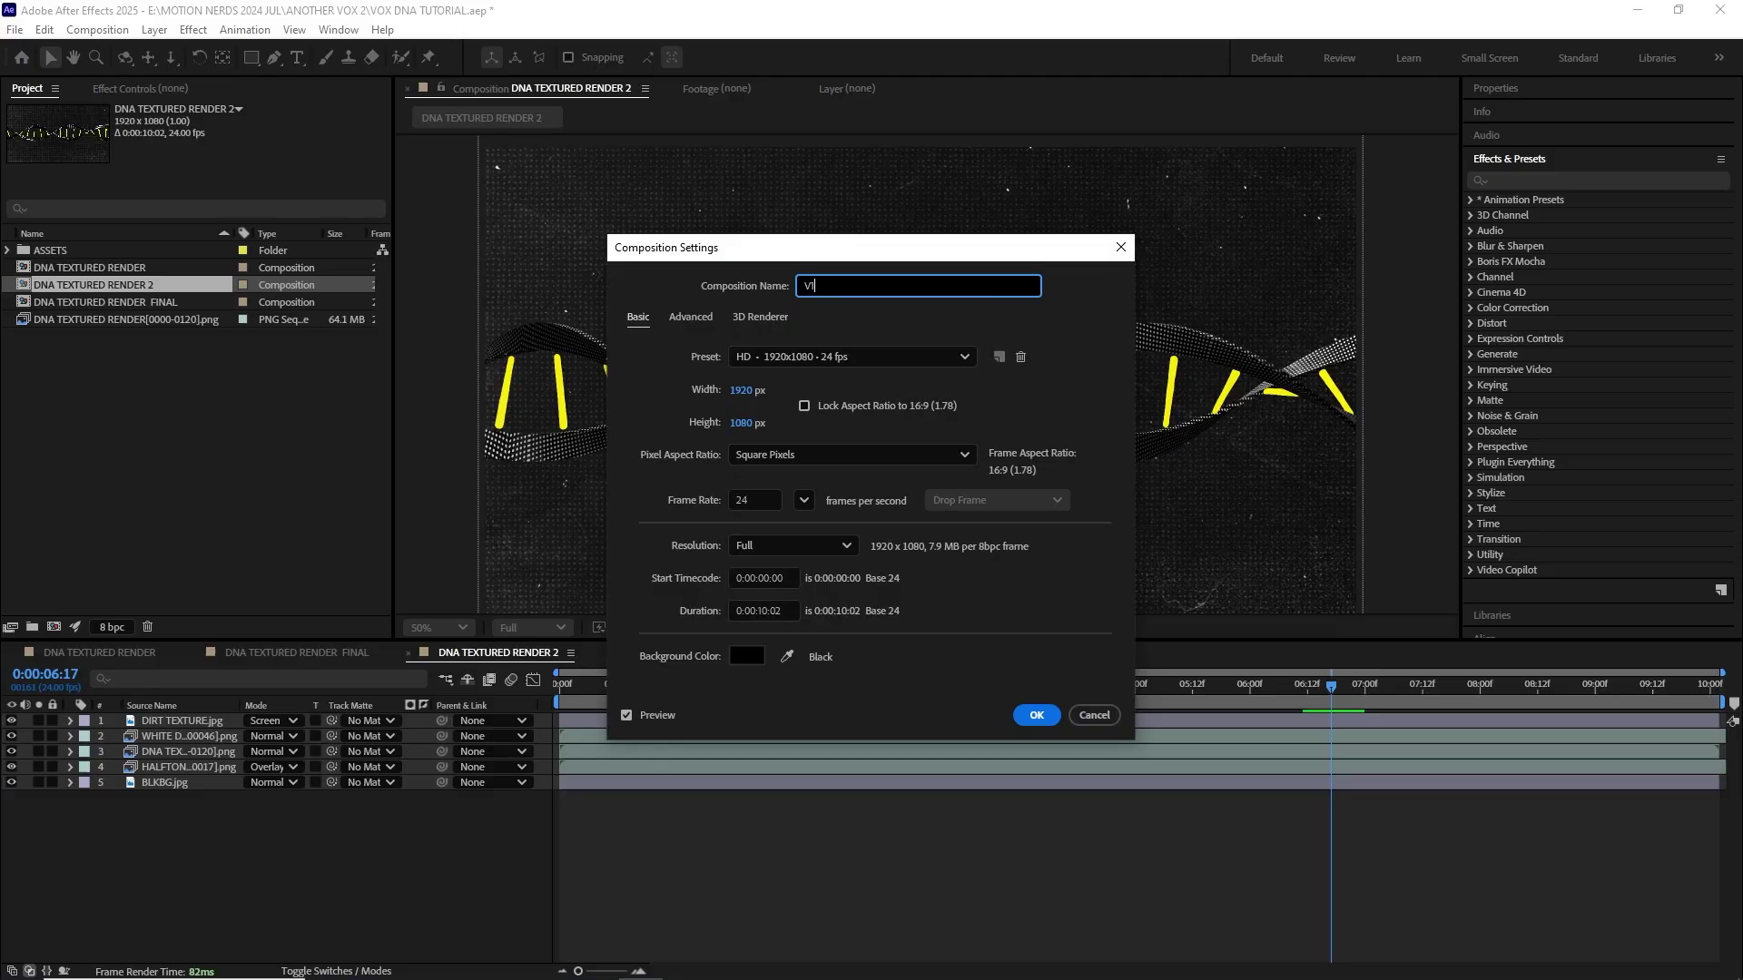
key(Return)
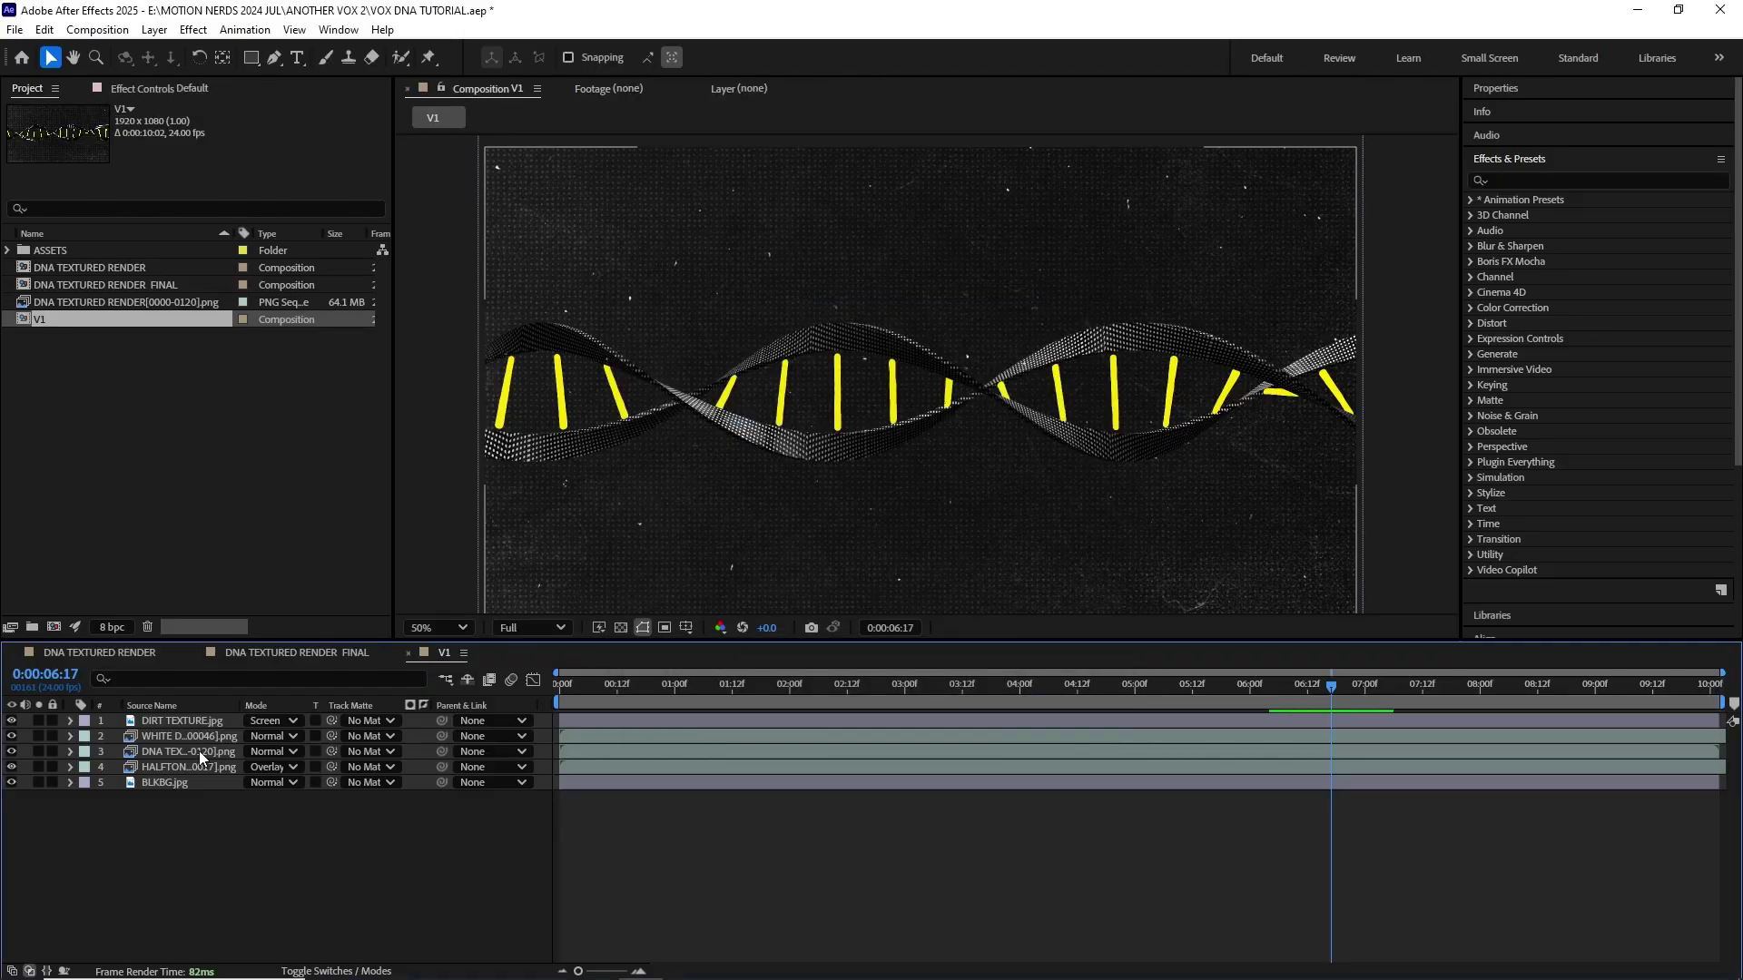
Step: In V1, replace the DNA render with the petri dish photo and delete the black background
click(199, 750)
key(Delete)
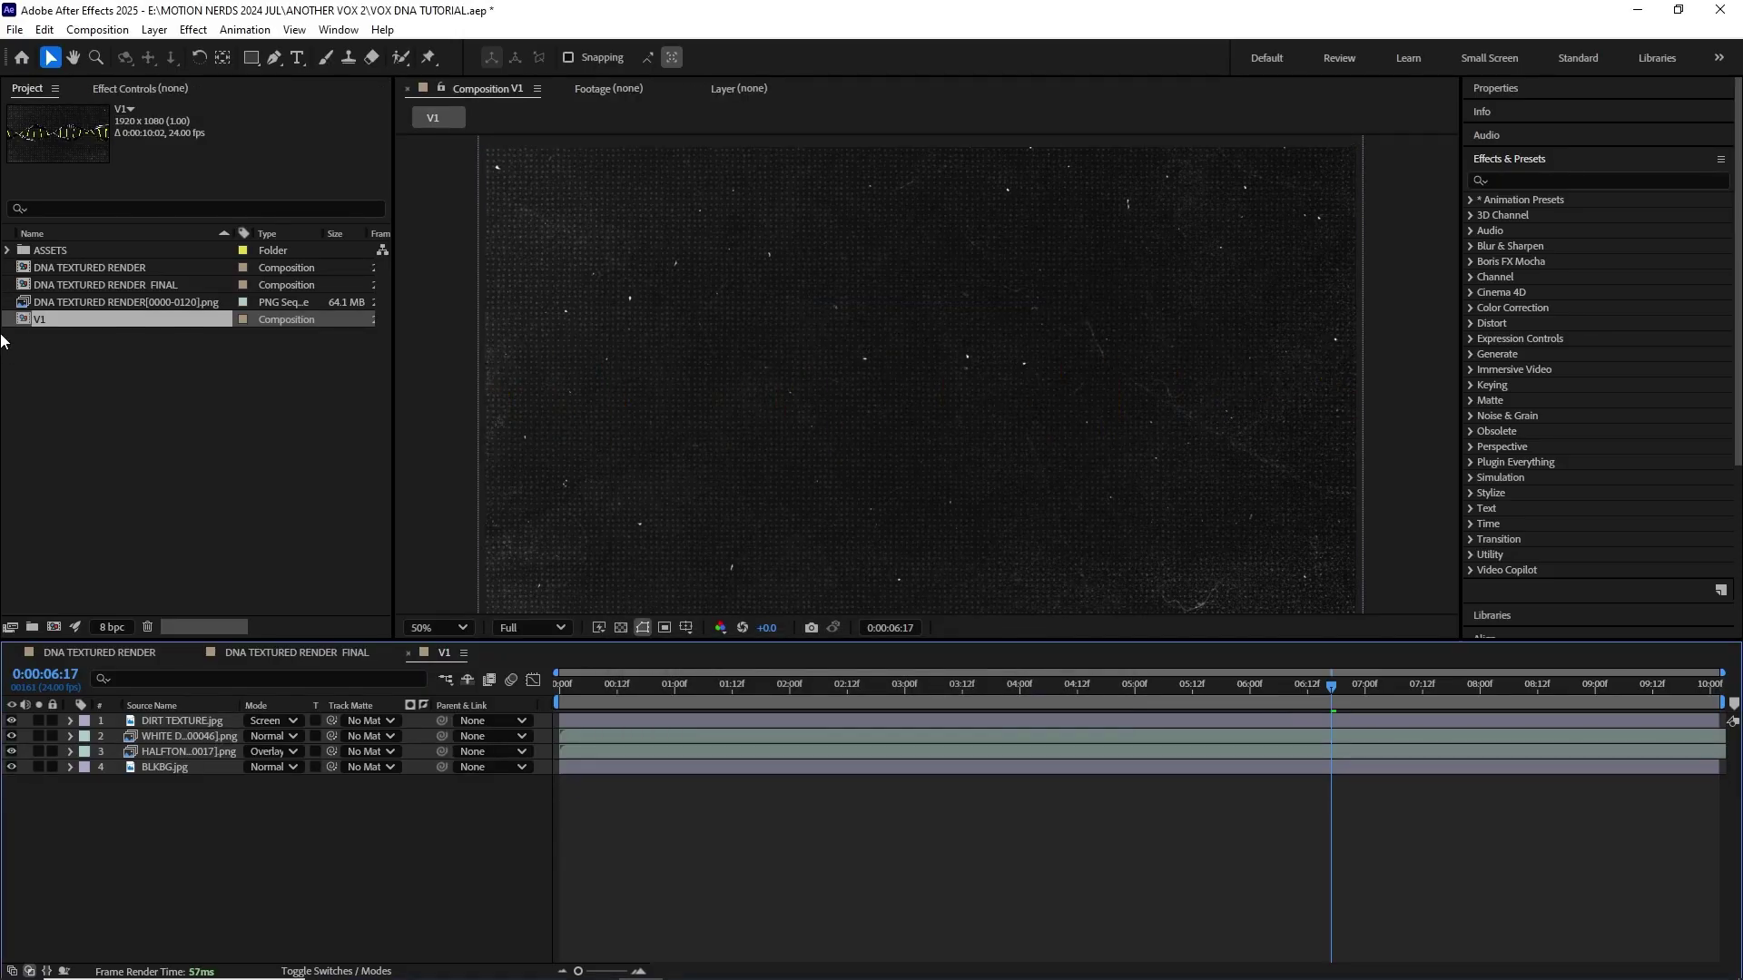
click(6, 251)
mouse_move(93, 354)
mouse_down()
mouse_move(191, 746)
mouse_move(167, 774)
mouse_up()
scroll(726, 548, up, 3)
scroll(726, 547, down, 3)
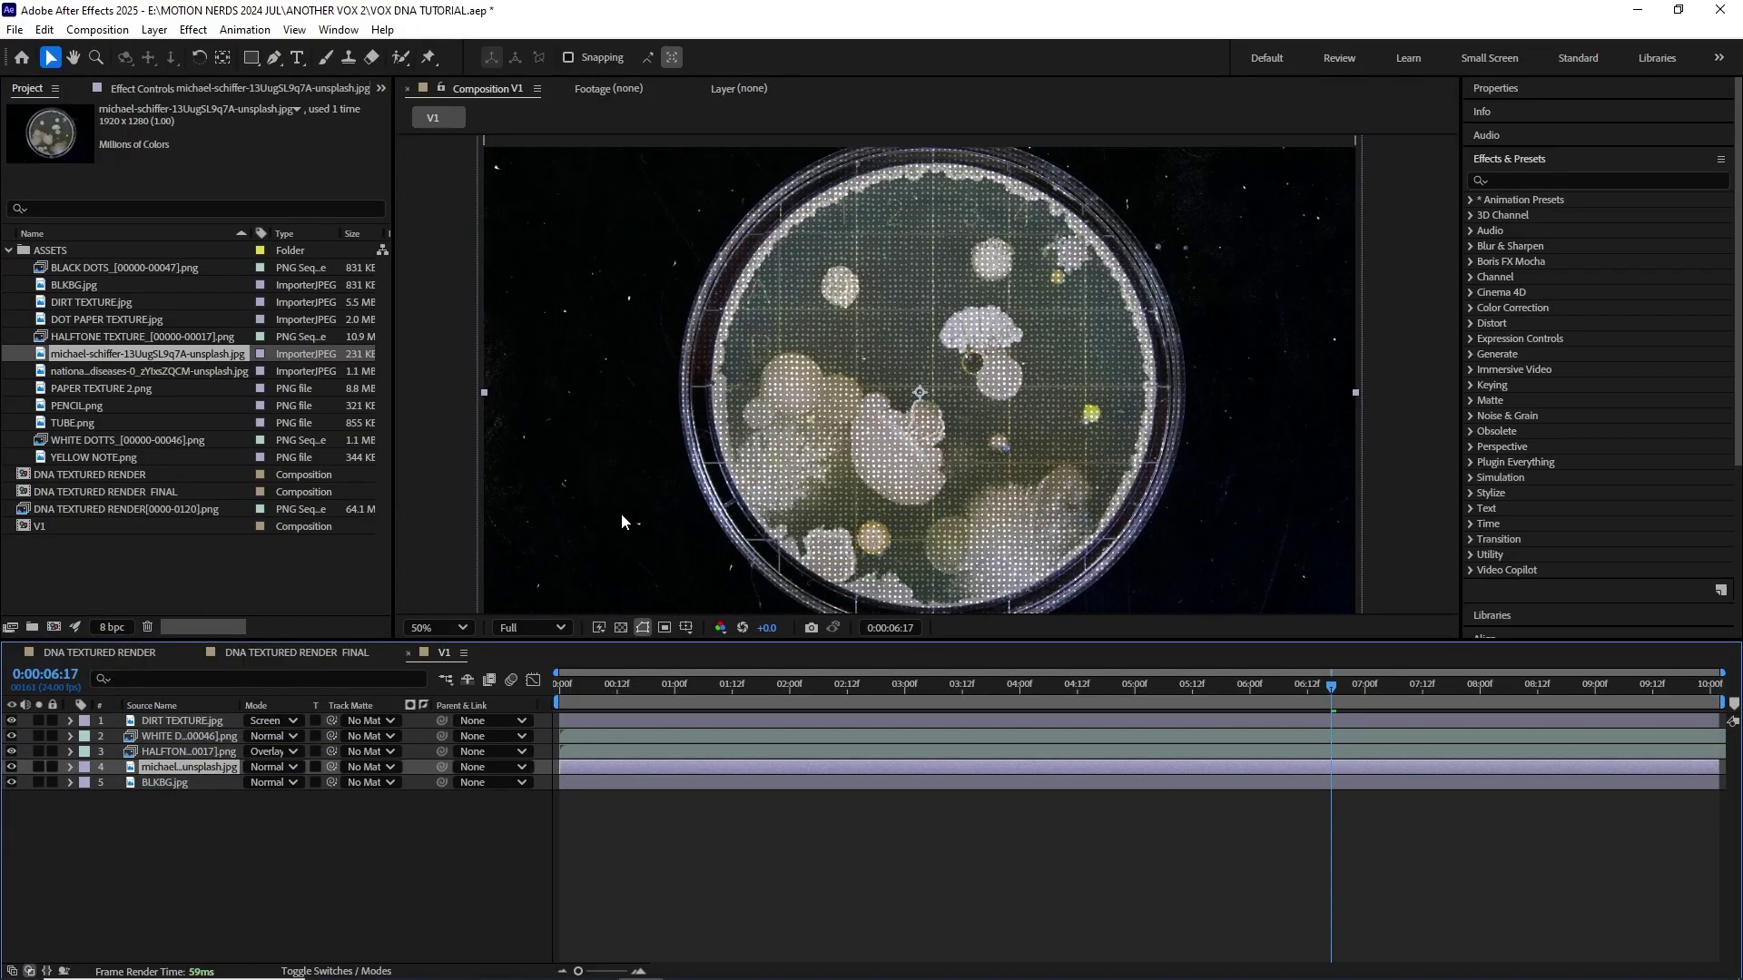
click(161, 784)
key(Delete)
scroll(718, 410, down, 2)
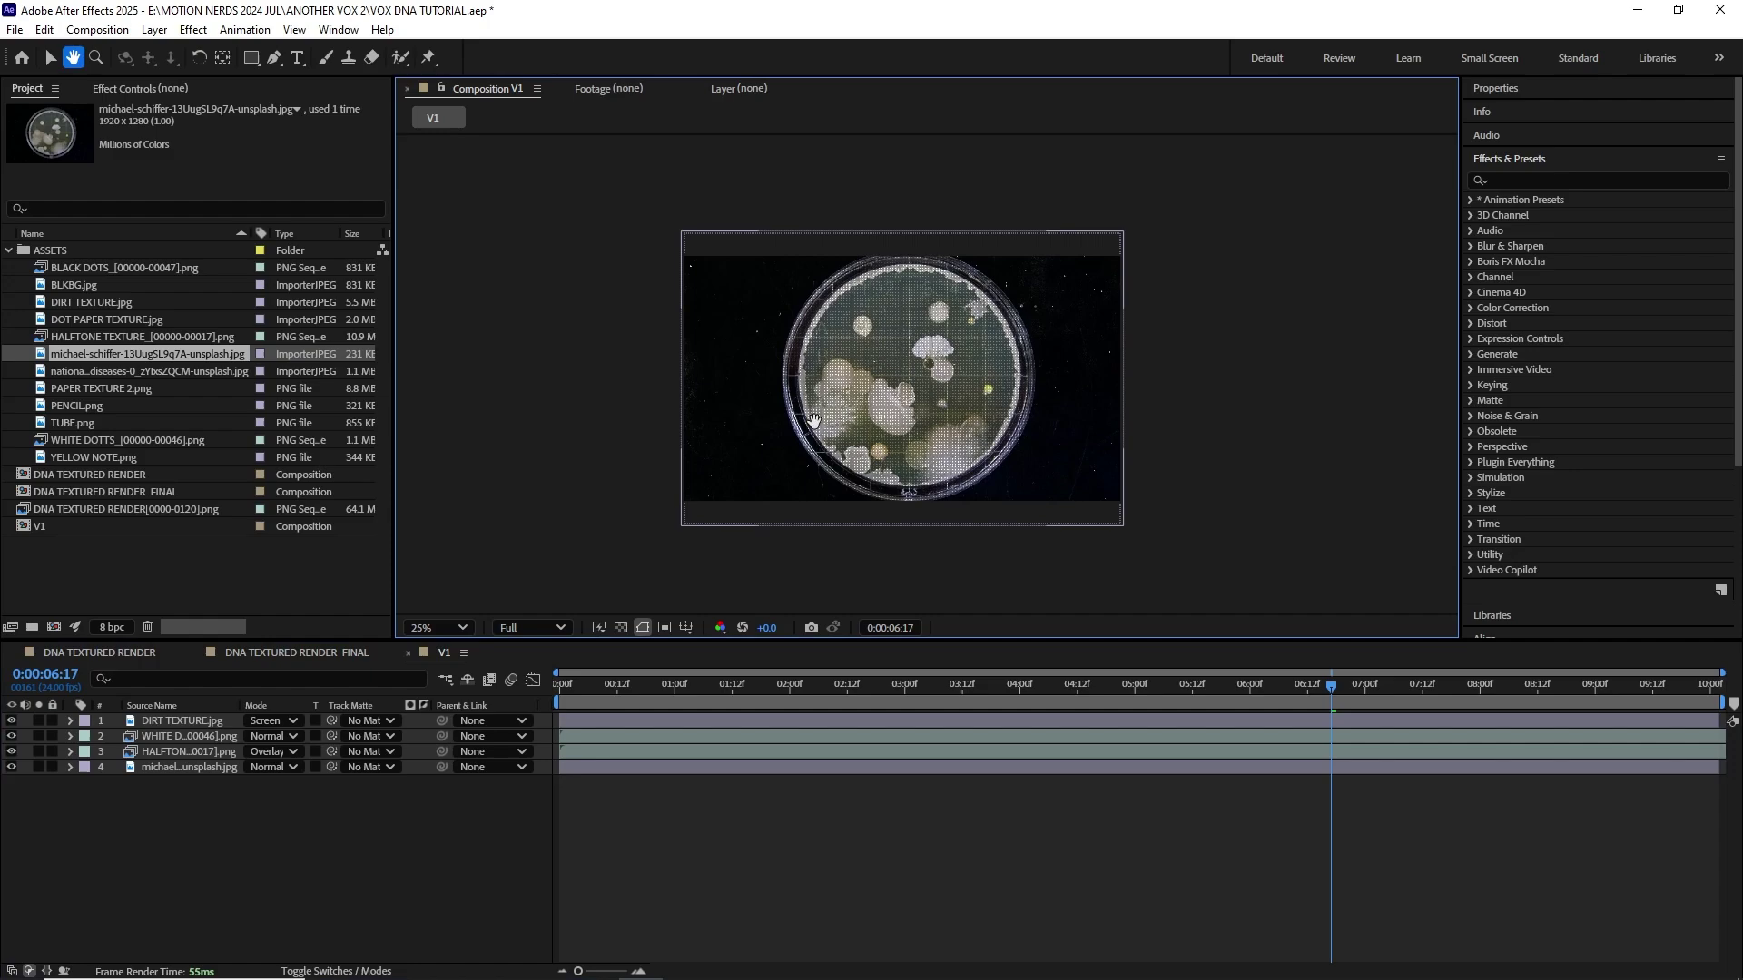
scroll(717, 409, up, 3)
Step: Switch the HALFTONE layer's blend mode to Soft Light
click(177, 751)
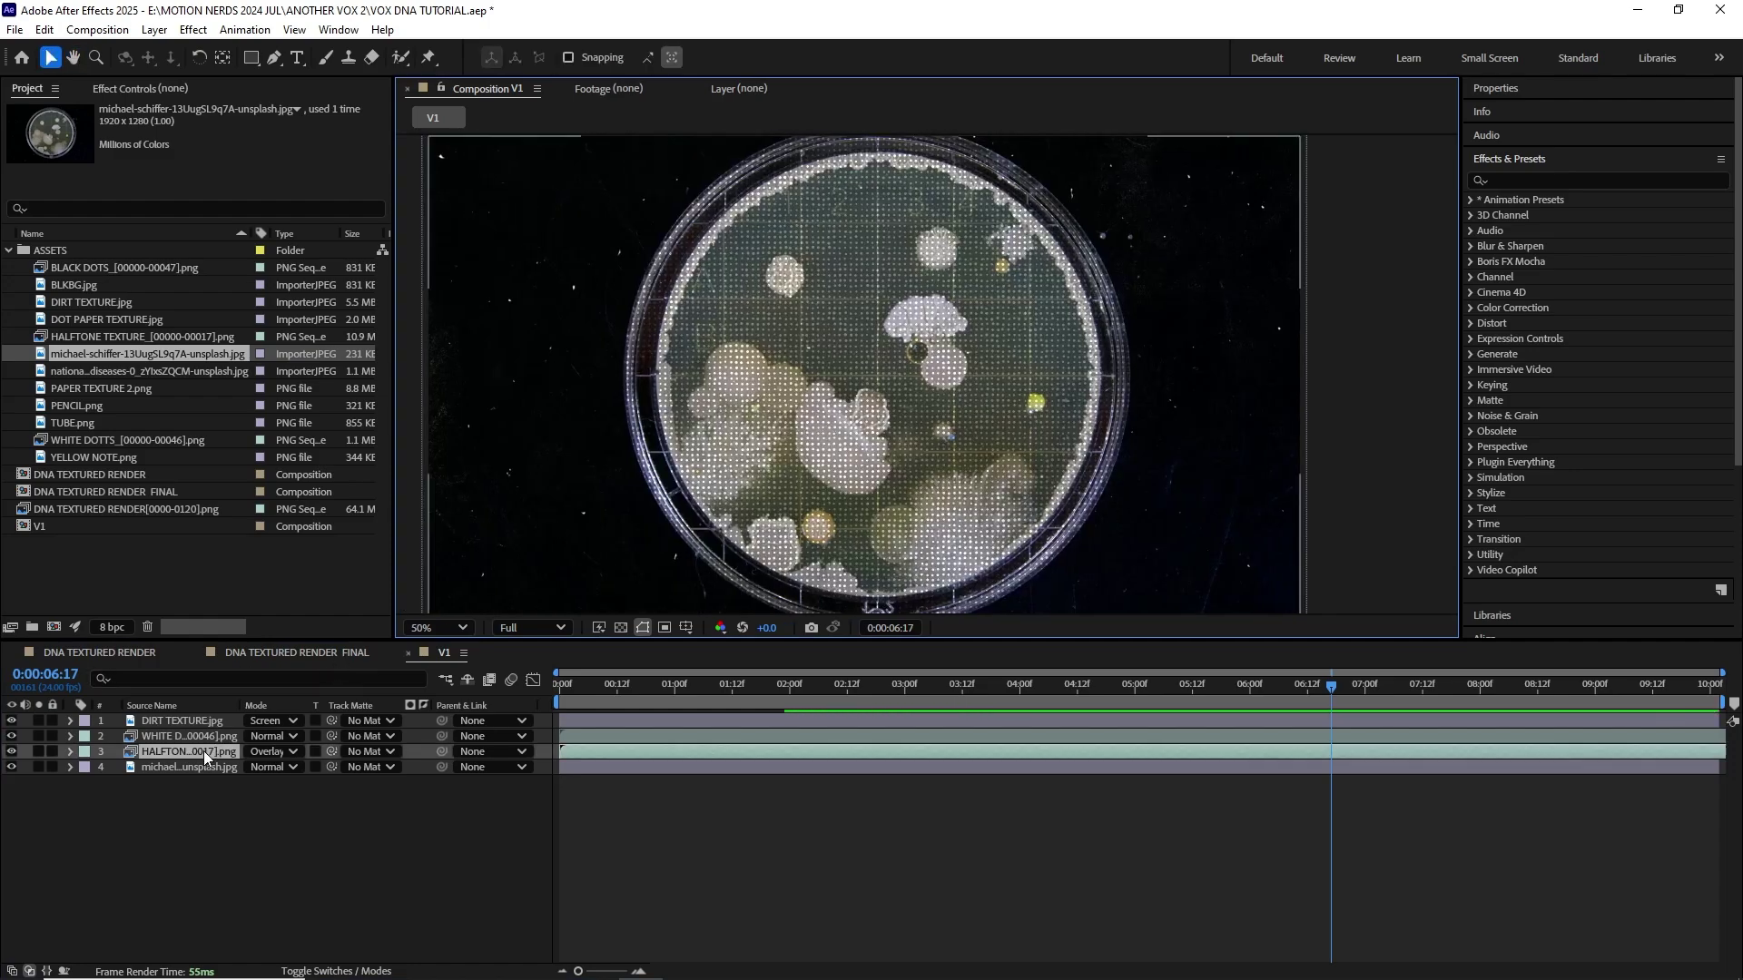
click(274, 752)
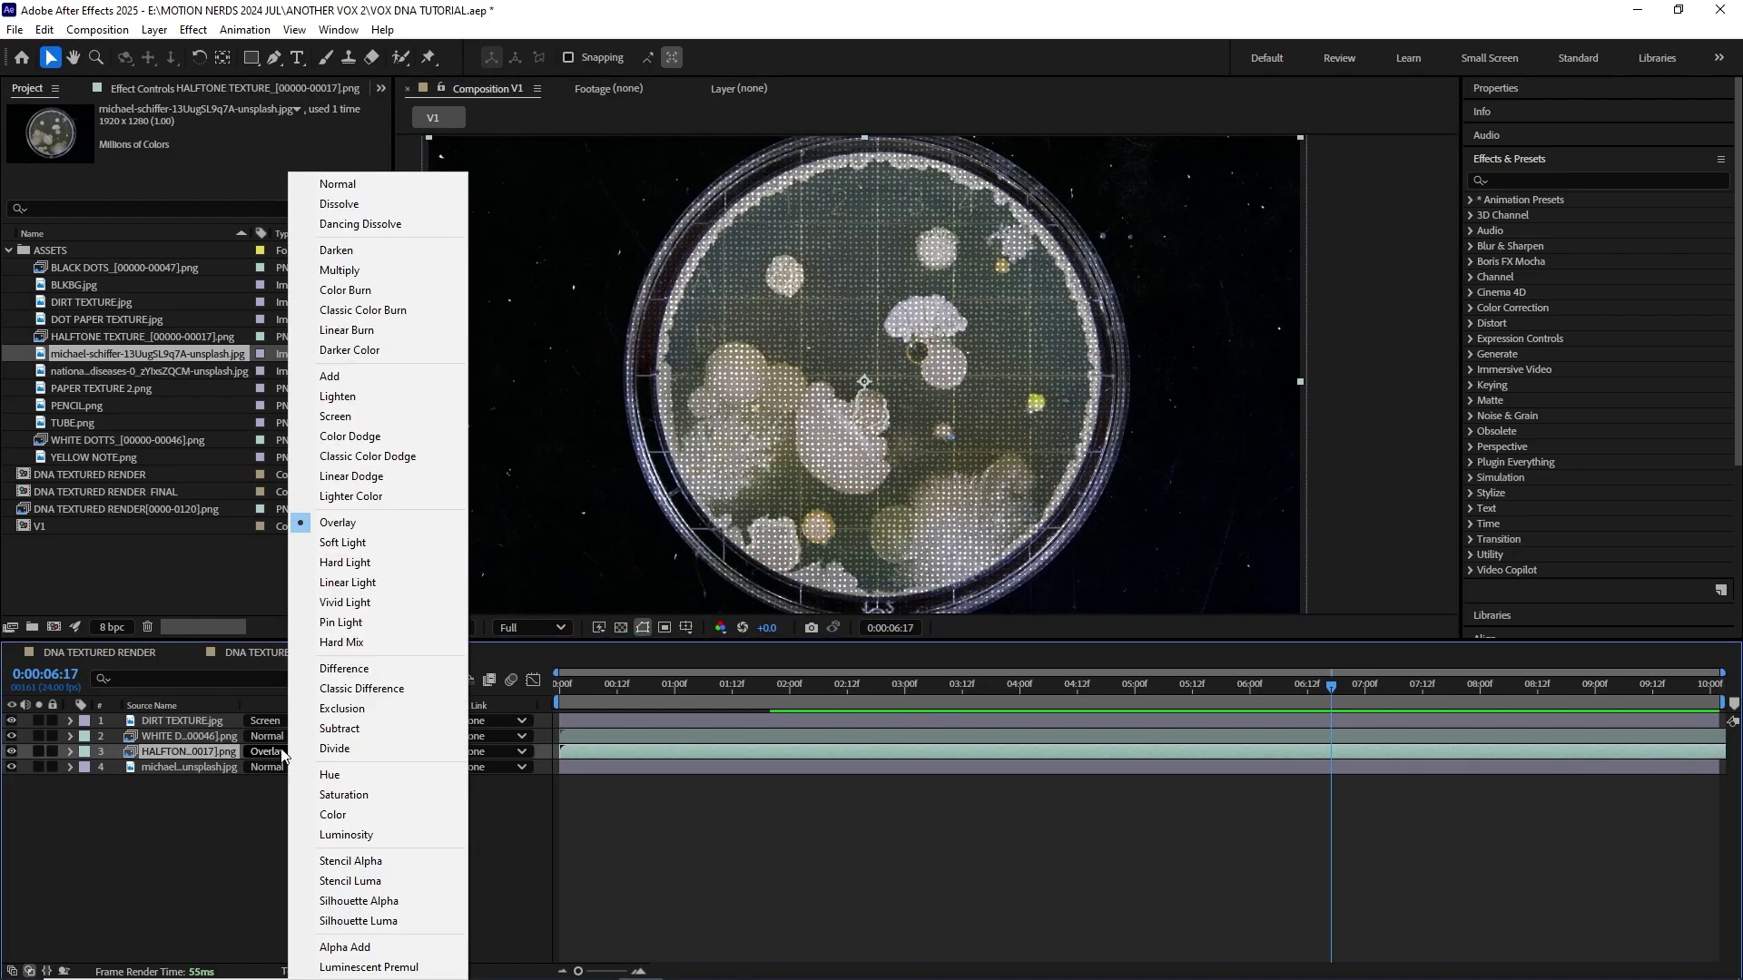
click(342, 542)
scroll(782, 454, up, 3)
scroll(735, 410, up, 2)
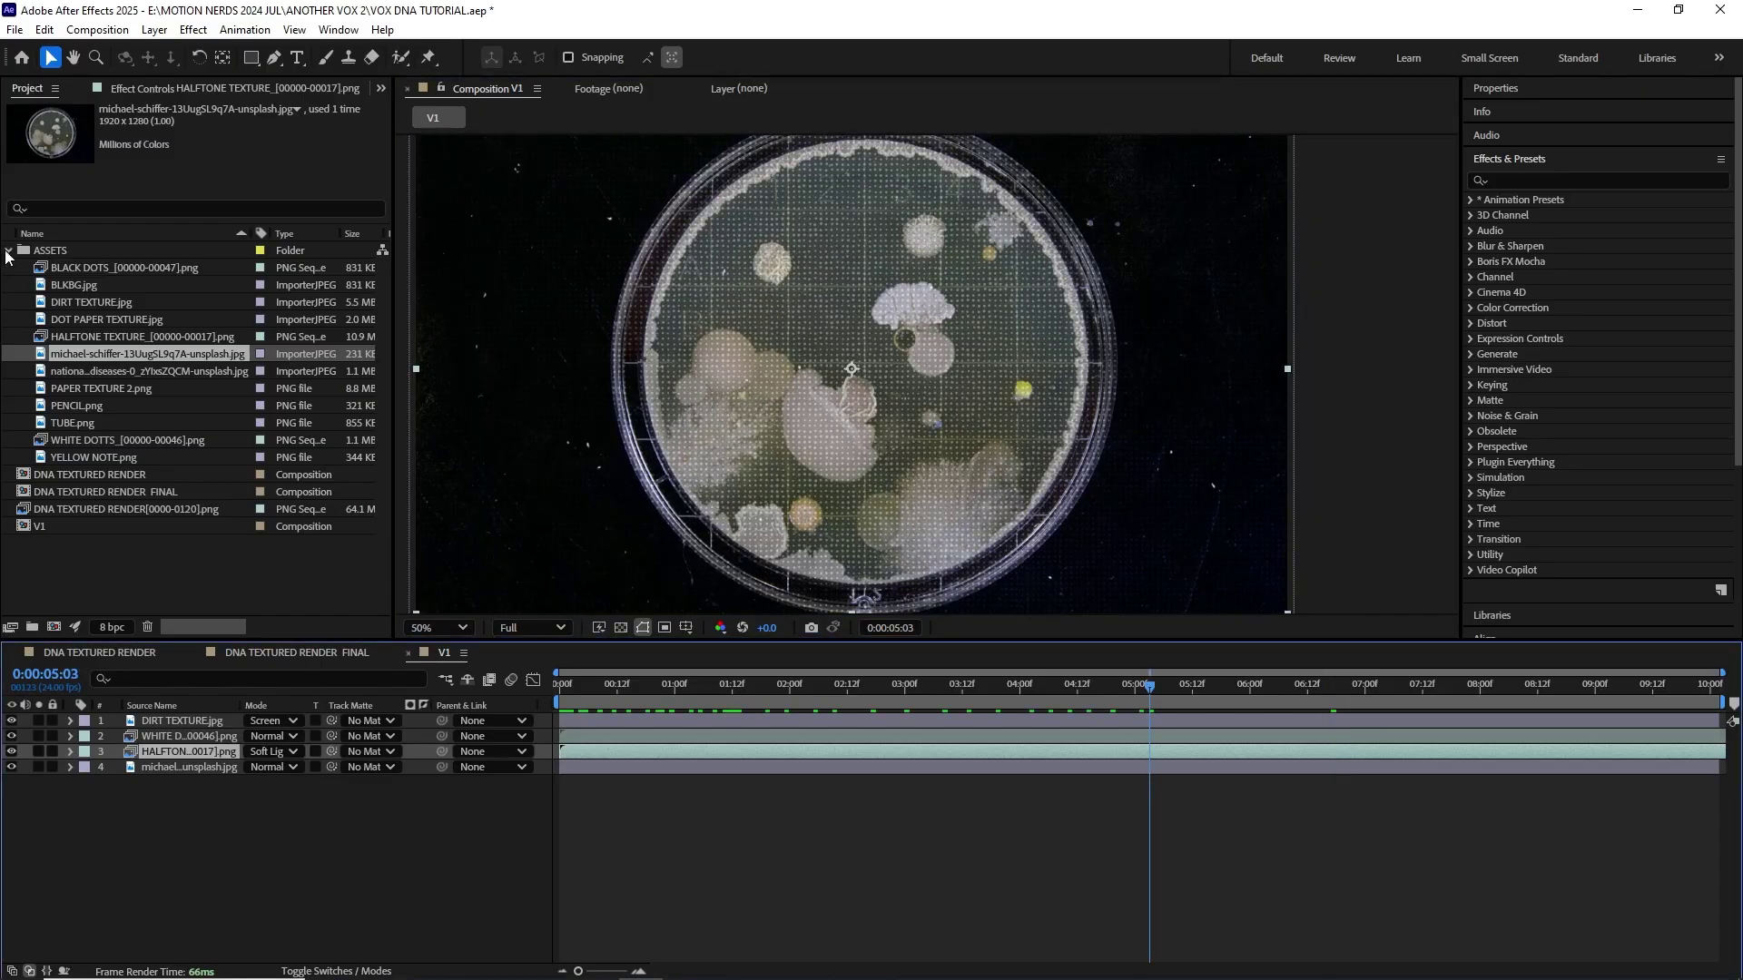
click(10, 250)
click(38, 320)
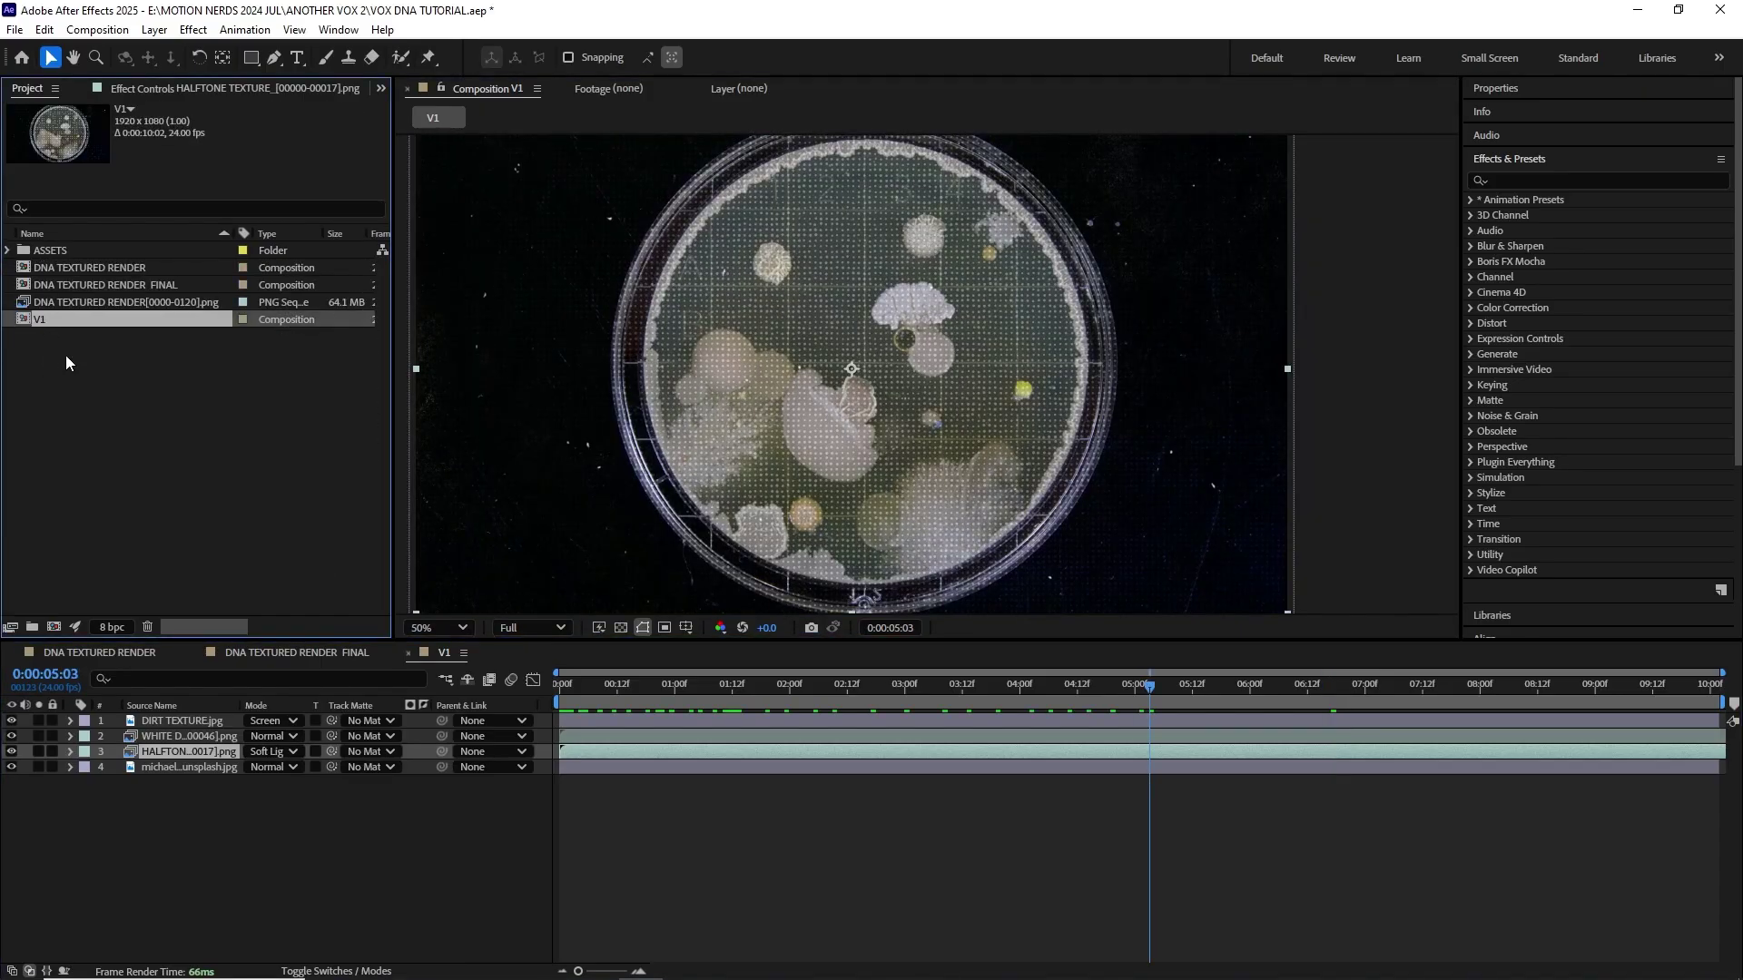
Step: Duplicate V1 as V2 and swap the petri dish photo for the virus micrograph
key(ctrl+d)
double_click(50, 336)
click(10, 252)
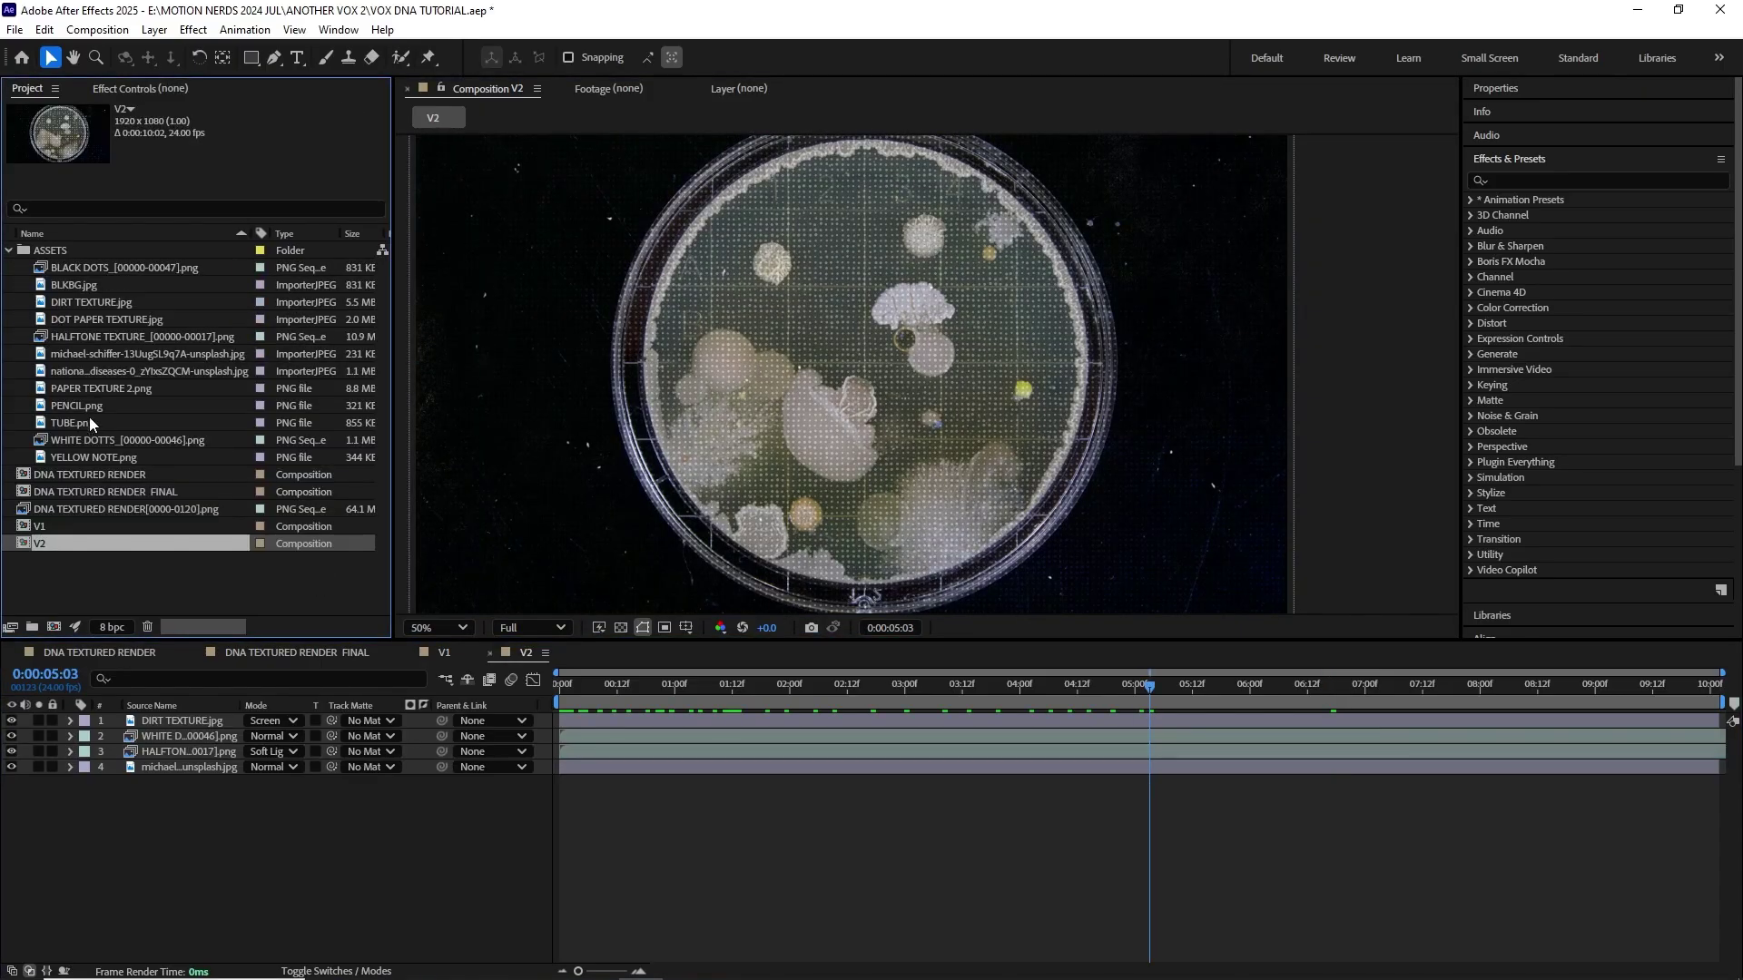
click(168, 768)
key(Delete)
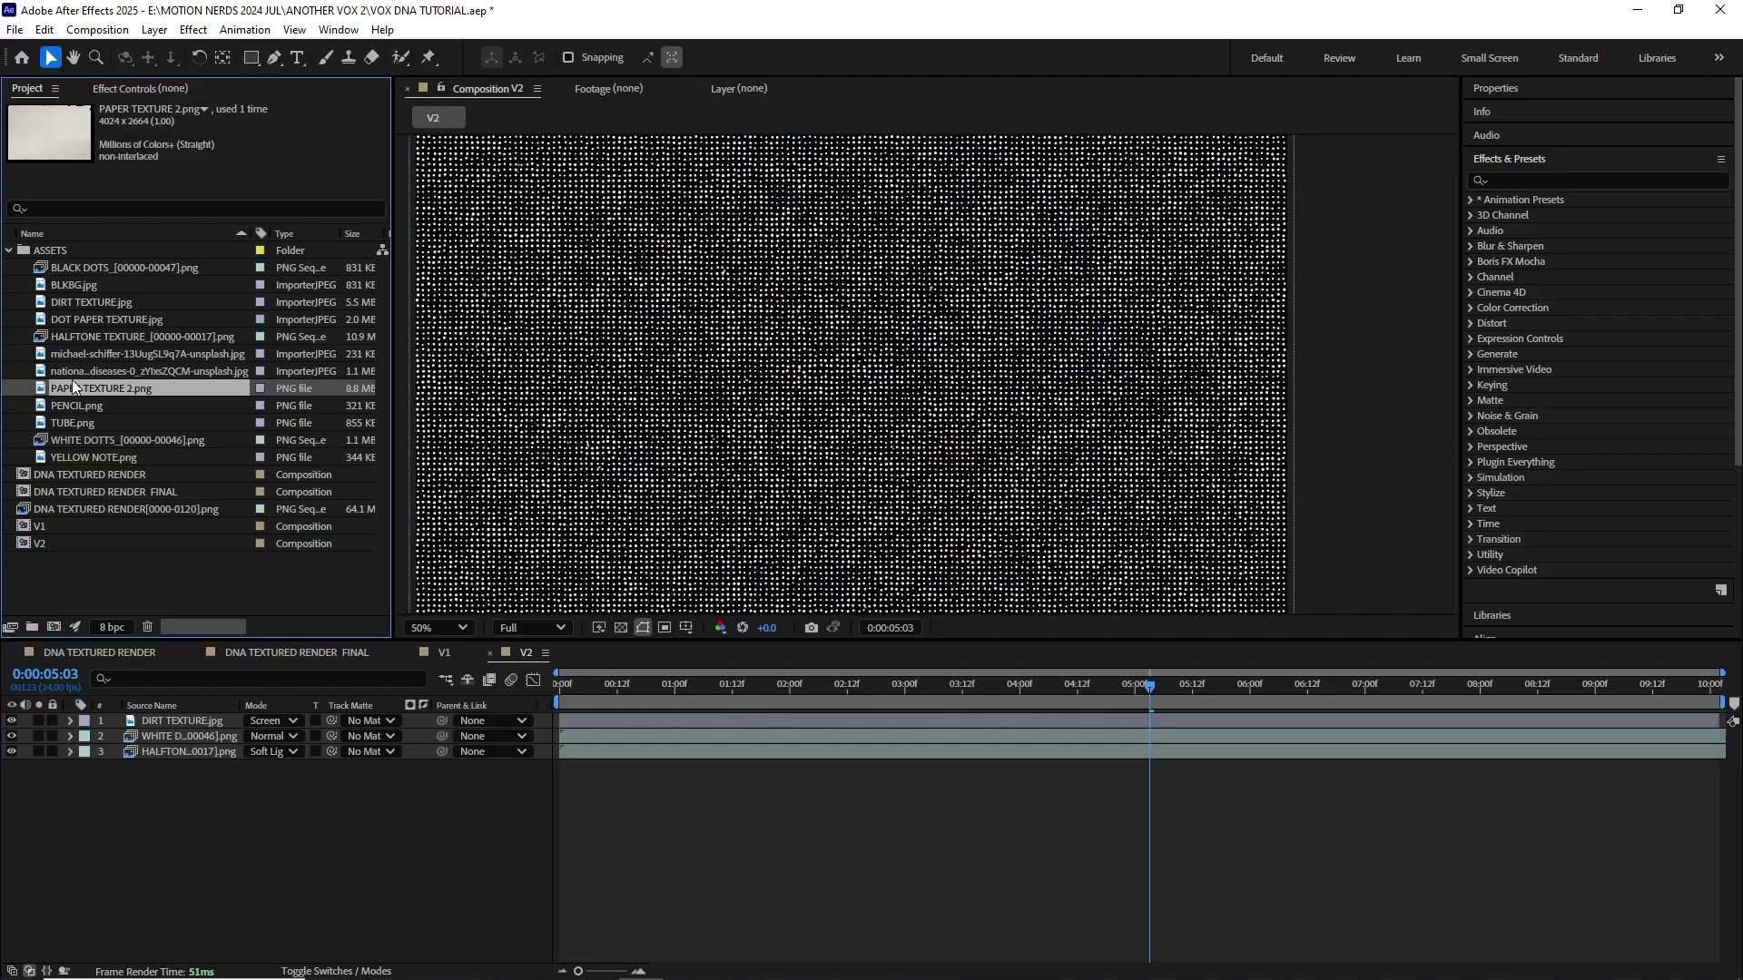
drag(72, 372, 189, 885)
key(h)
drag(797, 467, 788, 485)
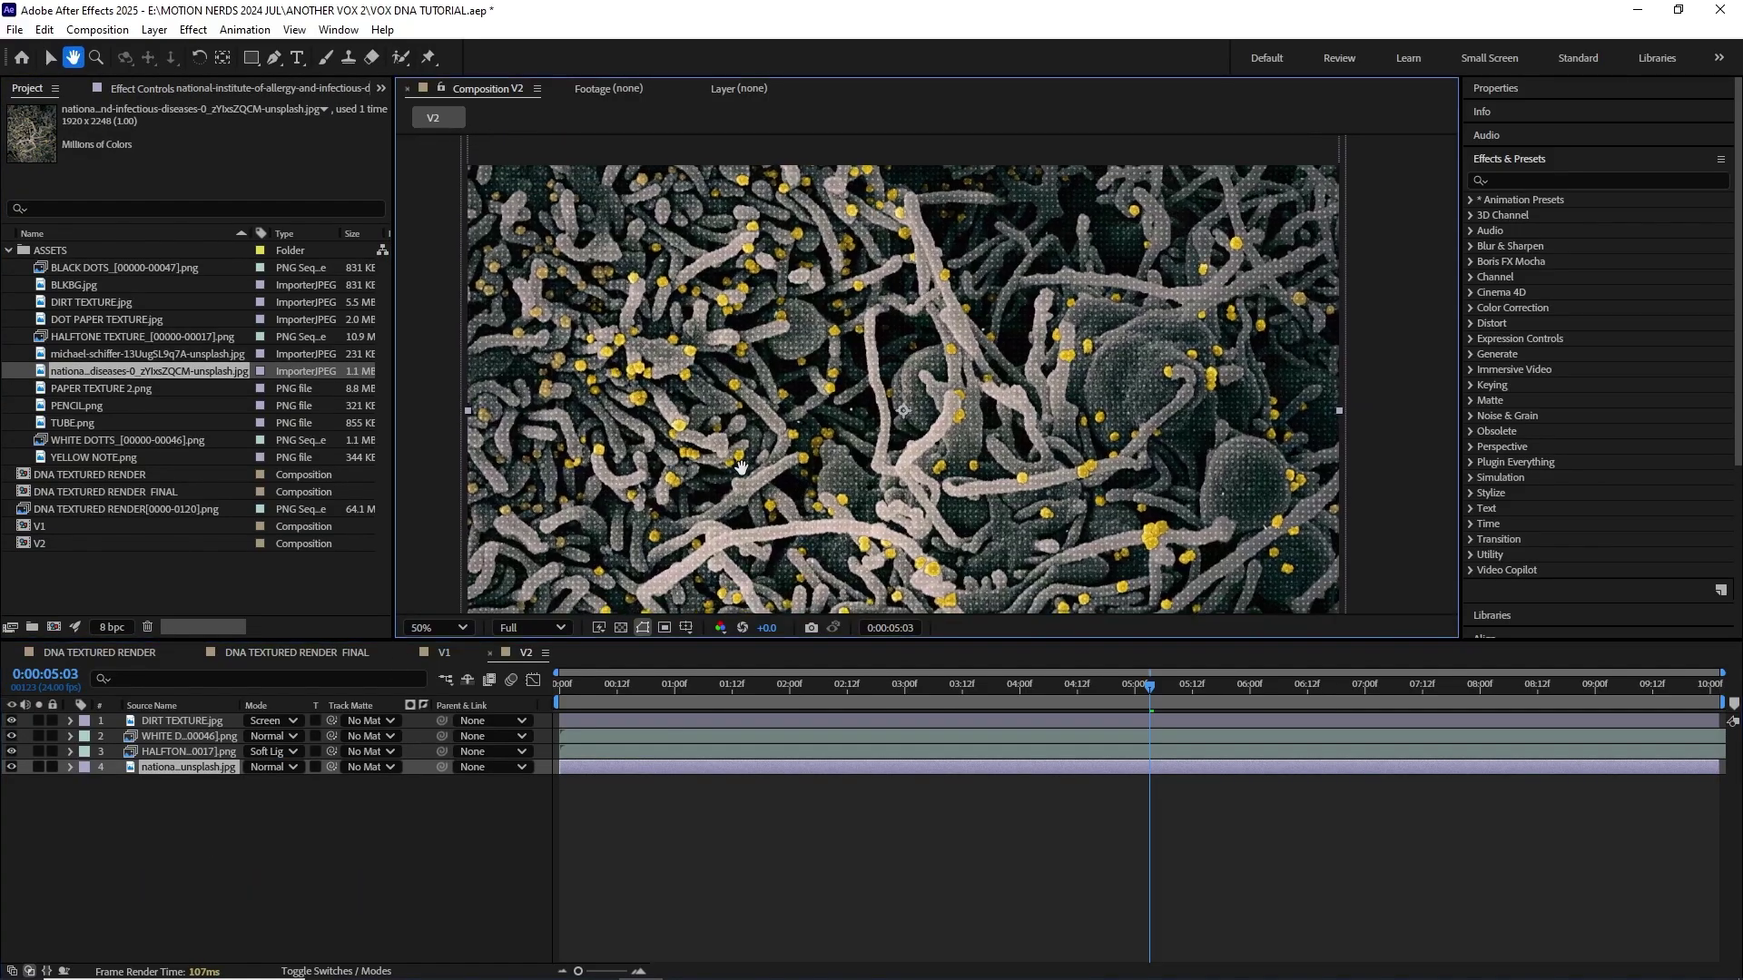
key(v)
drag(952, 685, 833, 682)
scroll(885, 544, up, 1)
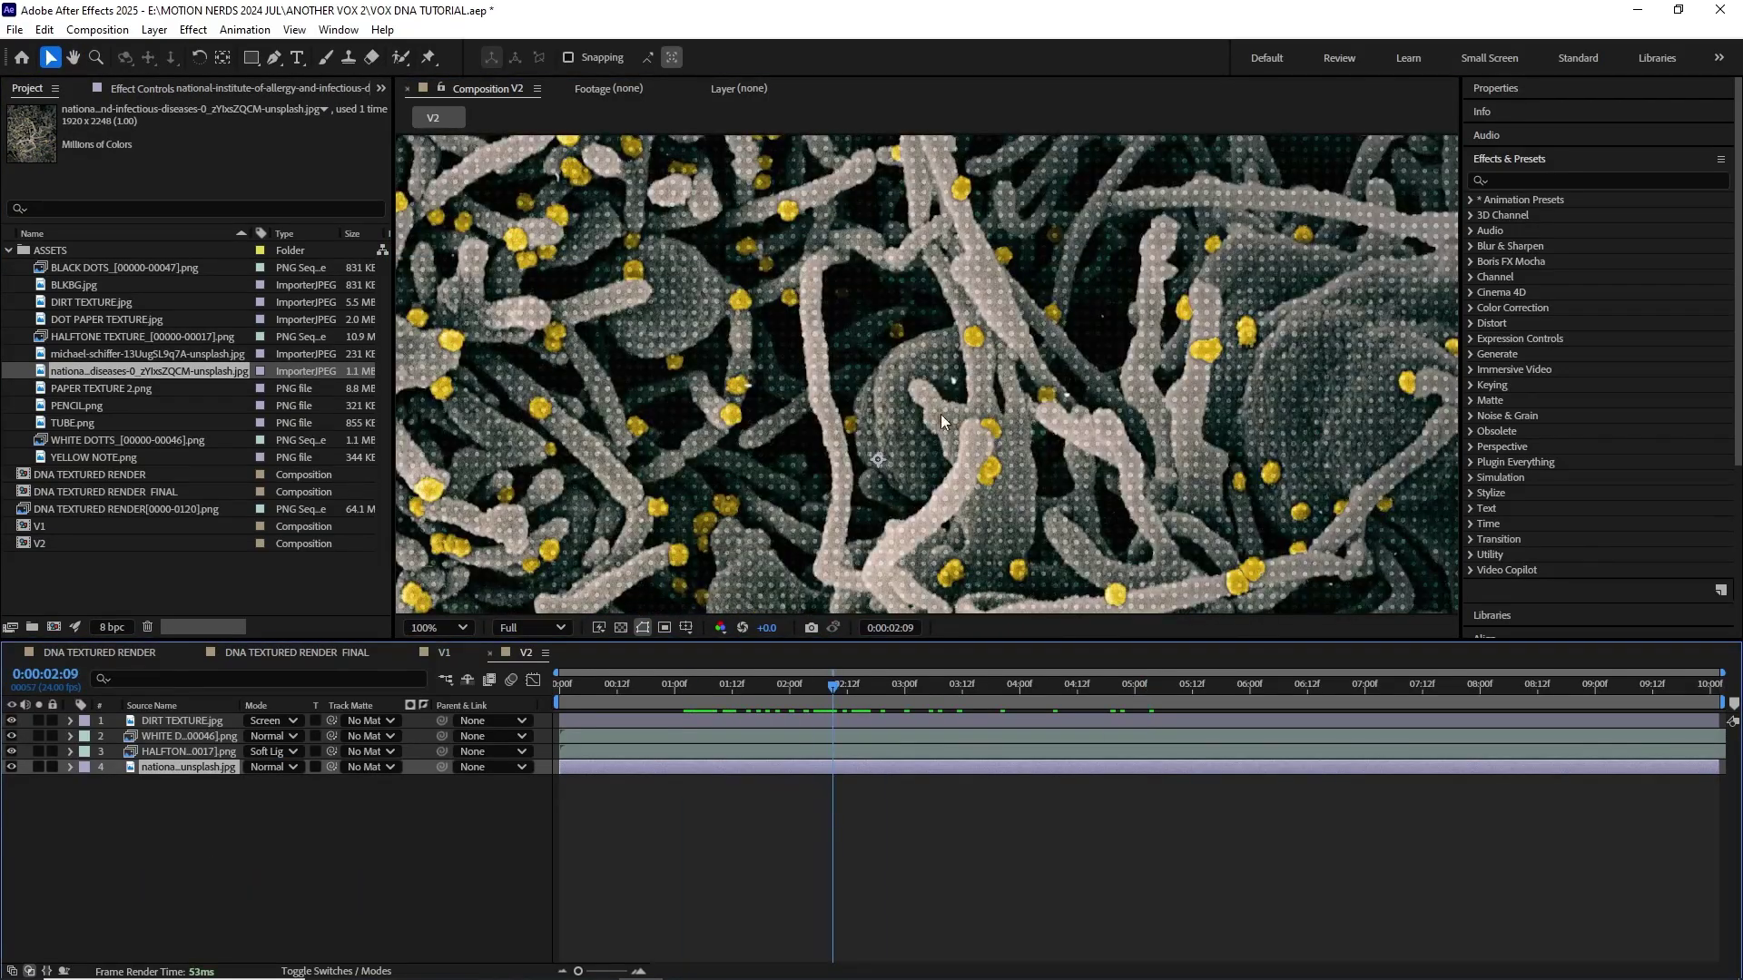
Step: Give the virus photo a Tint effect at 40% amount
click(195, 29)
mouse_move(245, 263)
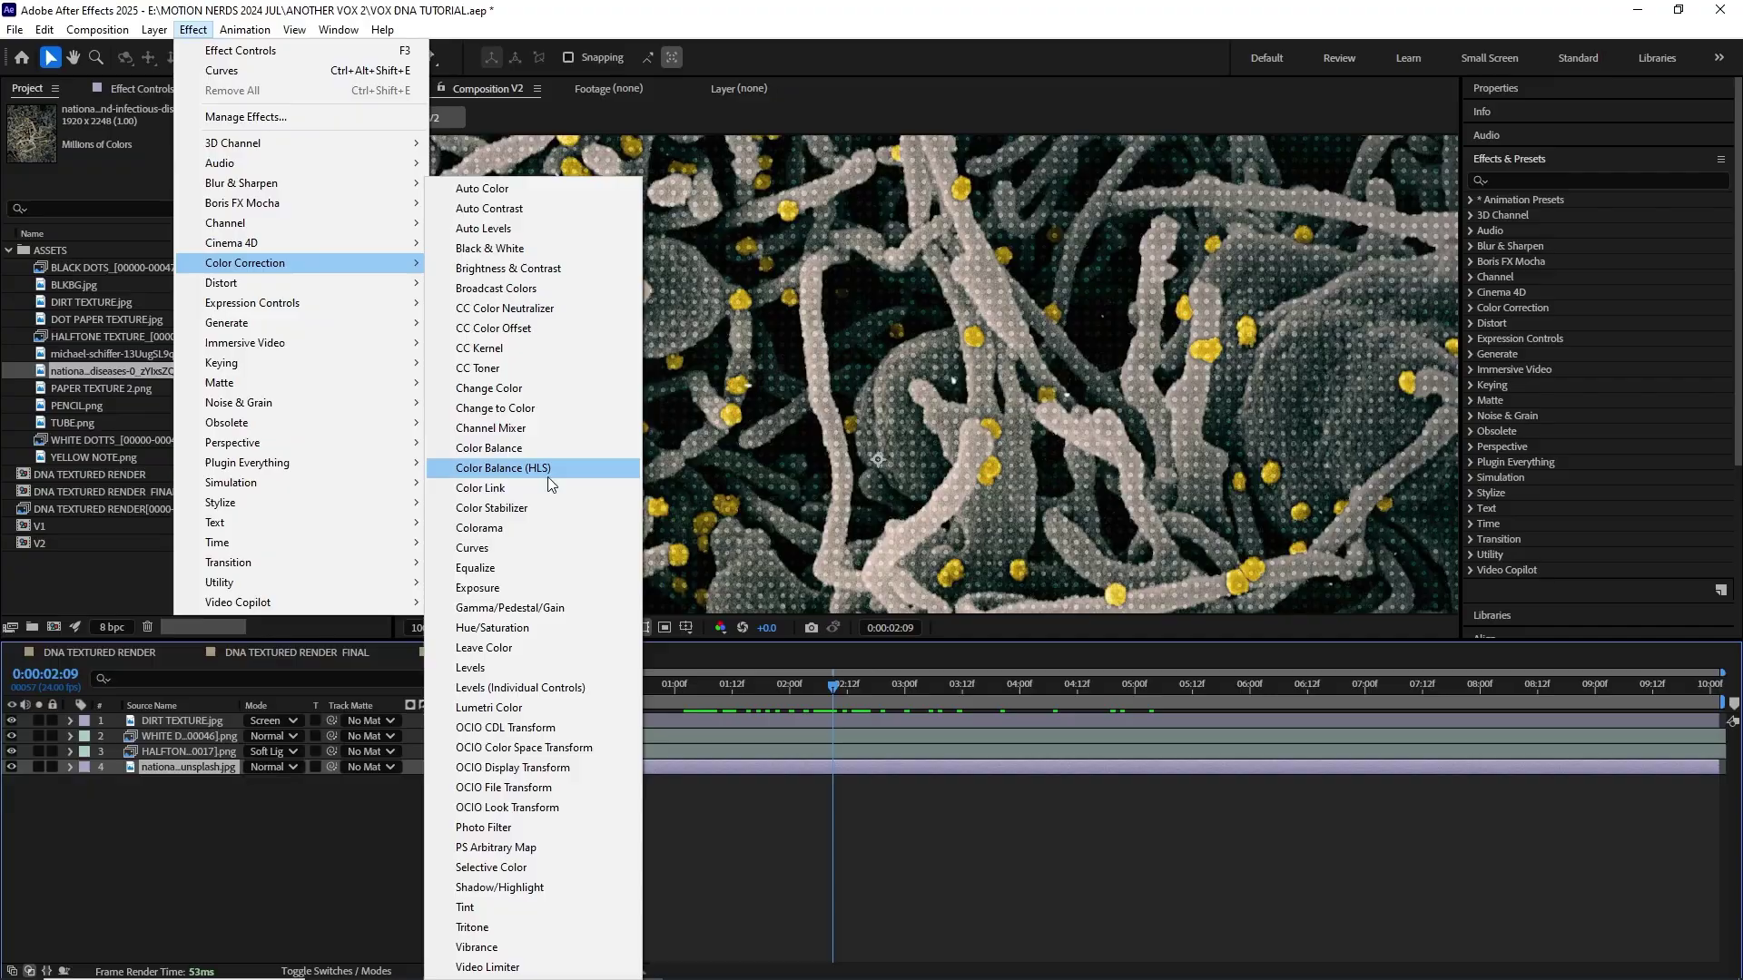
click(531, 907)
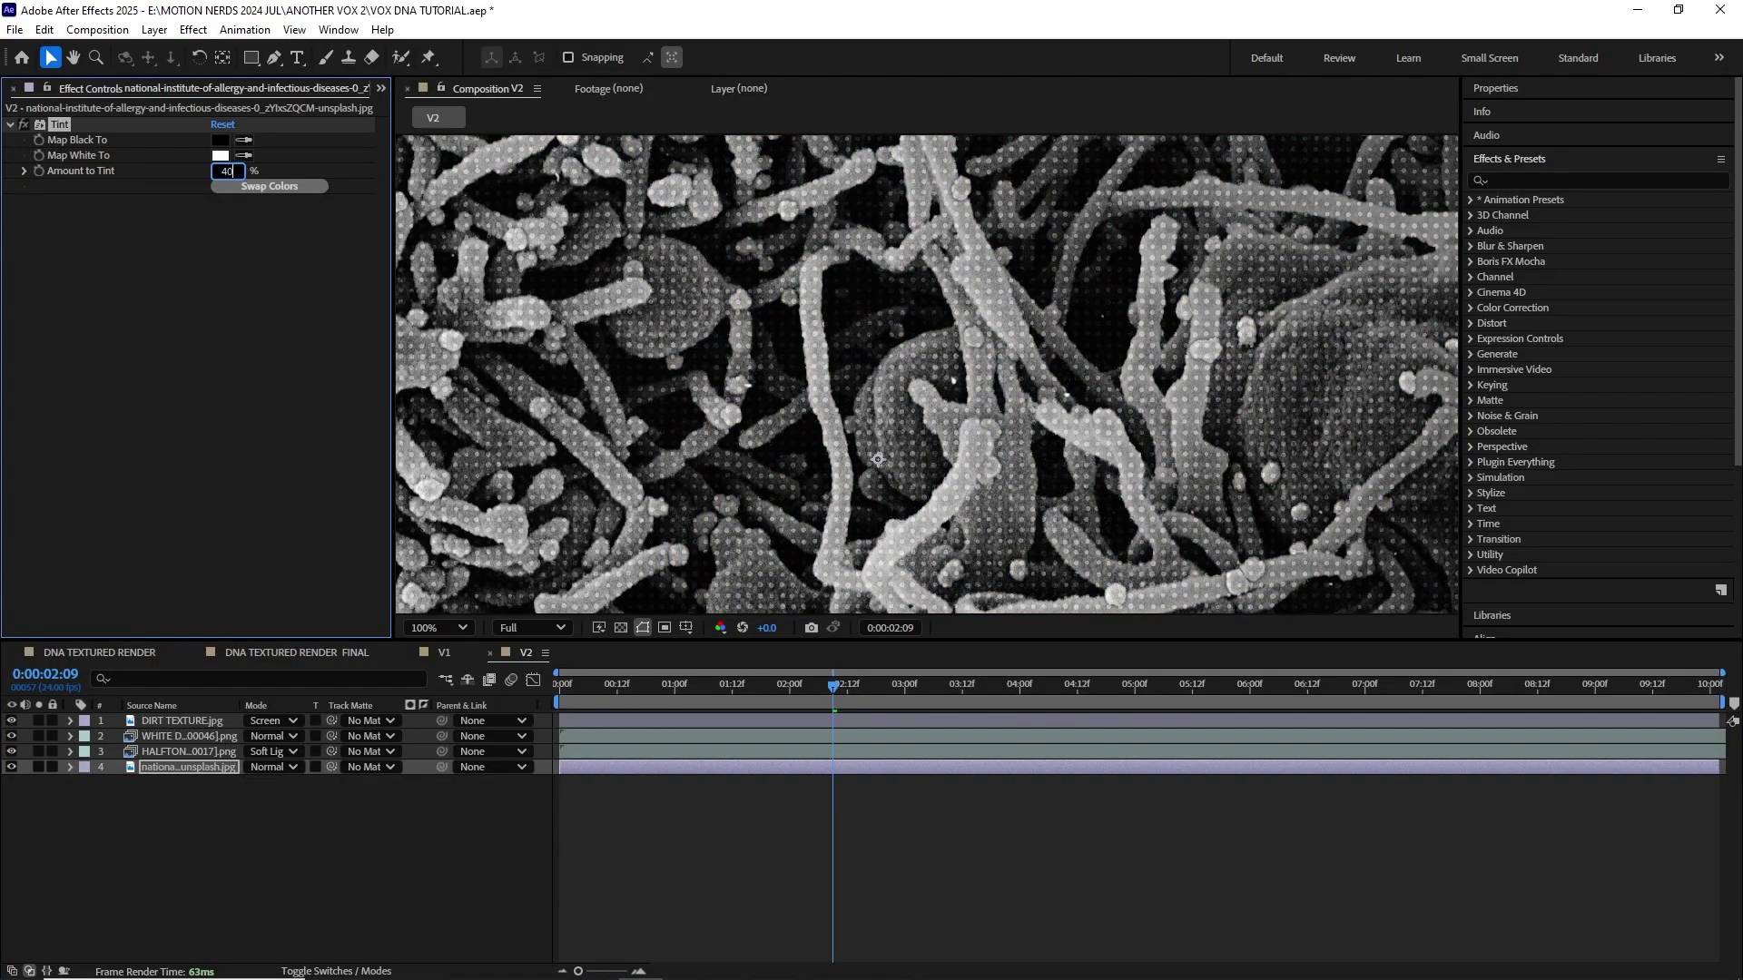
scroll(1048, 350, down, 2)
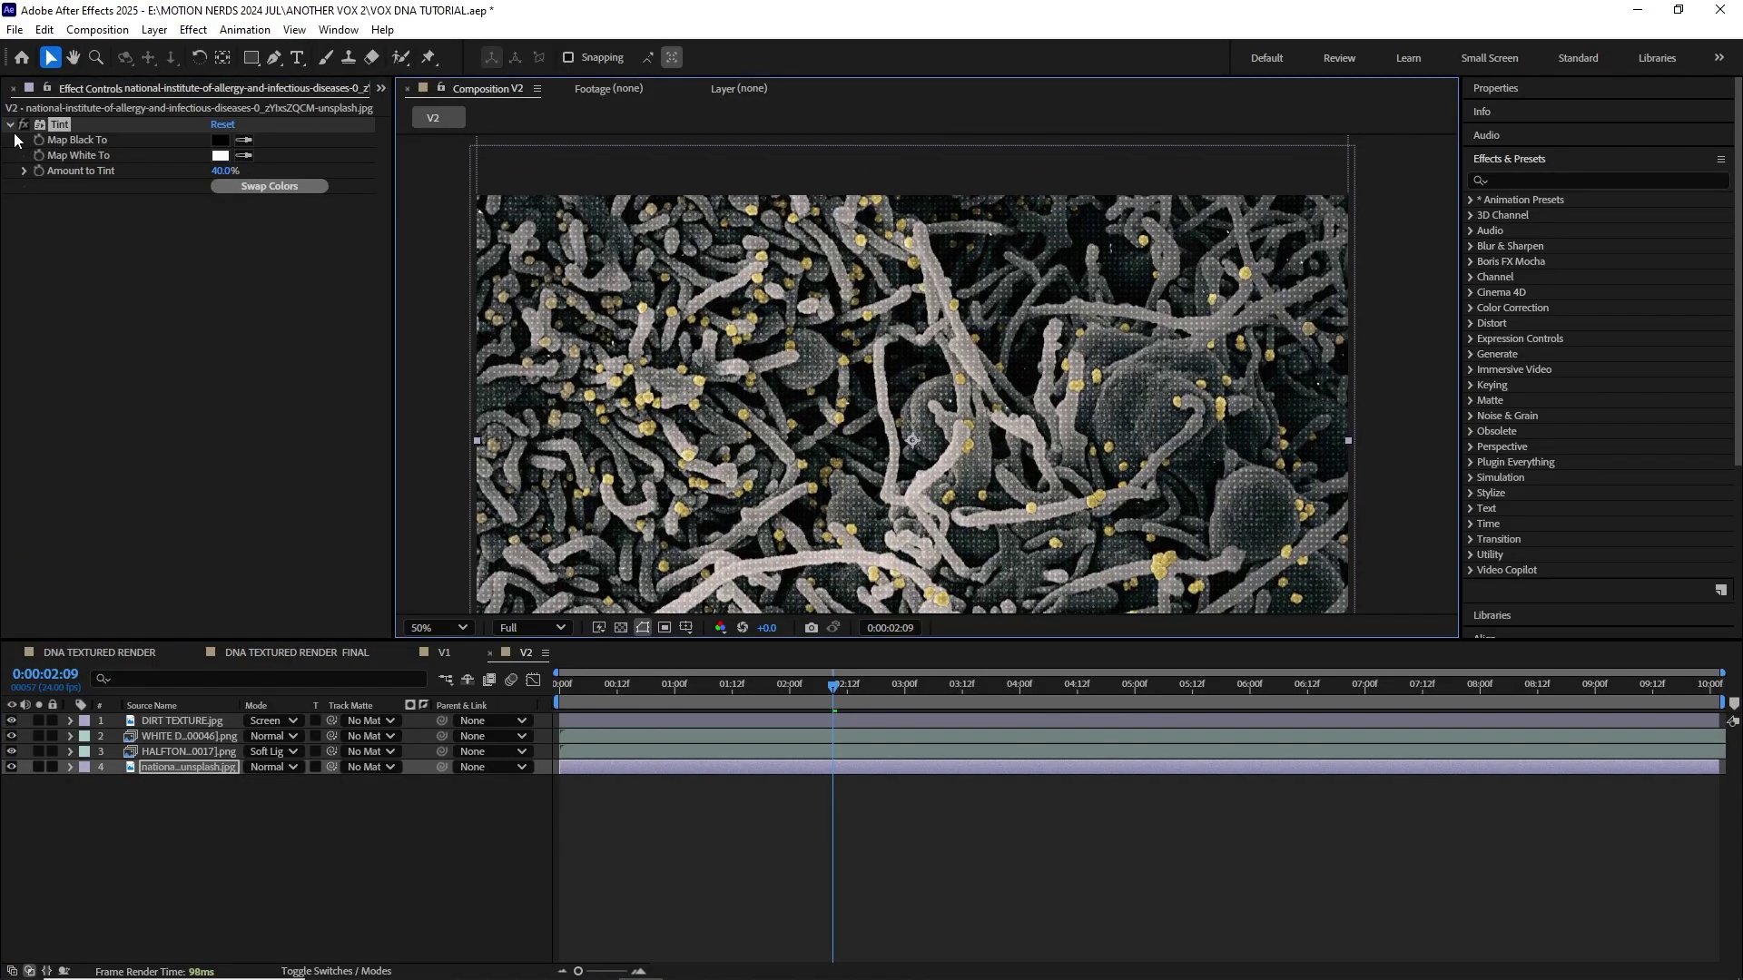
drag(392, 225, 448, 226)
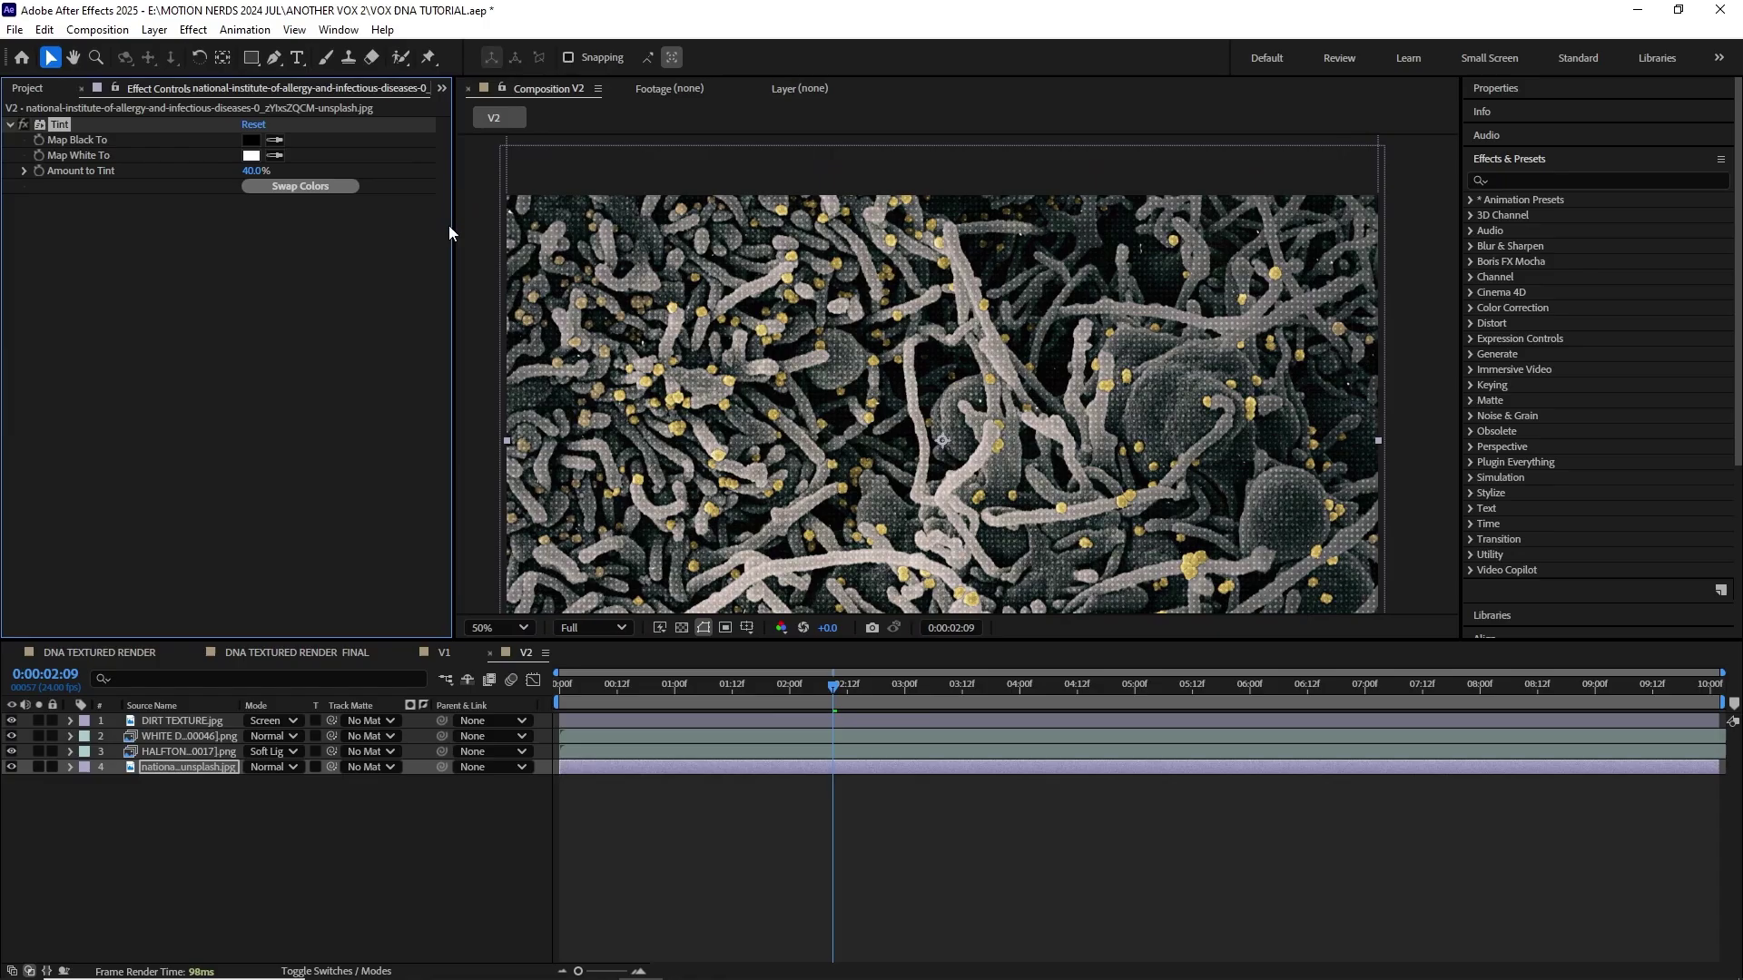
click(19, 90)
click(11, 252)
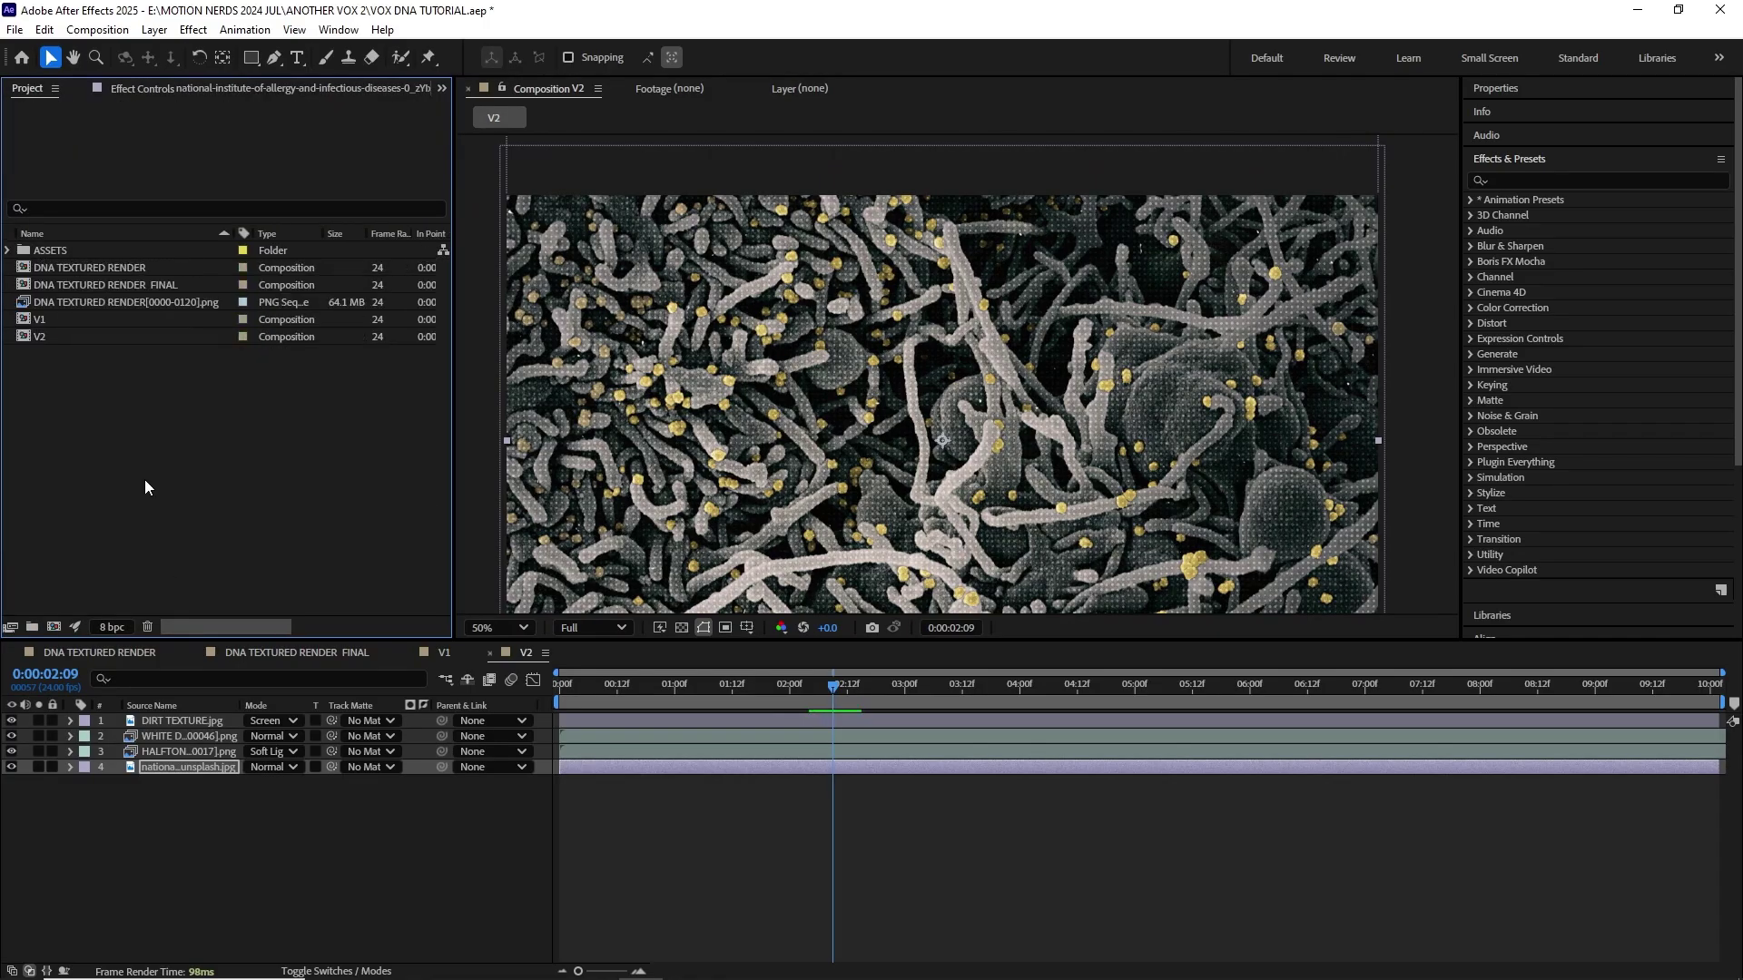
Step: Create a new 1920×1080, 24 fps composition named MAIN COMP
click(316, 653)
key(ctrl+n)
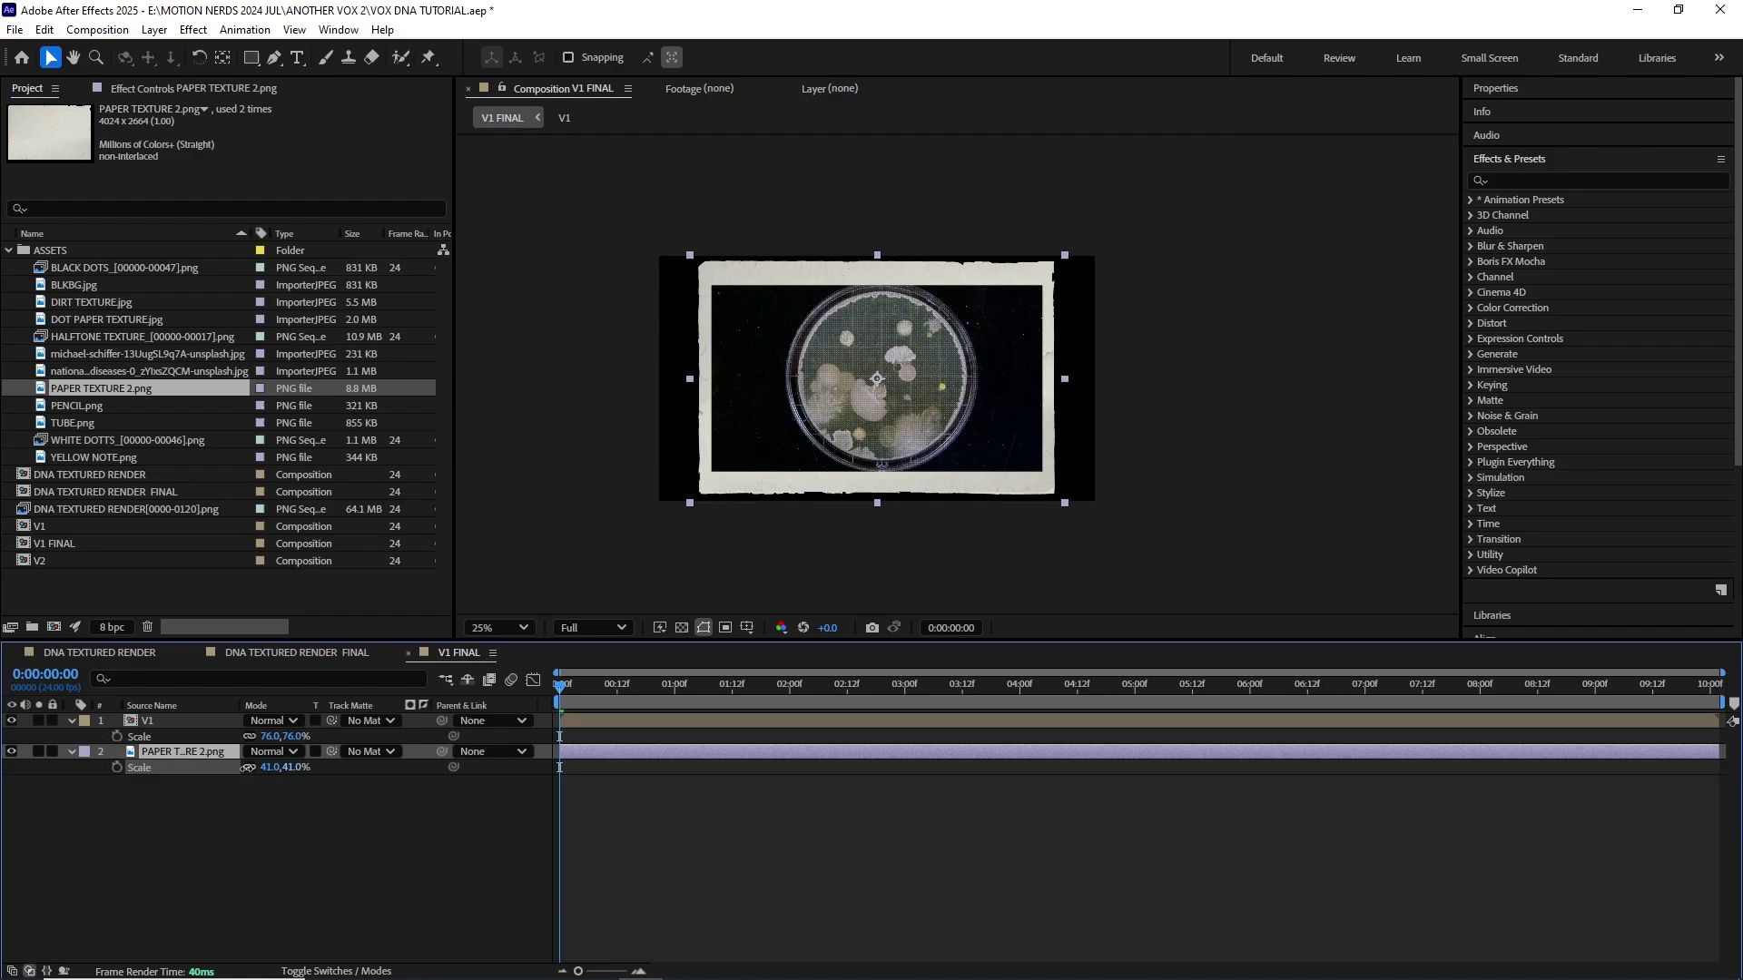
drag(266, 767, 260, 767)
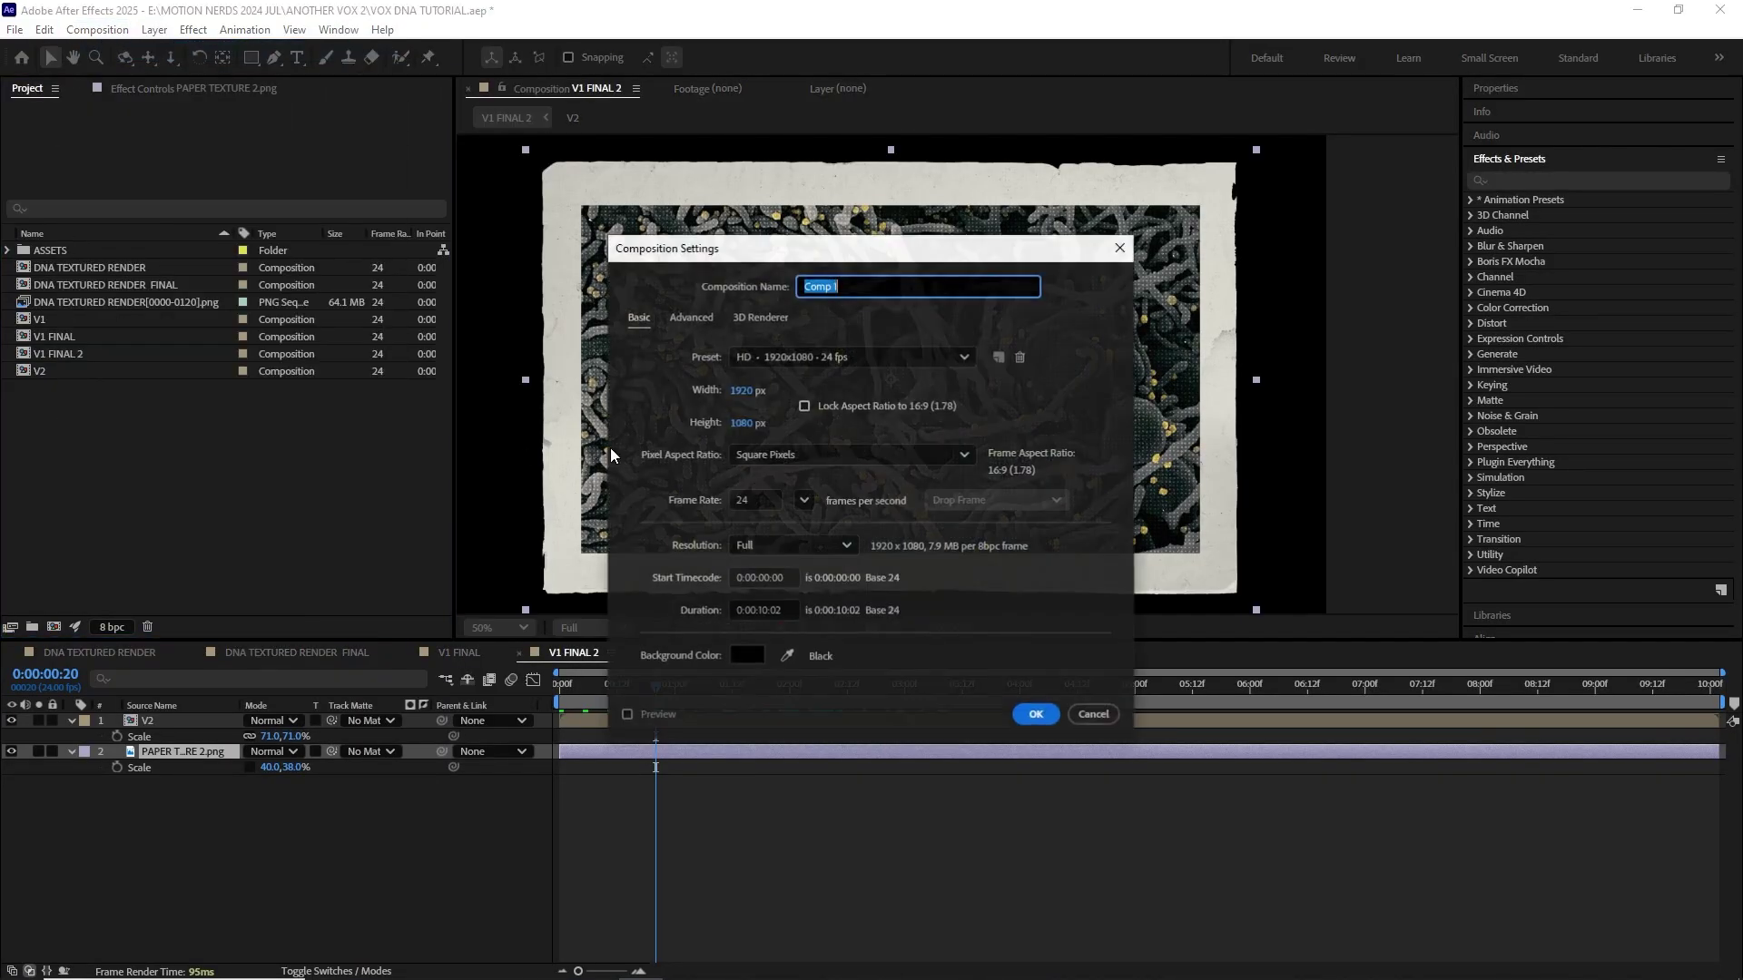
text(MAIN COMP)
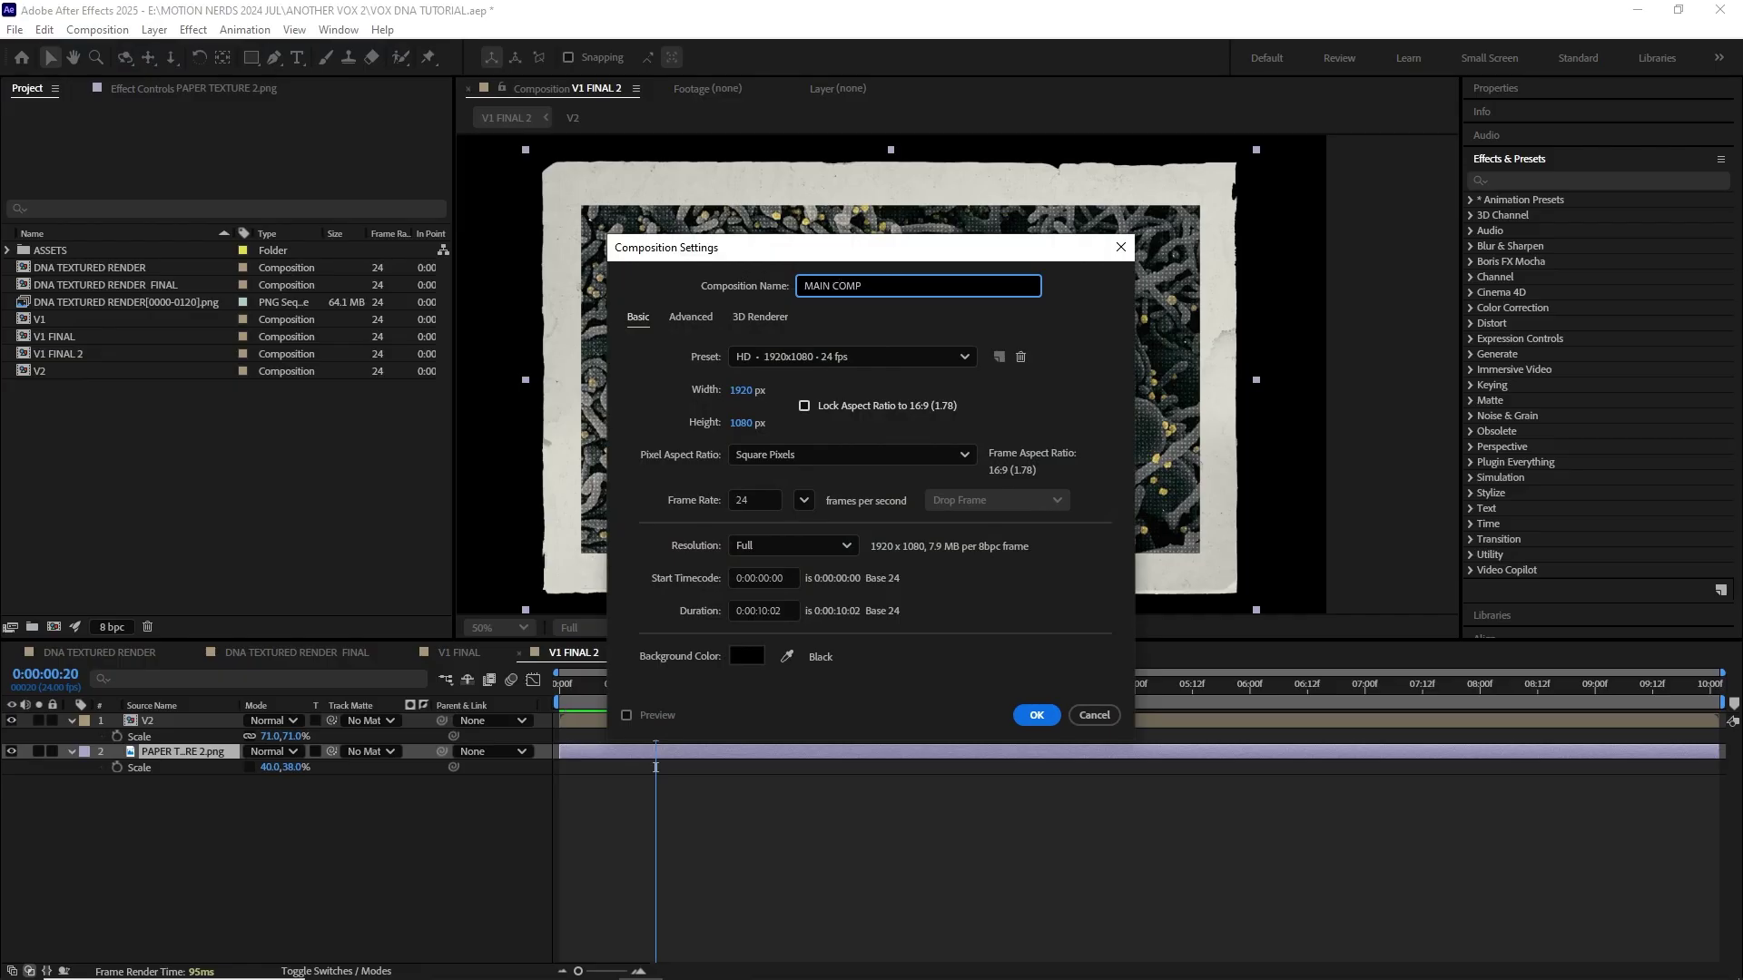
click(1037, 717)
Step: Place the DOT PAPER TEXTURE as MAIN COMP's background
click(10, 250)
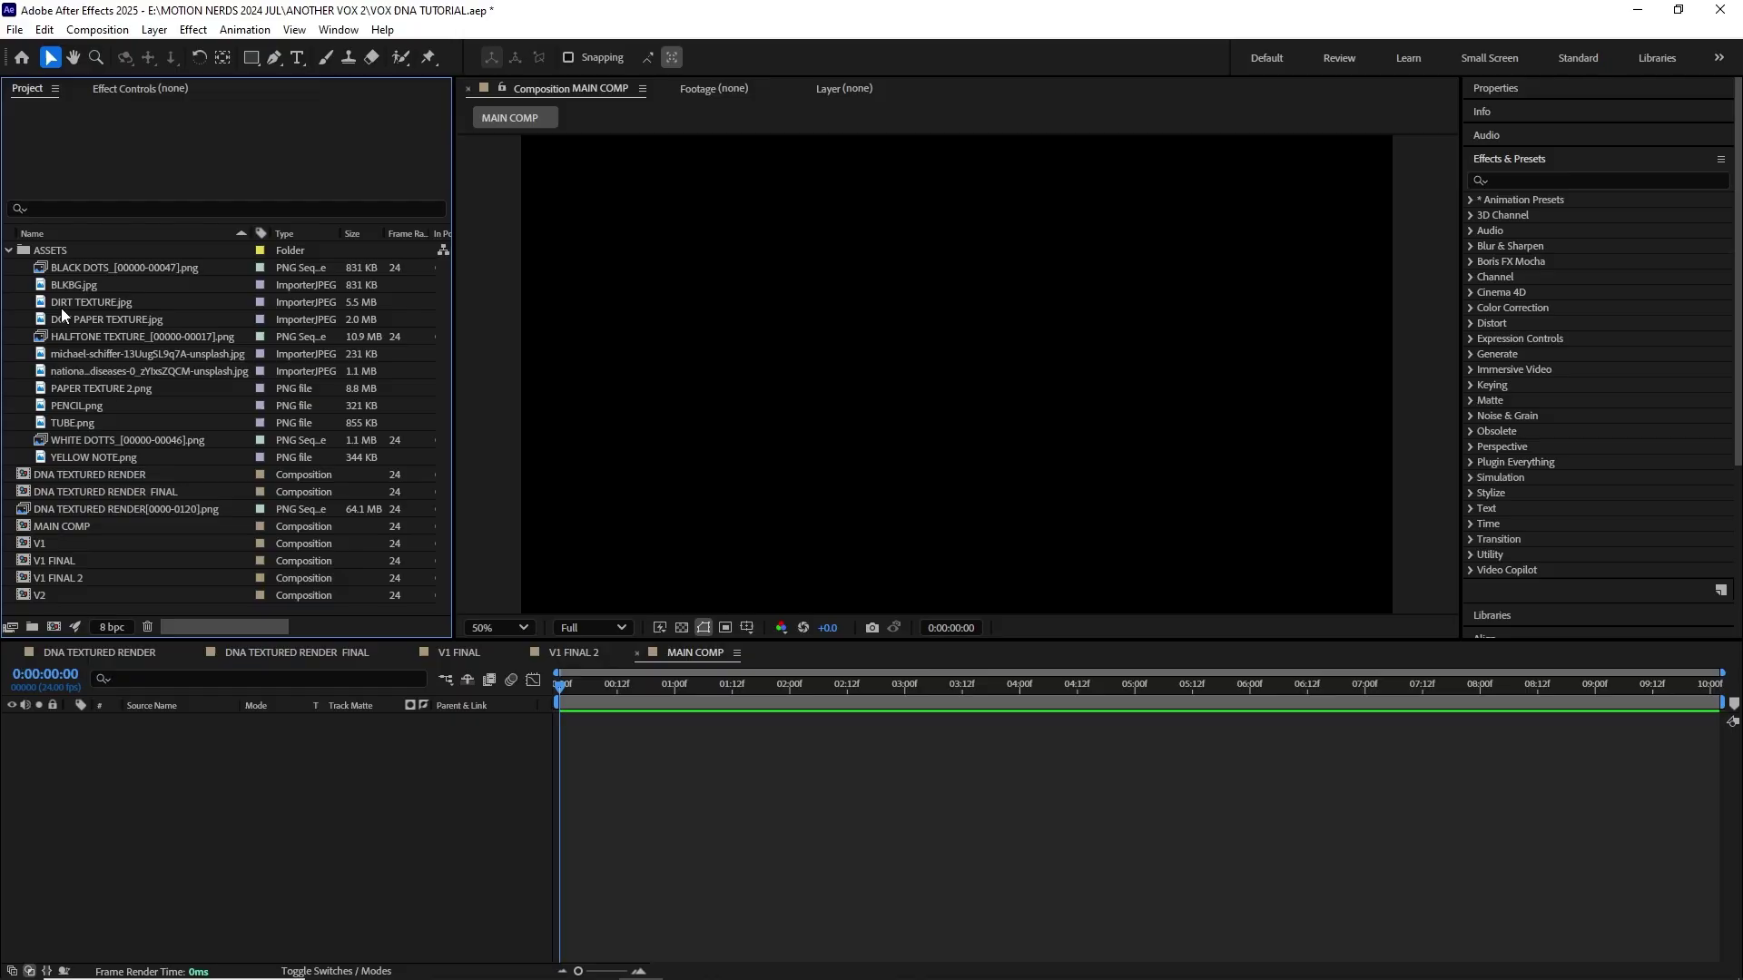
click(95, 319)
mouse_move(193, 776)
mouse_down()
mouse_move(234, 785)
mouse_move(272, 737)
mouse_up()
key(s)
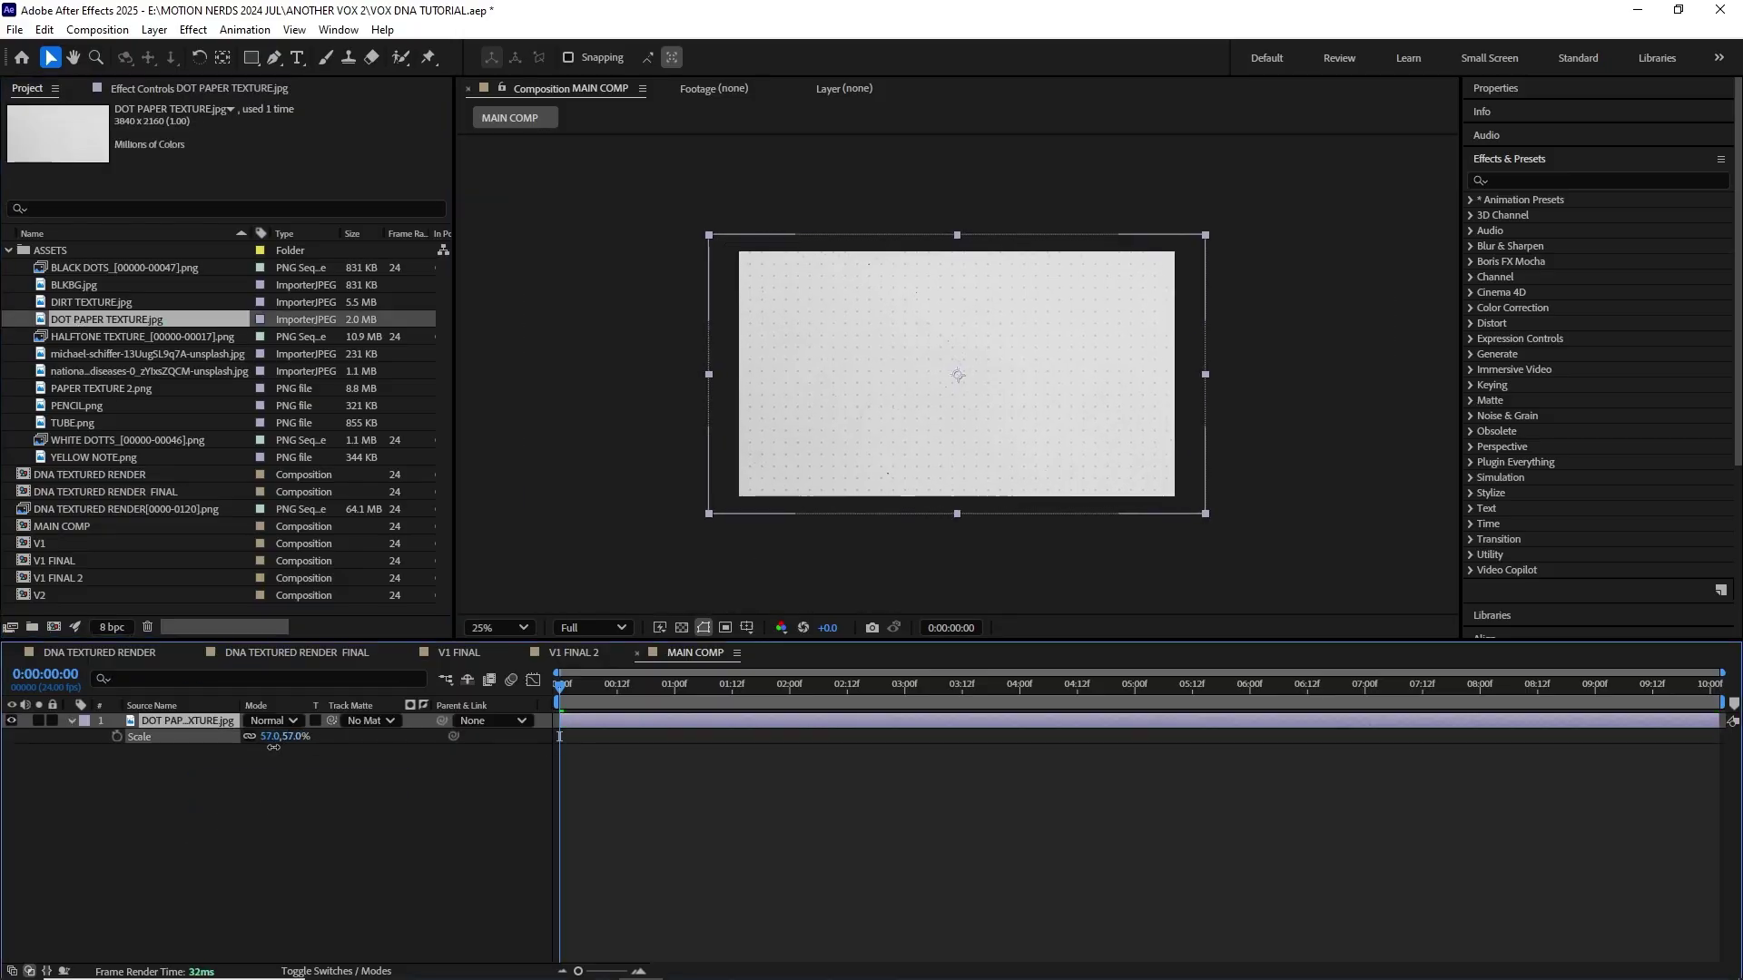
key(h)
drag(790, 541, 774, 533)
key(v)
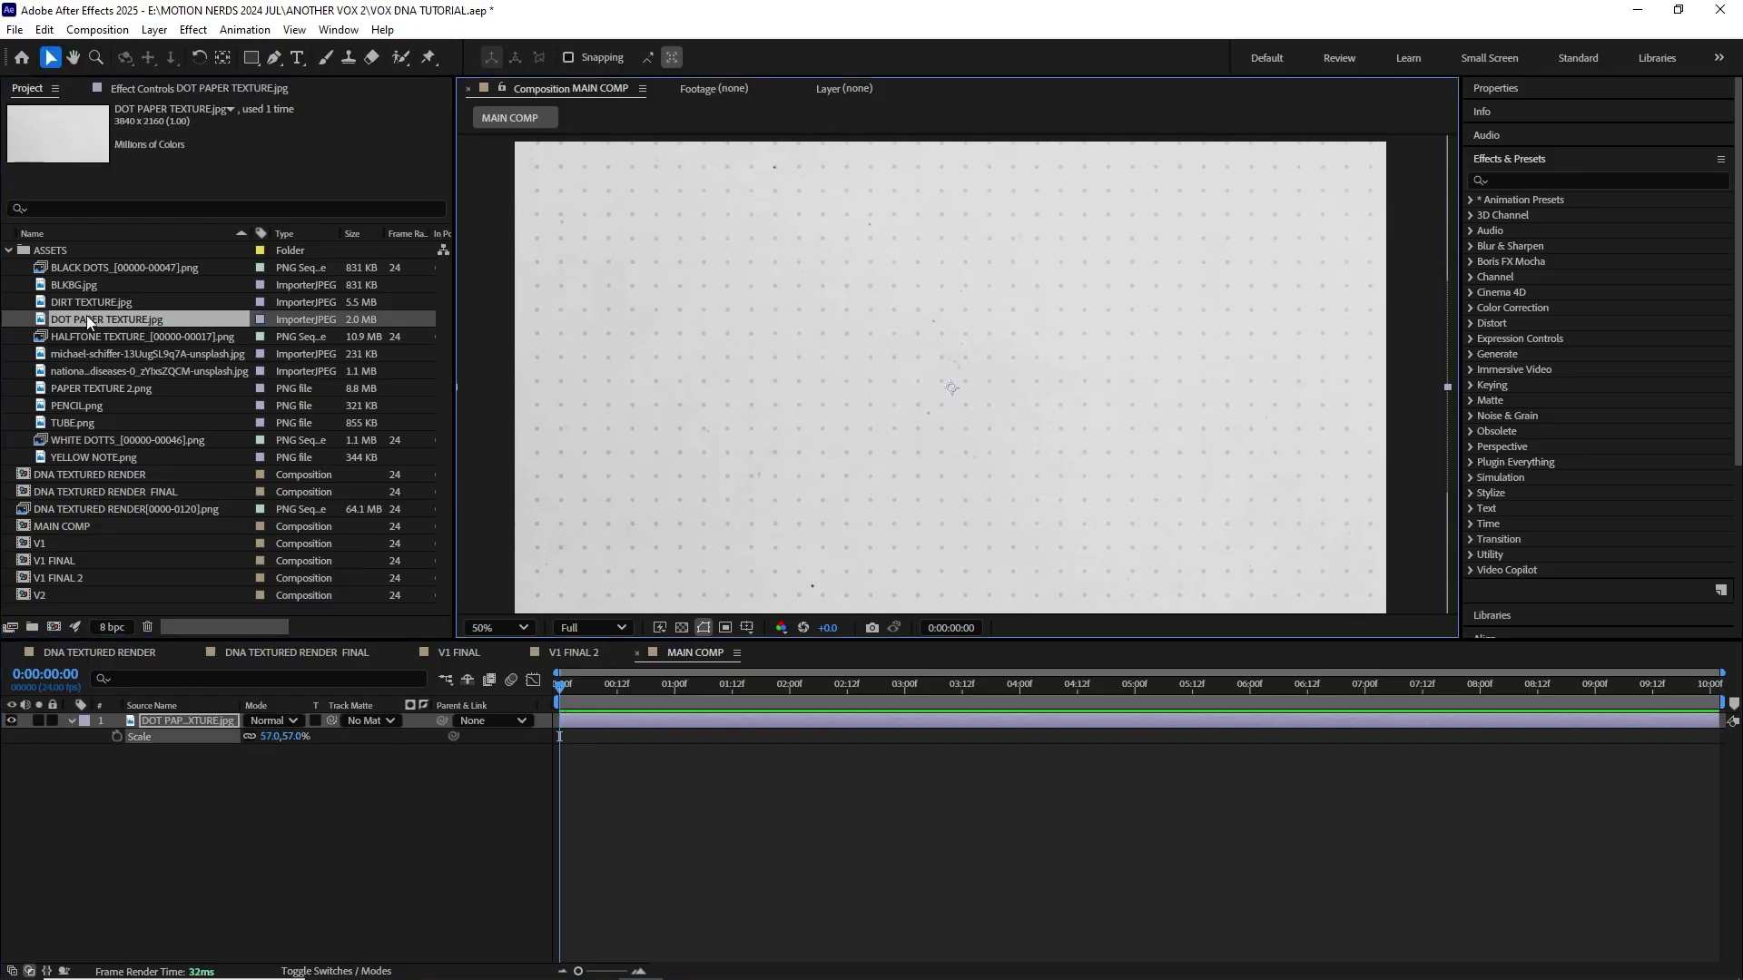
Step: Shrink TUBE.png into the lower right and tilt the pencil at top left
click(75, 285)
click(85, 421)
mouse_move(86, 420)
mouse_down()
mouse_move(205, 715)
mouse_move(245, 736)
mouse_up()
key(s)
scroll(854, 360, up, 2)
click(702, 627)
click(770, 643)
drag(872, 355, 1171, 476)
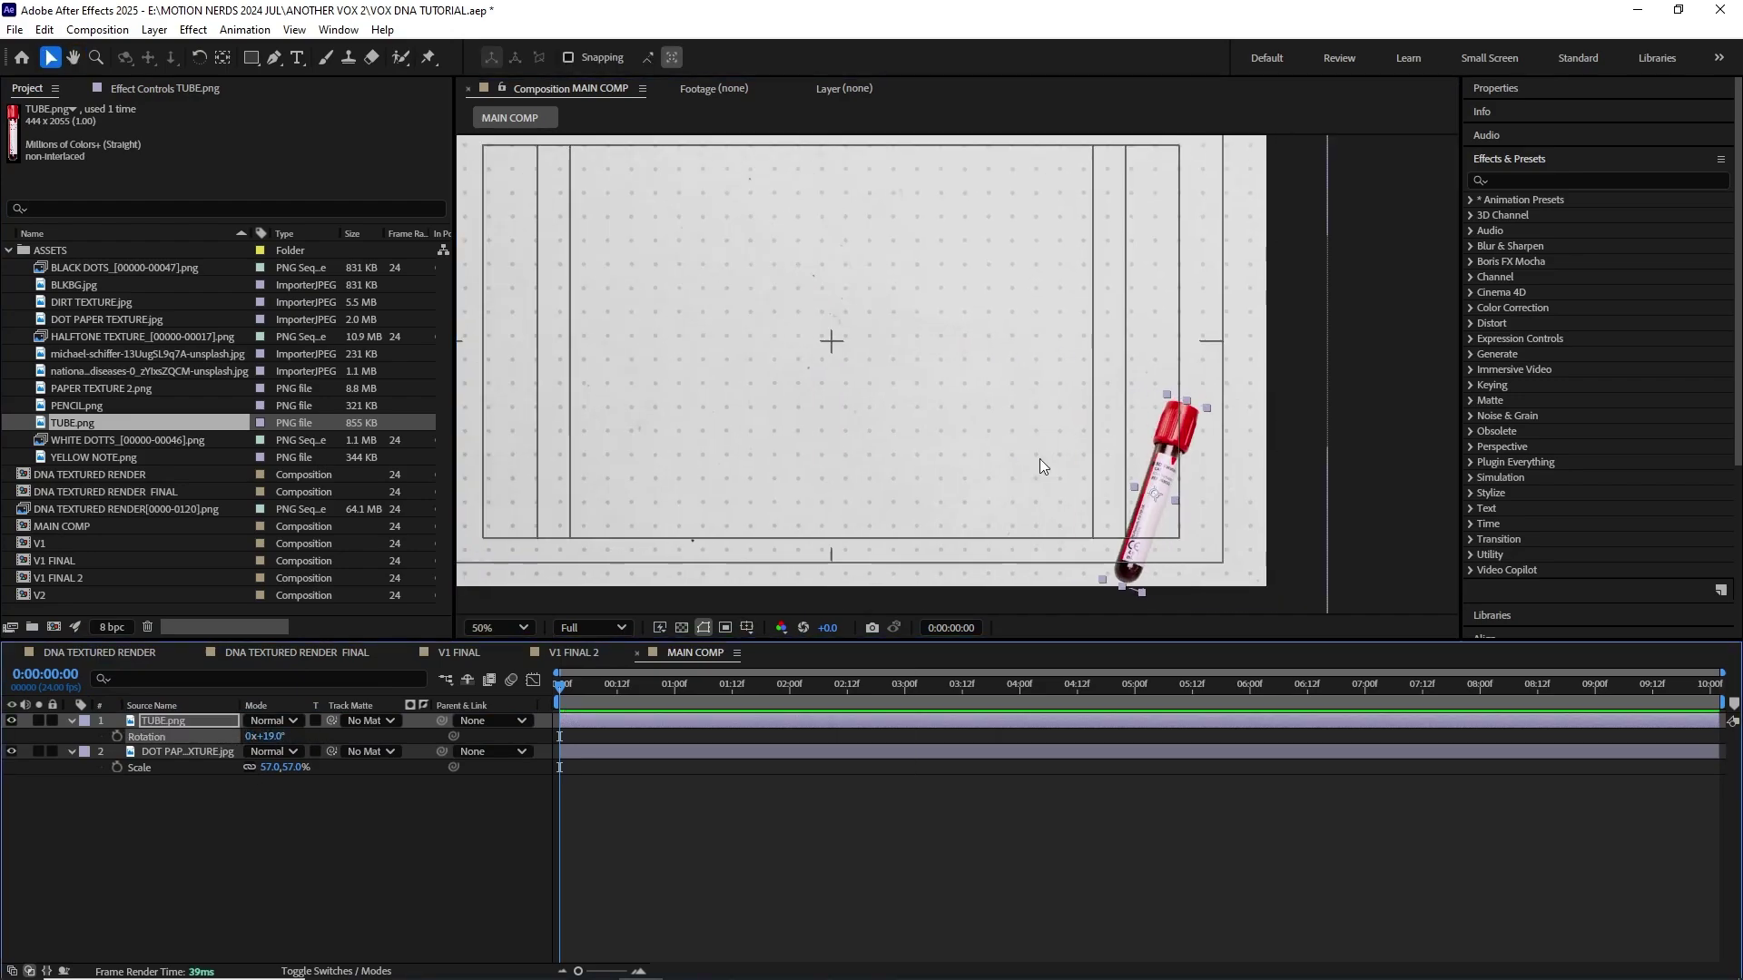
key(w)
drag(1171, 410, 1198, 437)
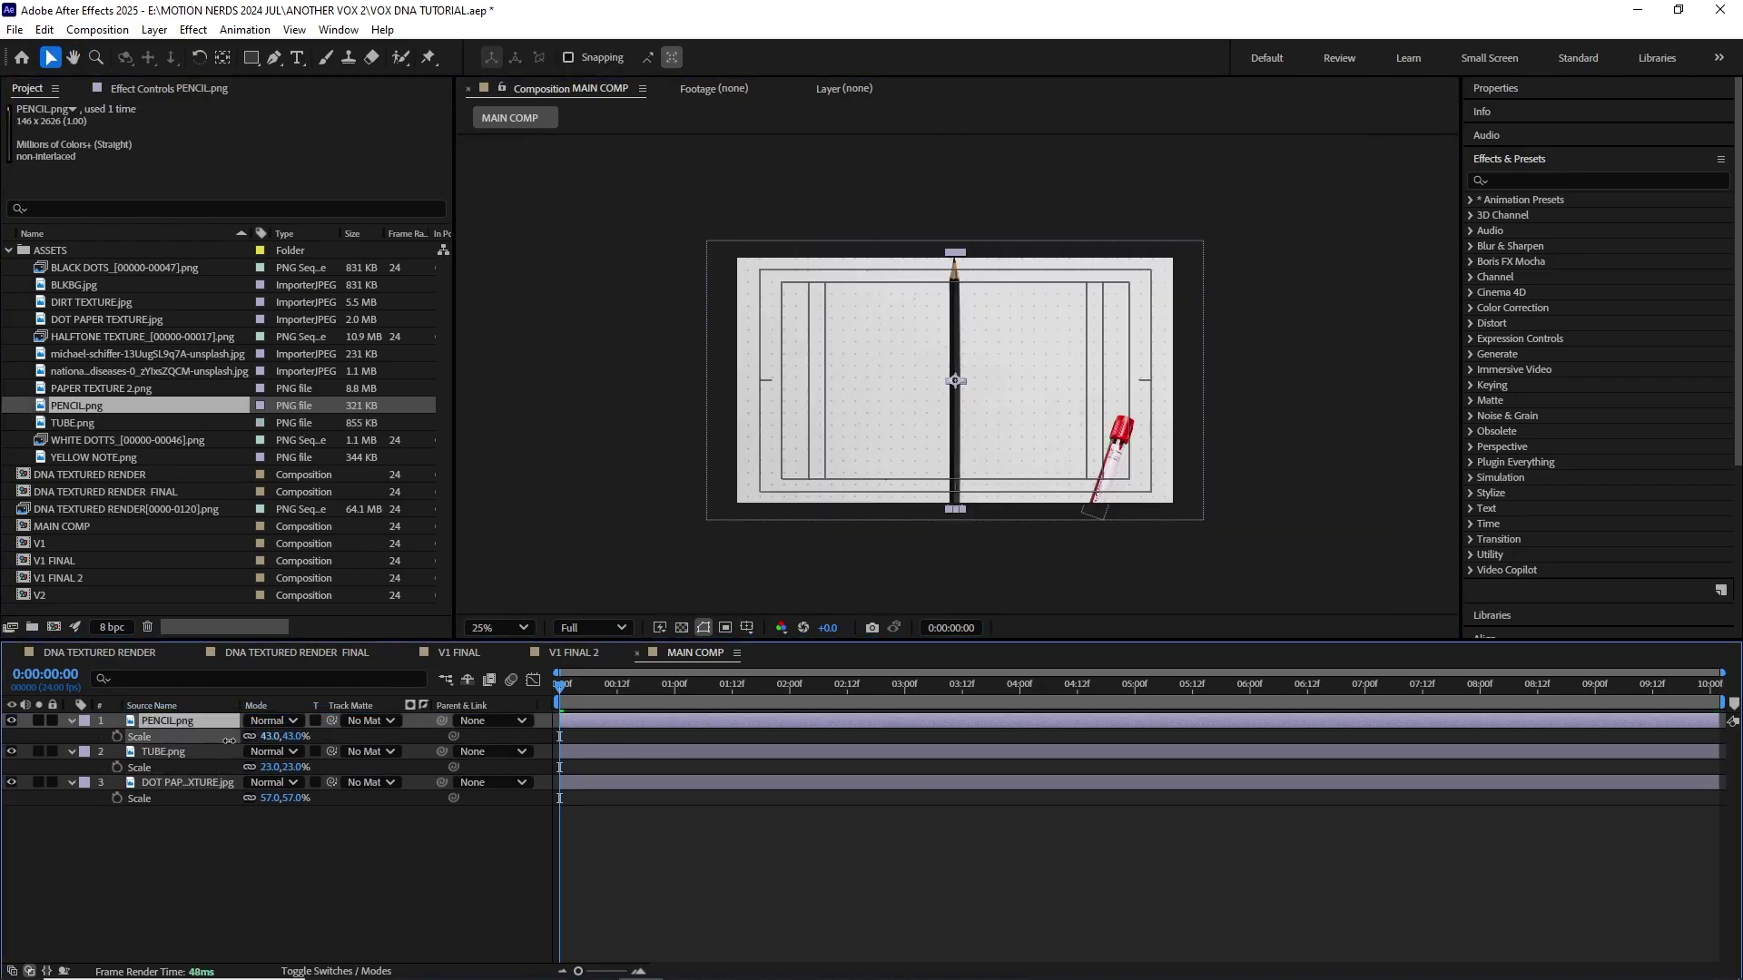
drag(1014, 361, 613, 273)
Step: Give the pencil a Drop Shadow with Opacity 70, Distance 30, Softness 46
key(s)
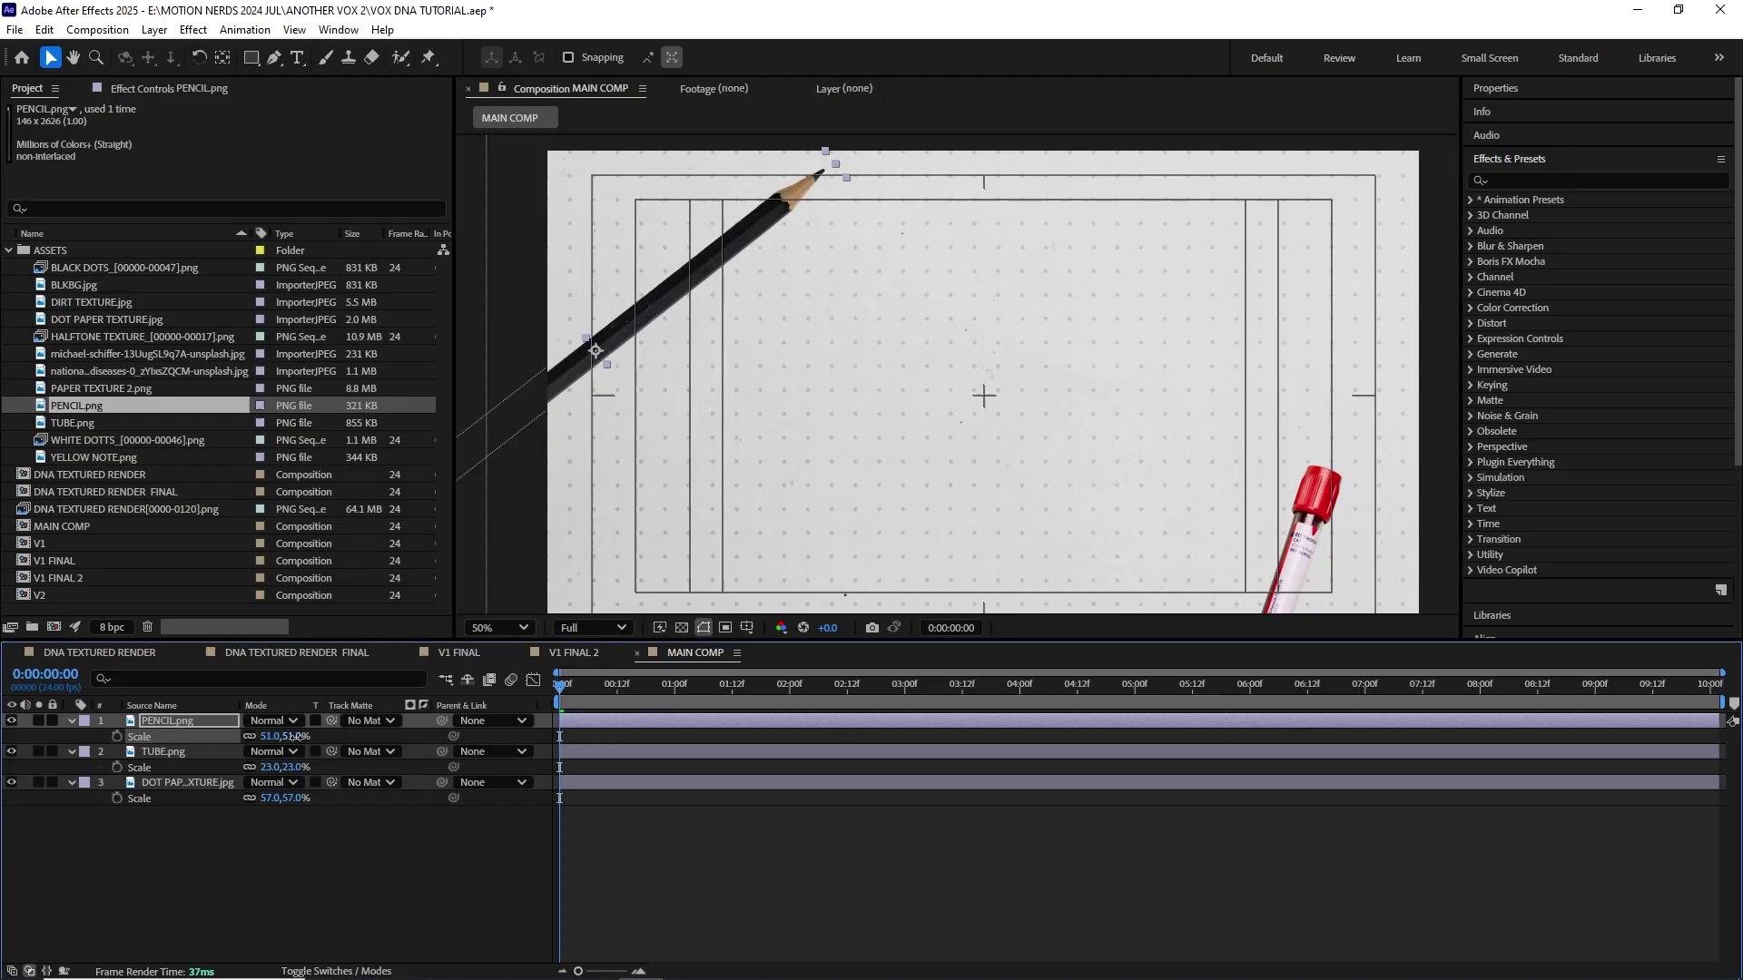
click(193, 29)
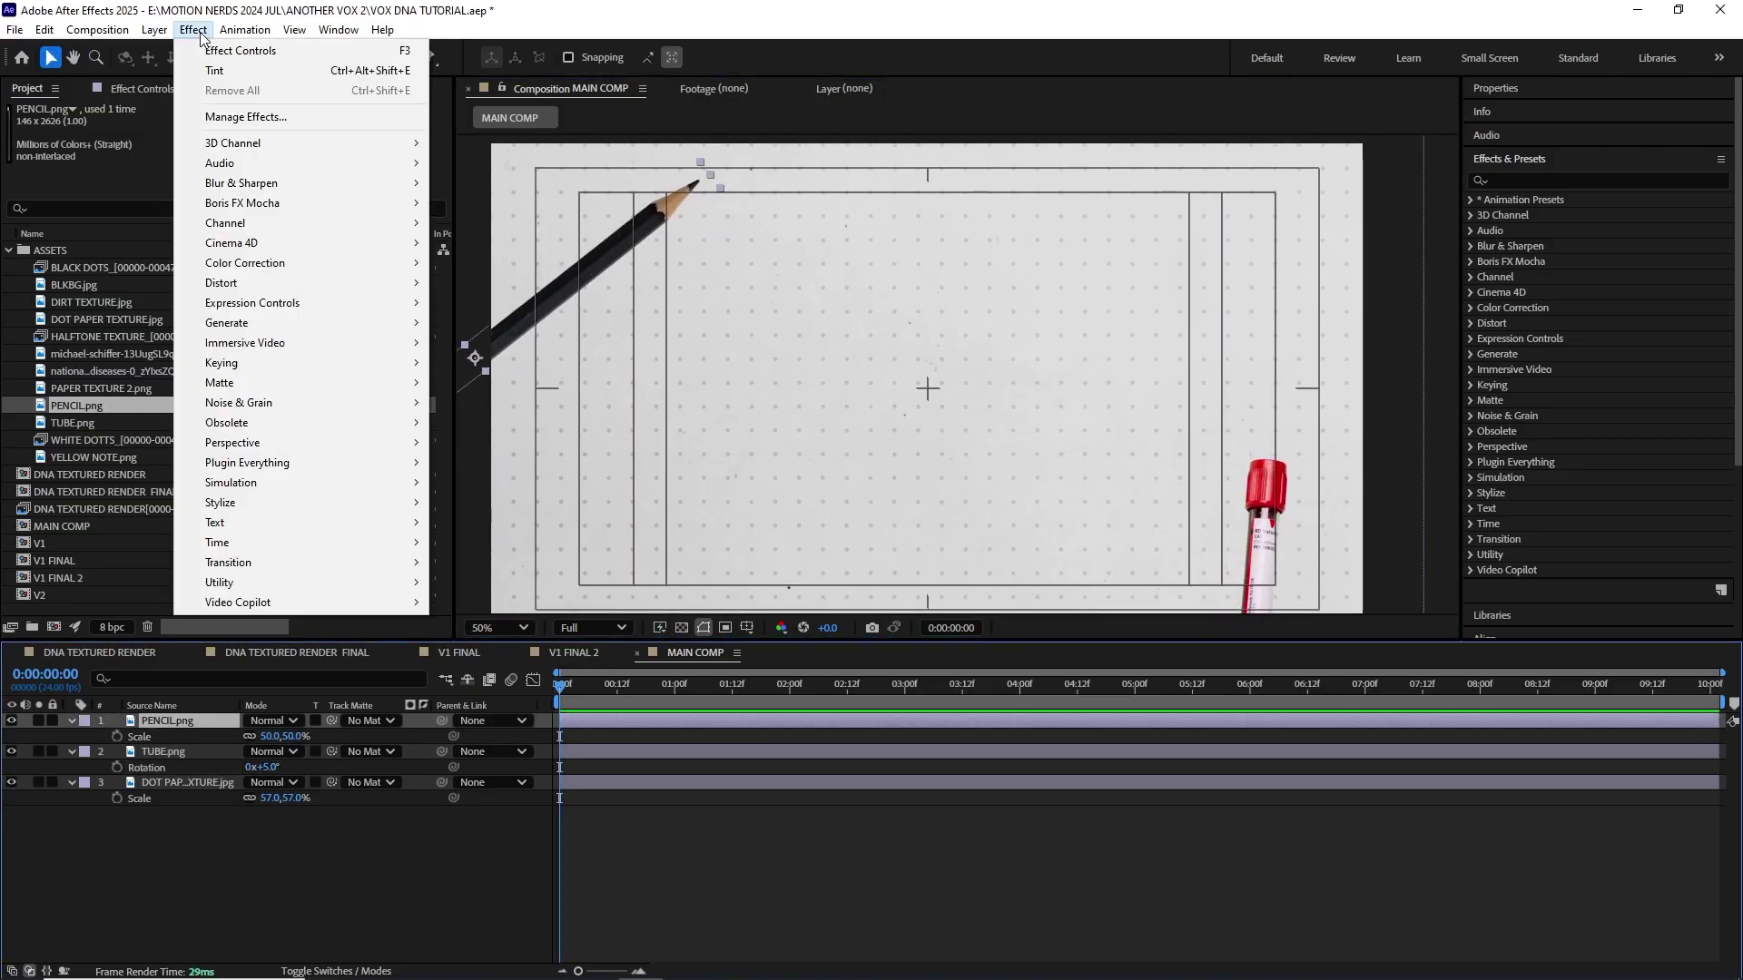
click(173, 719)
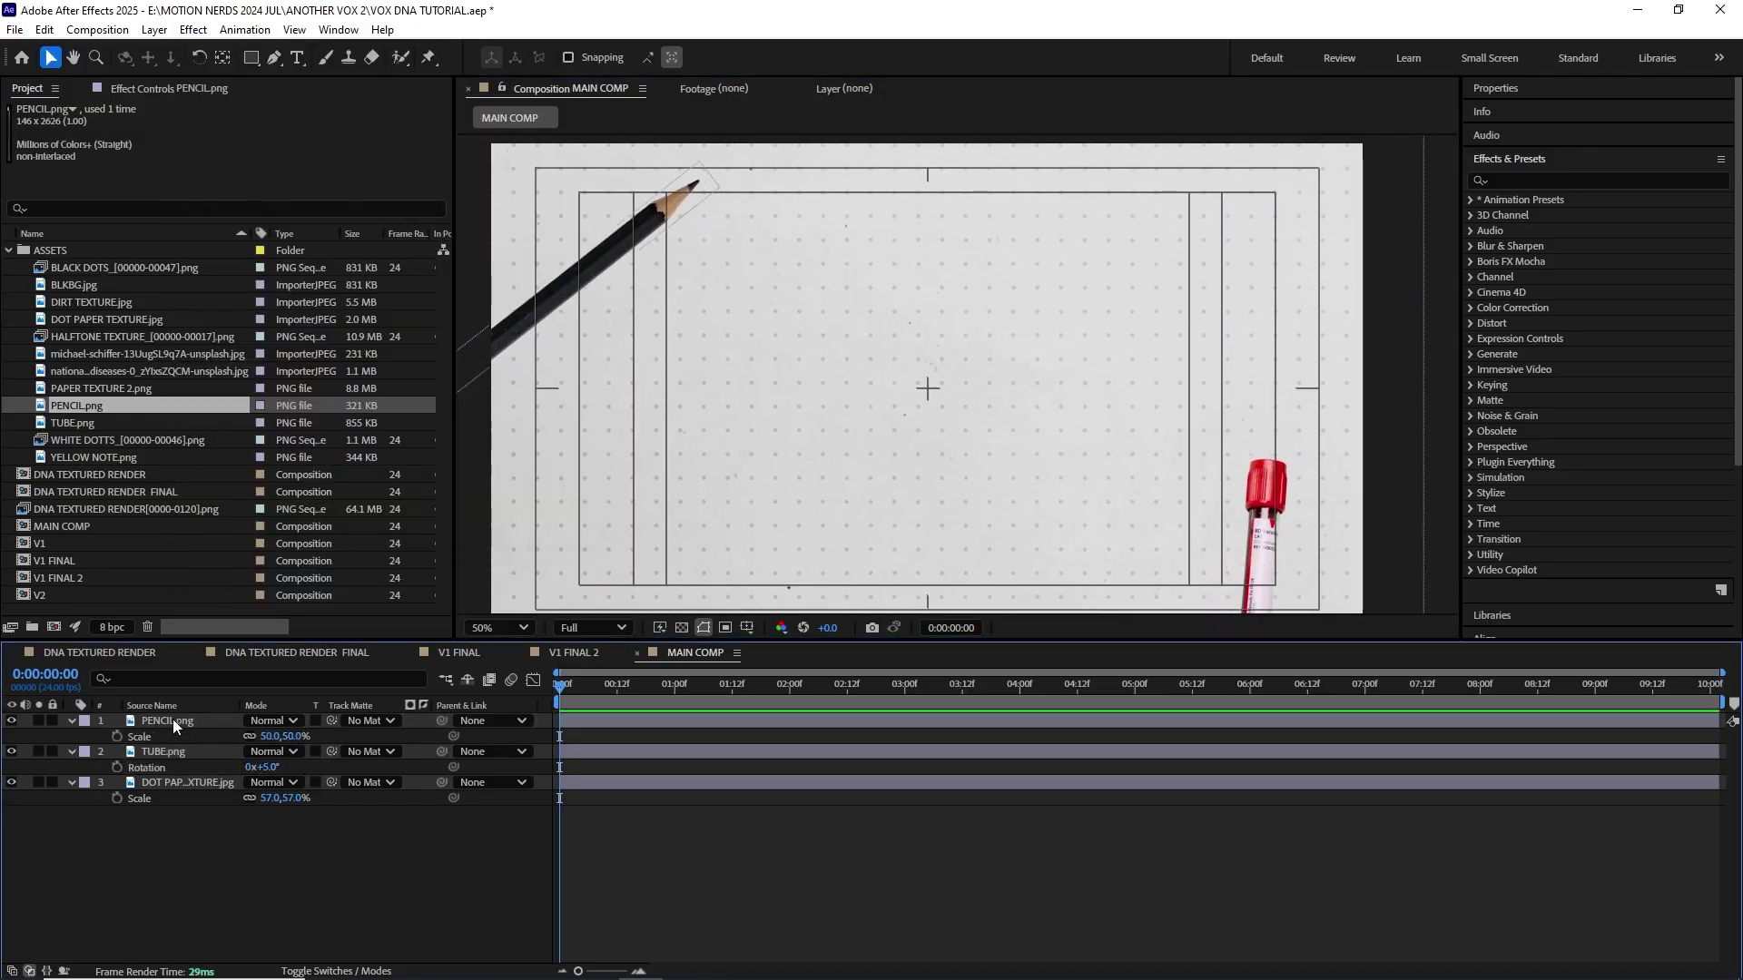
click(194, 28)
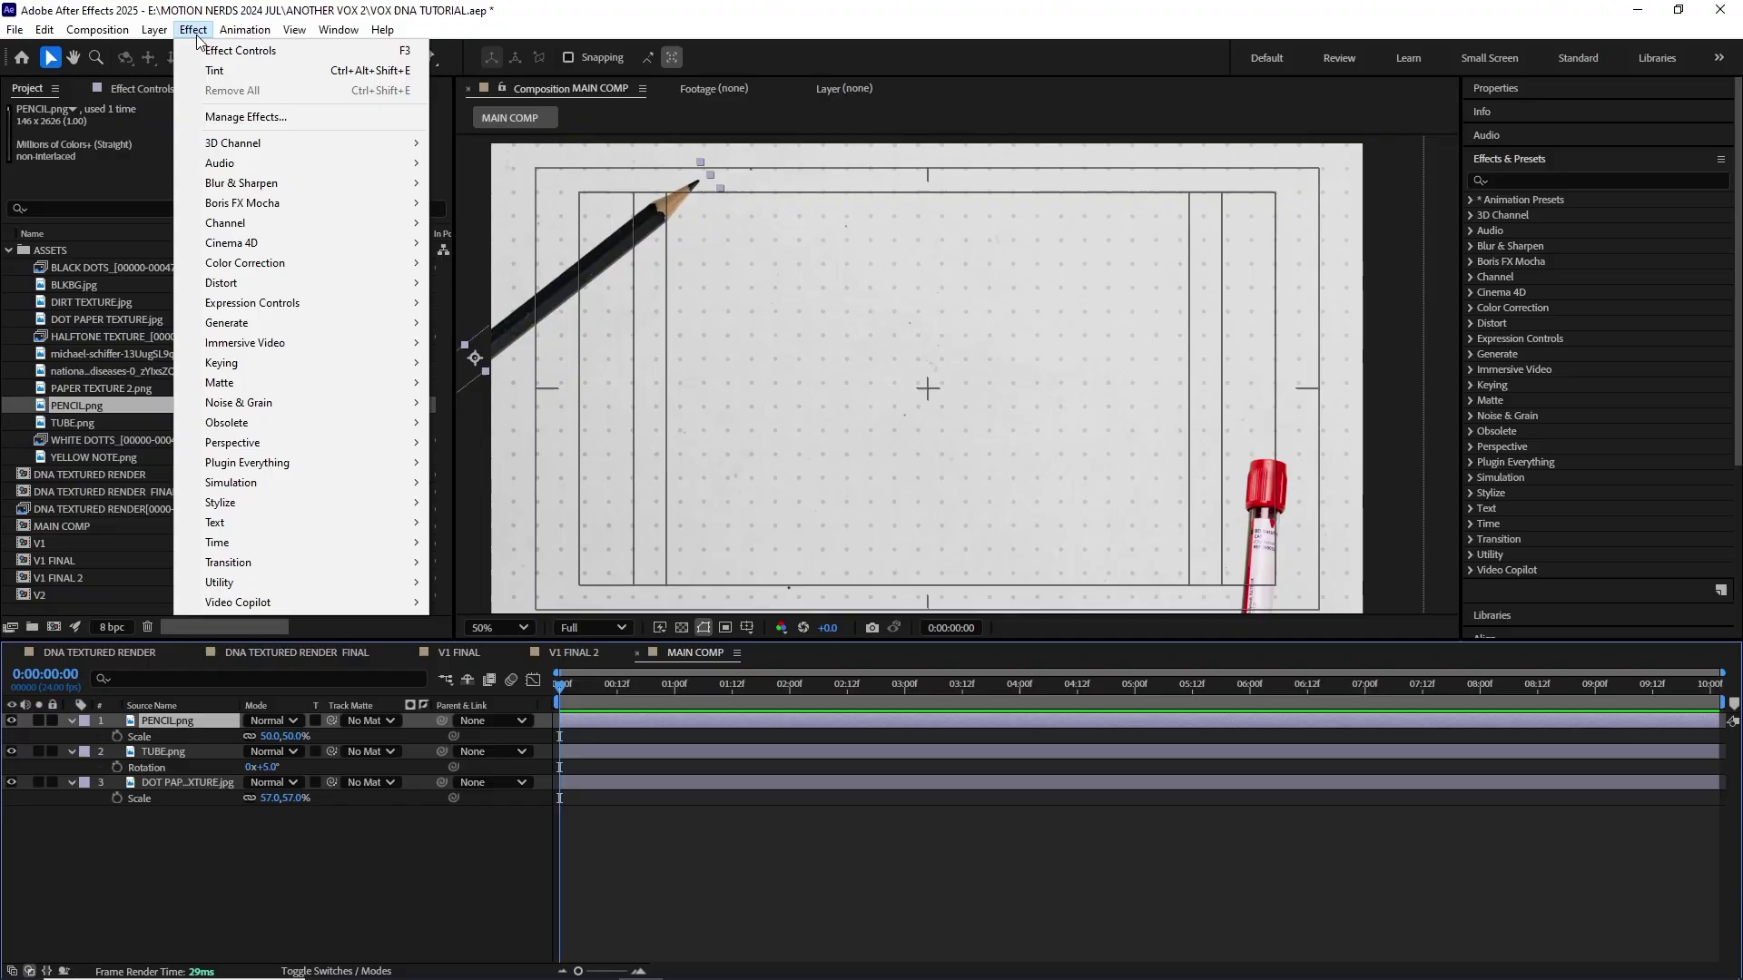
mouse_move(232, 443)
click(539, 606)
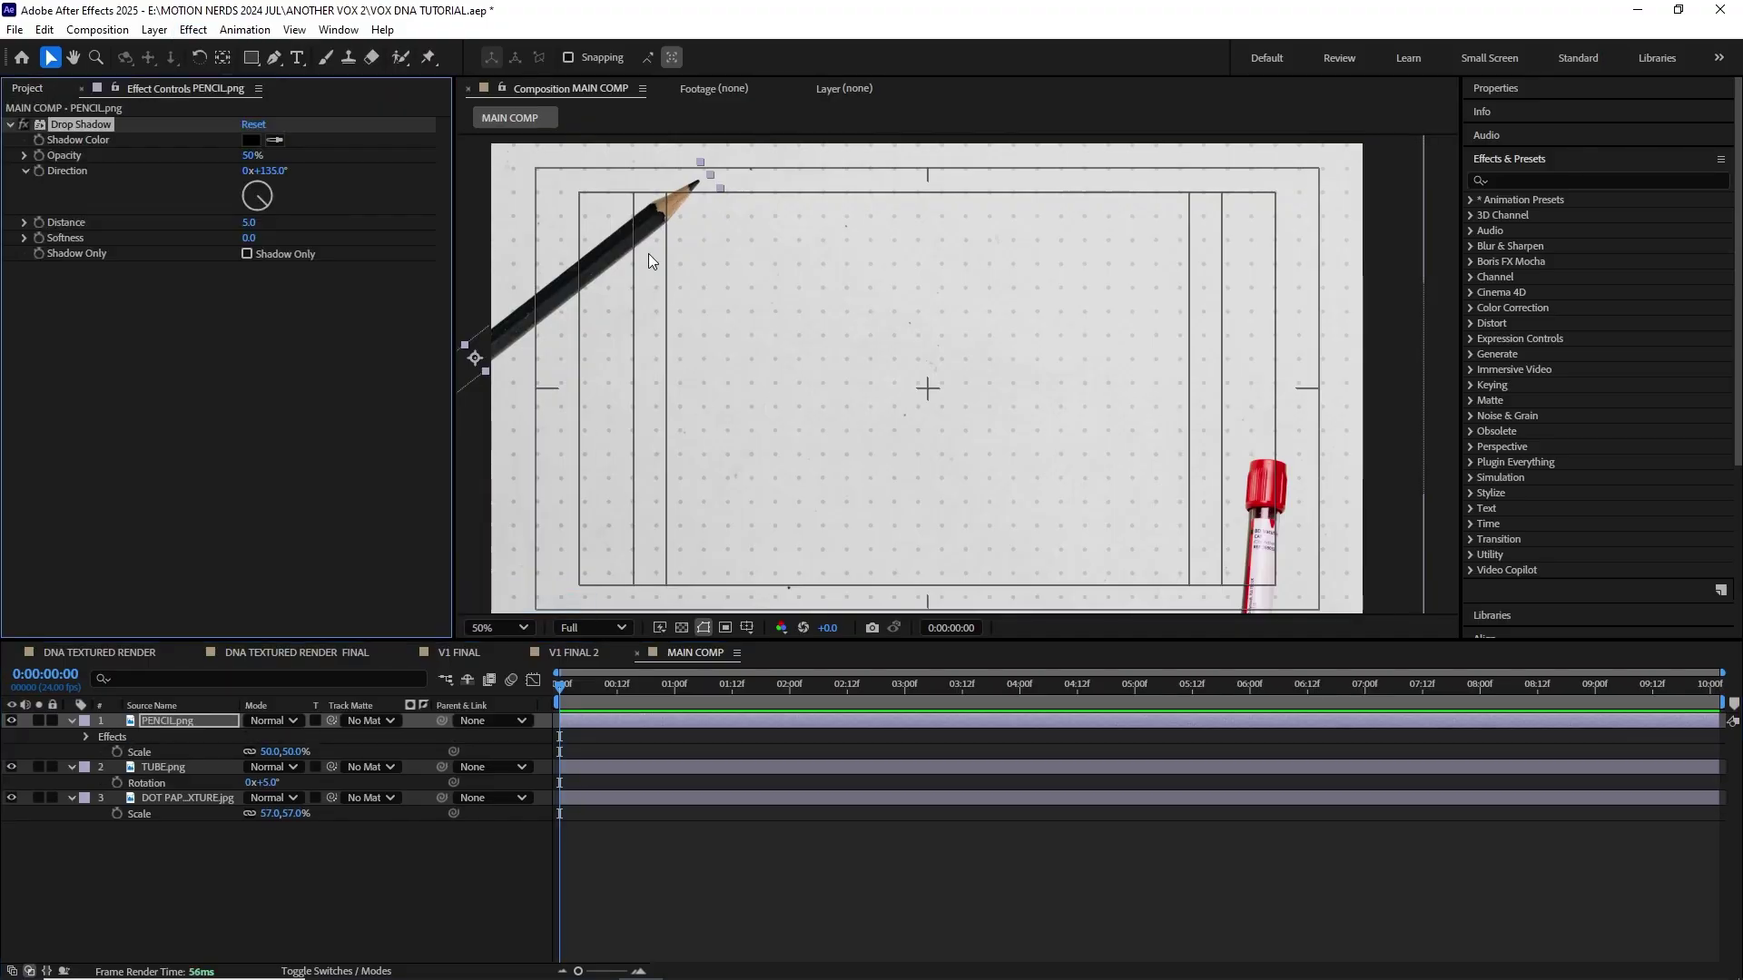
scroll(844, 409, up, 3)
drag(249, 224, 285, 238)
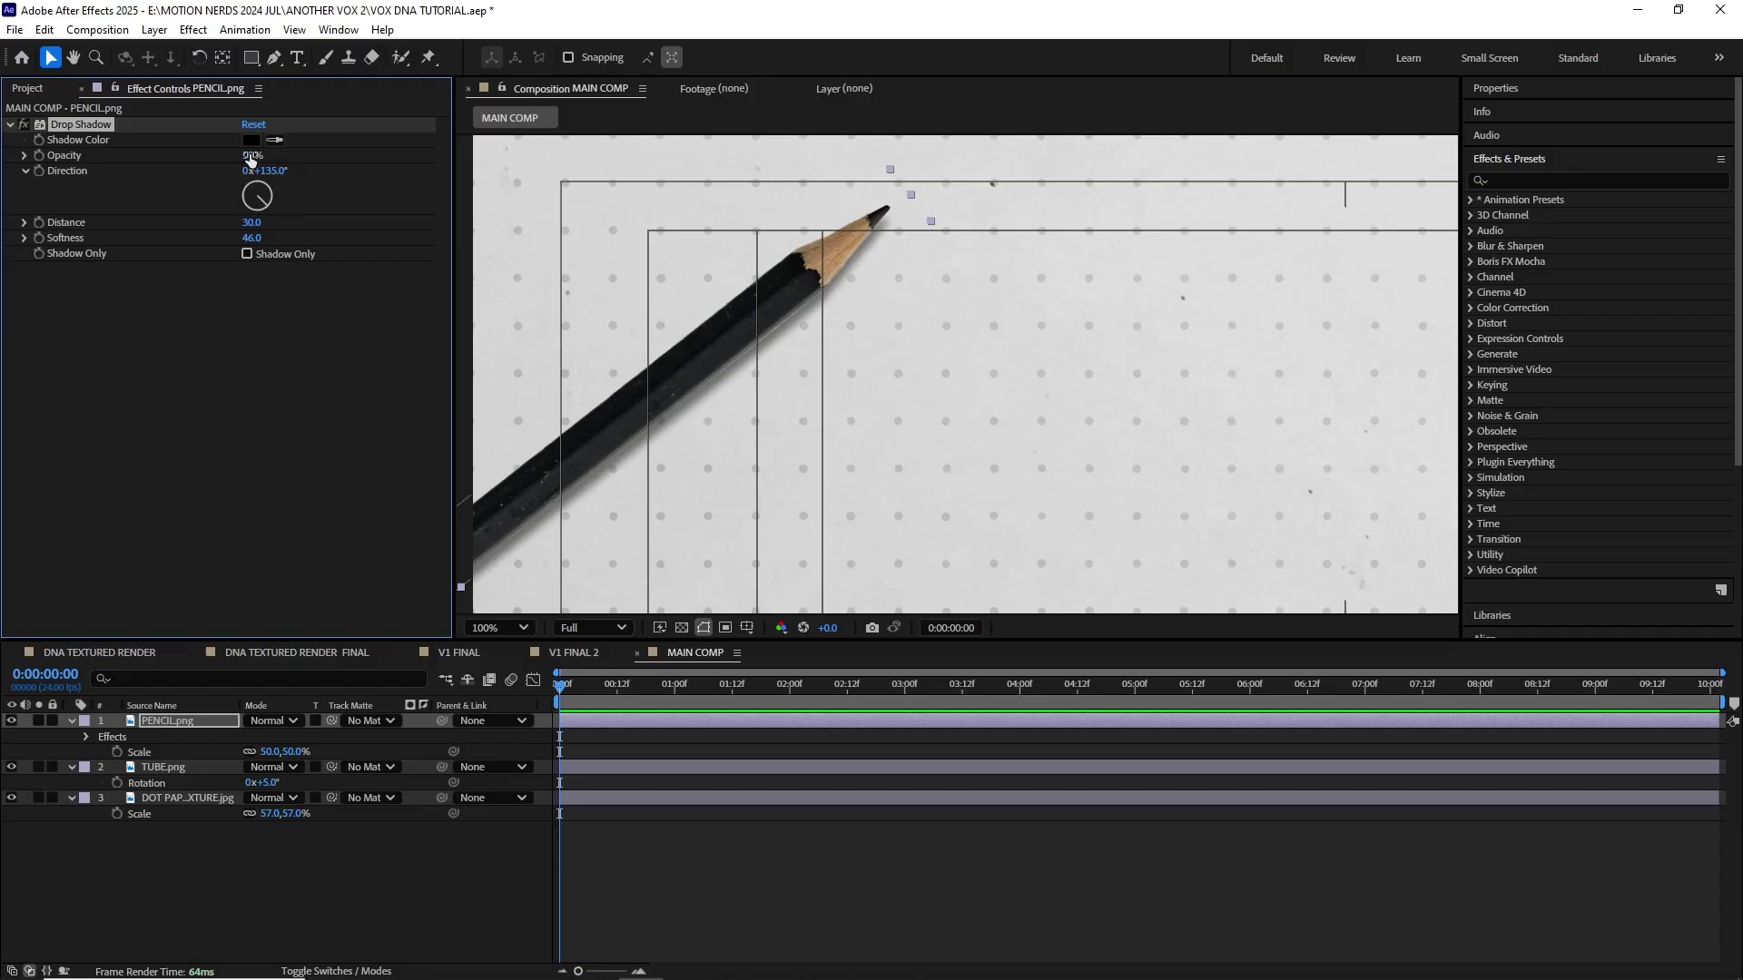
scroll(800, 330, down, 3)
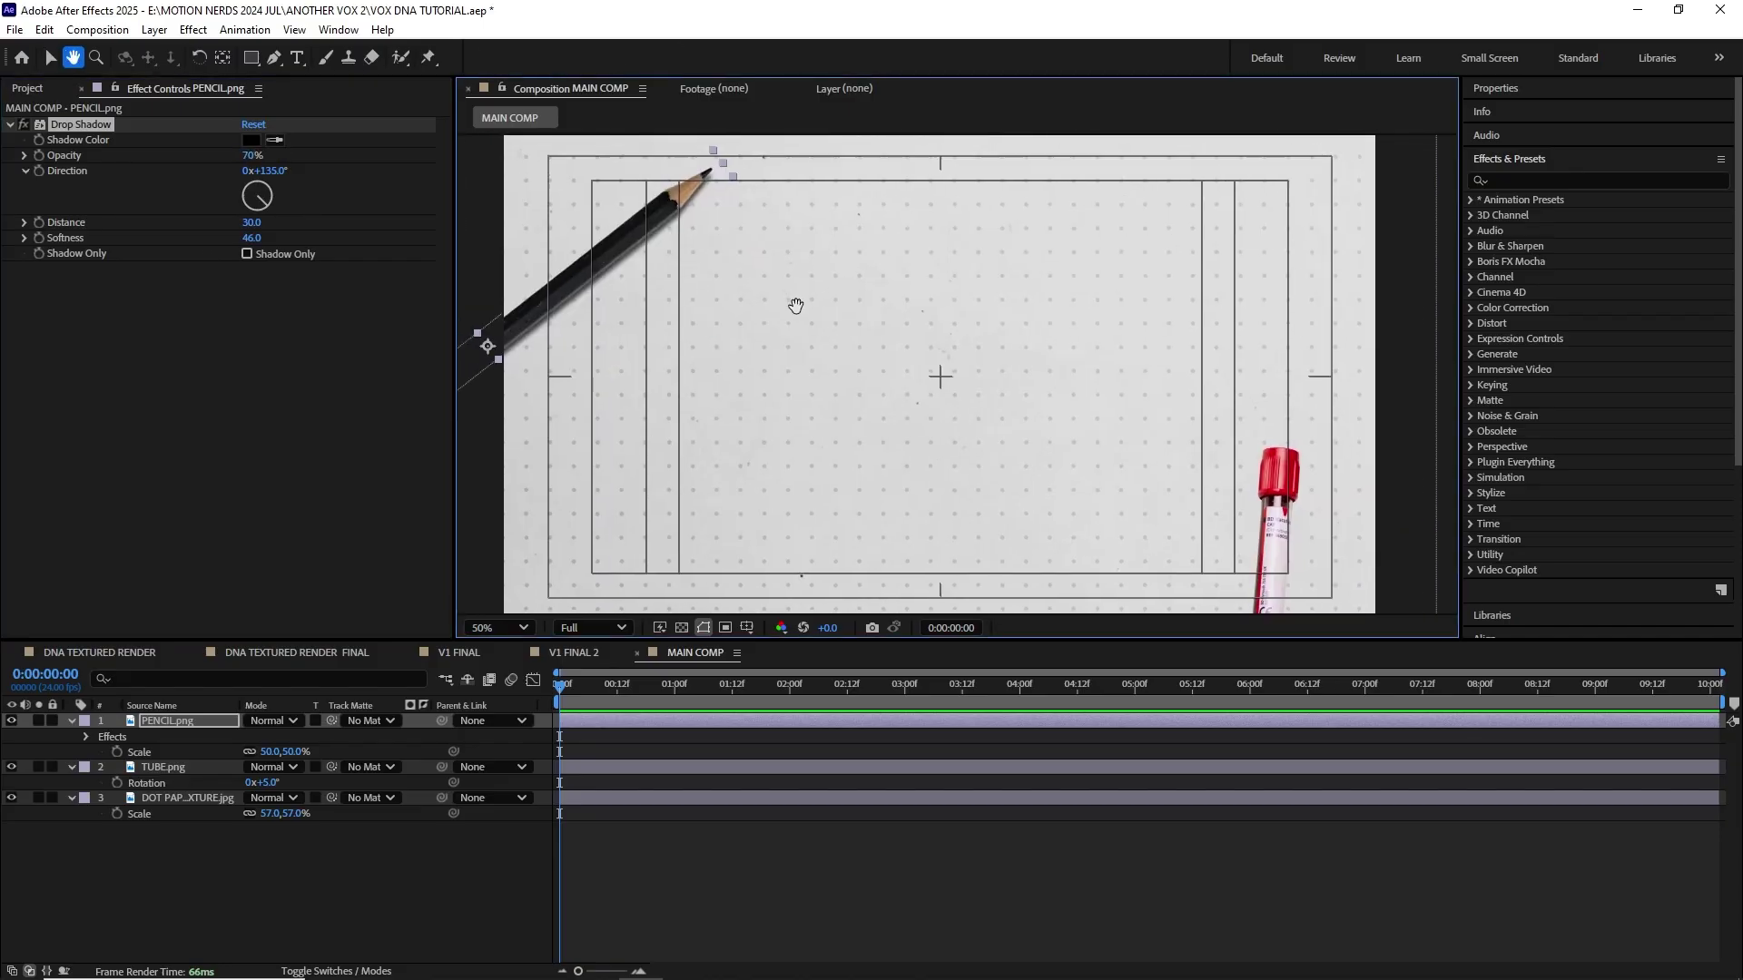
Step: Paste the drop shadow onto the test tube and raise its Softness to 136
click(1274, 504)
scroll(1272, 504, up, 3)
key(ctrl+v)
scroll(996, 402, up, 3)
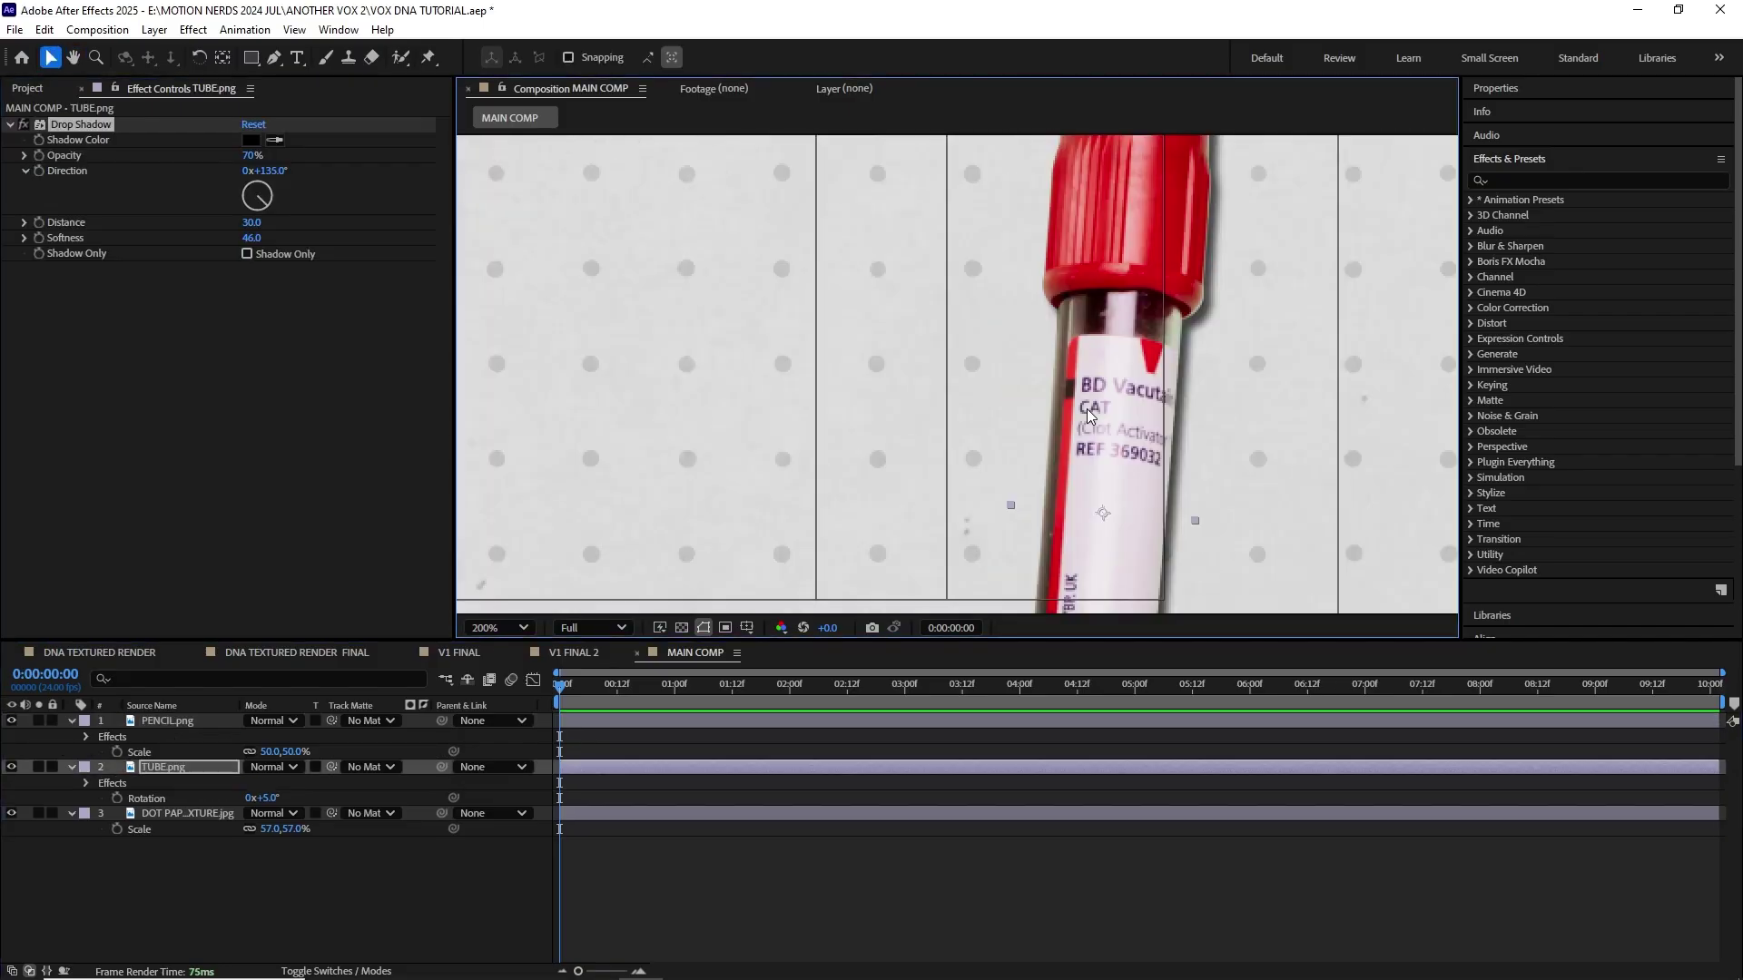
drag(251, 239, 339, 239)
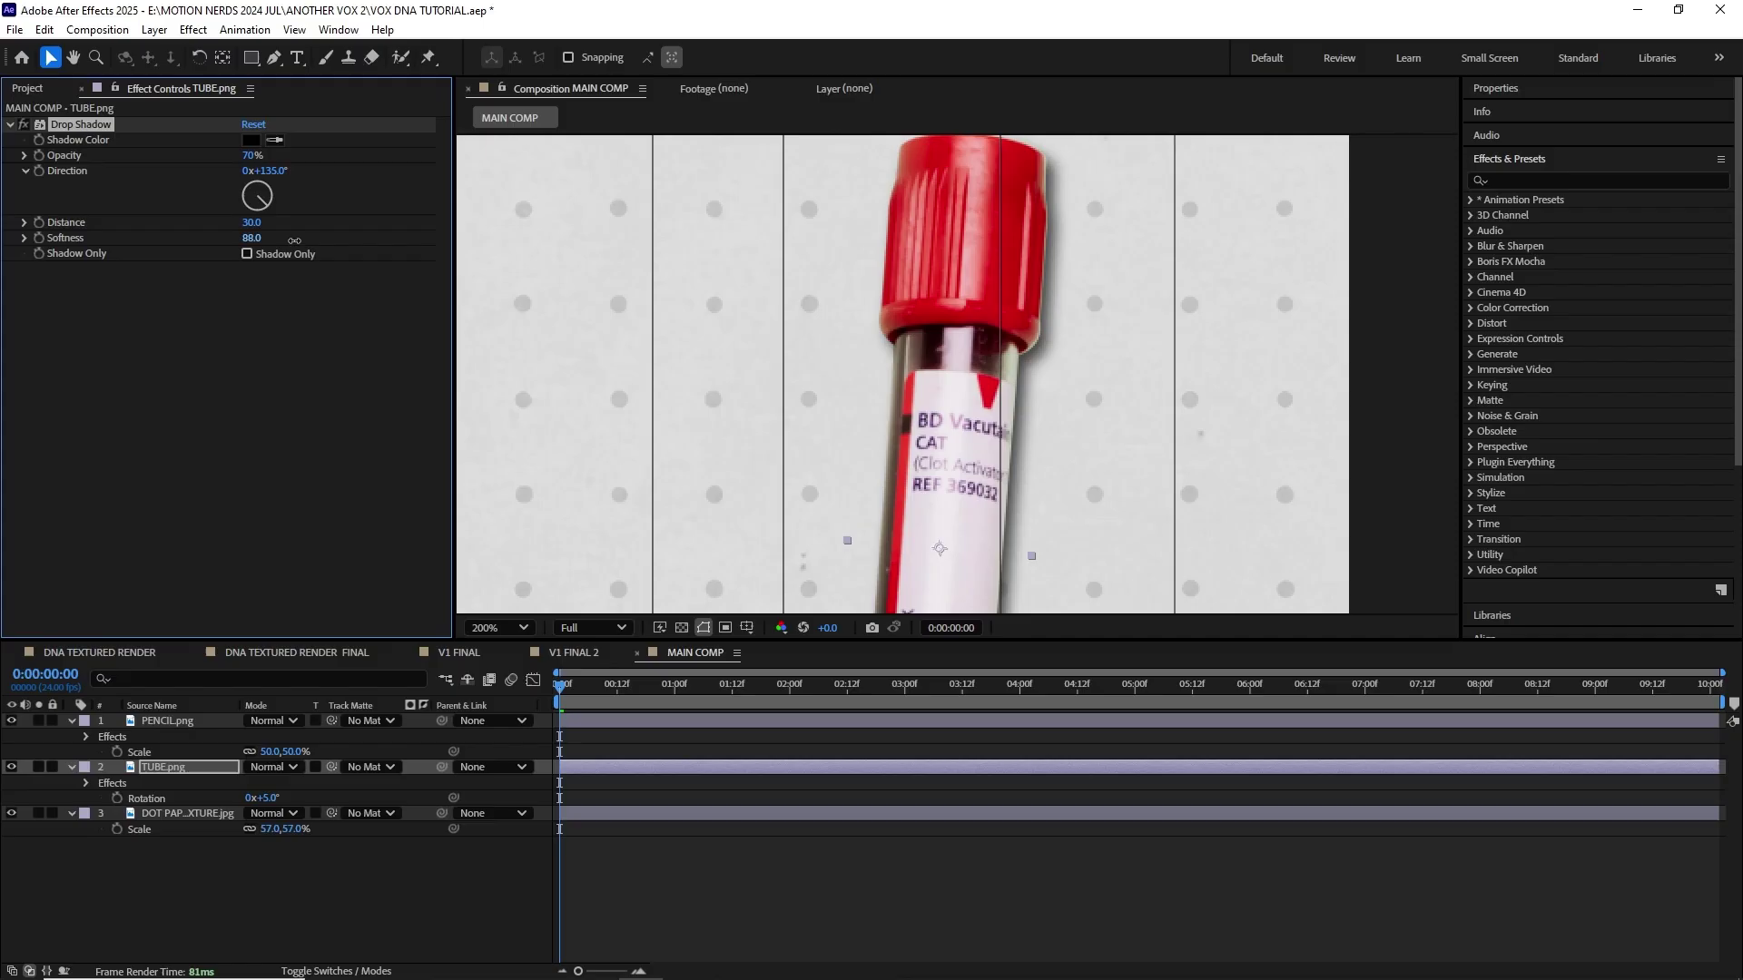
scroll(954, 410, down, 2)
key(h)
drag(709, 367, 675, 319)
scroll(676, 319, down, 2)
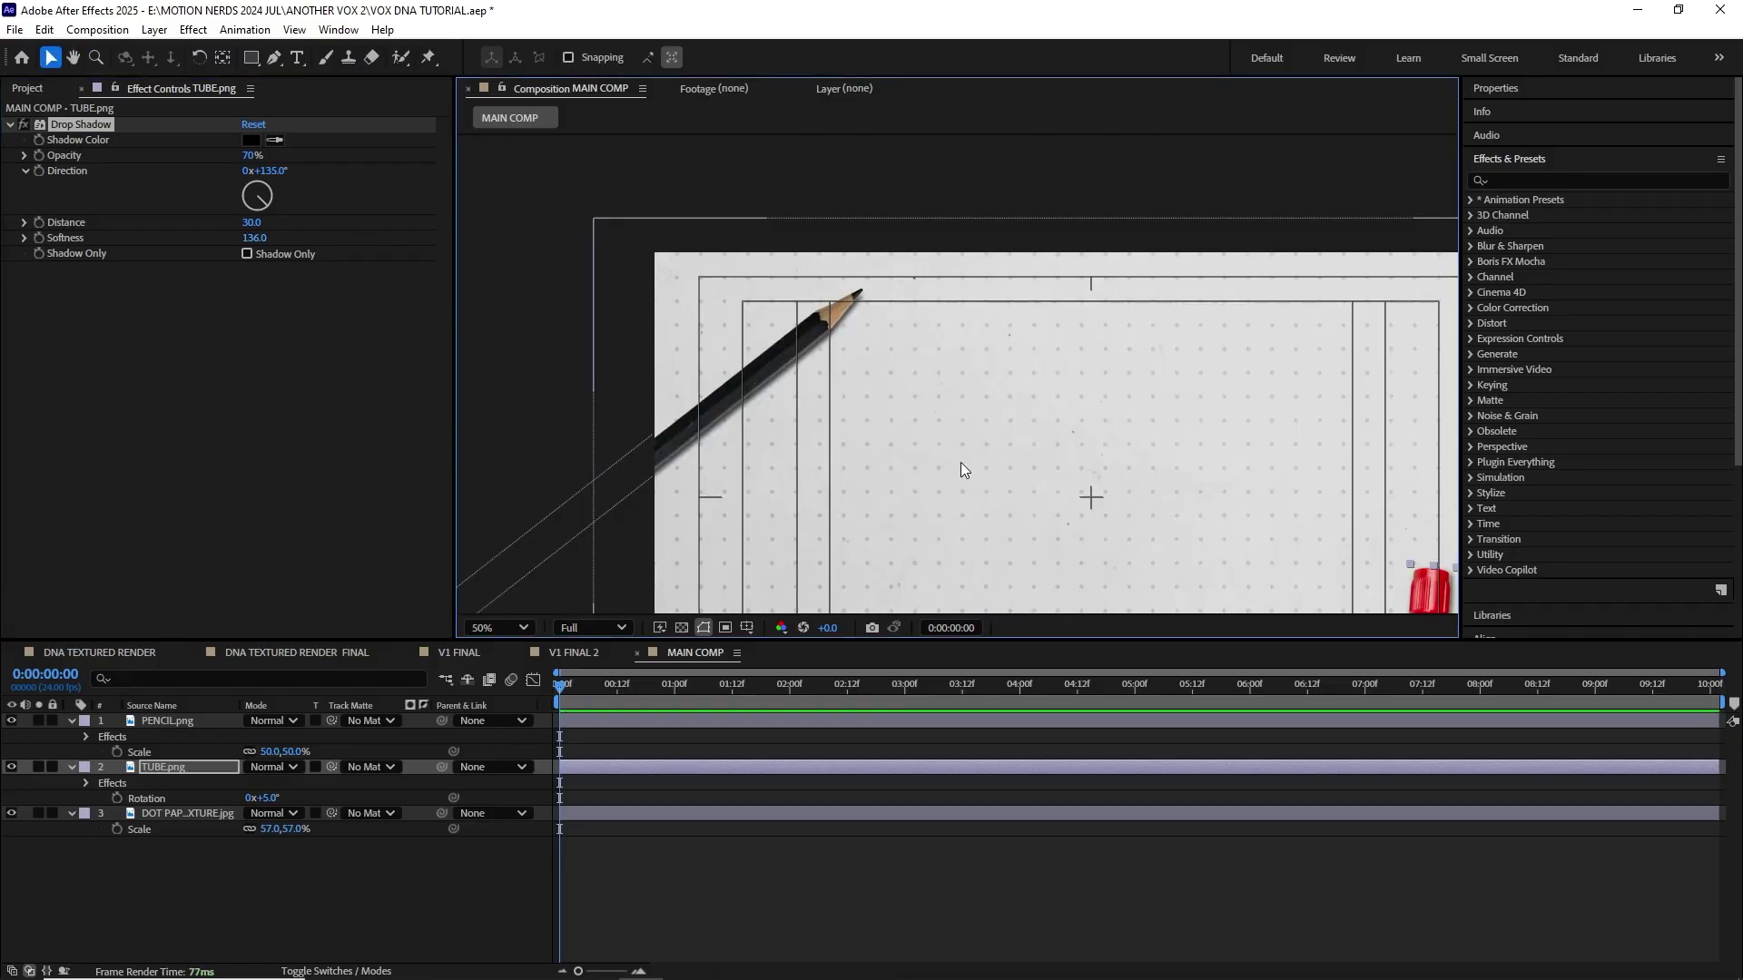
key(v)
click(70, 766)
click(70, 721)
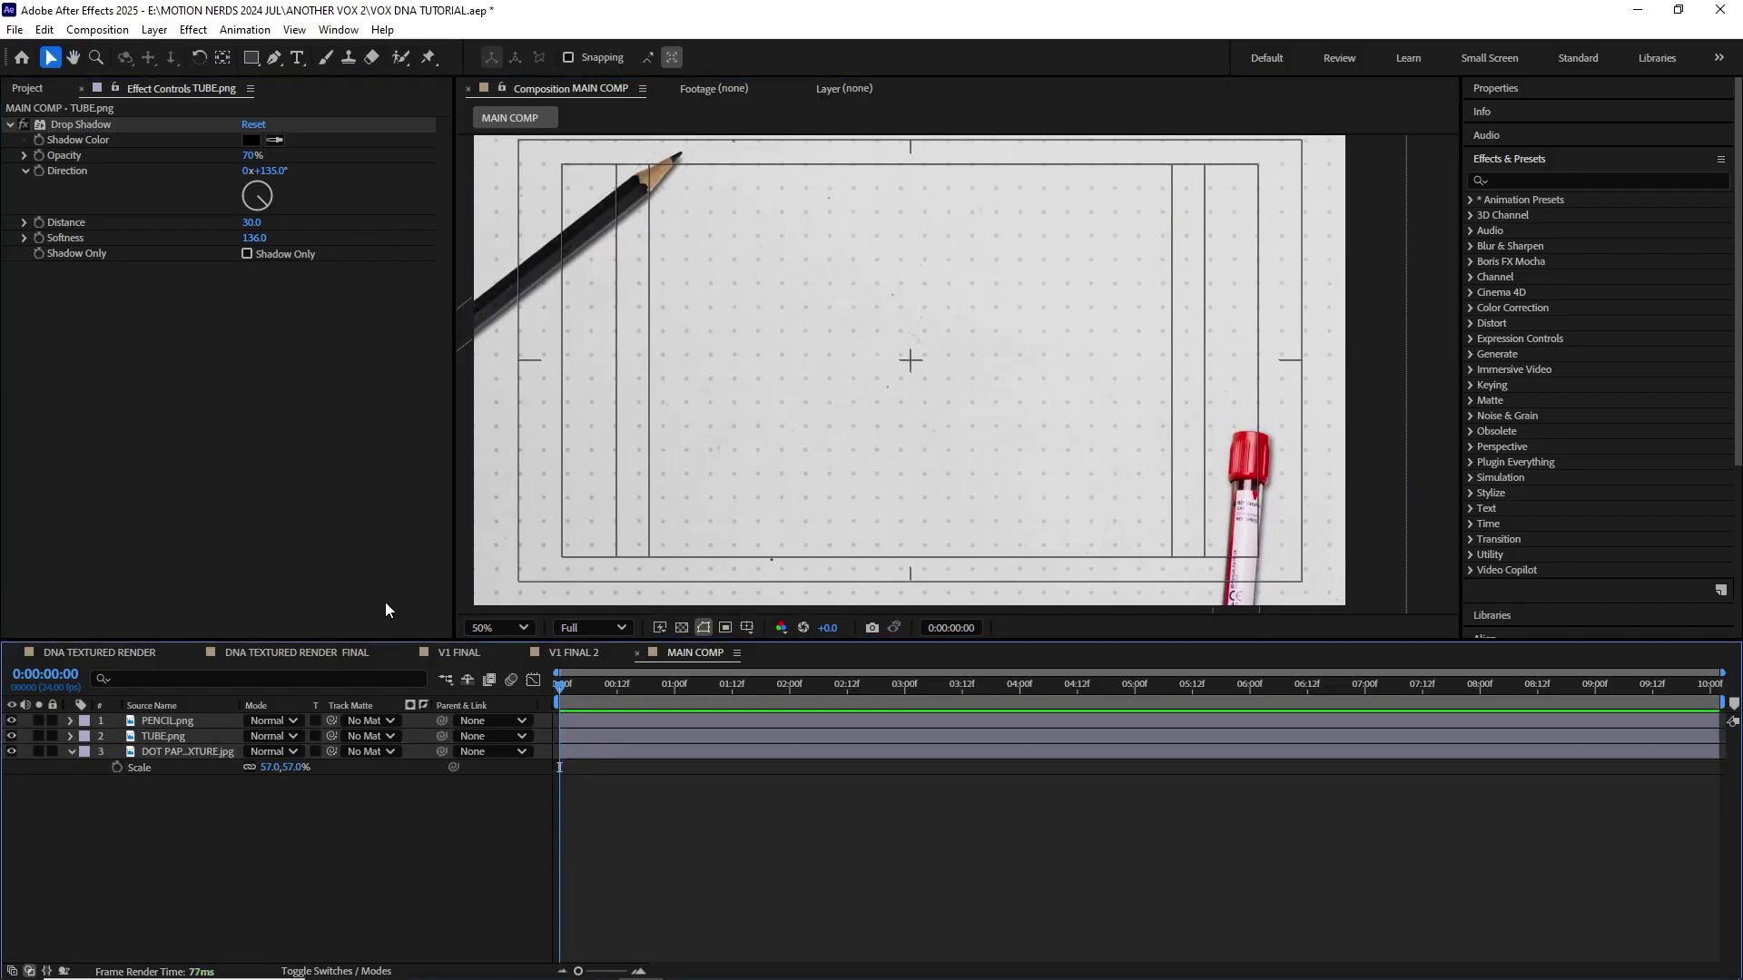
Step: Add DNA TEXTURED RENDER FINAL to MAIN COMP and resize the DNA and V1 FINAL boards
click(27, 88)
click(10, 249)
drag(107, 285, 273, 714)
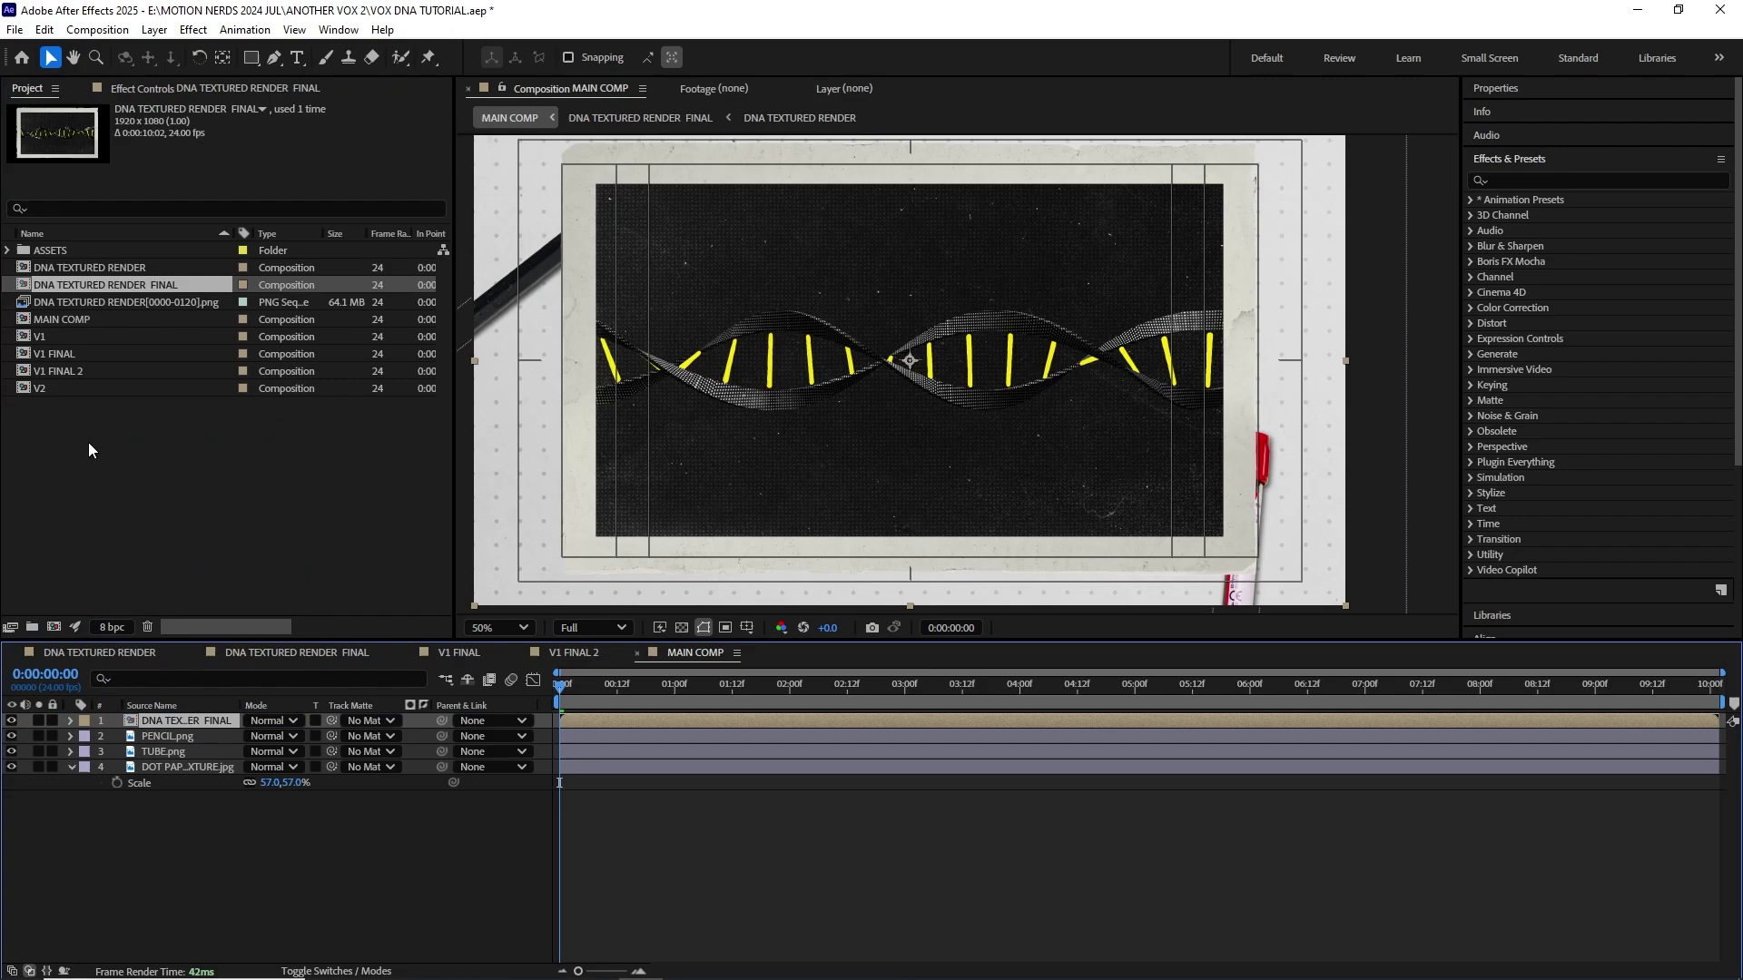
click(67, 353)
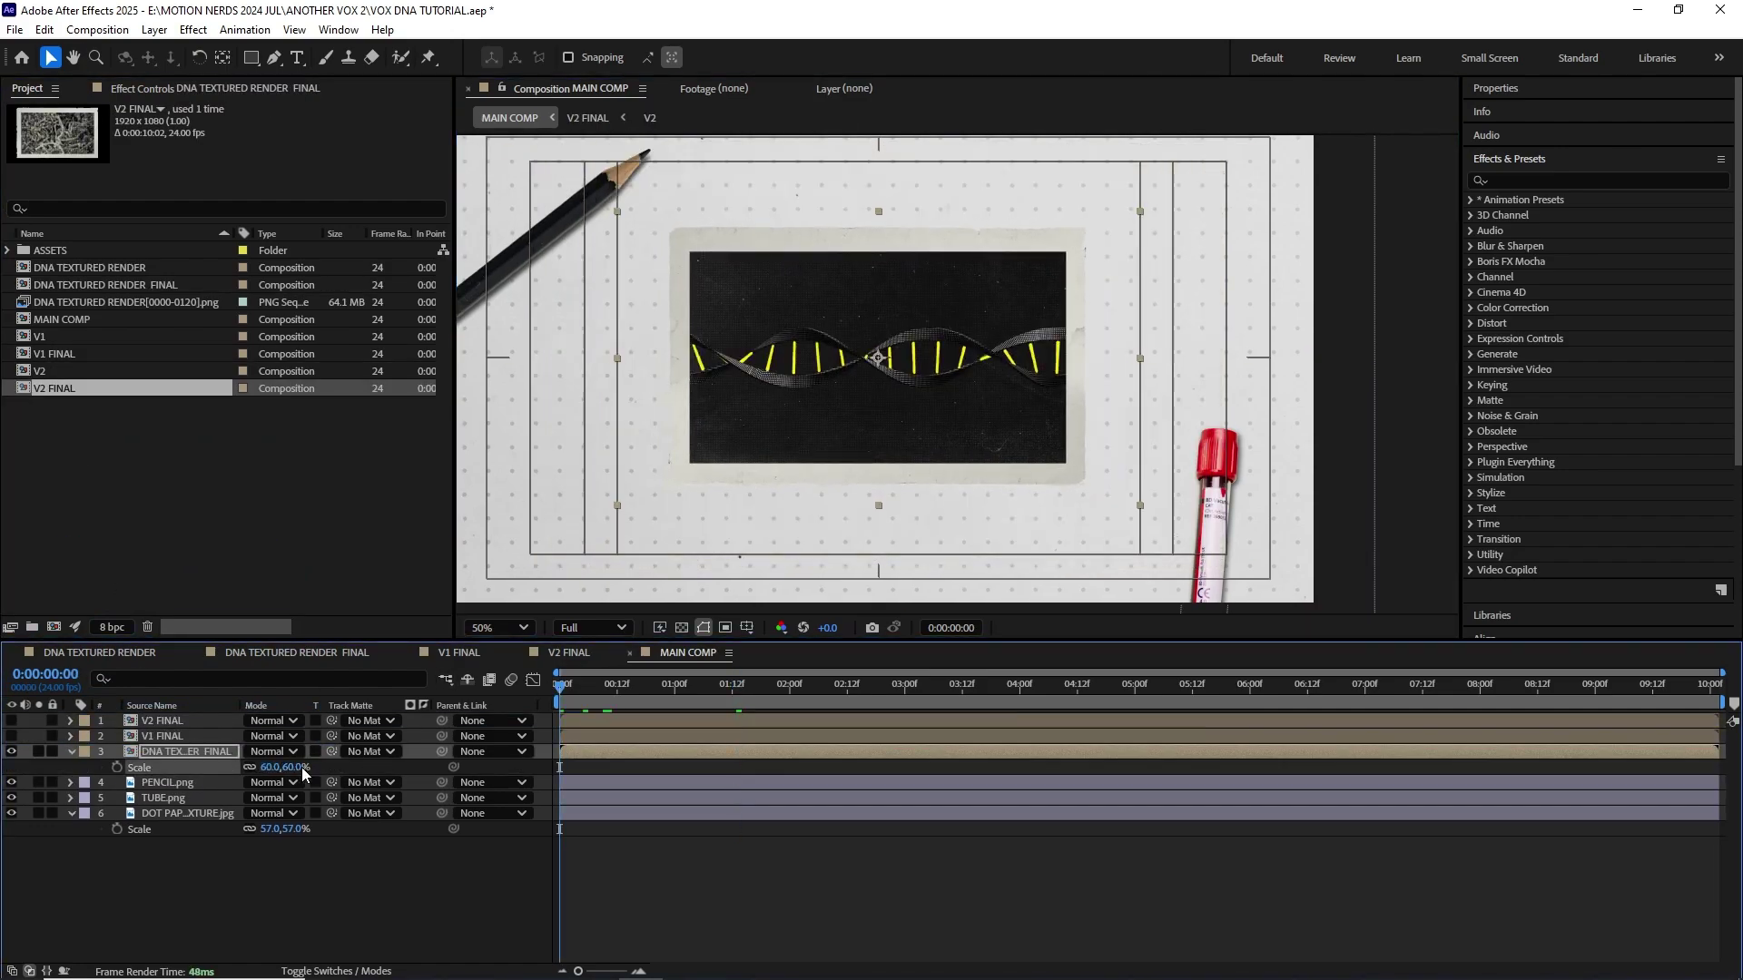
drag(300, 767, 172, 797)
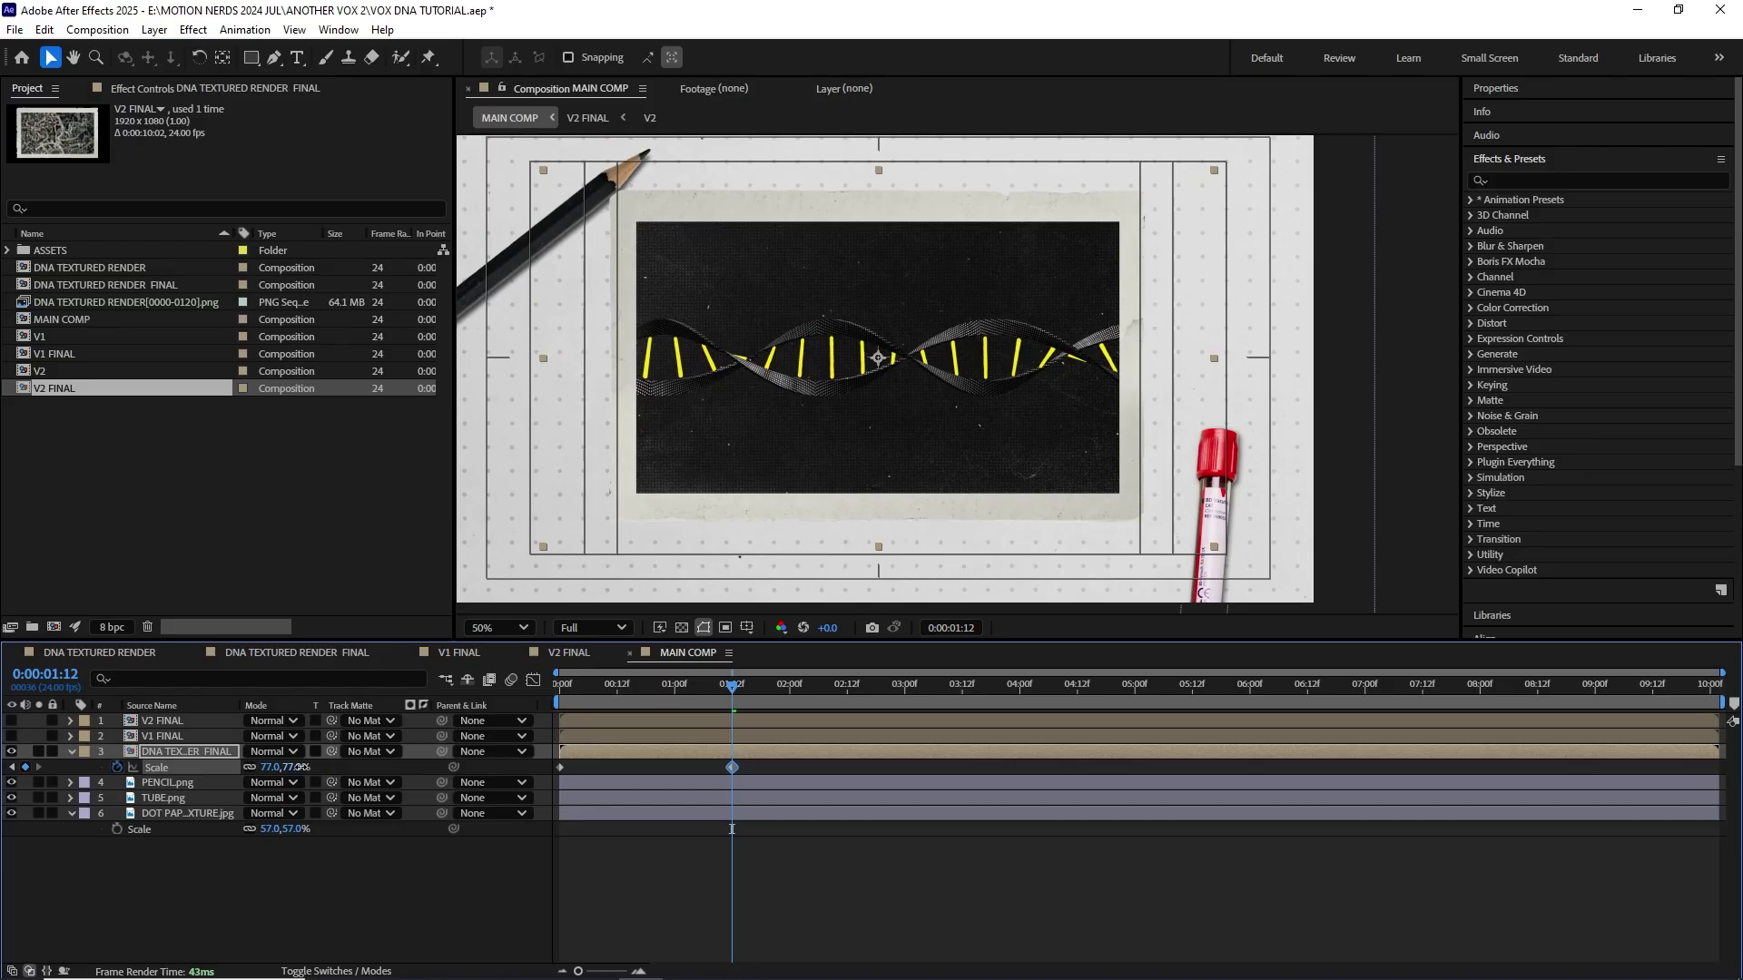
drag(707, 683, 552, 695)
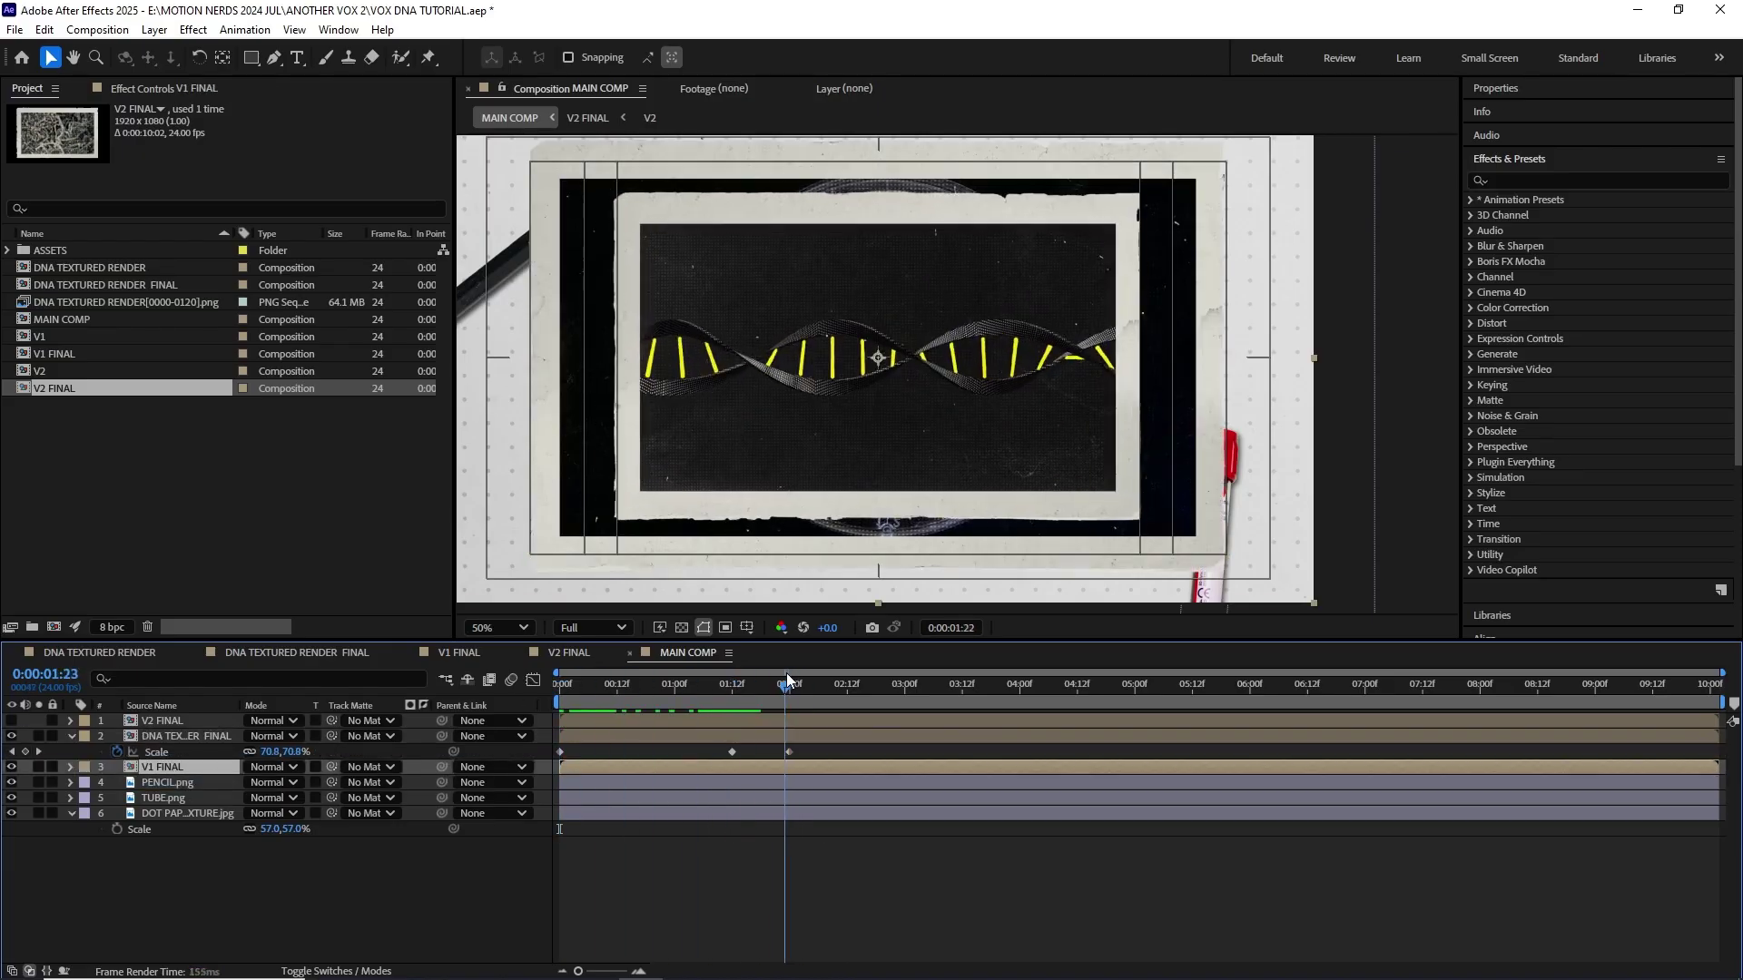
drag(273, 783, 225, 791)
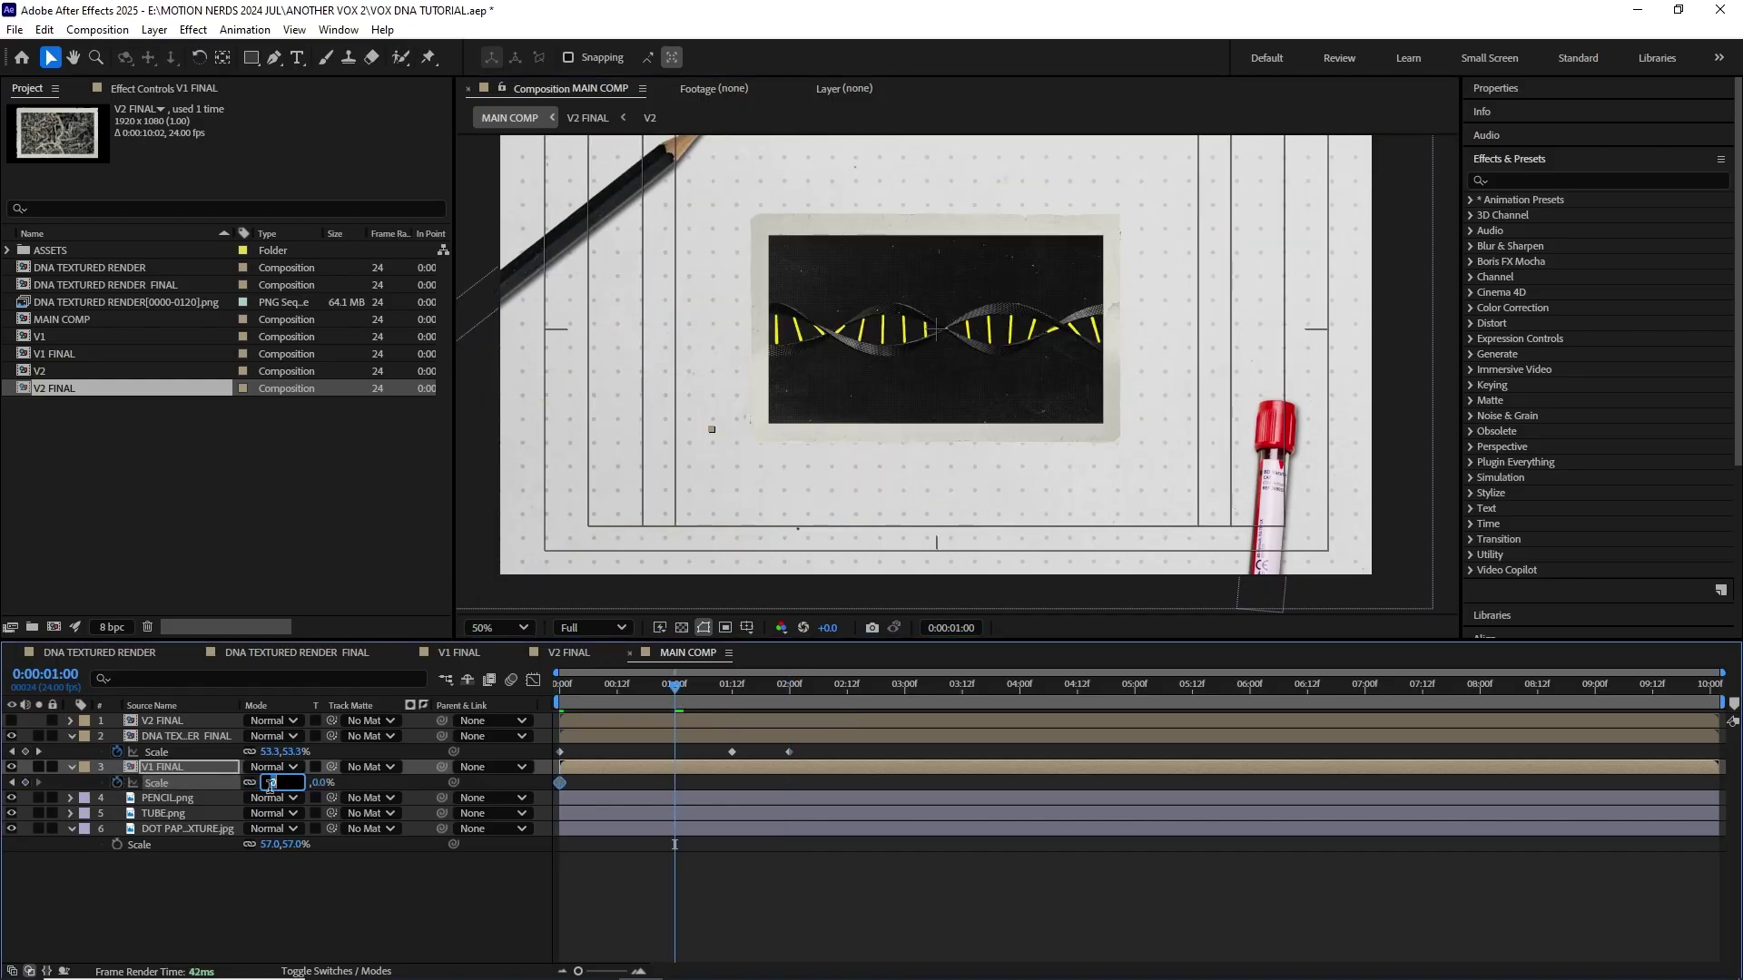
Step: End the work area near 4:00 and shift the DNA layer and its keyframes later
drag(679, 686, 725, 685)
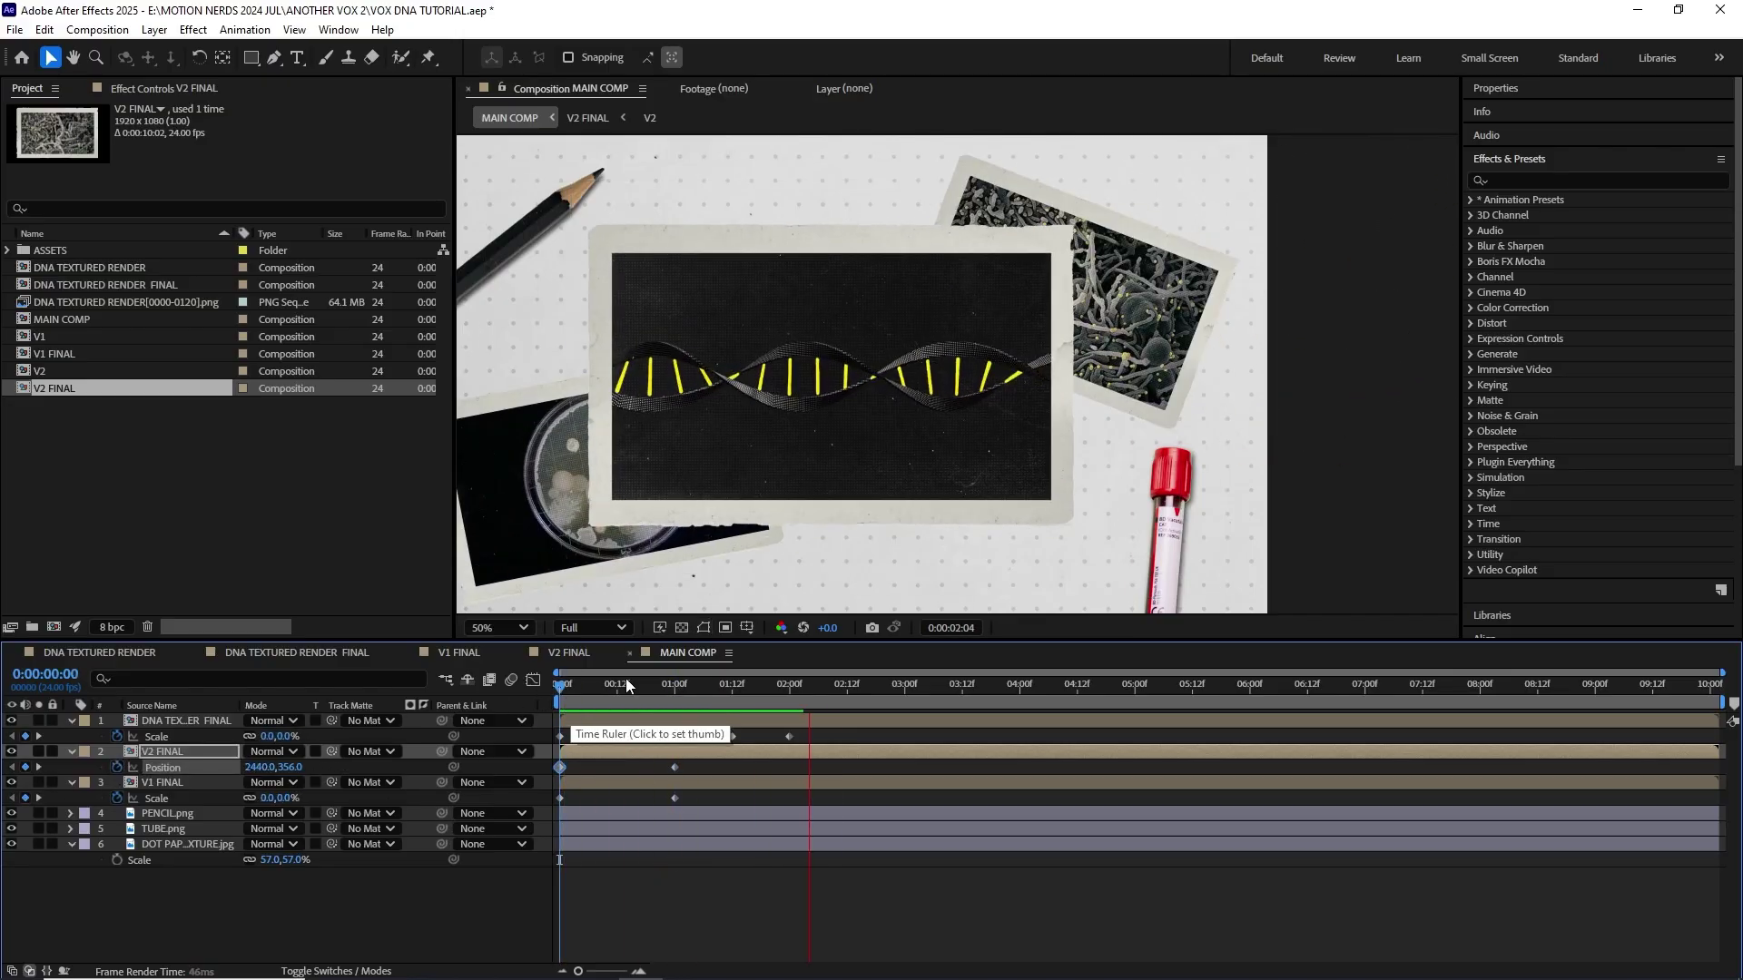
drag(1719, 703, 1004, 705)
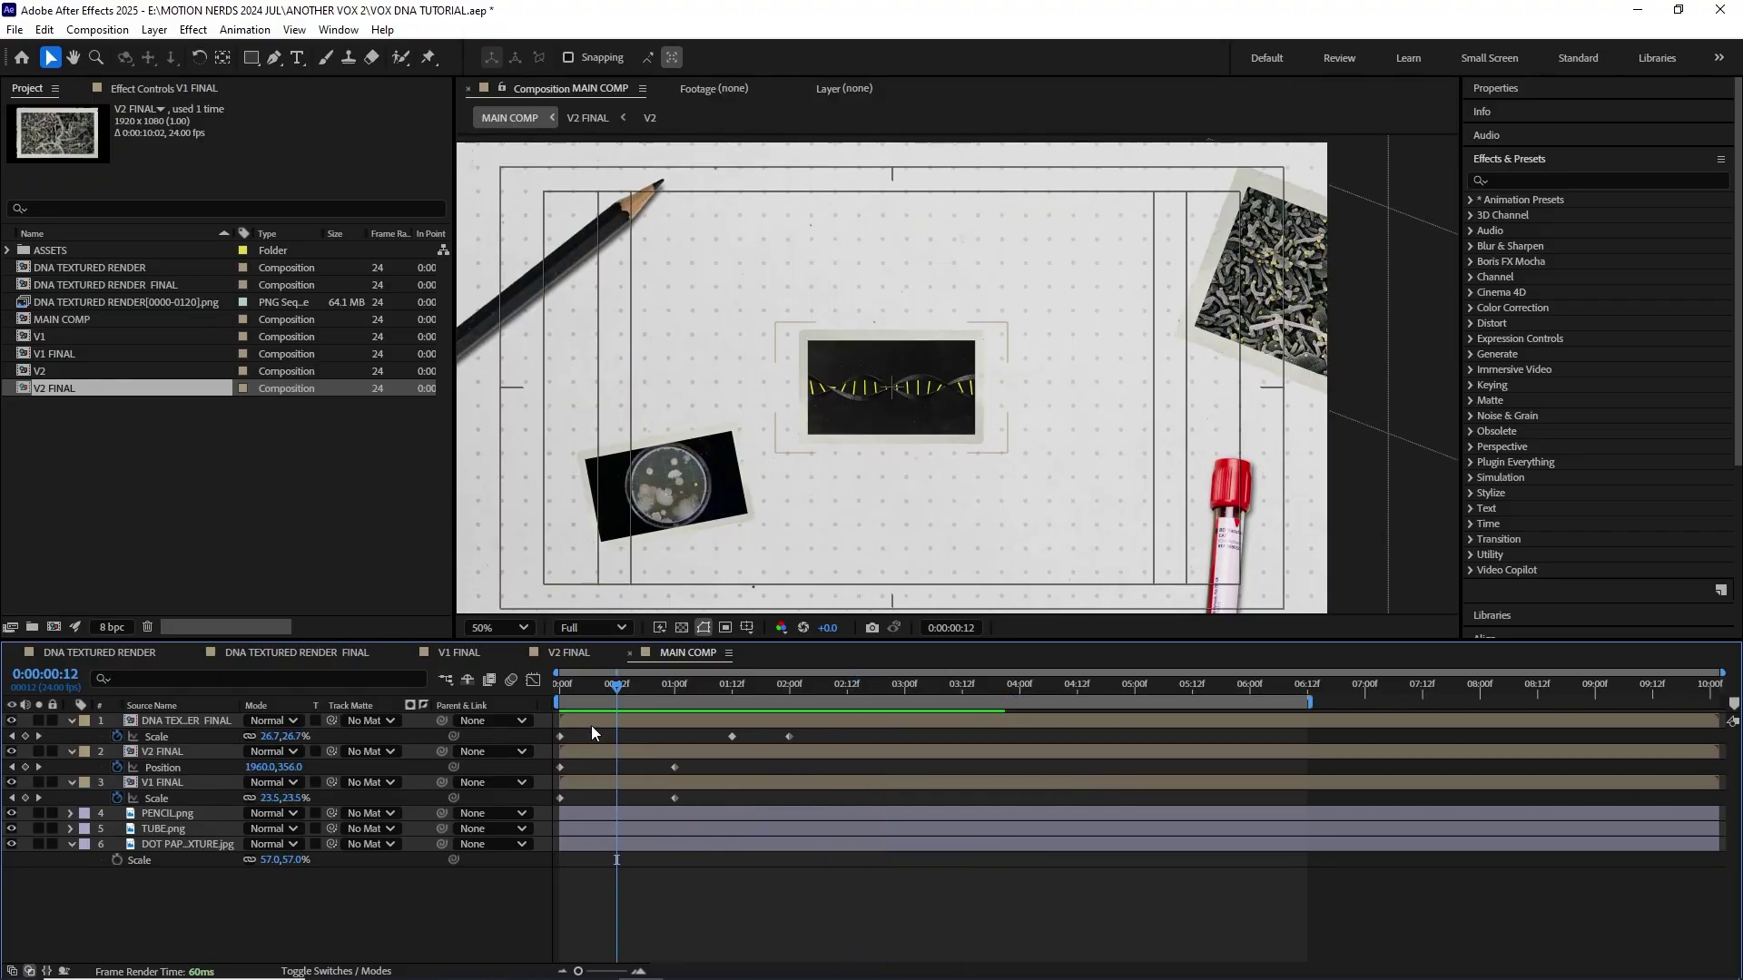
mouse_move(591, 725)
mouse_down()
mouse_move(640, 726)
mouse_move(680, 686)
mouse_up()
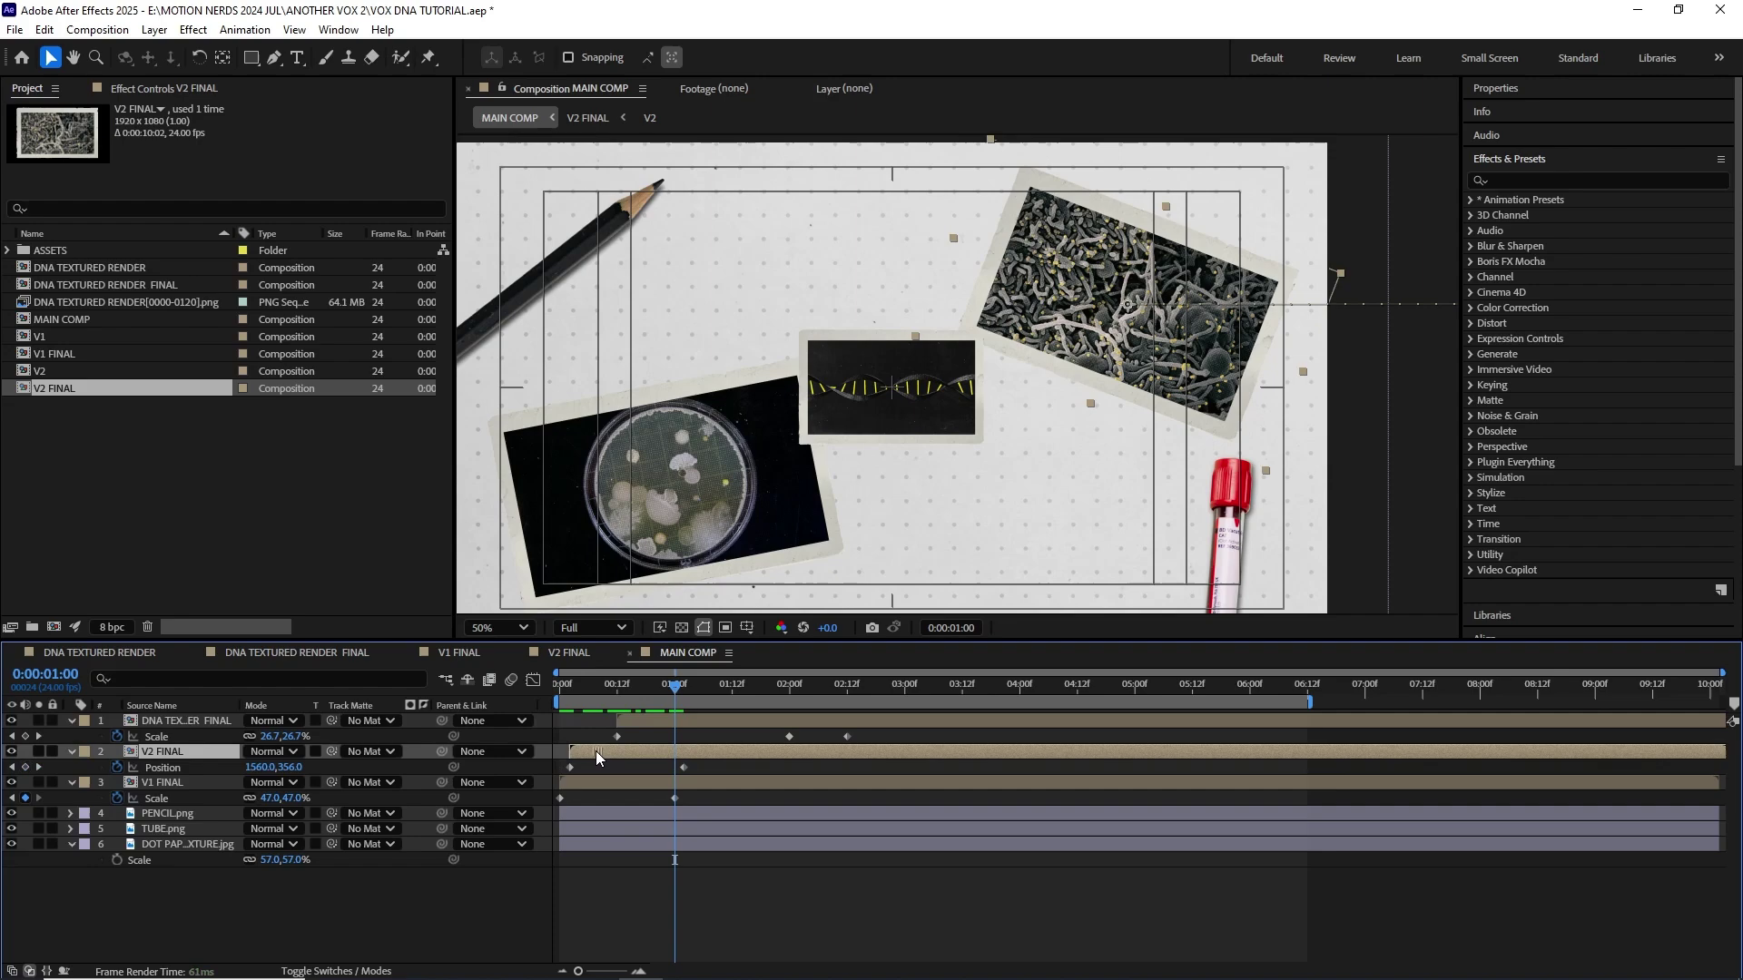
Step: Review the V1 FINAL and DNA scale speed curves in the Graph Editor, then preview
key(Home)
key(space)
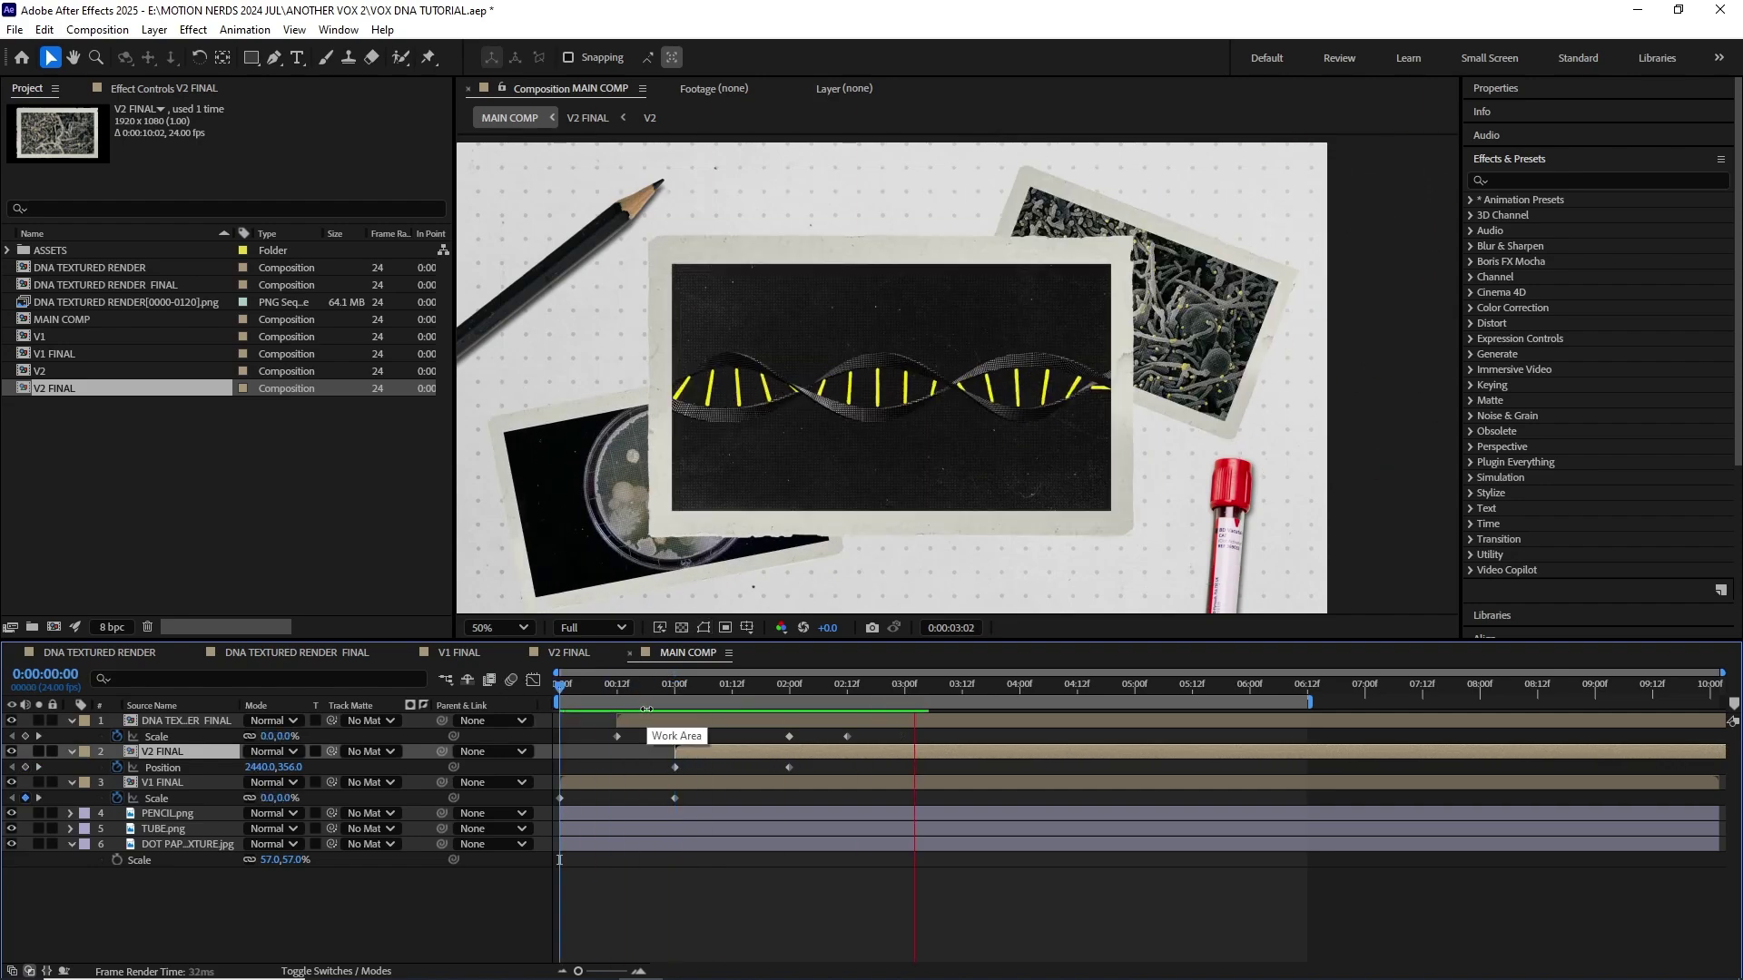
click(1062, 684)
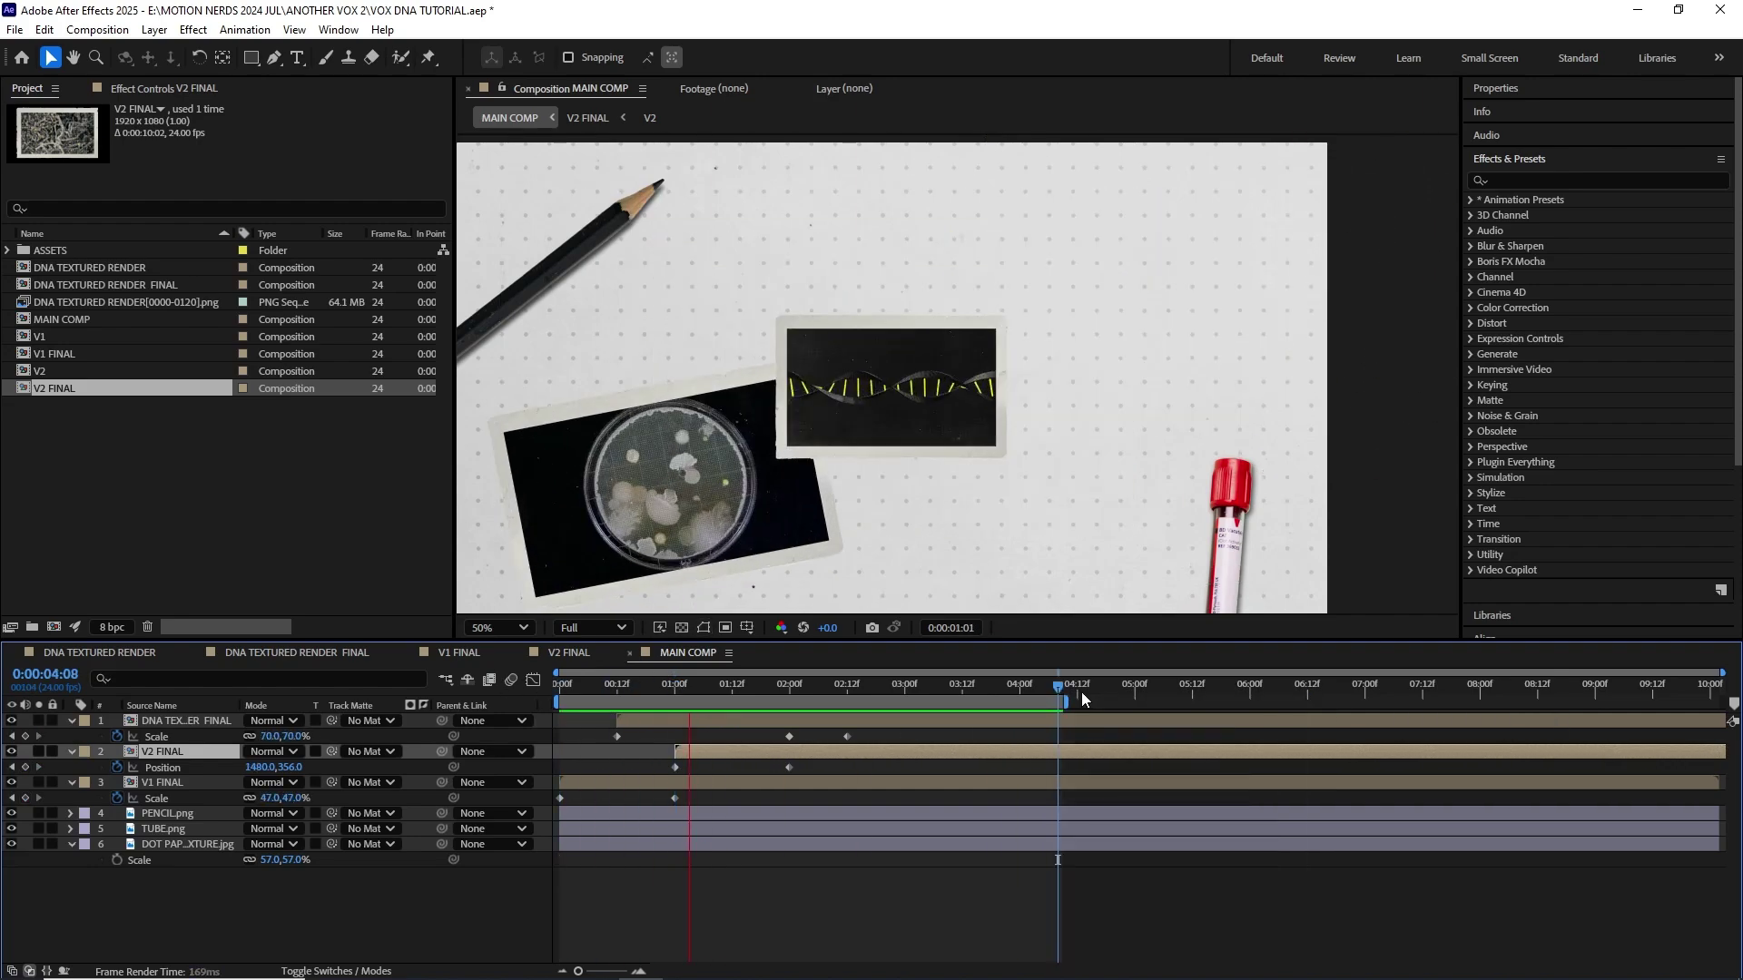
click(166, 800)
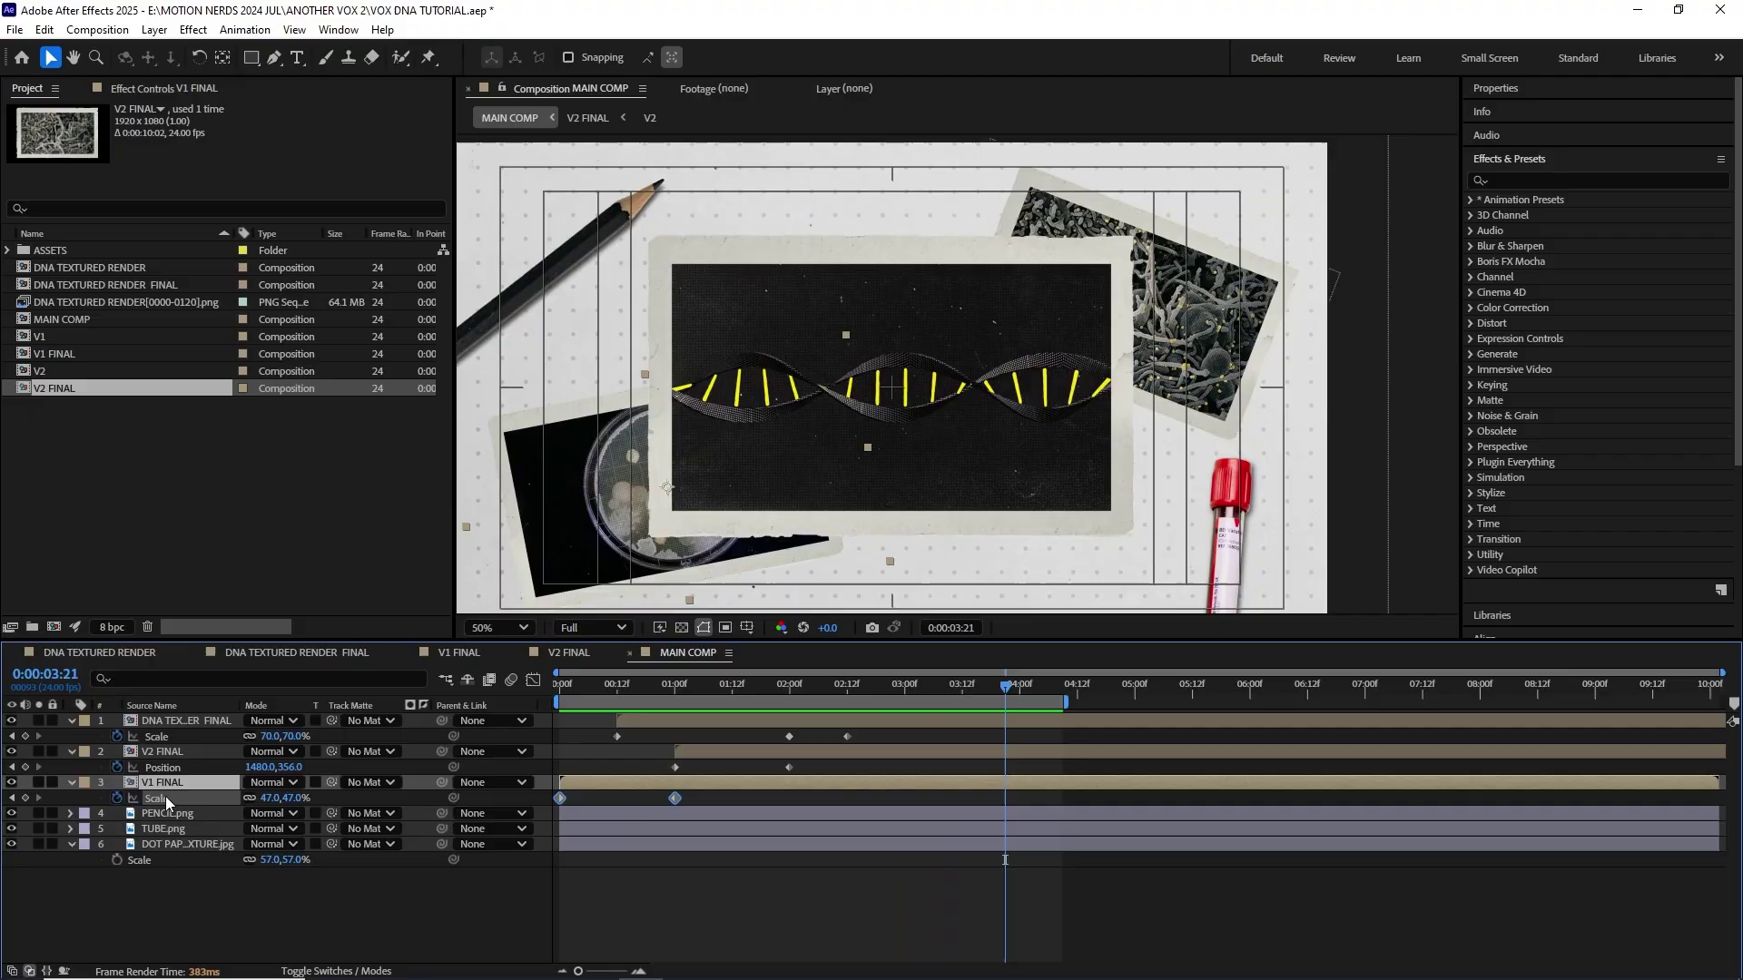
click(531, 679)
click(668, 685)
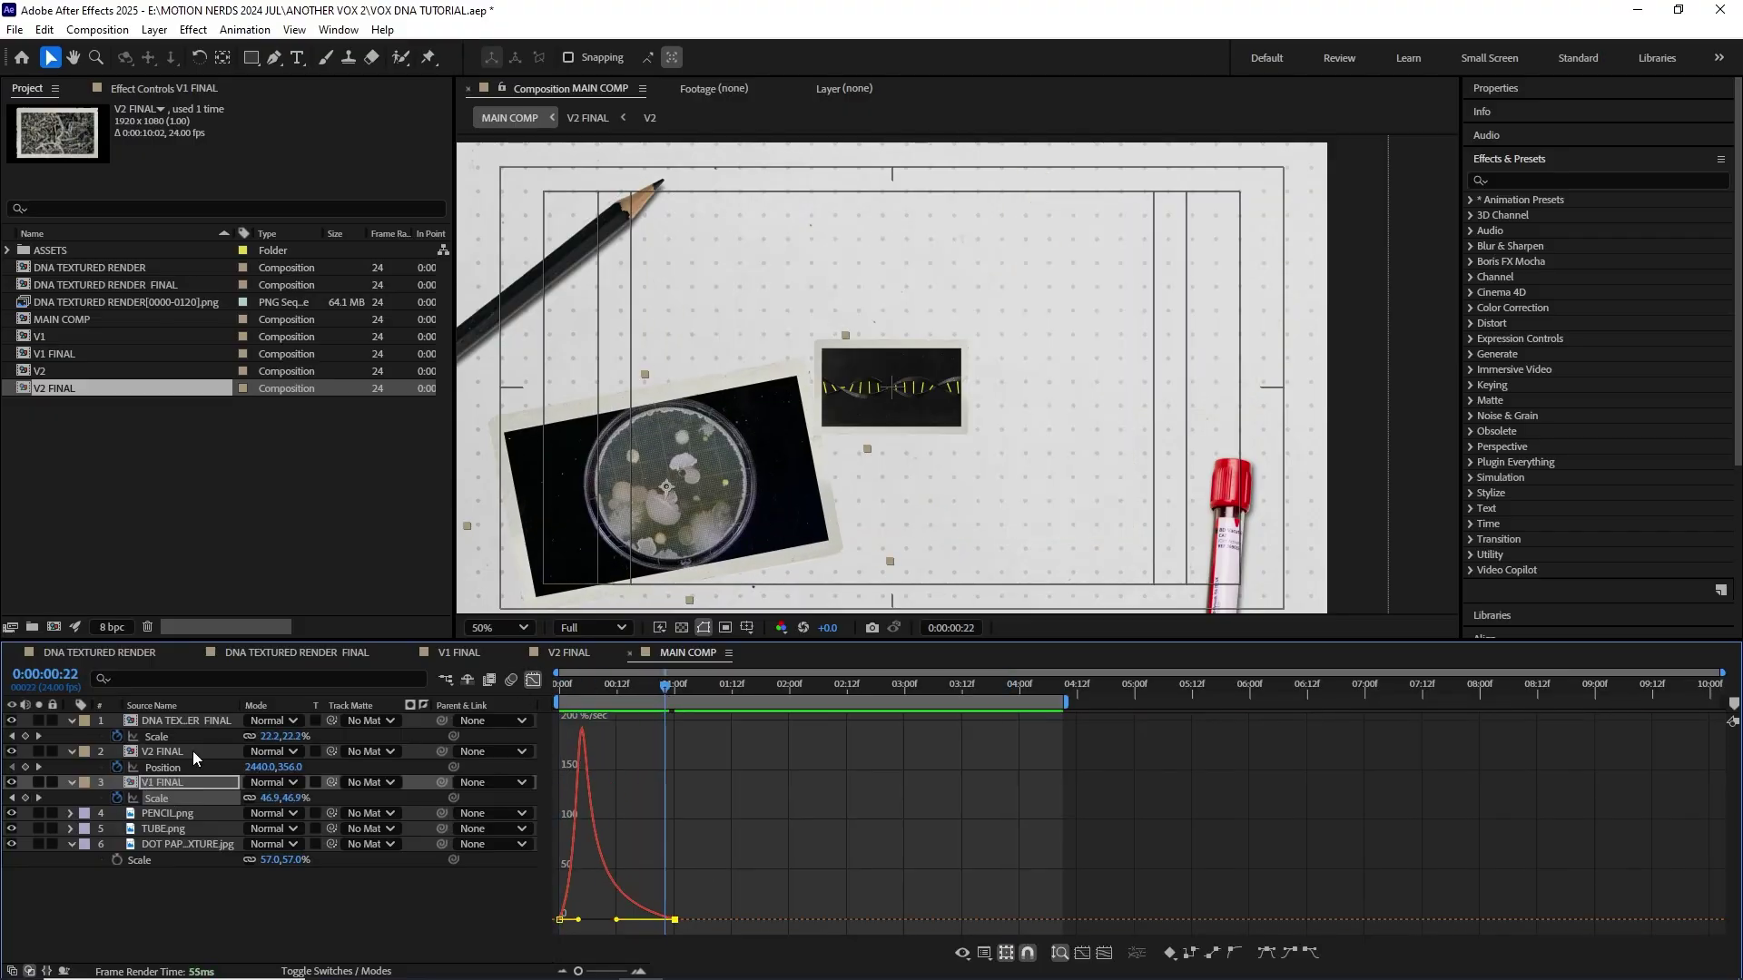
click(177, 721)
click(789, 684)
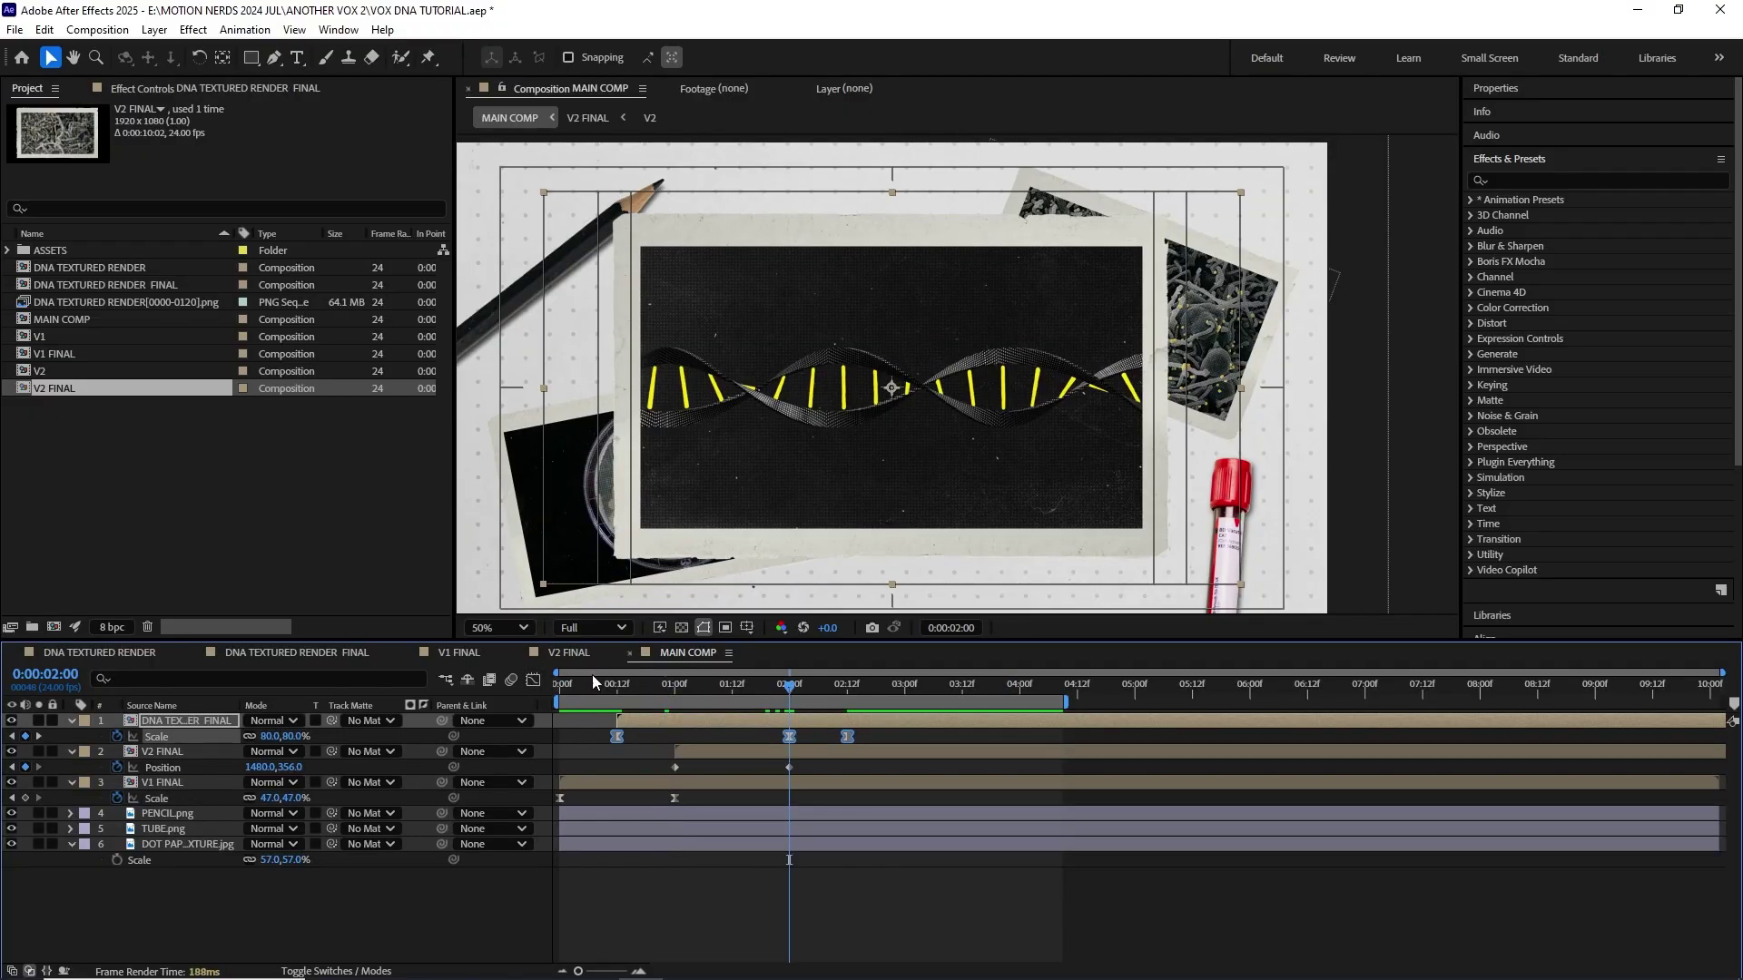
click(710, 840)
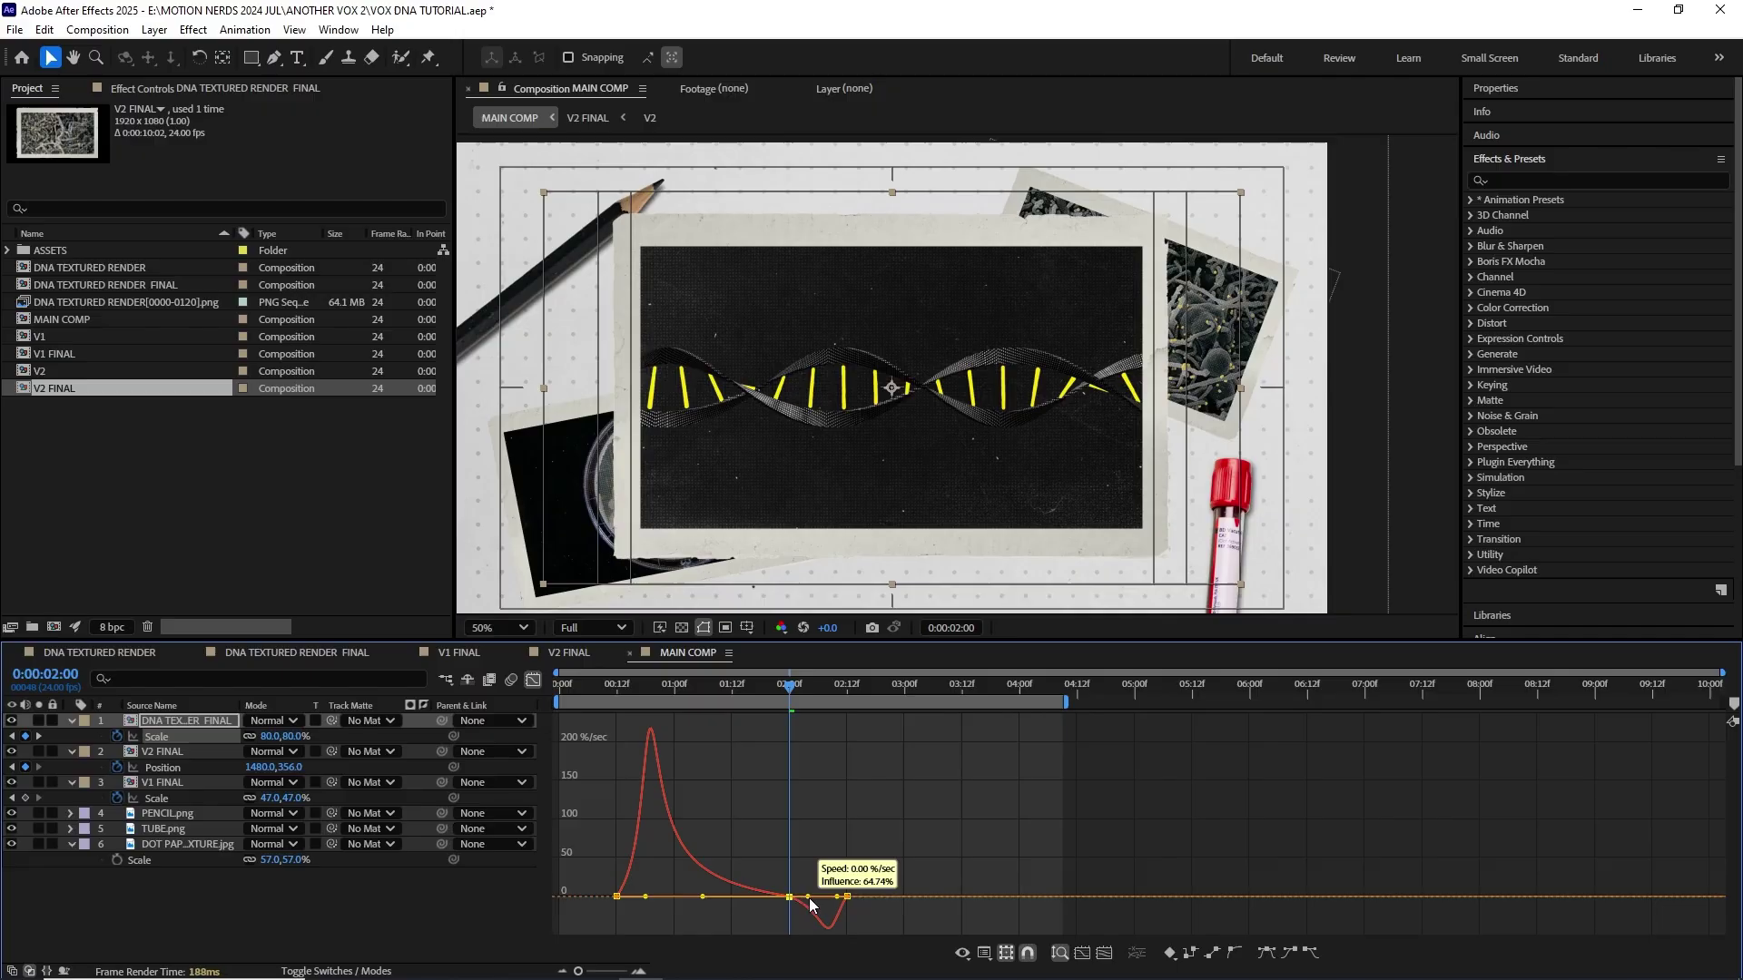
key(space)
Step: Sharpen the V2 FINAL position ease, preview it, and select the pencil and tube layers
click(749, 686)
click(163, 753)
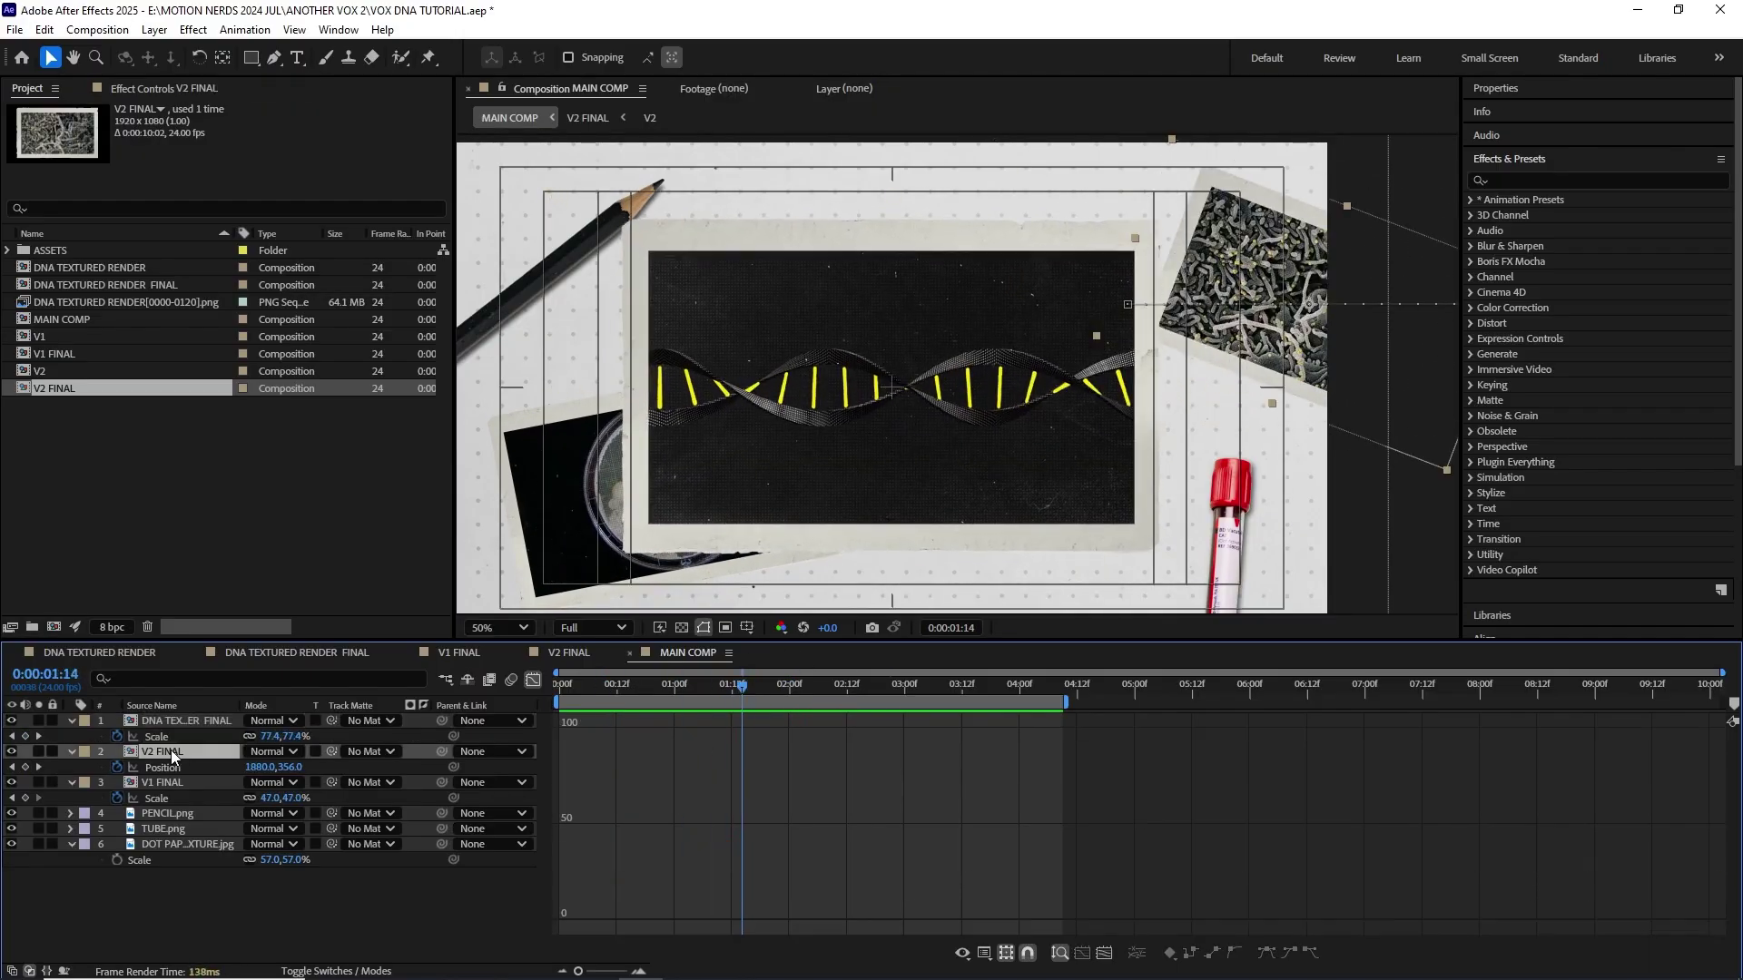
click(532, 680)
click(164, 767)
click(531, 680)
drag(695, 898, 666, 932)
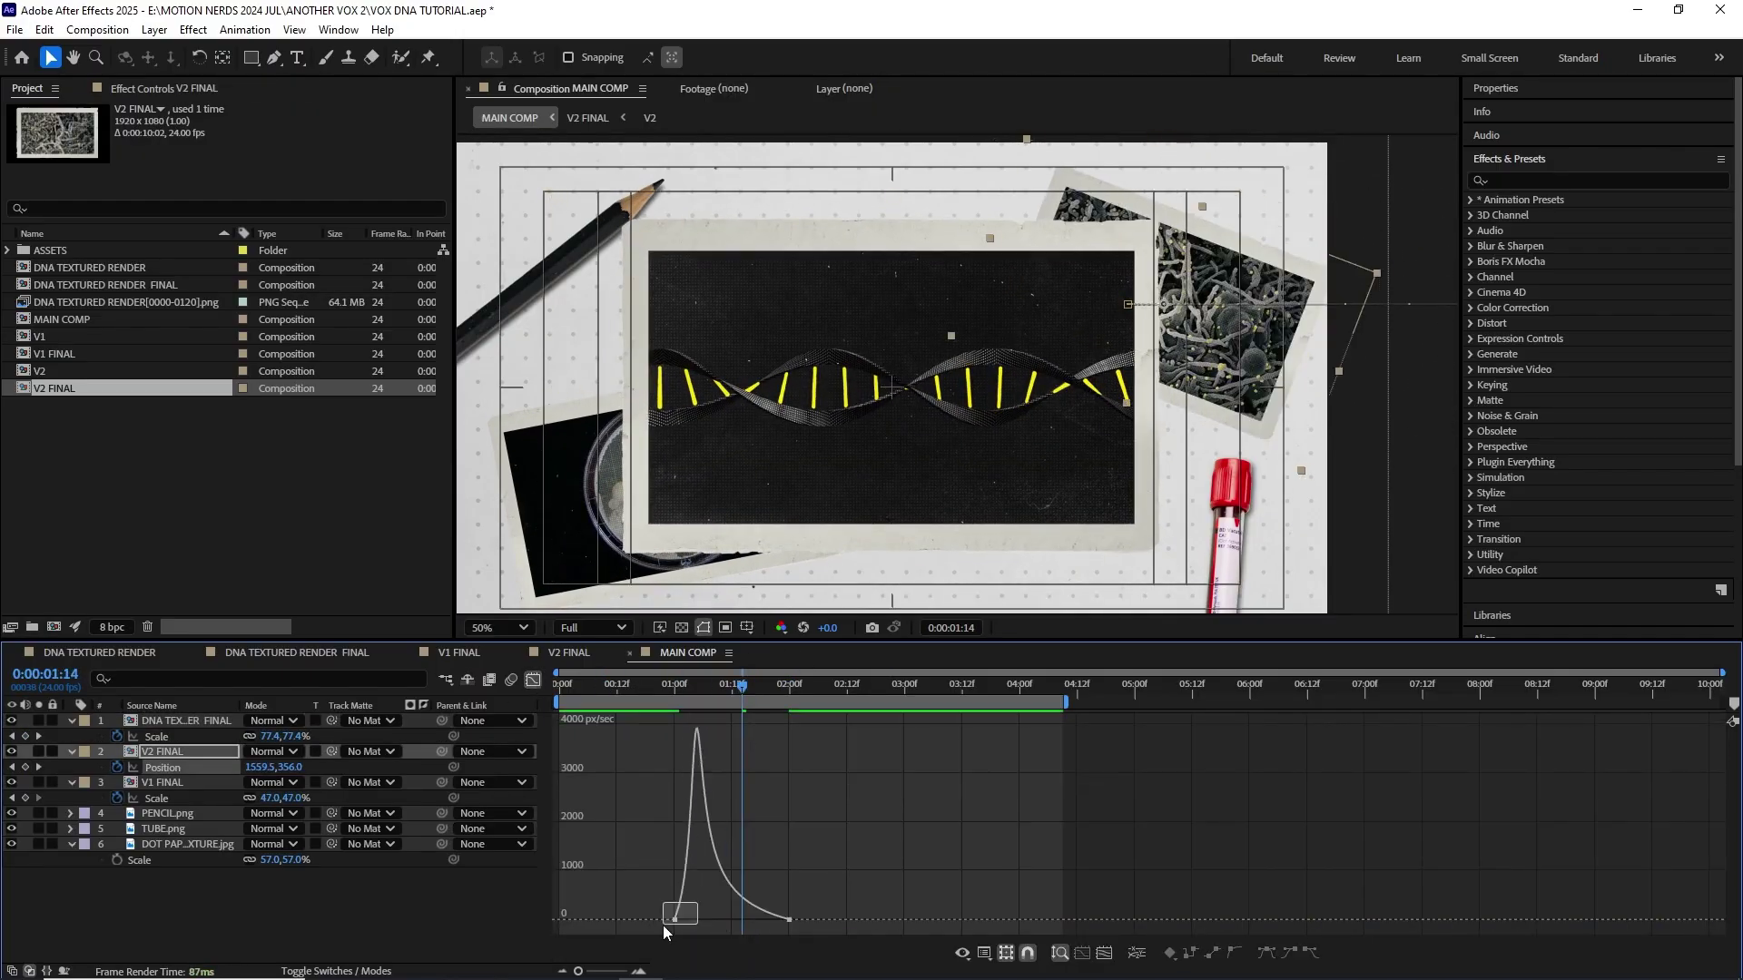
click(531, 680)
key(Home)
key(space)
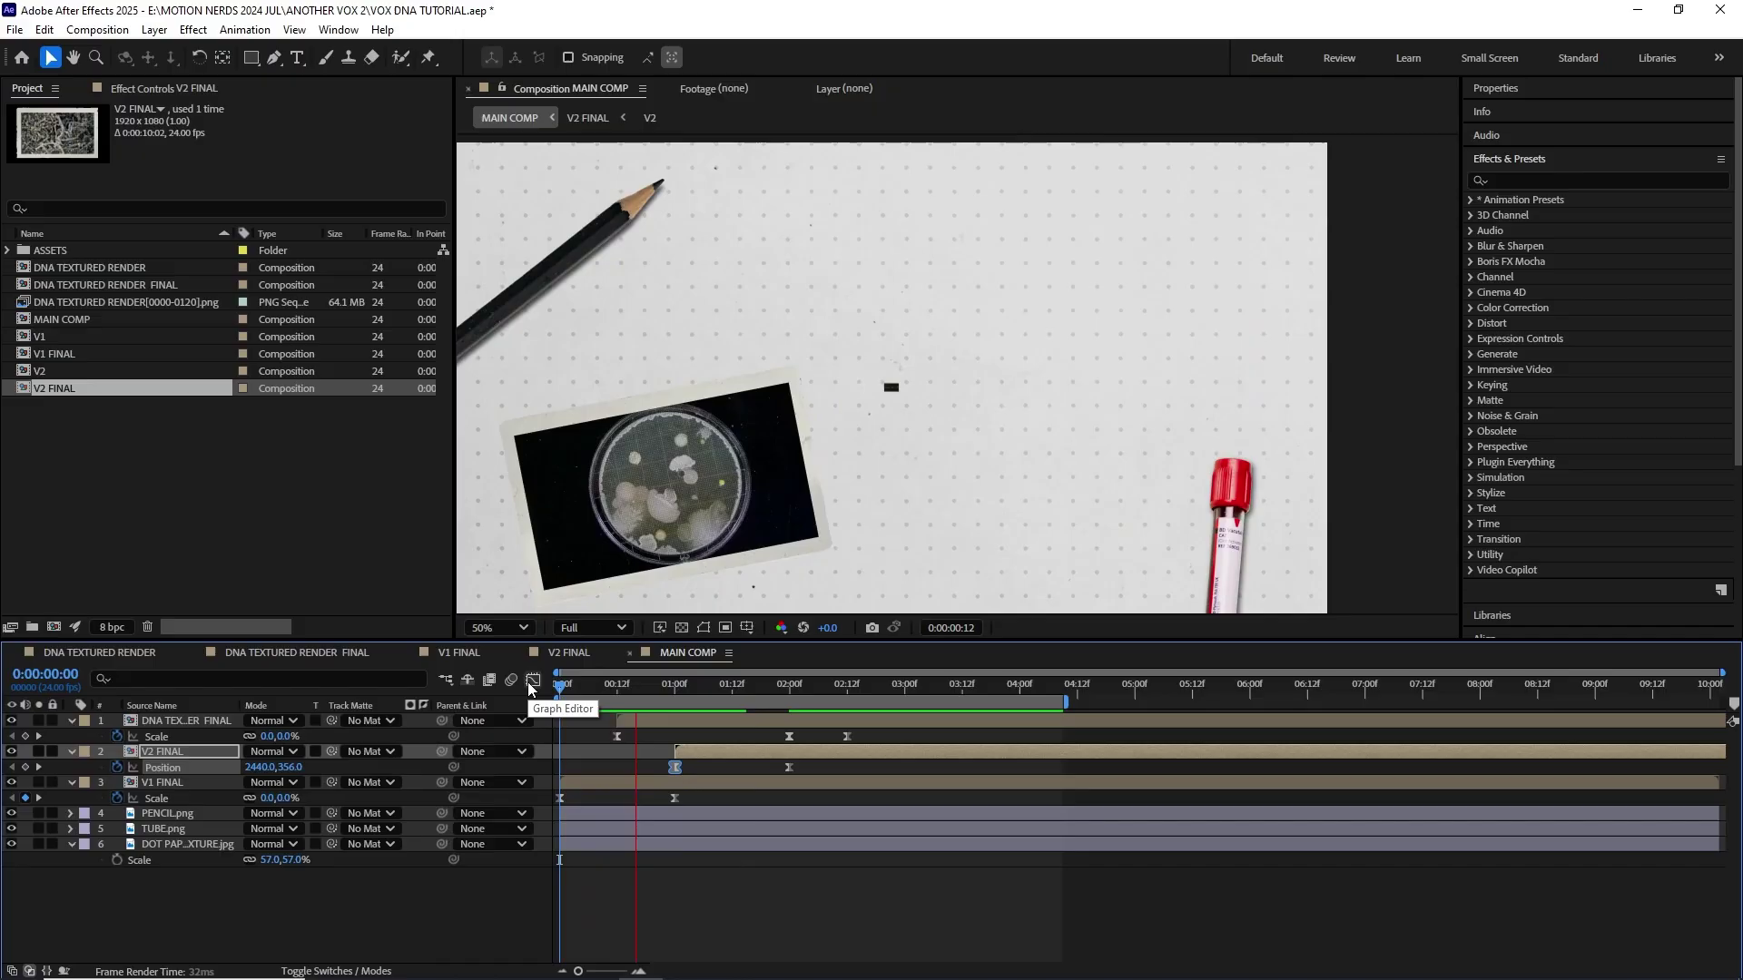
key(space)
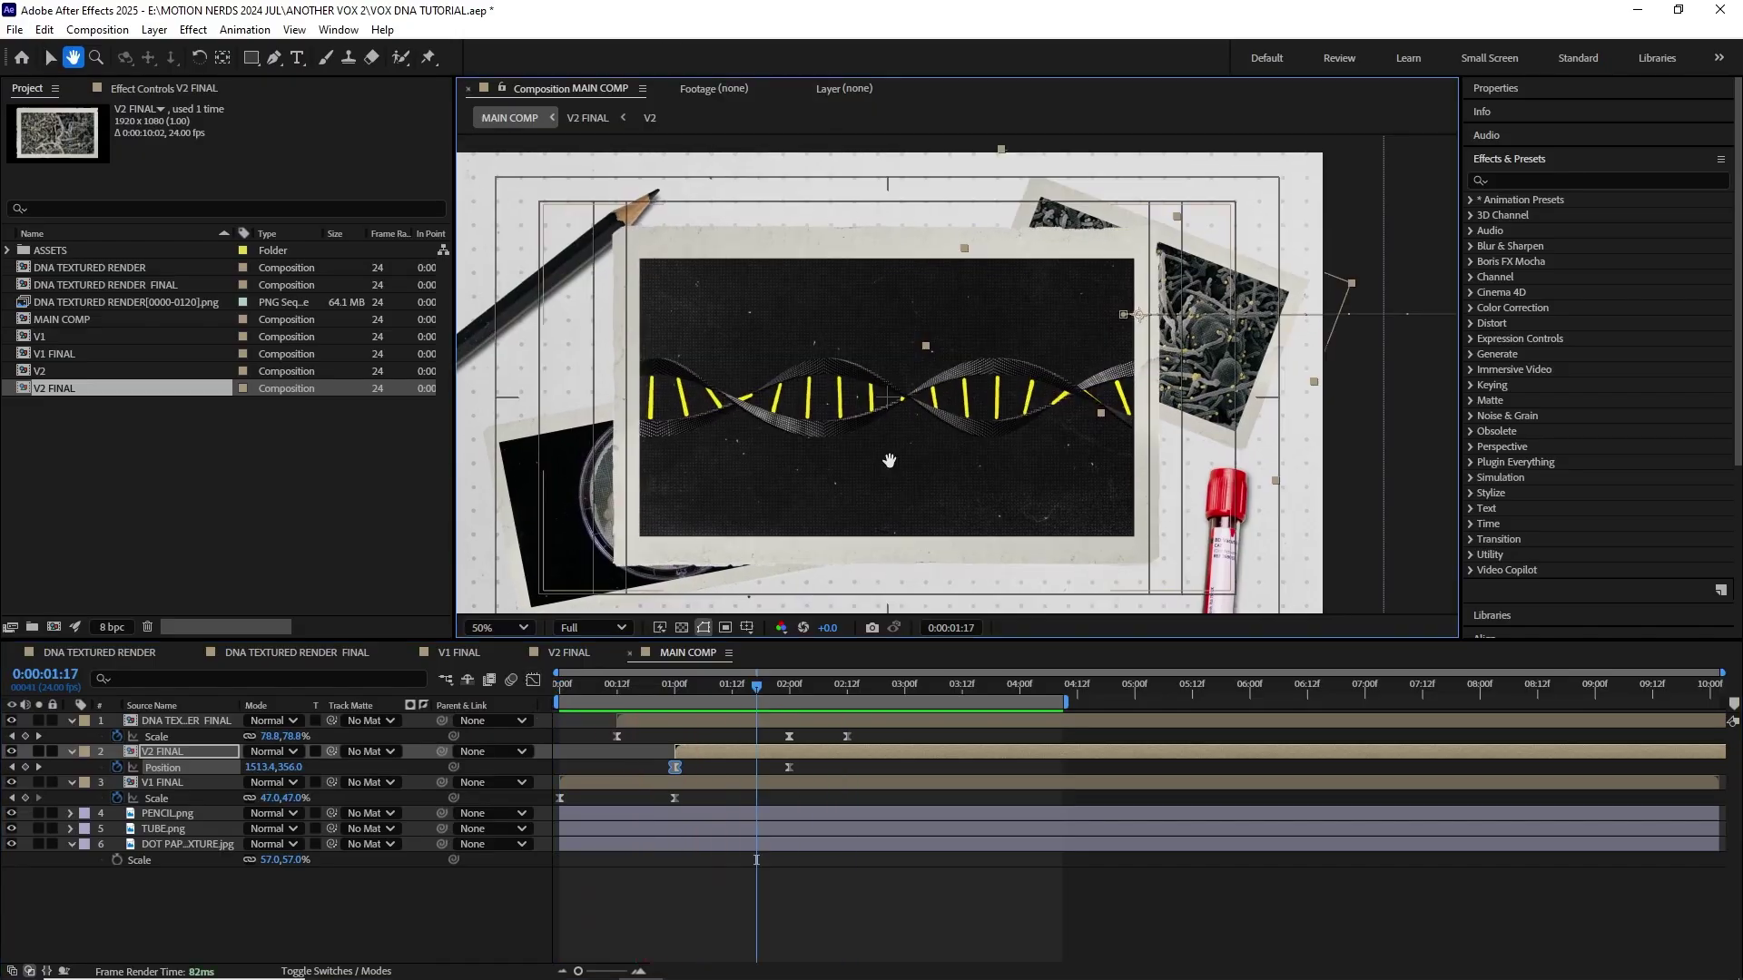
key(v)
click(166, 814)
Step: Move the pencil and tube layer above the photos and preview from the start
drag(166, 817, 165, 714)
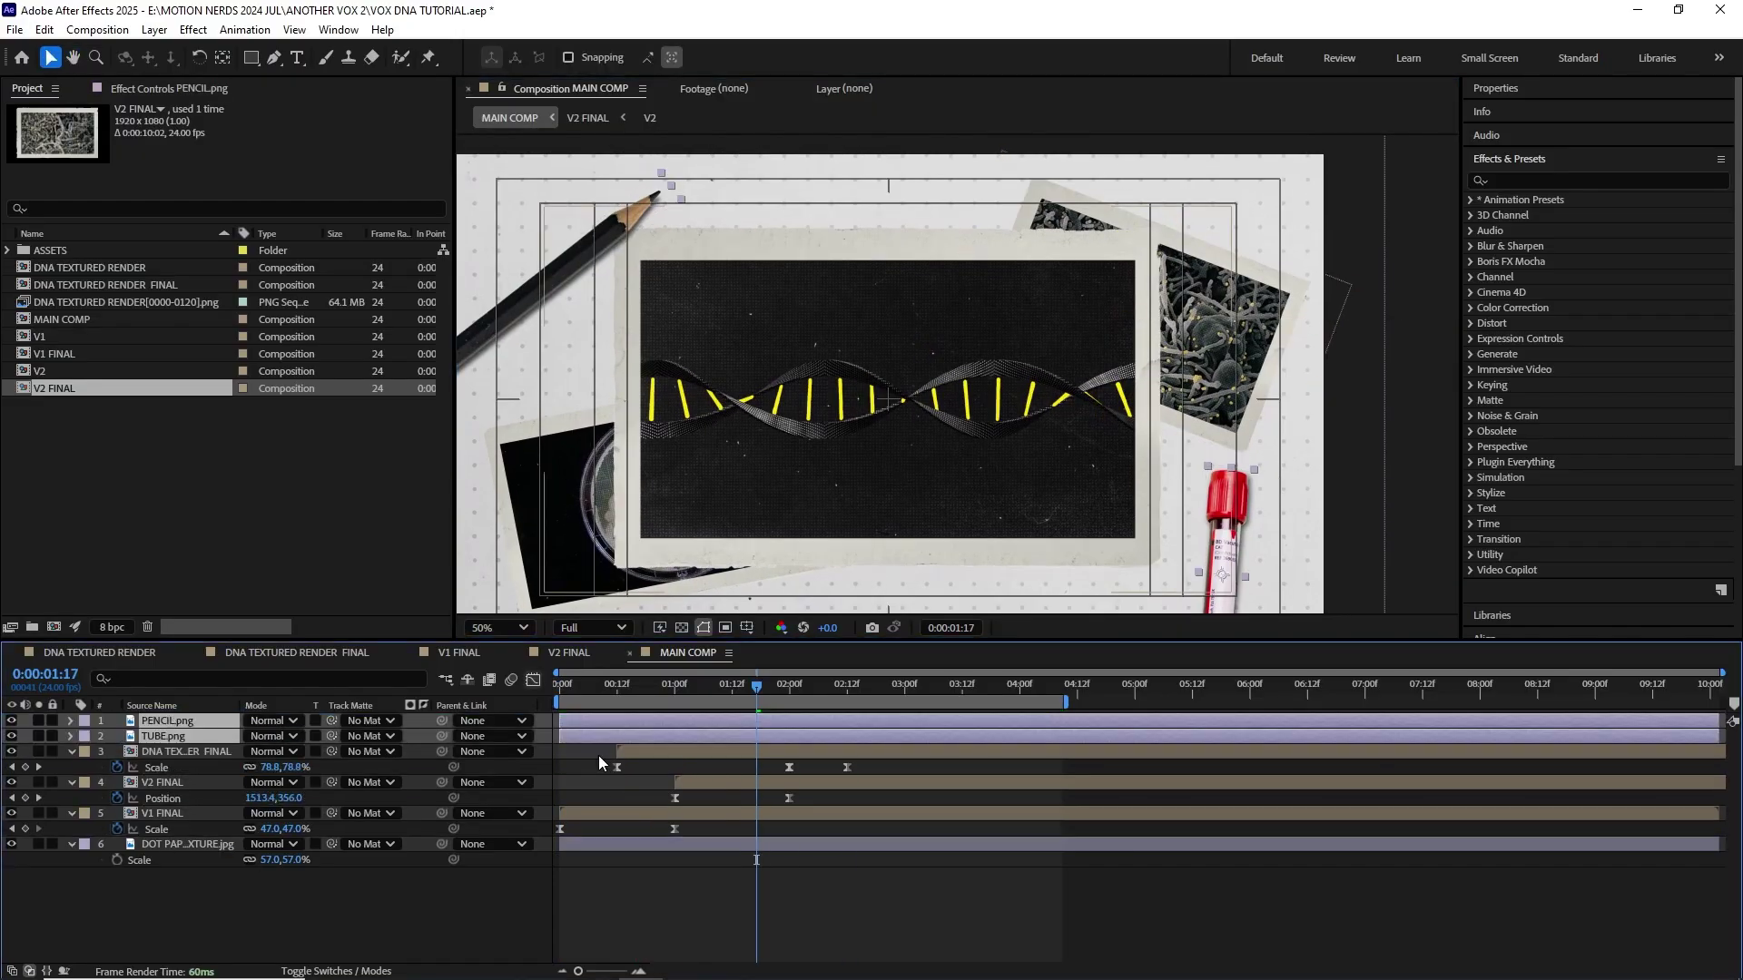
key(Home)
key(space)
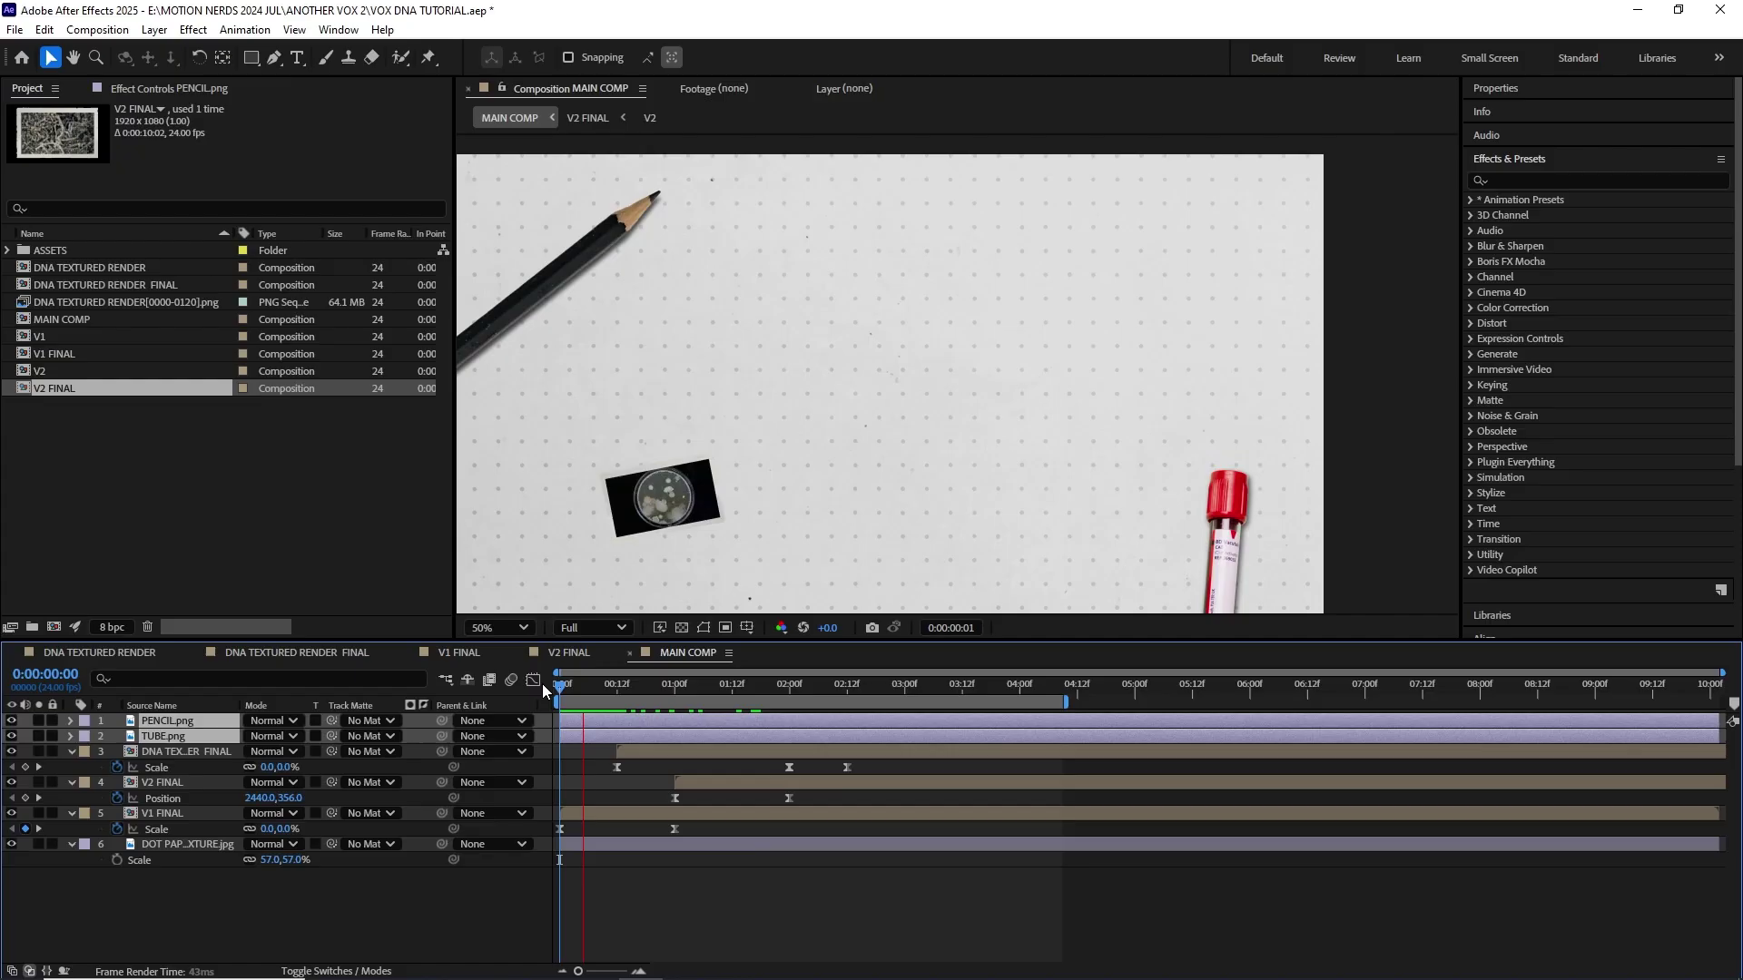
key(space)
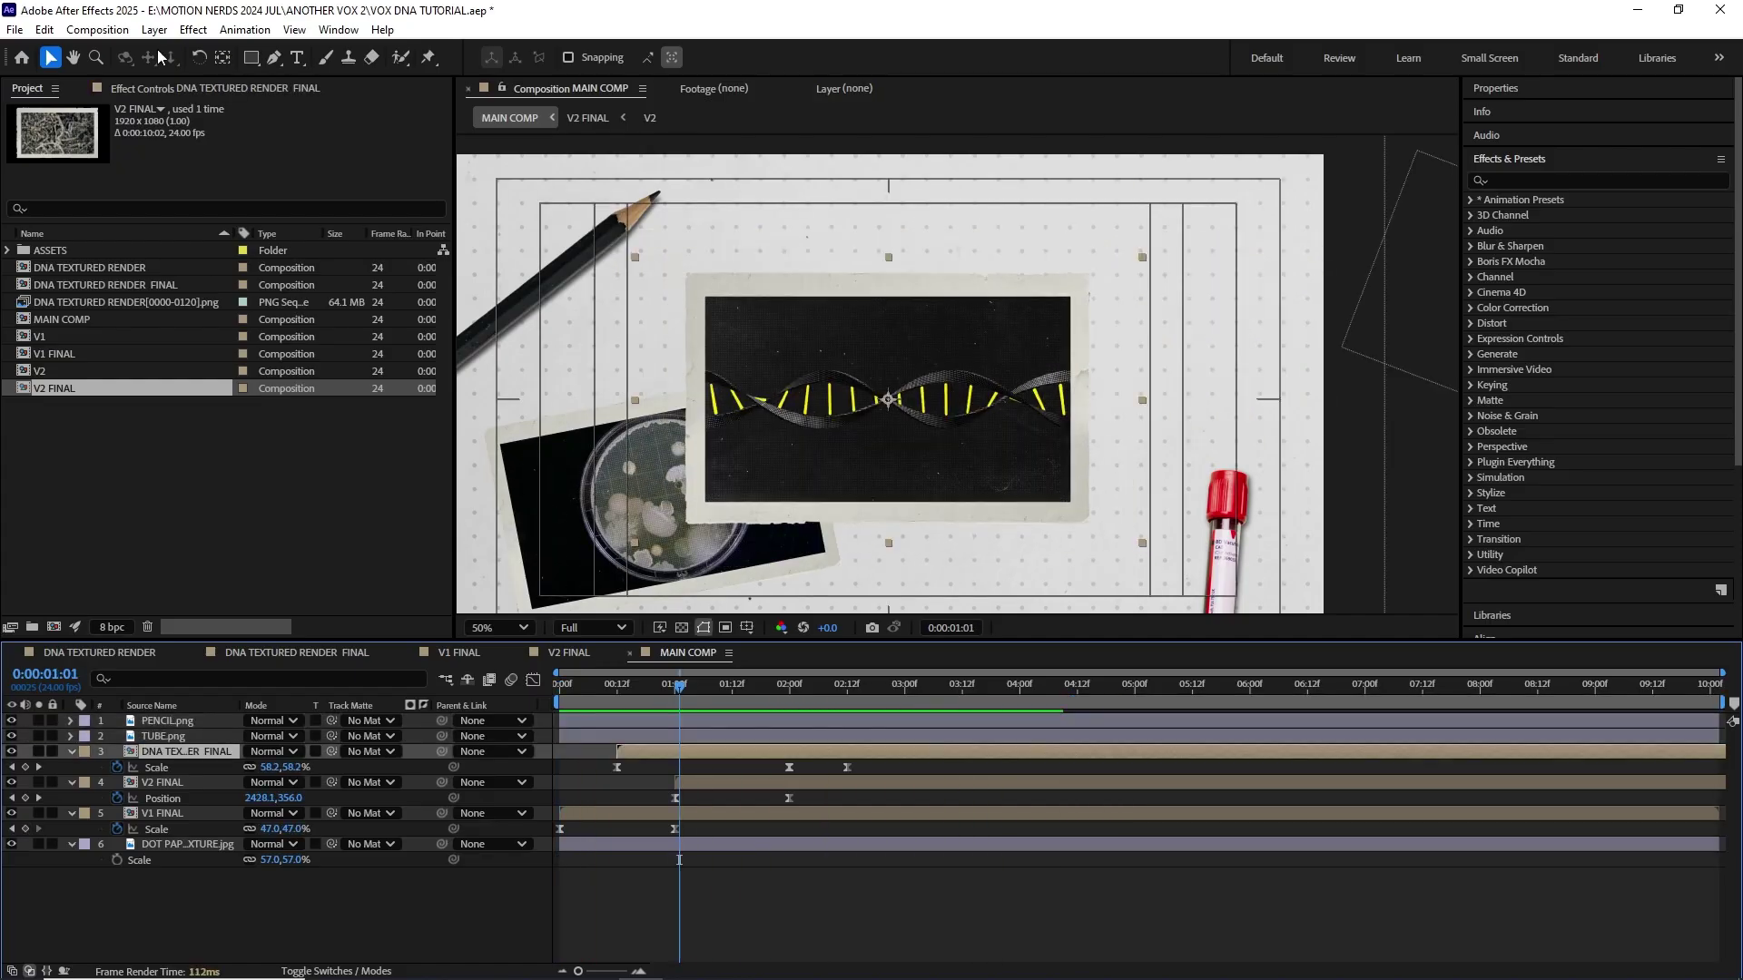
Step: Add an adjustment layer named Scale at the top and apply Distort > Transform to it
click(154, 30)
mouse_move(179, 51)
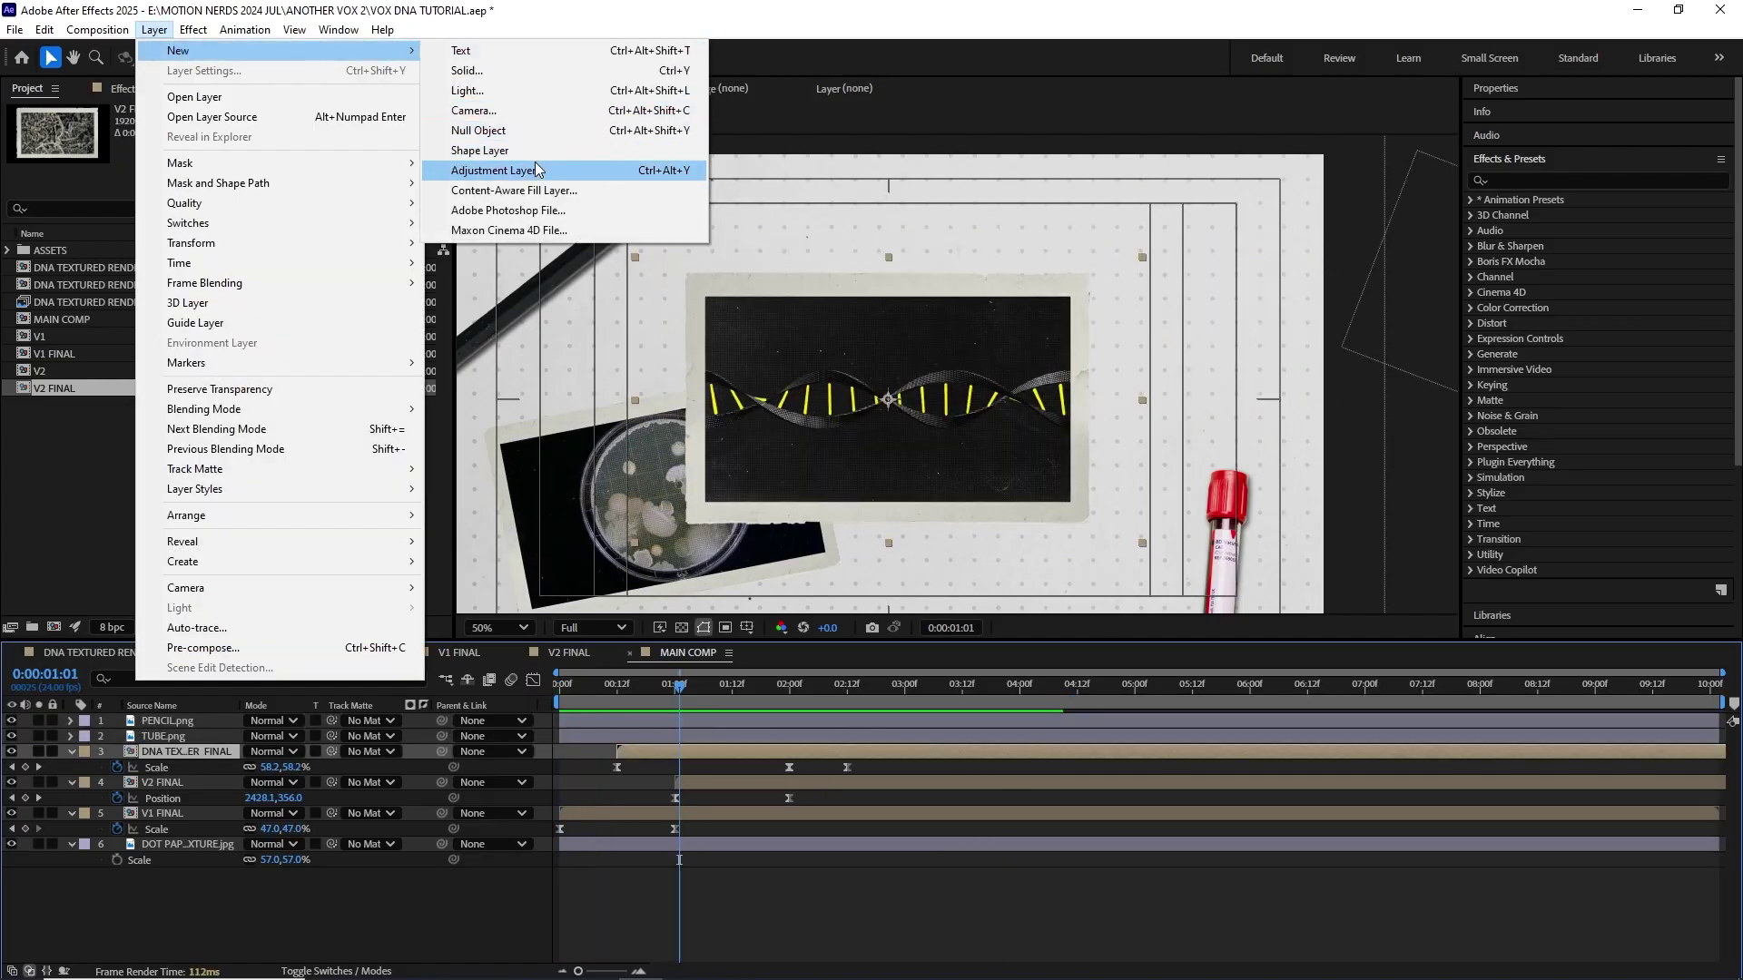
click(536, 169)
drag(193, 751, 193, 717)
right_click(194, 723)
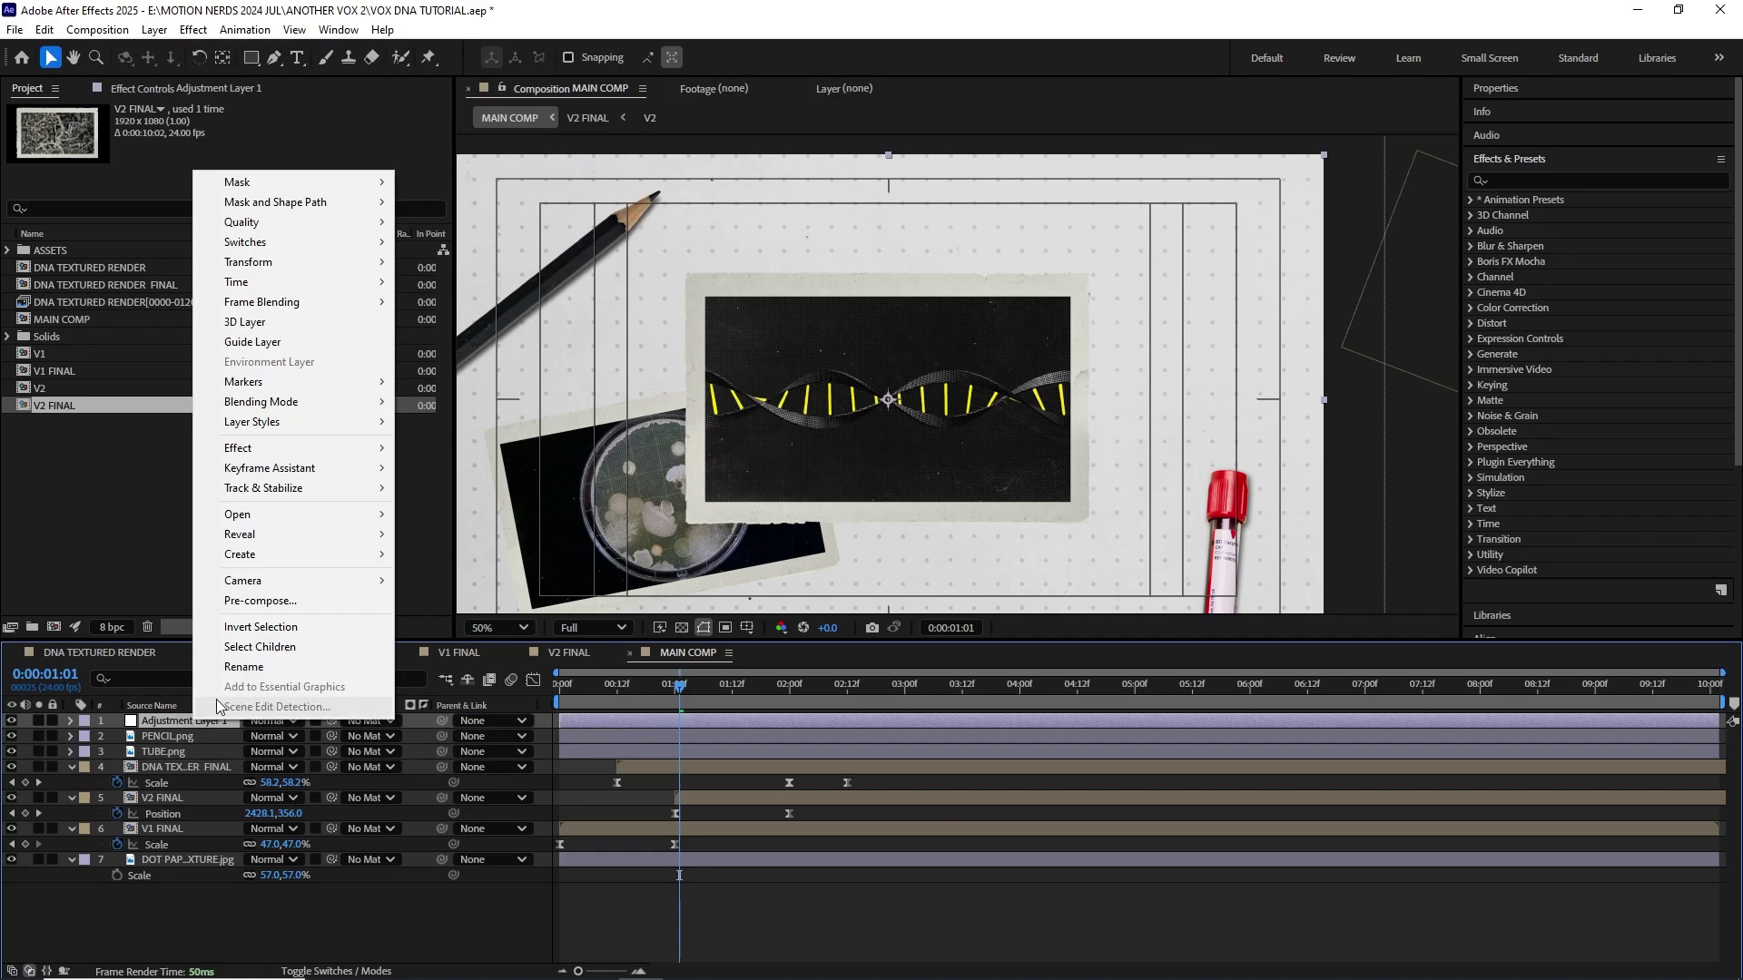
click(245, 671)
text(Scale)
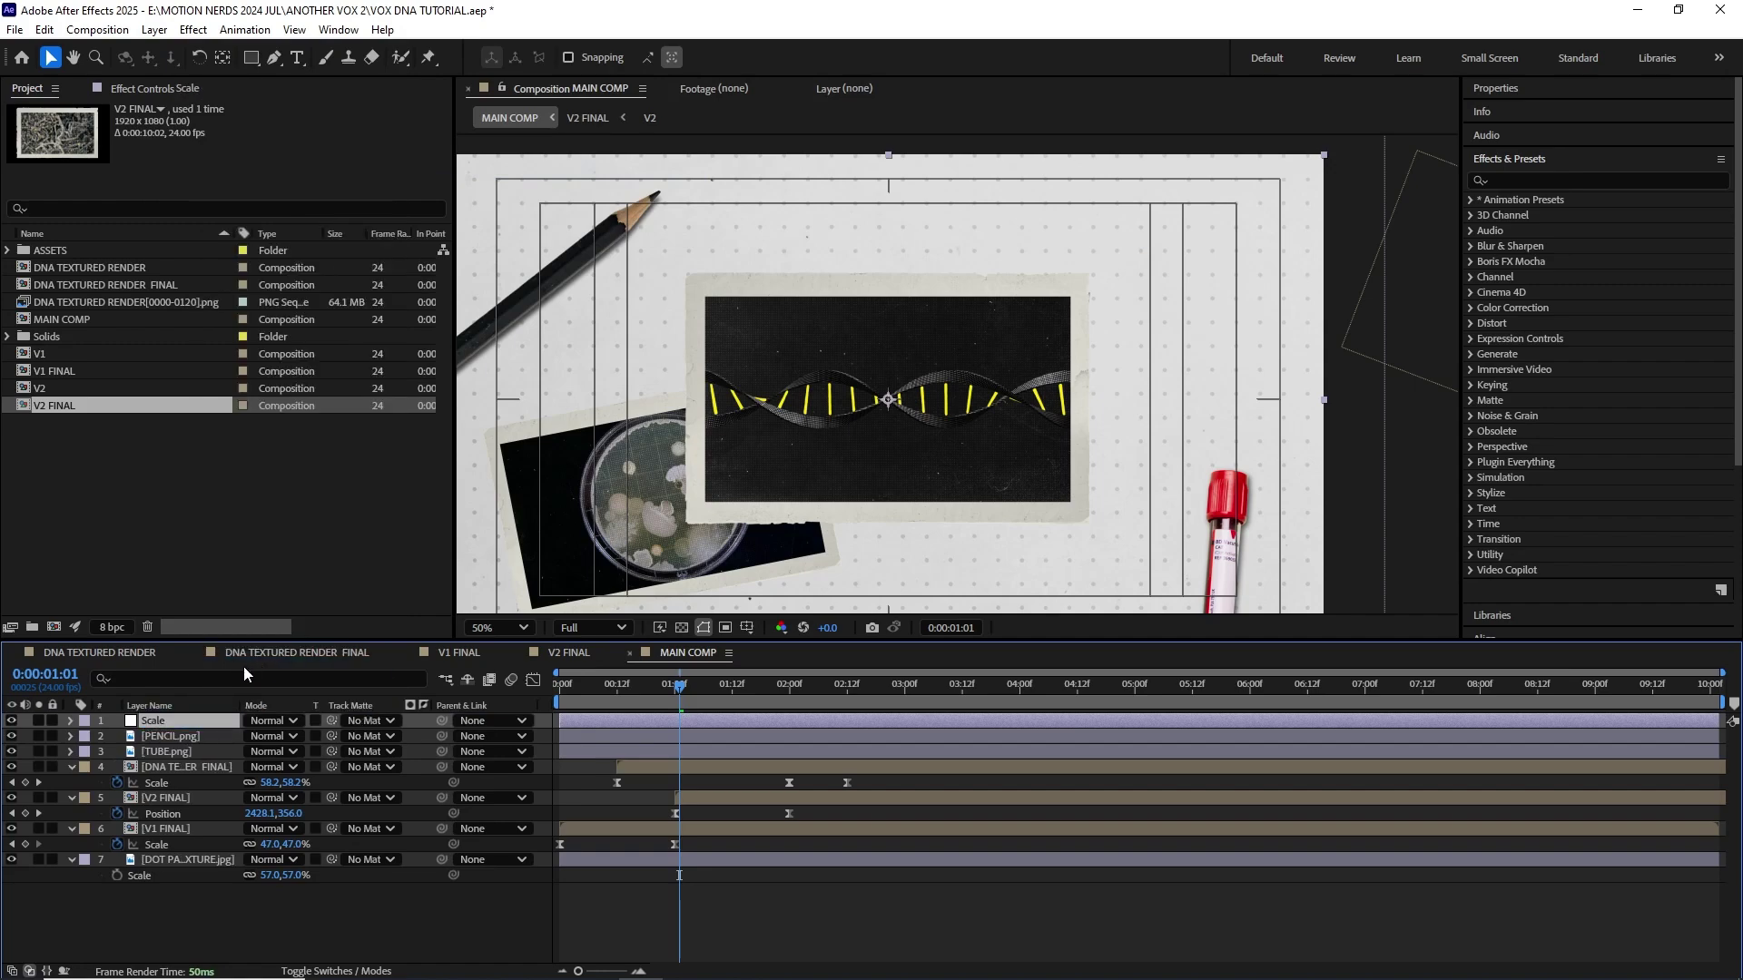
click(193, 31)
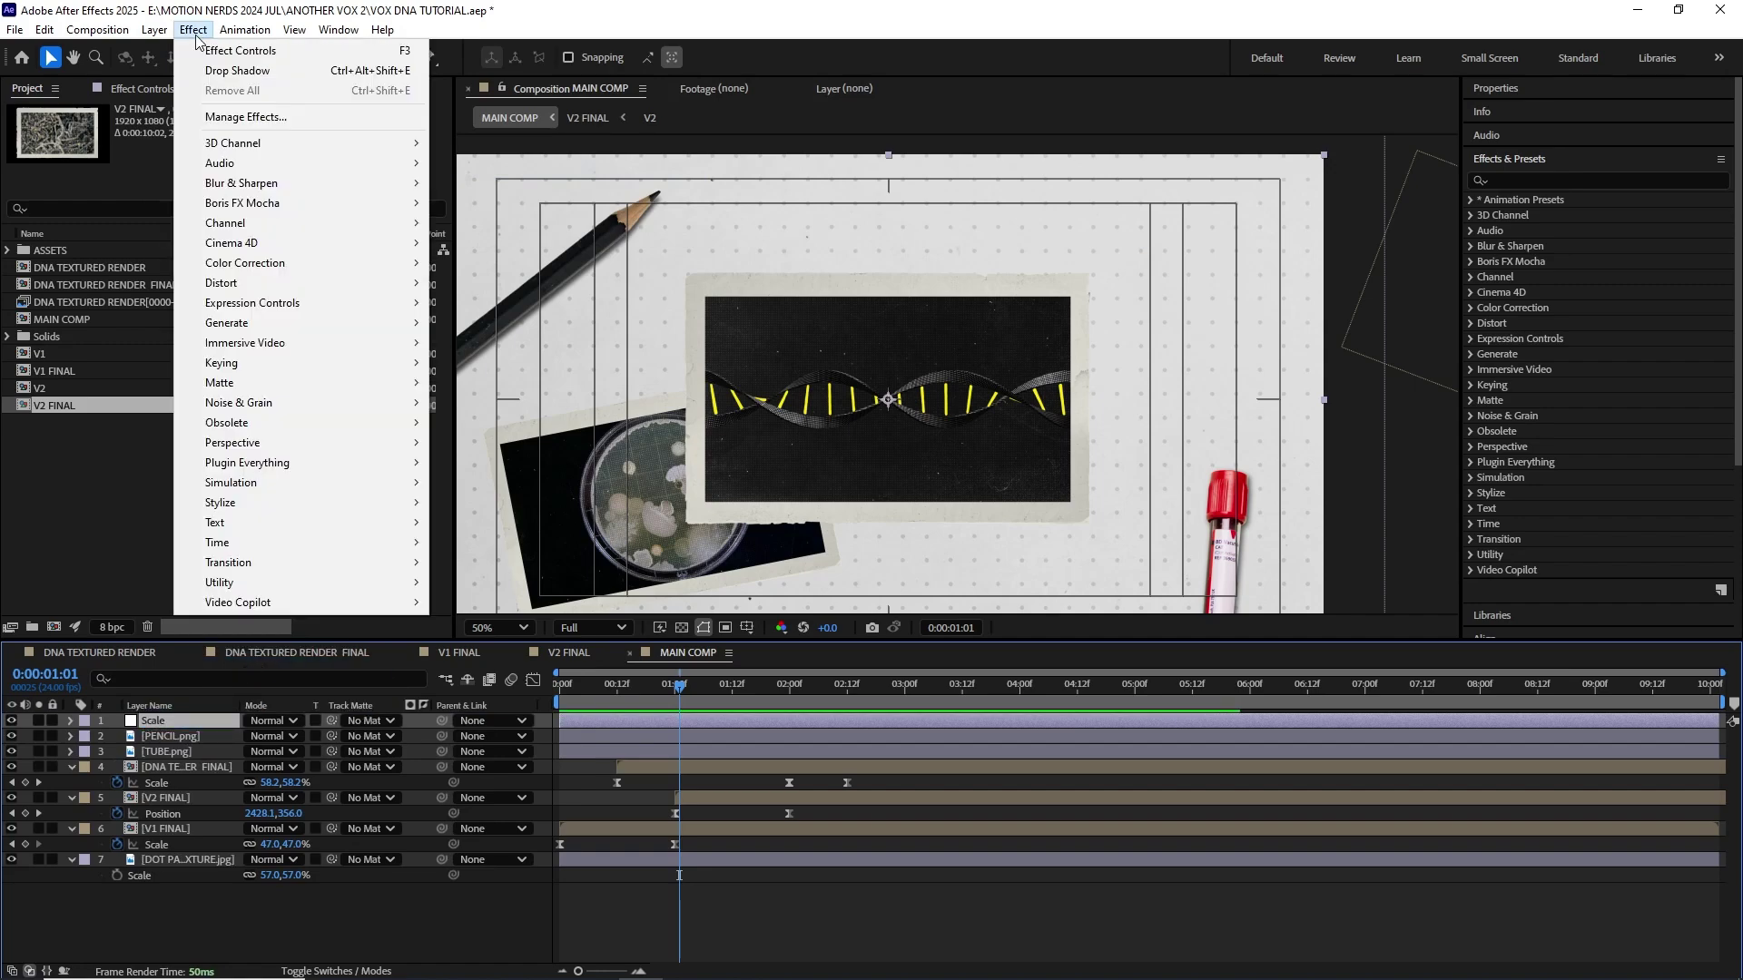
mouse_move(220, 282)
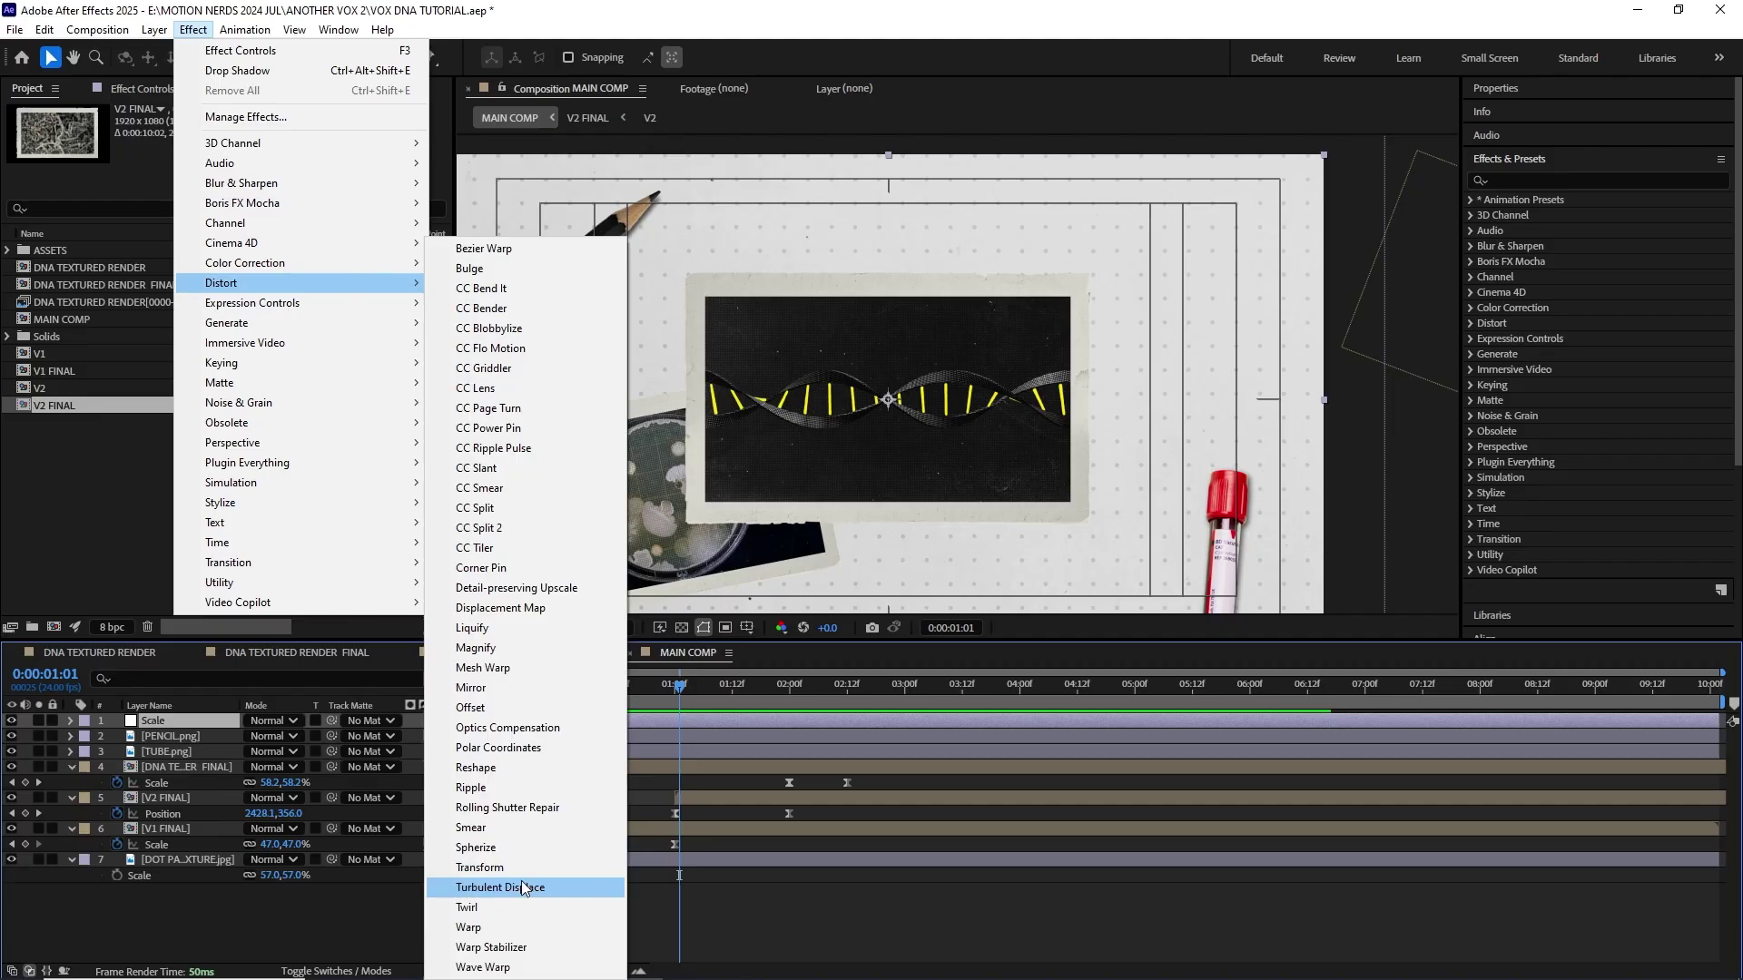
click(479, 867)
Step: Keyframe the Transform scale zoom from 153 to 100 and view its speed graph
mouse_move(680, 696)
mouse_down()
mouse_move(1202, 684)
mouse_move(634, 686)
mouse_move(677, 685)
mouse_up()
key(shift+F3)
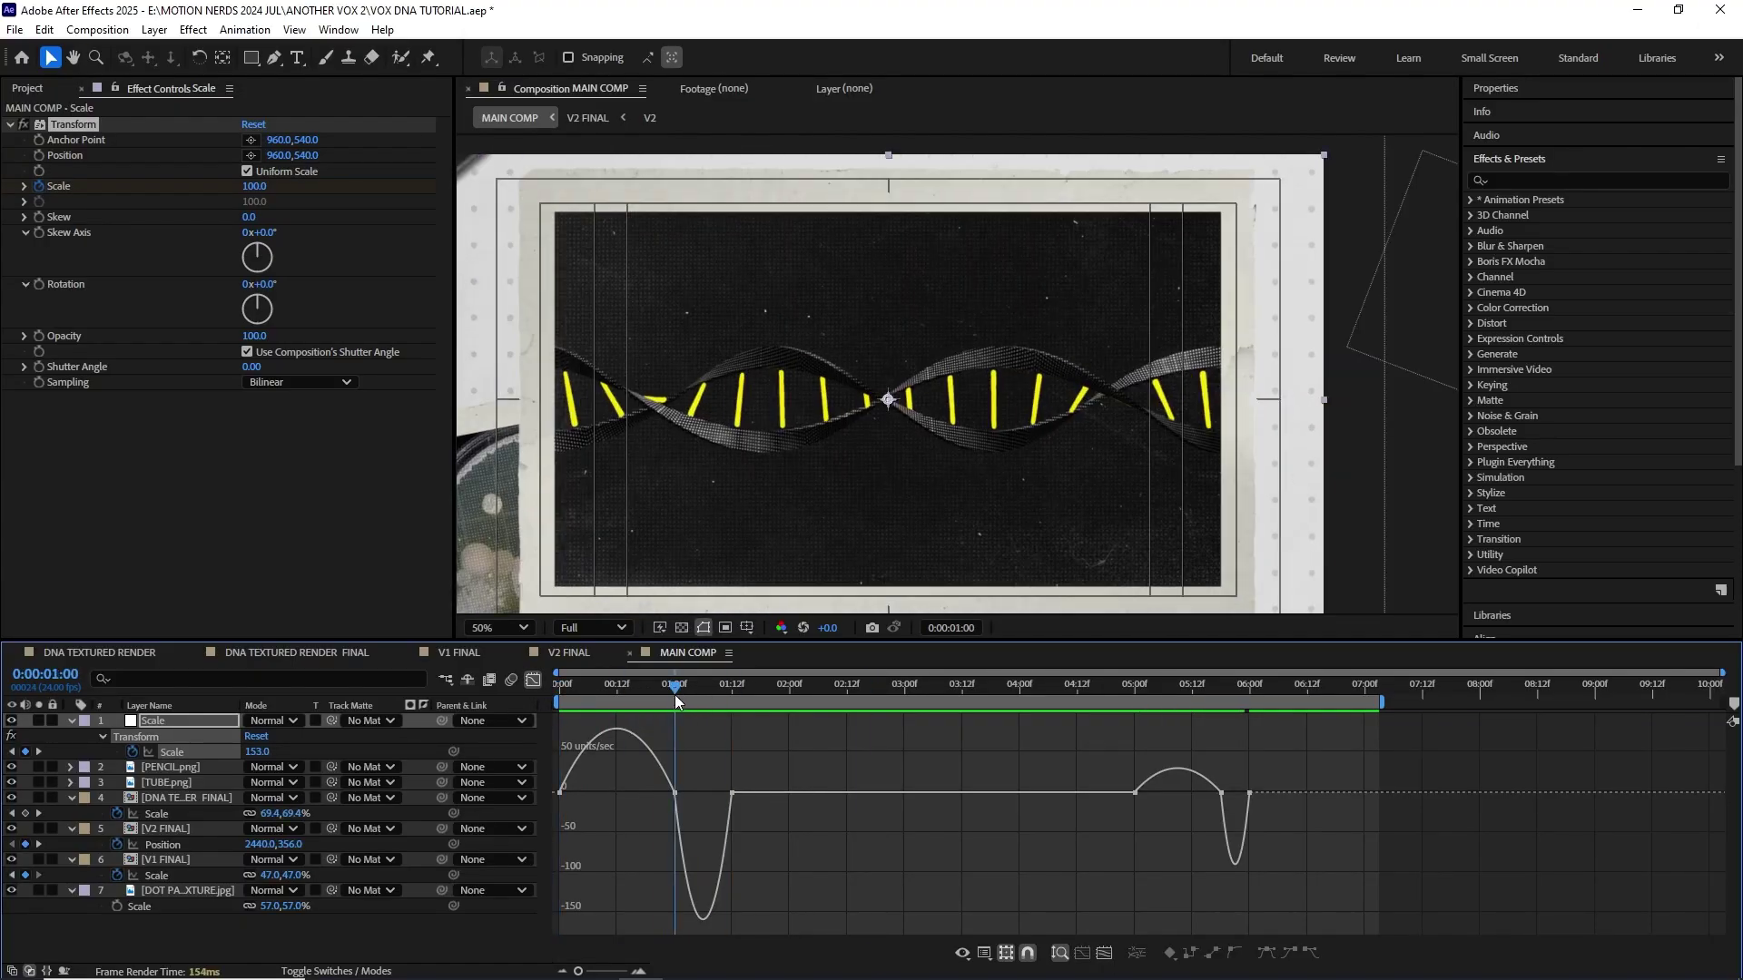
key(Home)
key(space)
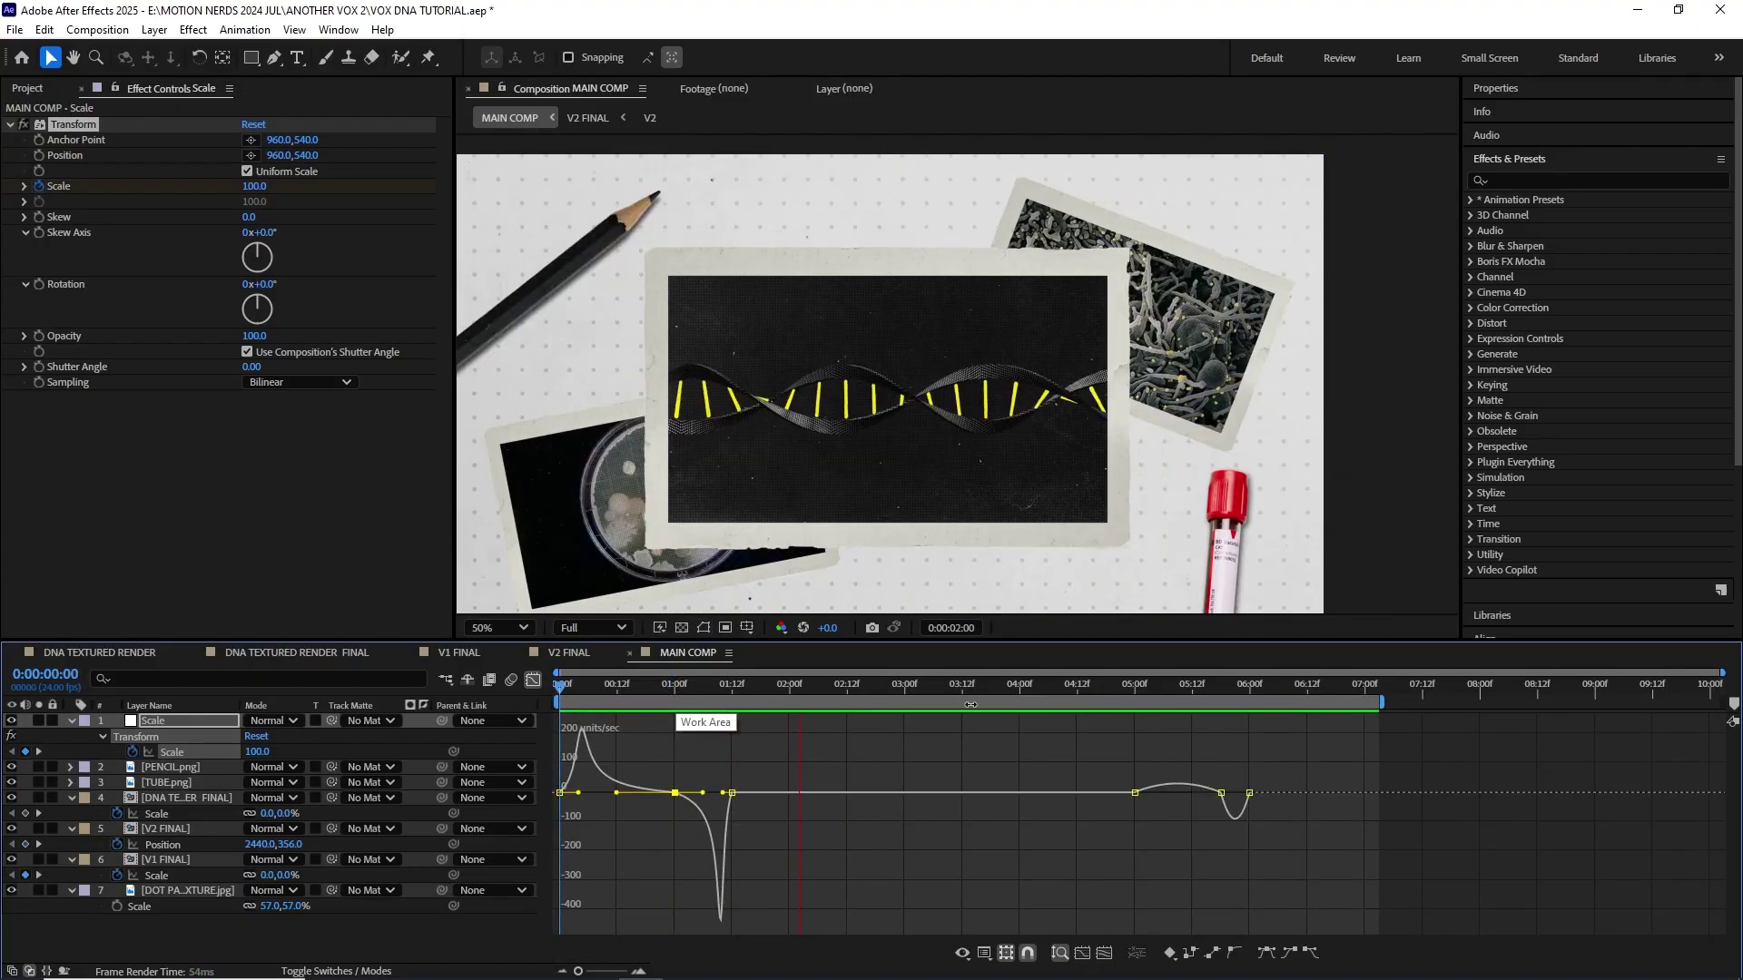
Step: Ease the later zoom keyframes in the Graph Editor and preview the full animation
drag(1220, 774, 1214, 811)
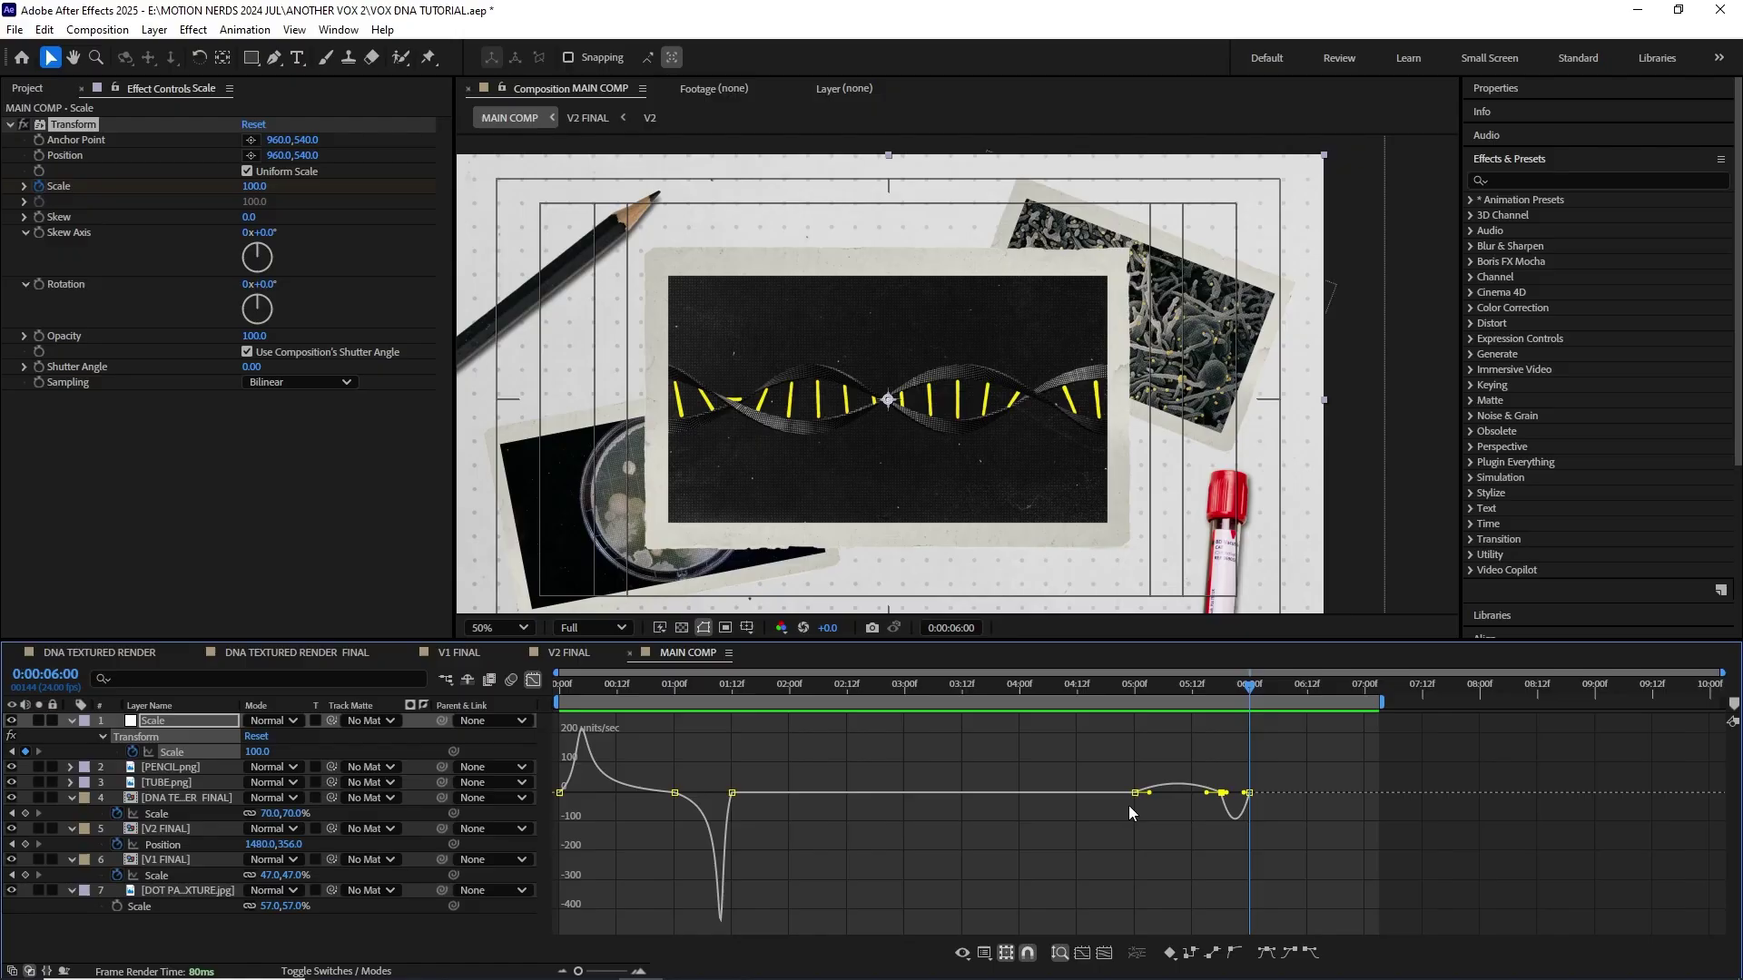
scroll(1130, 813, up, 3)
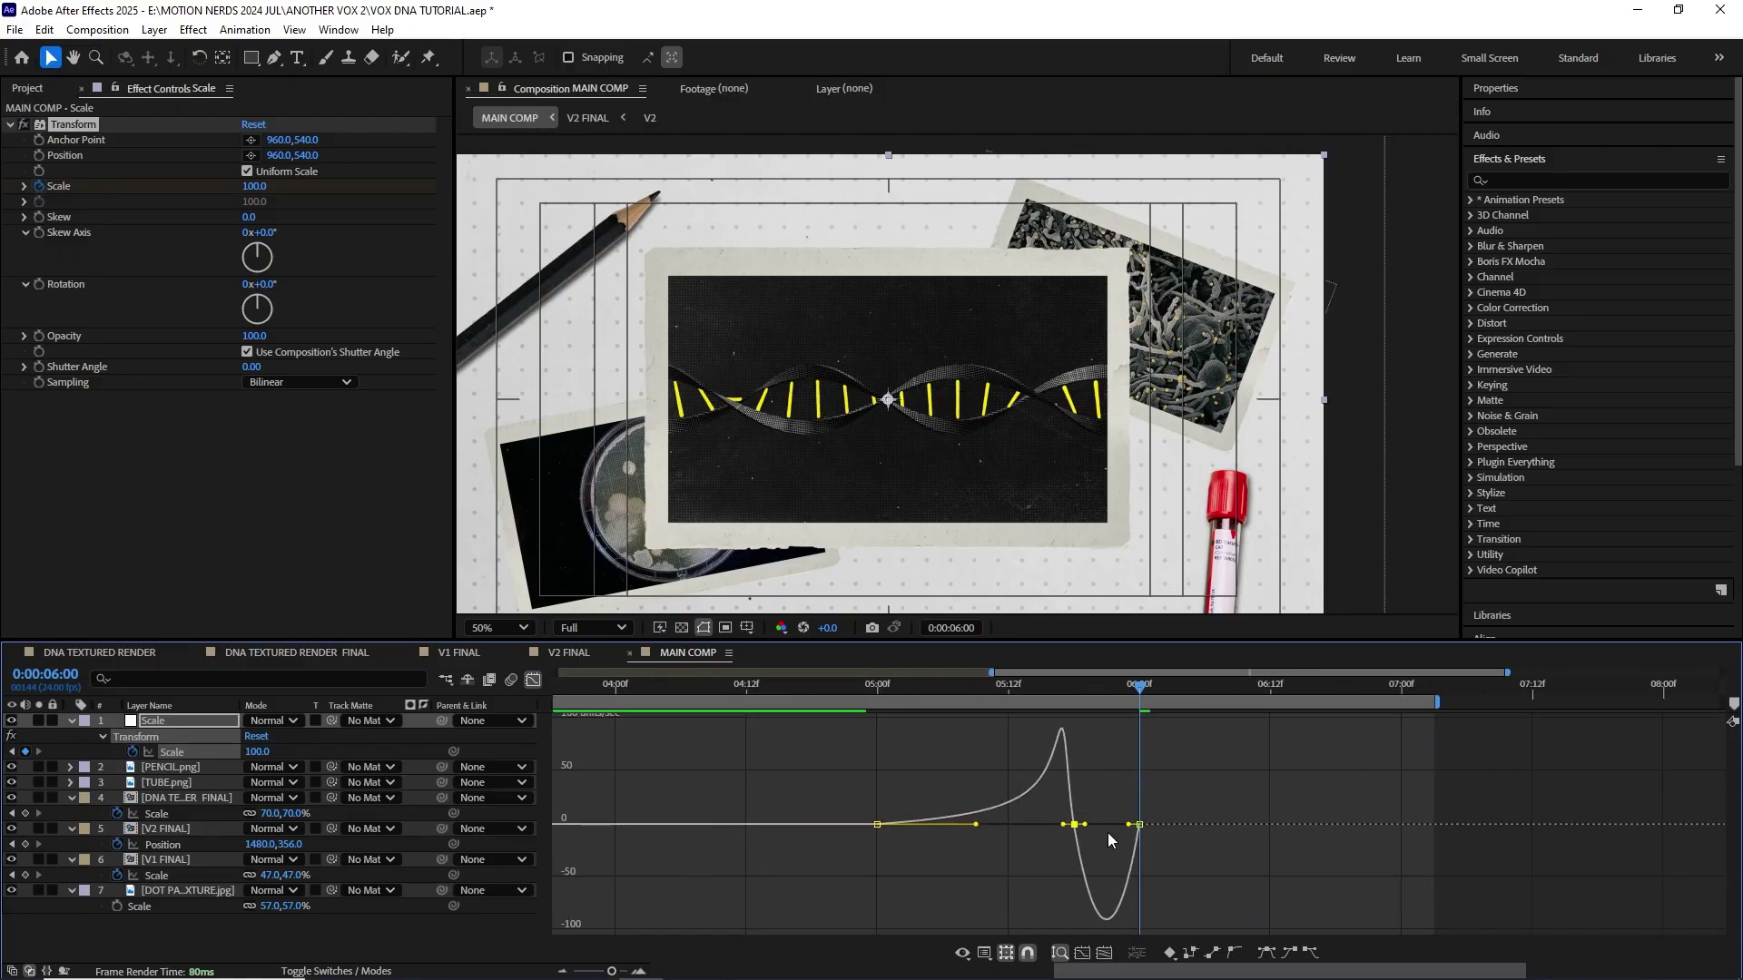
key(space)
click(536, 683)
key(Home)
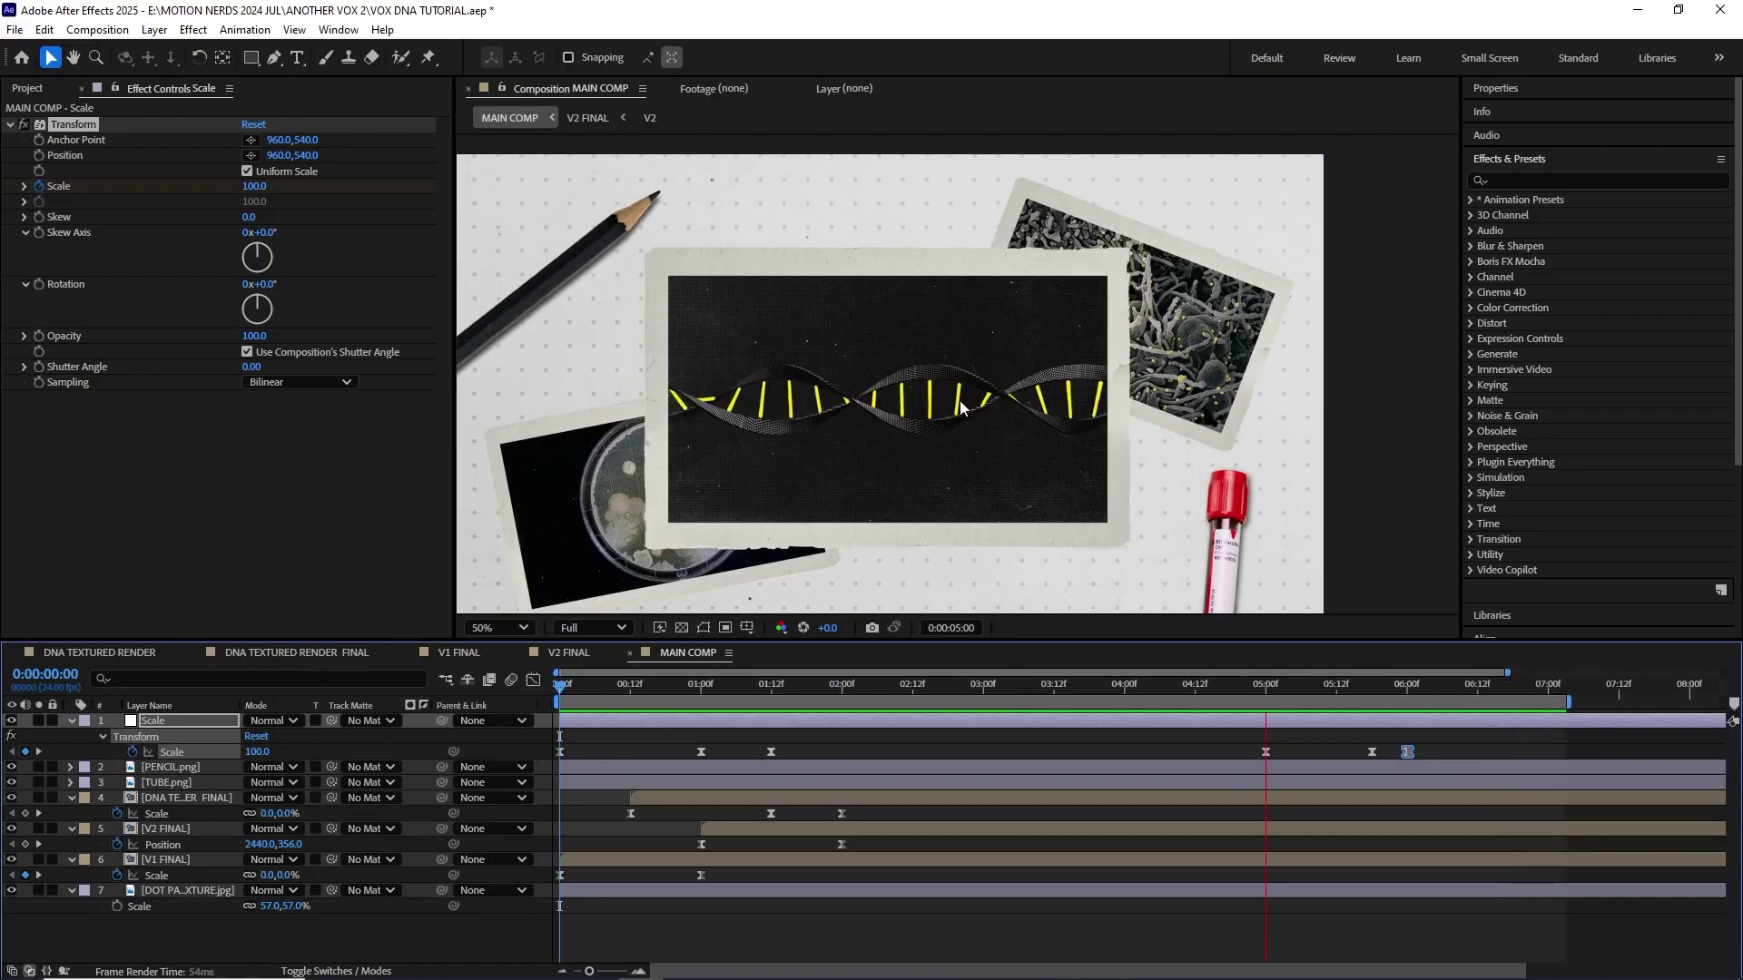
key(space)
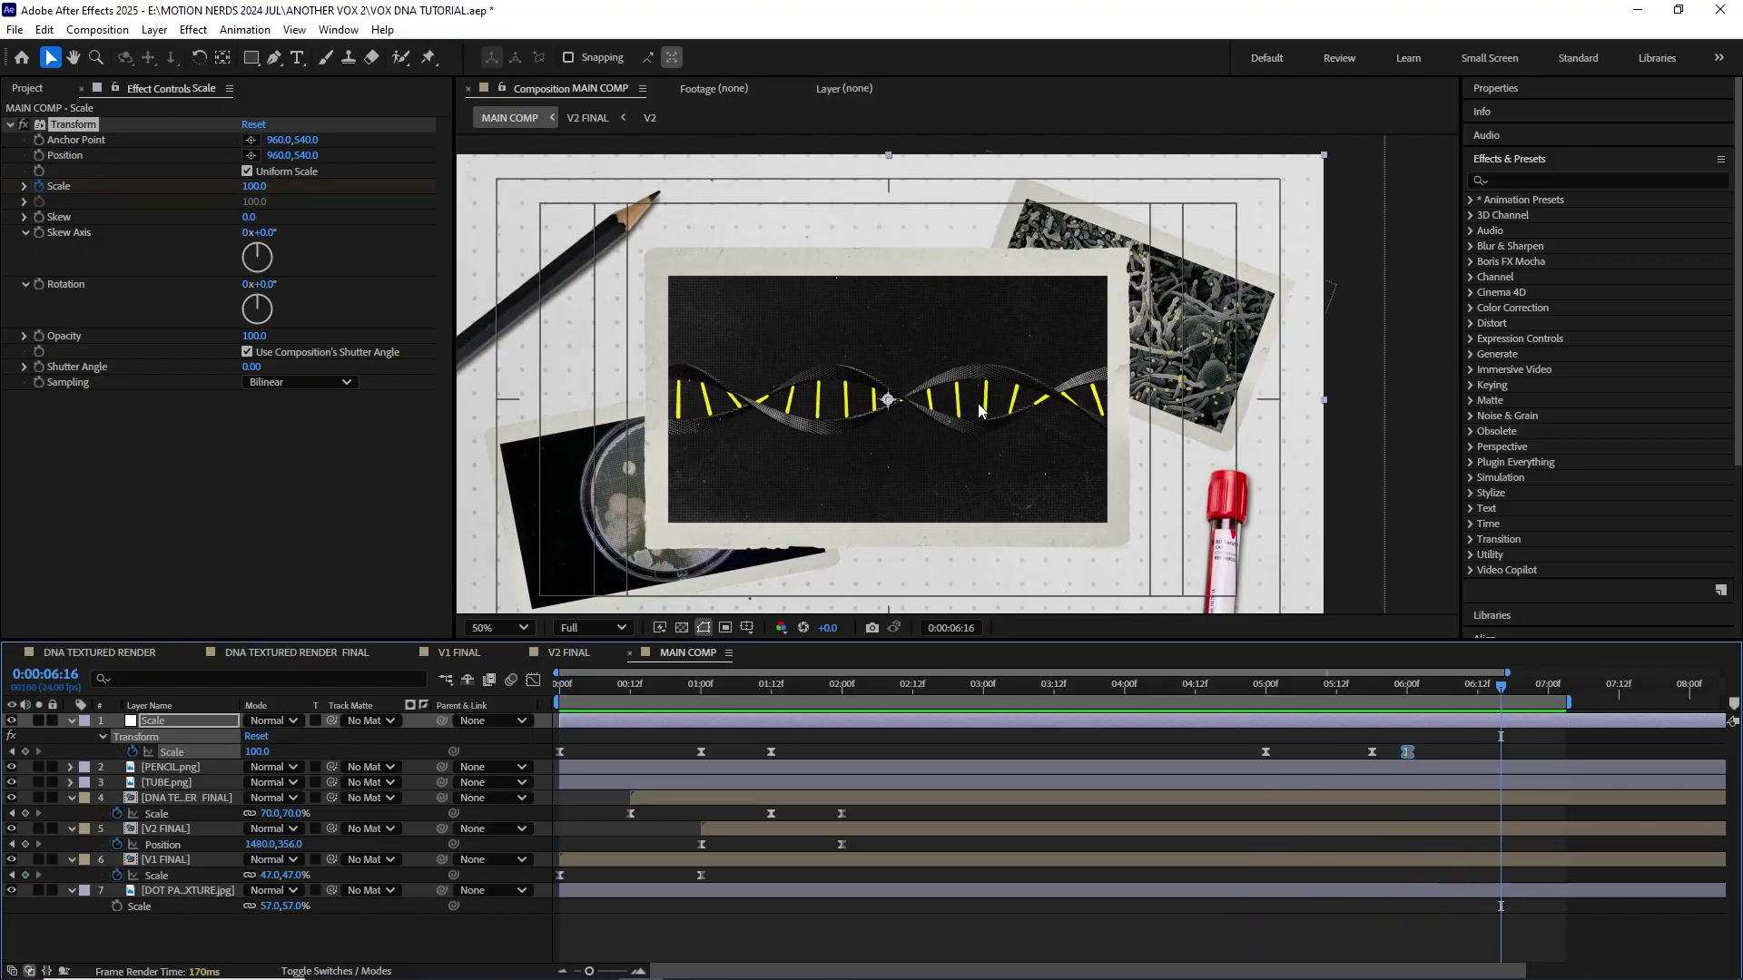
scroll(978, 403, down, 2)
scroll(871, 450, up, 2)
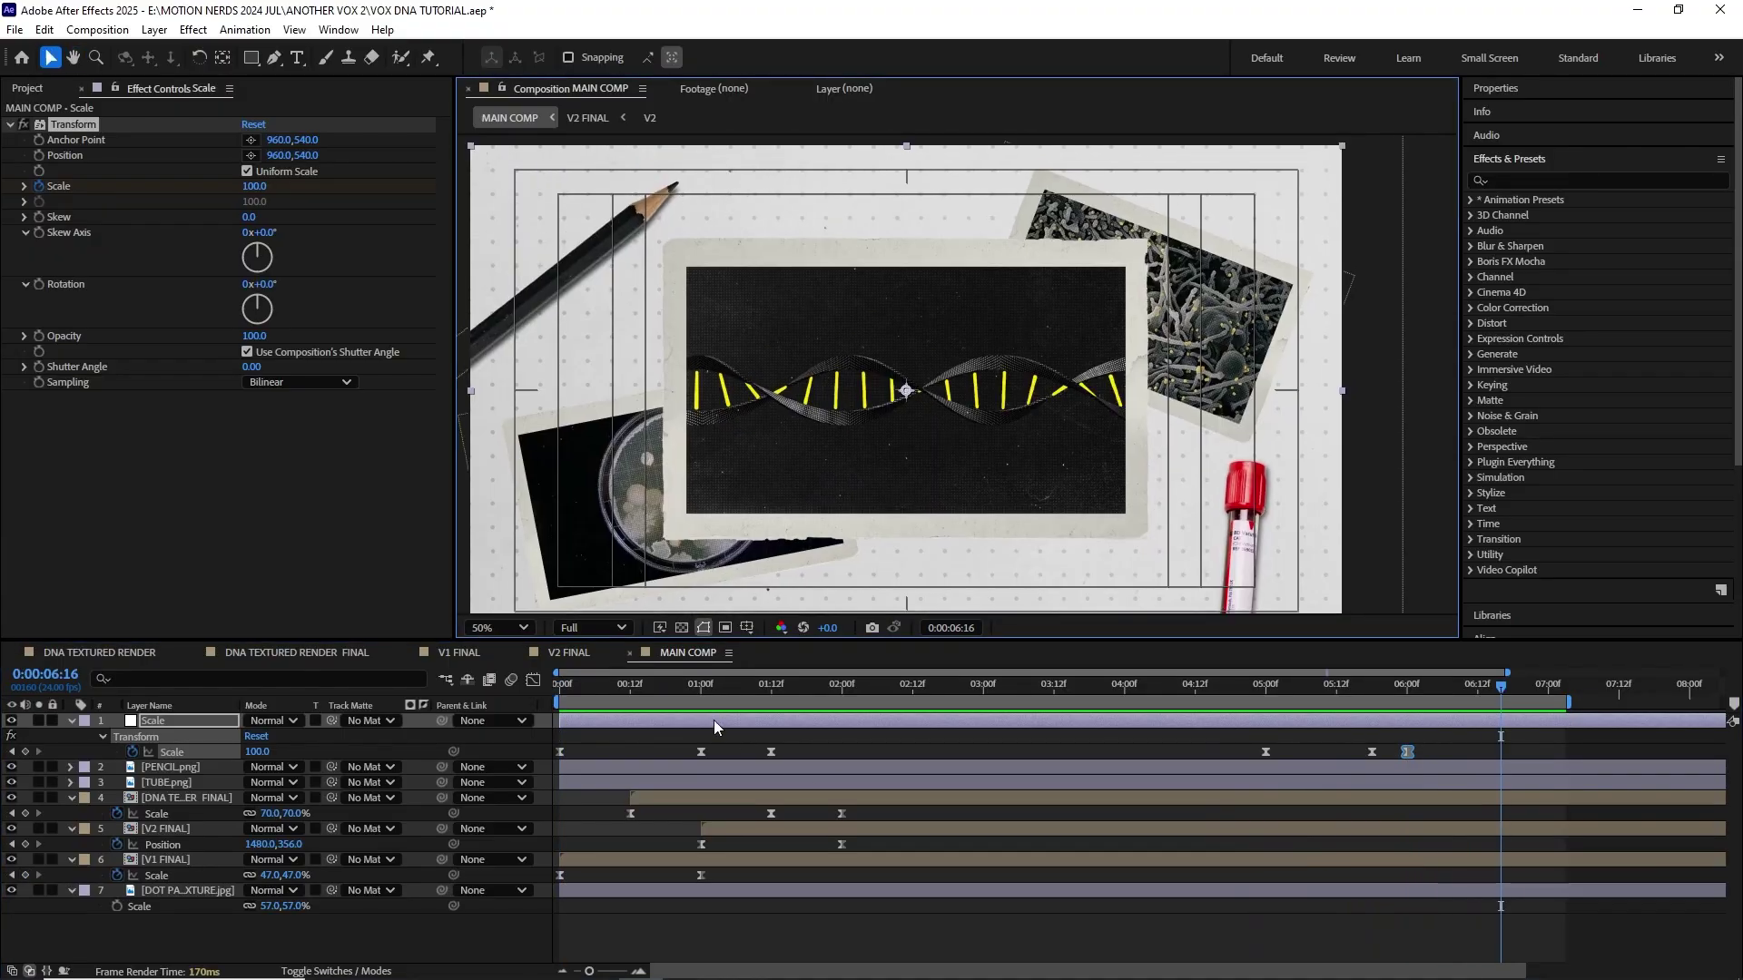
key(Home)
key(space)
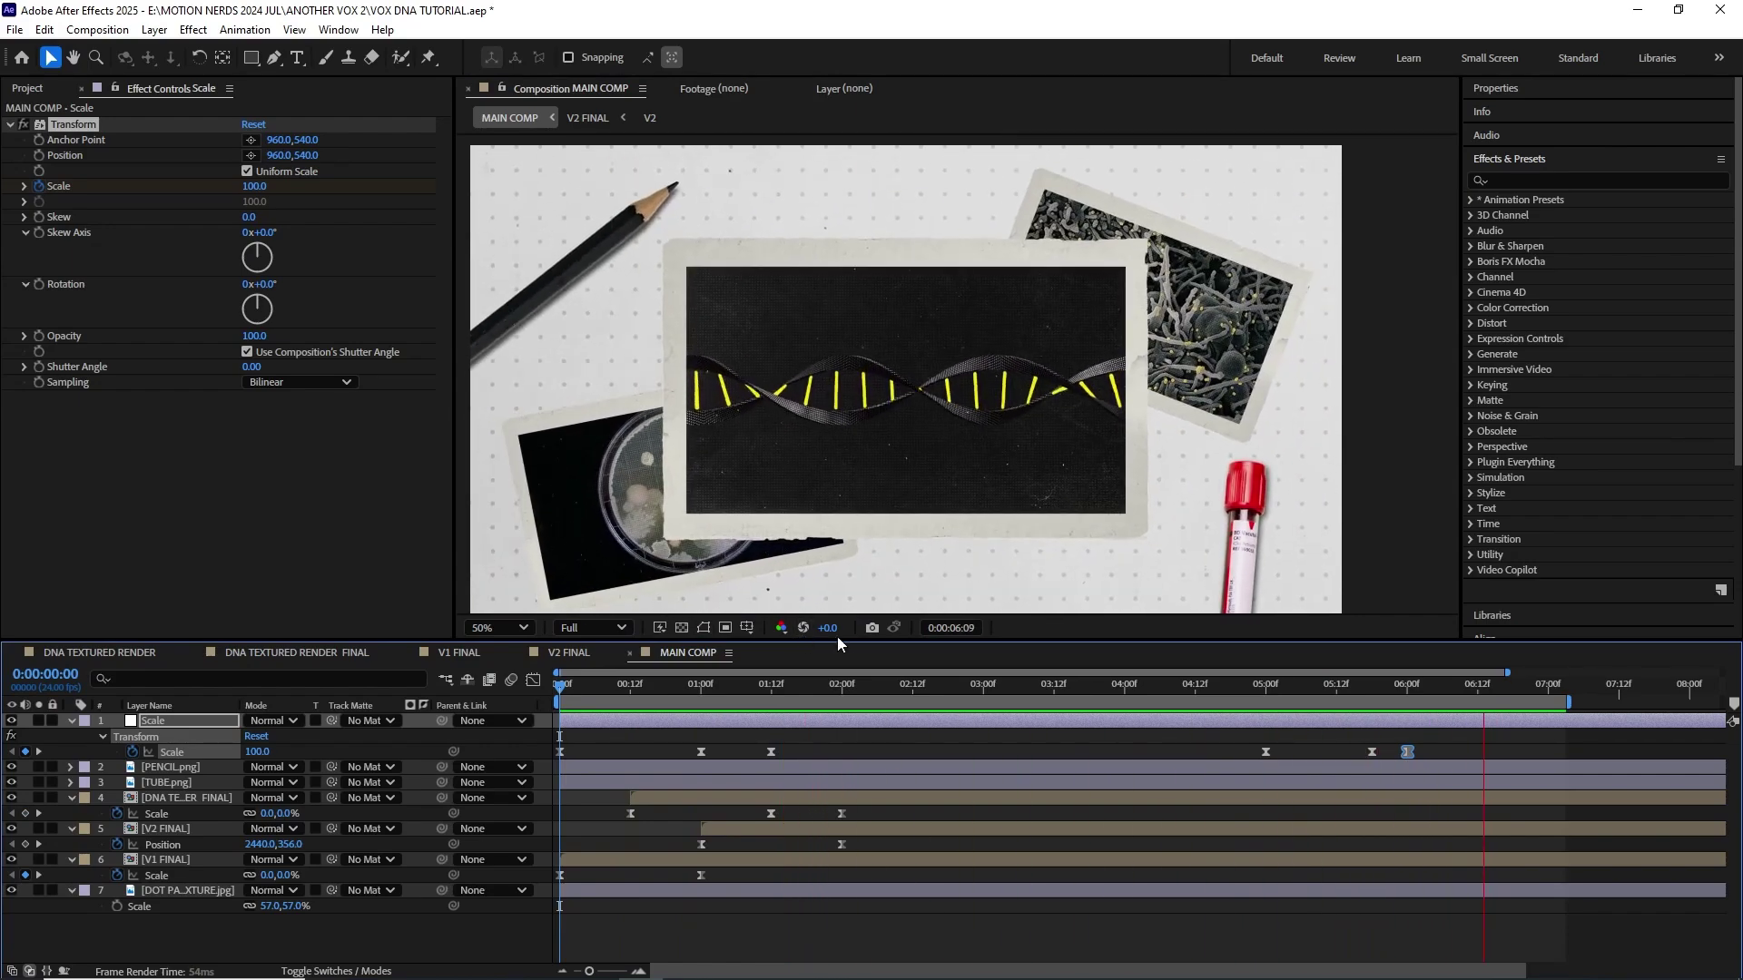
Step: Stop the preview and add YELLOW NOTE.png from ASSETS to MAIN COMP
key(space)
click(767, 911)
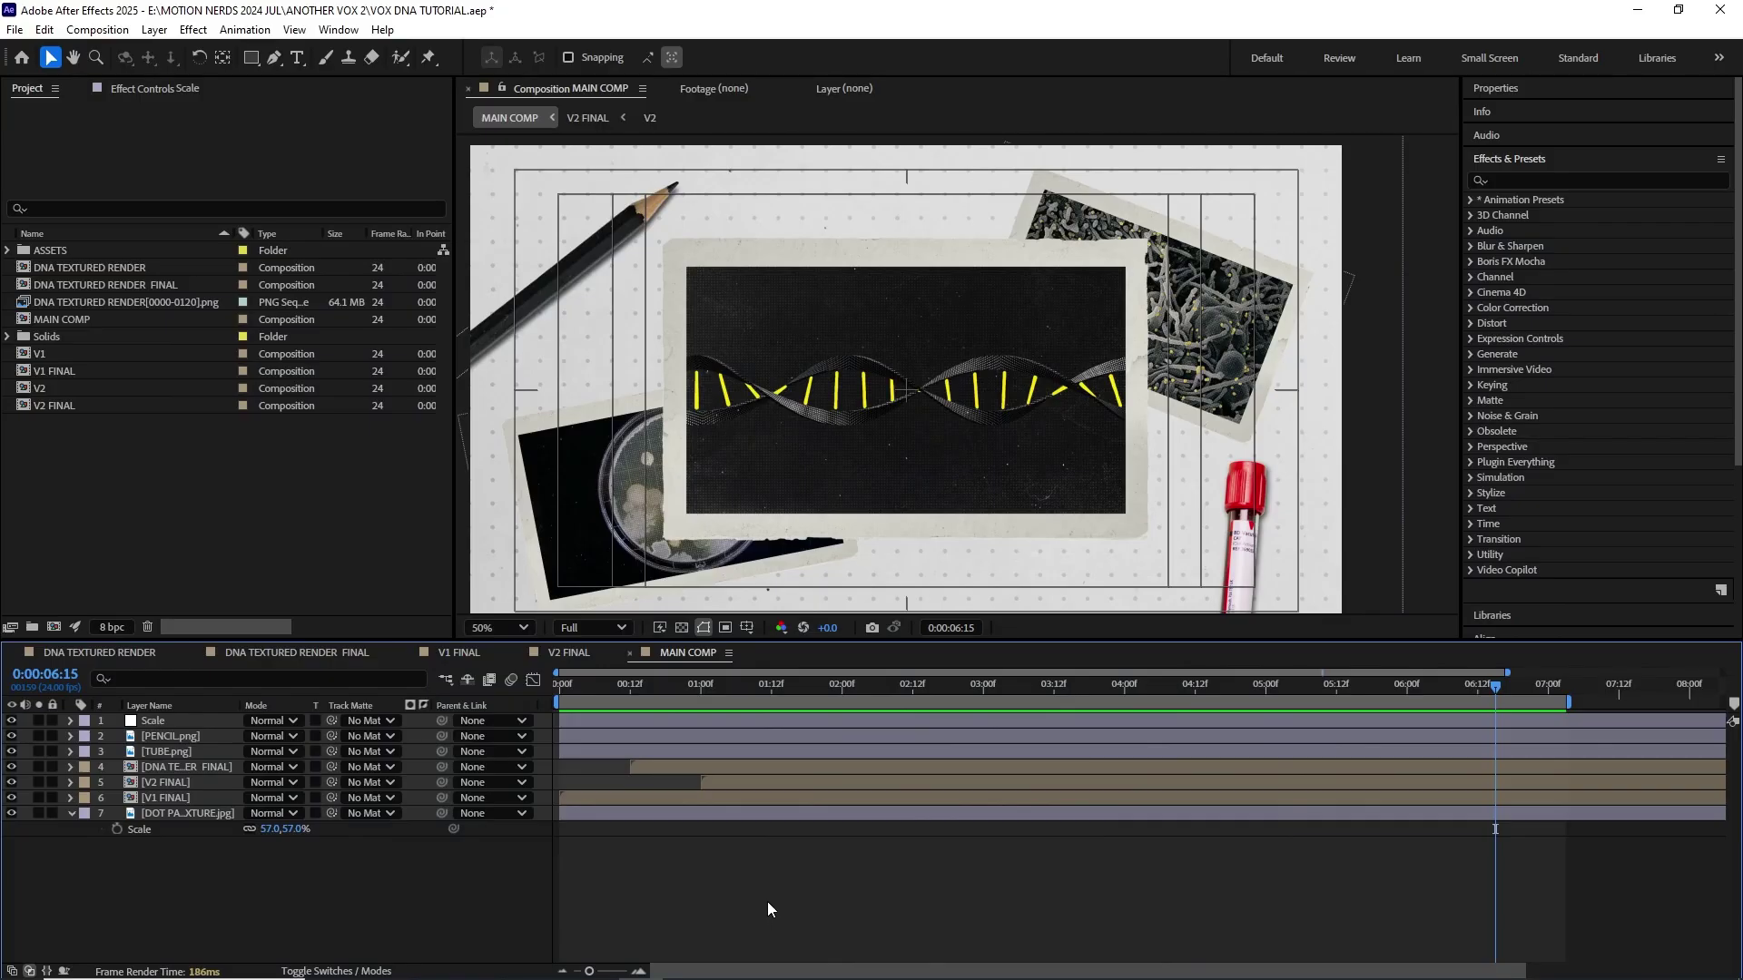
click(8, 251)
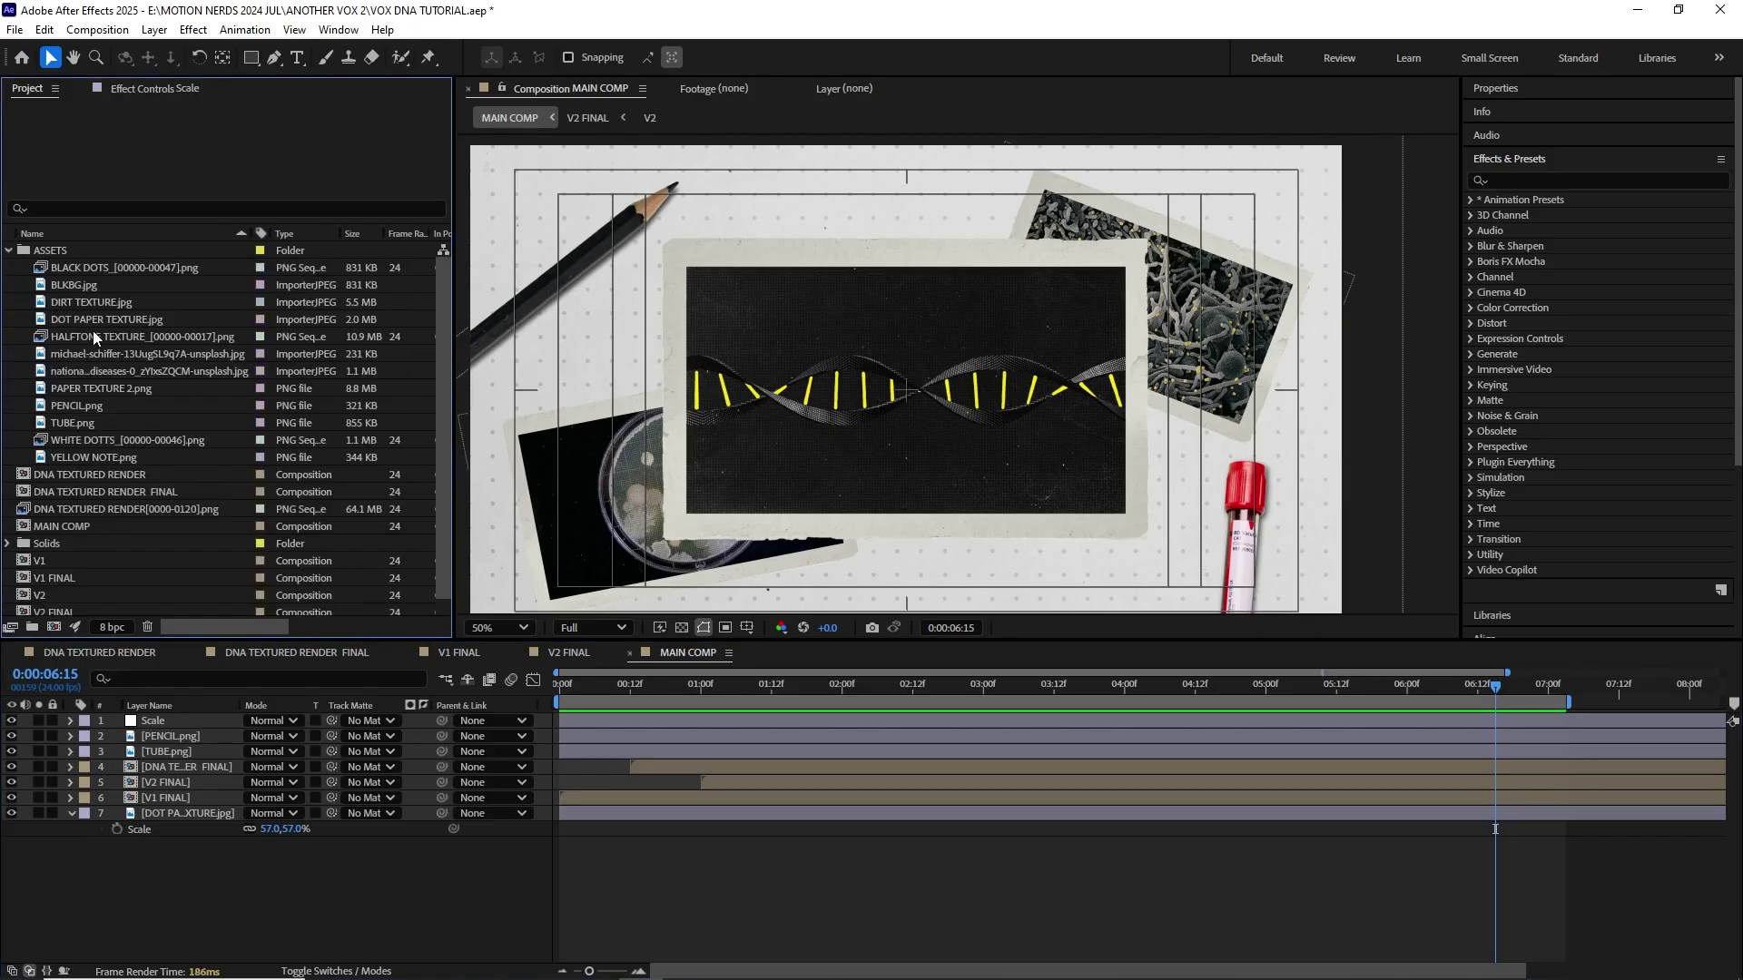
mouse_move(110, 458)
mouse_down()
mouse_move(221, 698)
mouse_move(204, 728)
mouse_up()
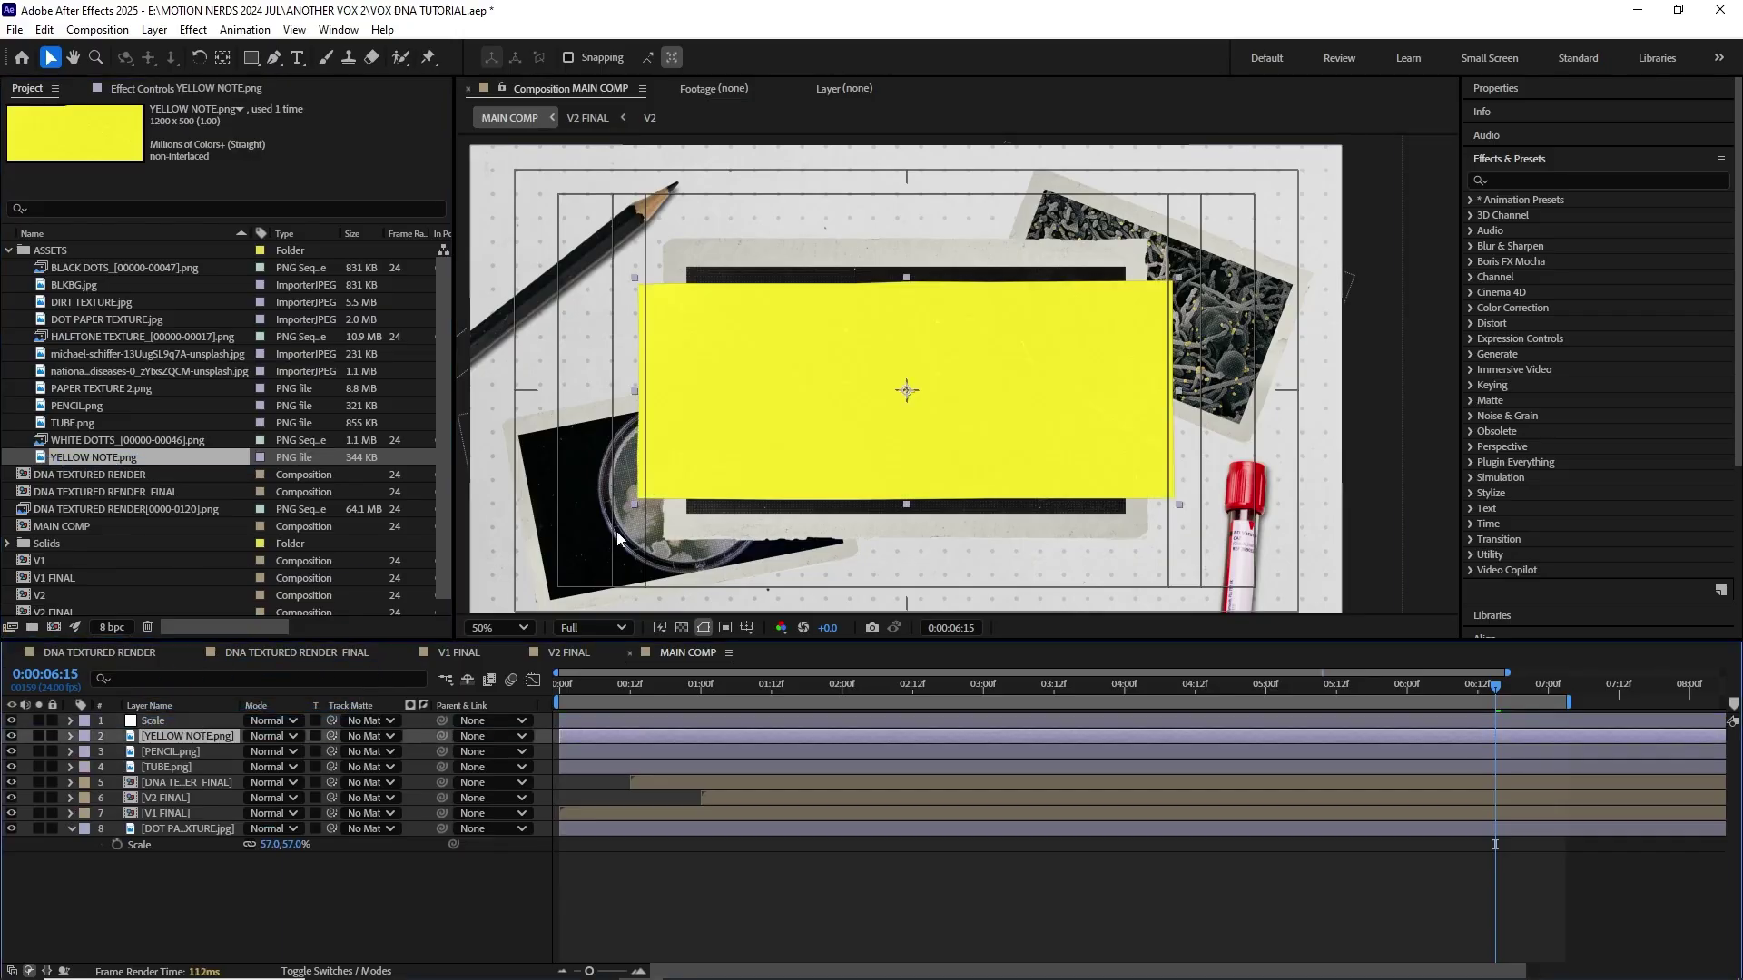
scroll(884, 435, up, 3)
scroll(884, 437, down, 3)
scroll(885, 435, up, 3)
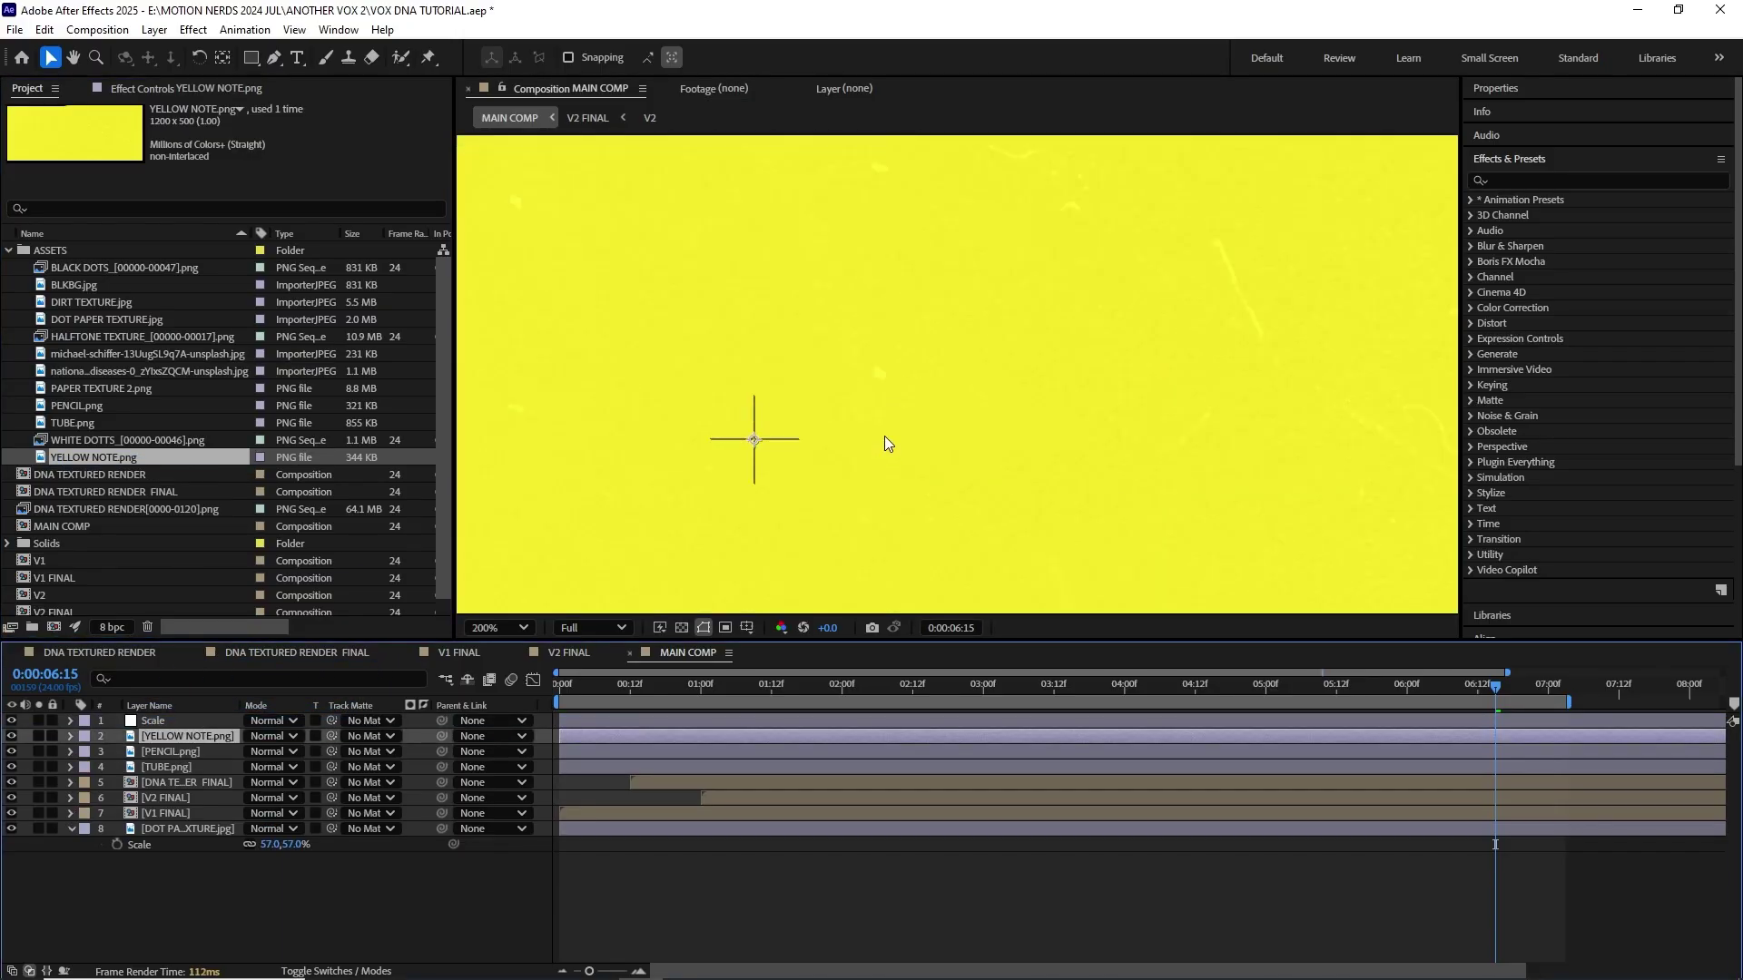
scroll(884, 436, down, 3)
Step: Scale the yellow note to 68,34% and tilt it about -4°
key(s)
drag(284, 751, 259, 749)
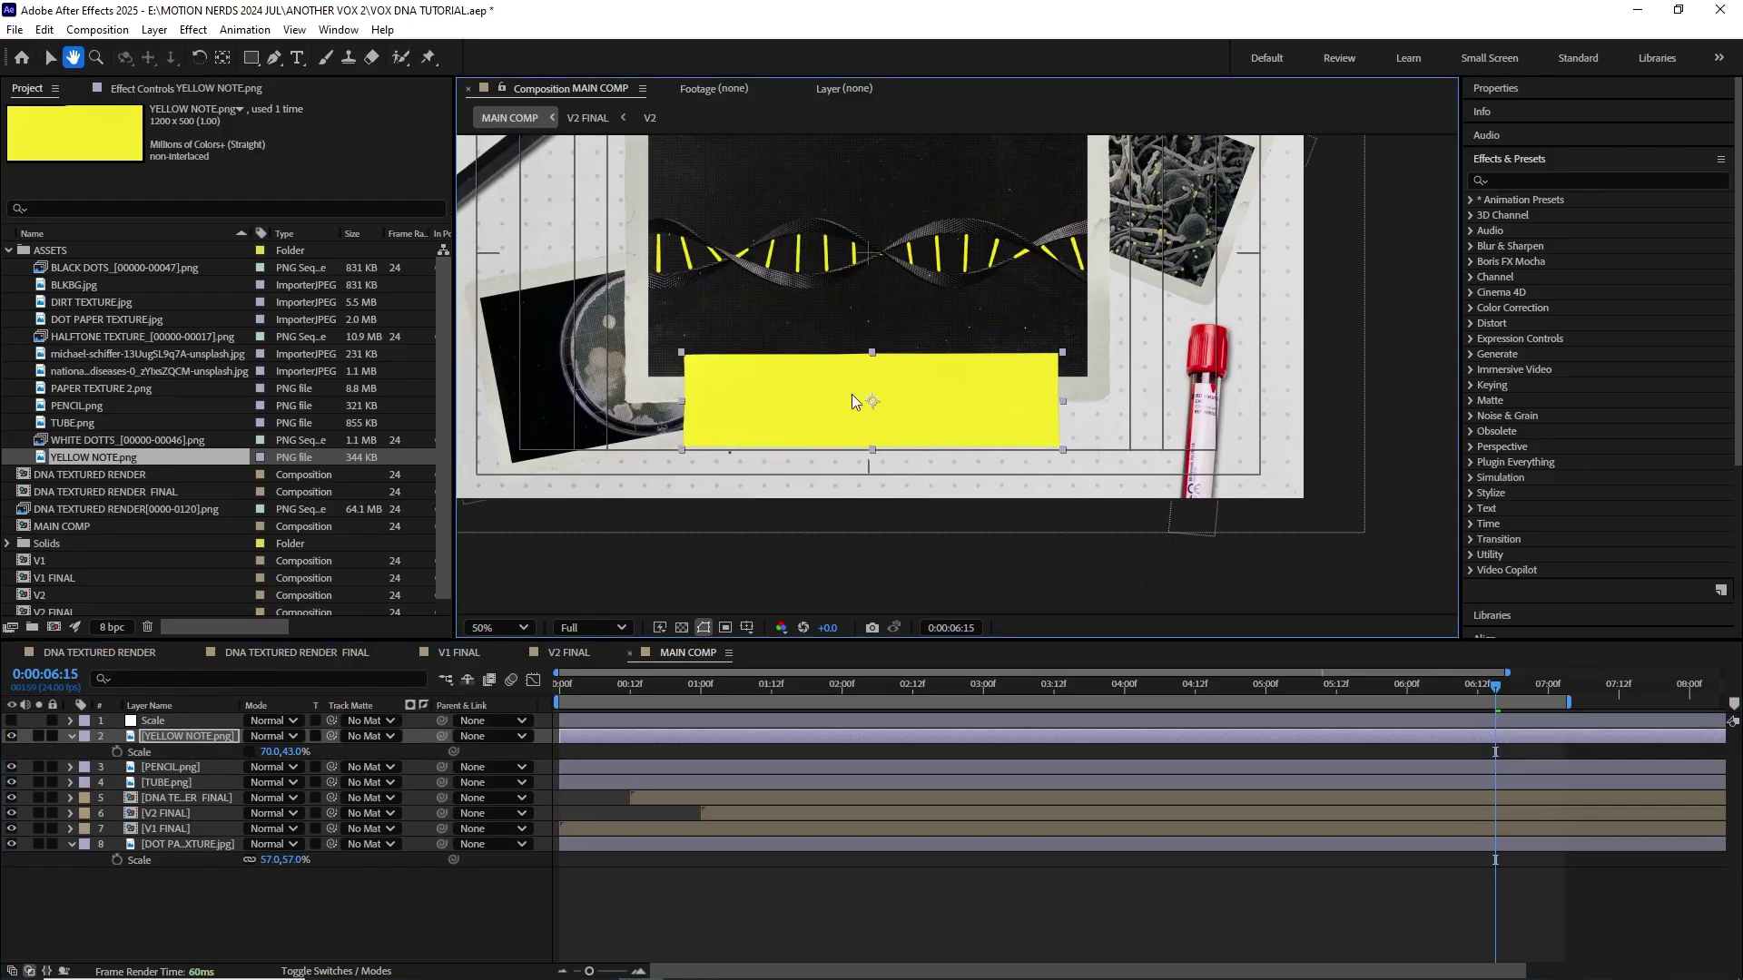
scroll(850, 393, up, 3)
scroll(851, 394, down, 3)
key(r)
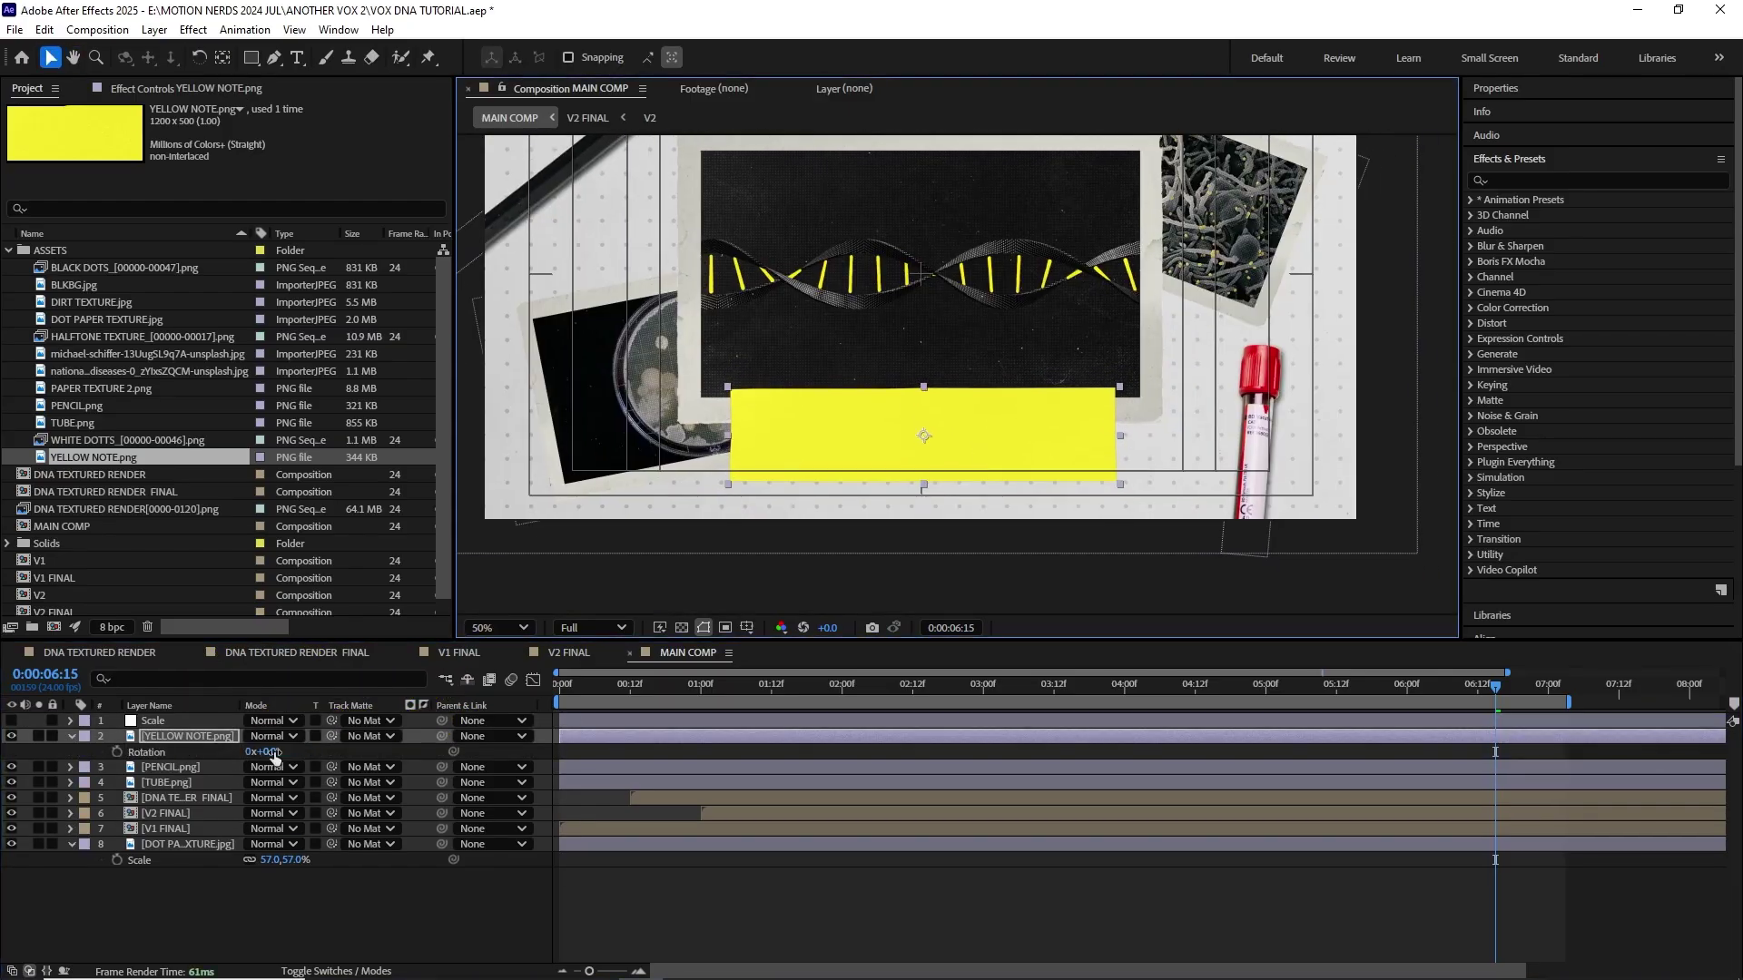
key(w)
scroll(914, 410, up, 2)
drag(900, 408, 914, 410)
scroll(913, 410, down, 2)
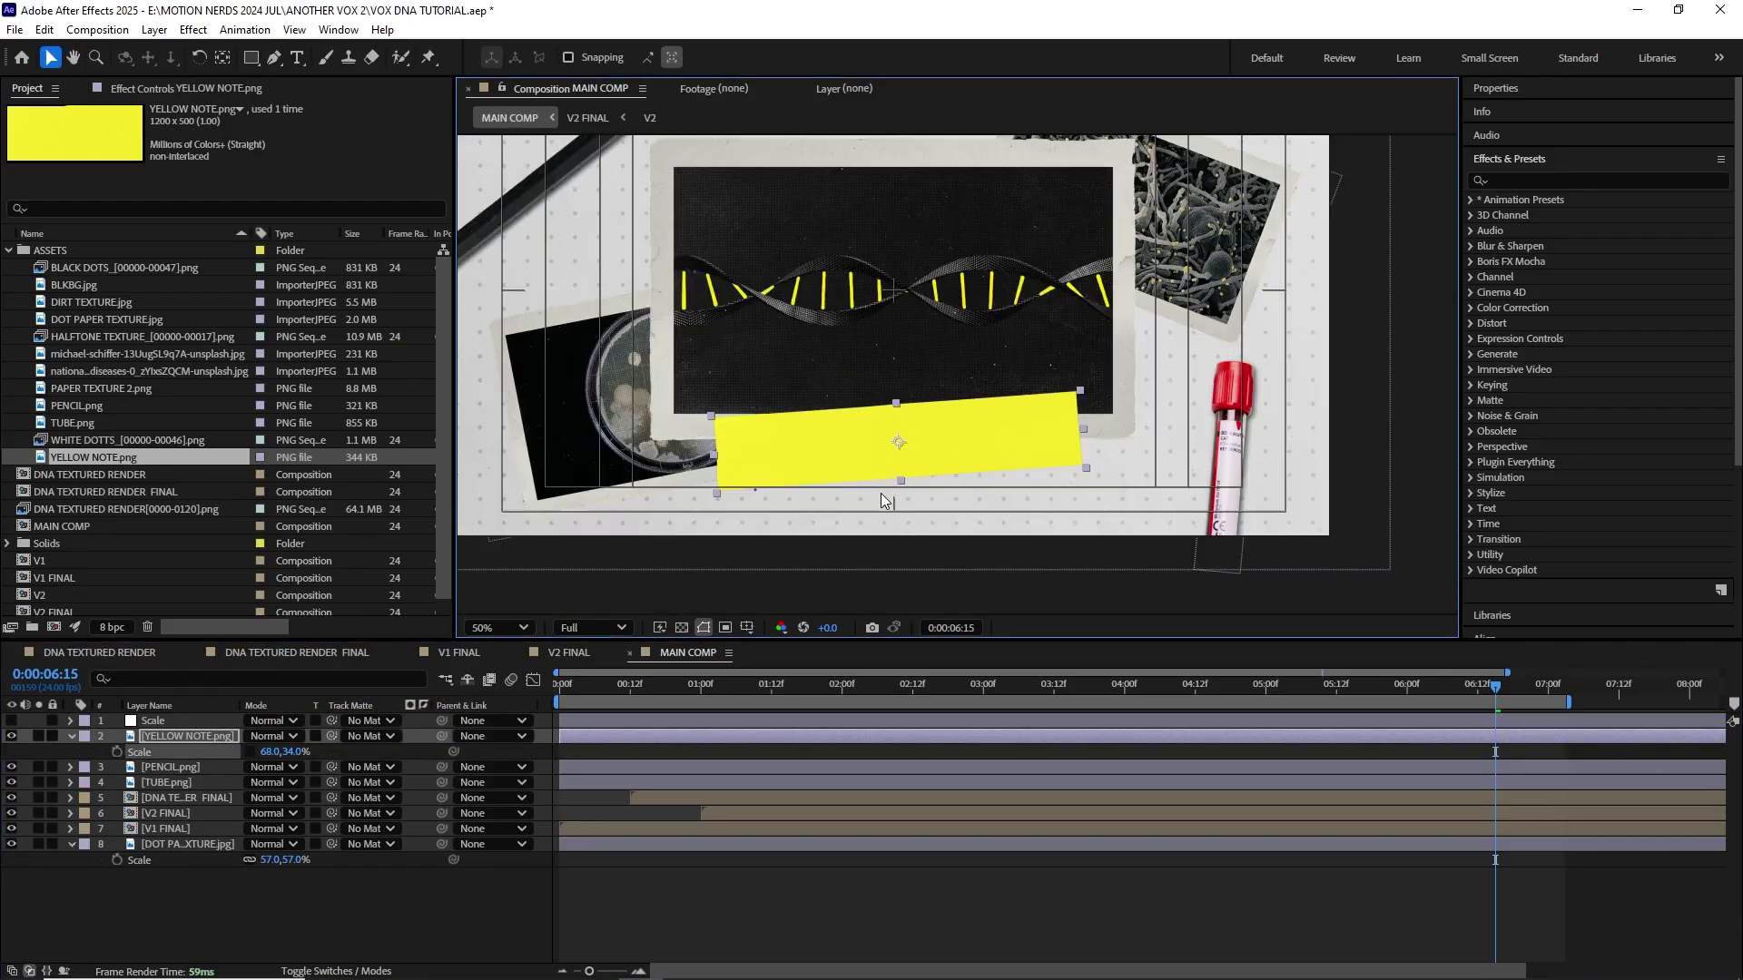
Step: At 2 seconds, apply Distort > CC Page Turn to the yellow note
key(s)
click(240, 801)
click(842, 684)
scroll(885, 408, up, 2)
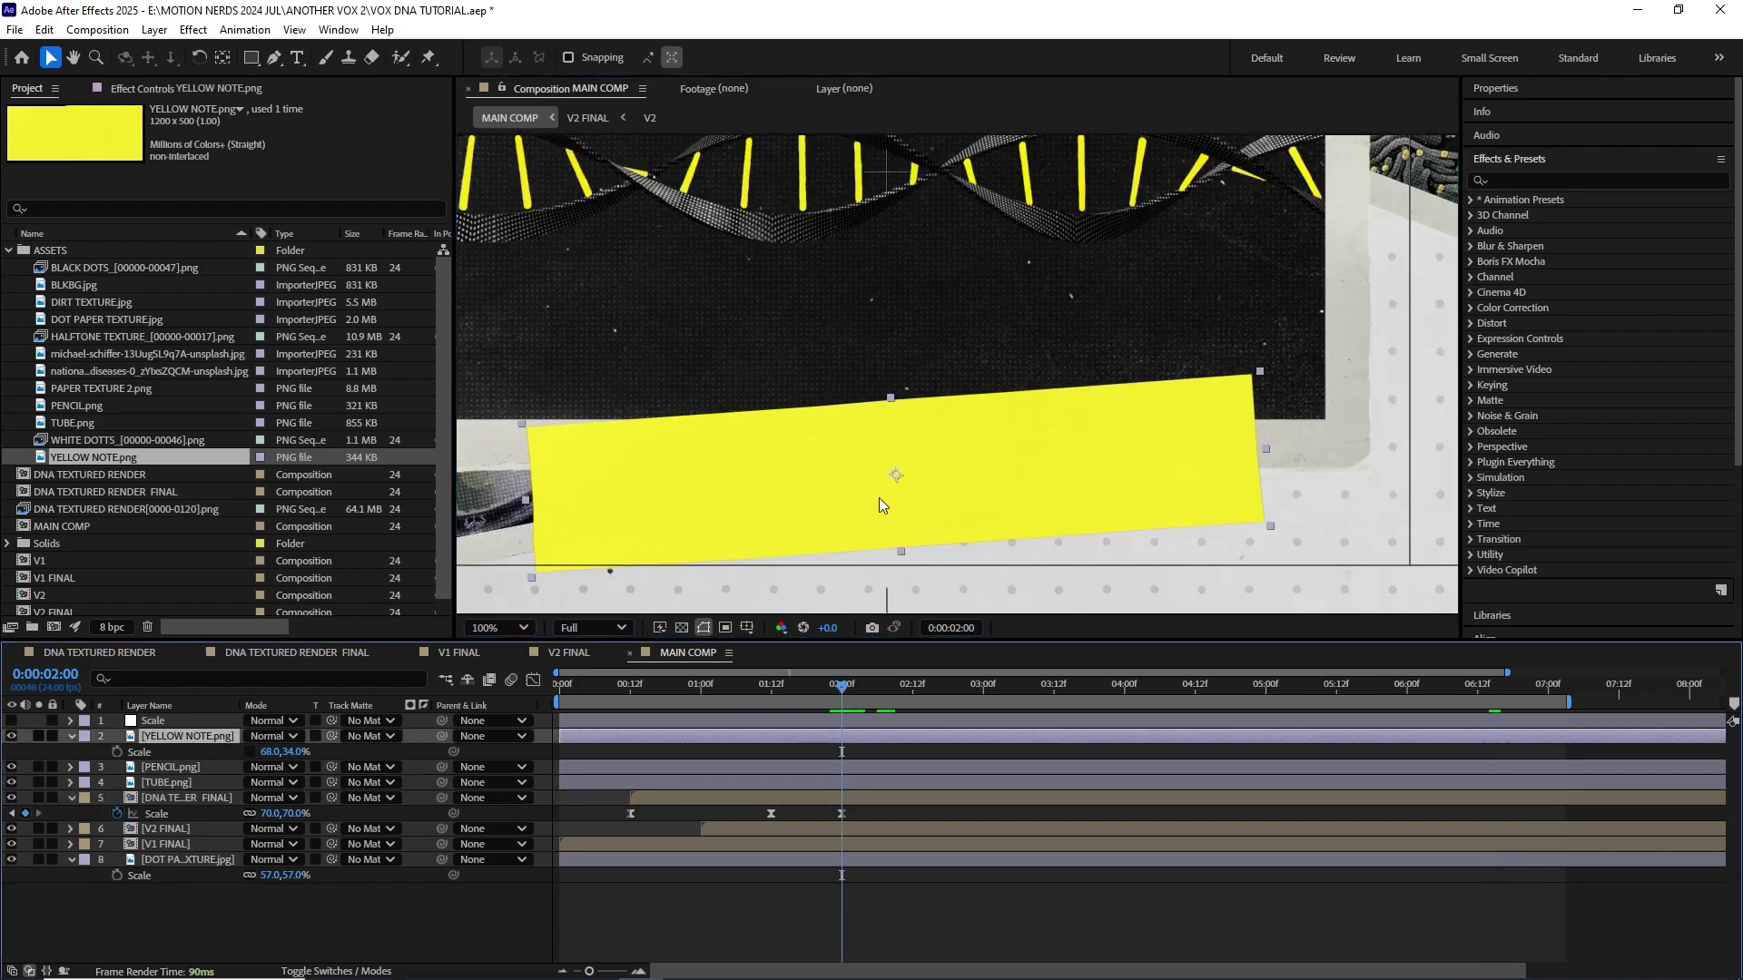
click(194, 31)
click(220, 283)
click(540, 330)
Step: Turn the note page almost fully over and keyframe Fold Position at 2 seconds
drag(1225, 518, 1037, 459)
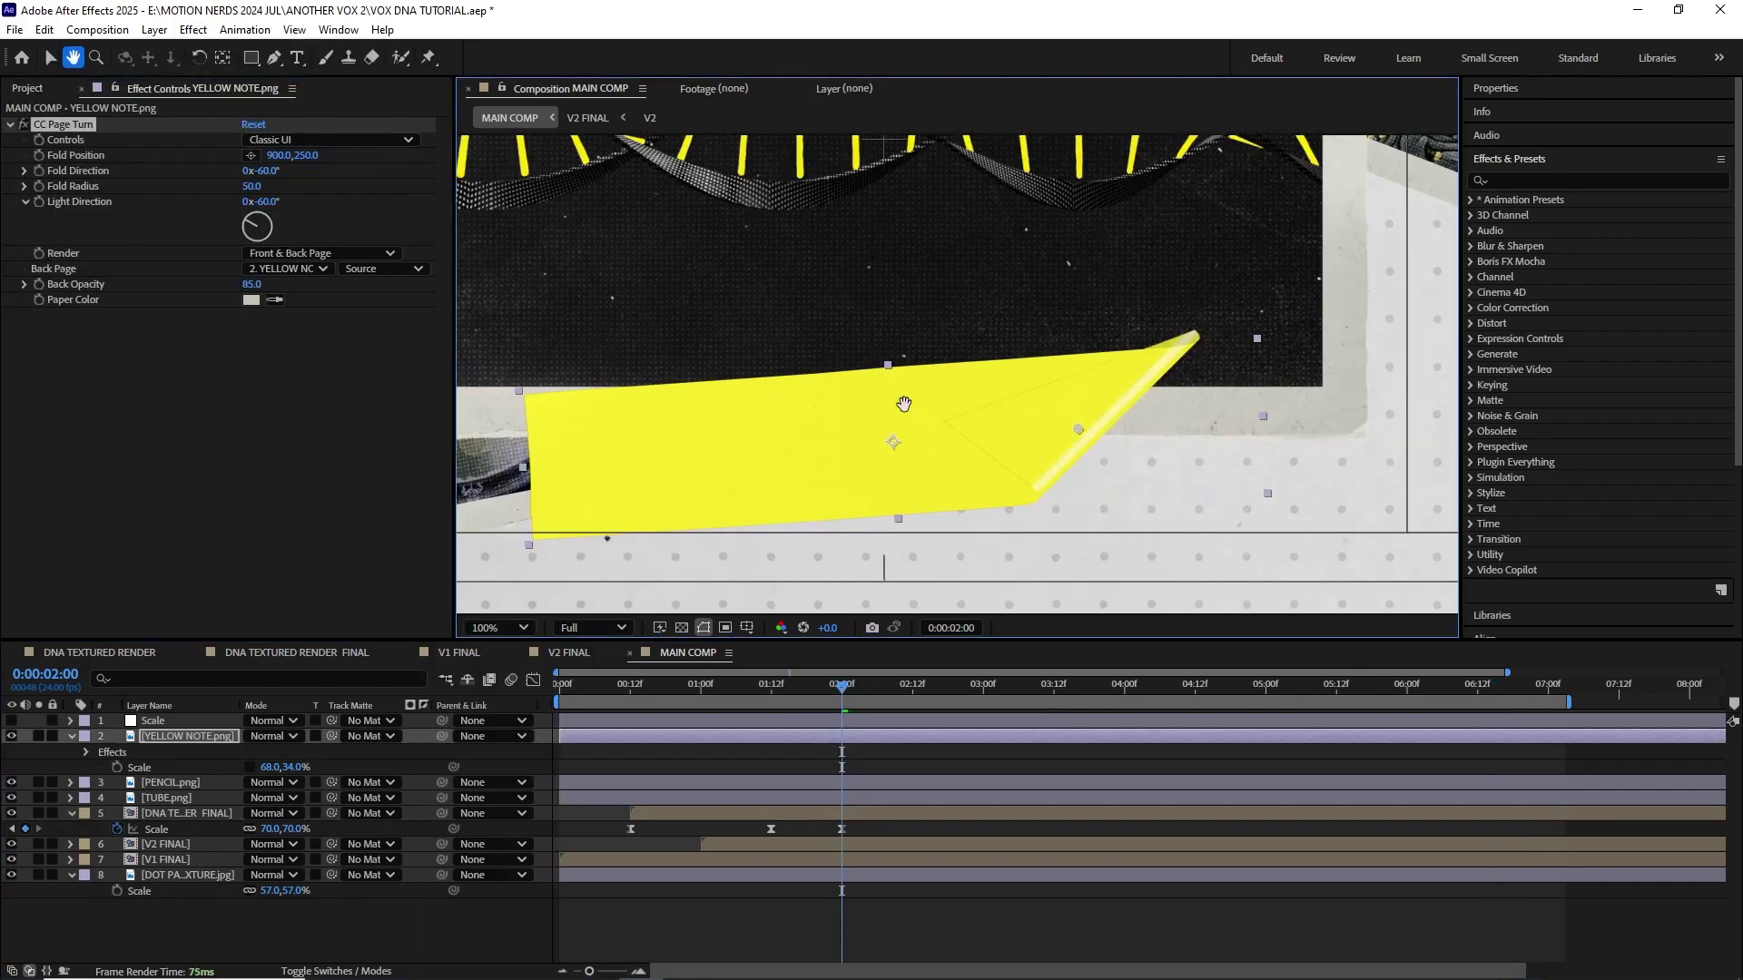
scroll(1038, 458, up, 2)
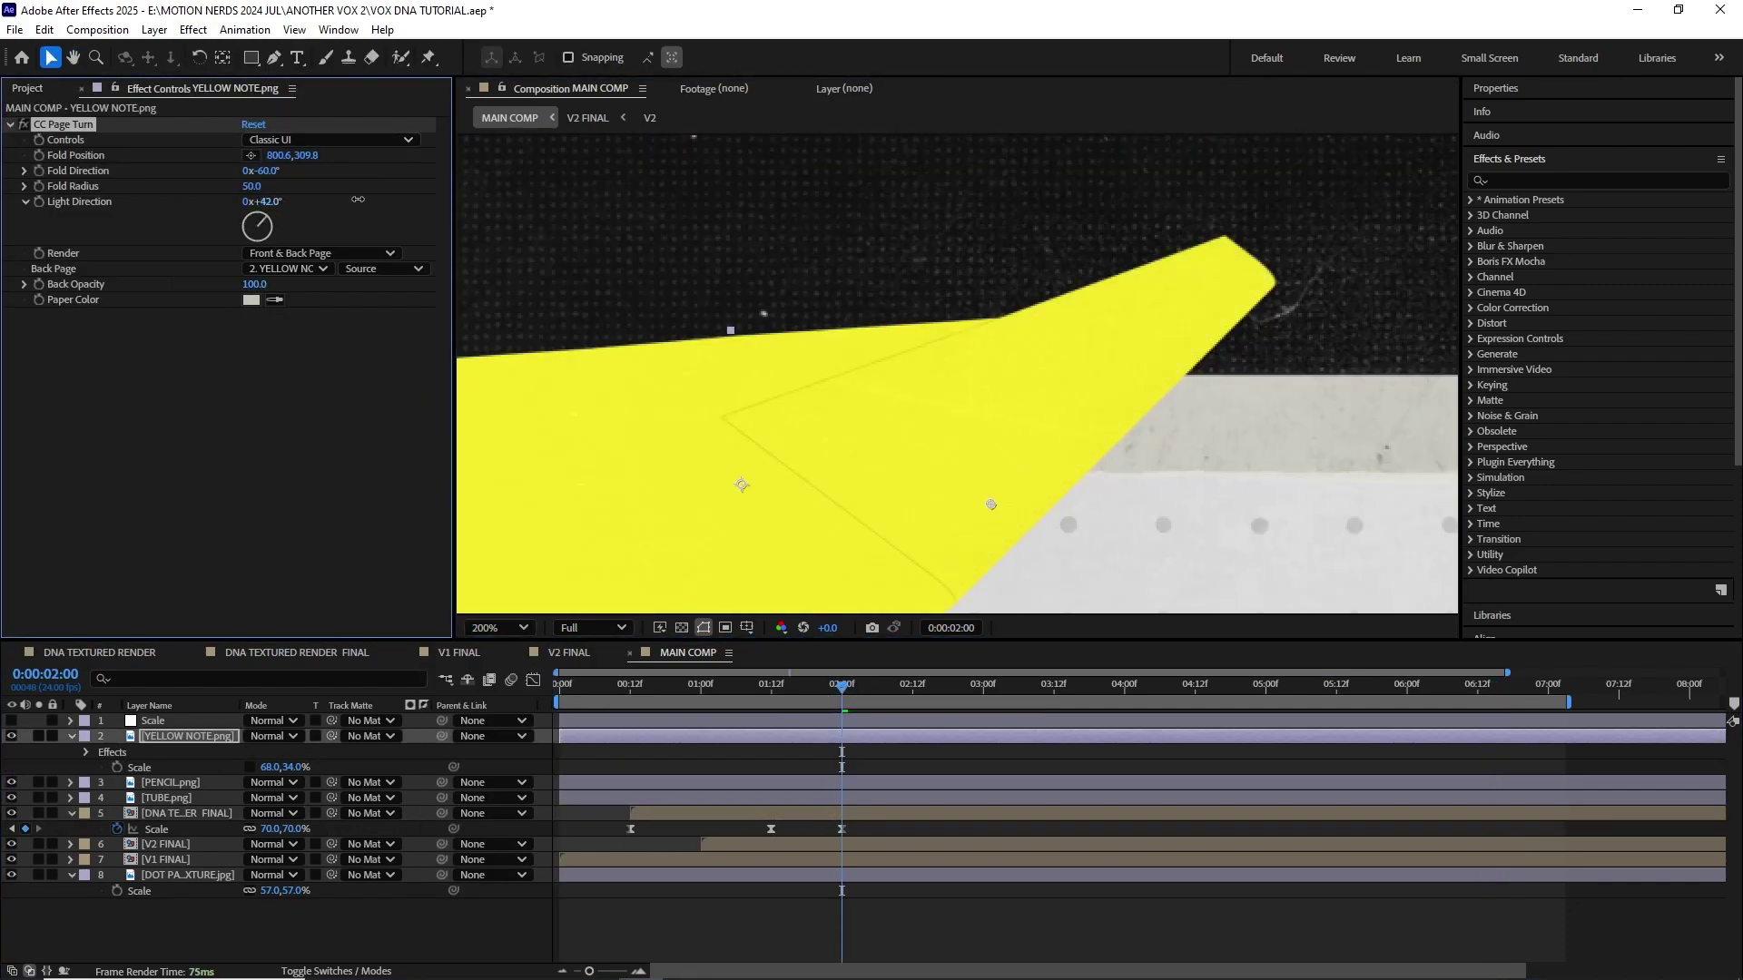
scroll(992, 505, down, 2)
mouse_move(1021, 380)
mouse_down()
mouse_move(1112, 398)
mouse_move(1021, 401)
mouse_up()
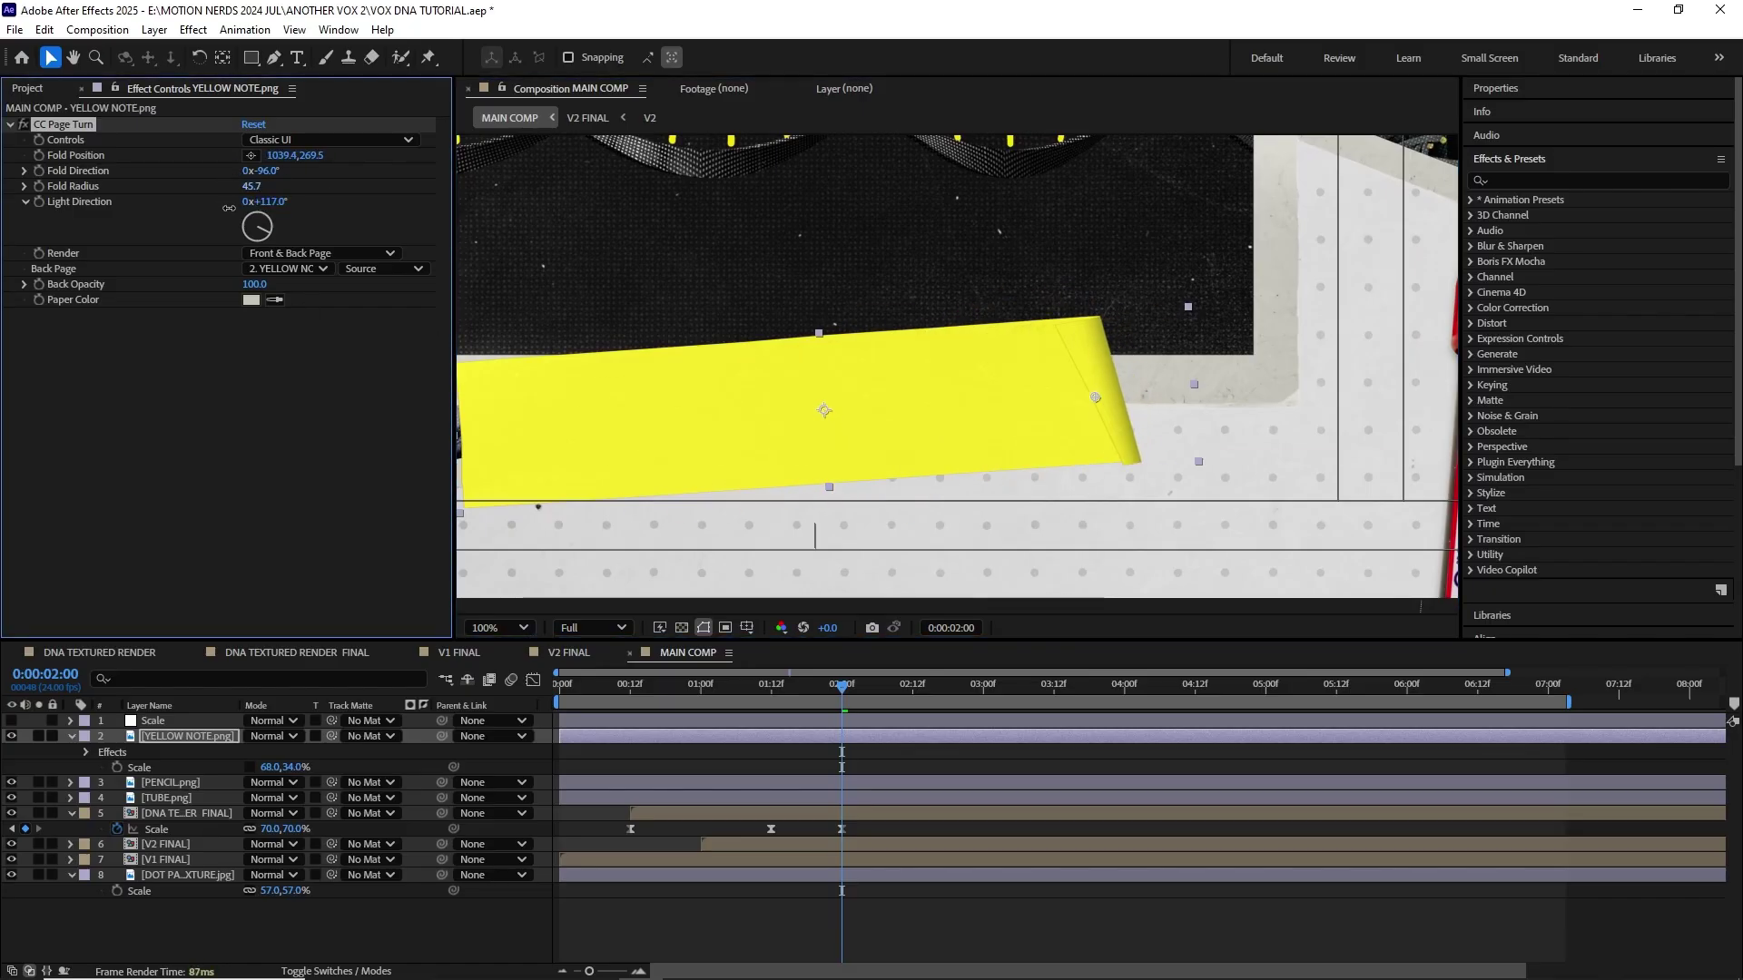
drag(1100, 393, 482, 334)
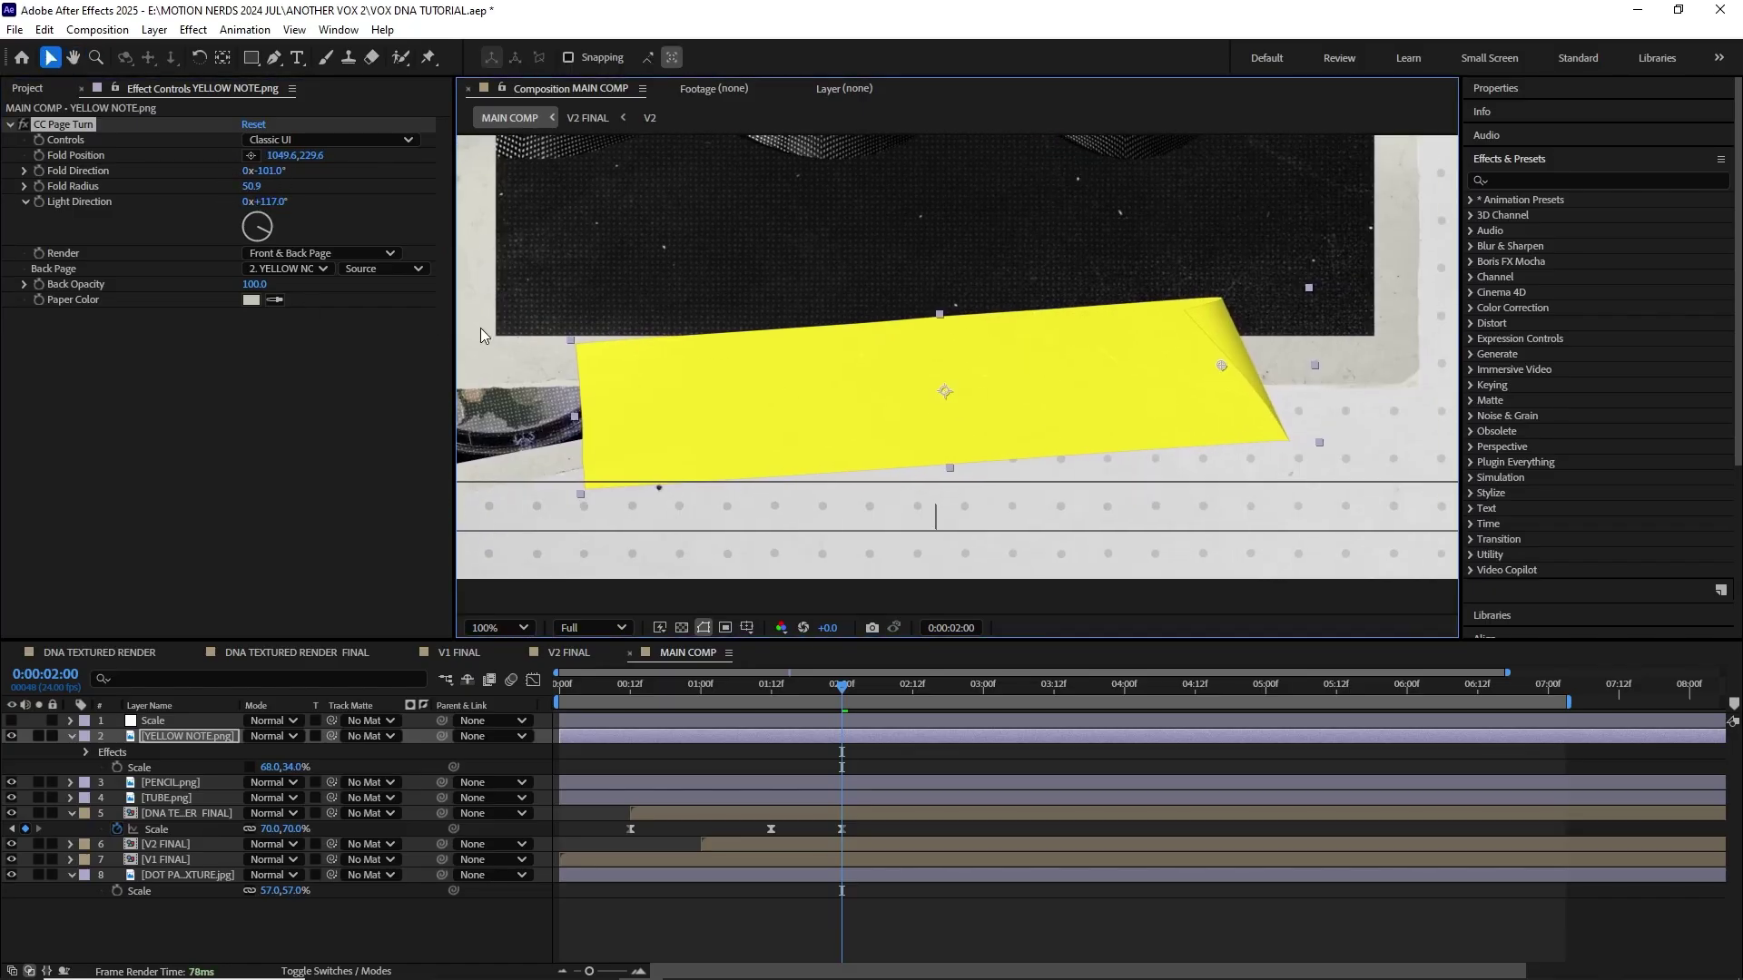
mouse_move(1223, 364)
mouse_down()
mouse_move(522, 412)
mouse_move(1085, 359)
mouse_up()
click(38, 154)
Step: At 3 seconds, unfold the page to a small corner curl and refine its position
click(984, 683)
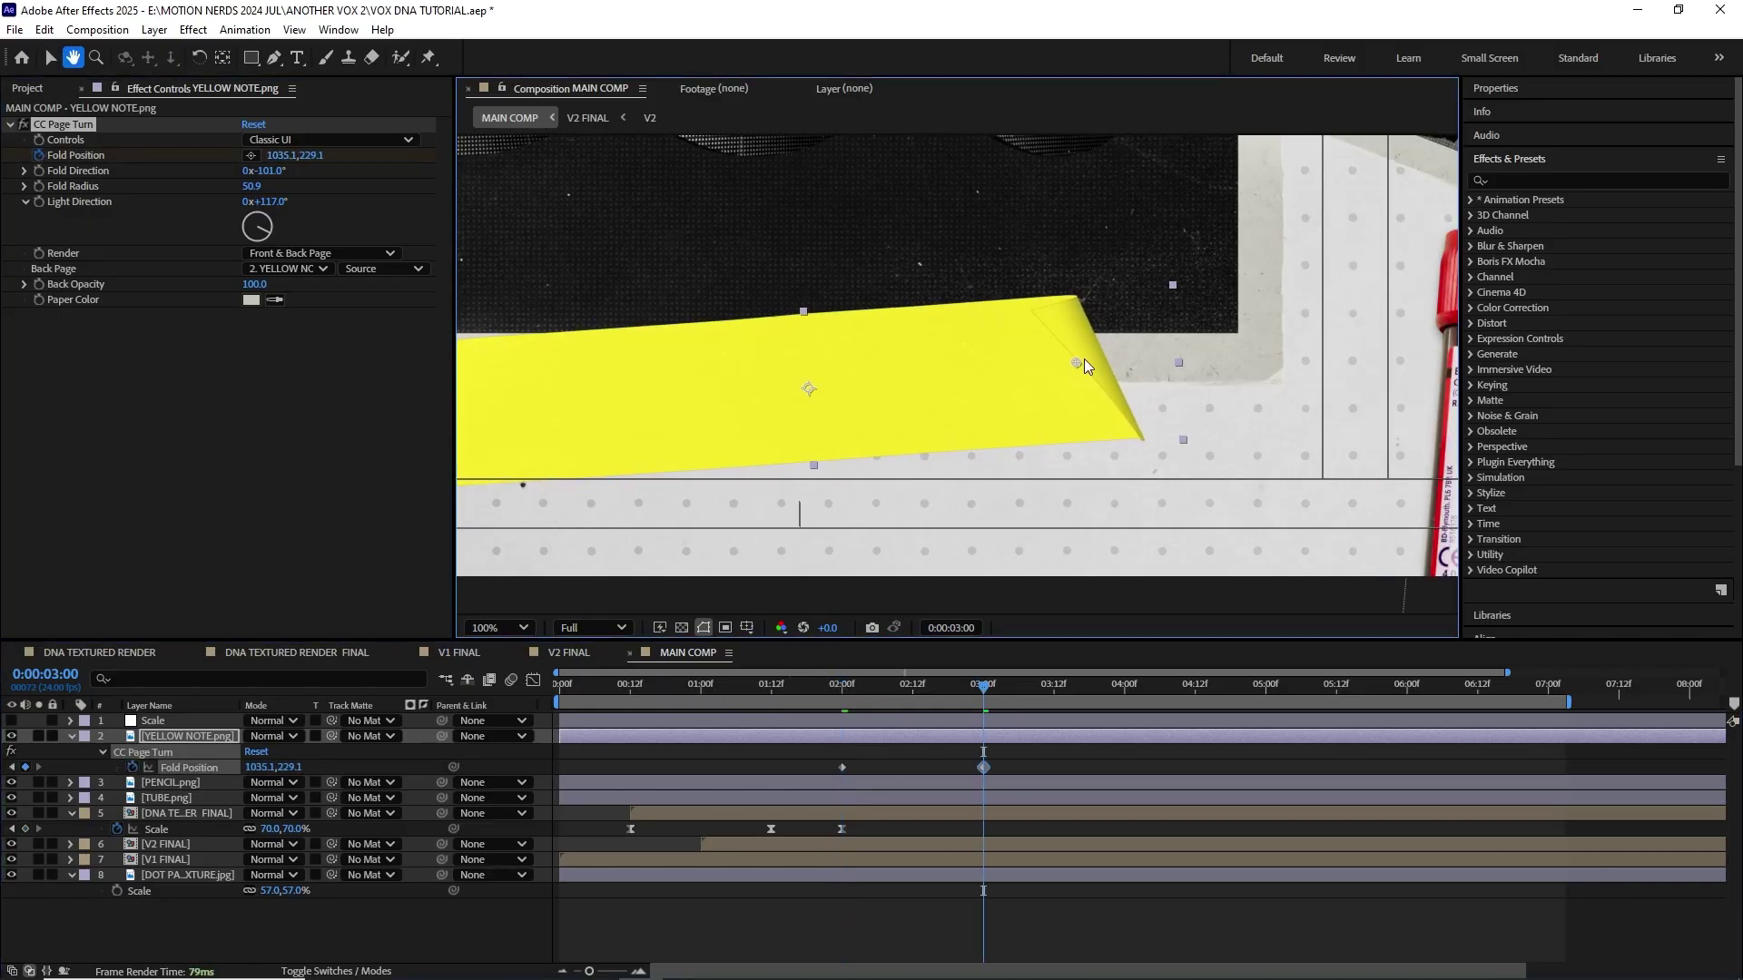
drag(1225, 409, 968, 497)
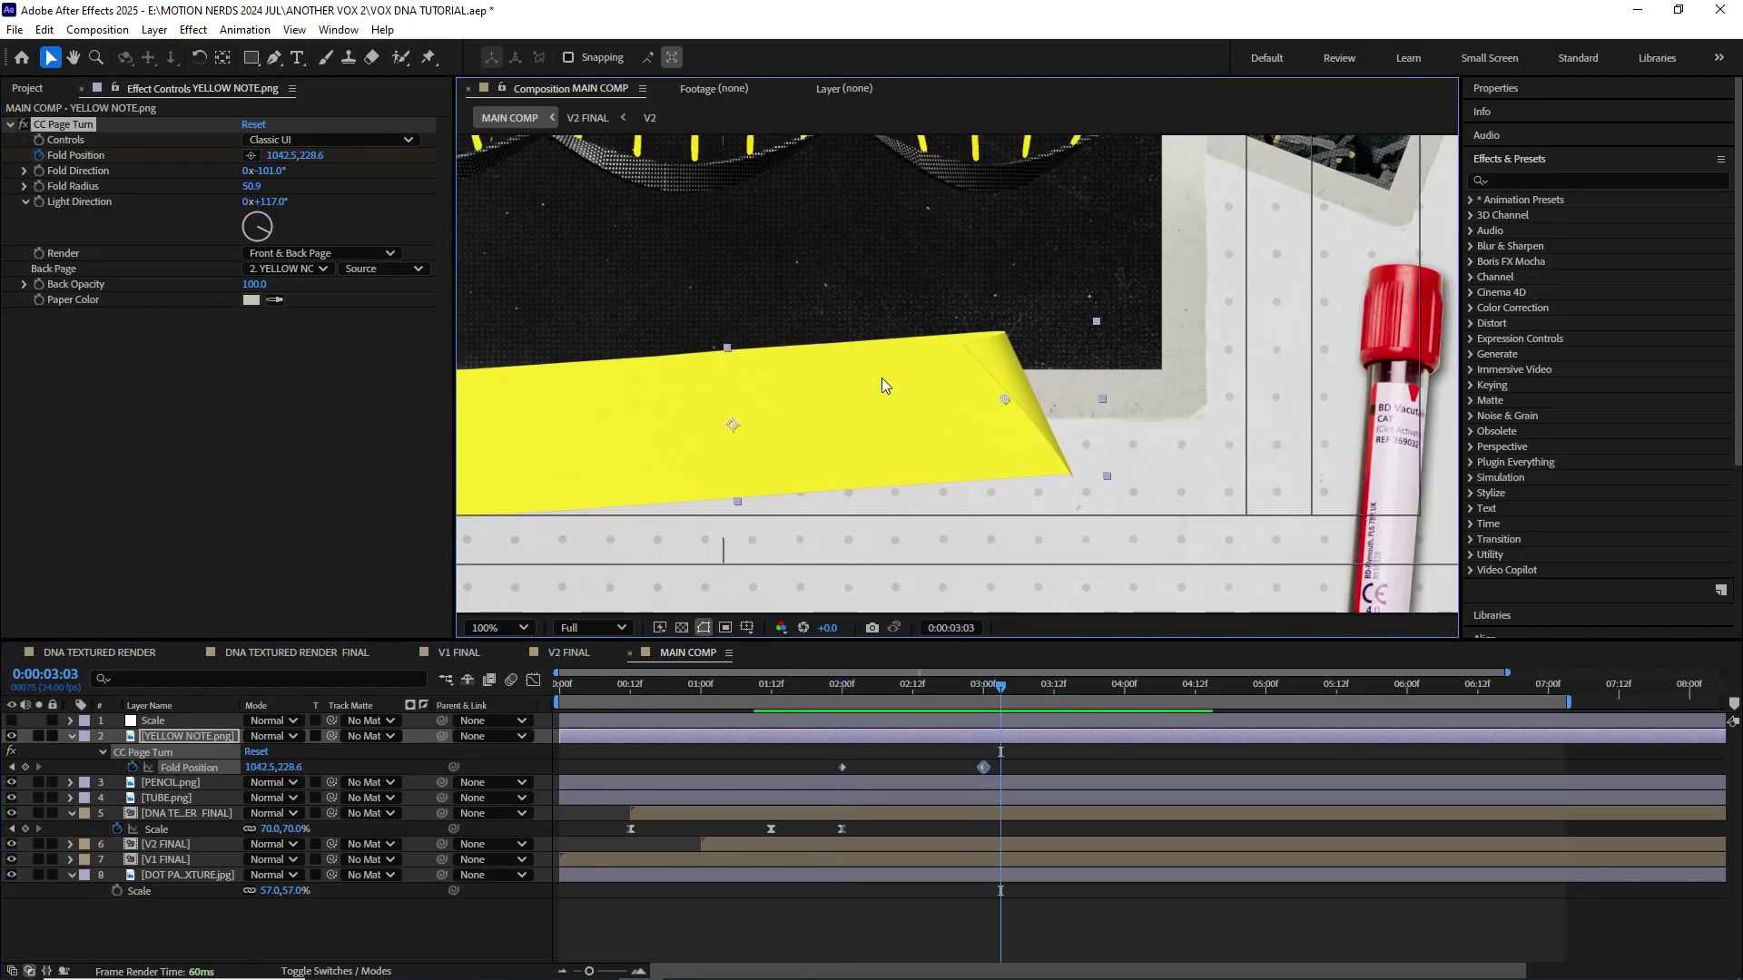
key(Page_Down)
key(Page_Down)
key(Page_Down)
drag(1001, 406, 1008, 404)
key(Page_Down)
key(Page_Down)
key(Page_Down)
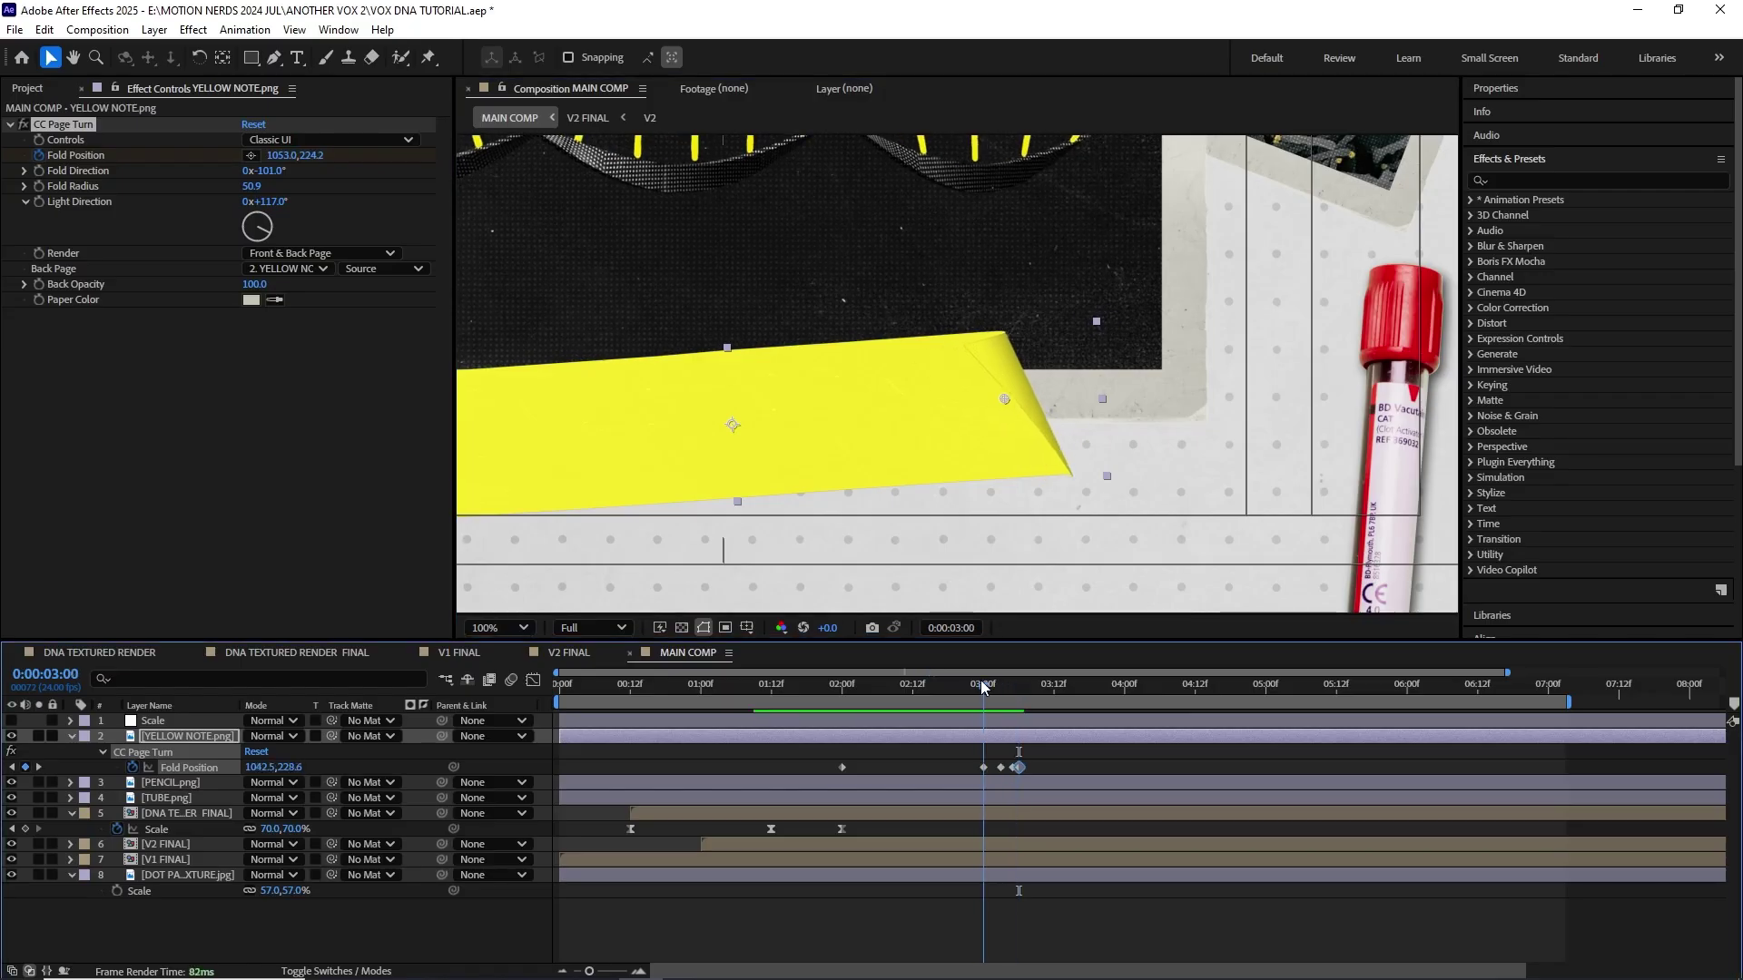
drag(1036, 790, 954, 749)
Step: Preview the page turn, then return to the 2-second keyframe with Scale shown
click(851, 684)
key(space)
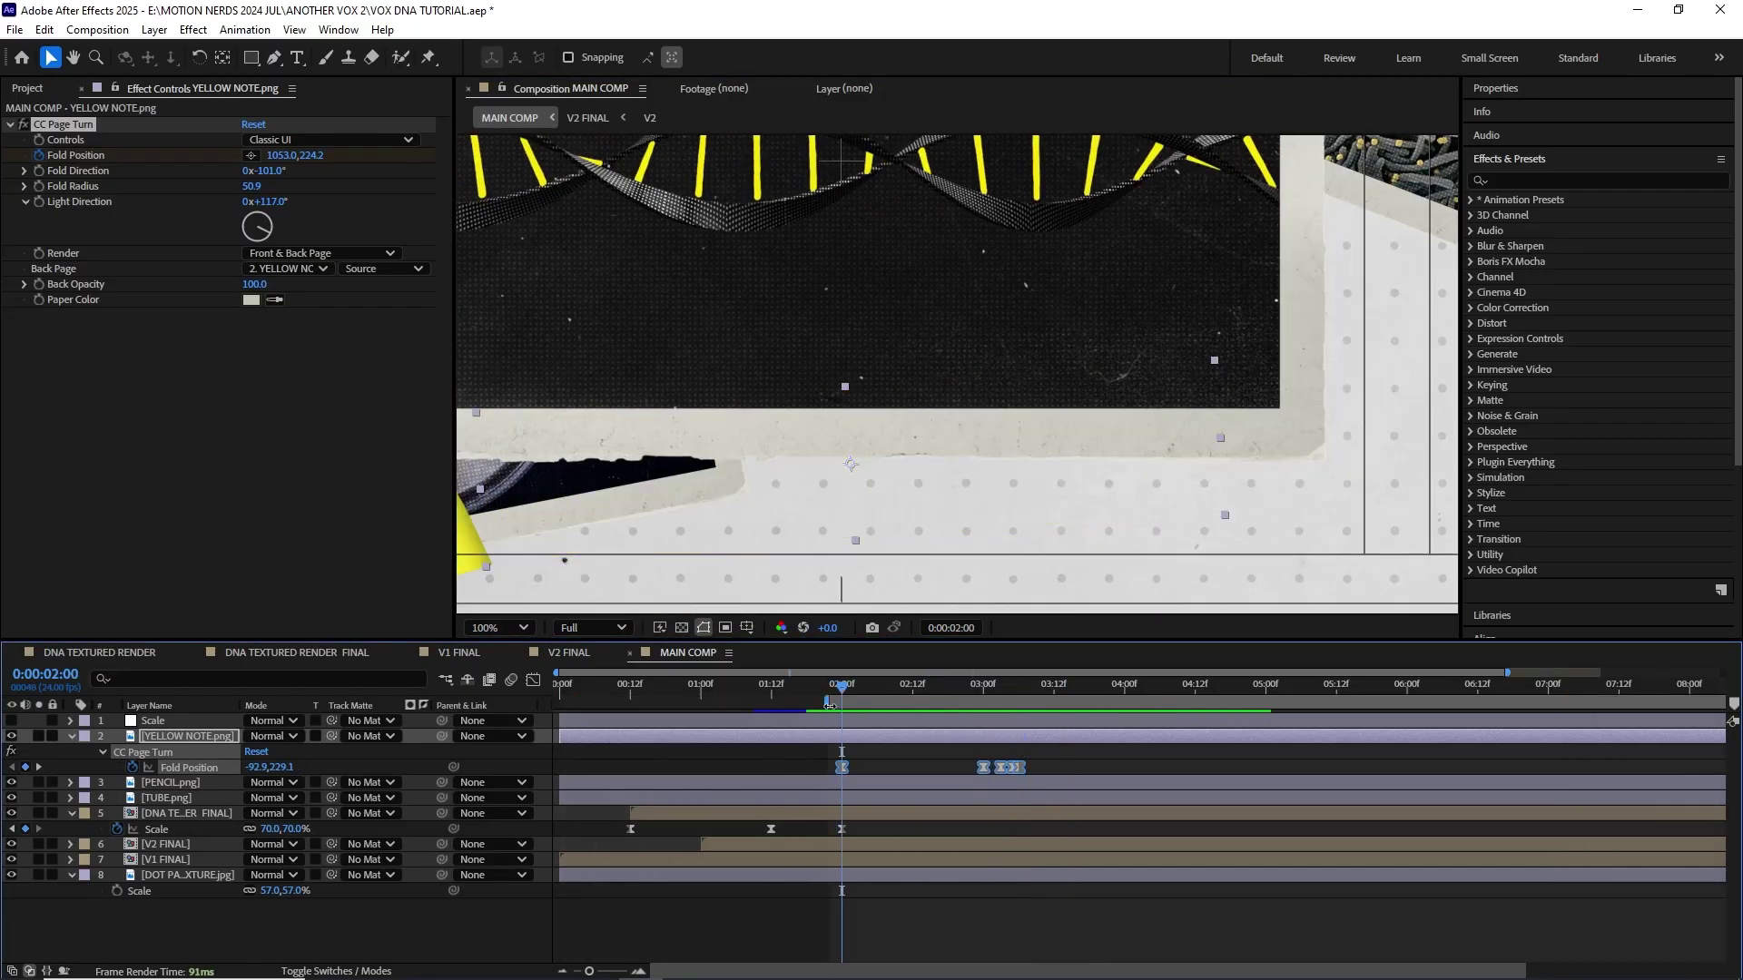
key(space)
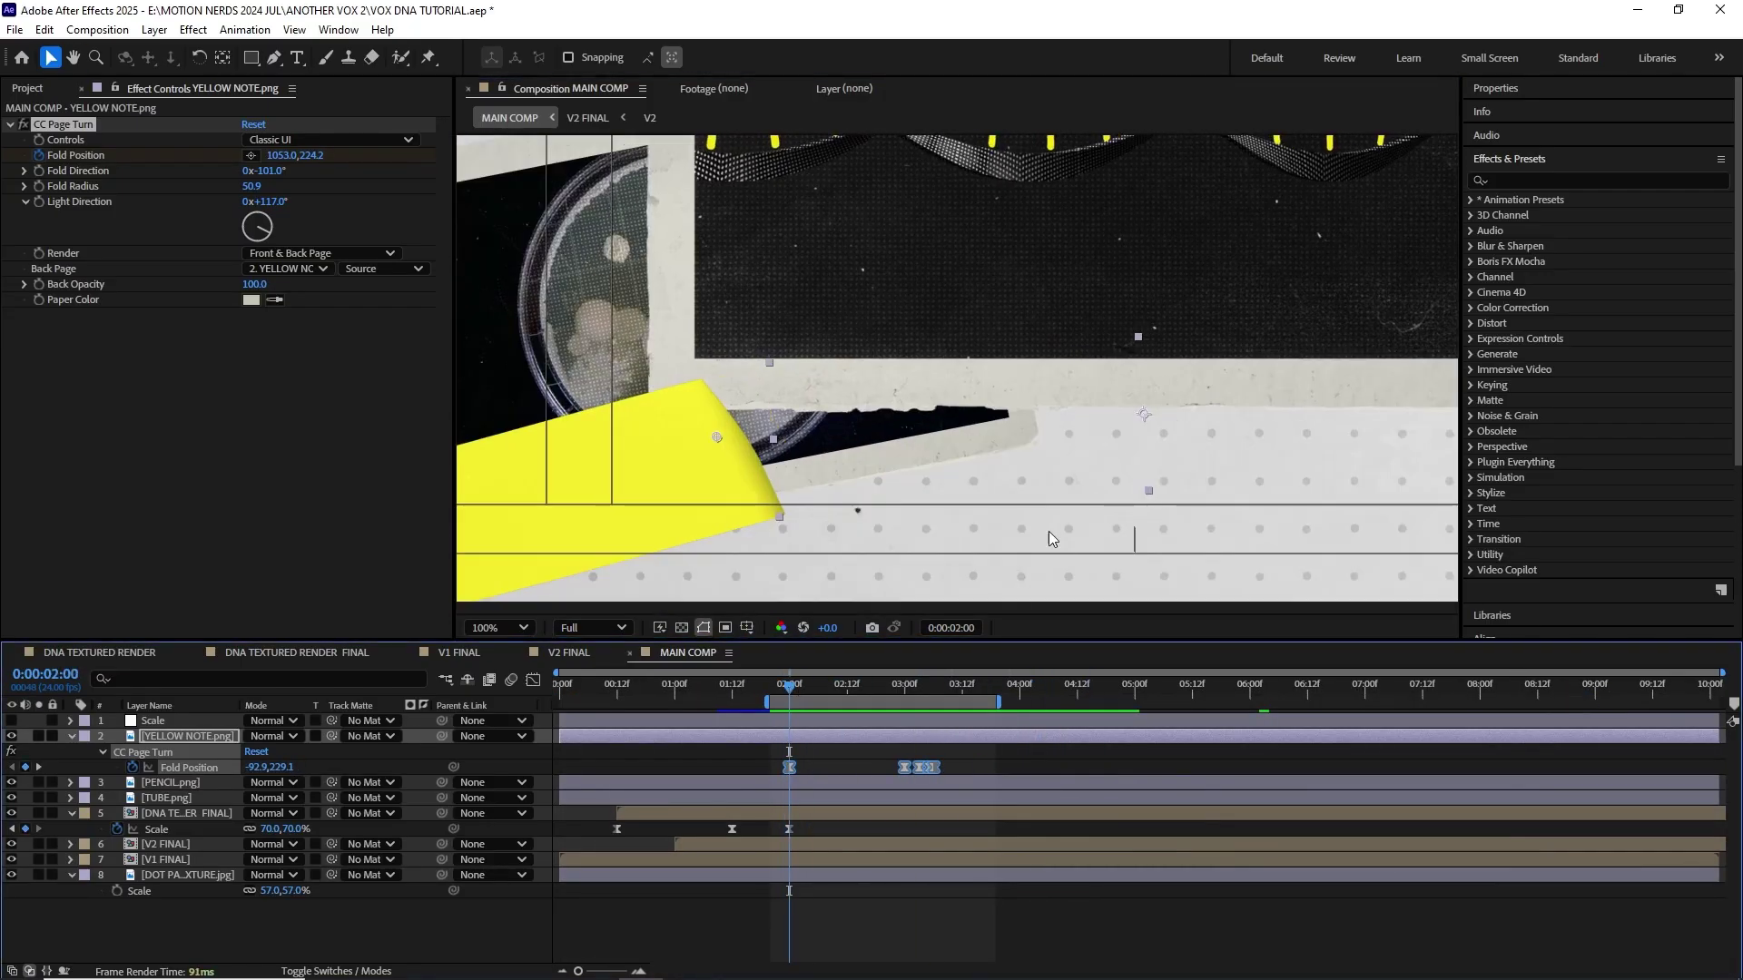
key(w)
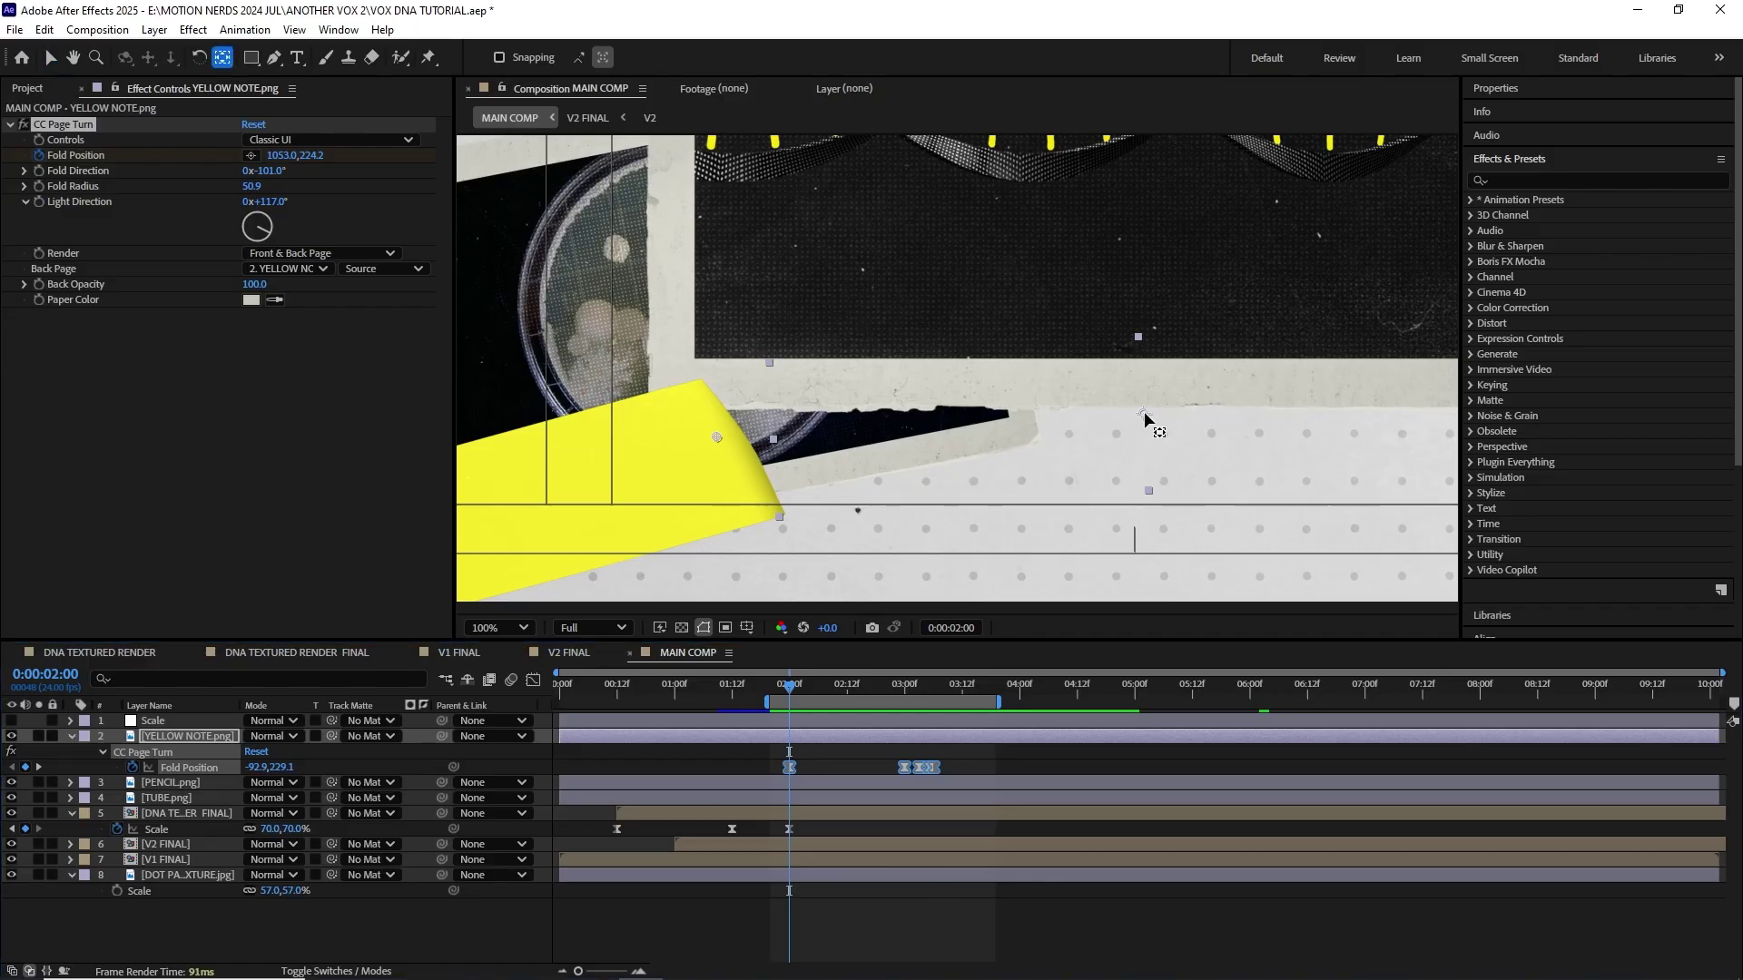
click(1148, 422)
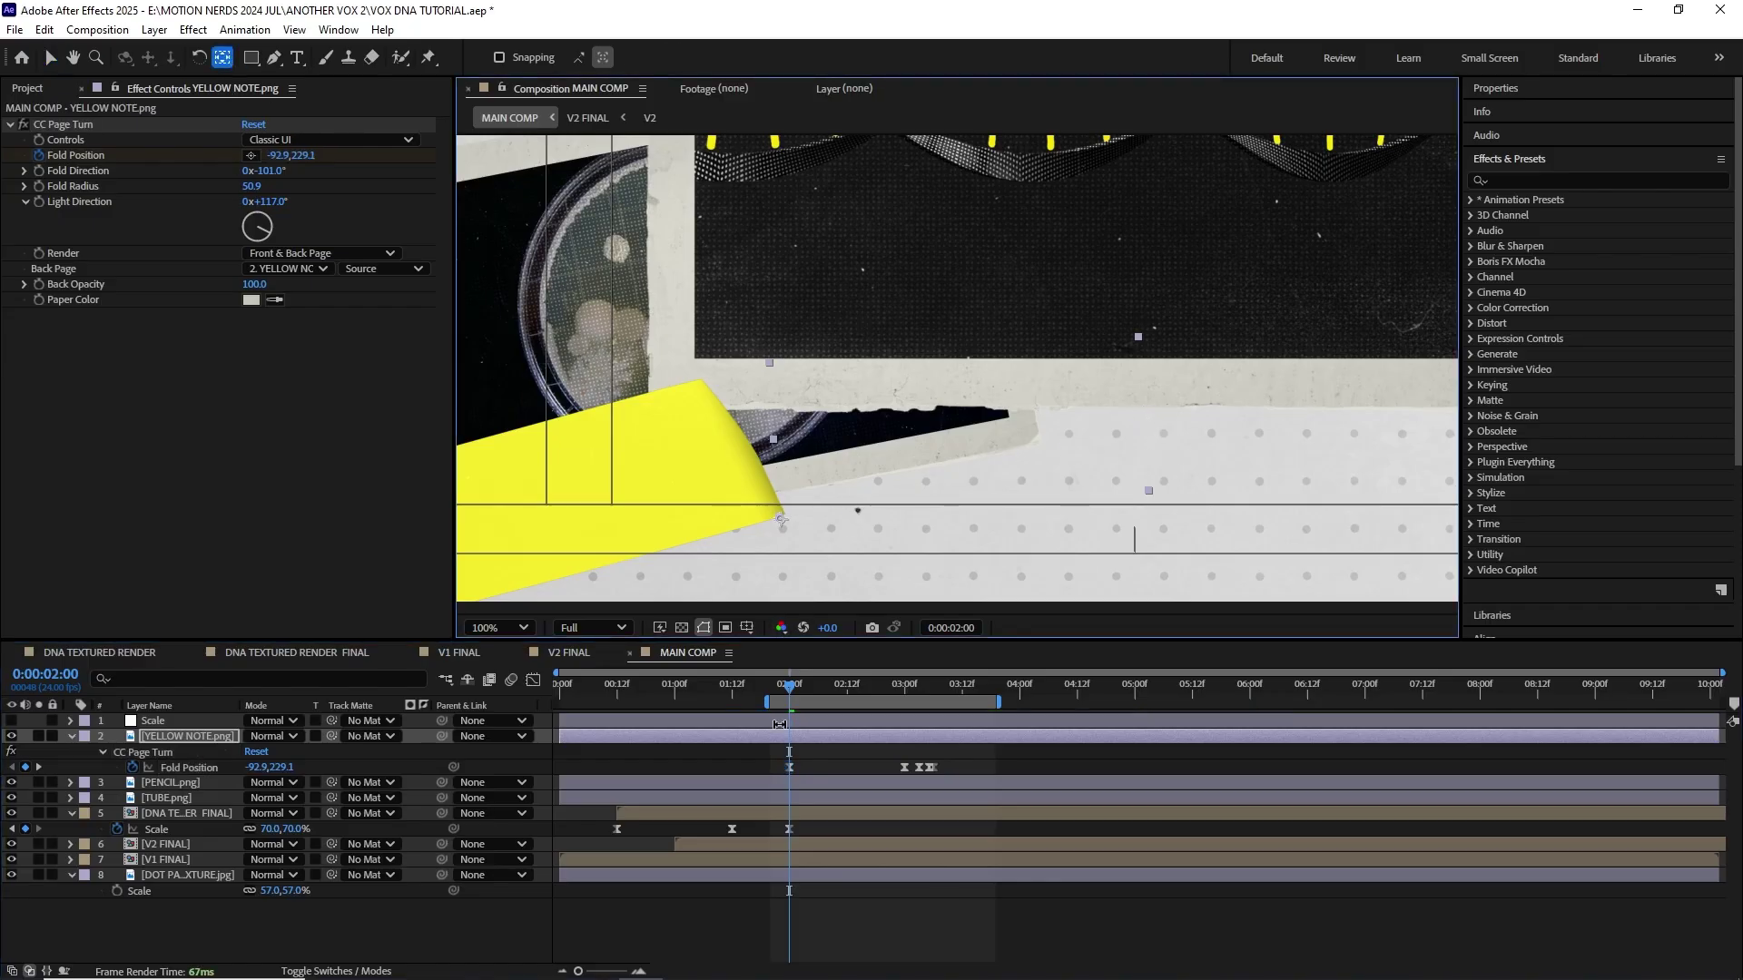
key(shift+s)
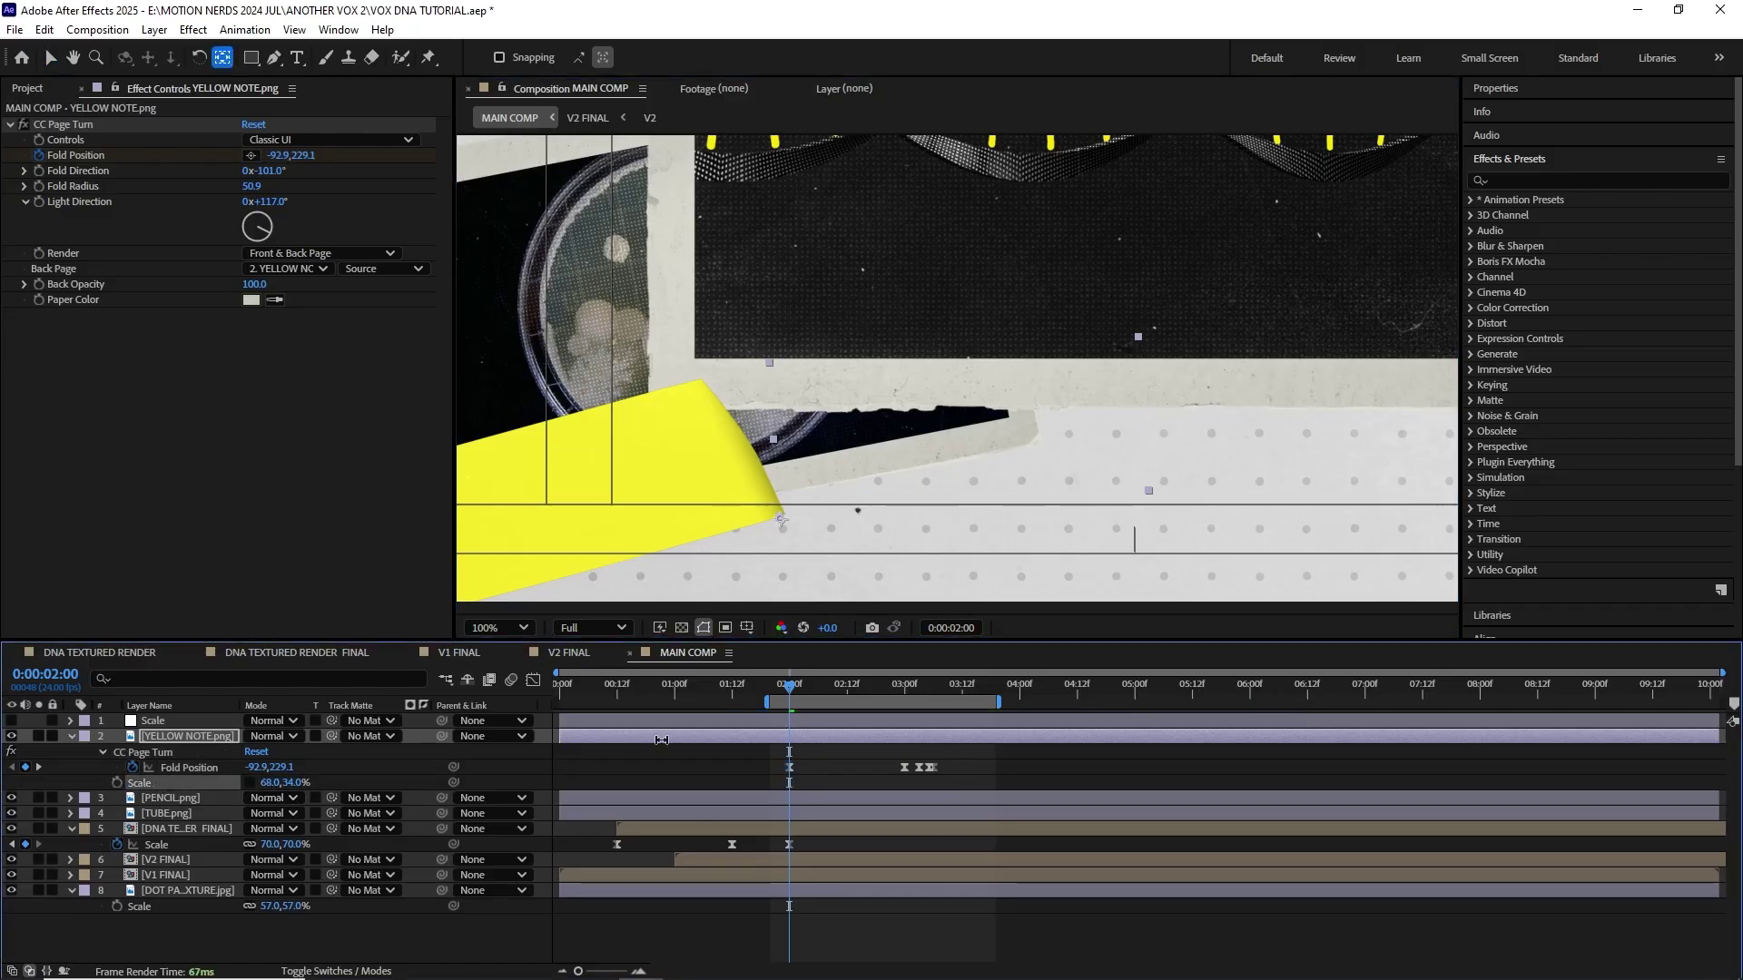
scroll(822, 410, down, 2)
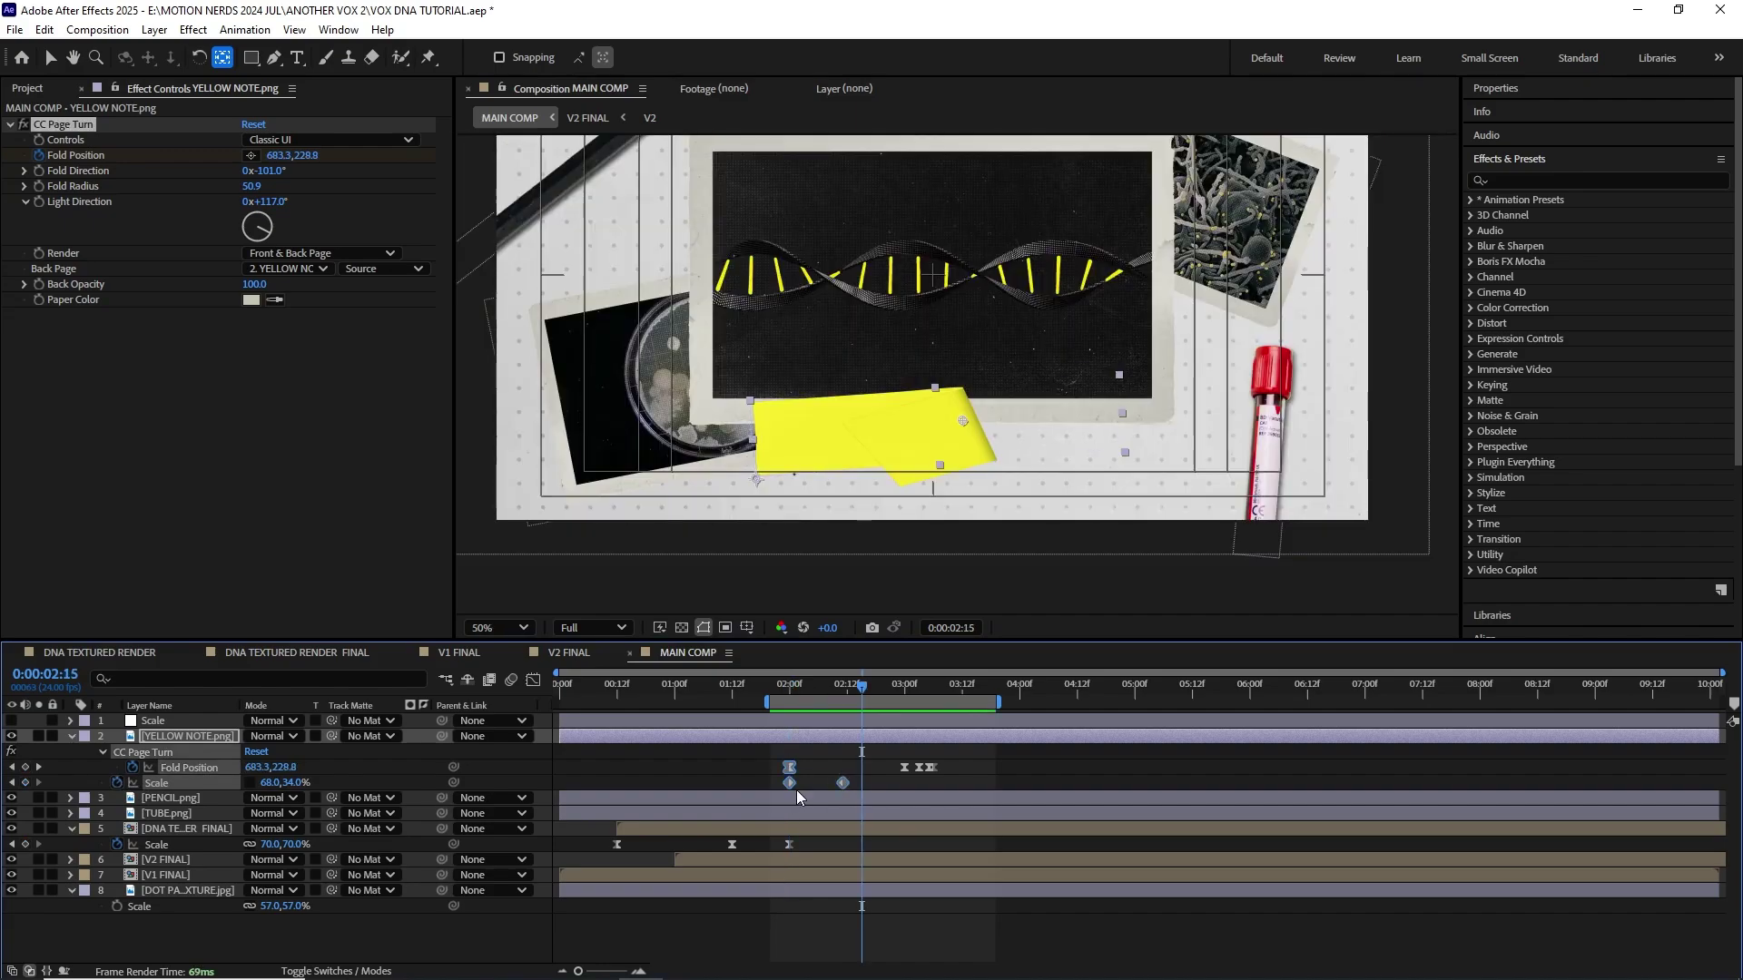
Step: Sharpen the ease on the note's 0% to 68,34% scale keyframes and preview the pop-in
drag(789, 776, 851, 790)
key(shift+F3)
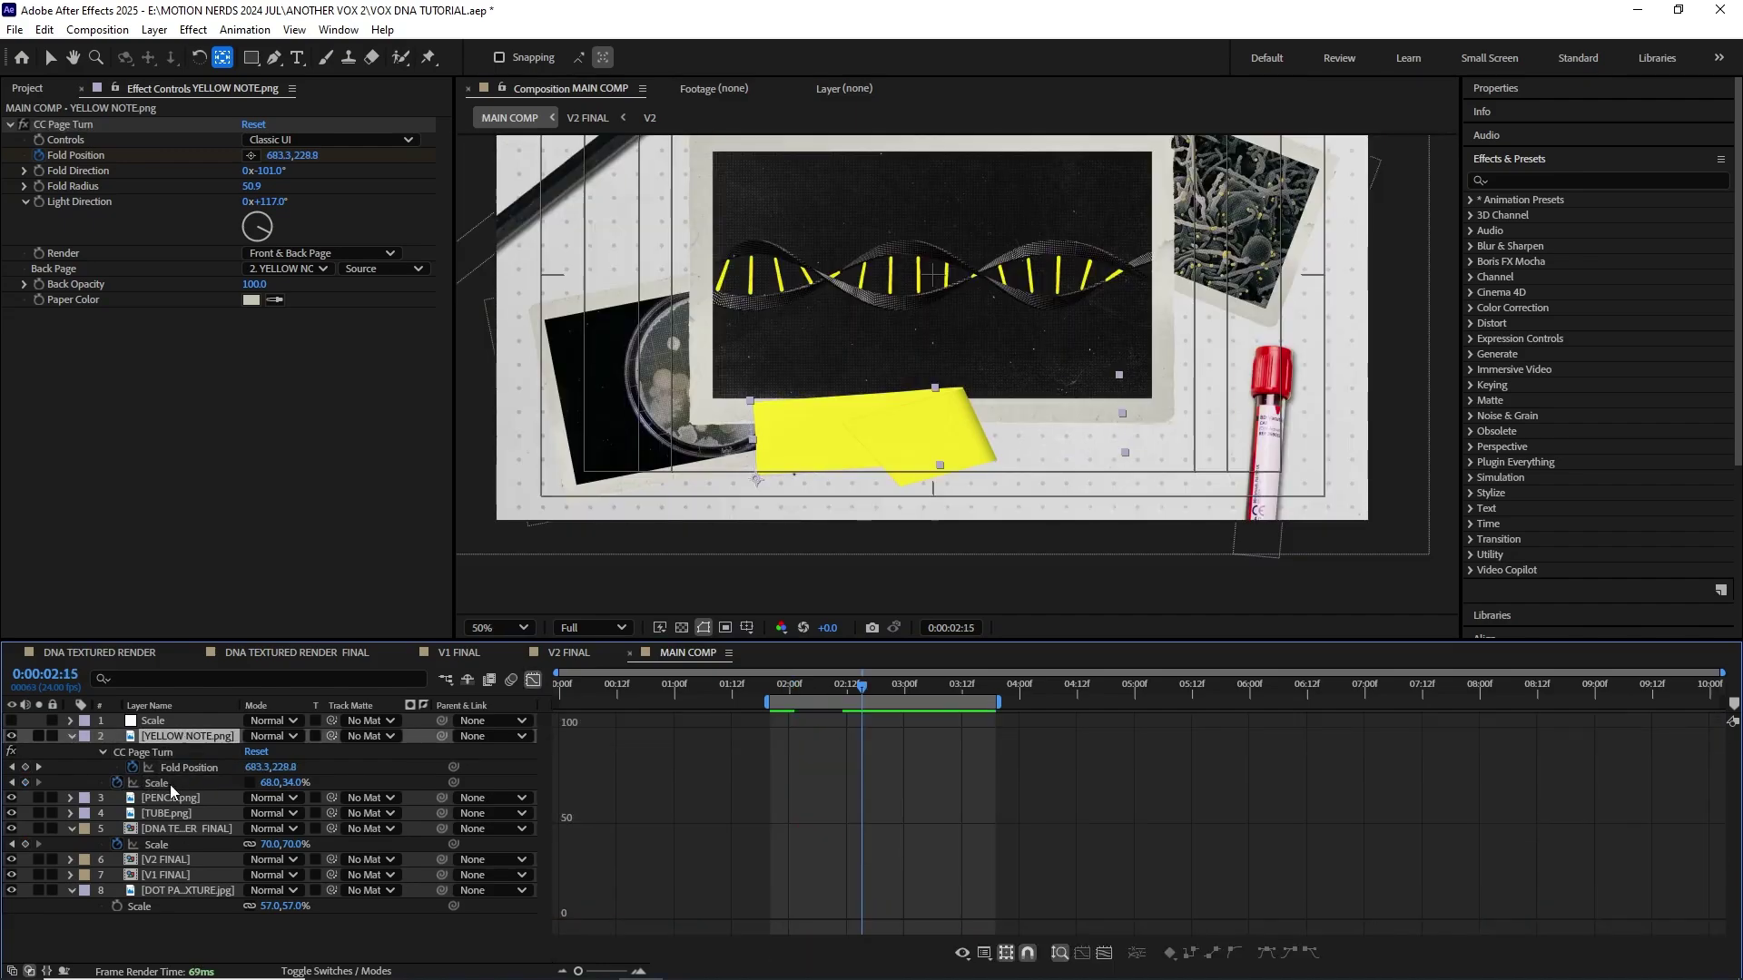
drag(845, 924, 838, 920)
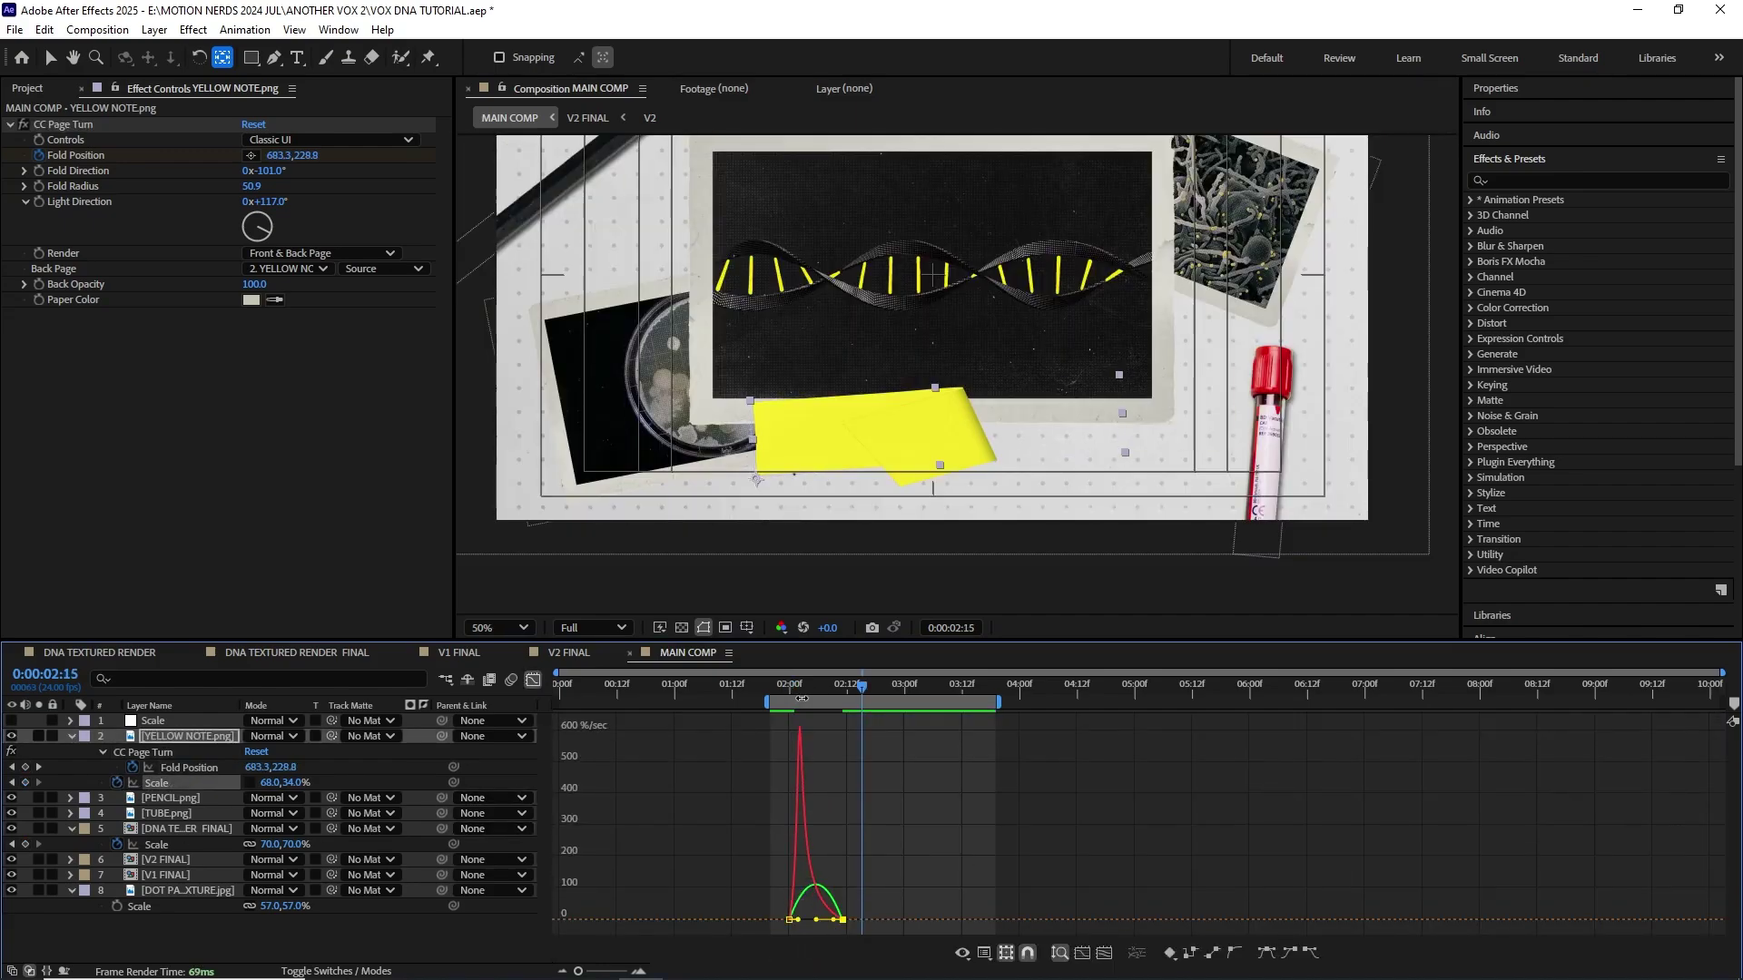
key(space)
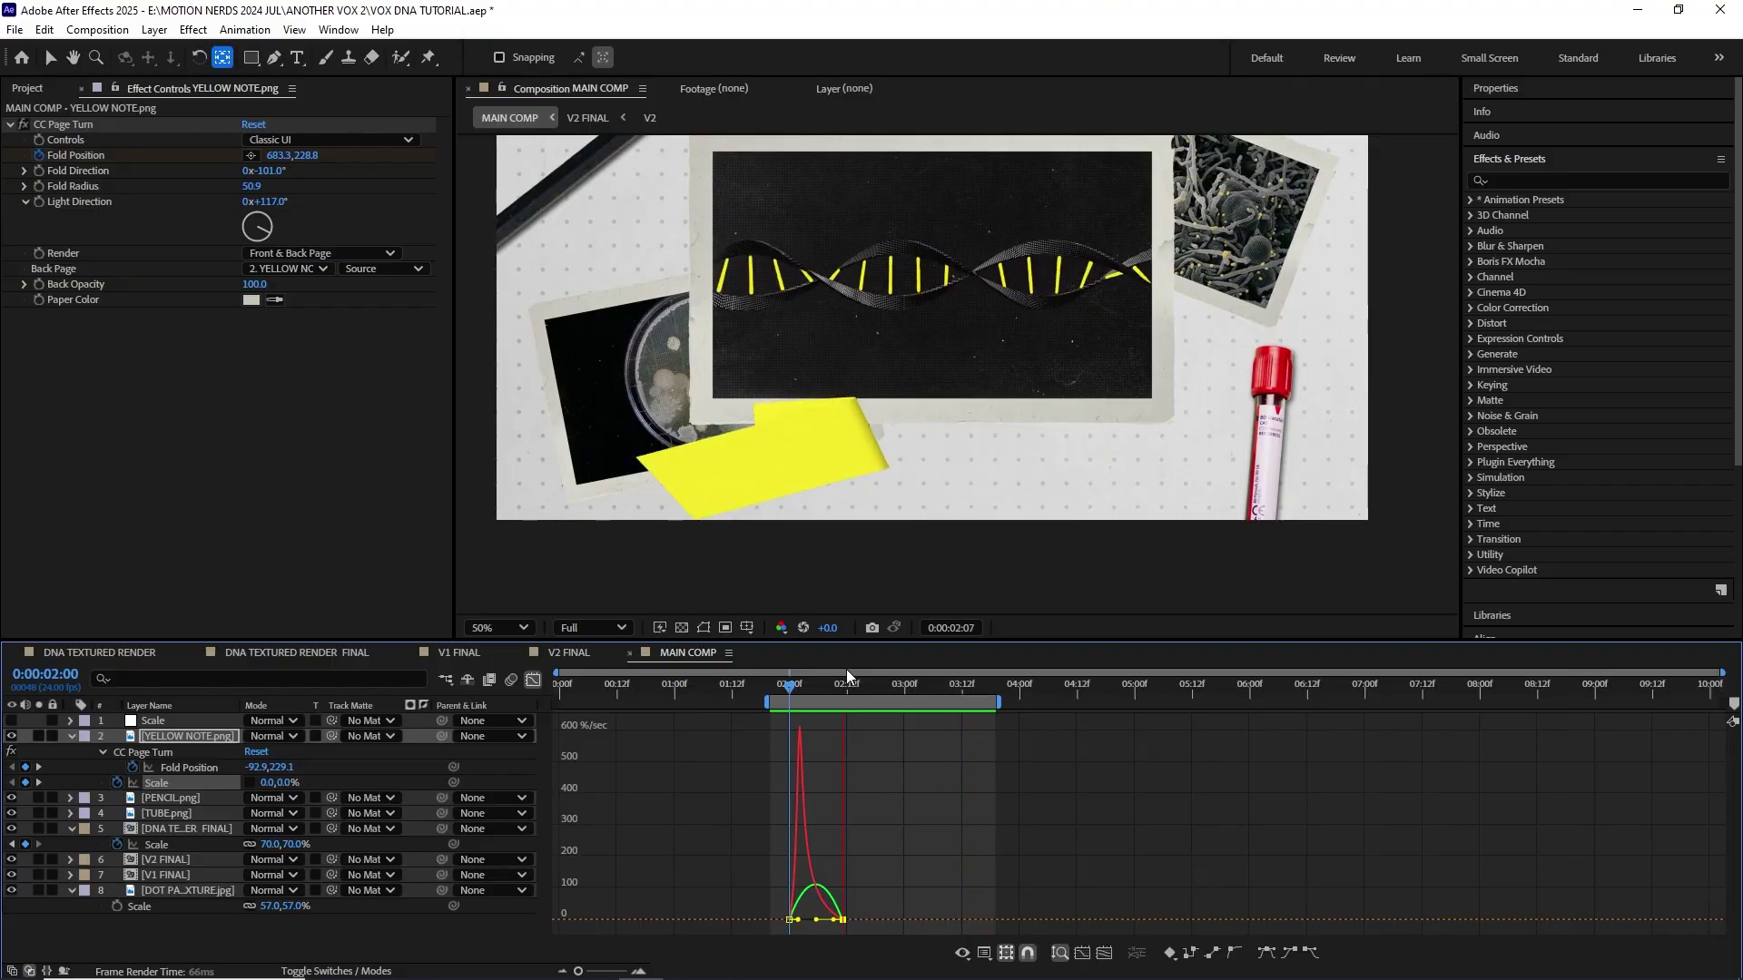
key(shift+F3)
click(789, 685)
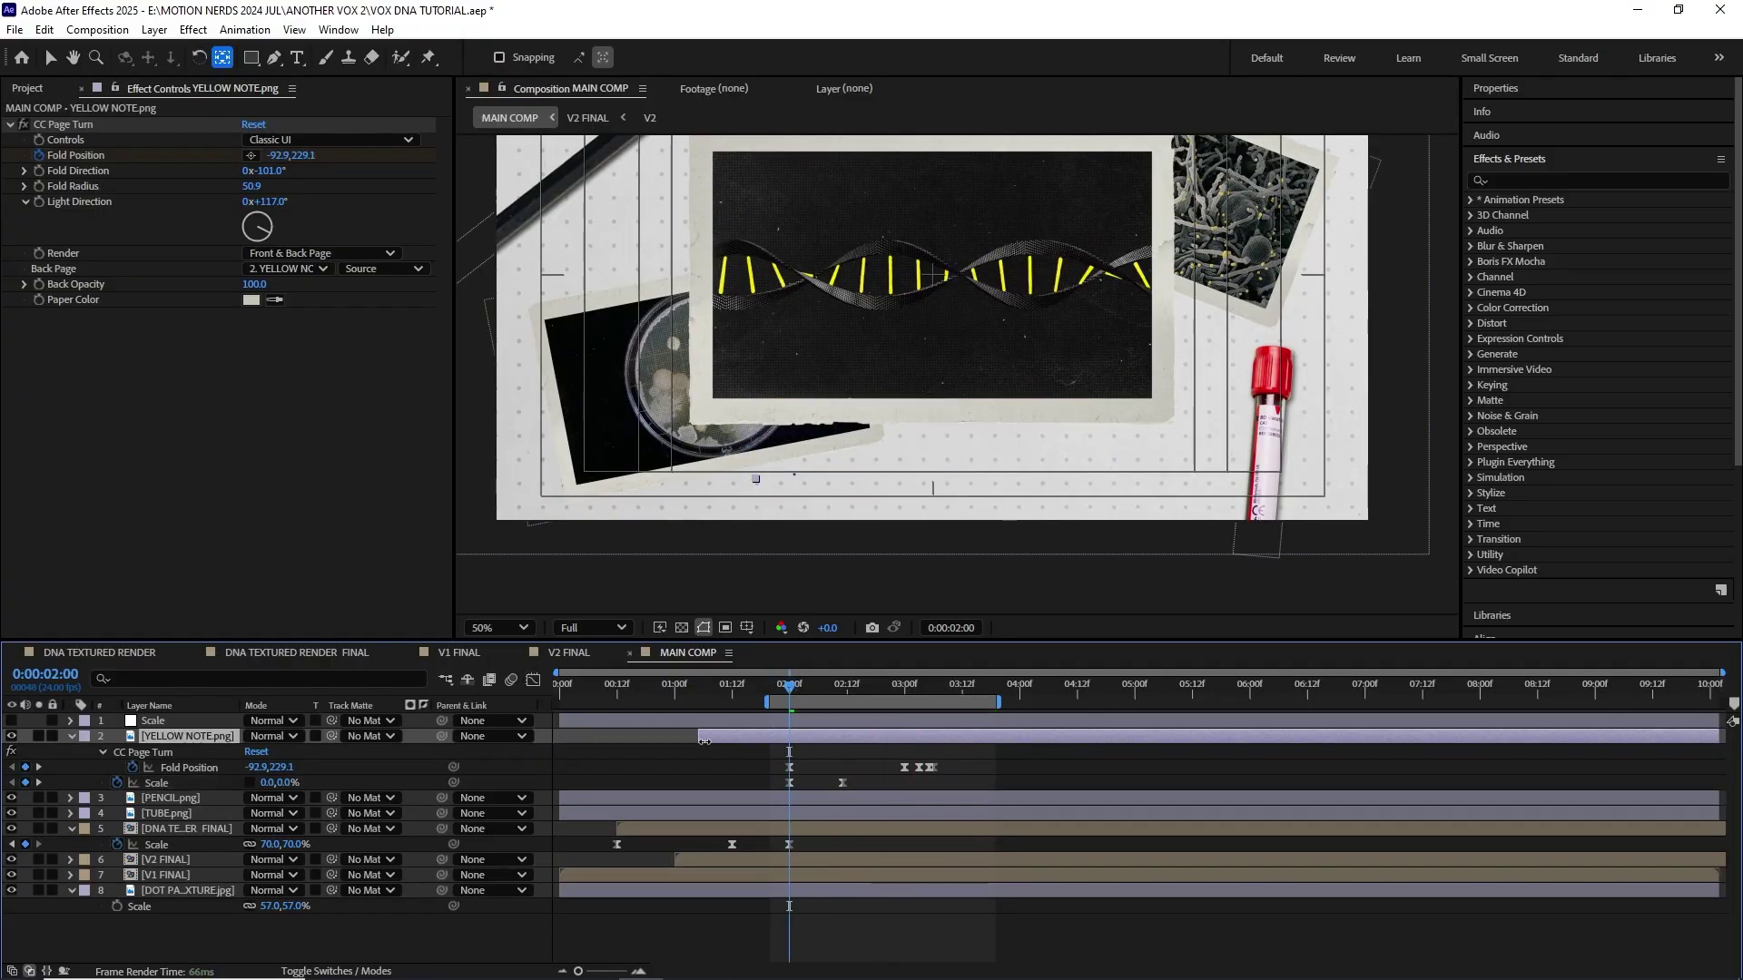
drag(799, 688, 913, 687)
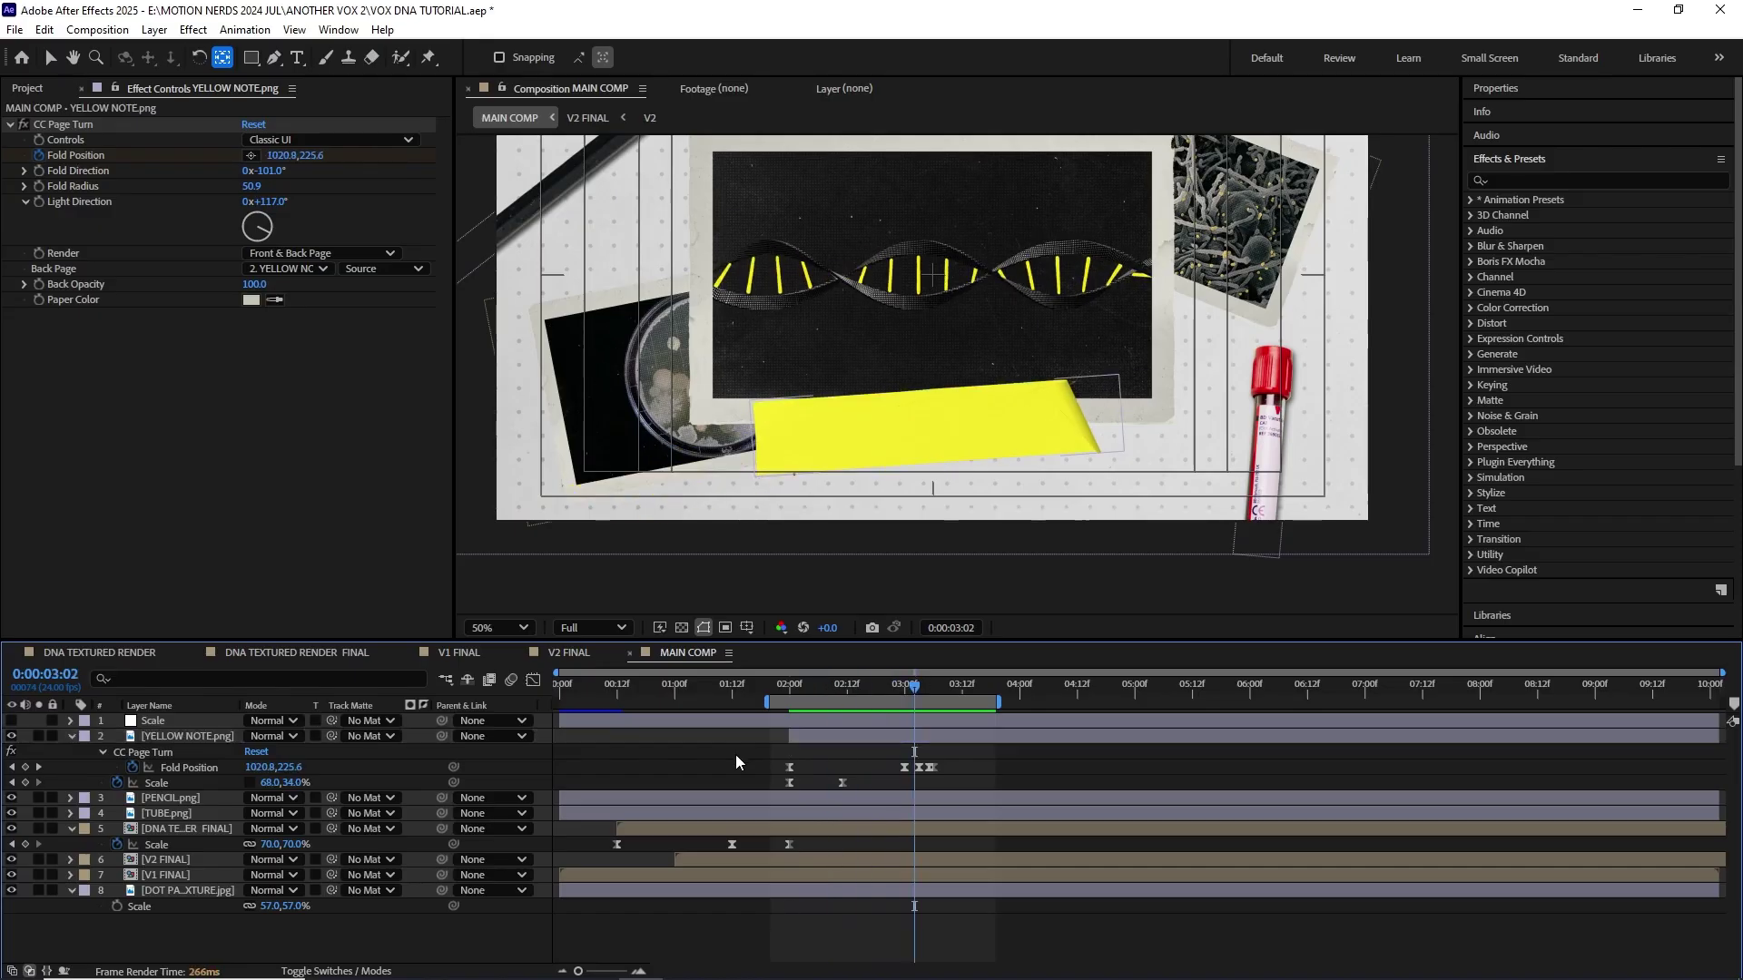
scroll(796, 433, up, 1)
Step: Type DEOXYRIBONUCLEIC ACID as a text layer on the yellow note
key(h)
drag(795, 434, 787, 447)
key(ctrl+t)
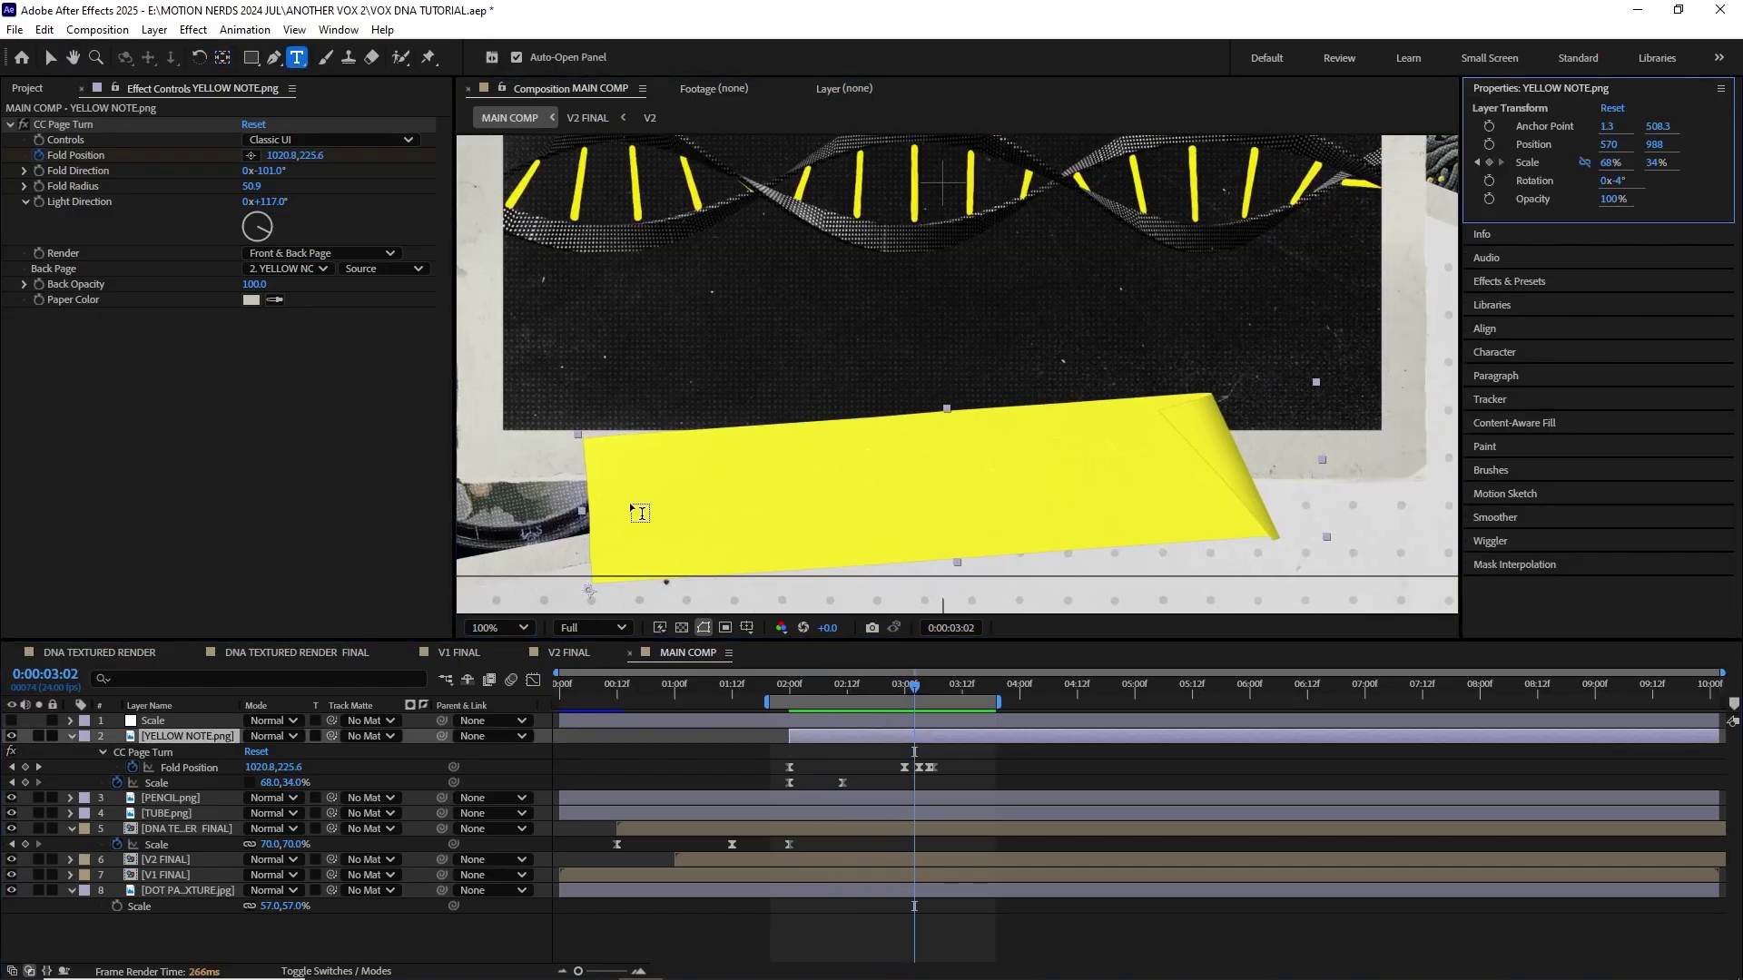
click(640, 504)
text(DEOXYRIBONUCLEIC ACID)
key(ctrl+Return)
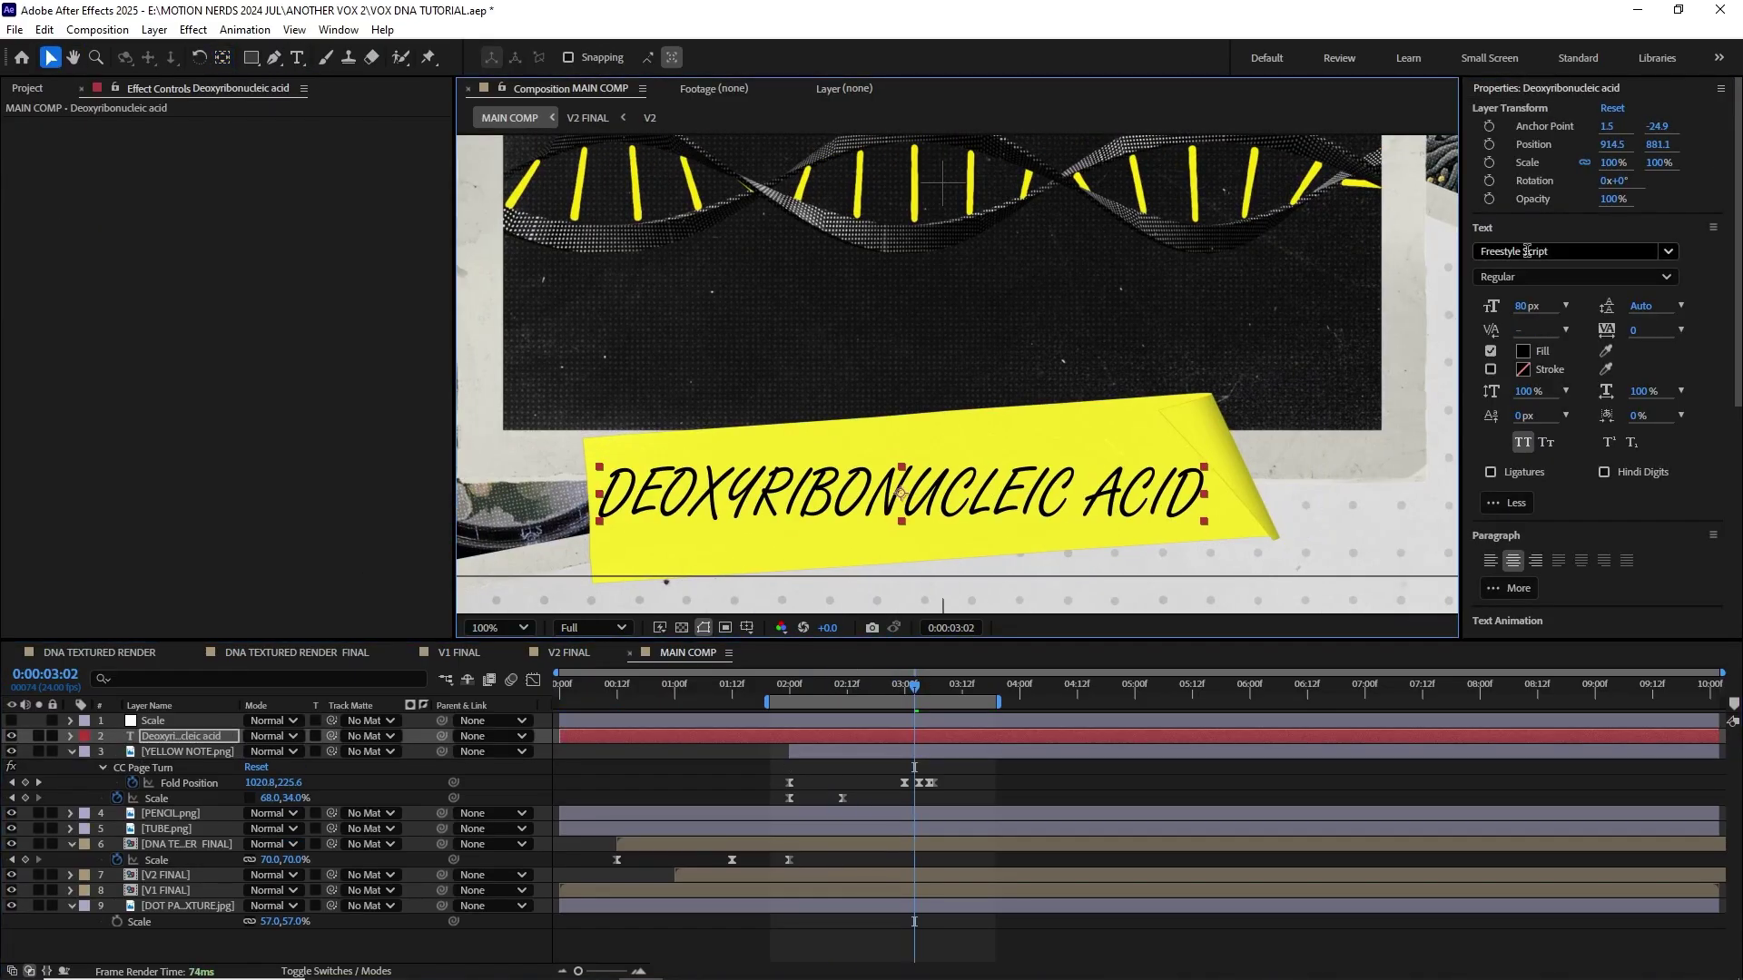
Step: Trim the text layer to start at 2:00 and rotate it -4°
mouse_move(914, 686)
mouse_down()
mouse_move(790, 686)
mouse_move(923, 687)
mouse_up()
key(alt+bracketleft)
key(r)
key(space)
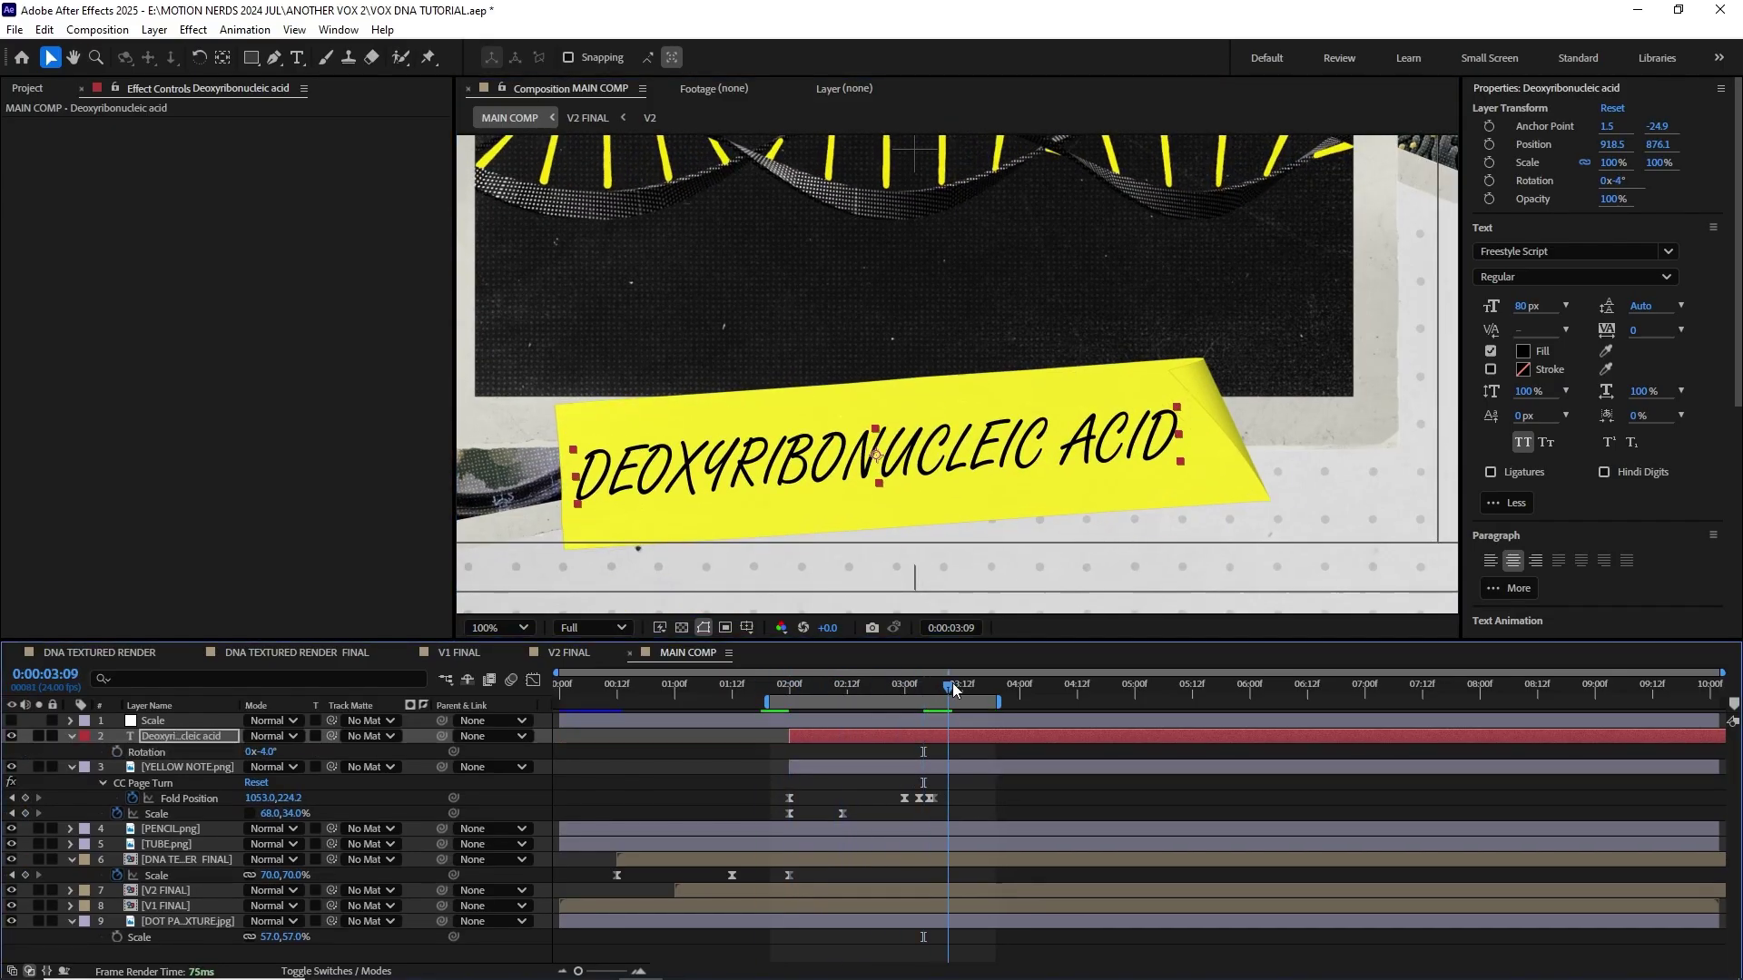
click(189, 737)
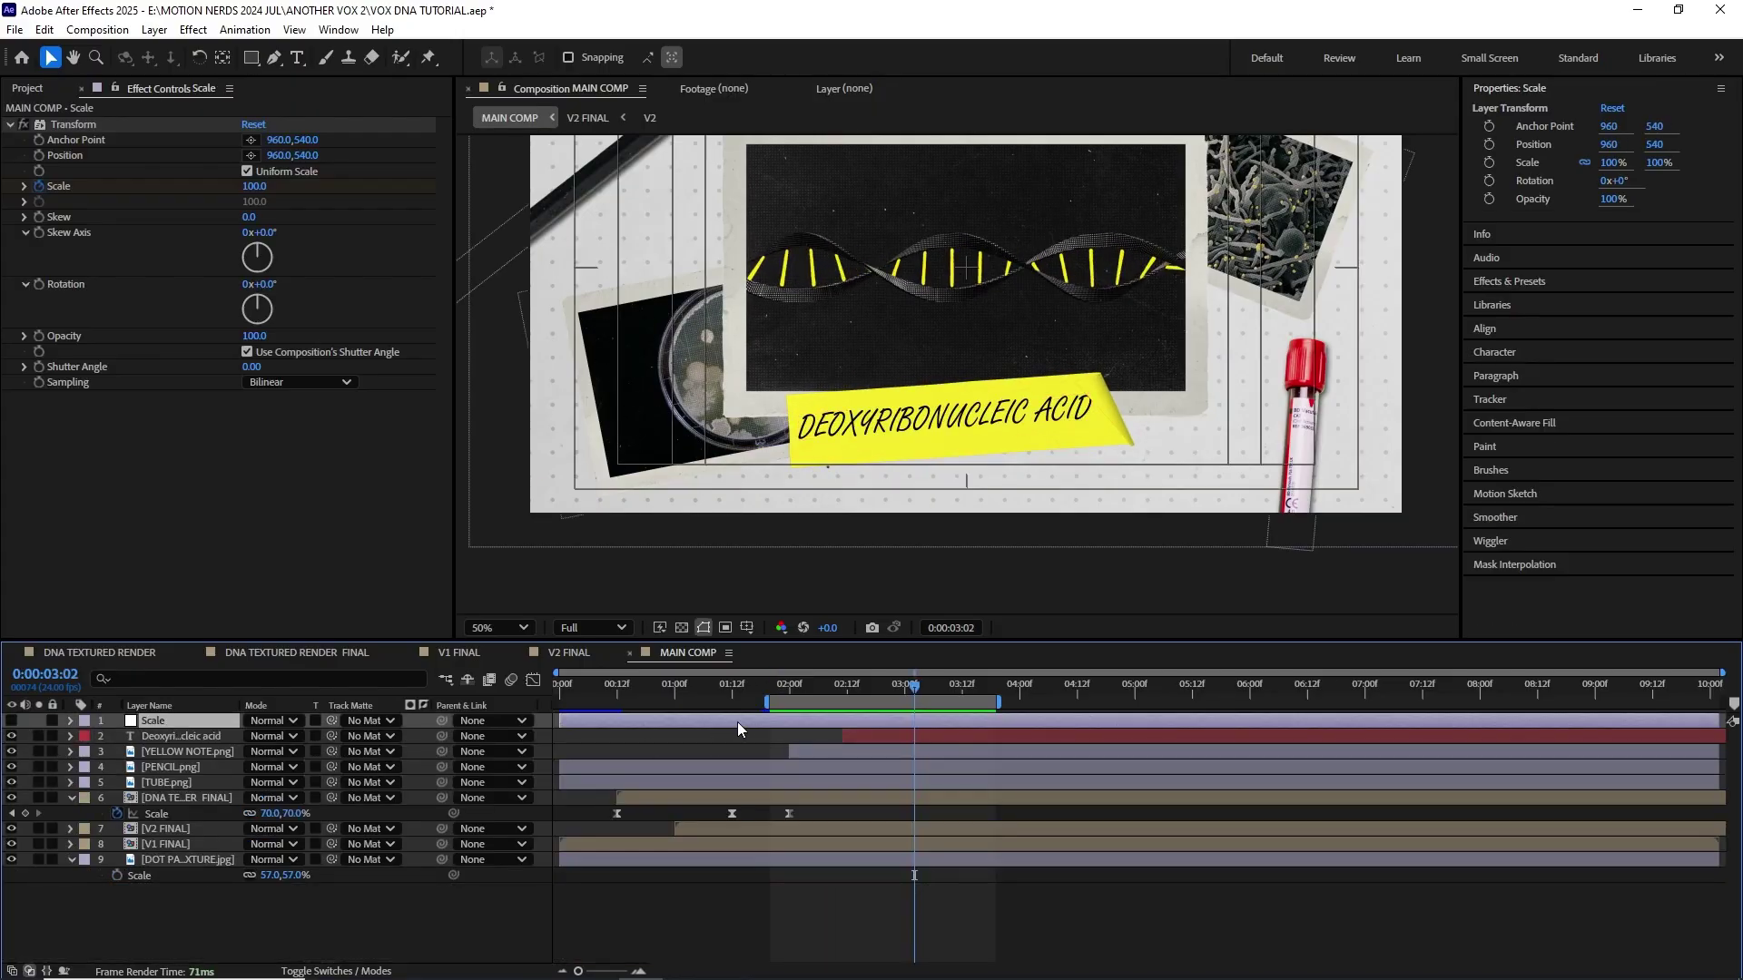
Step: Extend the work area to cover the whole composition
double_click(636, 703)
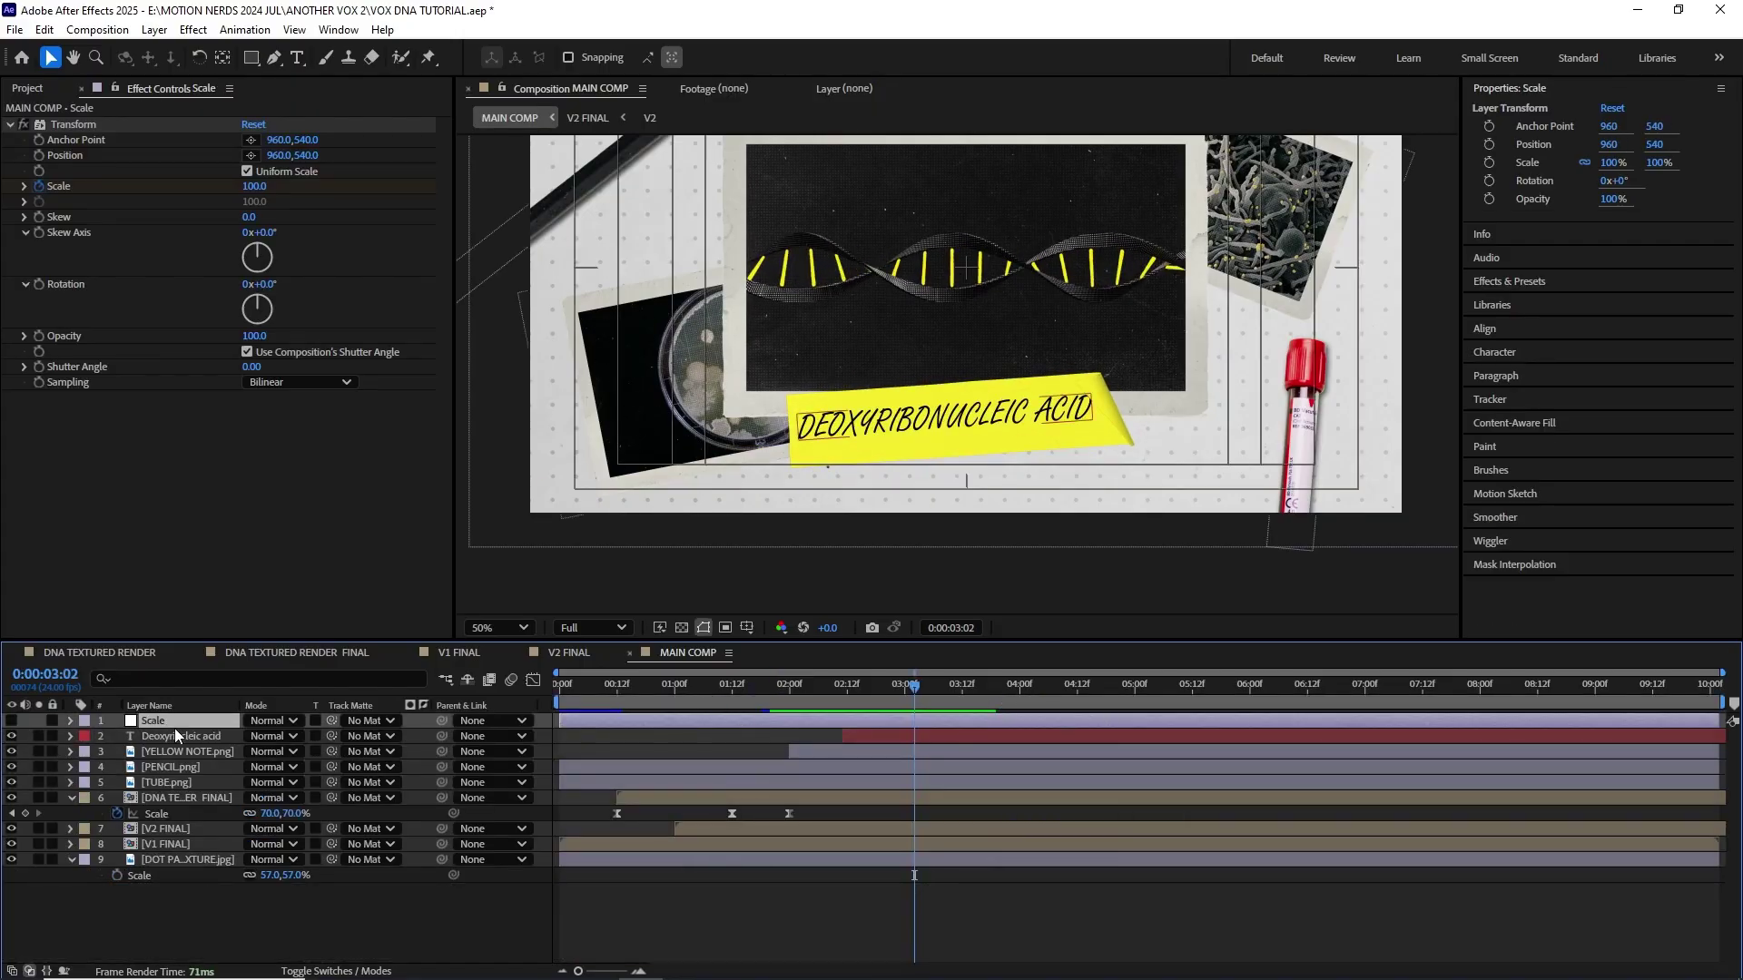
click(17, 720)
key(h)
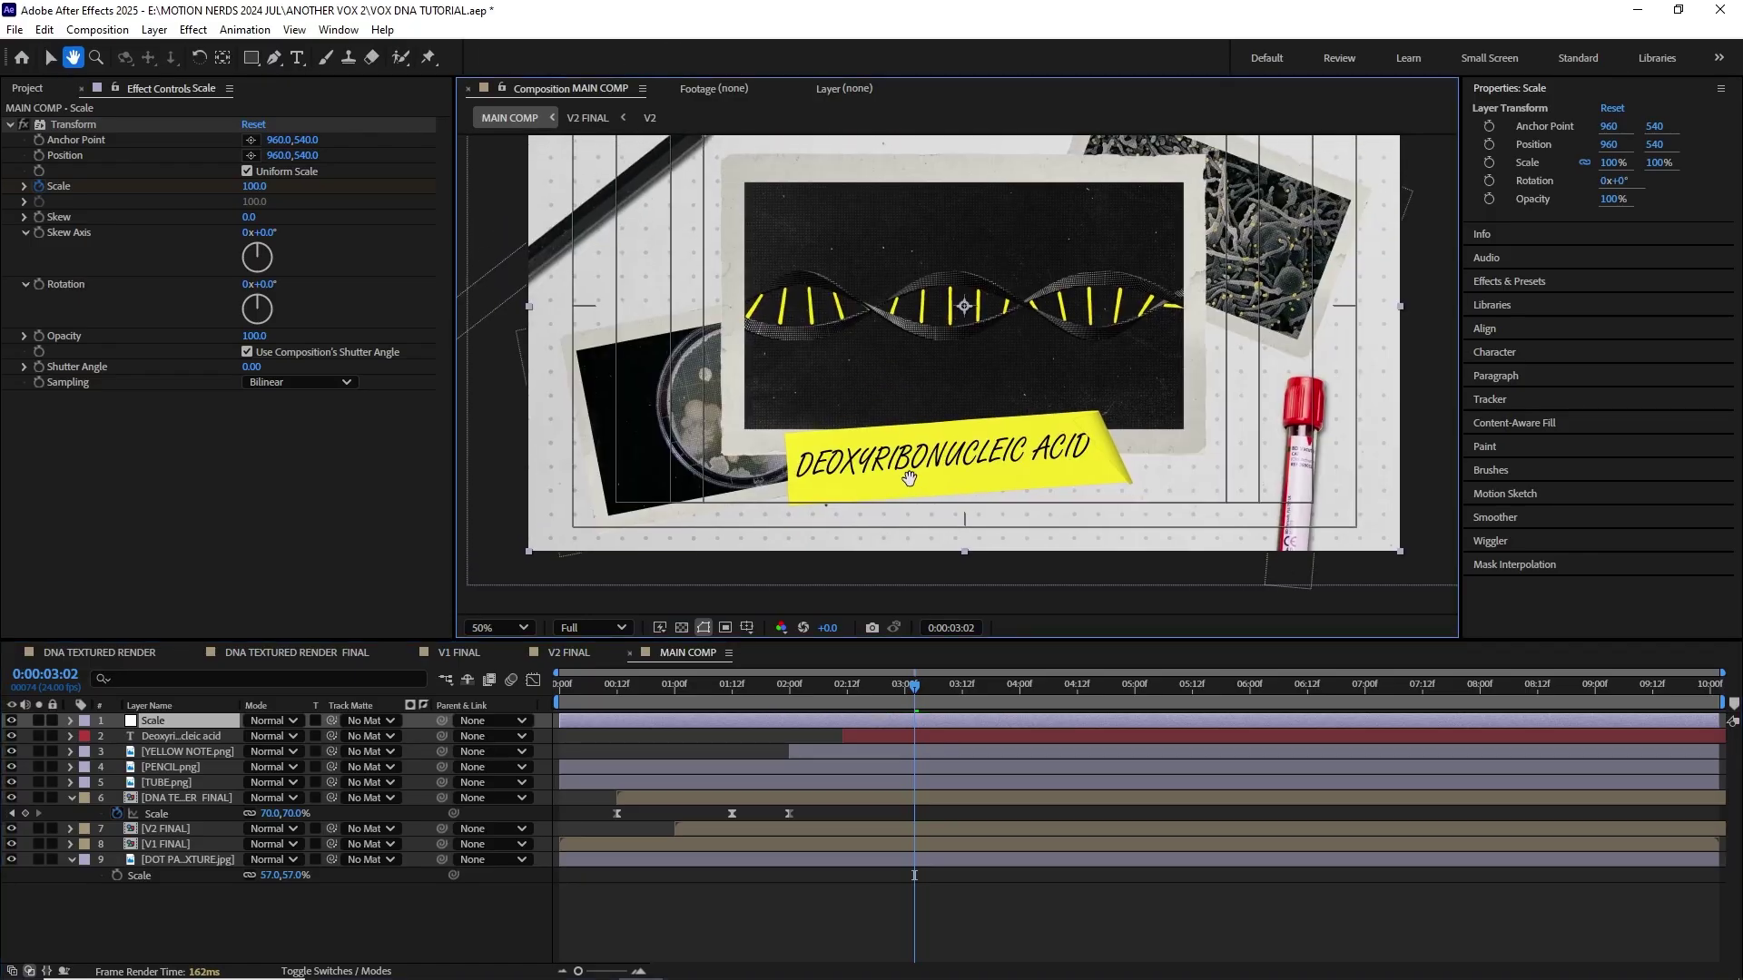
Step: Add an adjustment layer named Blue and apply Fast Box Blur to it
click(154, 28)
click(463, 170)
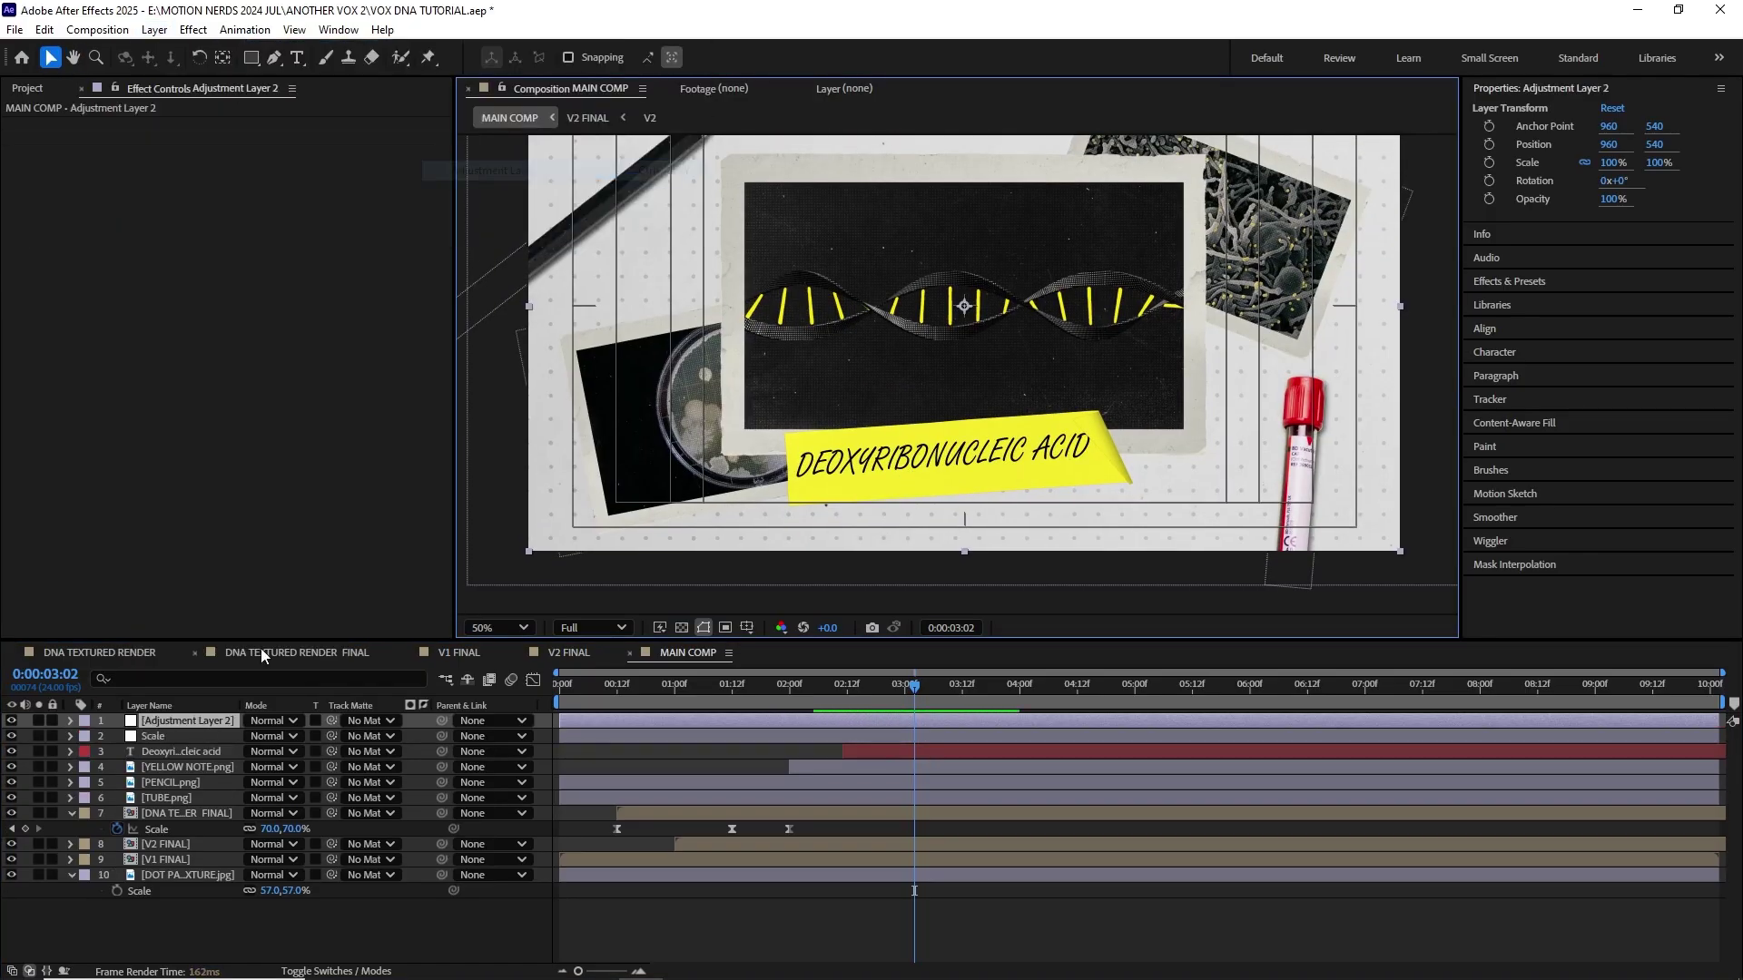
right_click(190, 720)
click(248, 665)
text(Blue)
key(Return)
click(192, 29)
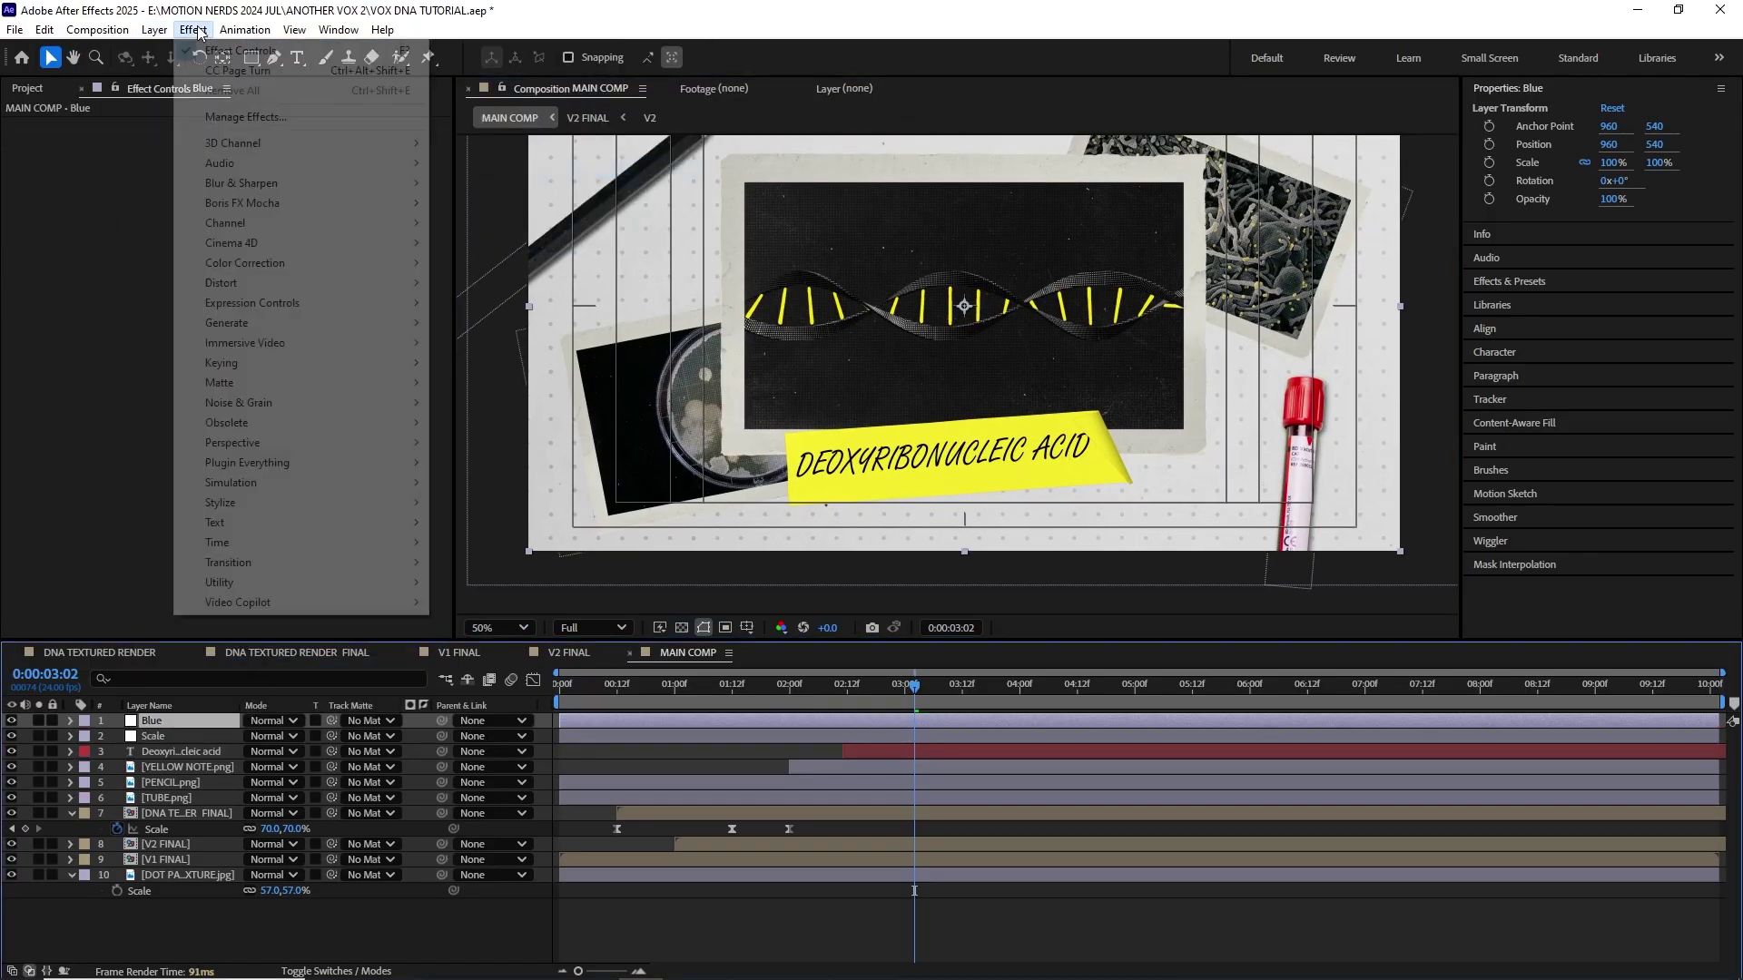
click(242, 182)
click(519, 253)
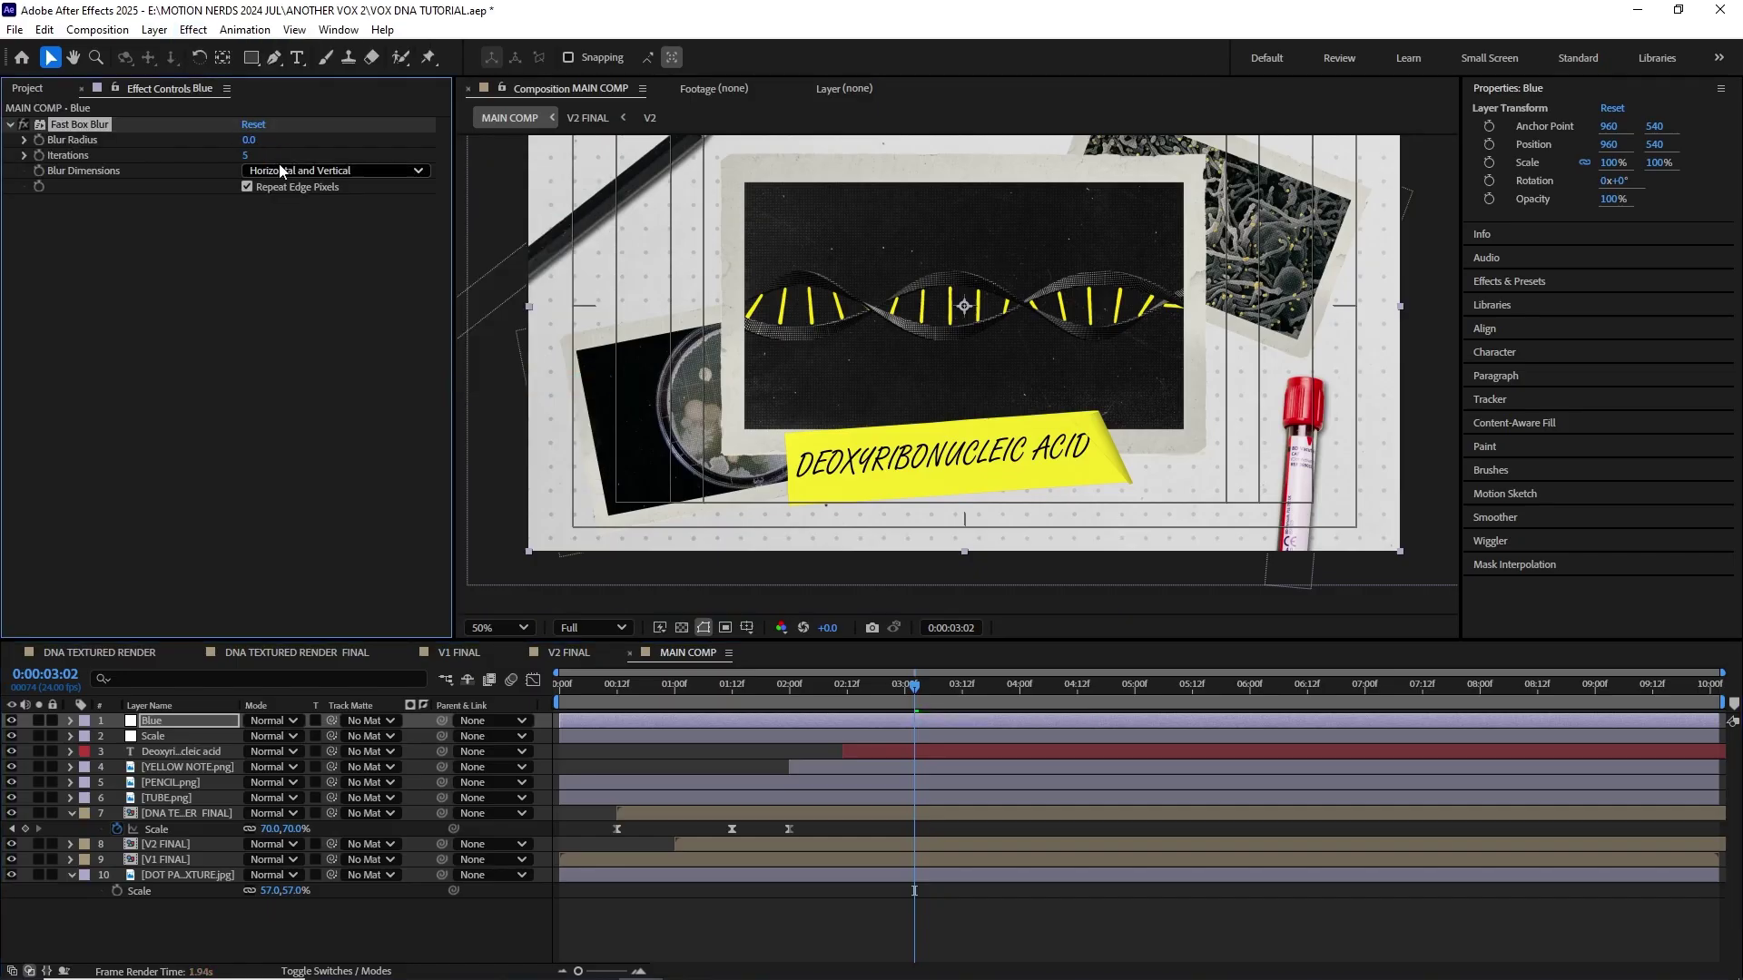
Step: Keyframe Blur Radius from 37 down to 0 at the start
mouse_move(619, 683)
mouse_down()
mouse_move(671, 687)
mouse_move(558, 686)
mouse_up()
click(151, 720)
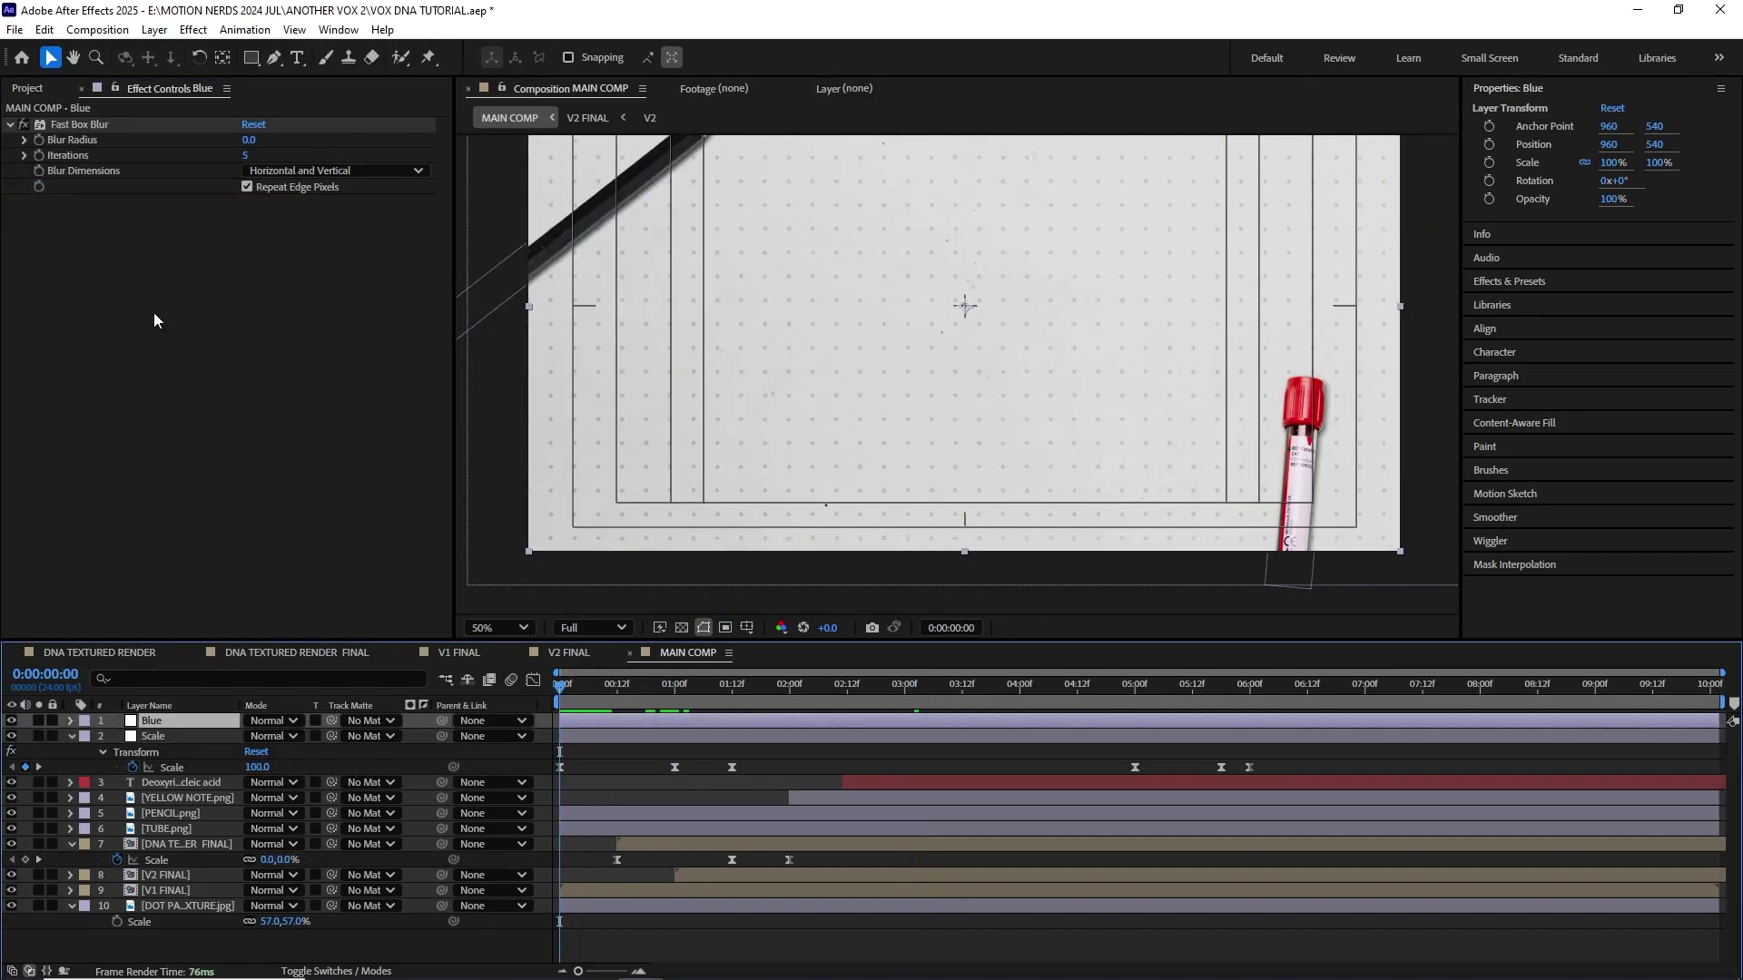
click(41, 139)
click(674, 683)
click(249, 139)
text(4)
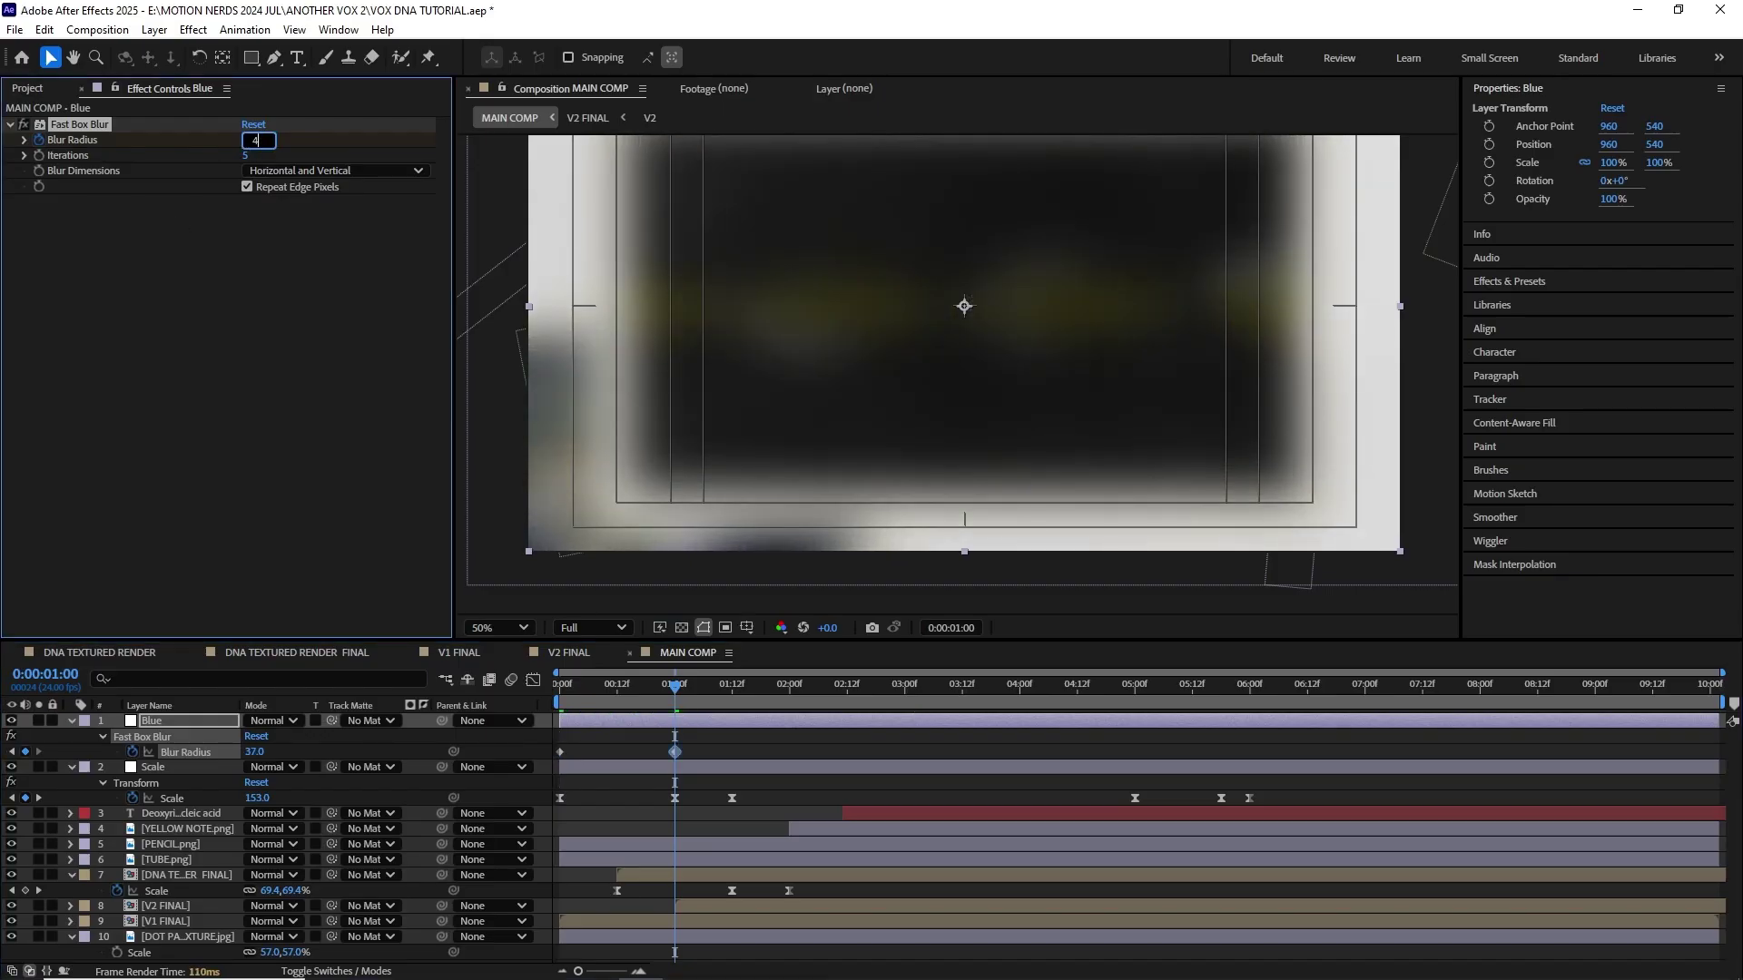
click(731, 683)
click(248, 139)
text(0)
key(Return)
Step: Keyframe Blur Radius 0, 40, 0 between five and six seconds, then preview
click(1135, 684)
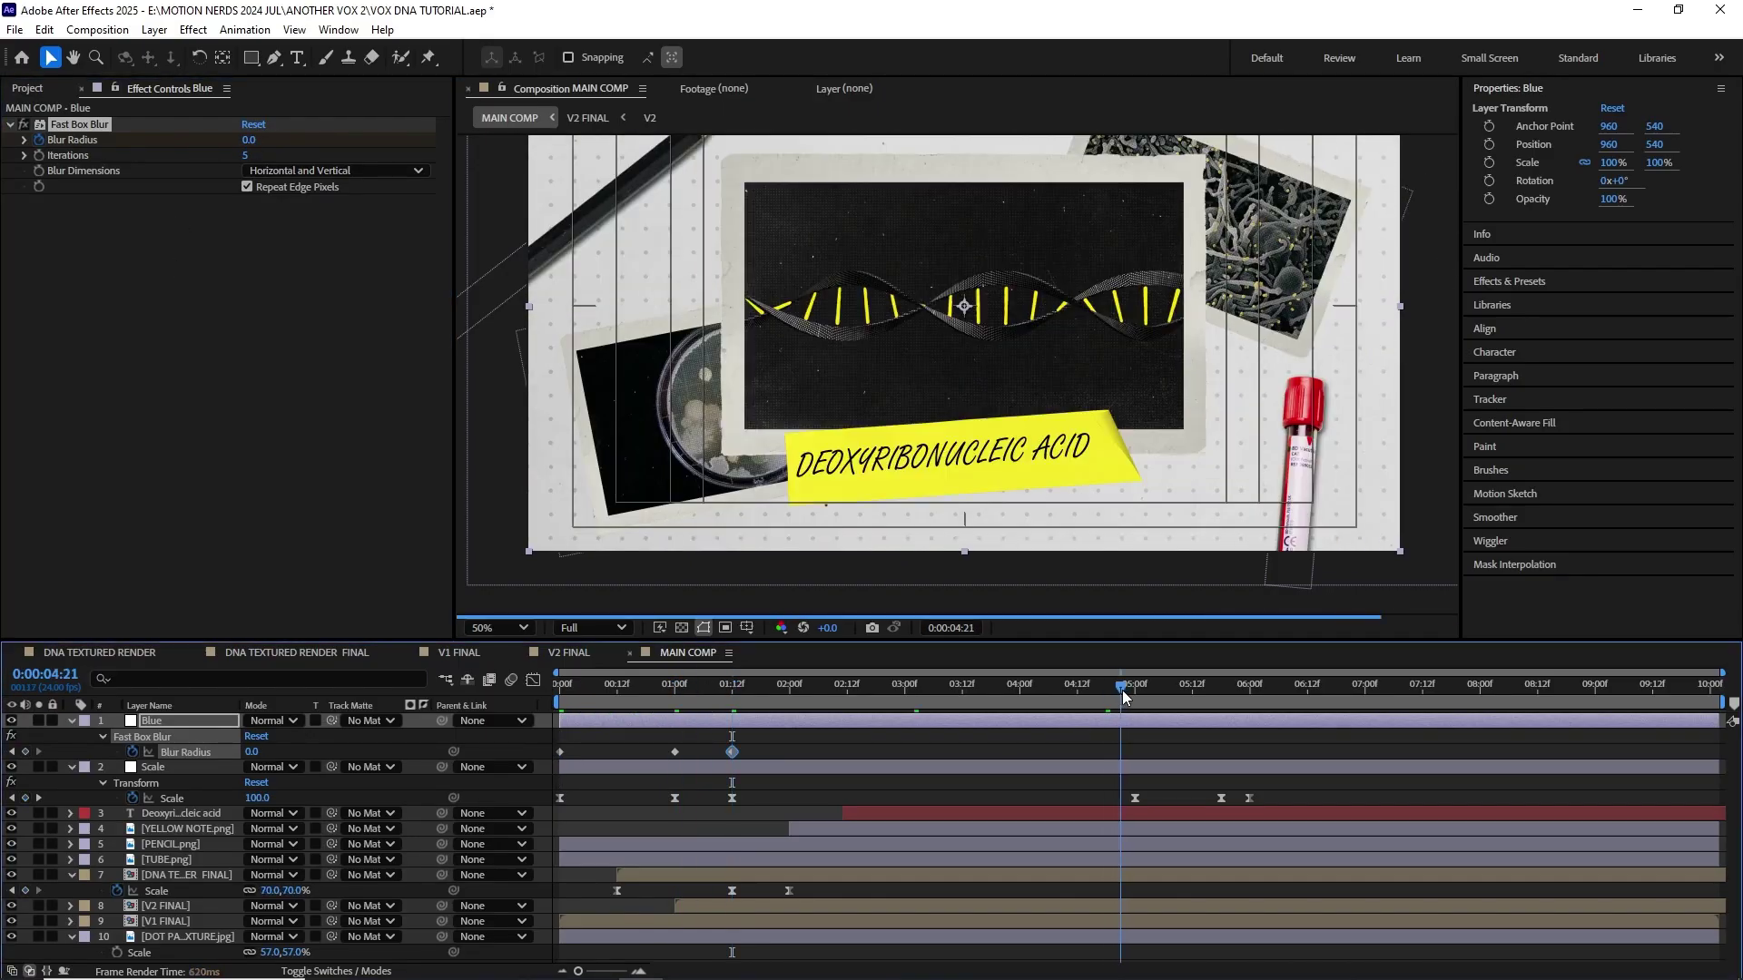
click(25, 753)
click(1221, 684)
click(253, 752)
text(40)
key(Return)
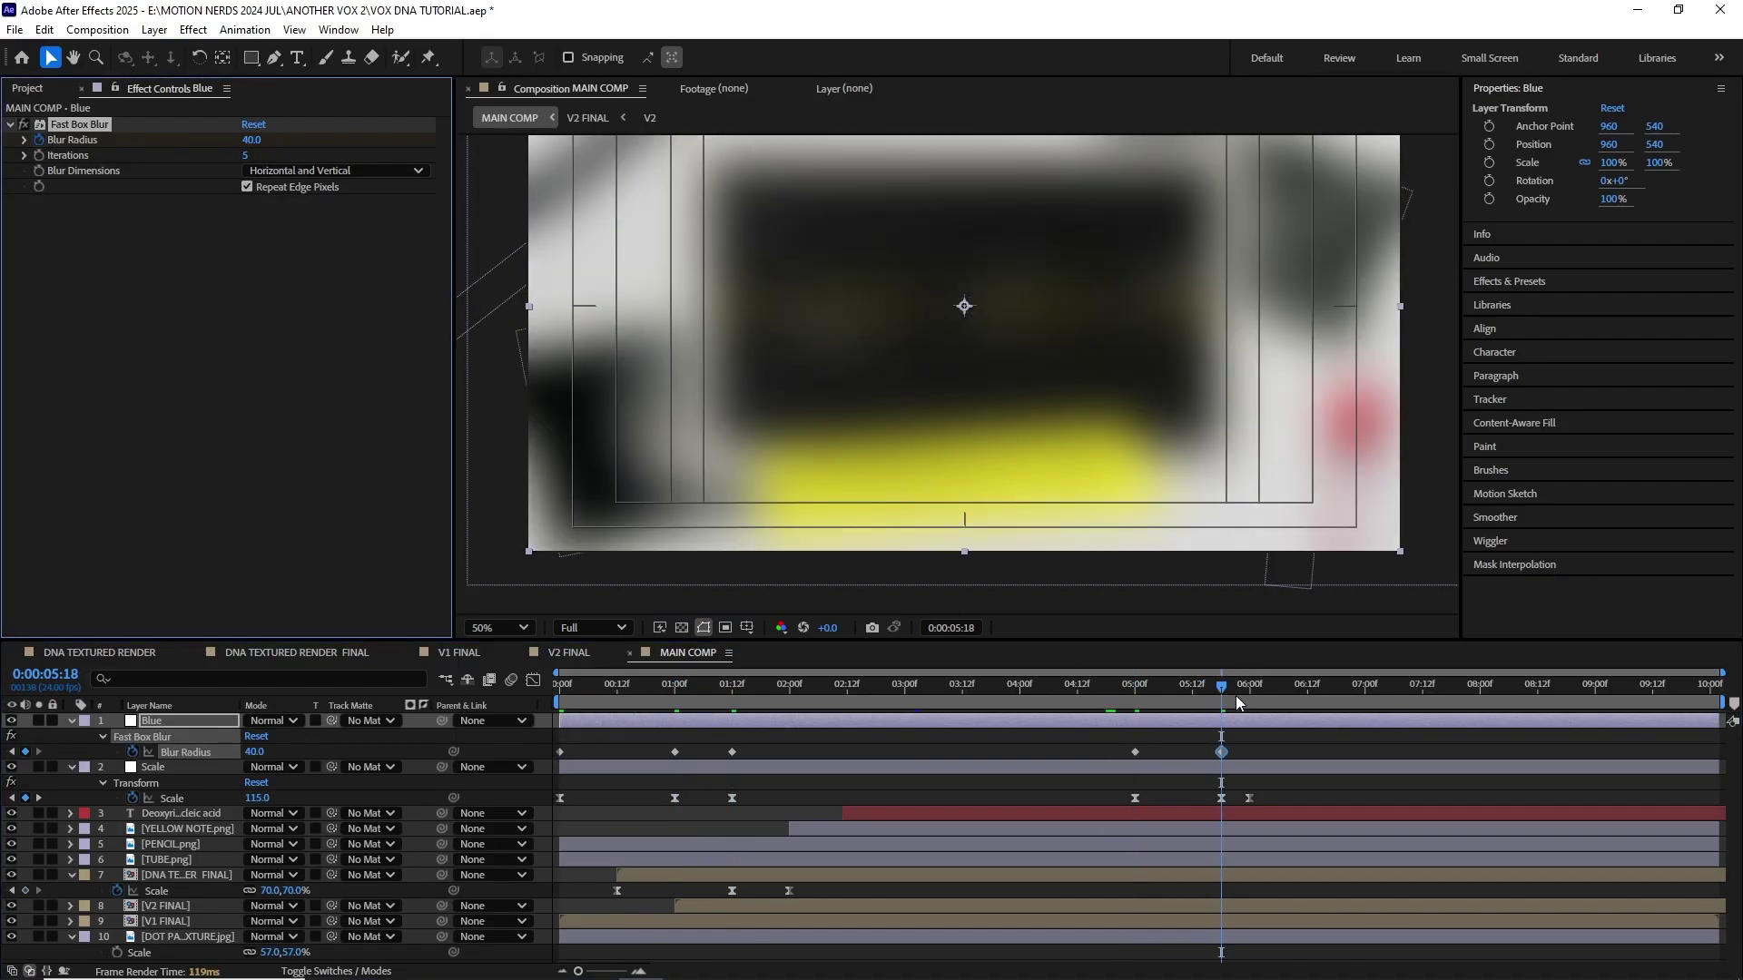
click(1250, 684)
text(0)
key(Return)
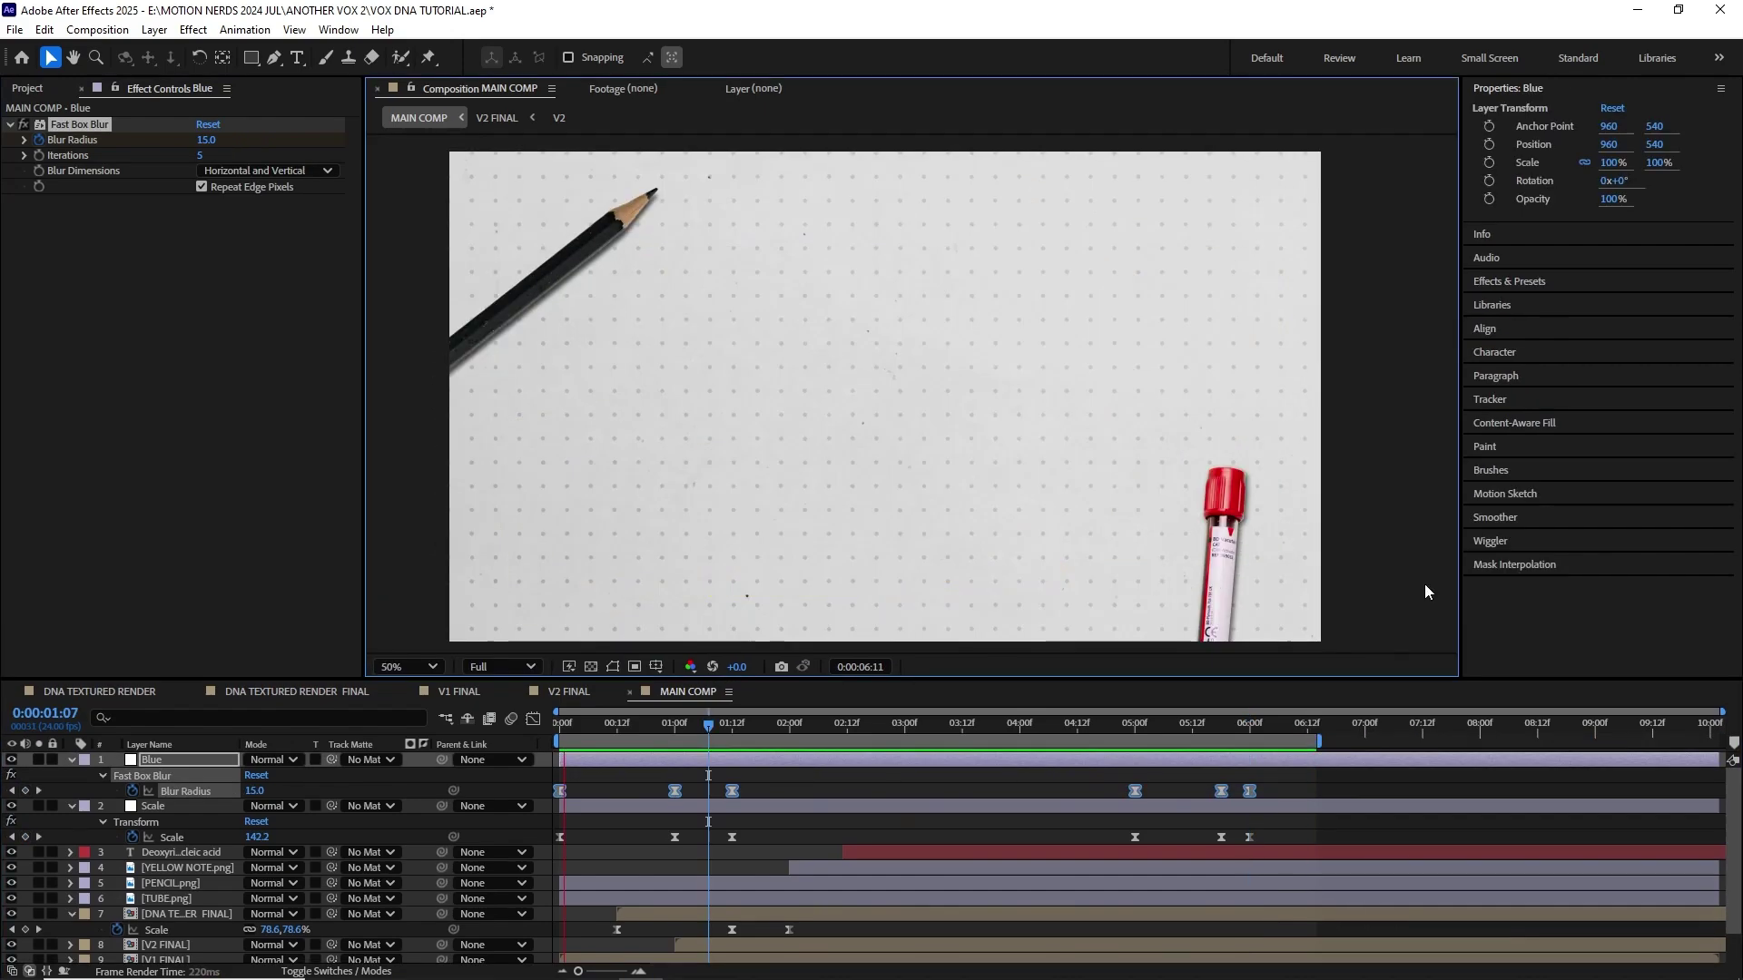
key(space)
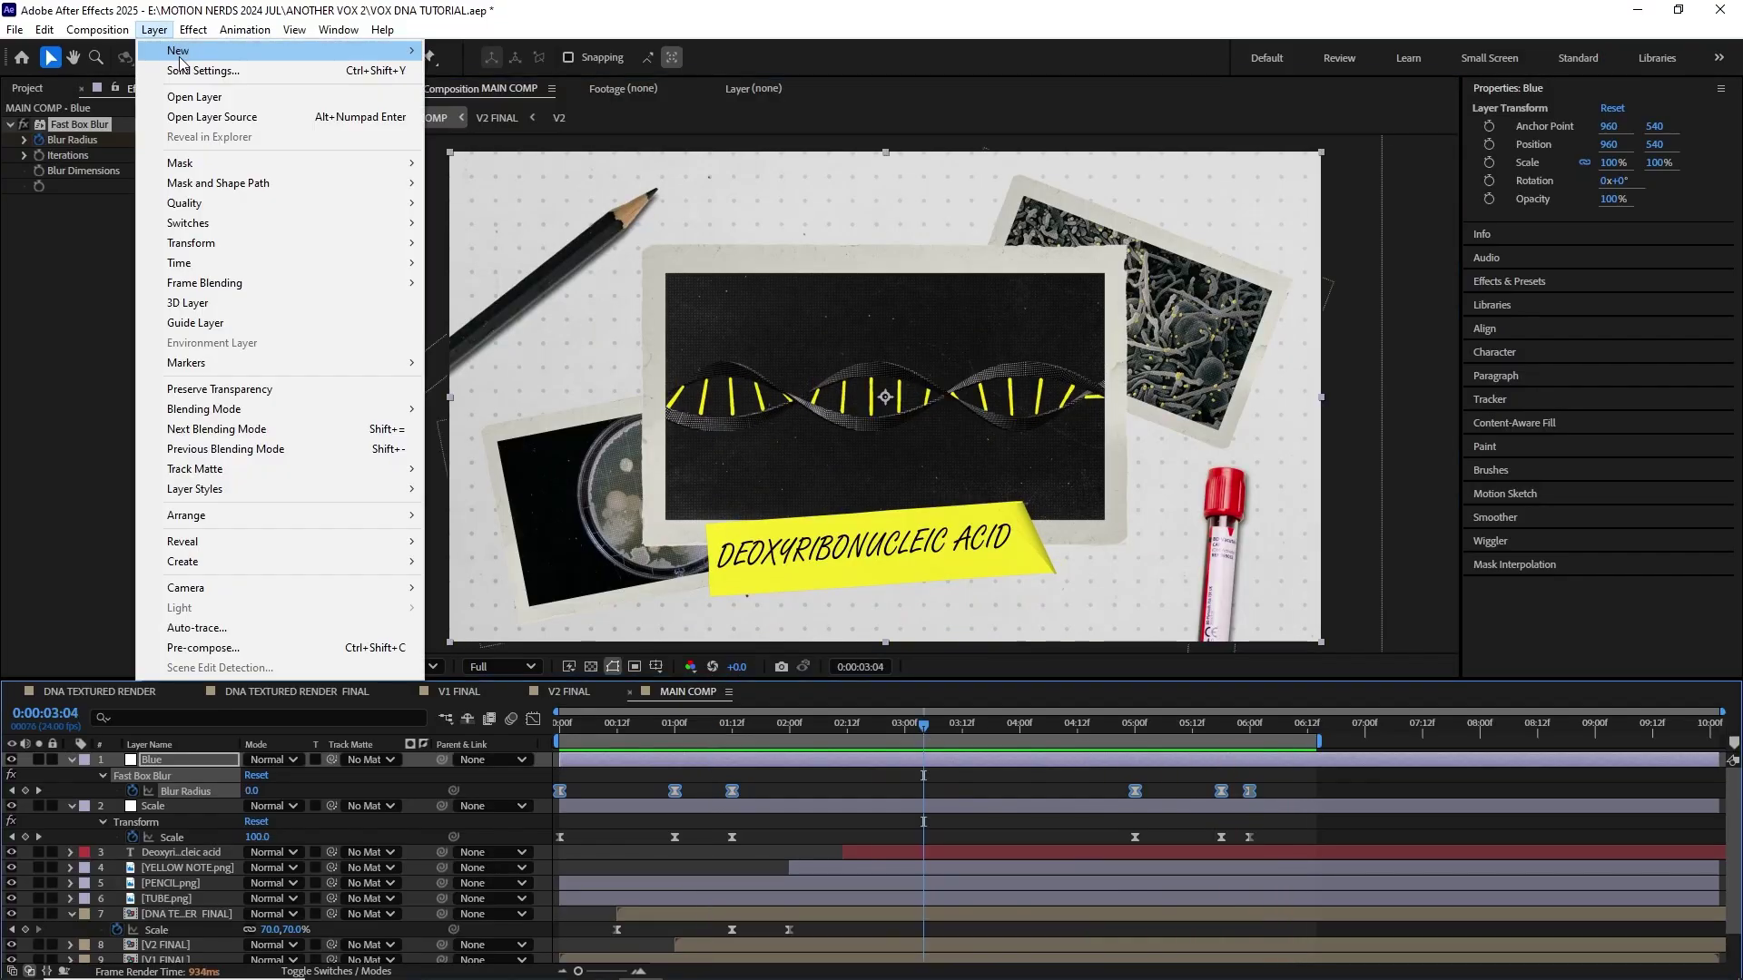
Step: Create a black solid named Vignette and give it an elliptical mask
click(857, 630)
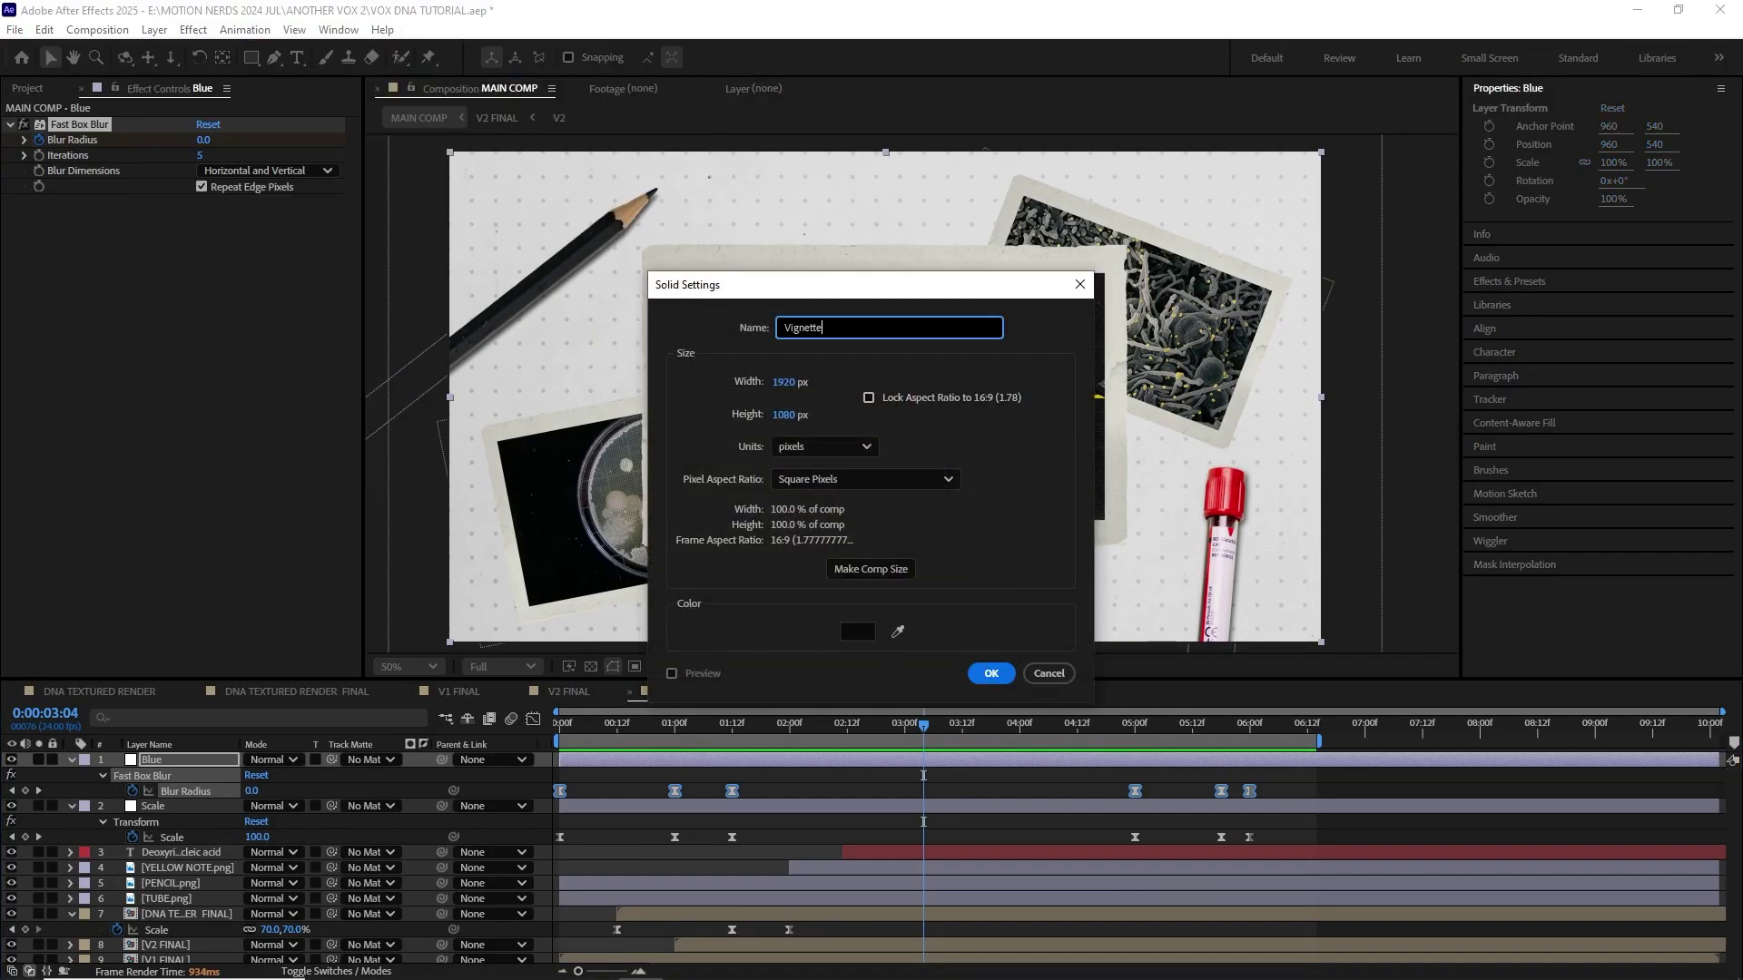
click(993, 674)
click(250, 57)
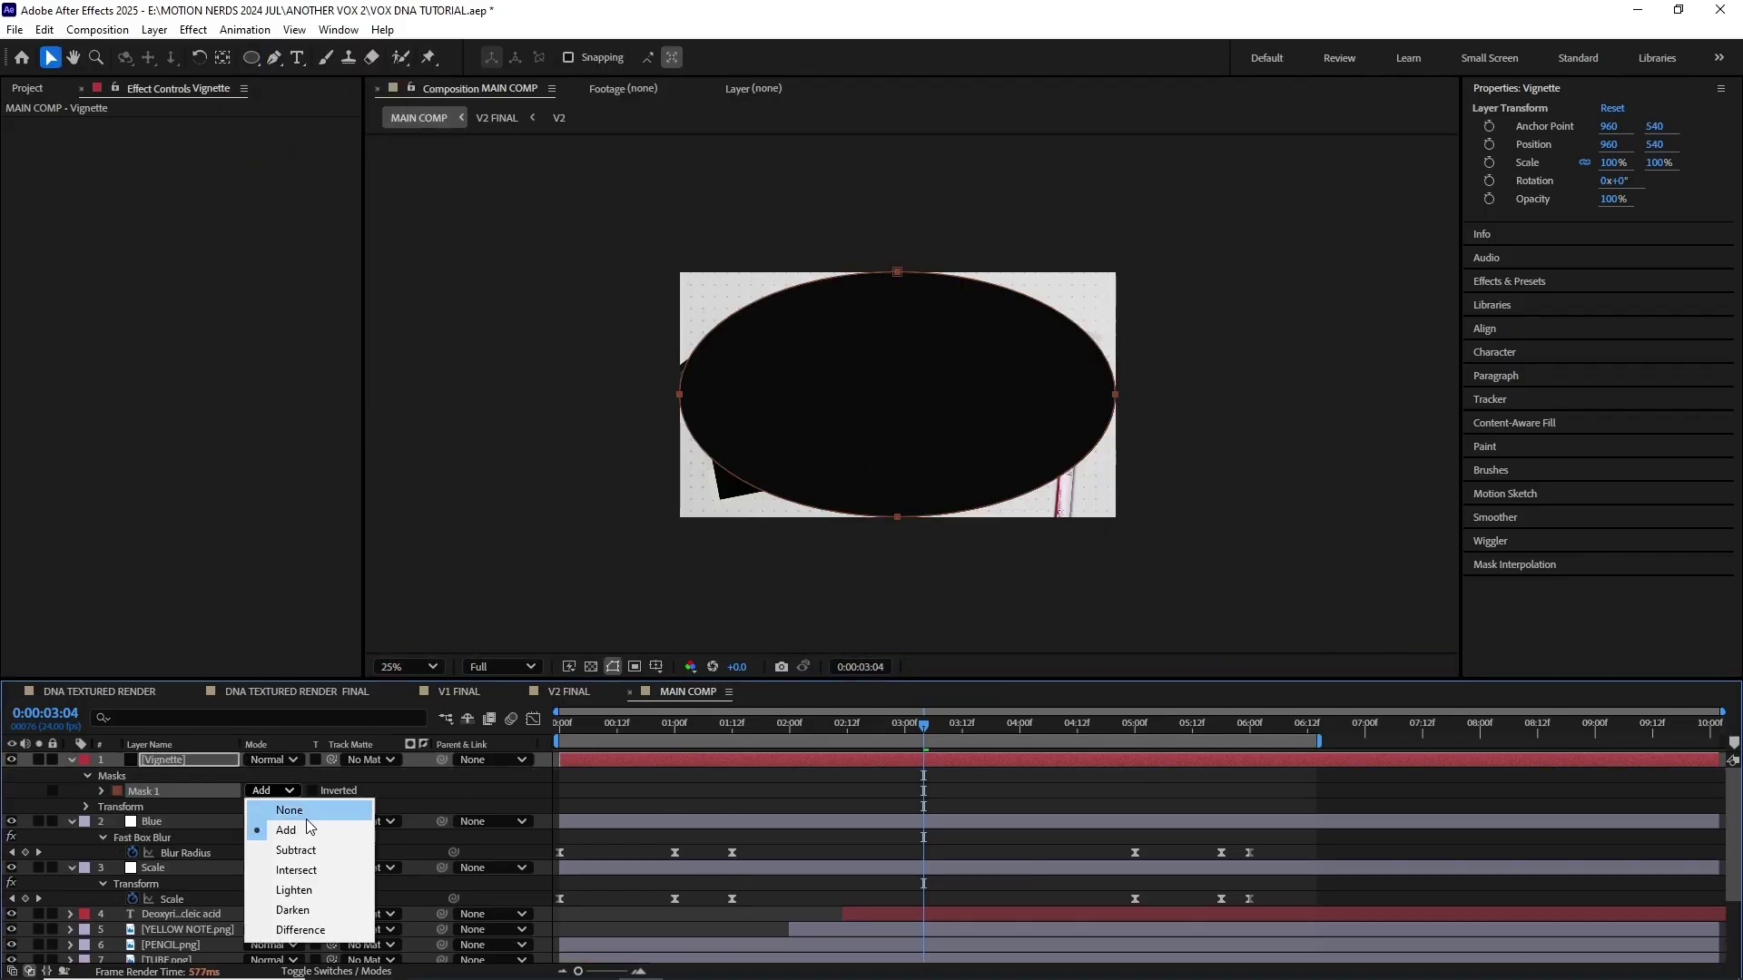
scroll(895, 340, up, 1)
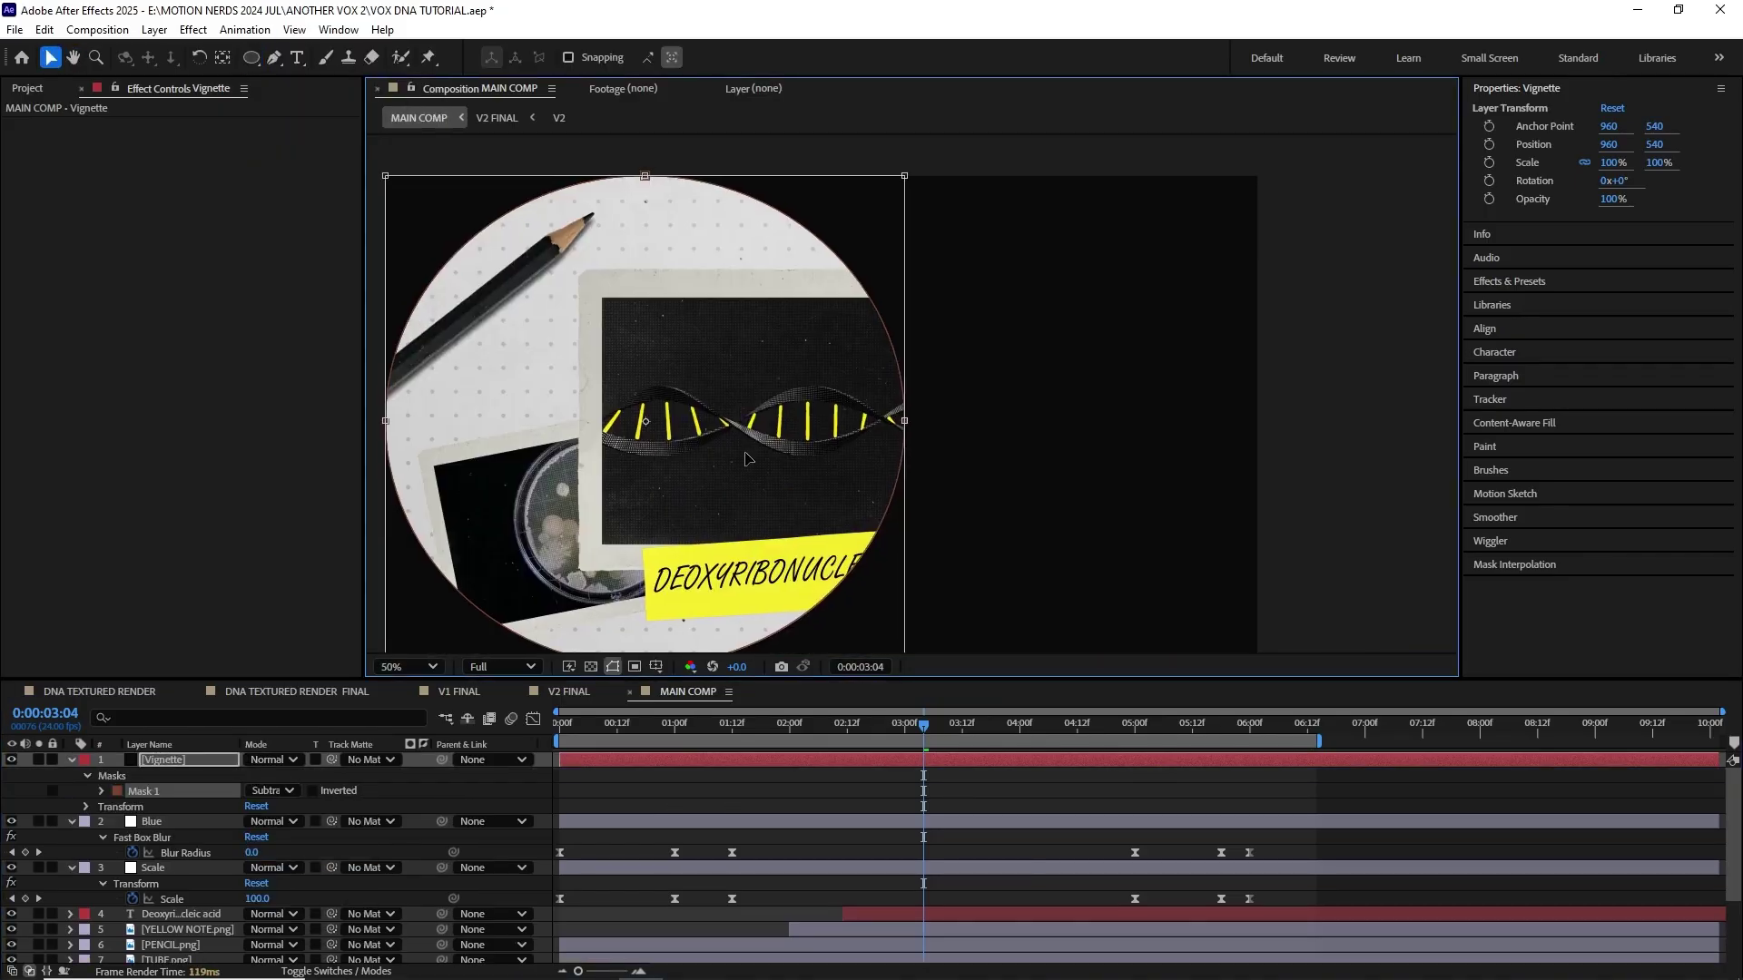
click(119, 790)
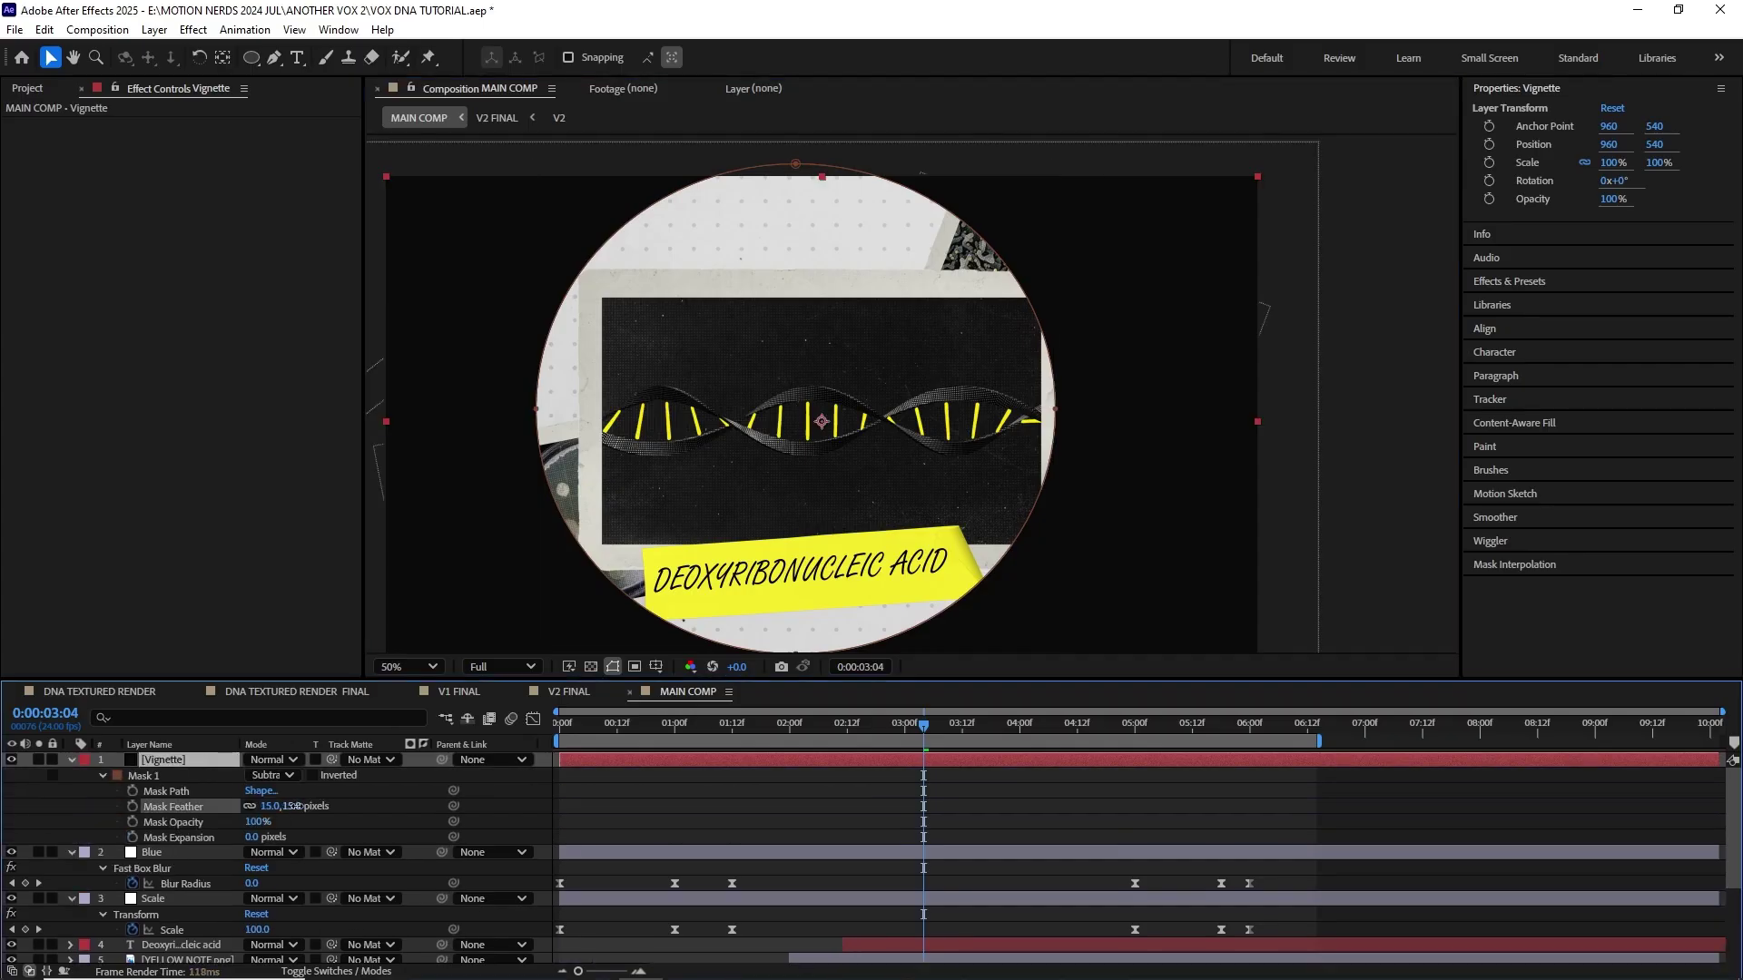
Step: Feather the Vignette mask, set opacity to 63% and enlarge the mask
drag(266, 806, 475, 798)
key(t)
drag(259, 776, 233, 777)
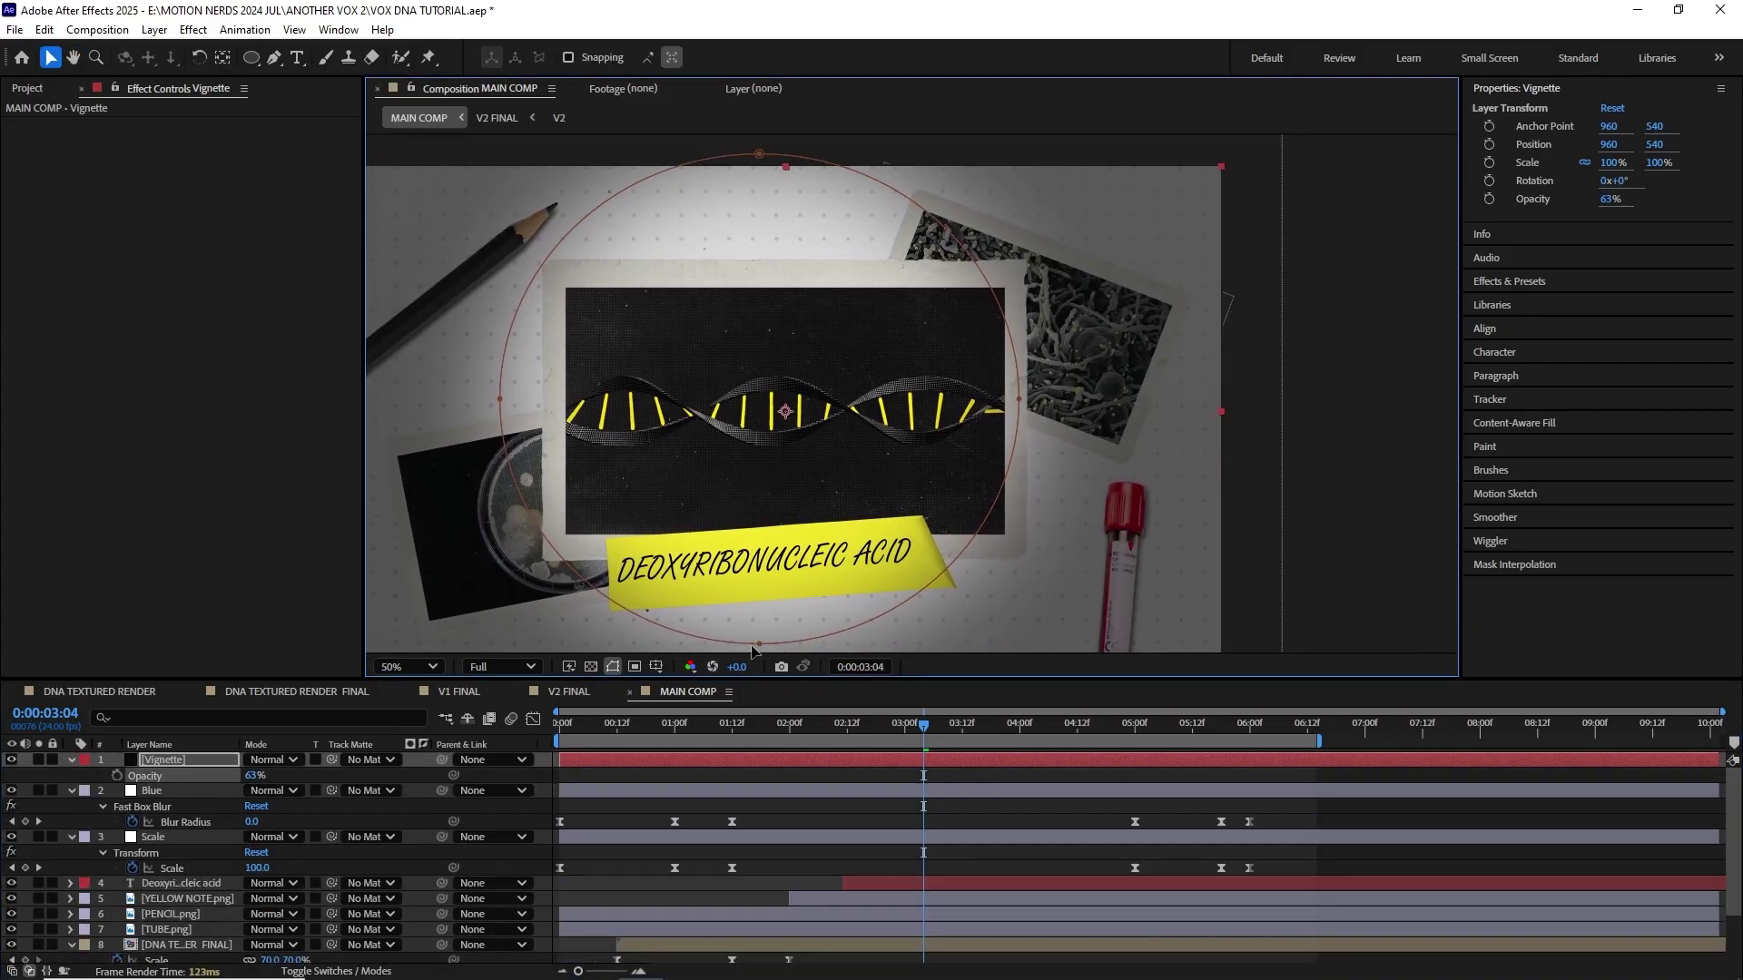
scroll(818, 408, down, 1)
drag(946, 510, 1036, 562)
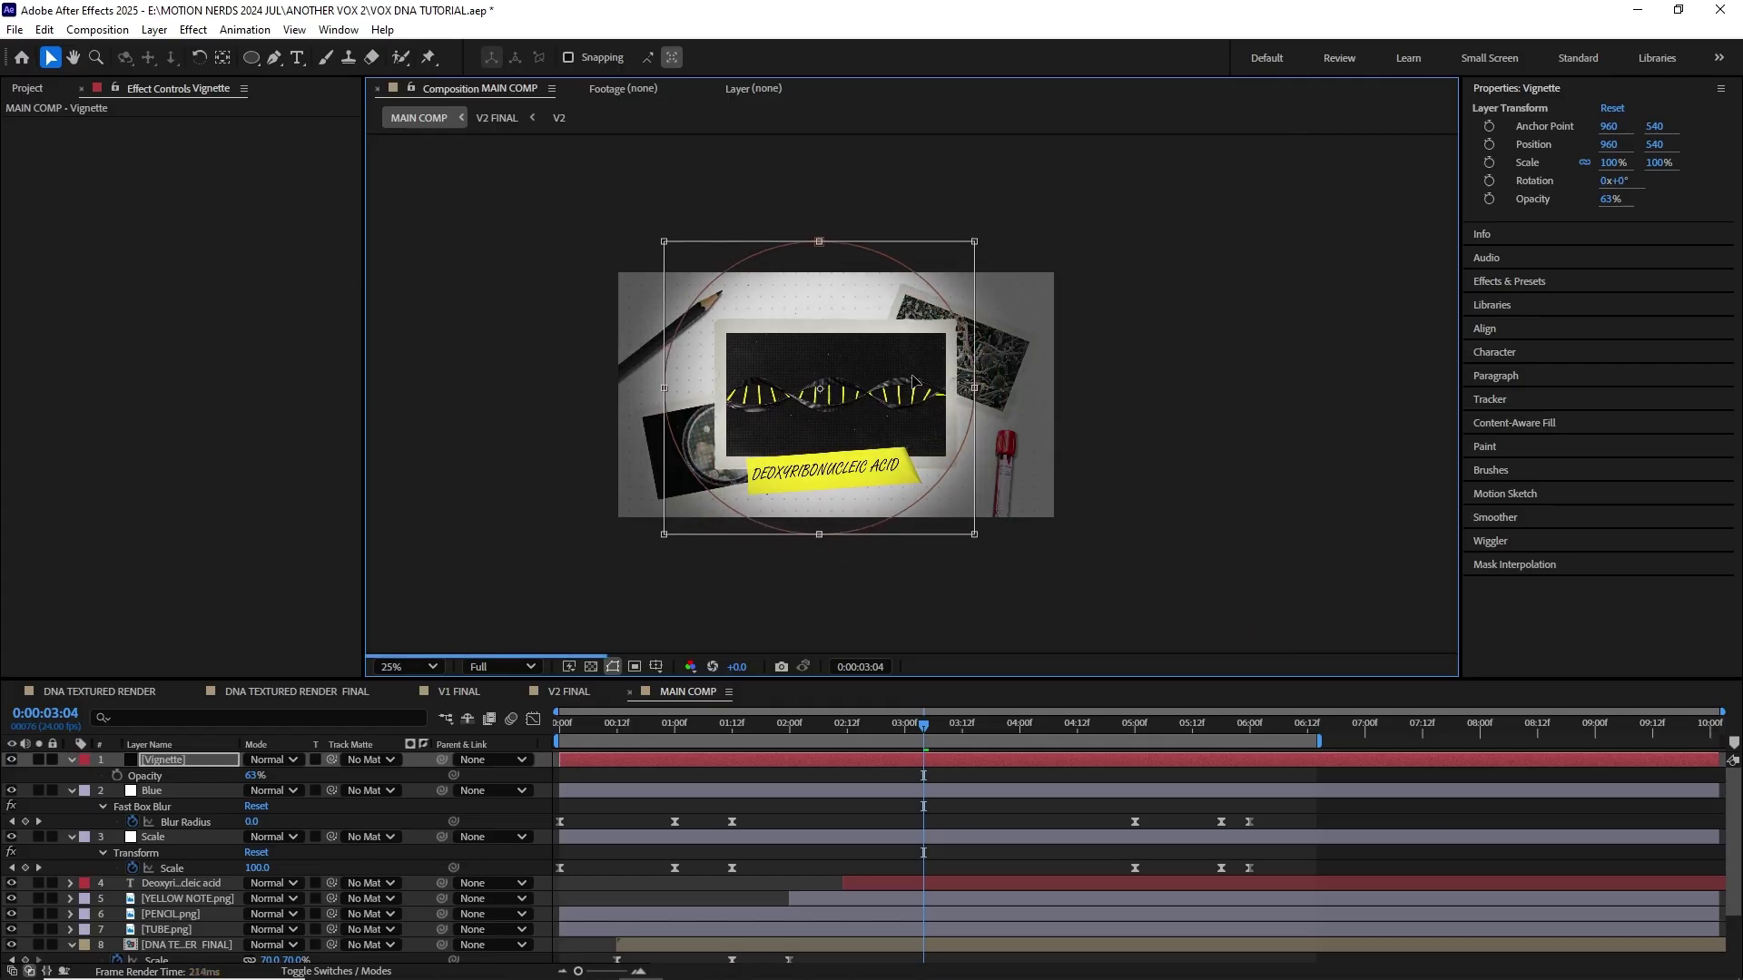
key(ctrl+shift+a)
scroll(817, 409, up, 1)
Step: Copy the DIRT TEXTURE layer from DNA TEXTURED RENDER and paste it into MAIN COMP
click(454, 692)
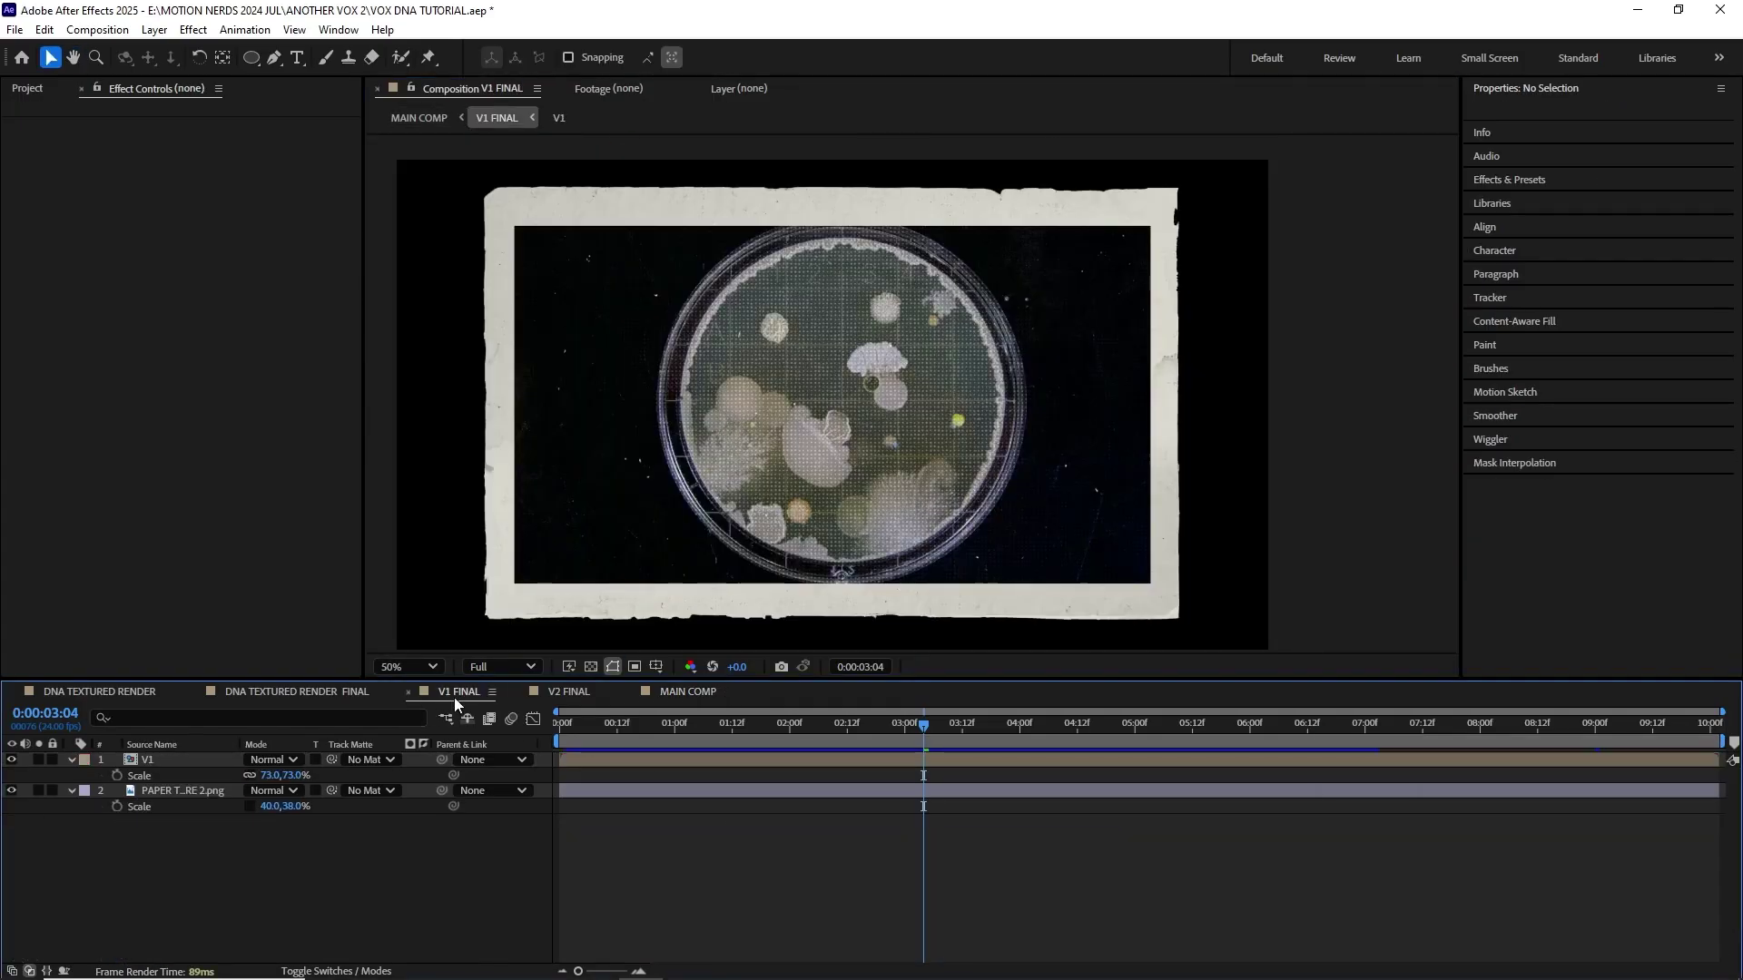
click(301, 691)
click(123, 693)
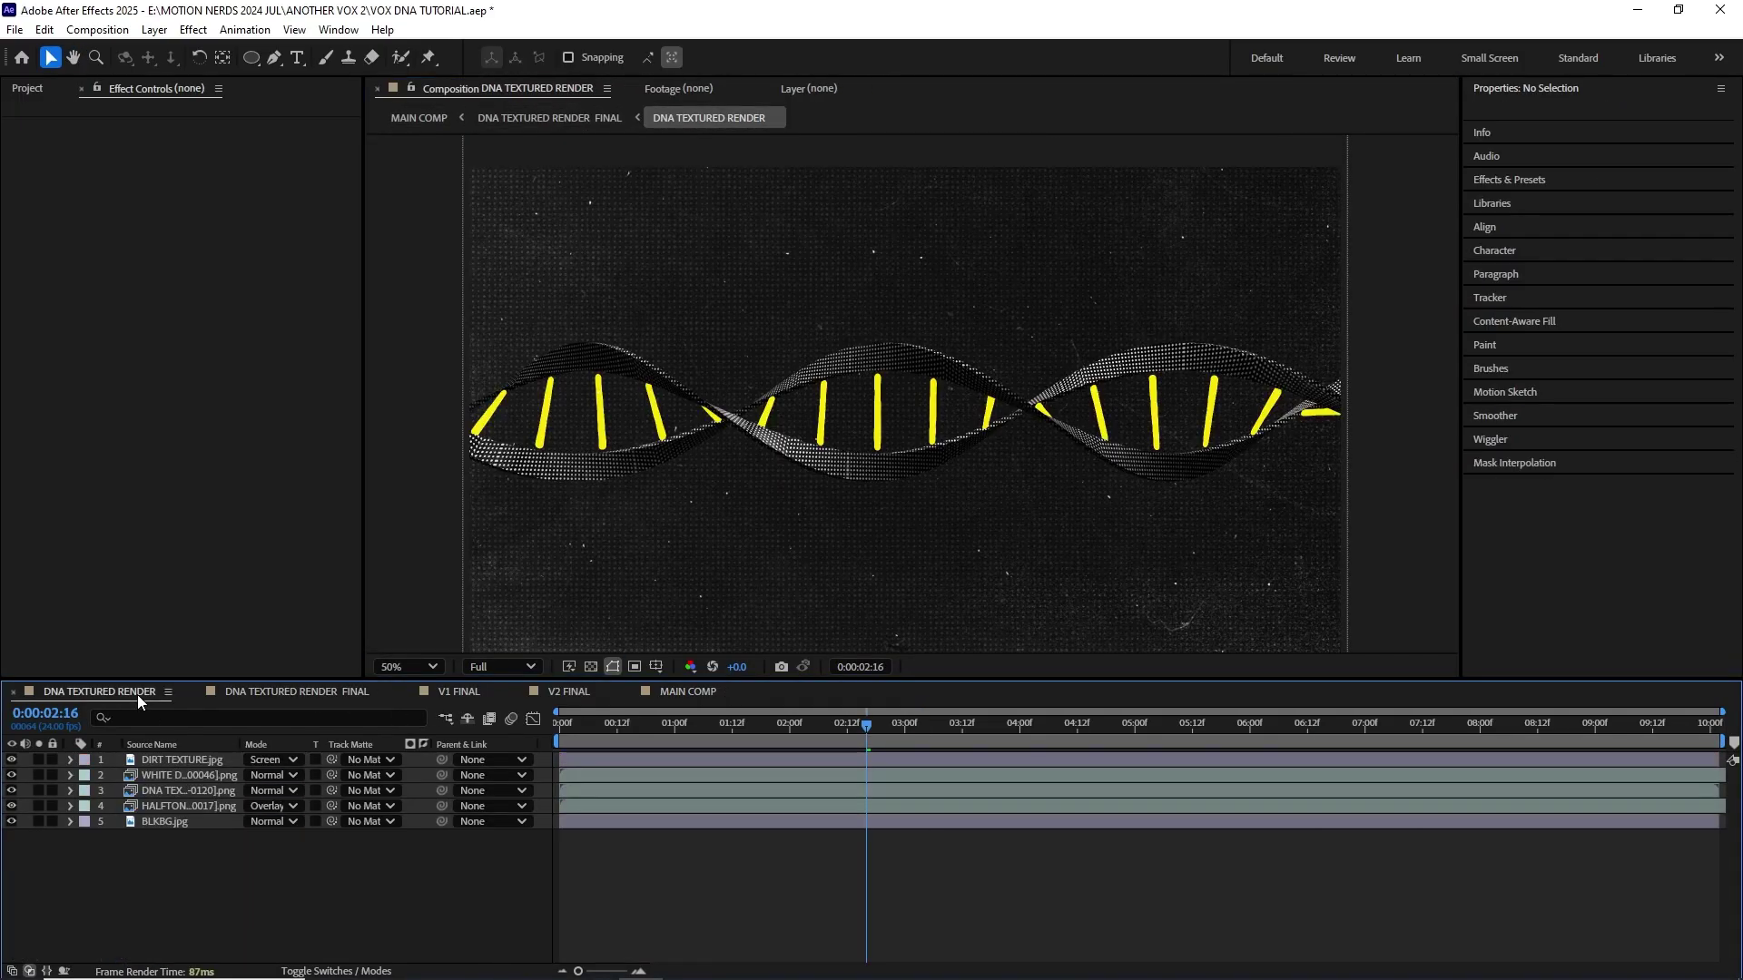
click(184, 760)
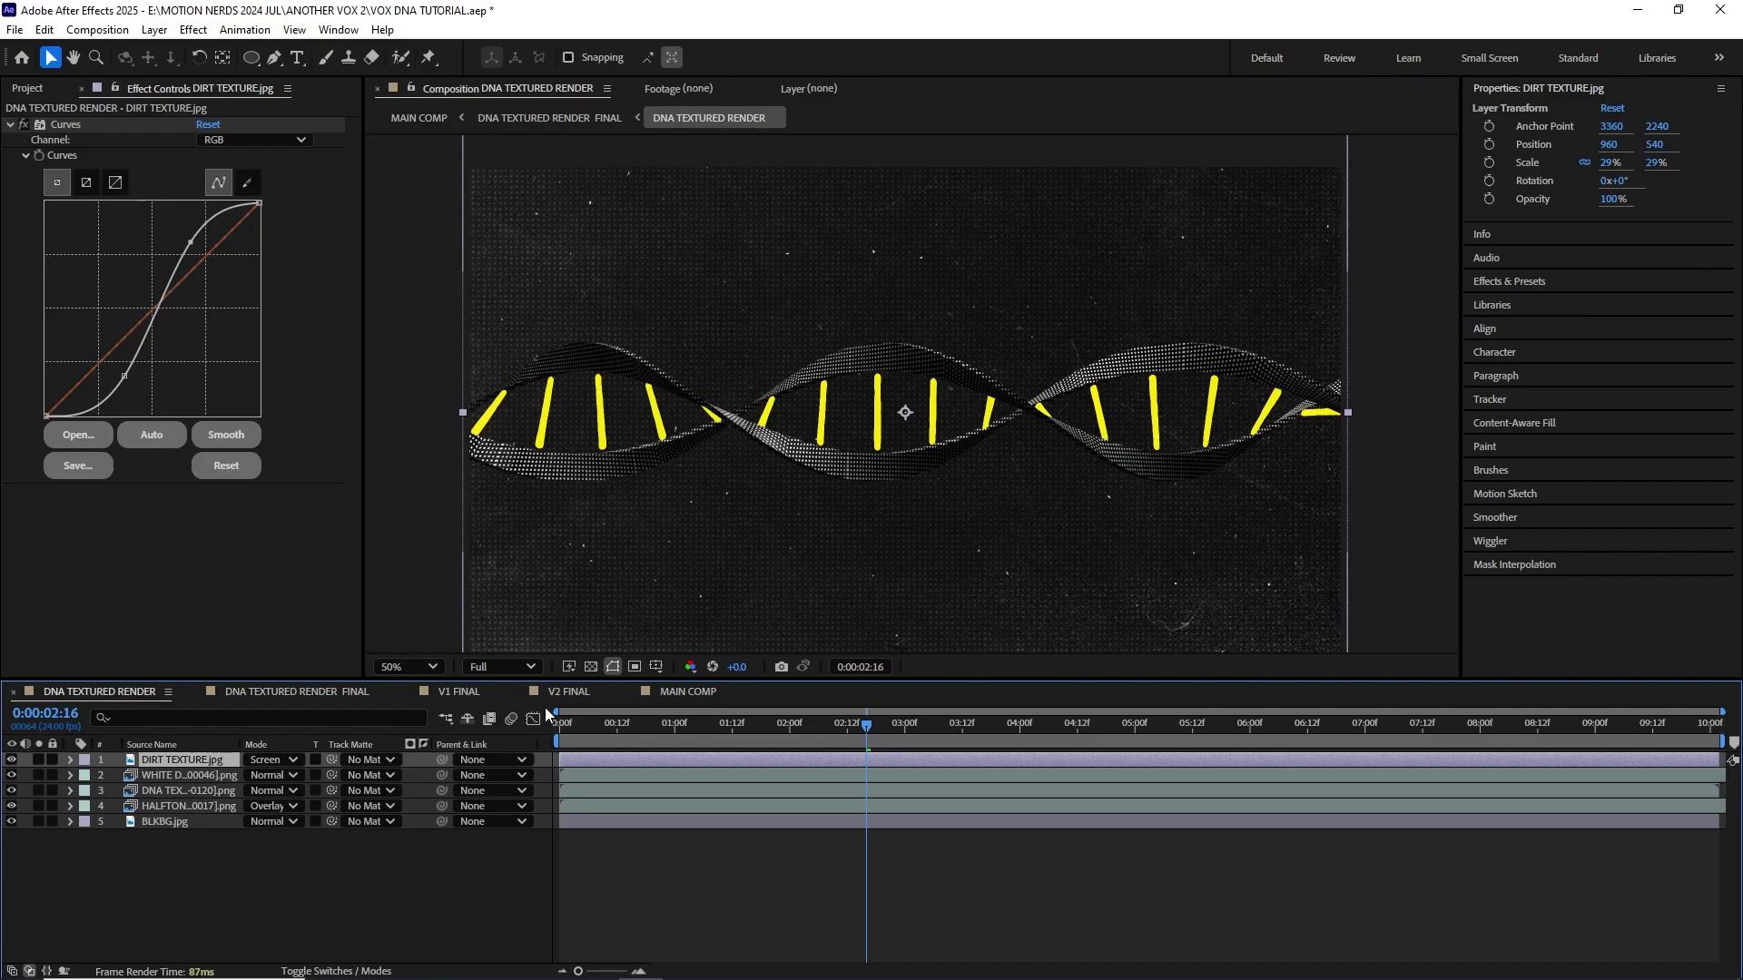
click(687, 691)
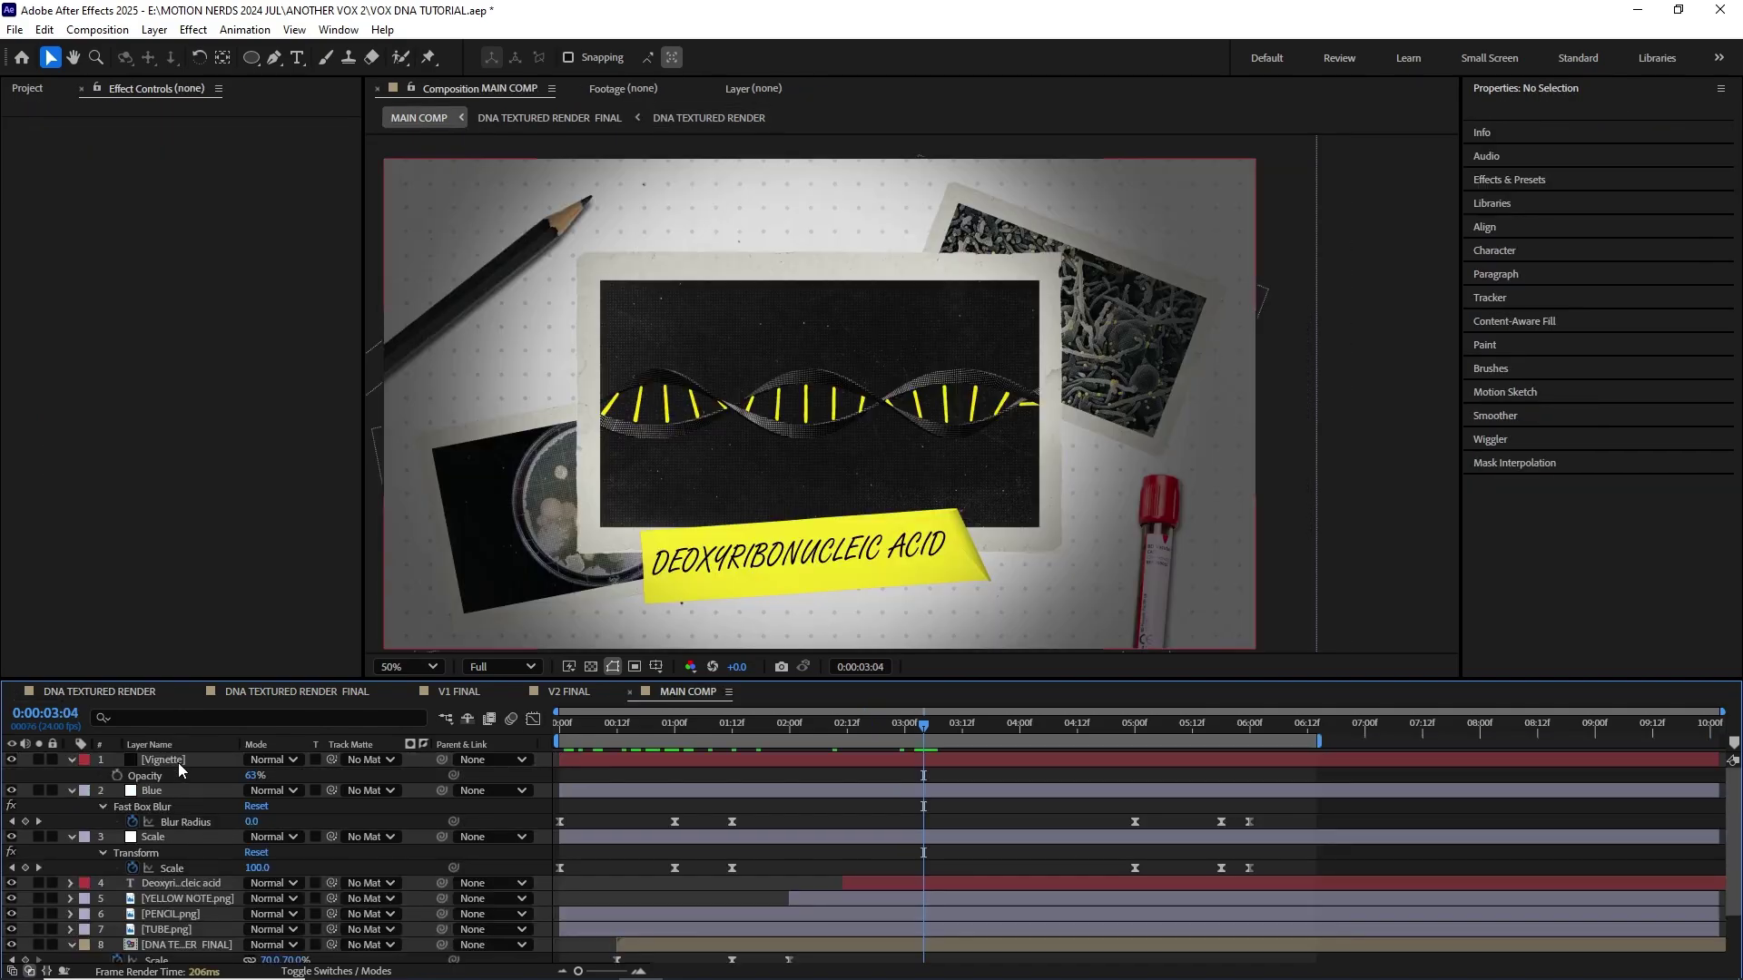
key(ctrl+v)
Step: Compare the collage with and without the dirt texture at blurred and sharp frames
drag(777, 608, 825, 571)
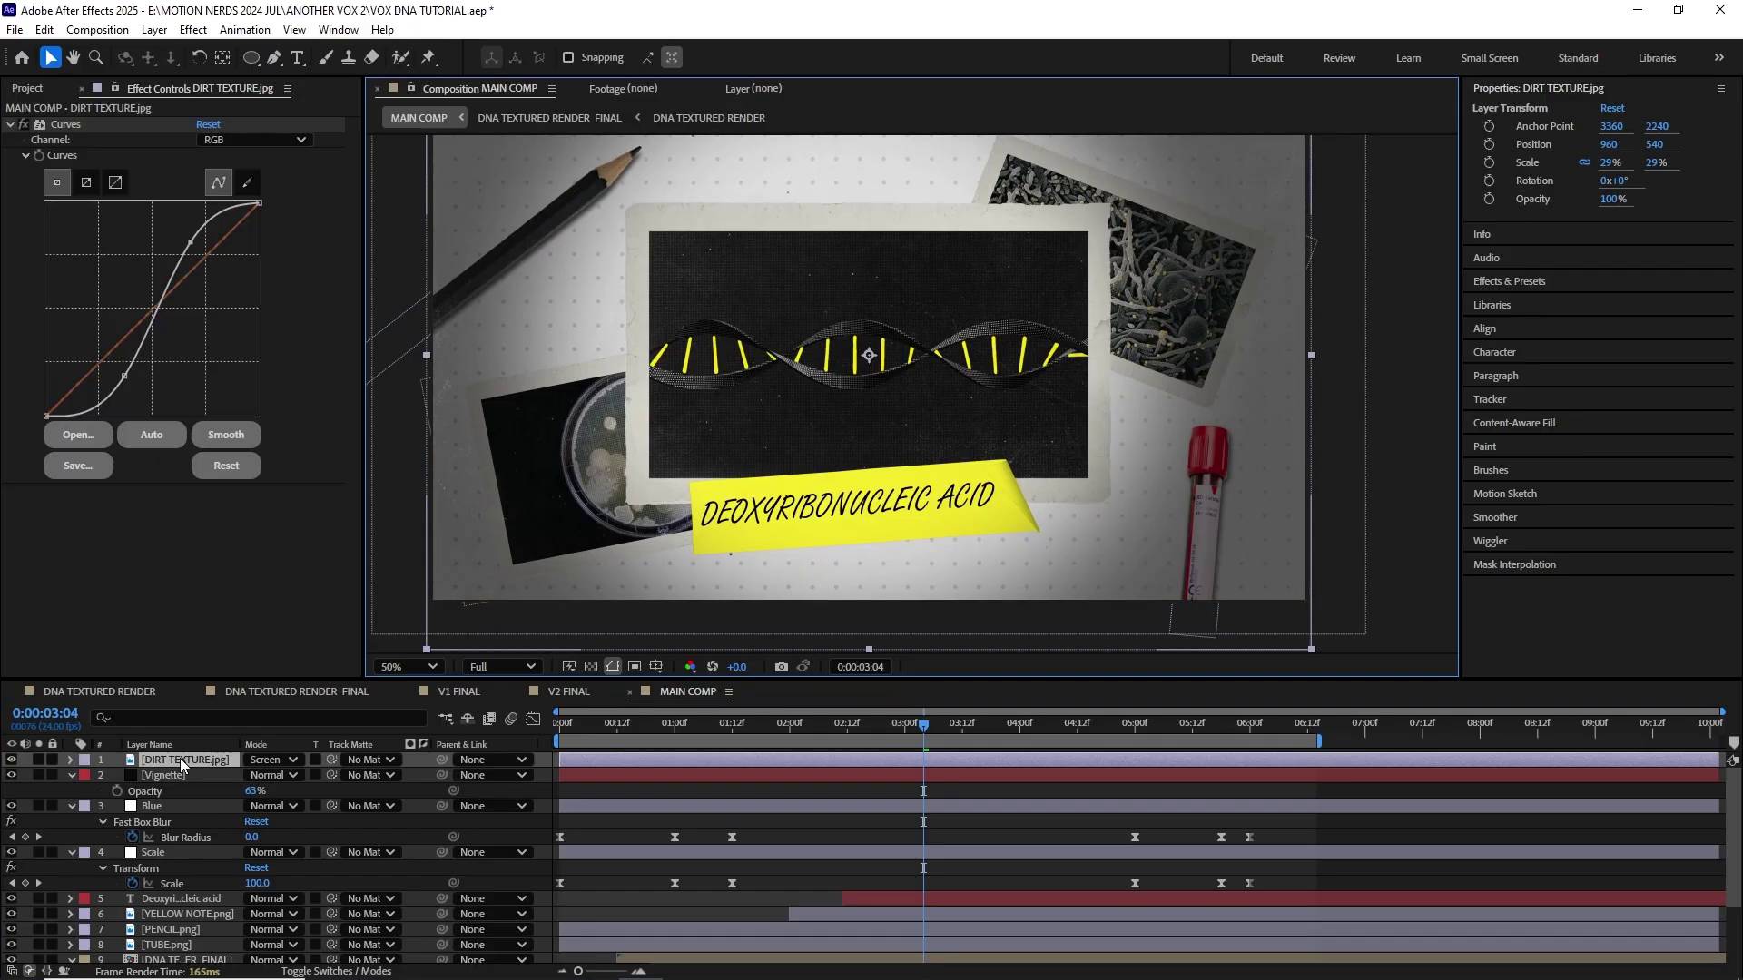
click(662, 724)
scroll(744, 546, up, 1)
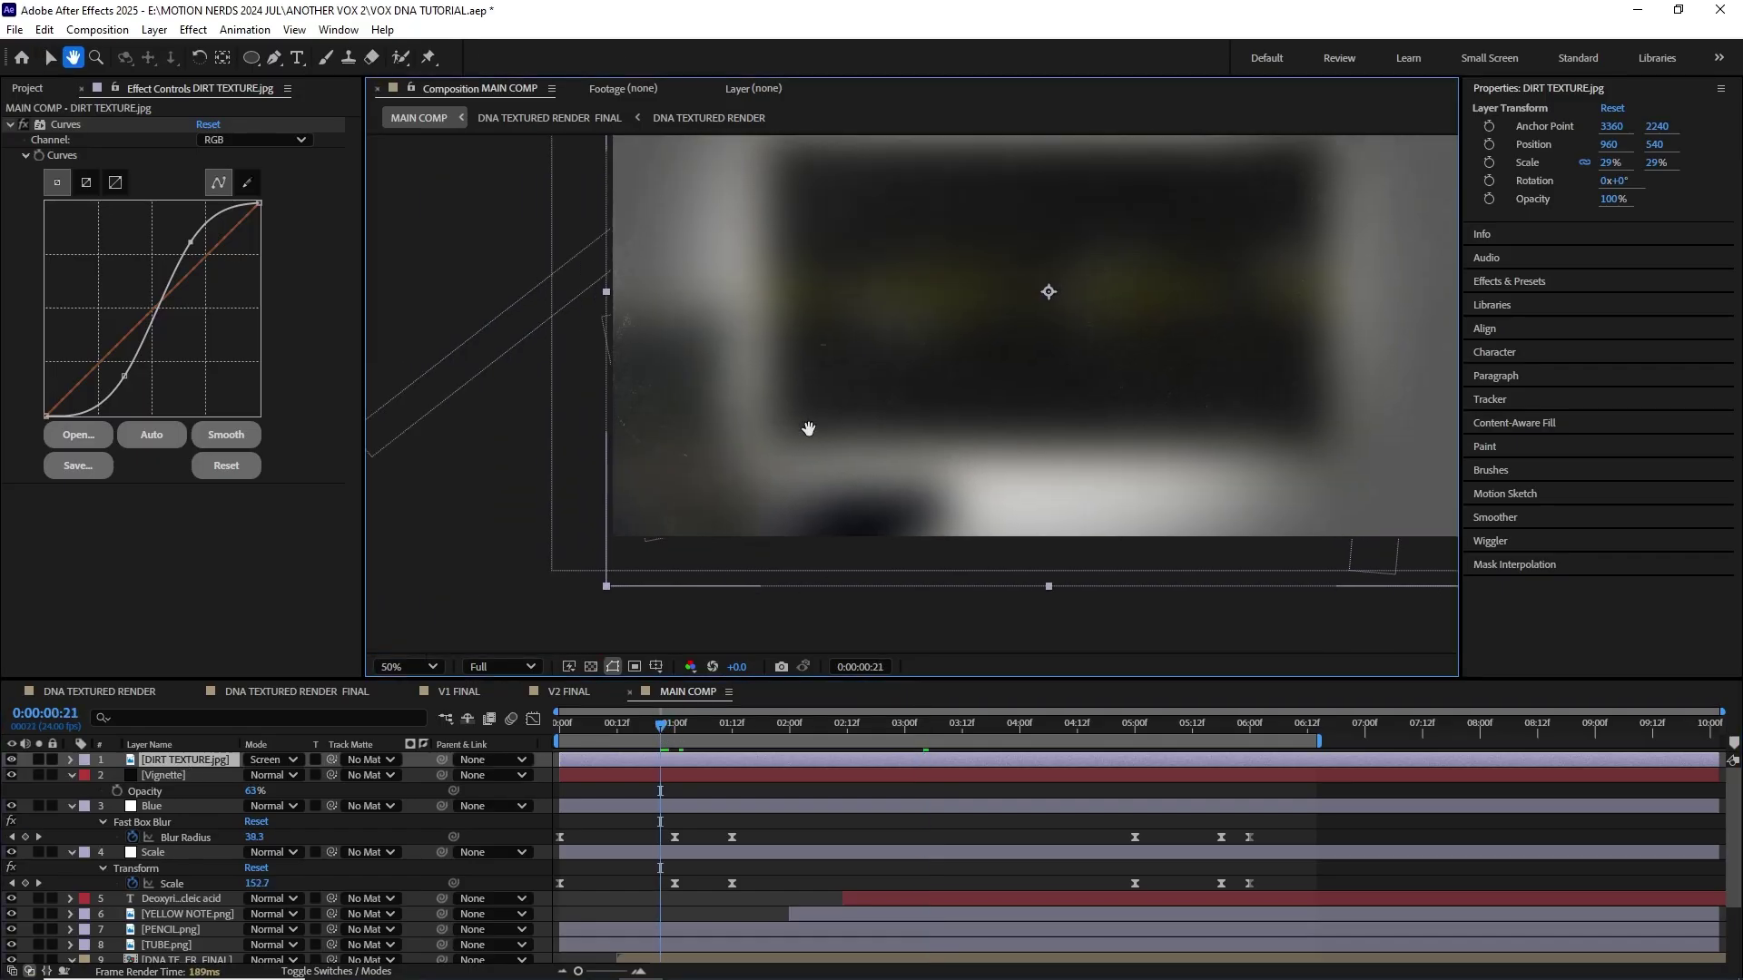
mouse_move(817, 545)
mouse_down()
mouse_move(745, 466)
mouse_move(806, 481)
mouse_move(919, 402)
mouse_up()
click(12, 761)
scroll(913, 409, down, 1)
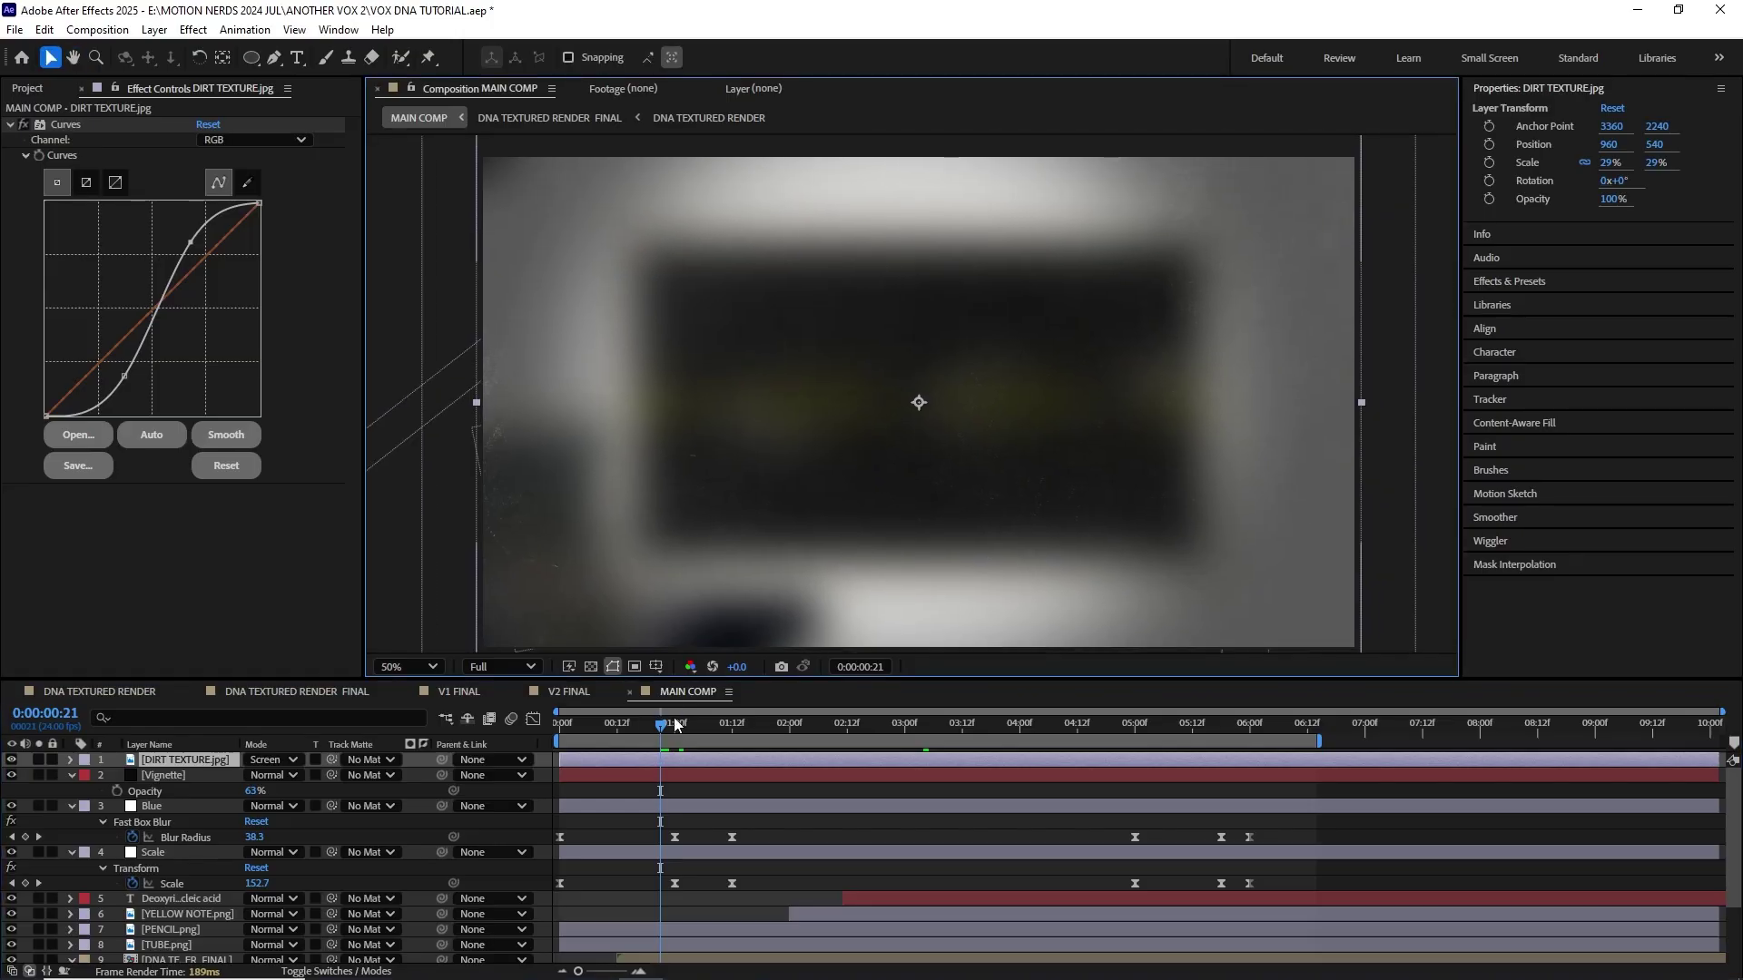
click(732, 724)
drag(732, 731, 787, 723)
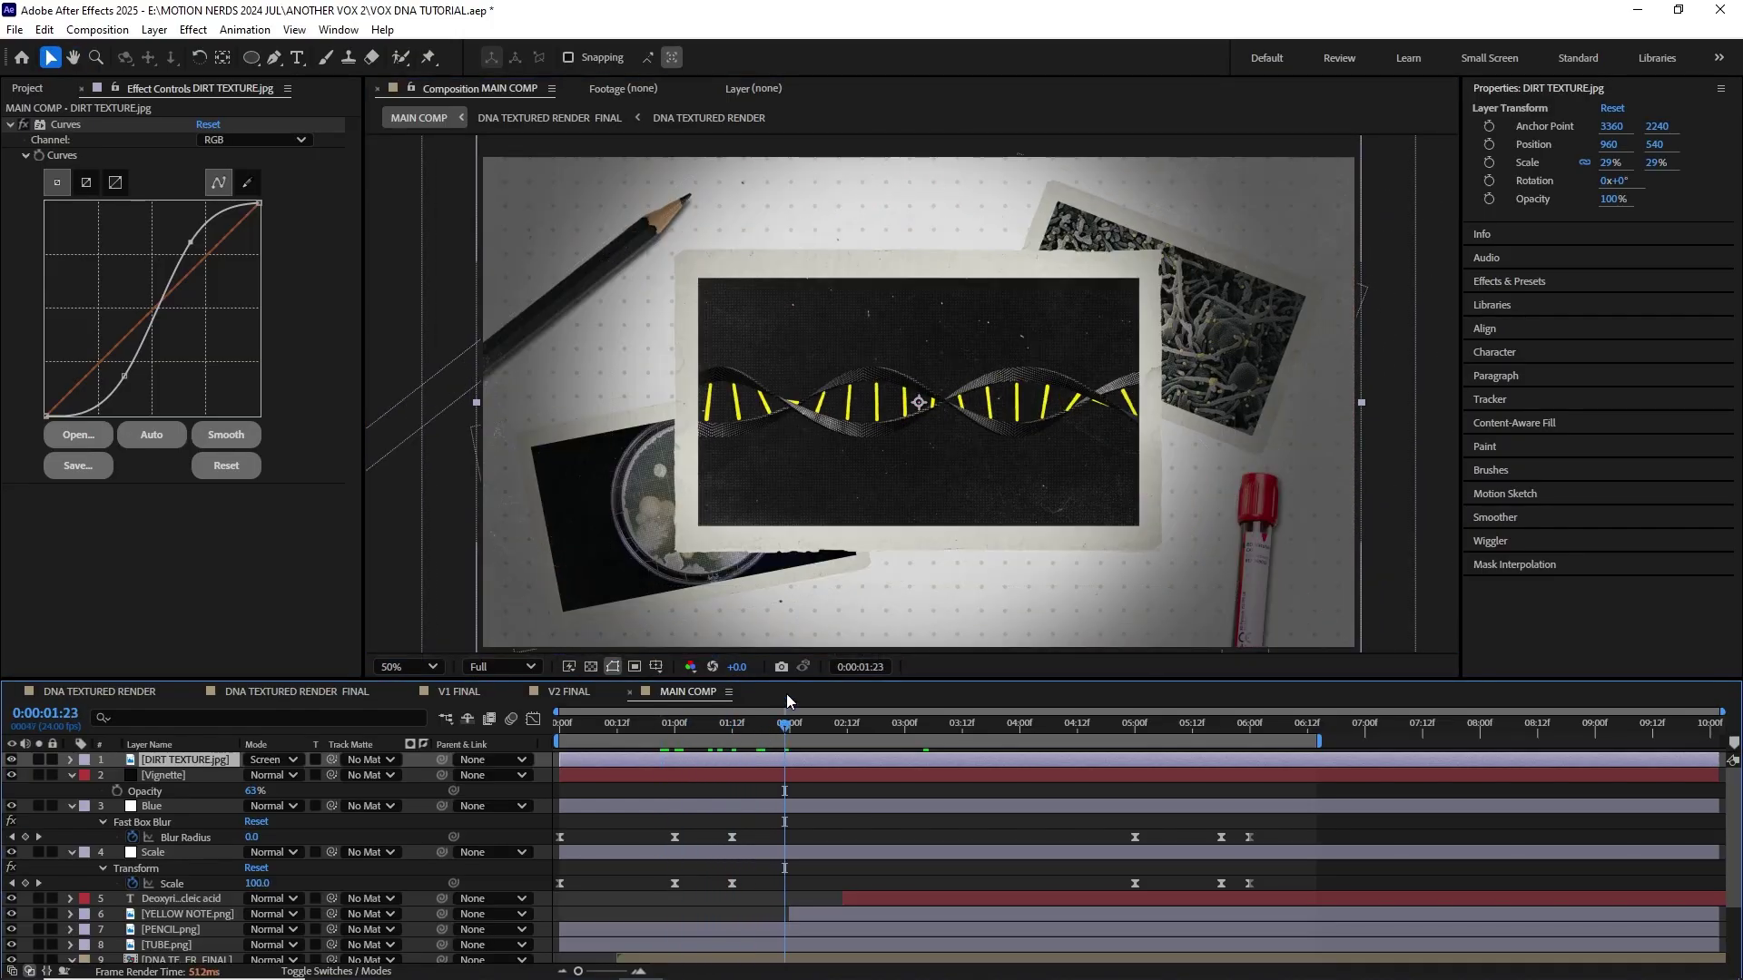
scroll(779, 441, up, 1)
drag(780, 441, 1154, 315)
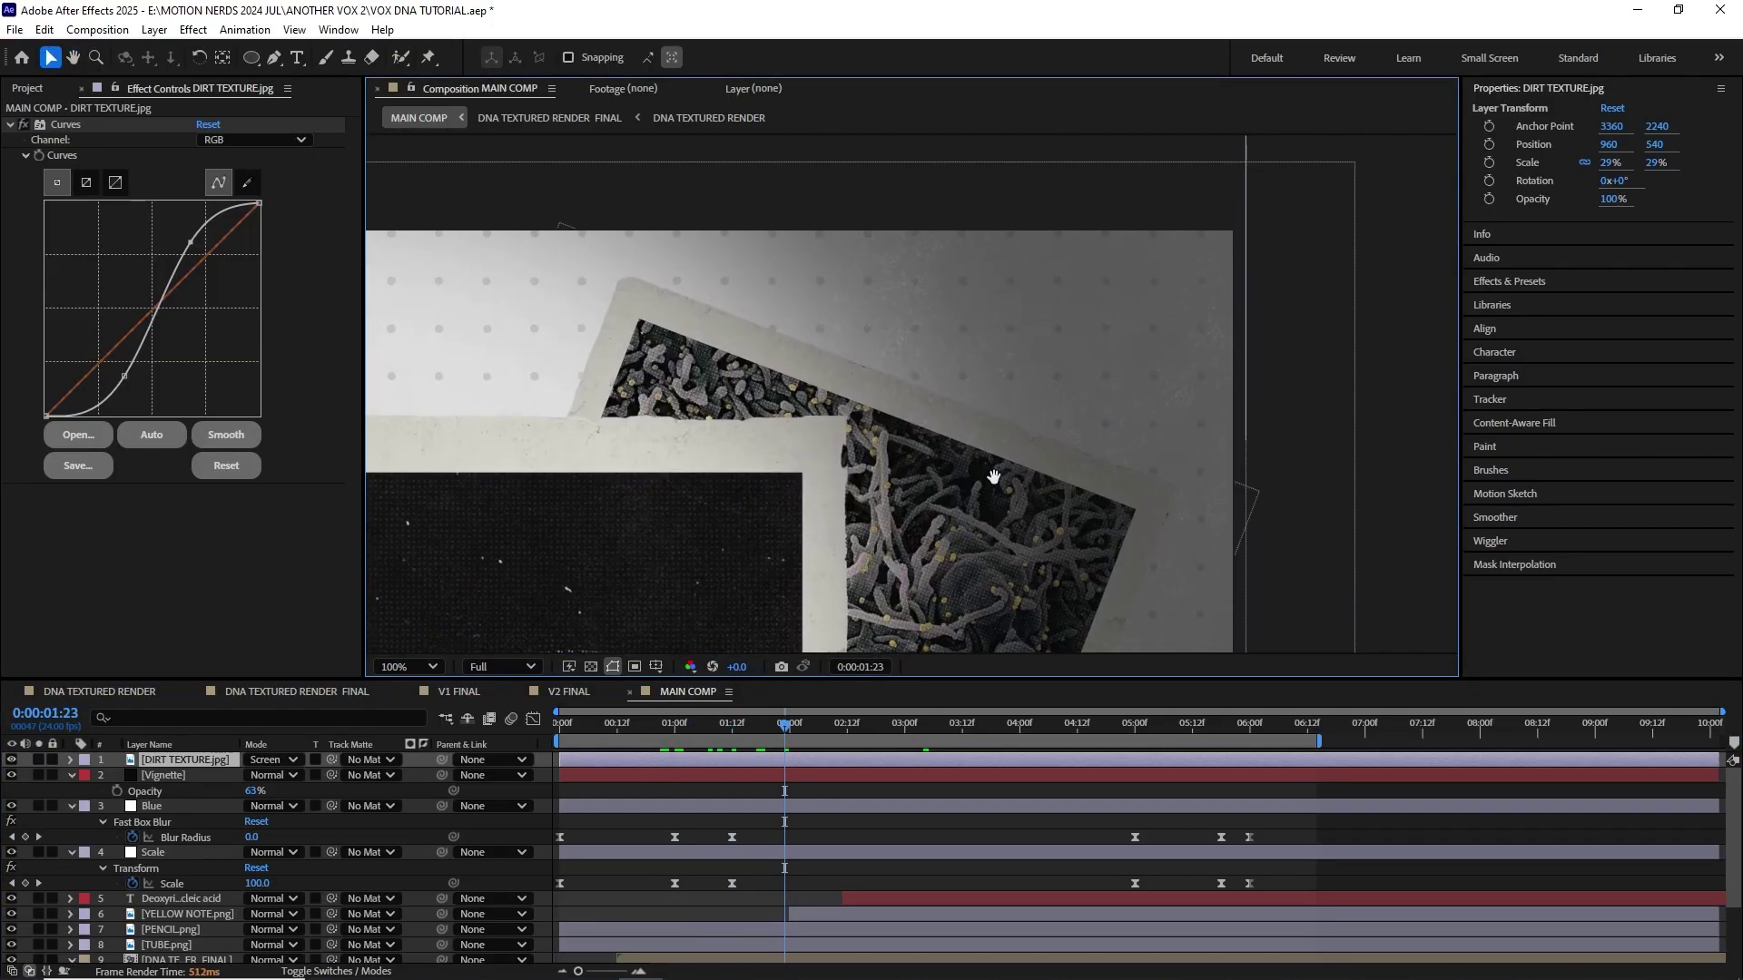
drag(993, 477, 1091, 455)
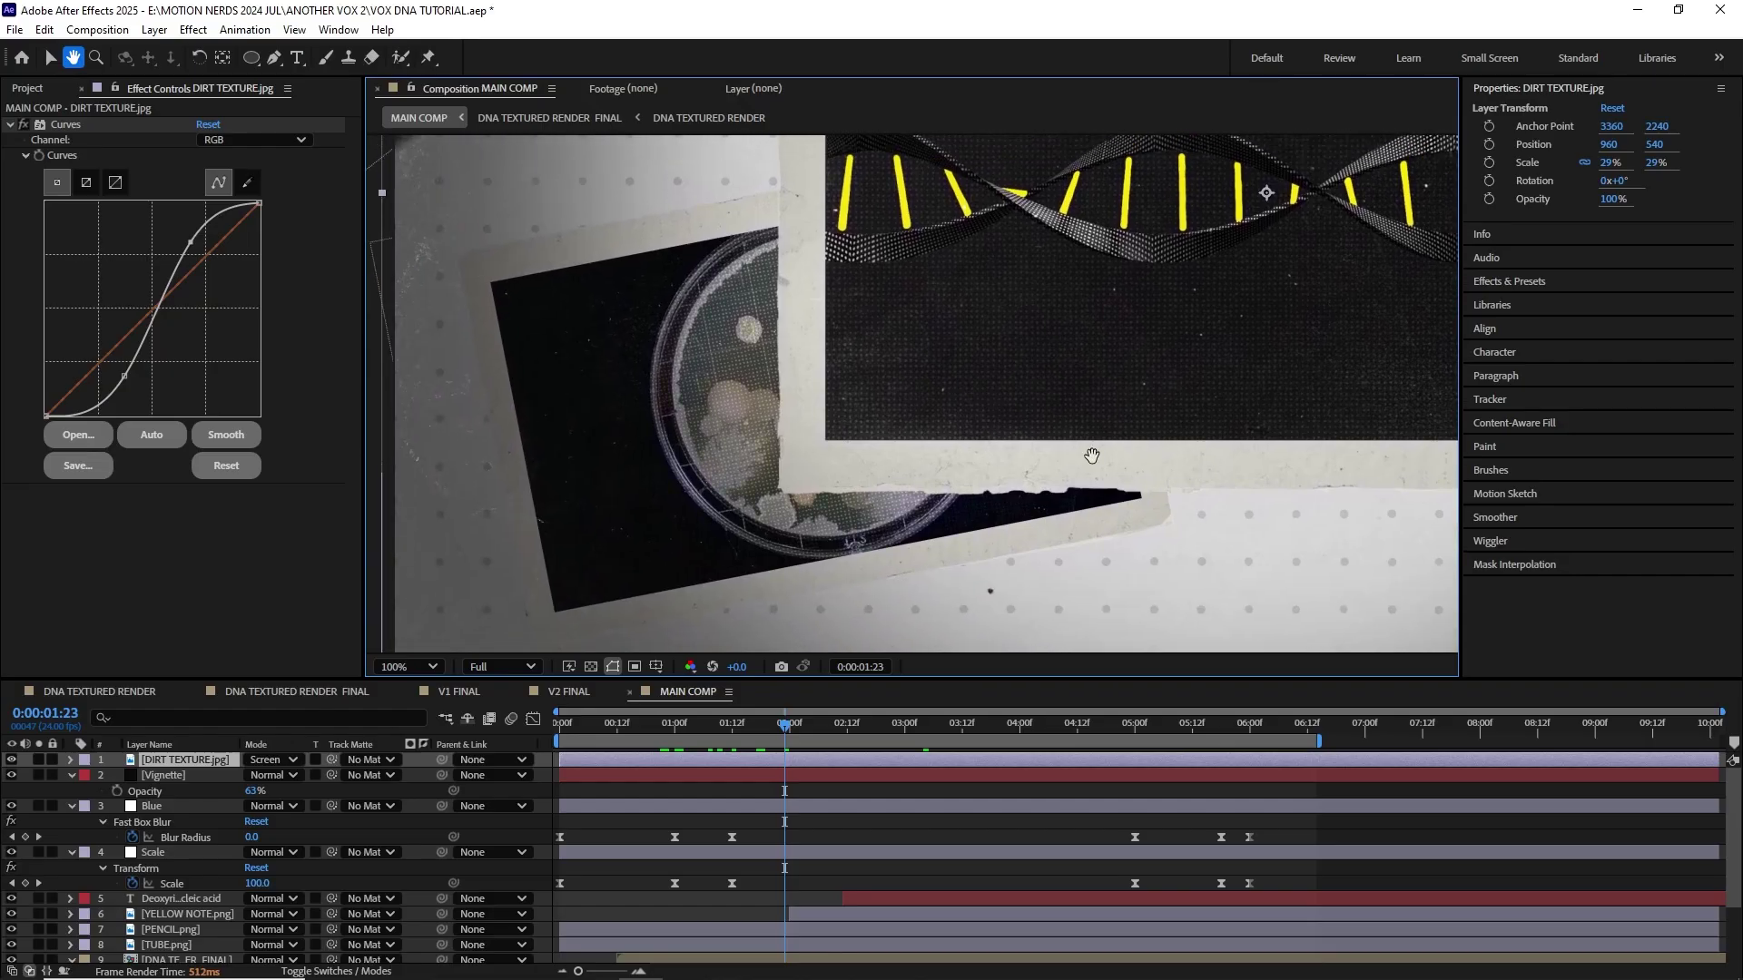
key(v)
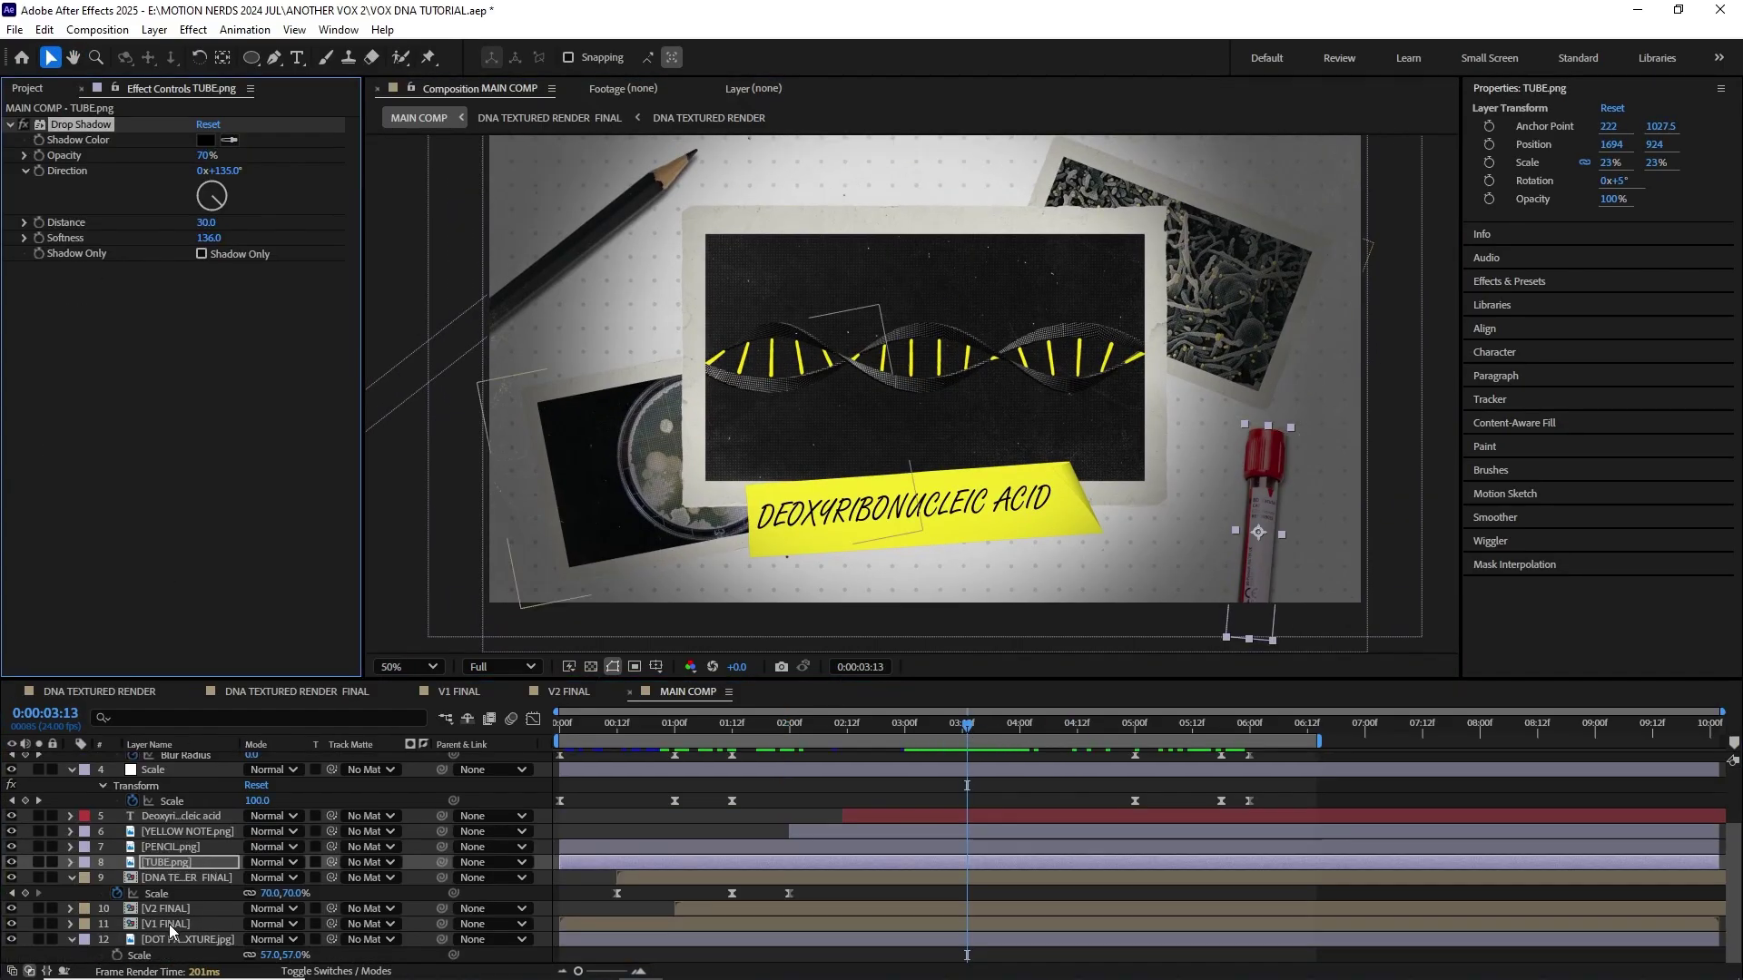
Step: Duplicate the DNA board's drop shadow at 321° and 50% opacity, and paste both onto V1 FINAL
click(184, 877)
key(shift+e)
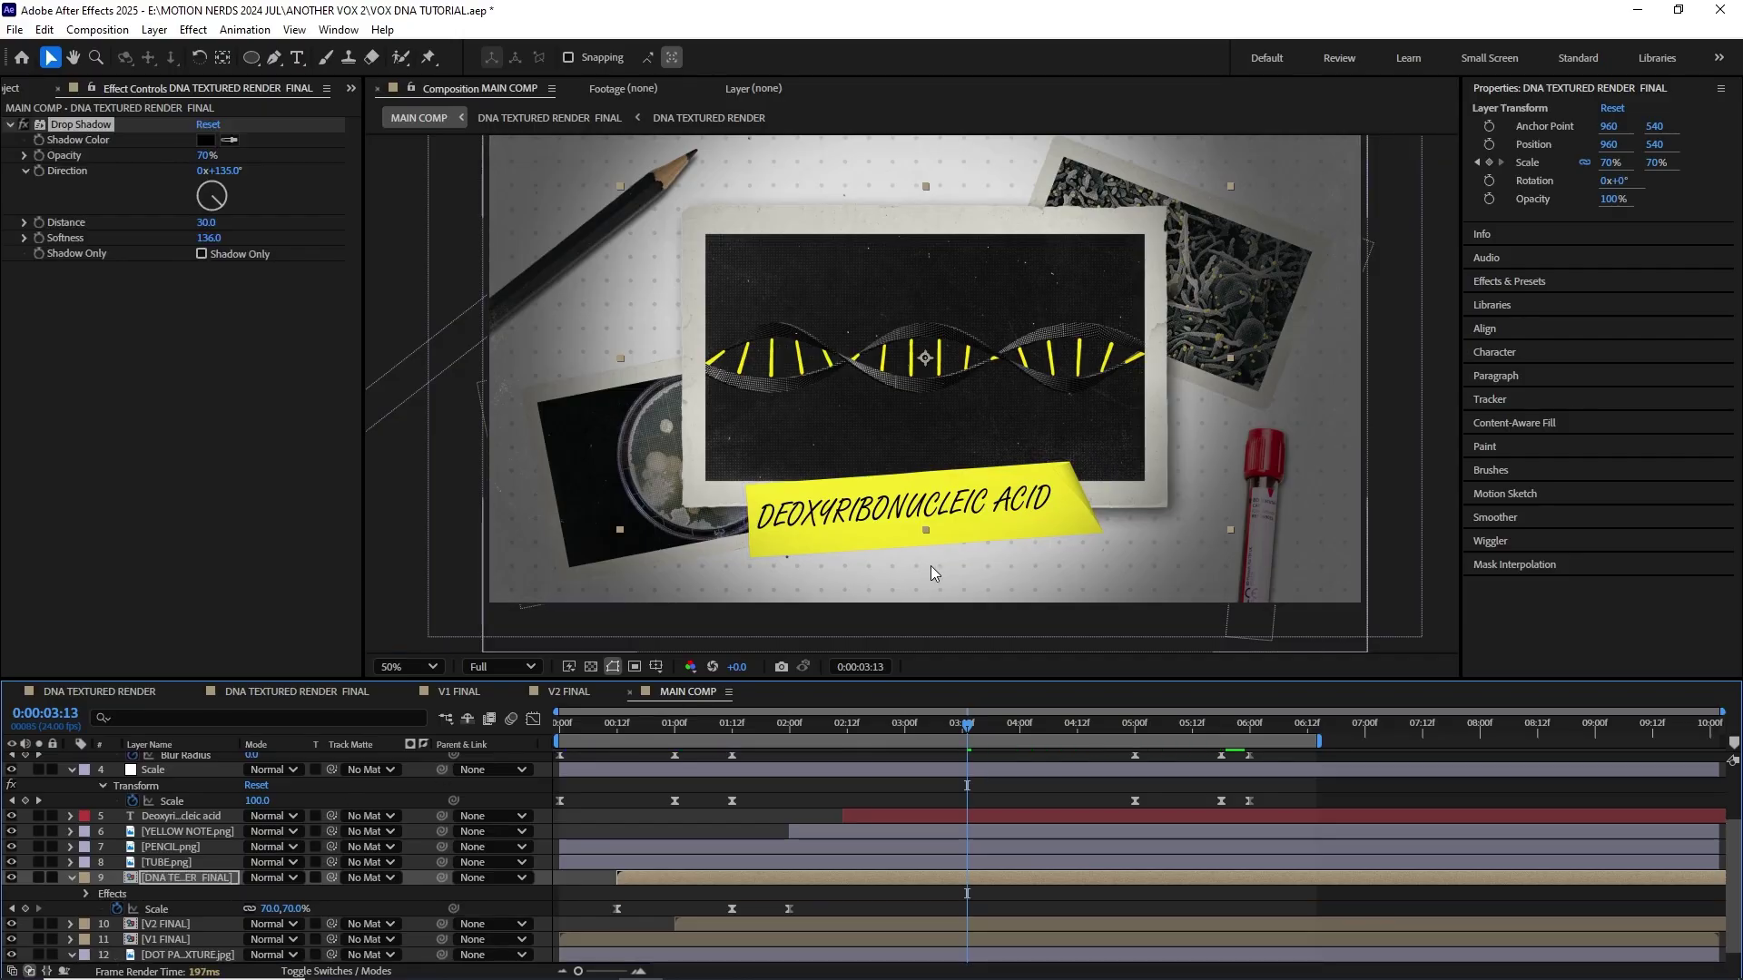
scroll(1159, 508, up, 2)
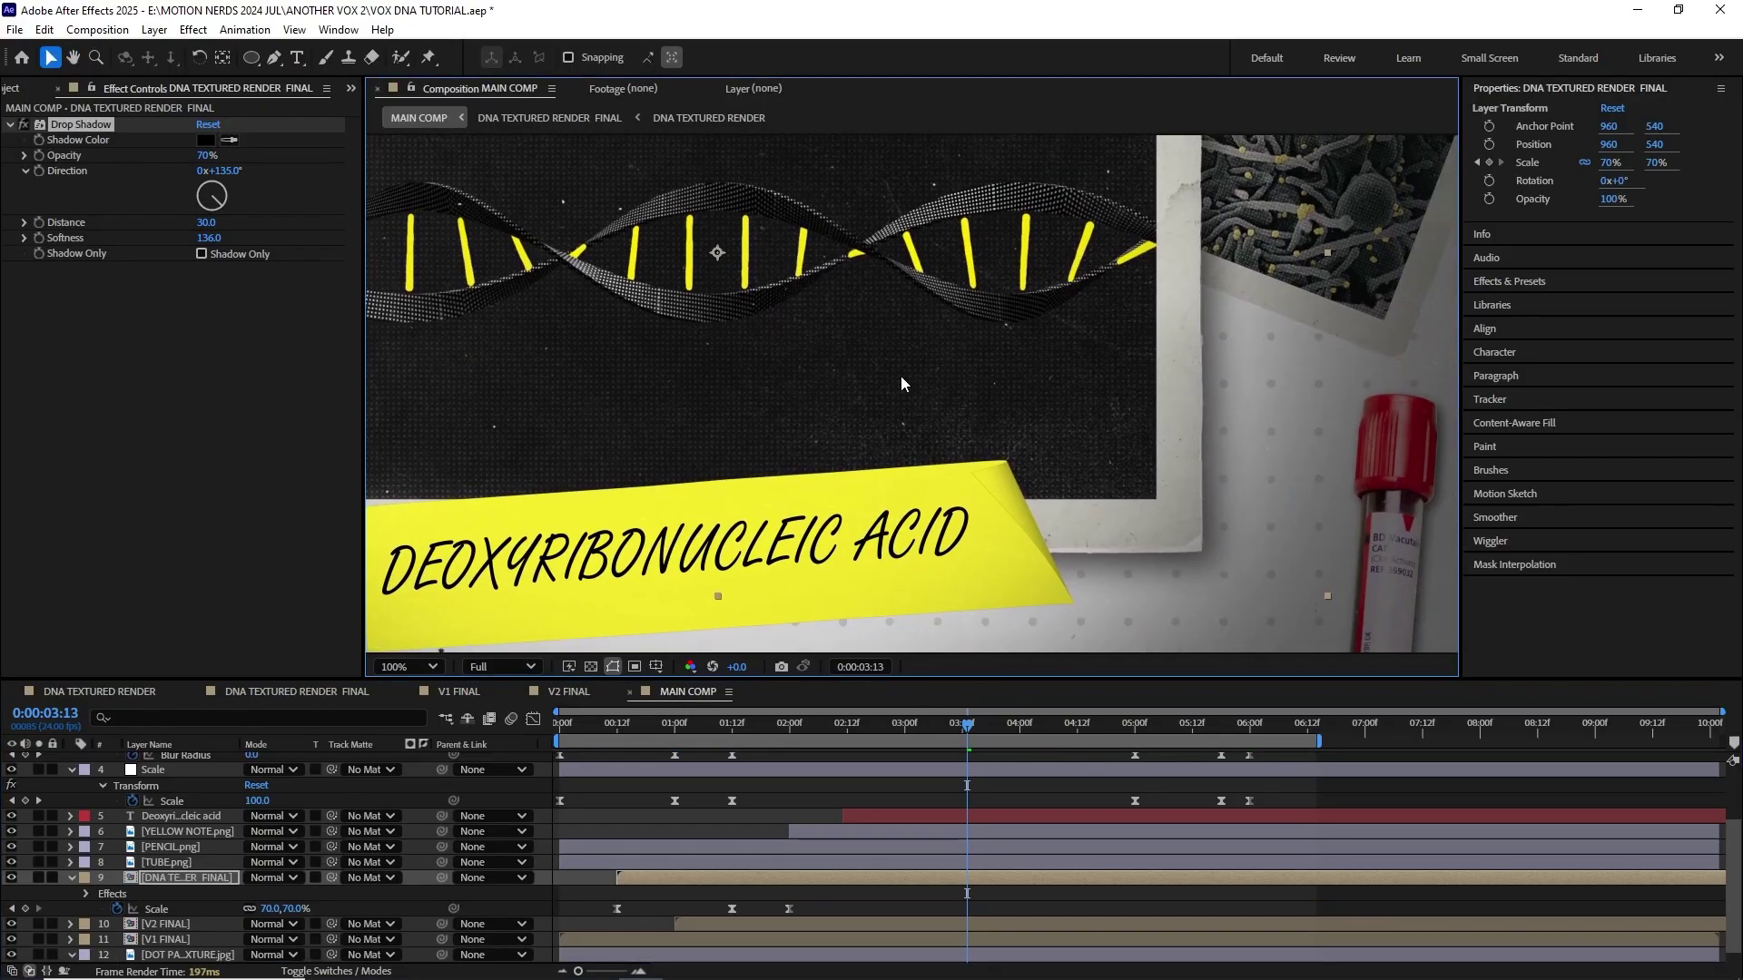
middle_click(901, 377)
scroll(1090, 545, down, 2)
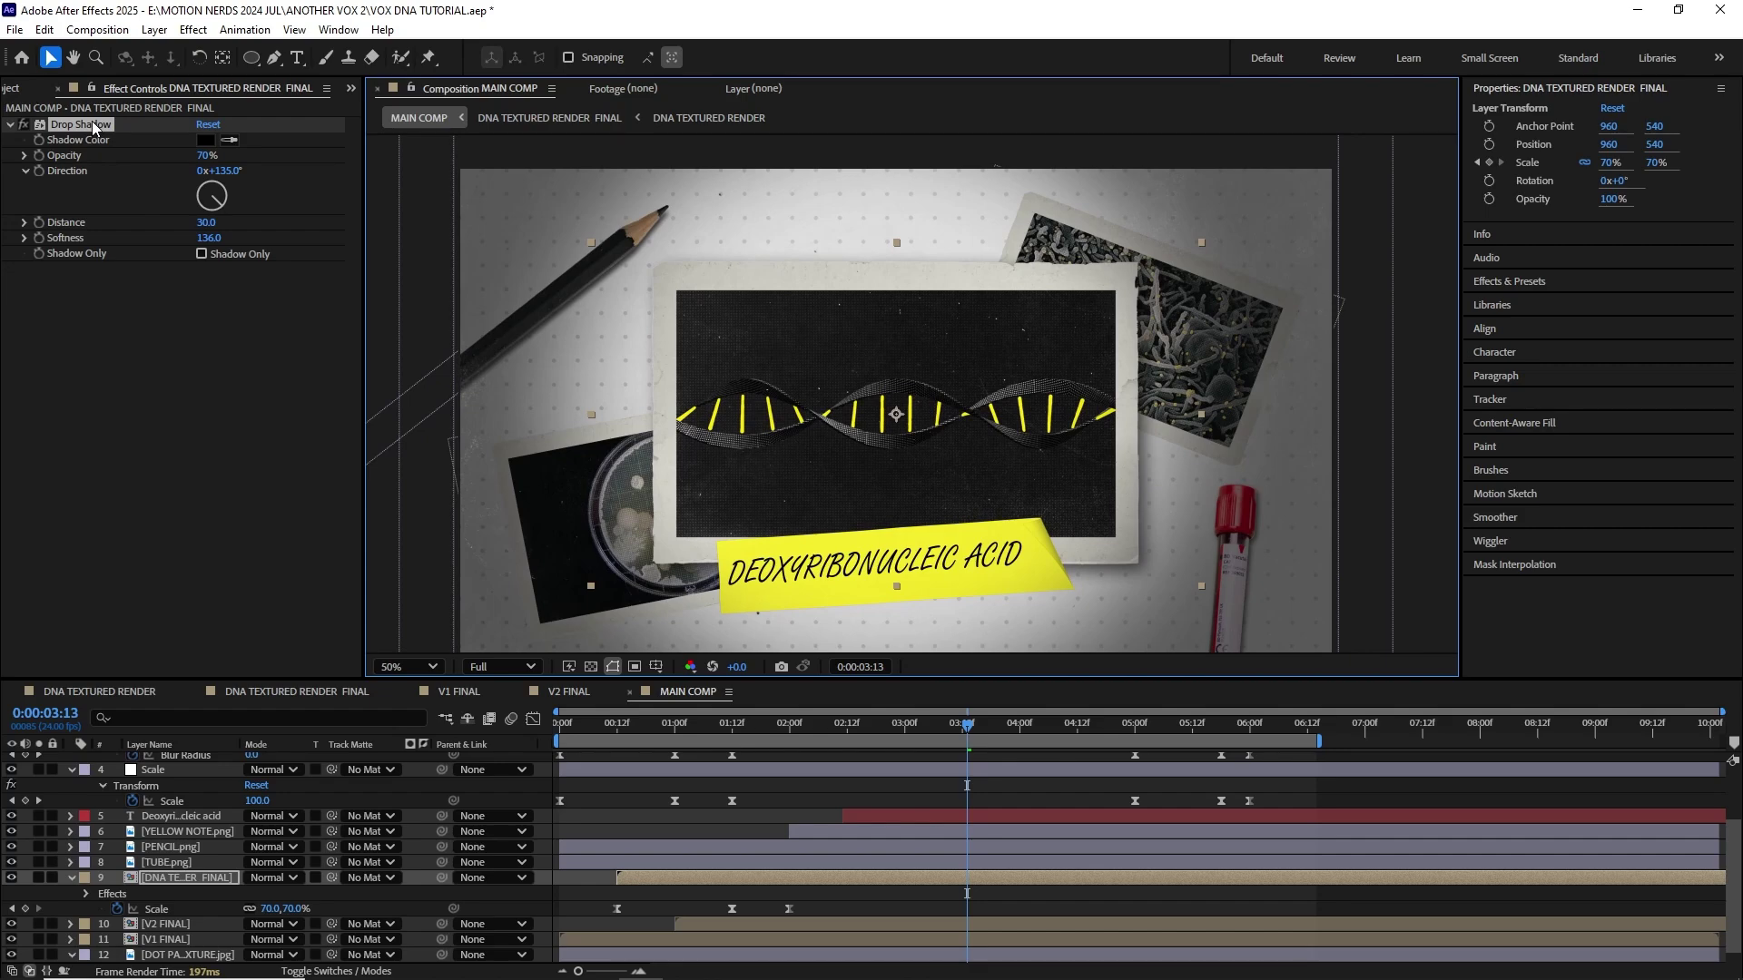
key(ctrl+d)
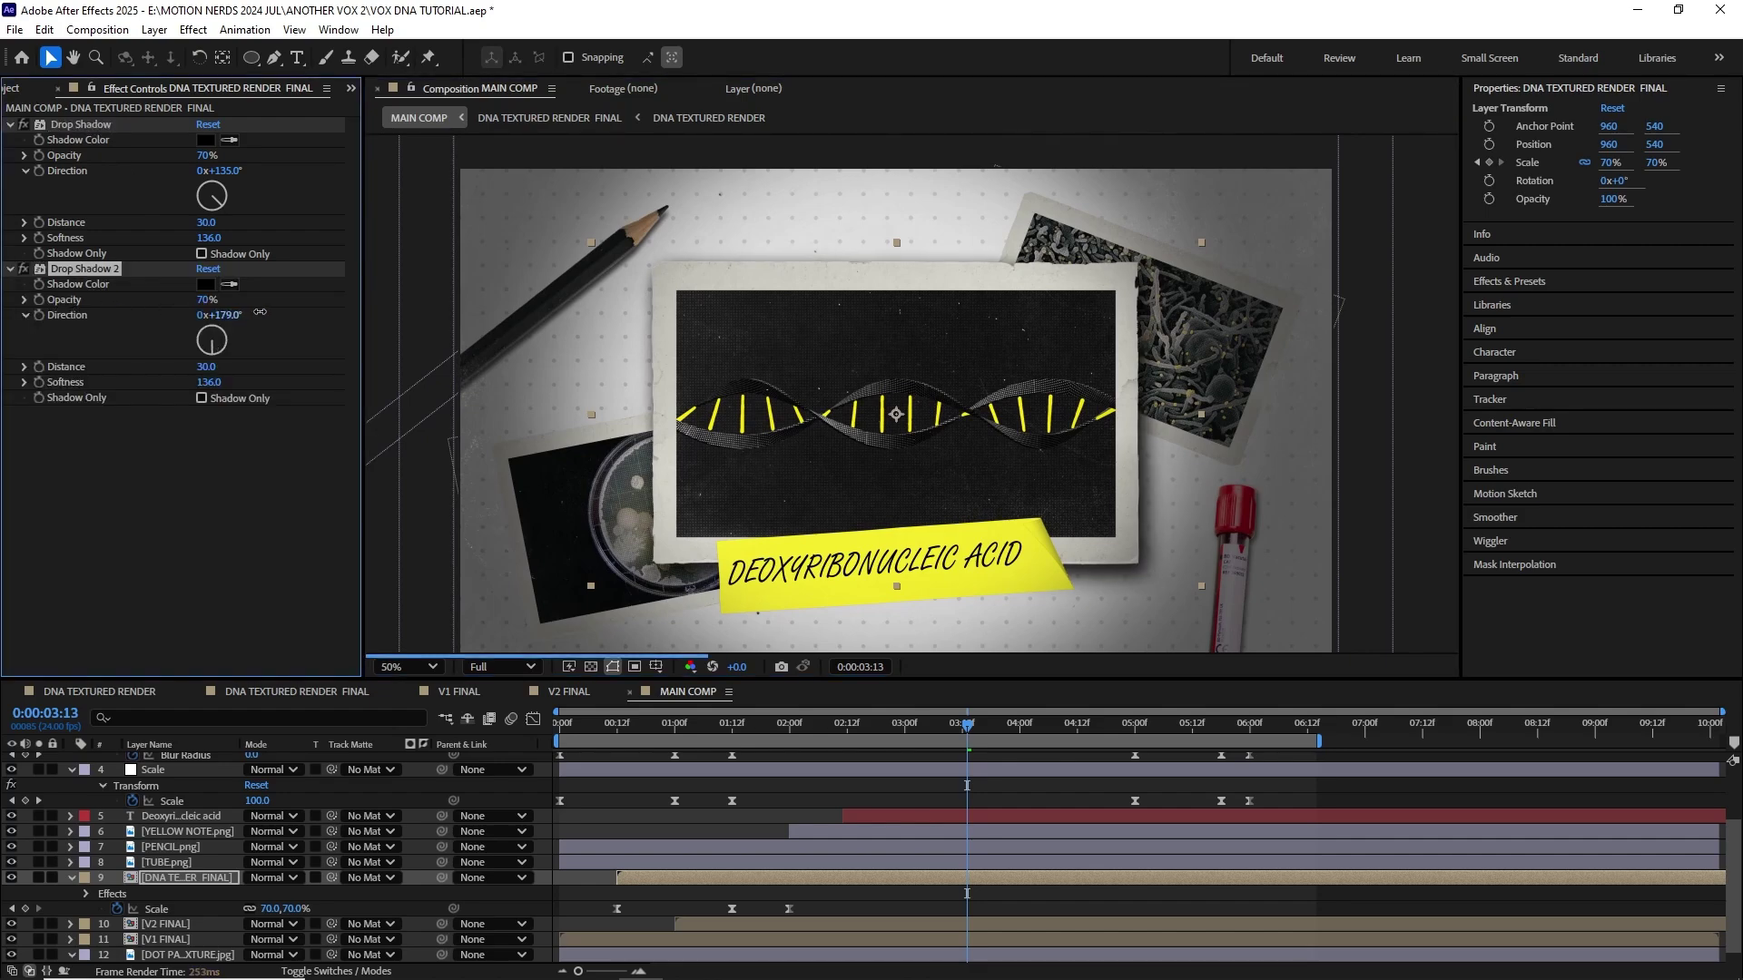
drag(260, 314, 350, 297)
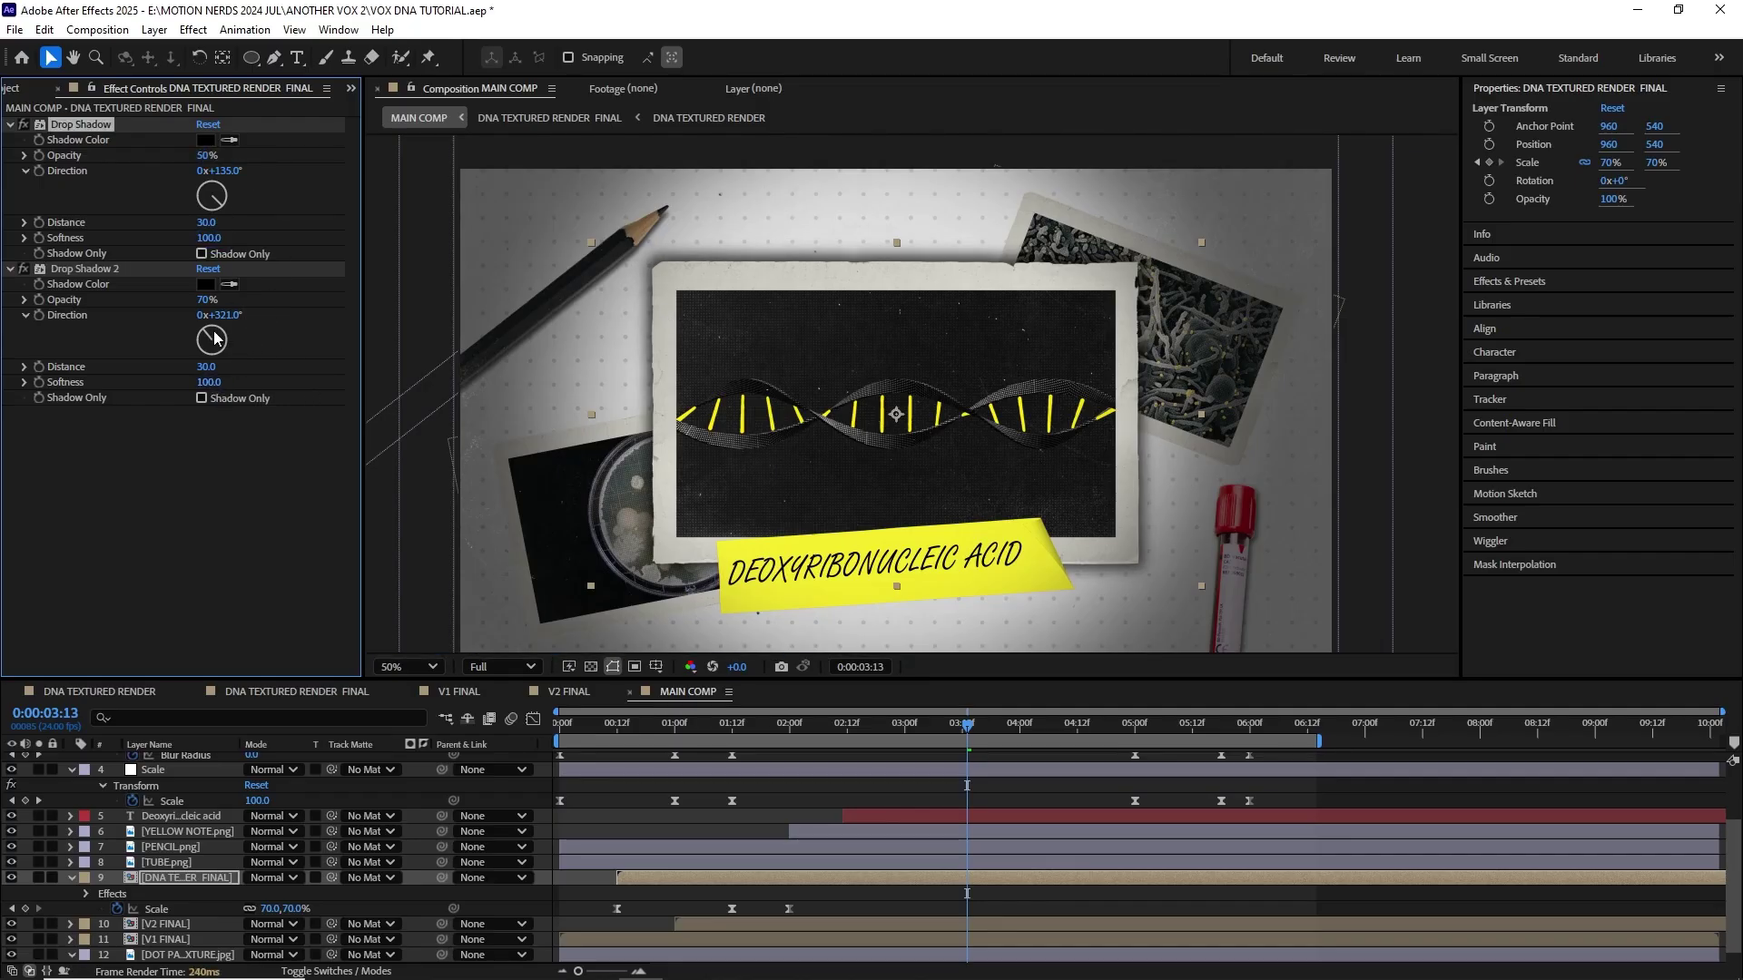
text(50)
key(Return)
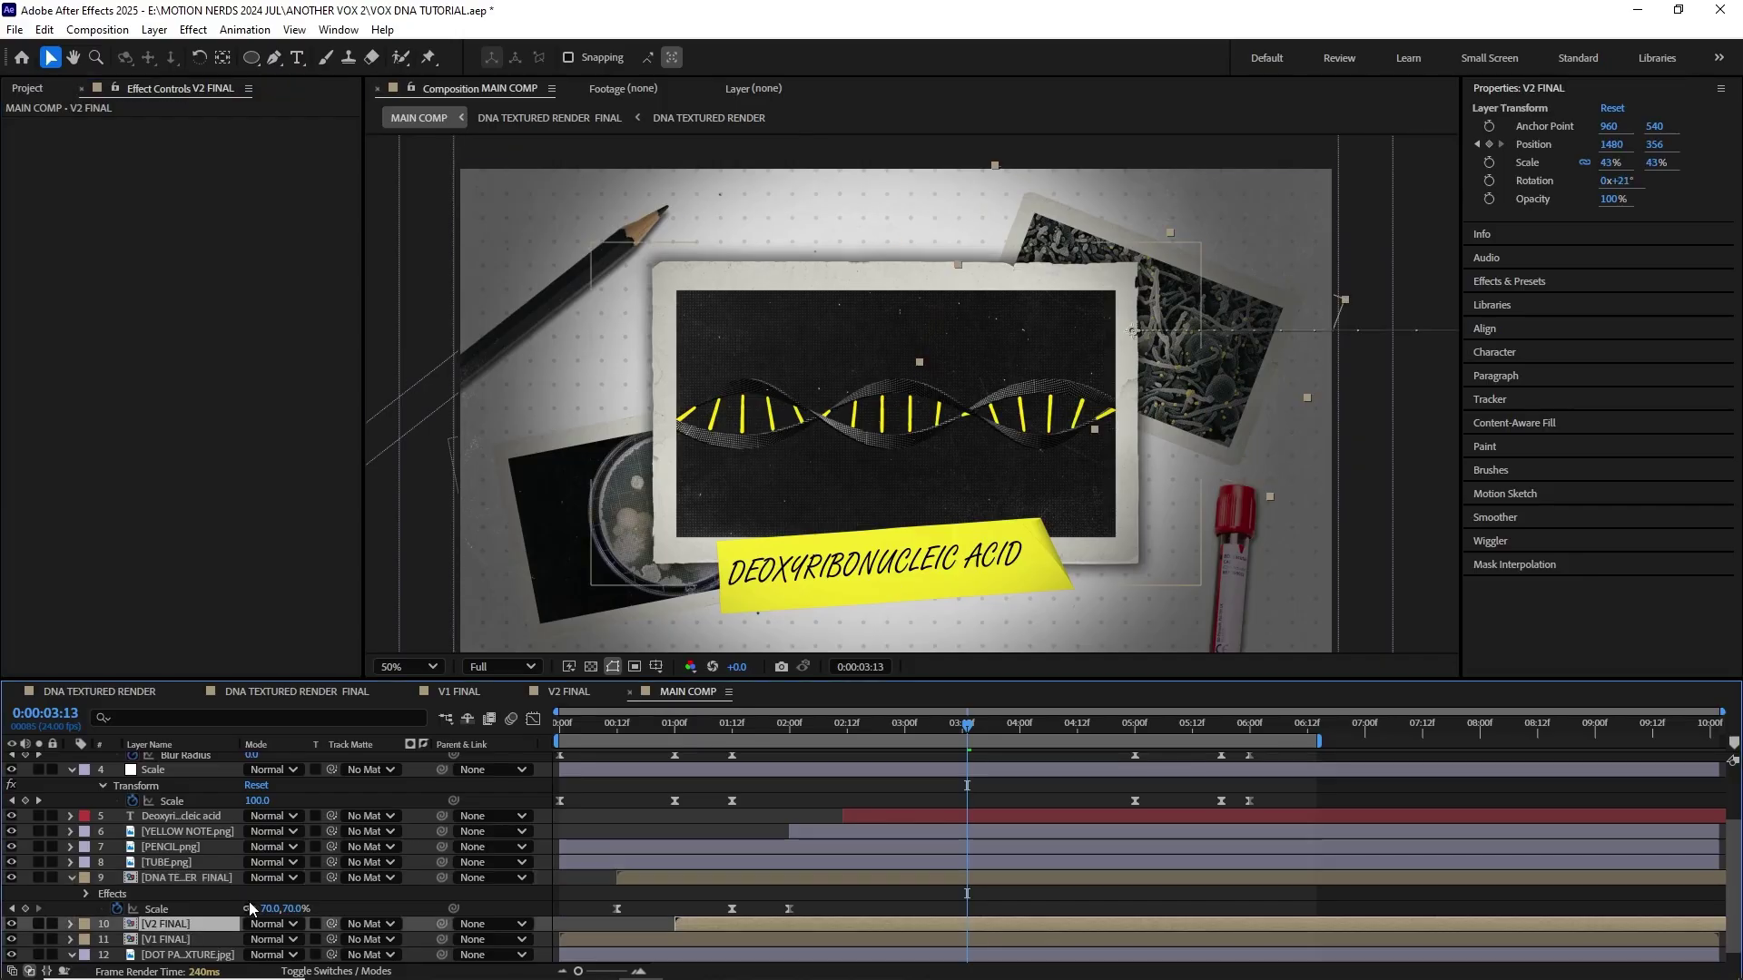
click(166, 940)
key(ctrl+v)
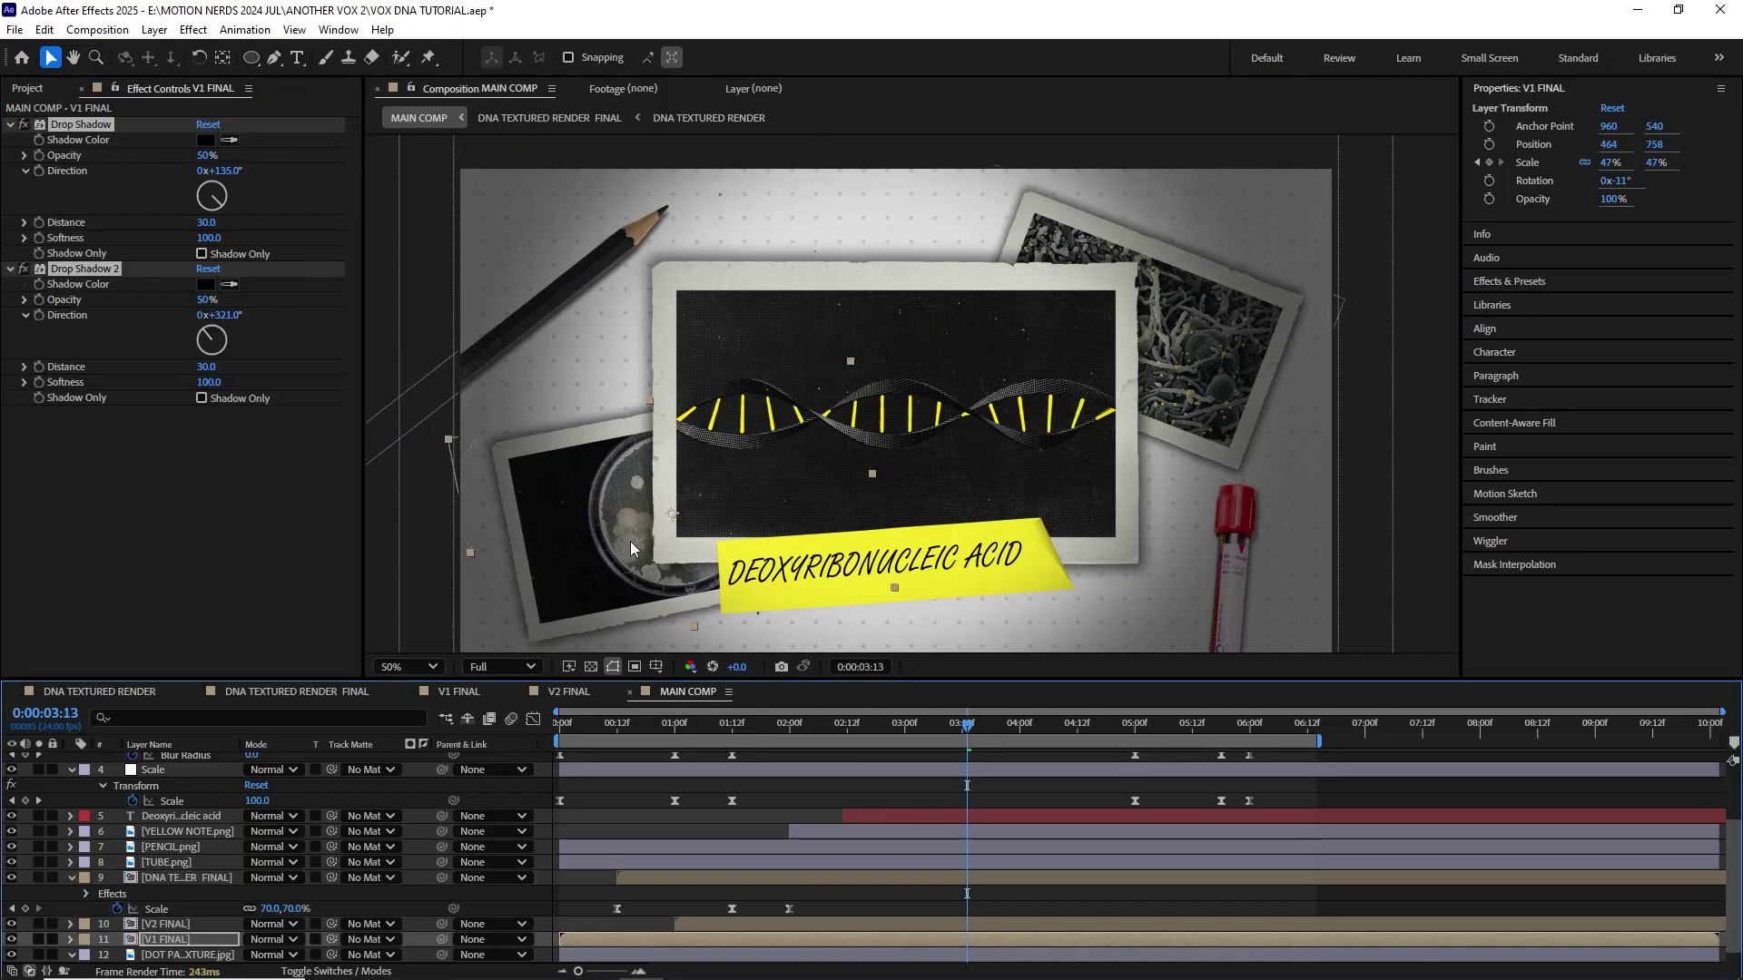
Step: Paste the copied drop shadows onto YELLOW NOTE.png, keeping only the second one
click(190, 831)
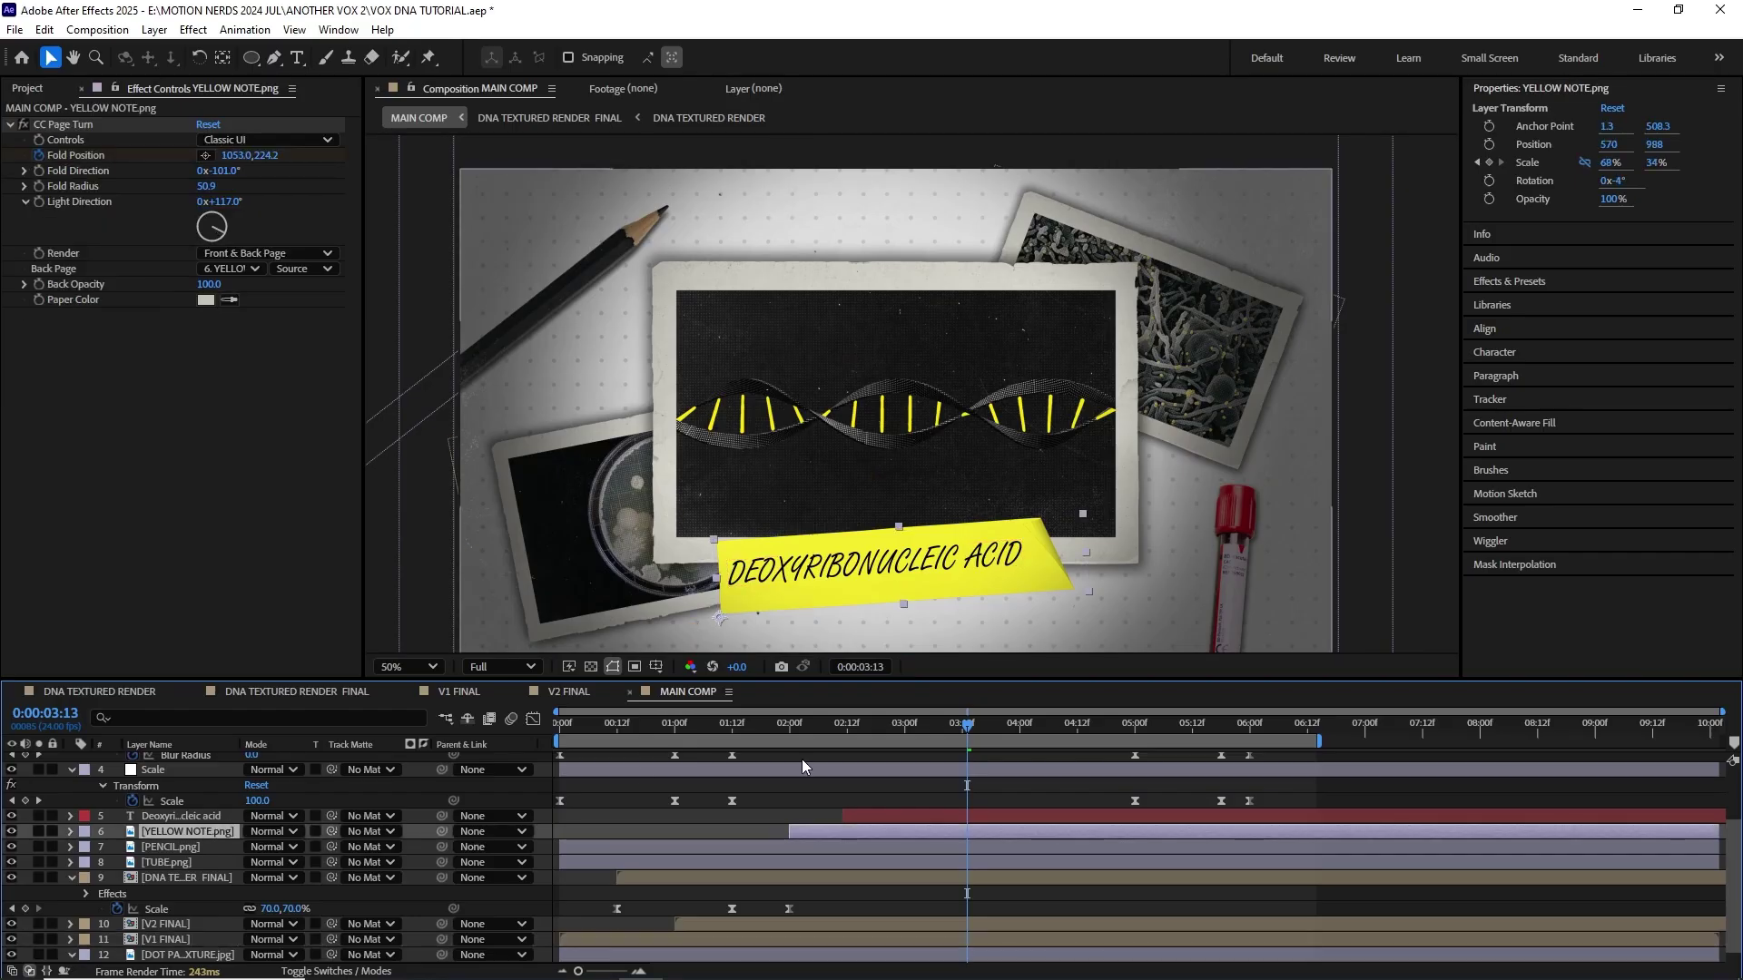
key(ctrl+v)
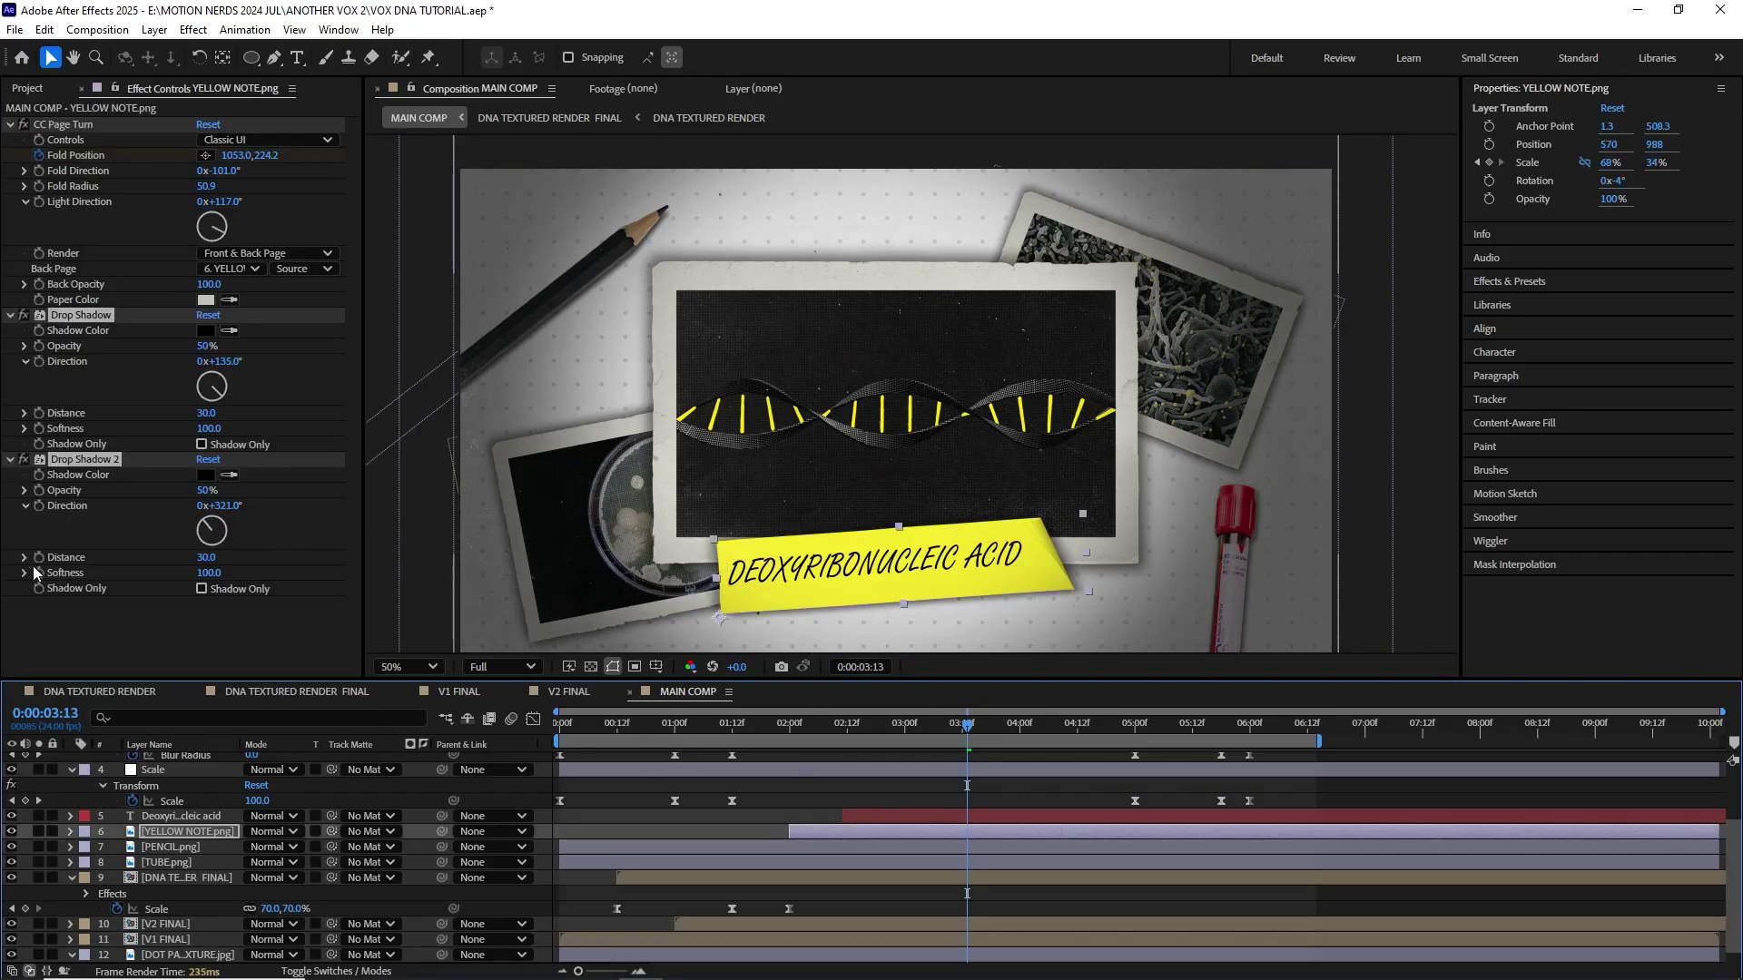
key(Delete)
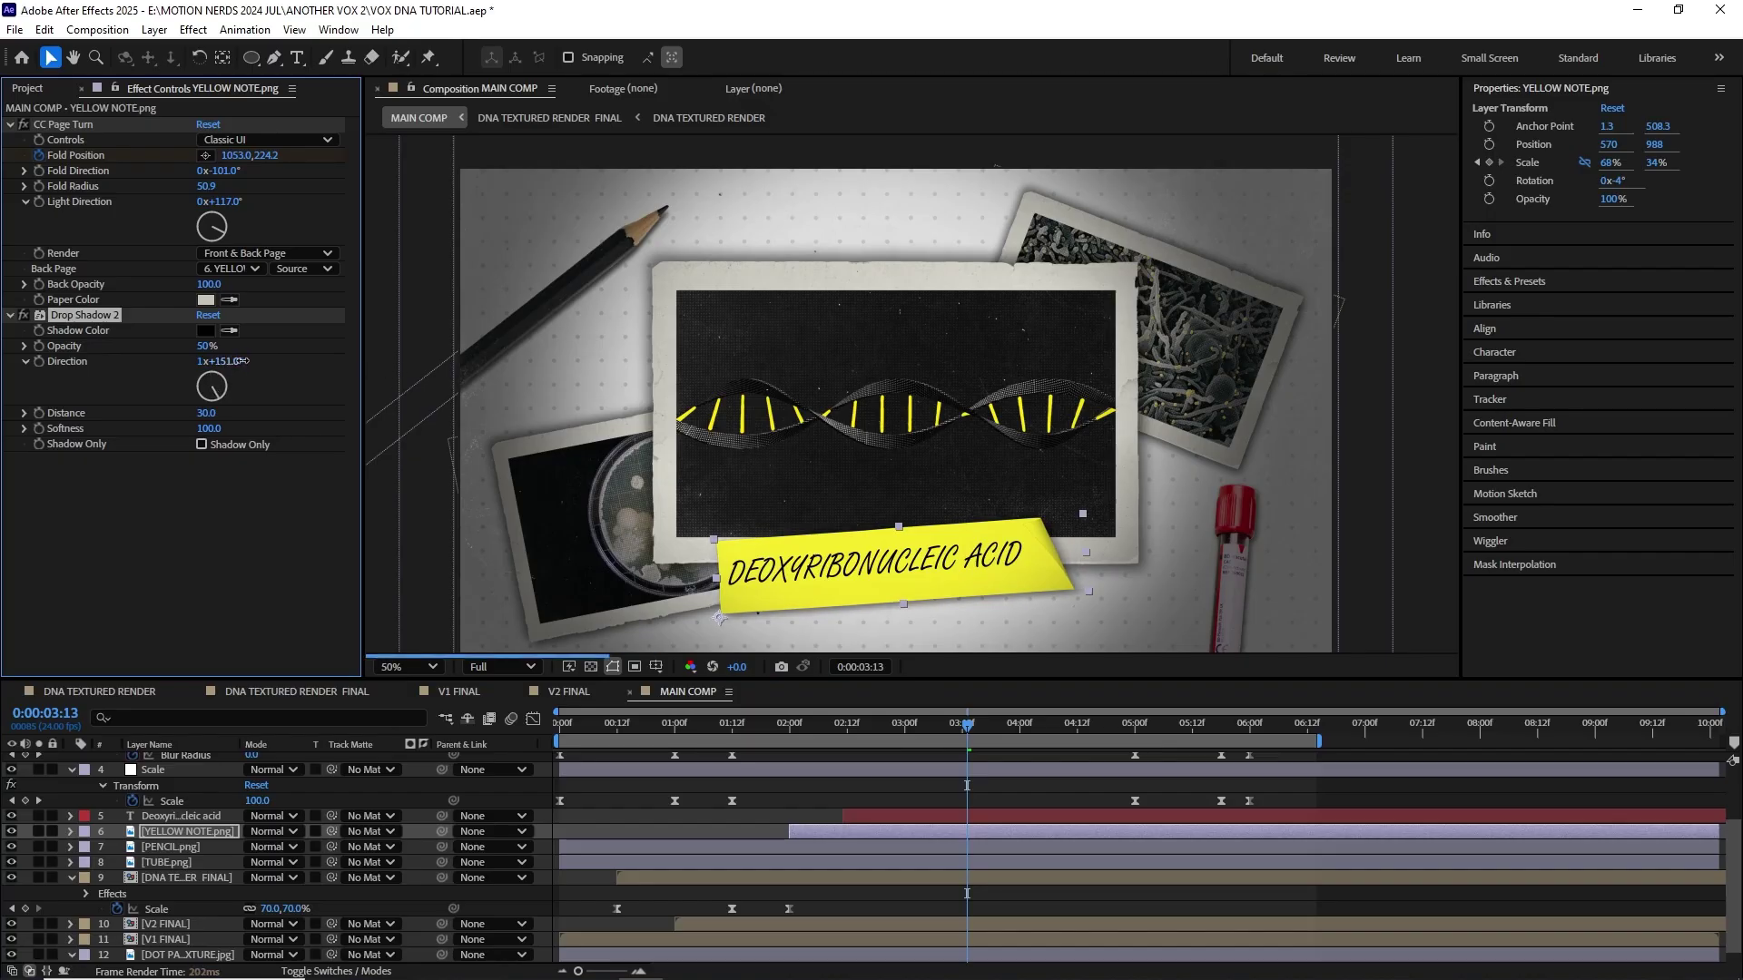
Step: Add a Tint effect to the yellow note above its page turn, muting the yellow to 40%
drag(1023, 540, 988, 507)
key(space)
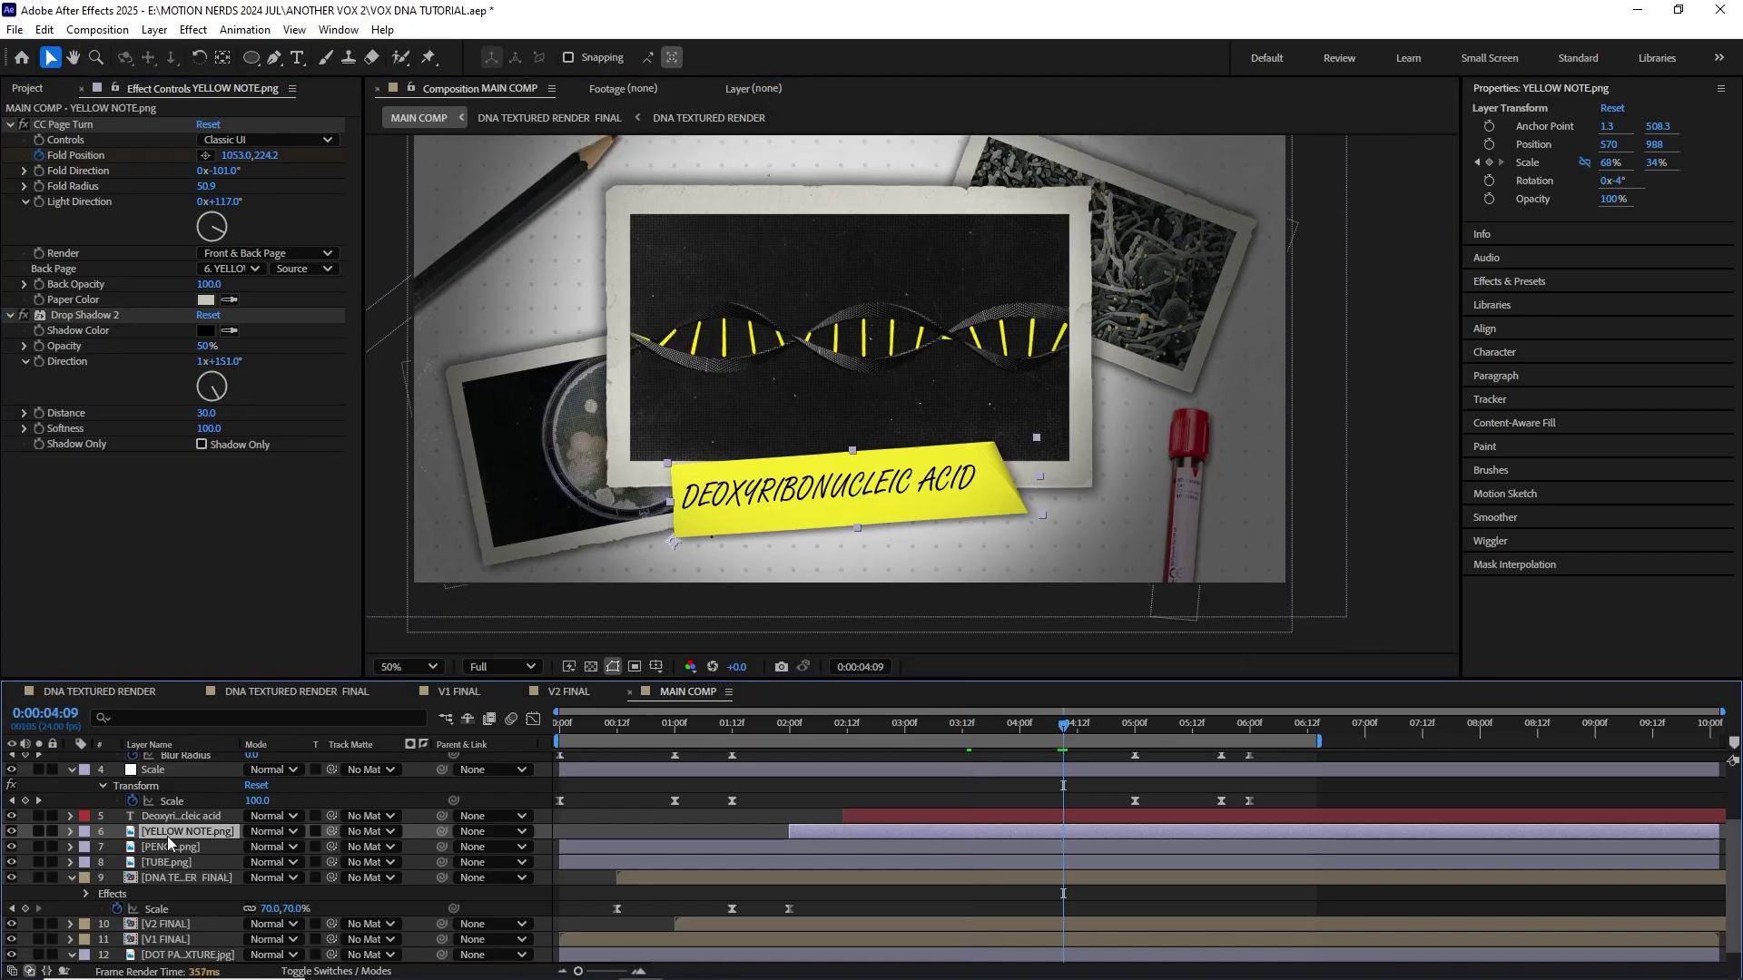
click(194, 30)
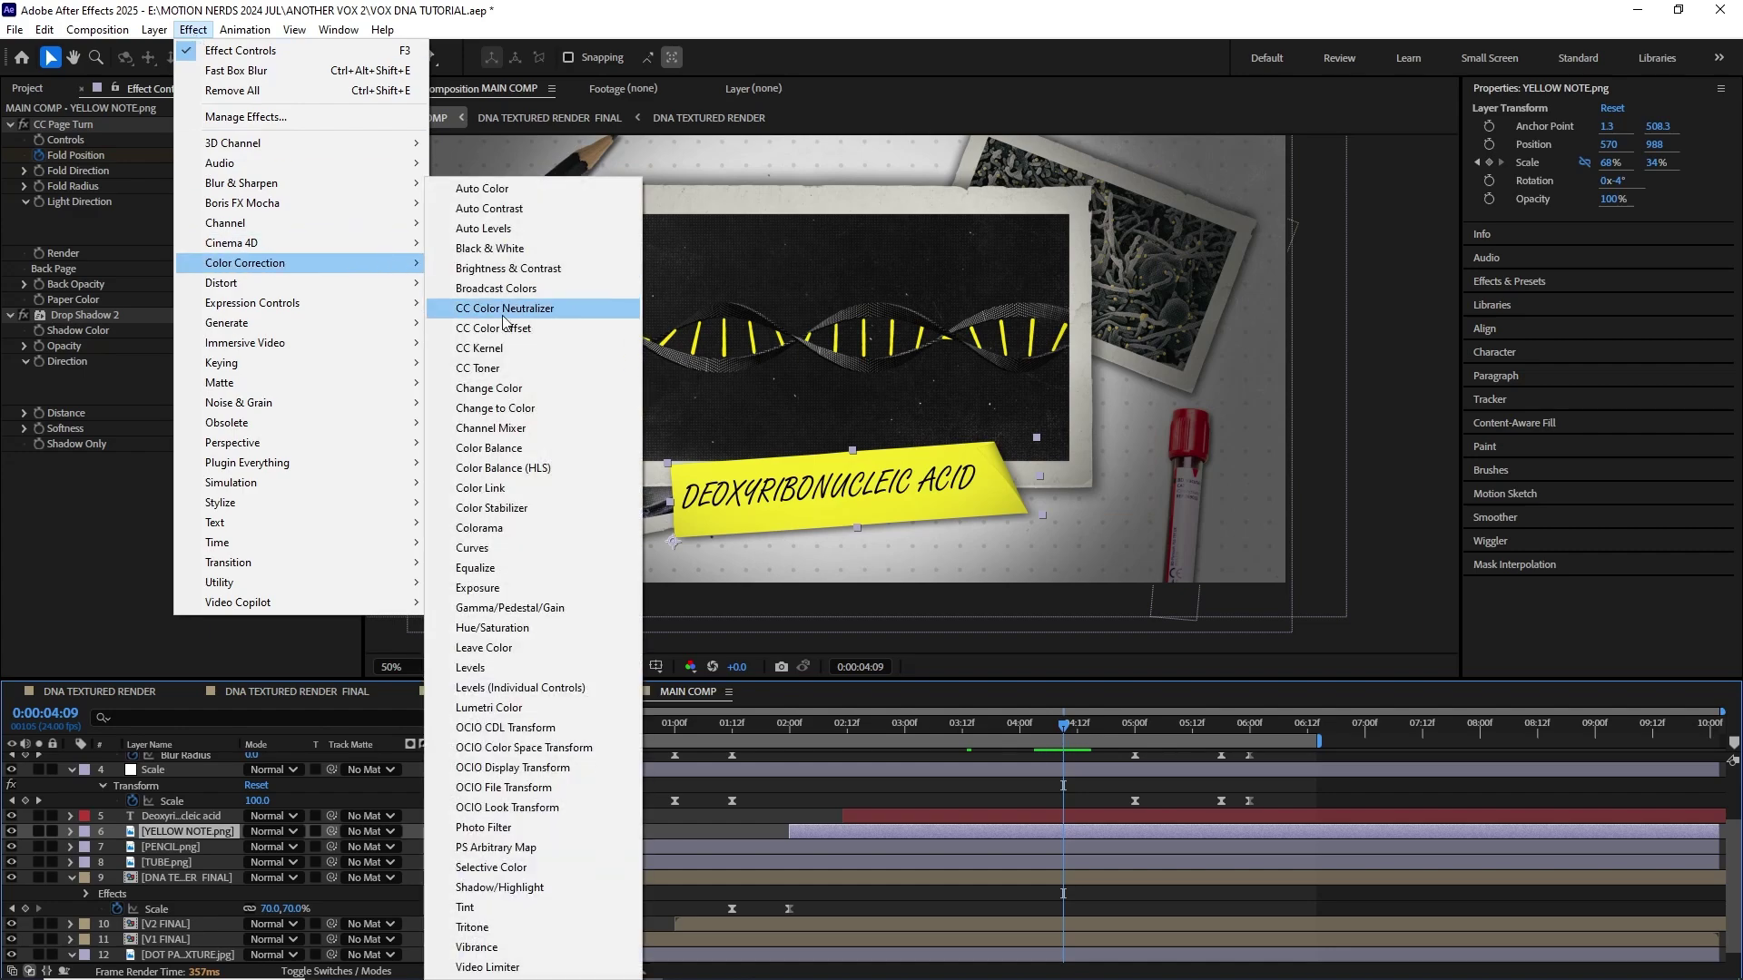
click(531, 905)
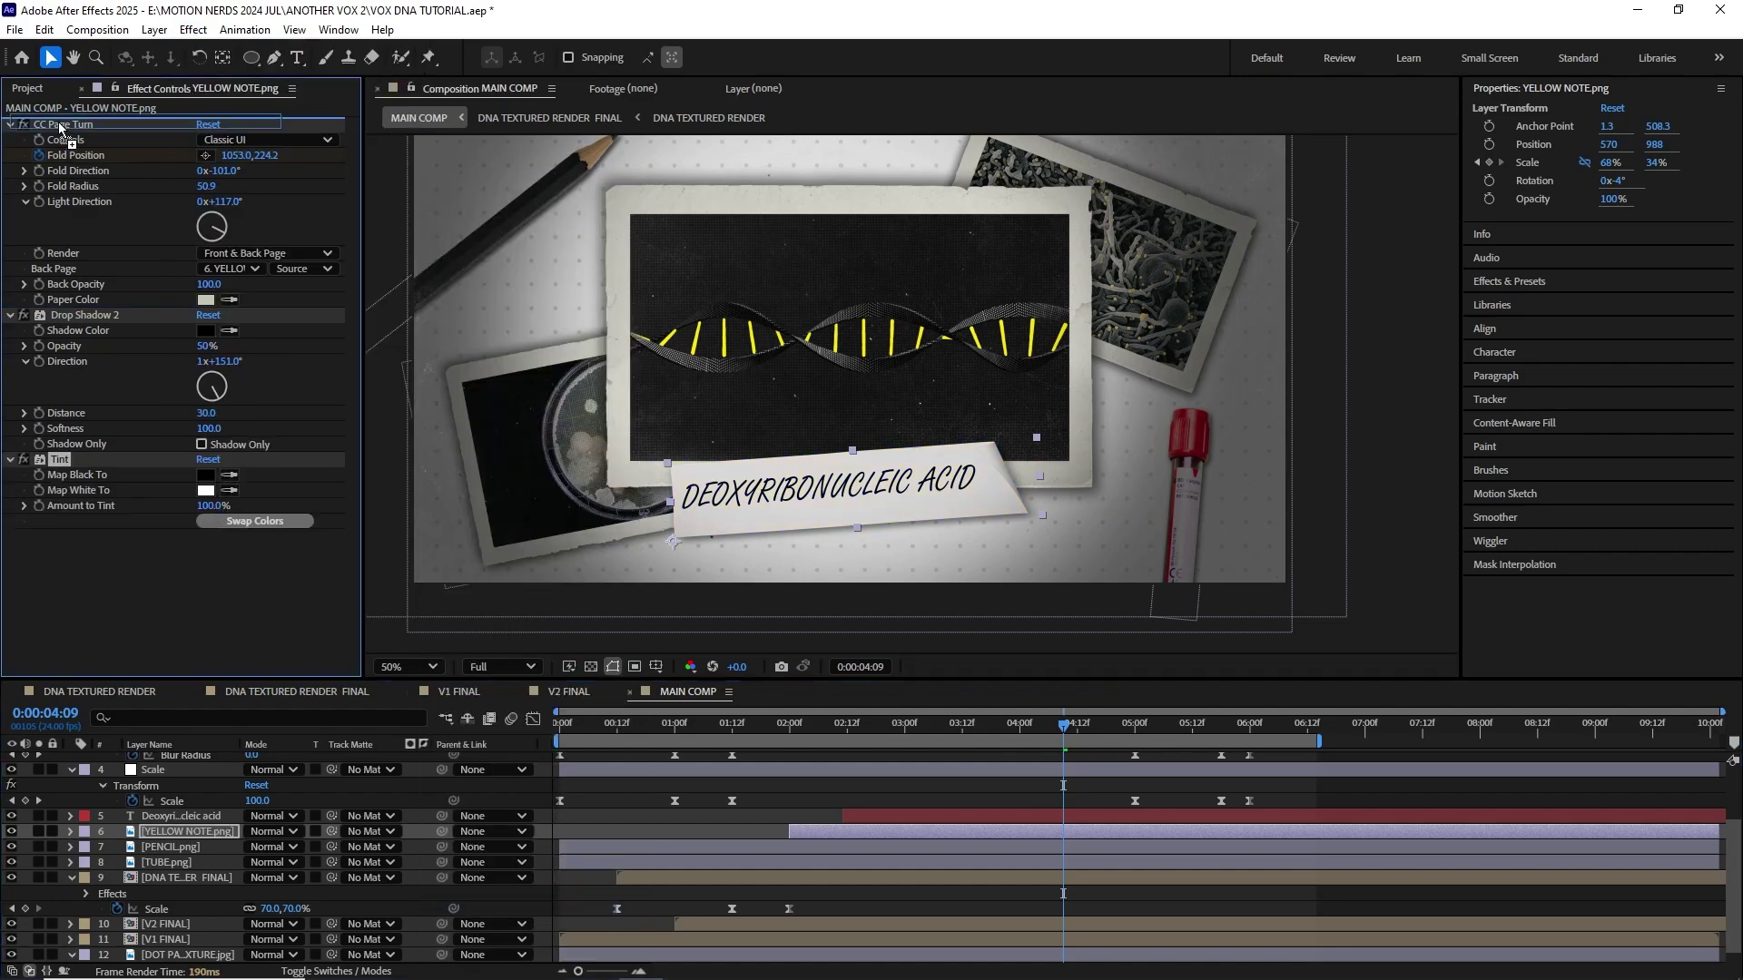
drag(60, 458, 61, 126)
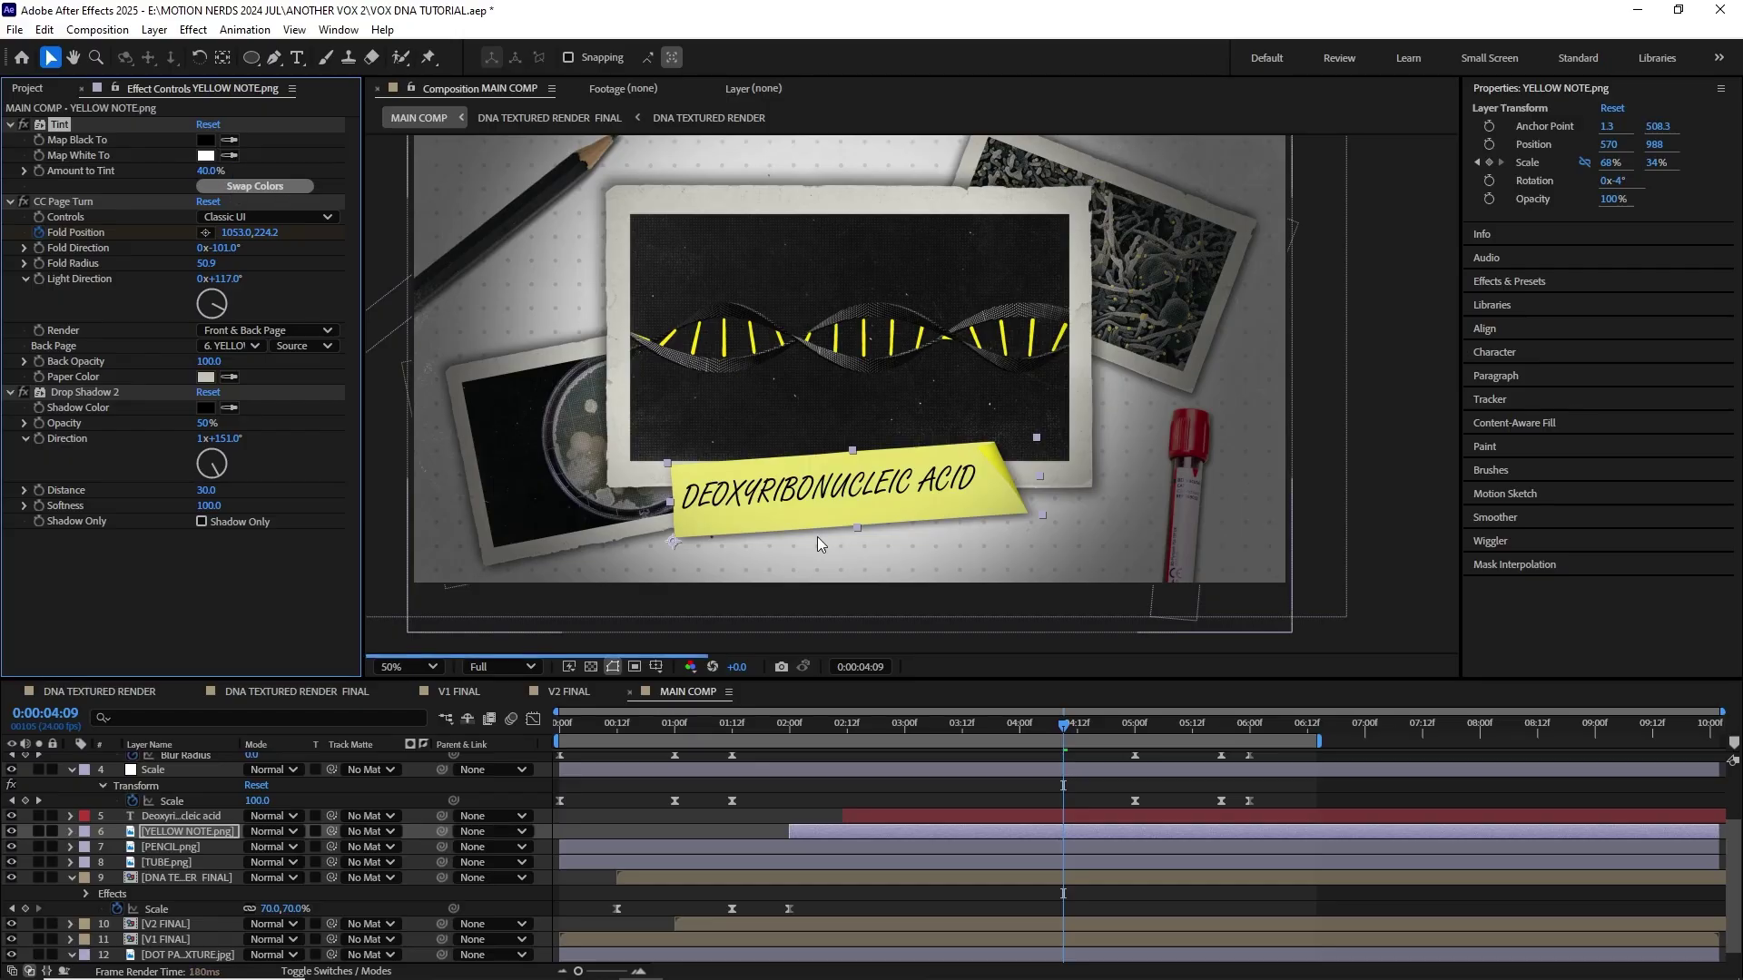
drag(953, 723, 850, 723)
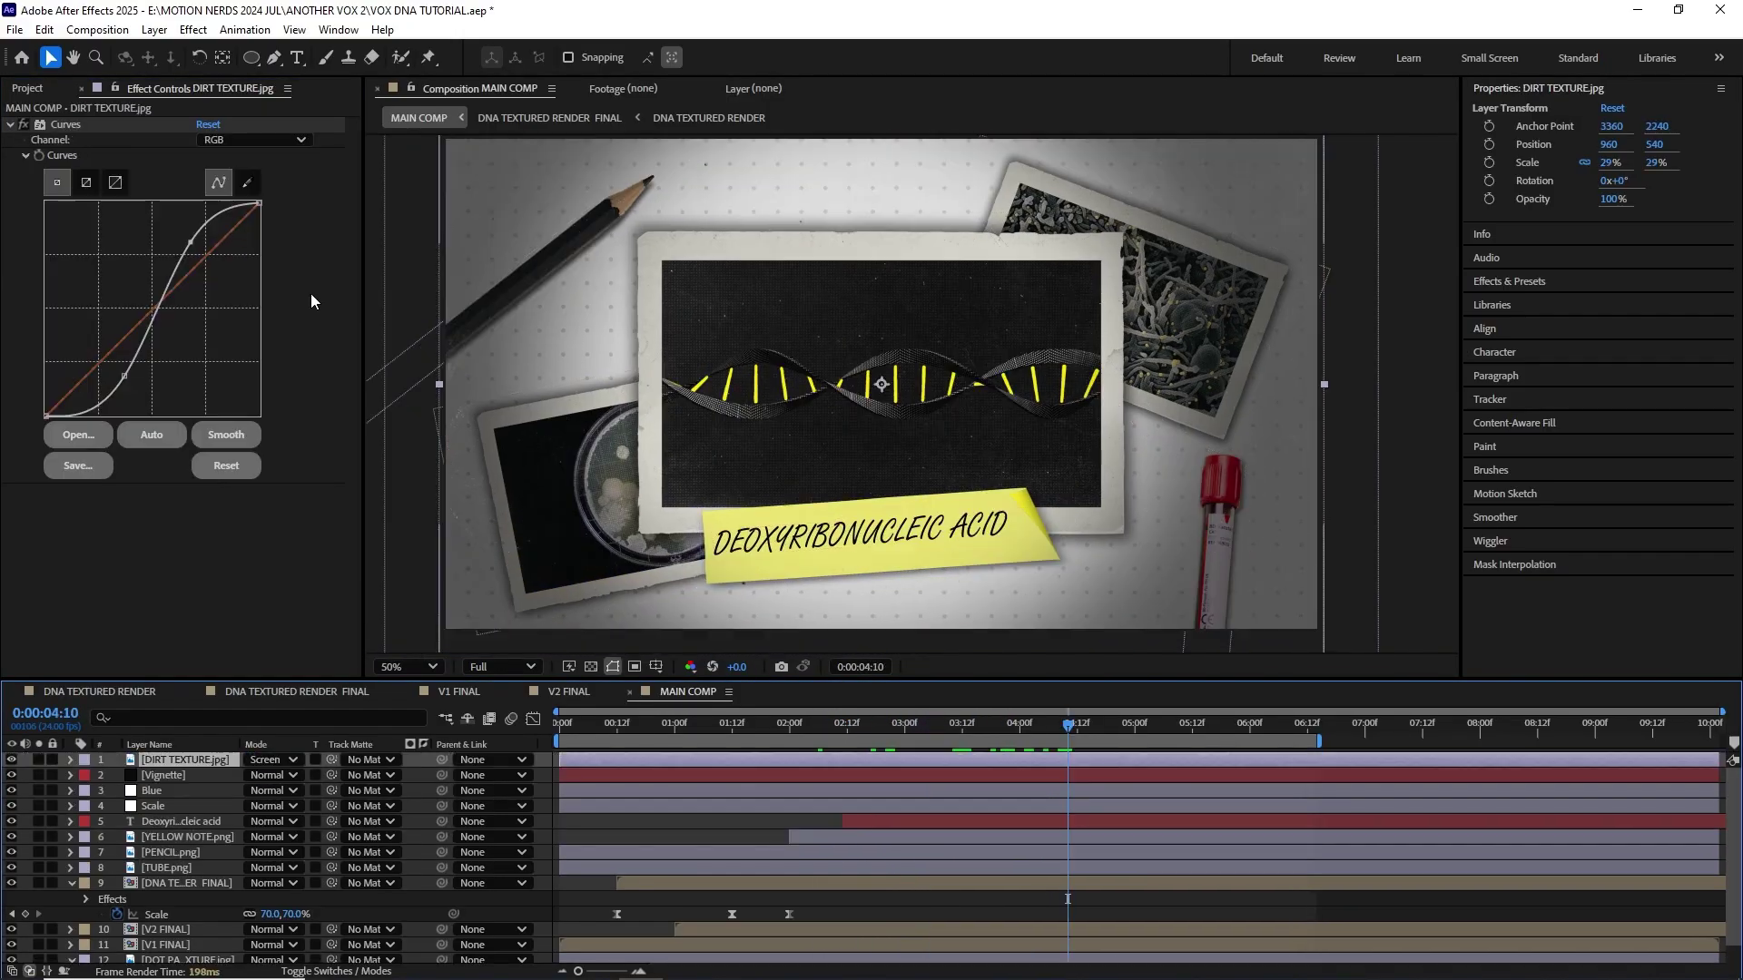
Step: Add a new adjustment layer named NOISE to the main comp
click(194, 29)
click(493, 171)
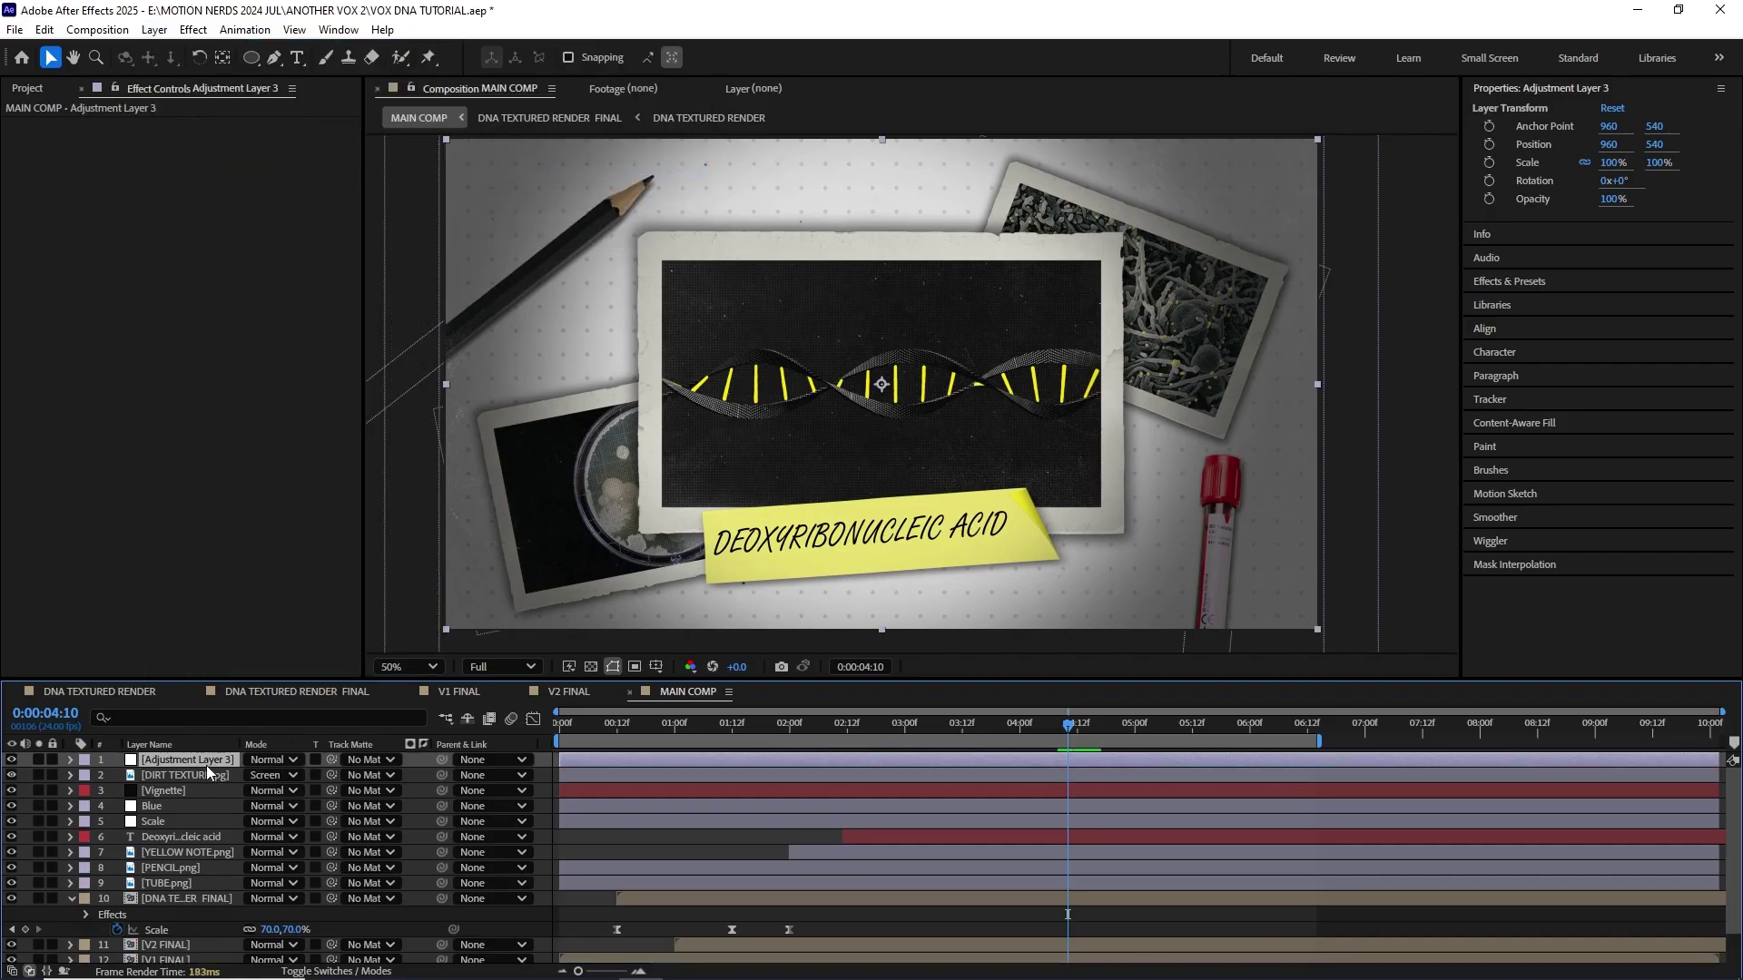
key(Return)
text(NOISE)
key(Return)
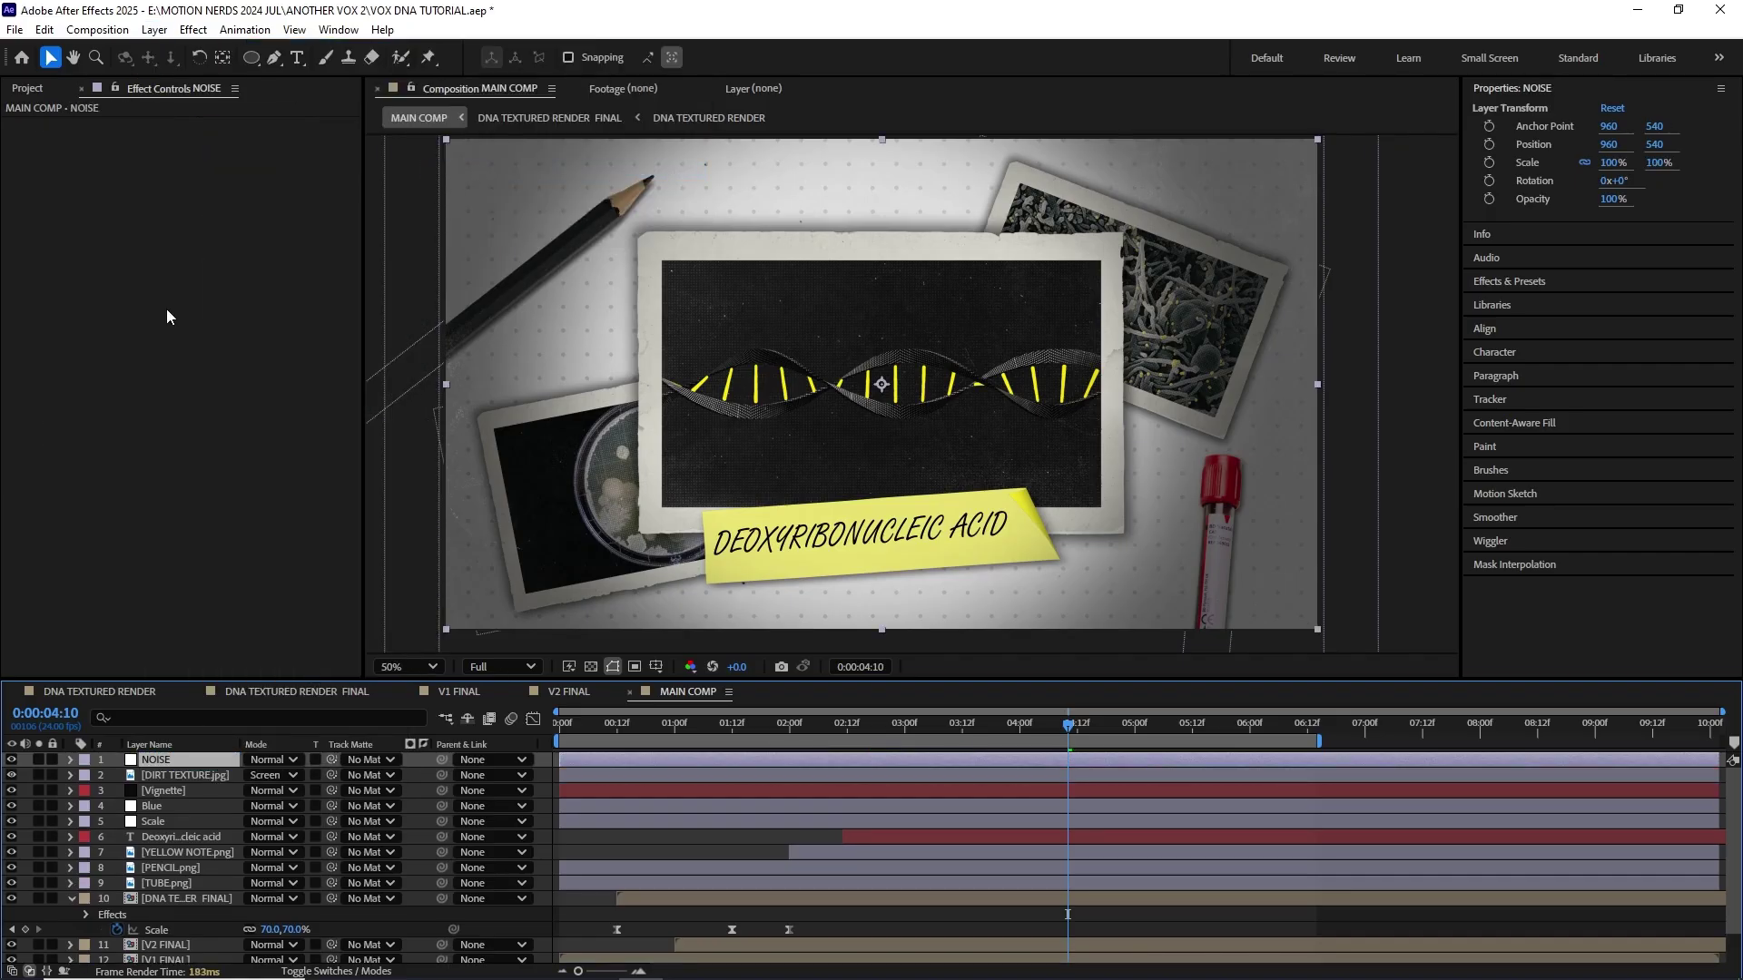
Step: Apply Noise to the NOISE layer at 10% amount without color noise
click(193, 31)
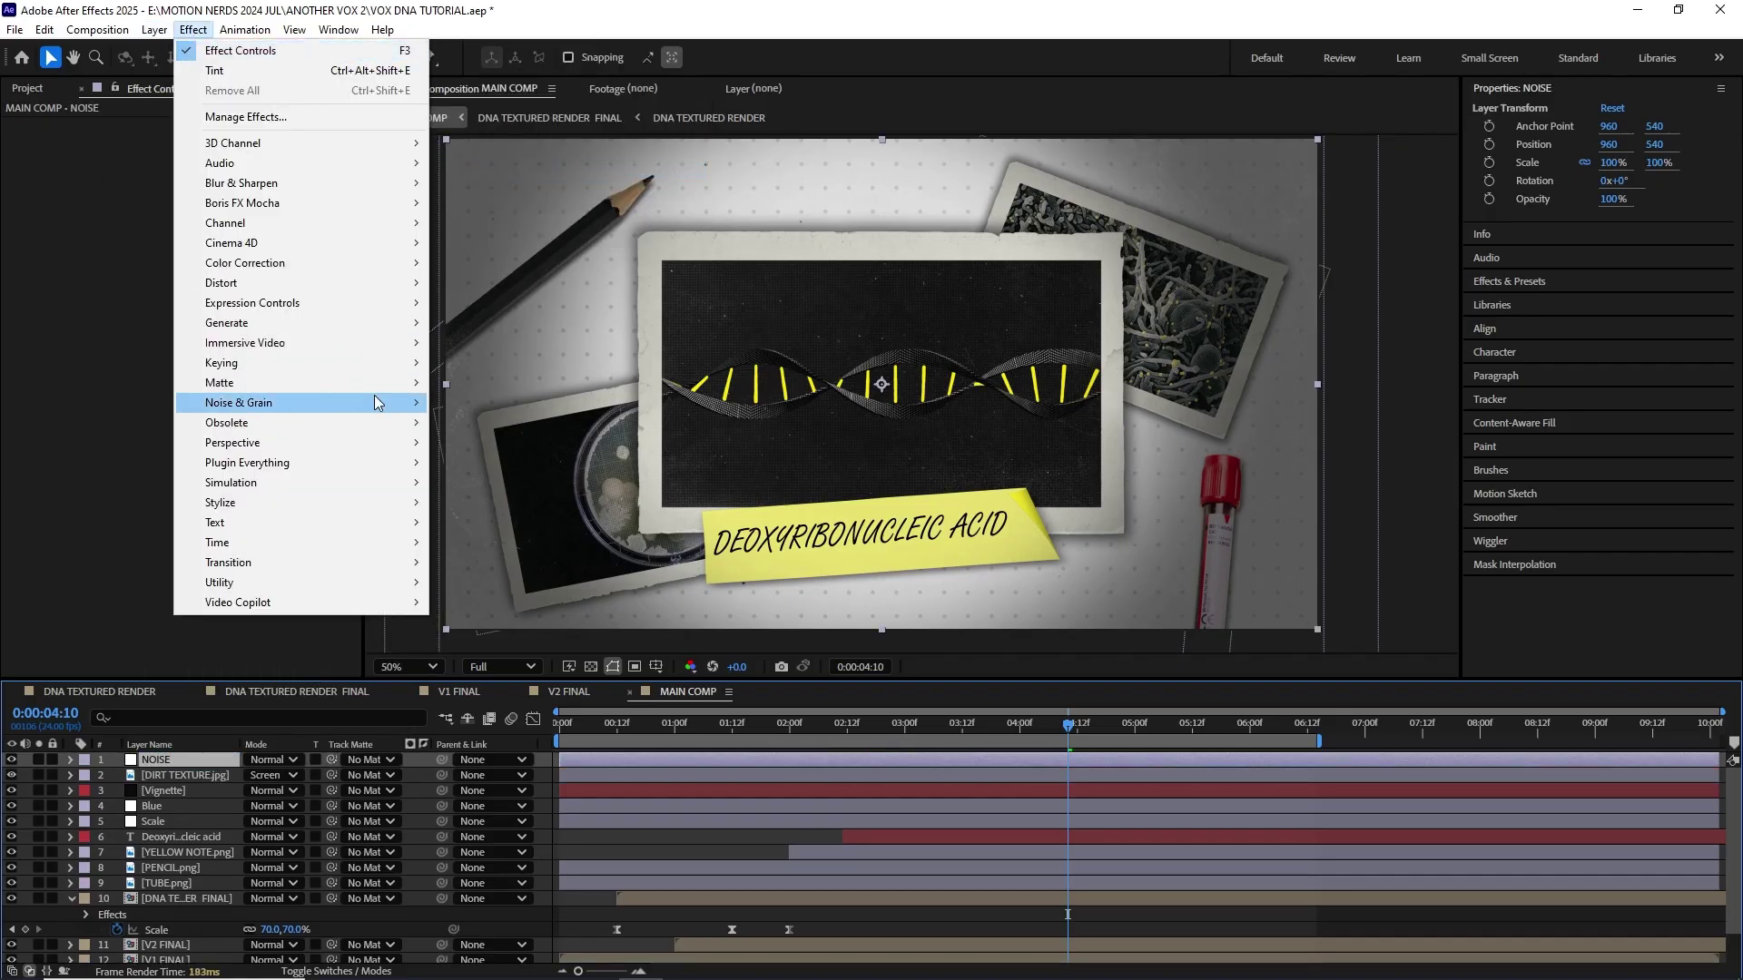
mouse_move(239, 402)
click(490, 521)
scroll(730, 428, up, 1)
drag(730, 428, 894, 464)
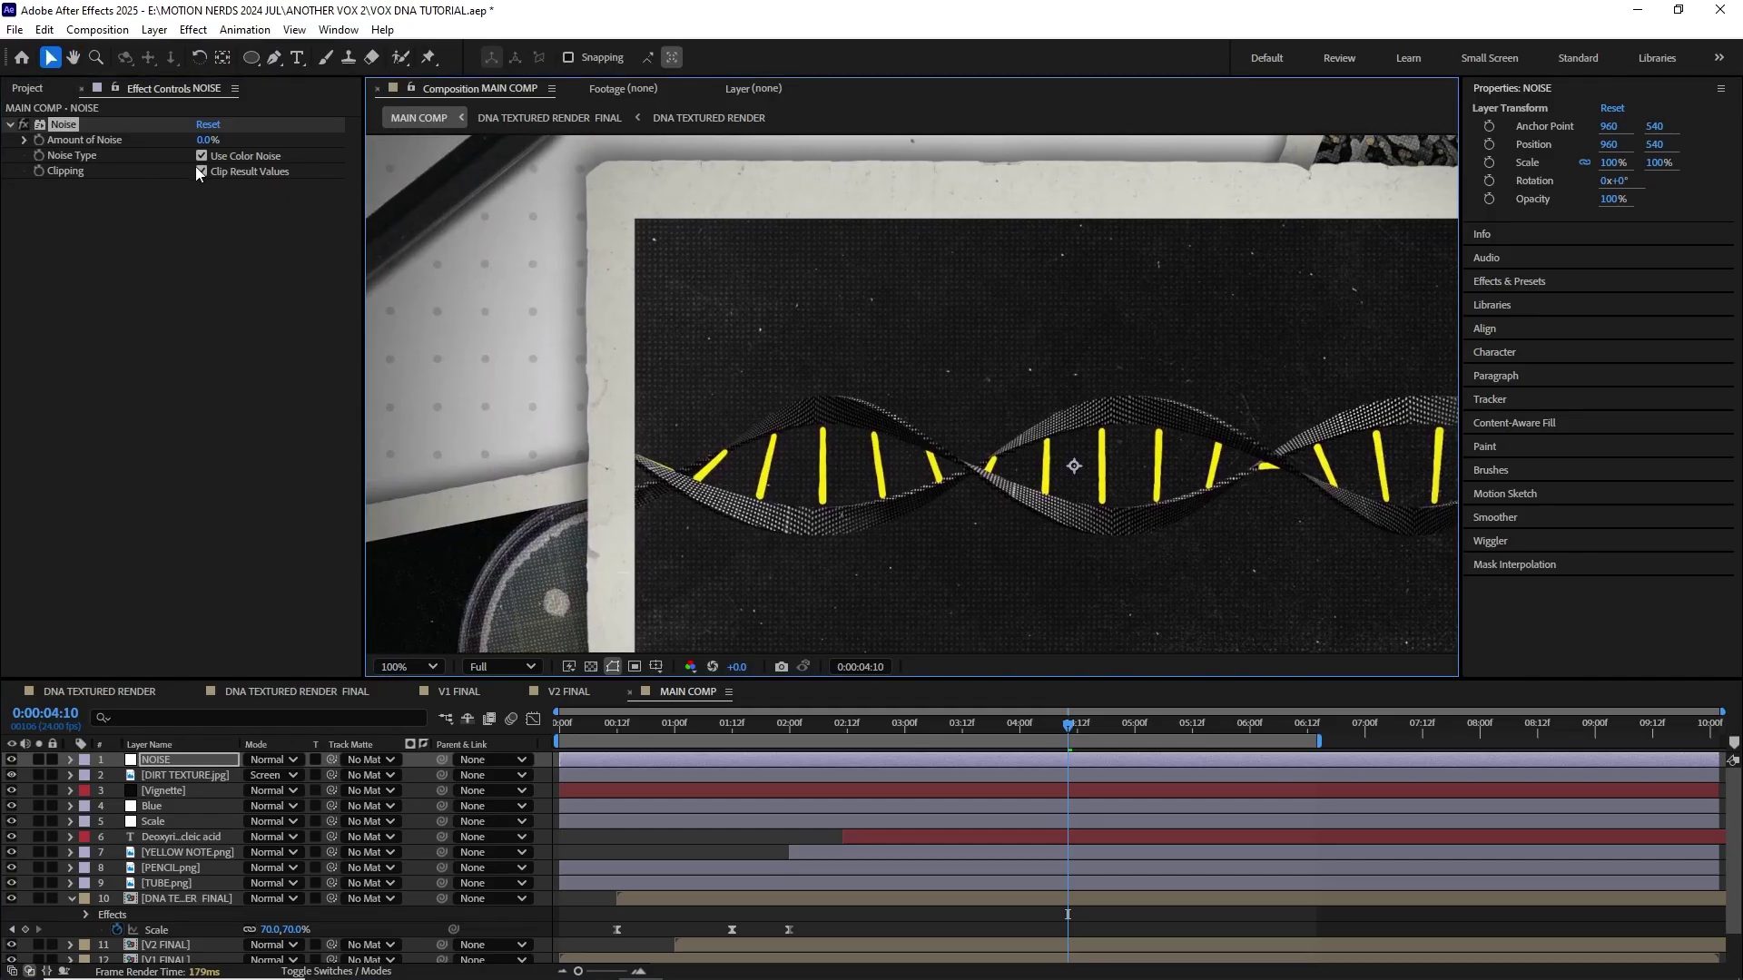
click(208, 140)
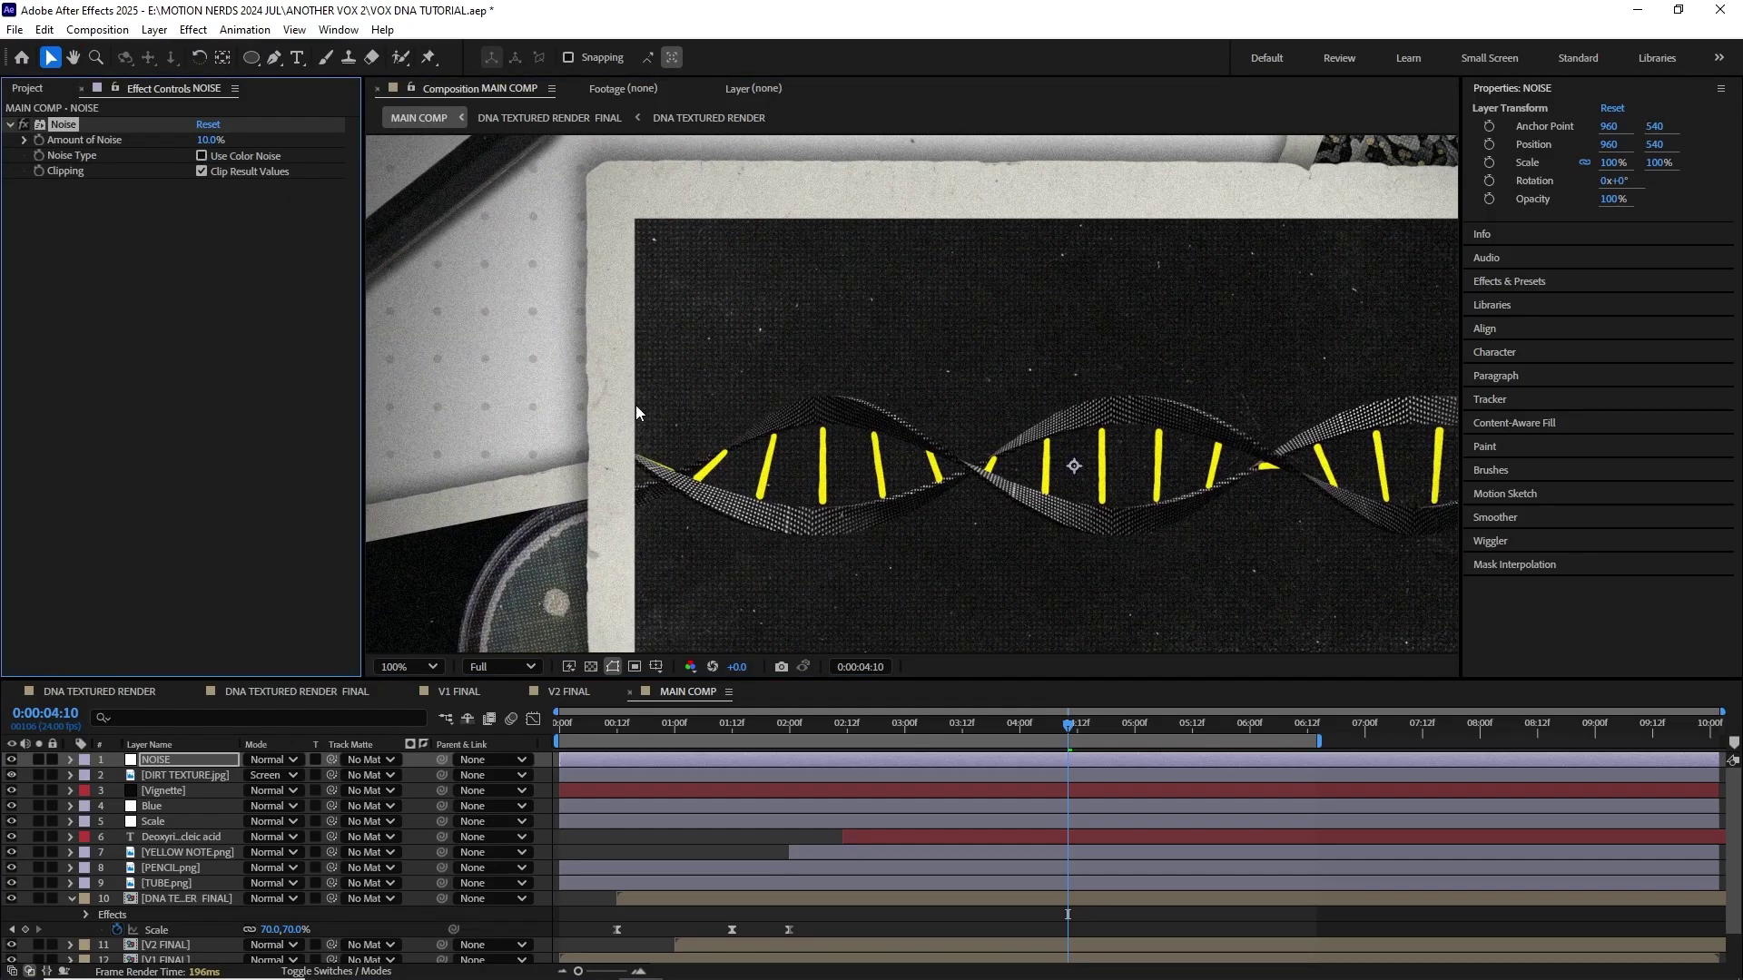
scroll(640, 391, down, 2)
scroll(640, 389, up, 2)
scroll(863, 418, down, 2)
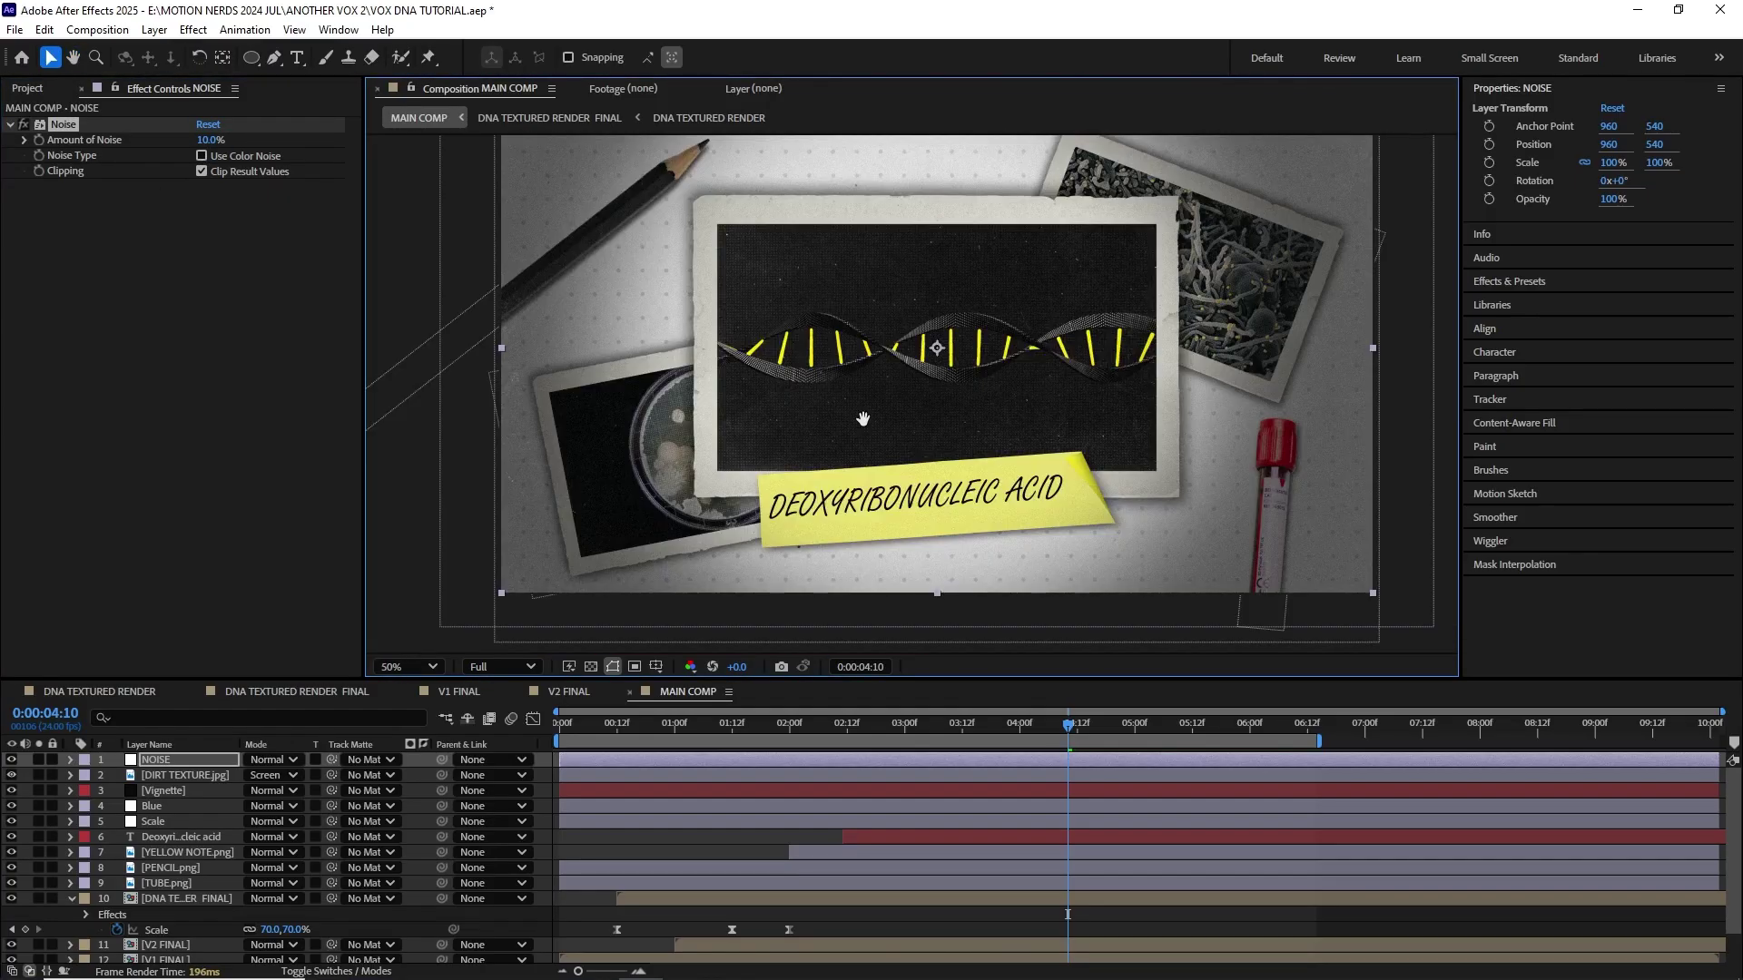
drag(862, 419, 808, 454)
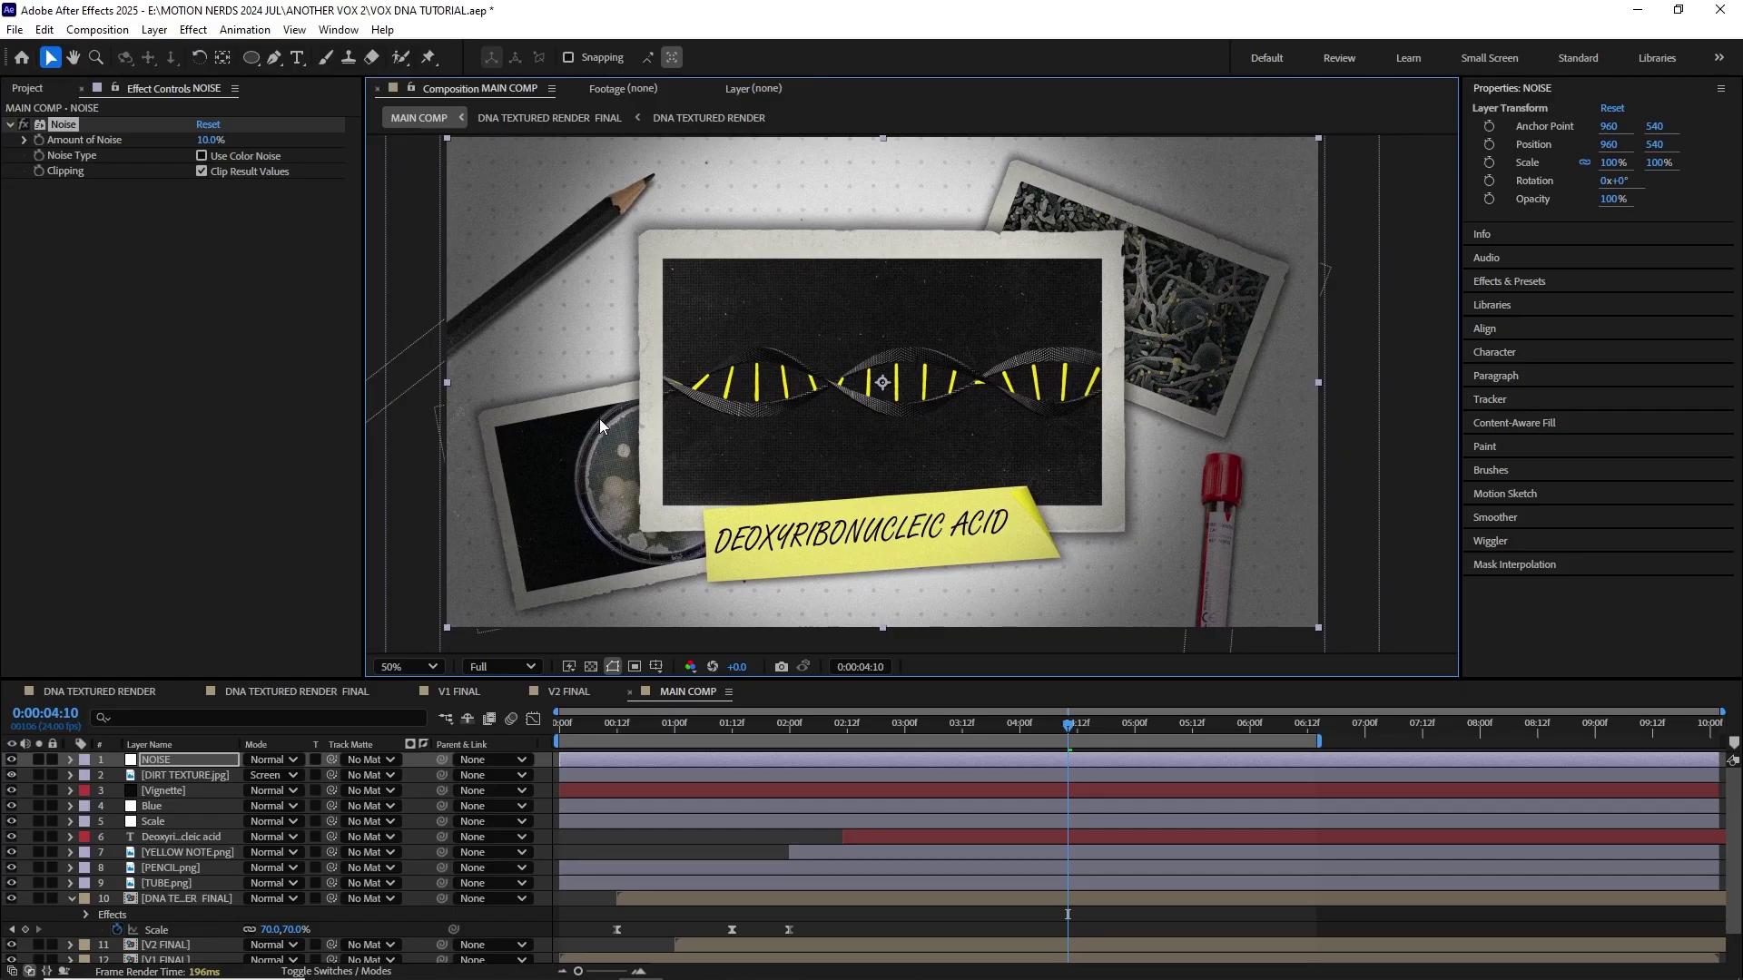
Step: Add another adjustment layer named PTIME at the top of the comp
click(155, 30)
mouse_move(179, 51)
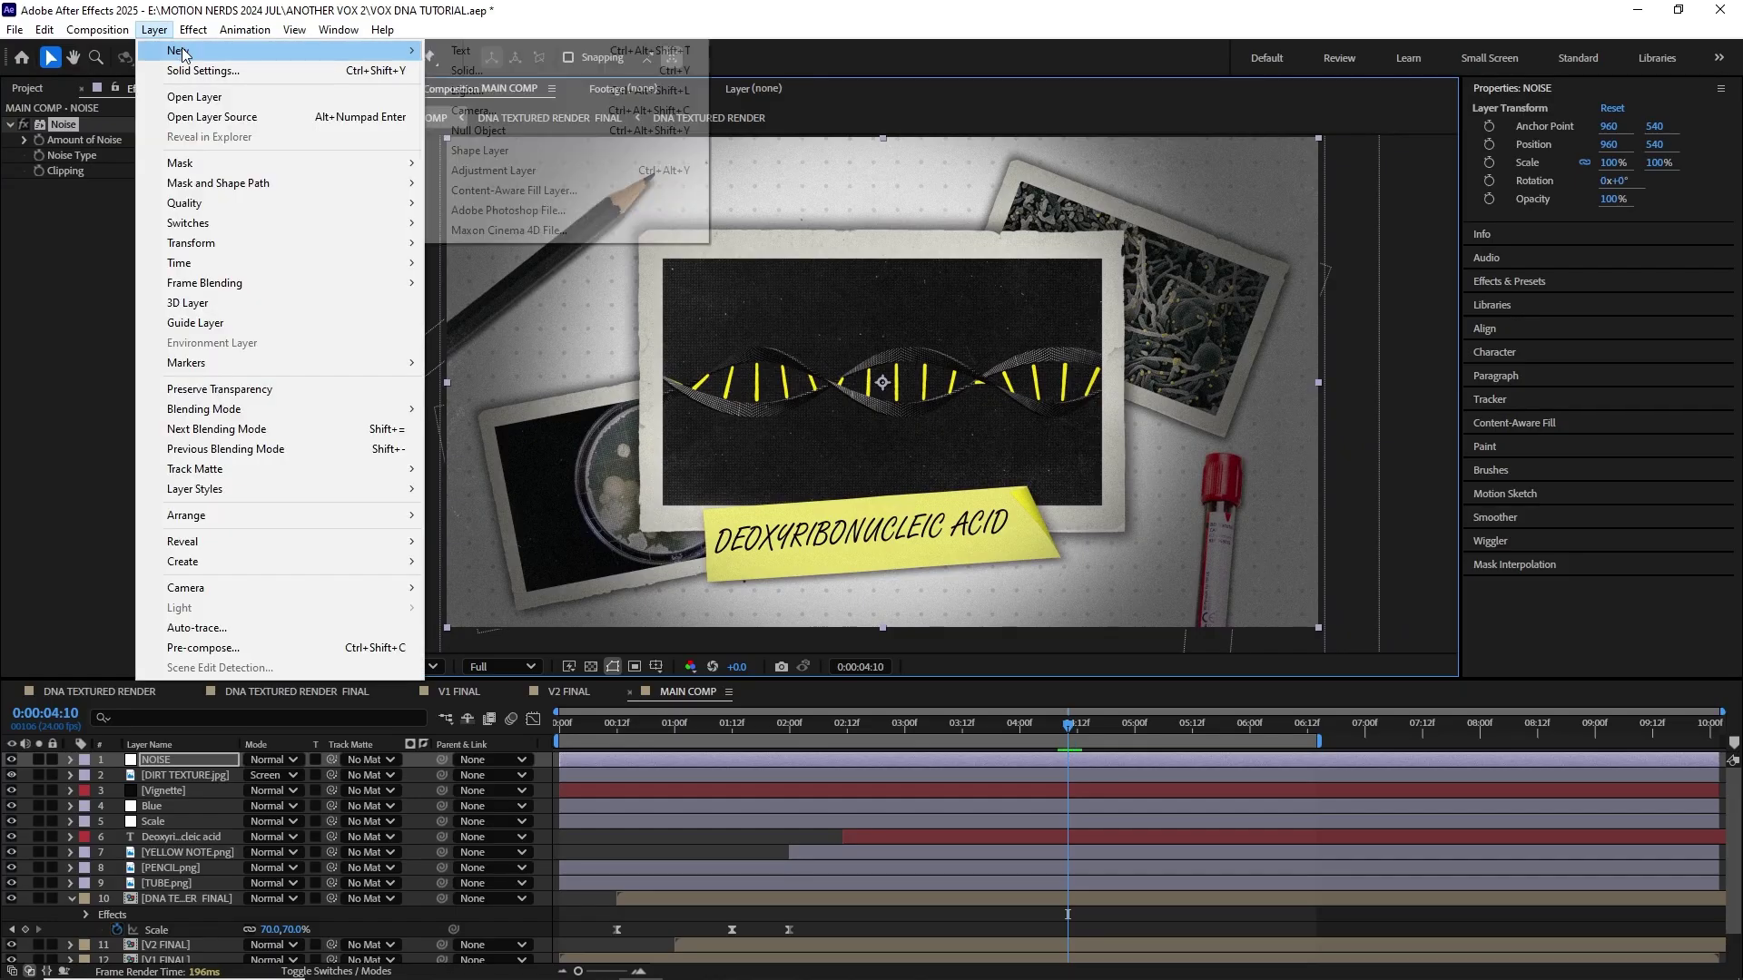
click(525, 169)
right_click(177, 759)
key(Return)
text(PTIME)
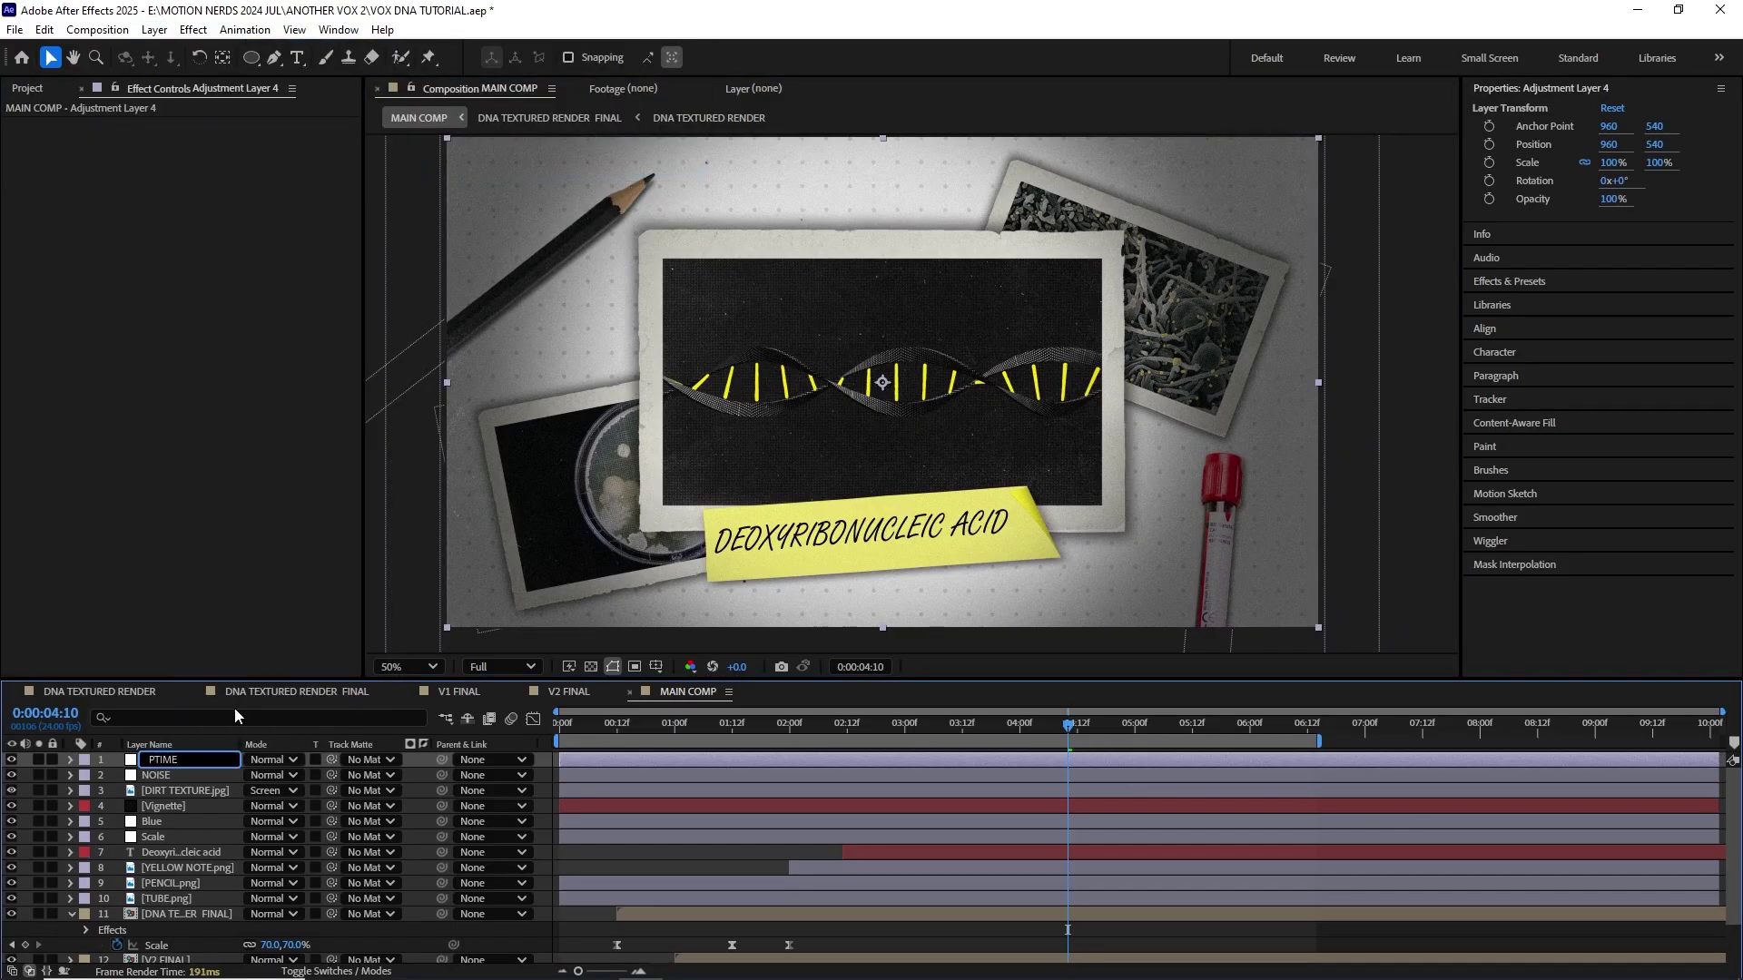
key(Return)
Step: Apply Posterize Time at 12 fps to PTIME and return the playhead to the start
click(194, 30)
click(493, 623)
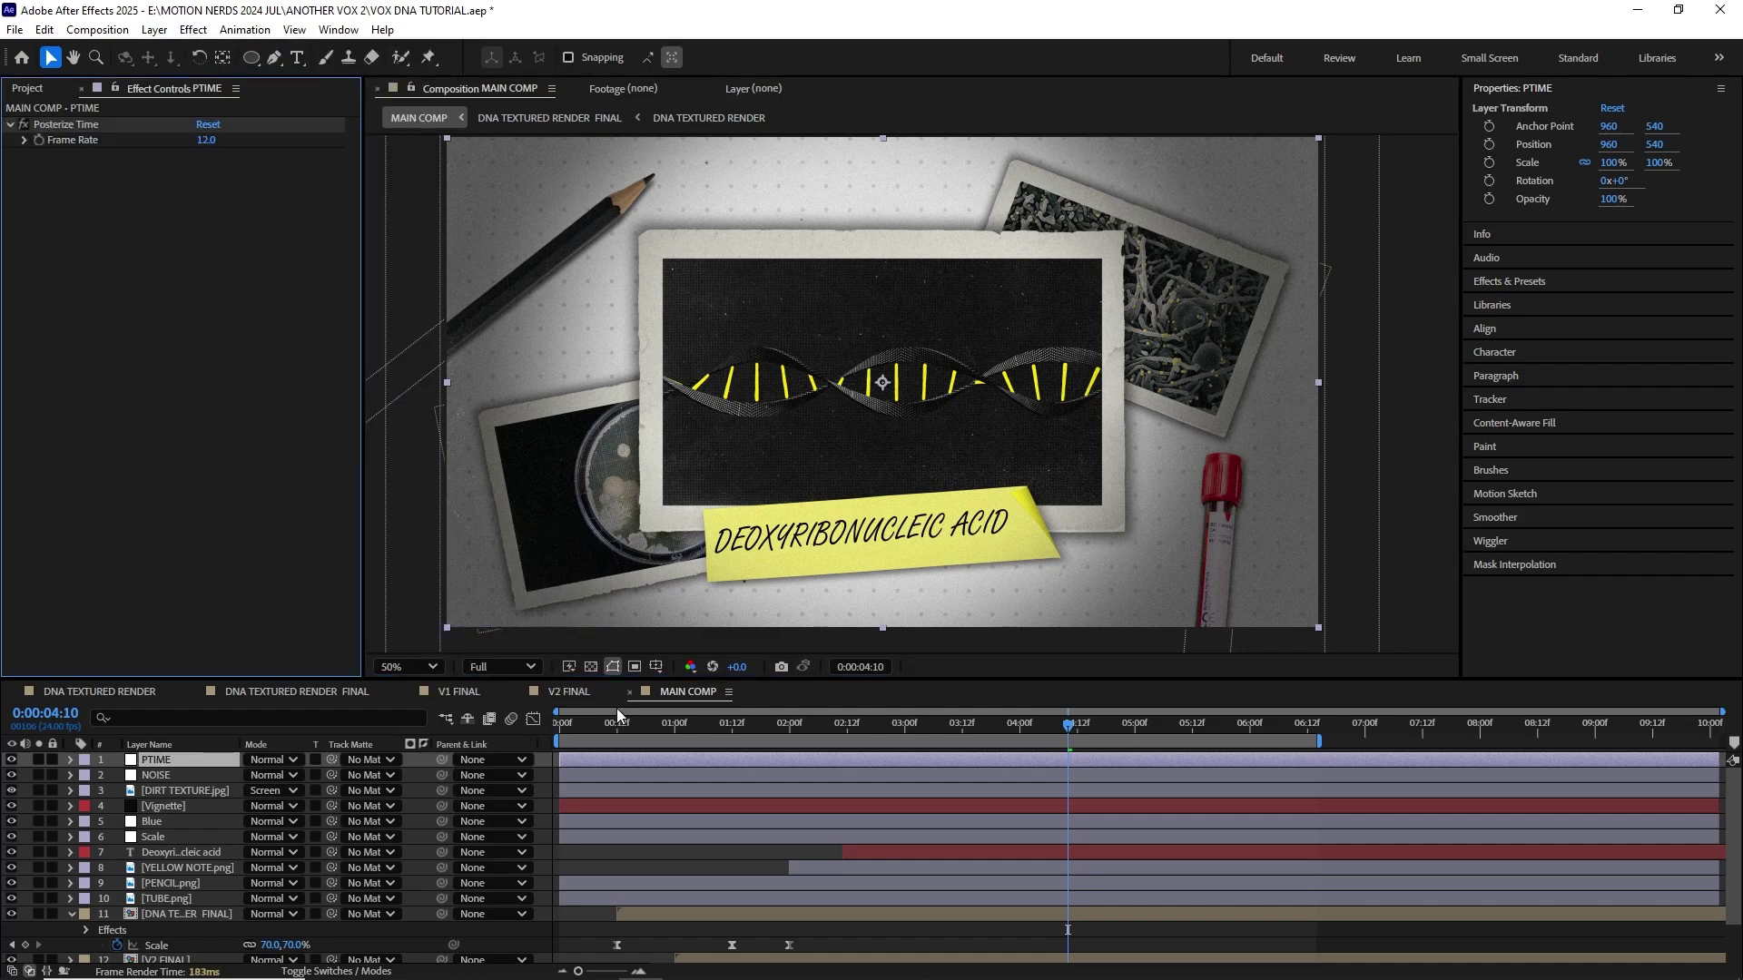
drag(615, 722, 641, 729)
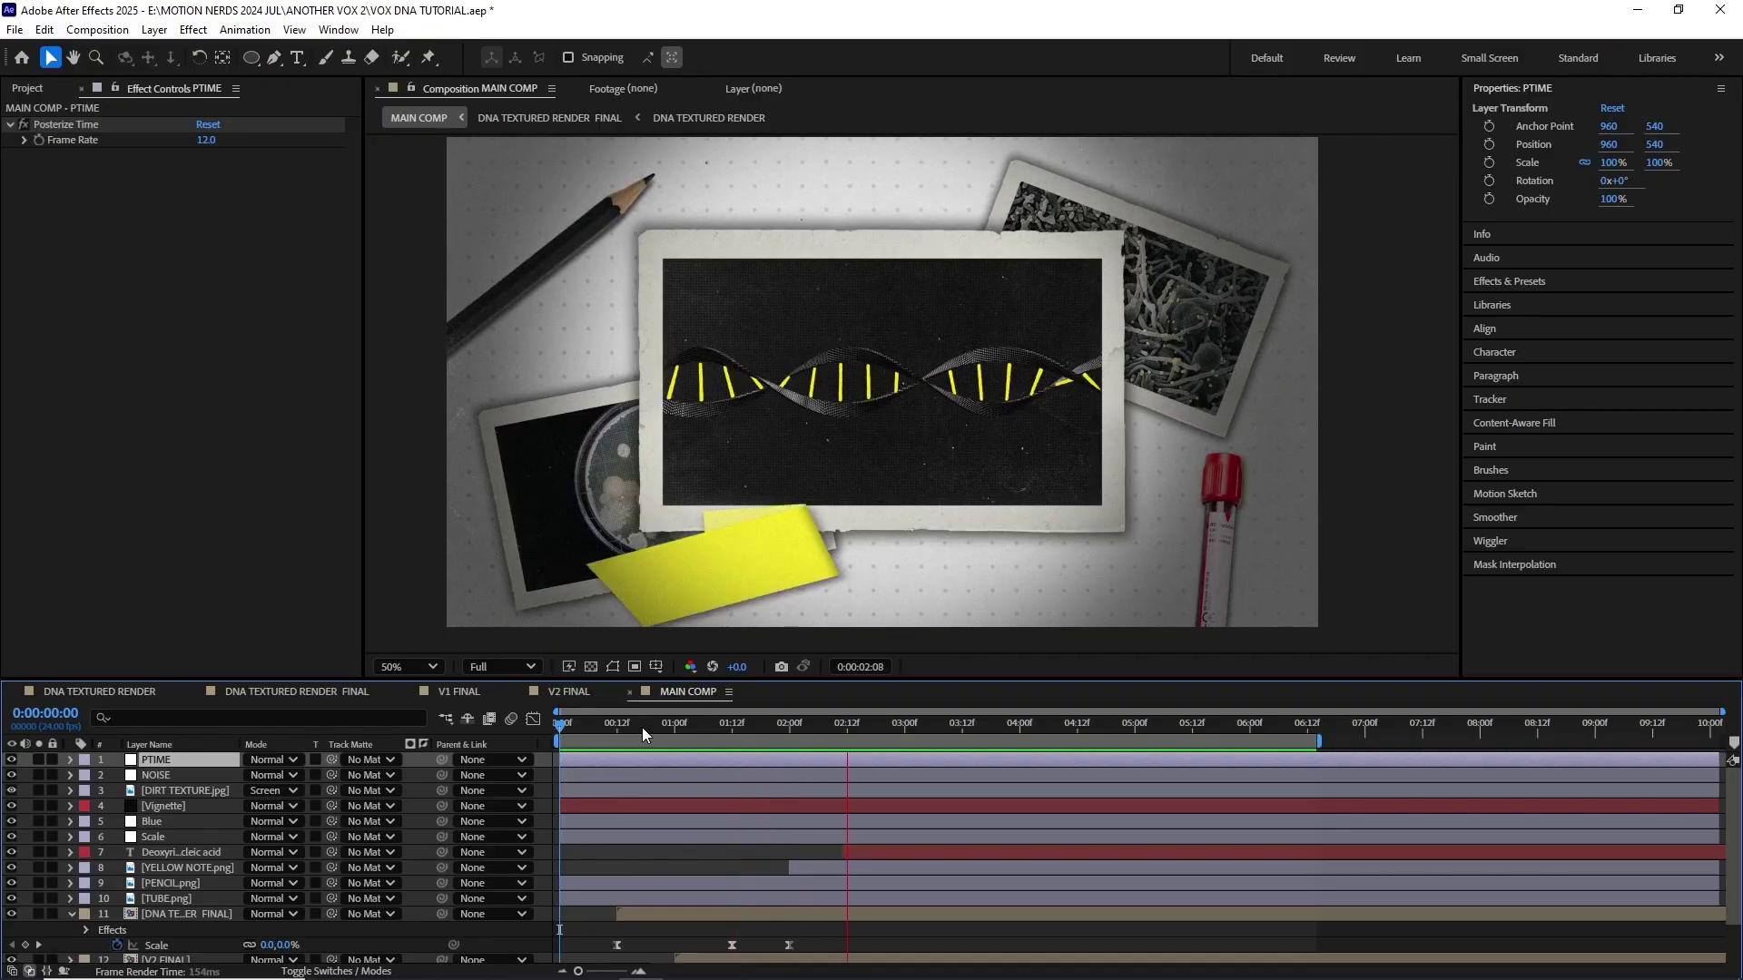
key(space)
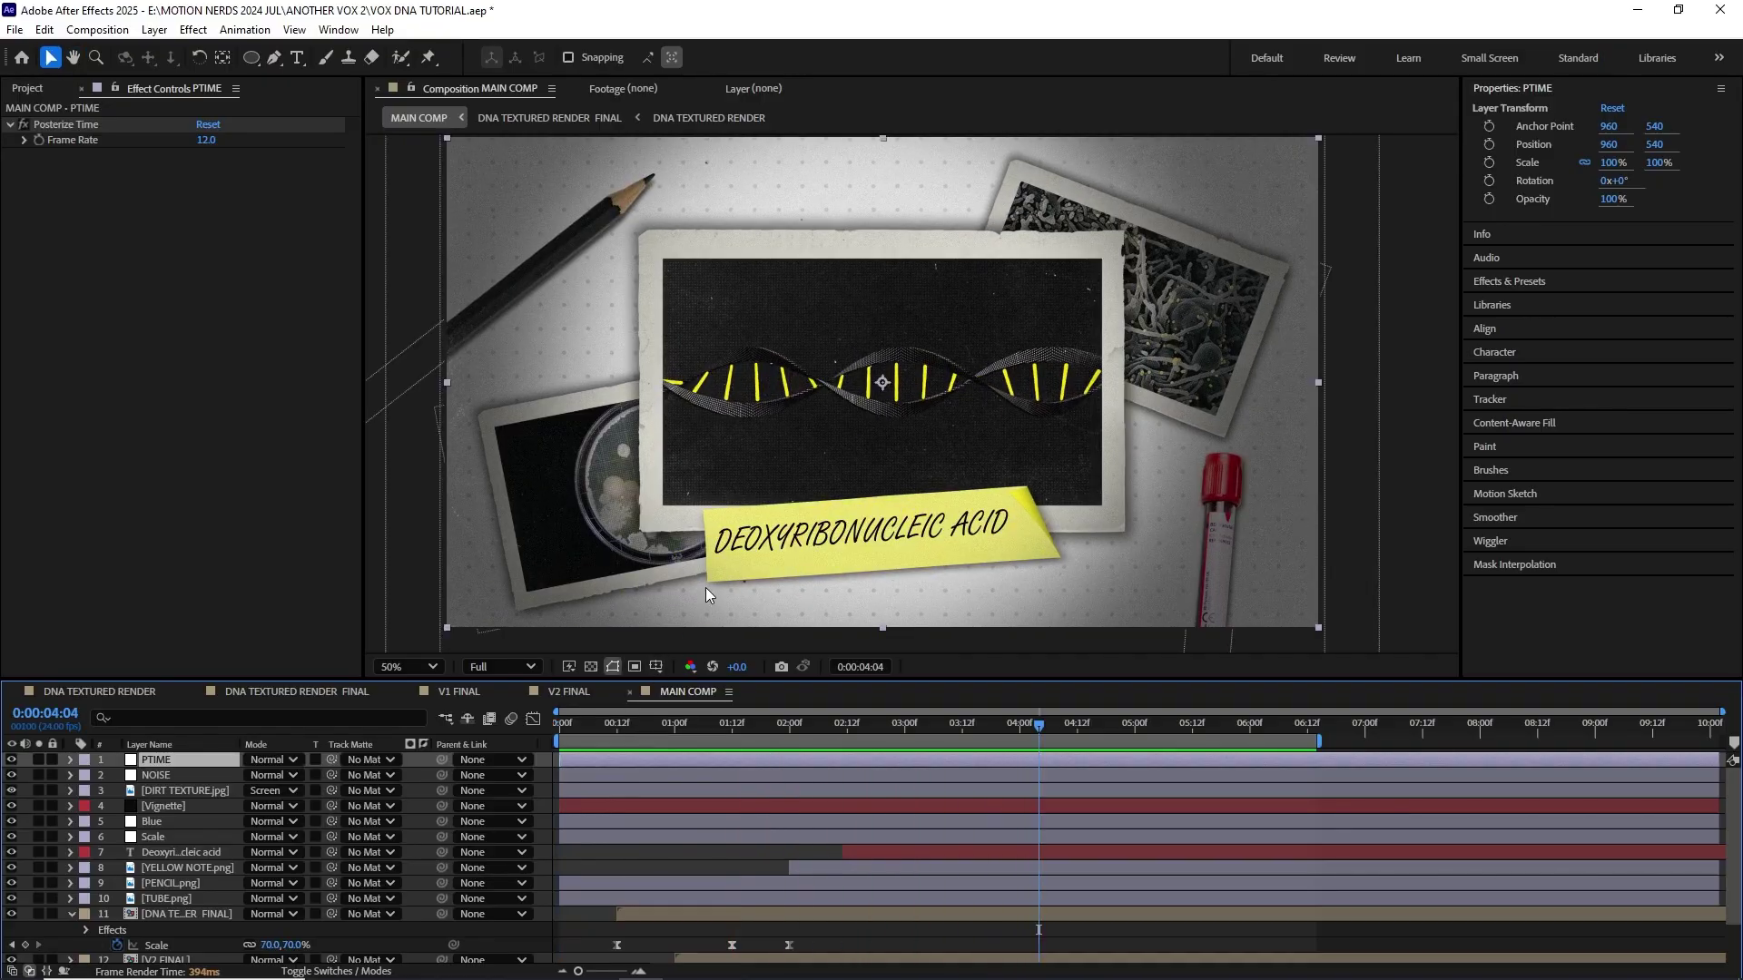